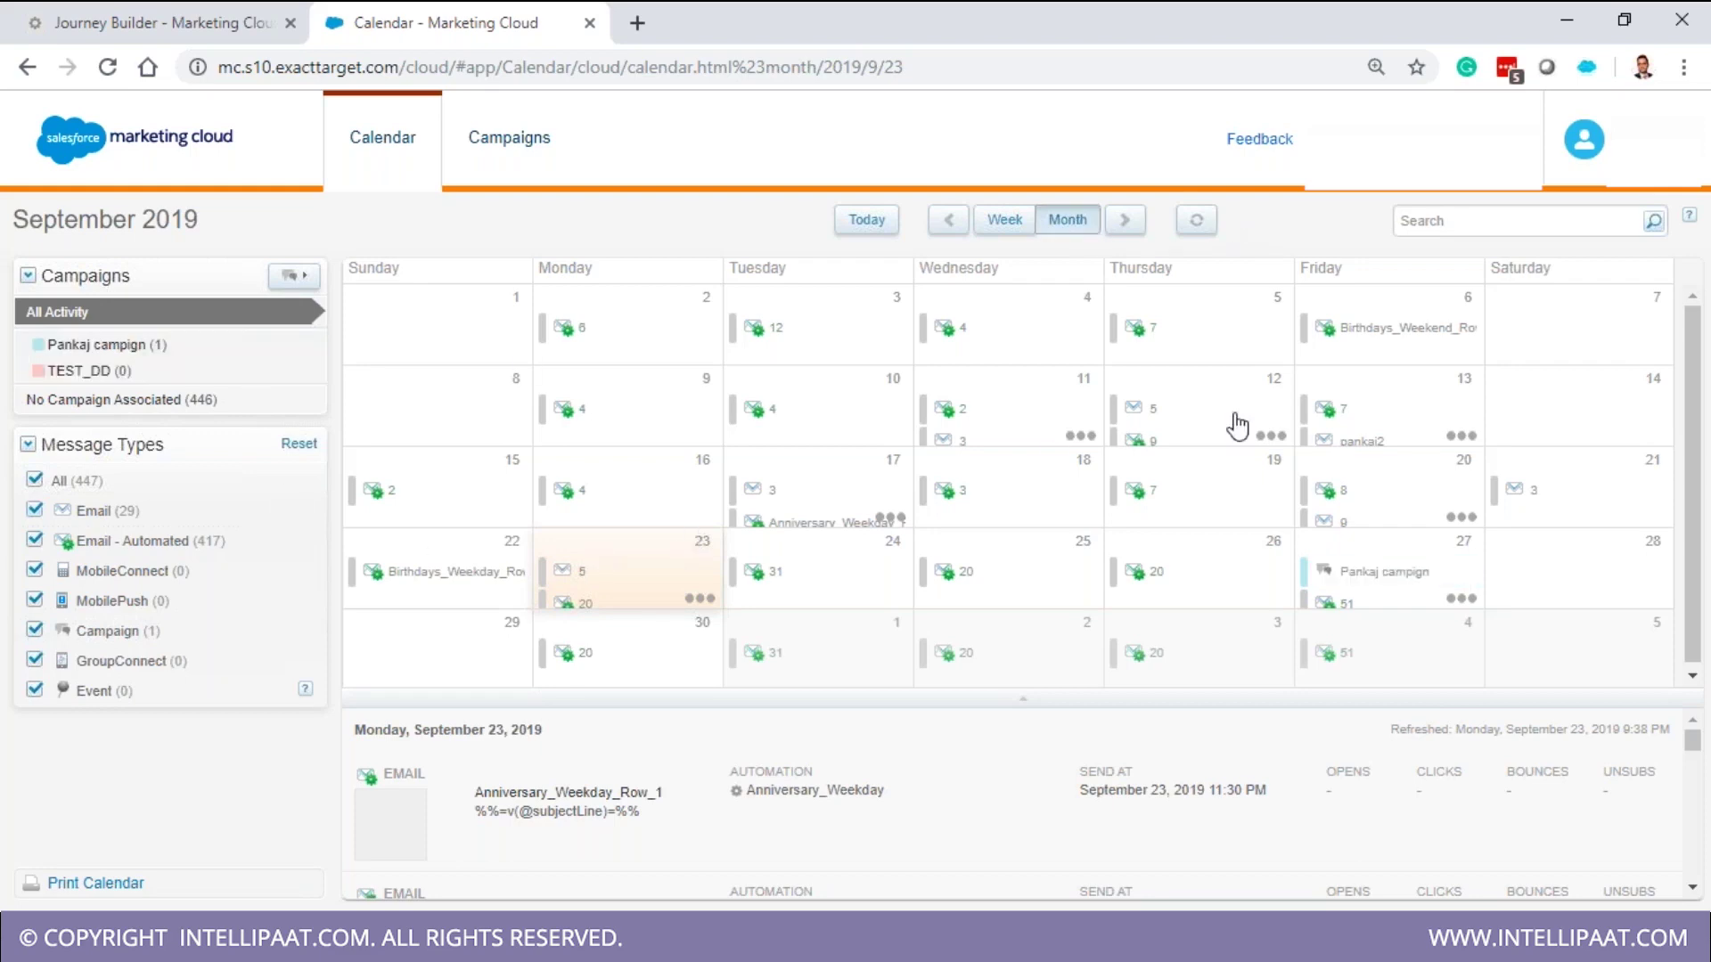
pyautogui.moveTo(848, 604)
pyautogui.moveTo(577, 414)
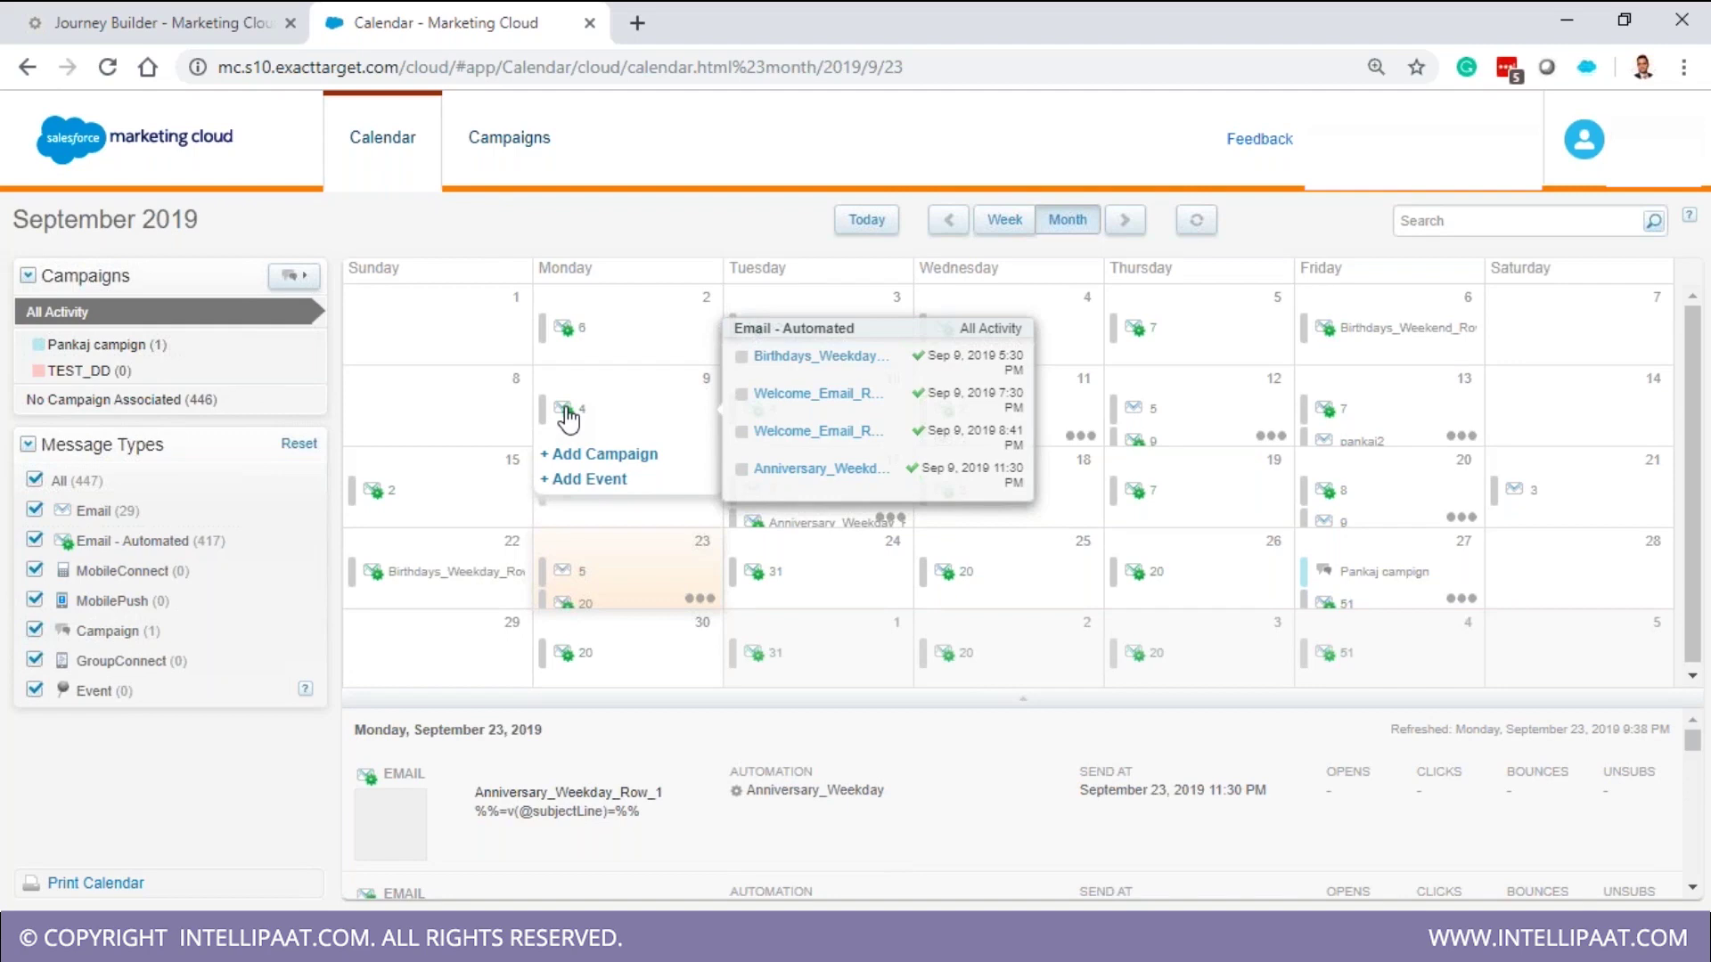
pyautogui.moveTo(1367, 496)
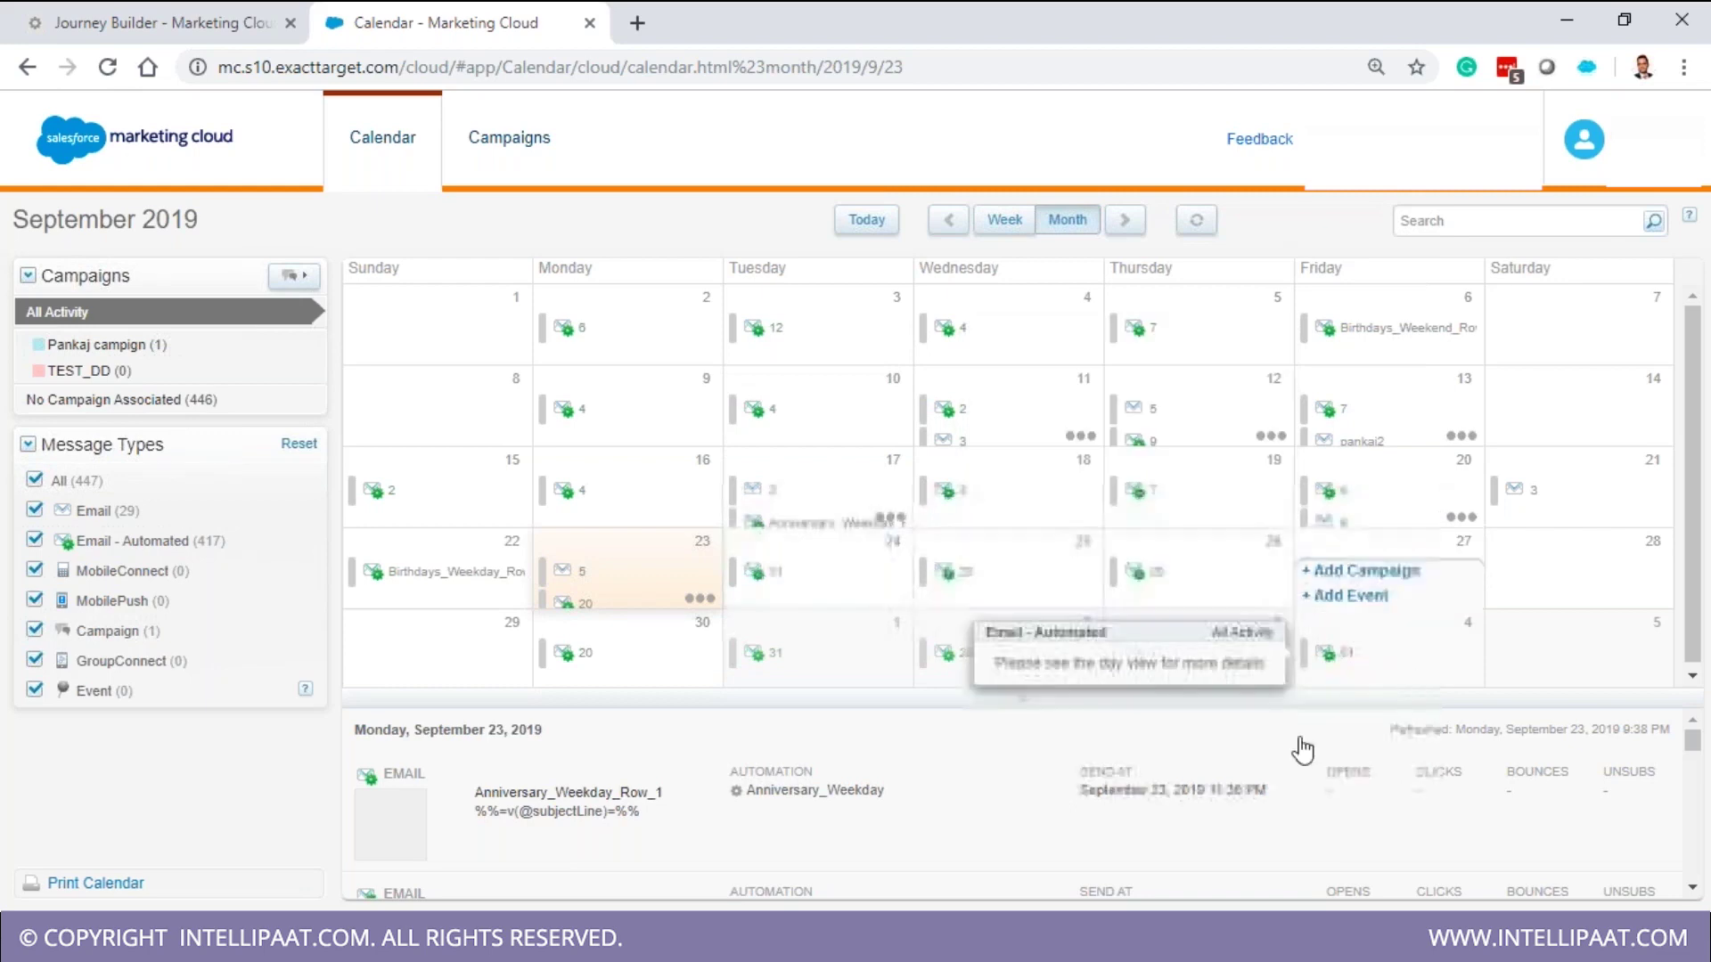
pyautogui.moveTo(1458, 573)
pyautogui.moveTo(1353, 580)
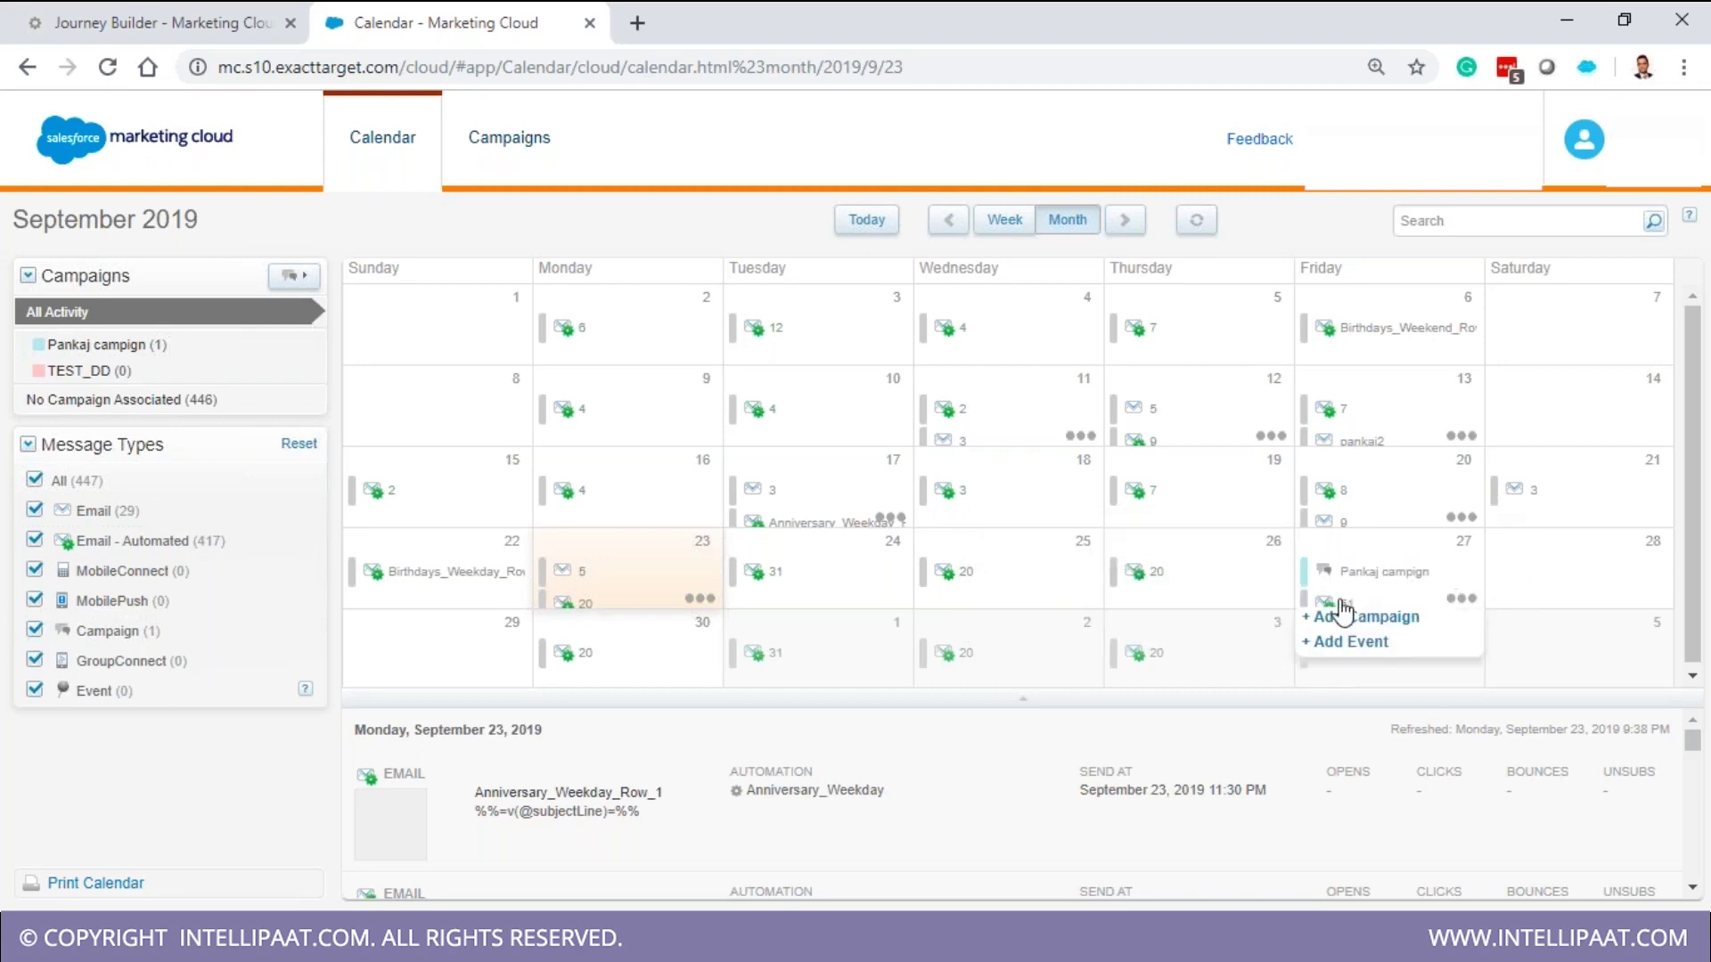
# Review September 27's scheduled sends and open their sending automation in Automation Studio
pyautogui.click(1336, 615)
pyautogui.scroll(-4, 870, 800)
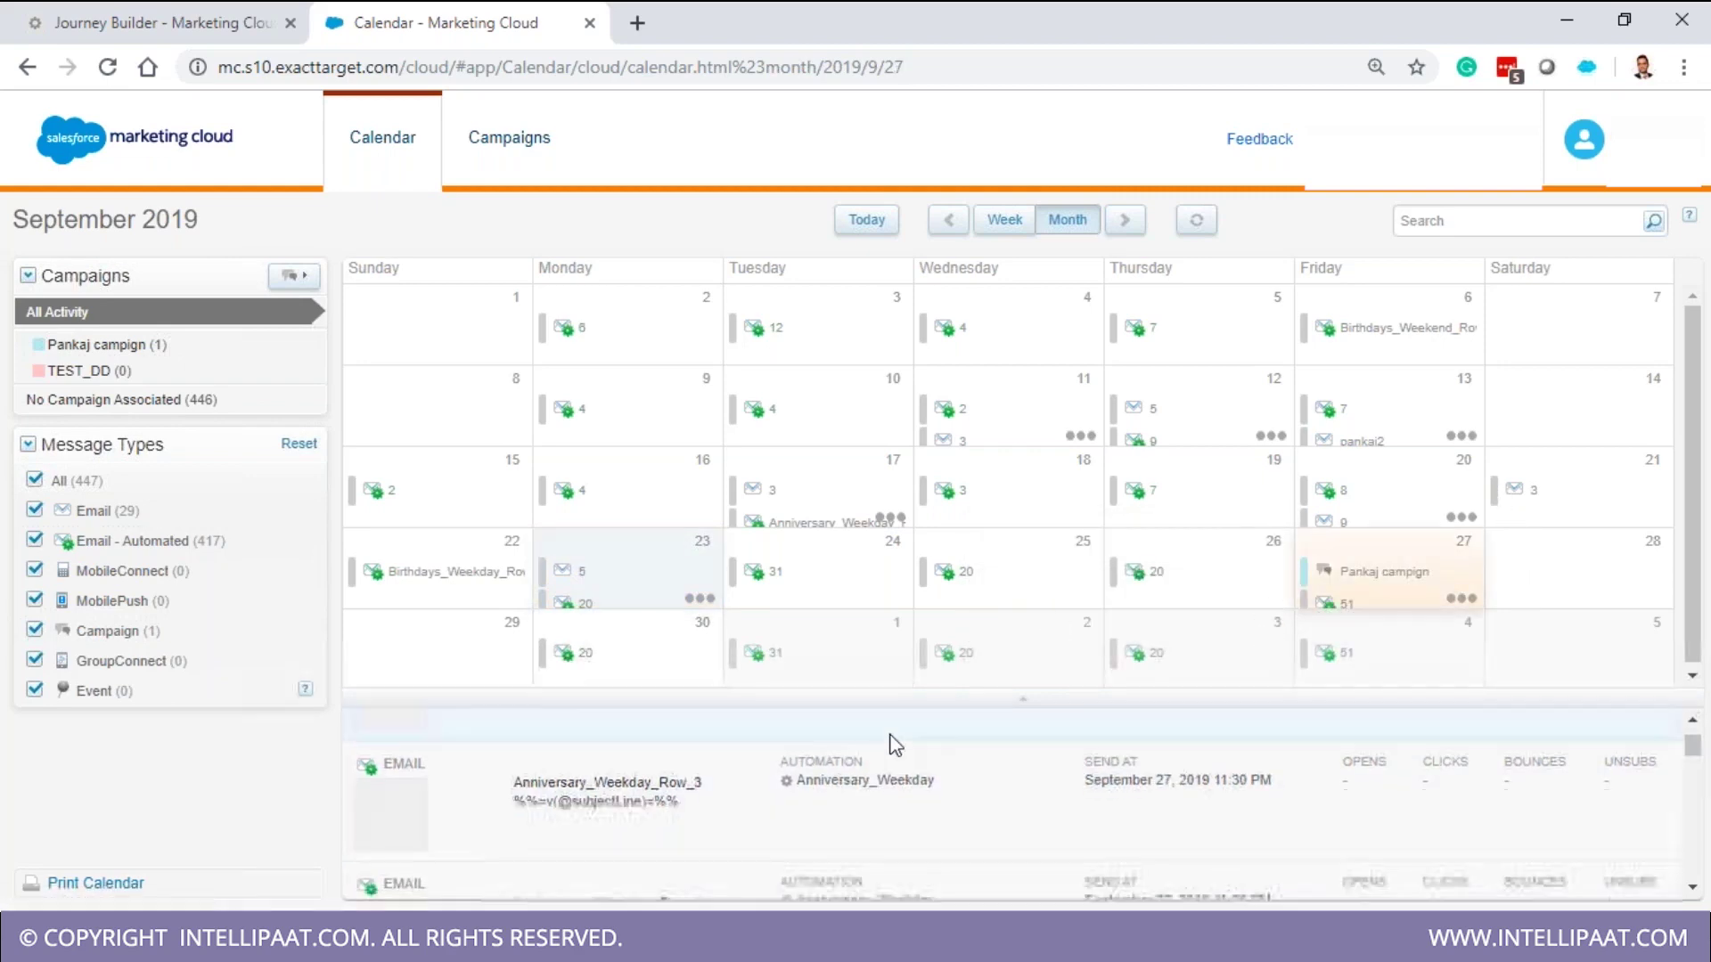
pyautogui.scroll(-3, 630, 805)
pyautogui.scroll(-3, 1014, 805)
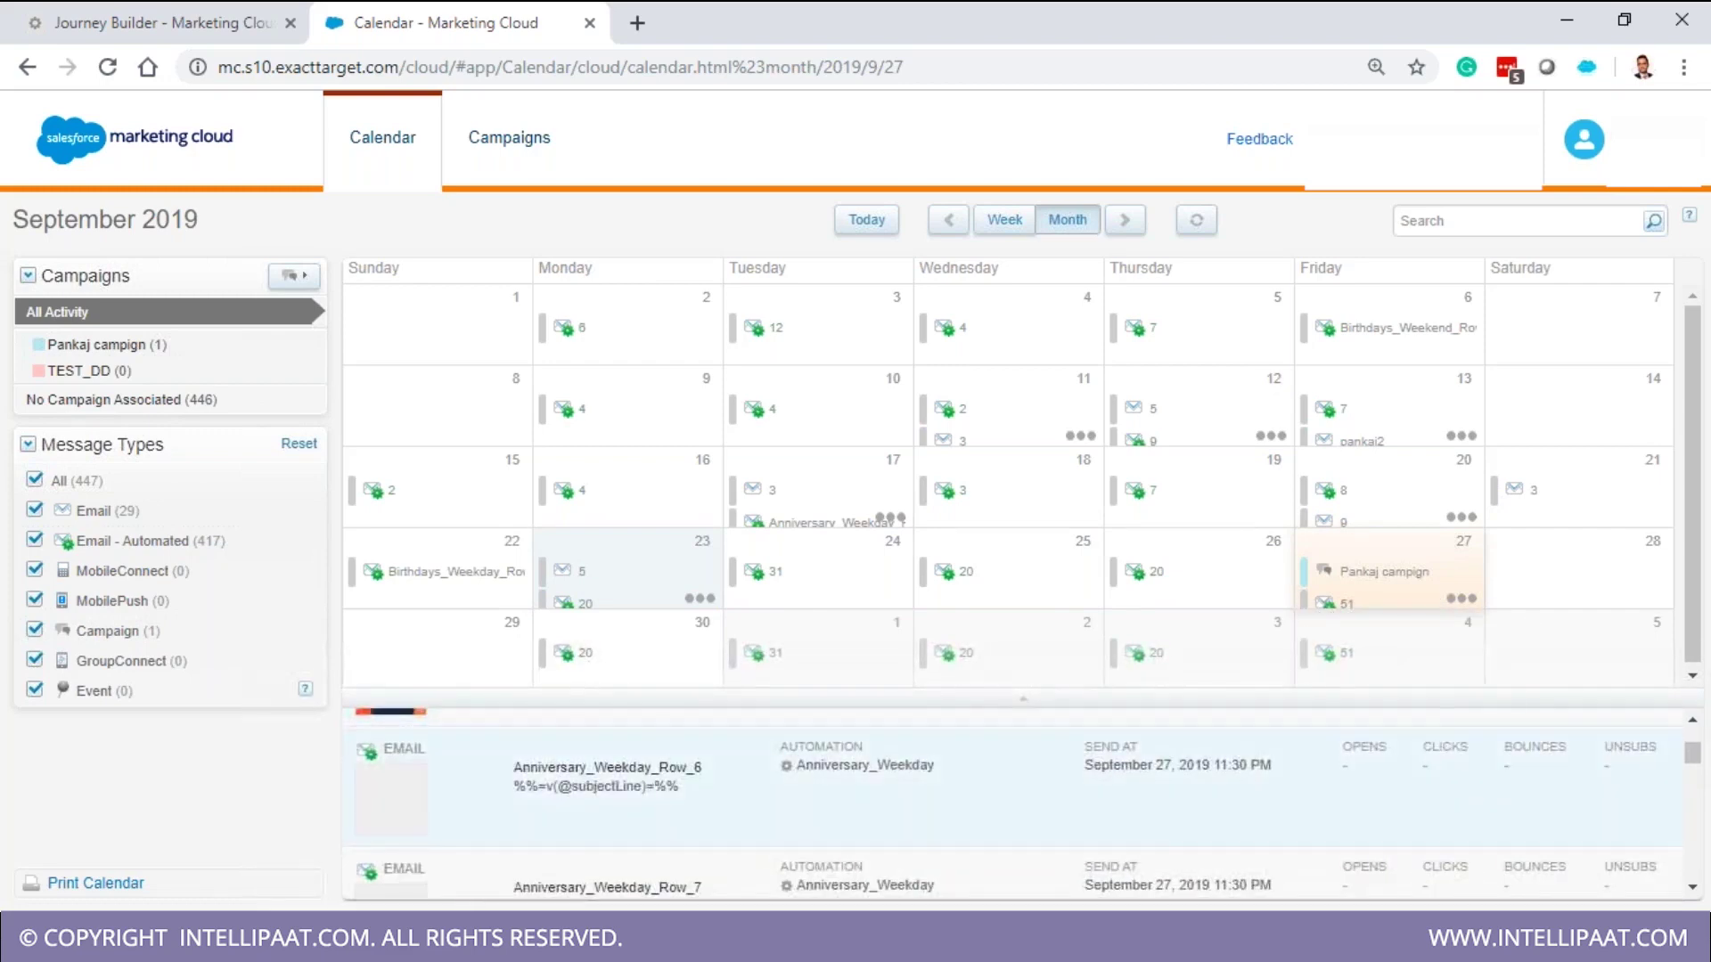
pyautogui.scroll(-3, 437, 738)
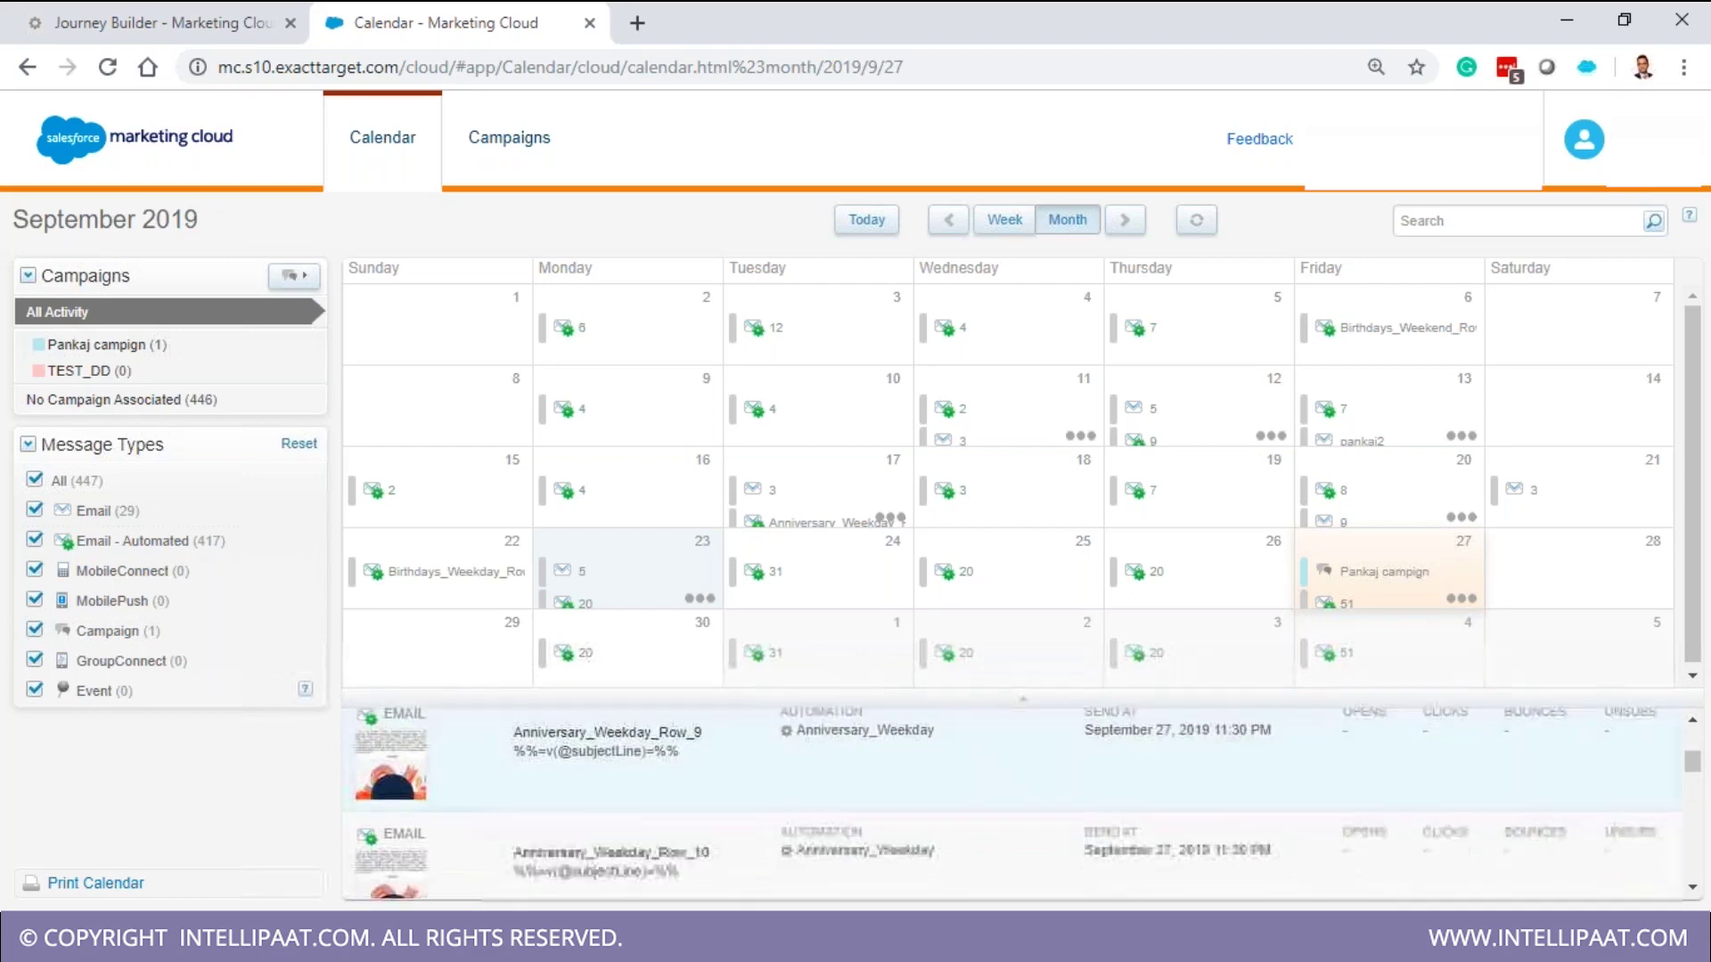
pyautogui.click(657, 784)
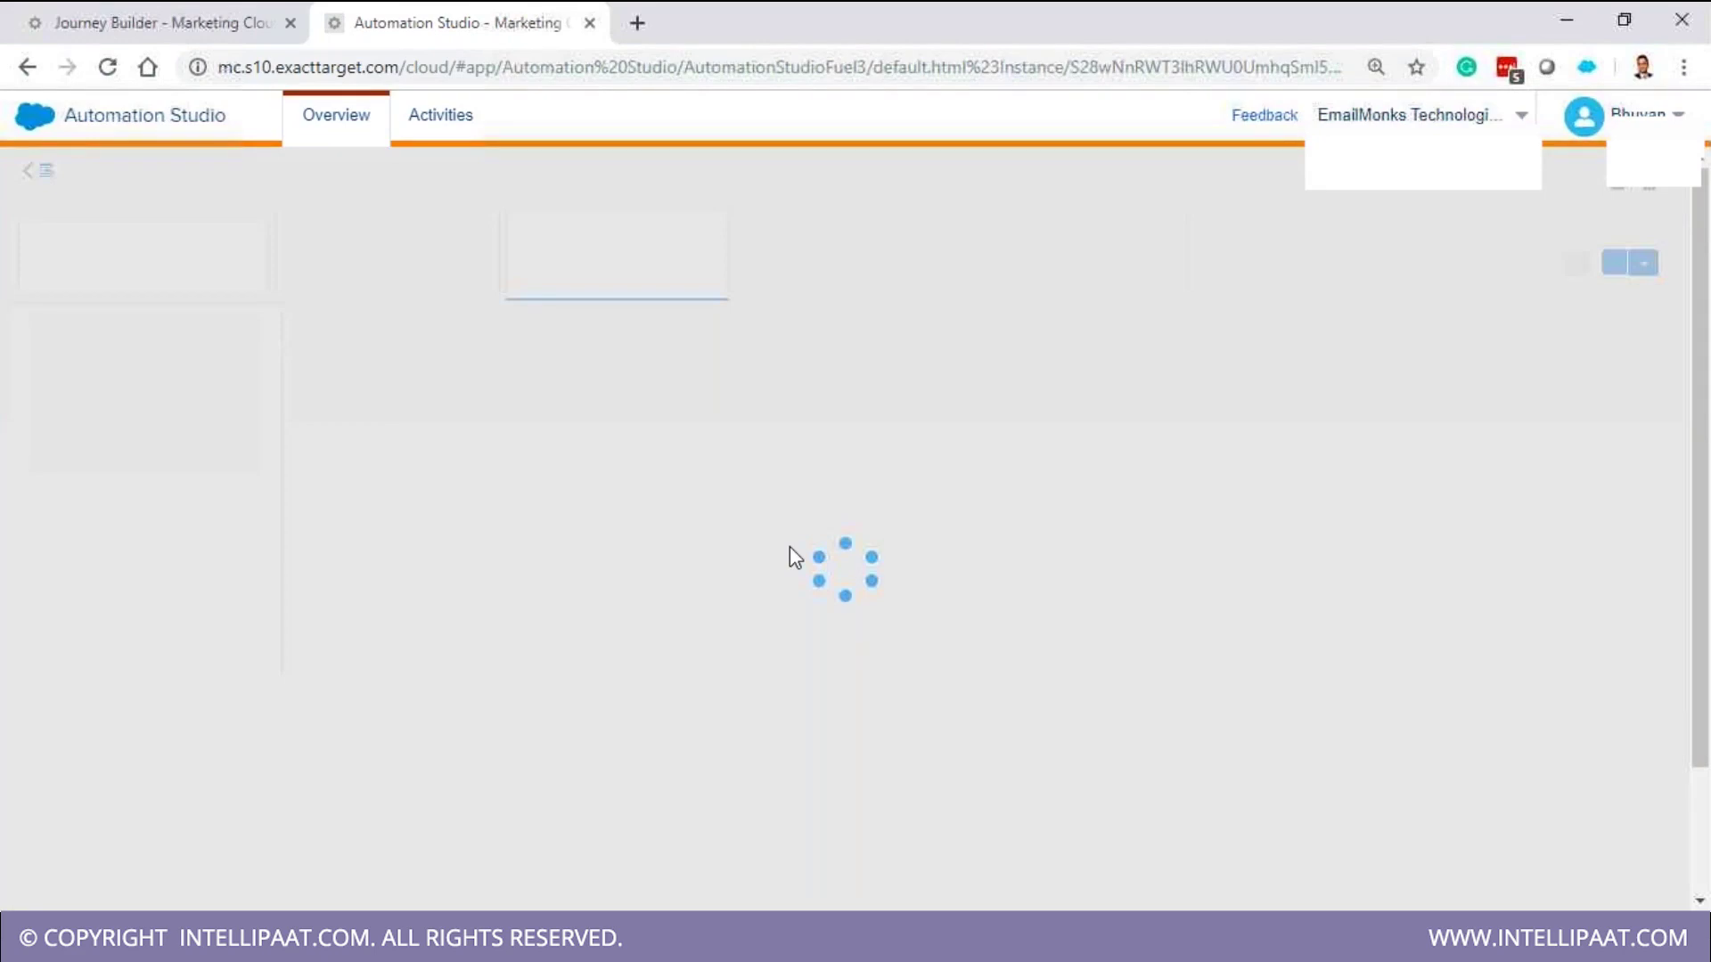
# Abandon the loading Automation Studio page and reopen the Calendar from Journey Builder's app menu
pyautogui.hotkey('ctrl', 'w')
pyautogui.hotkey('ctrl', 't')
pyautogui.click(234, 17)
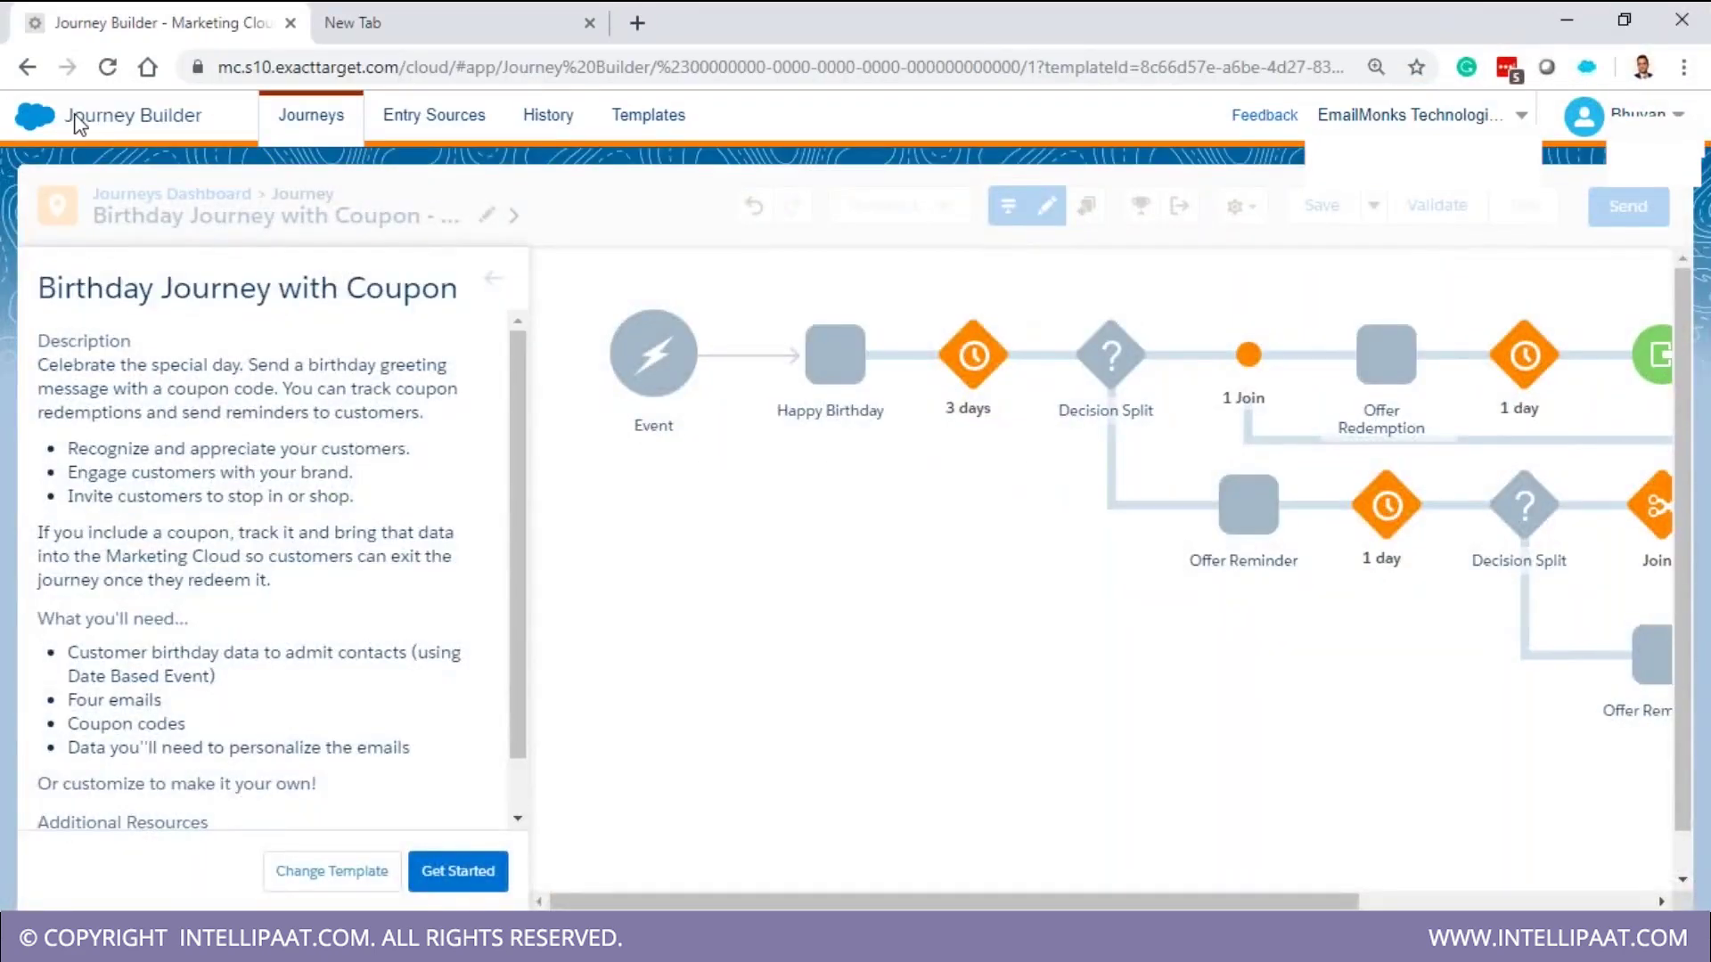
pyautogui.moveTo(79, 123)
pyautogui.click(382, 142)
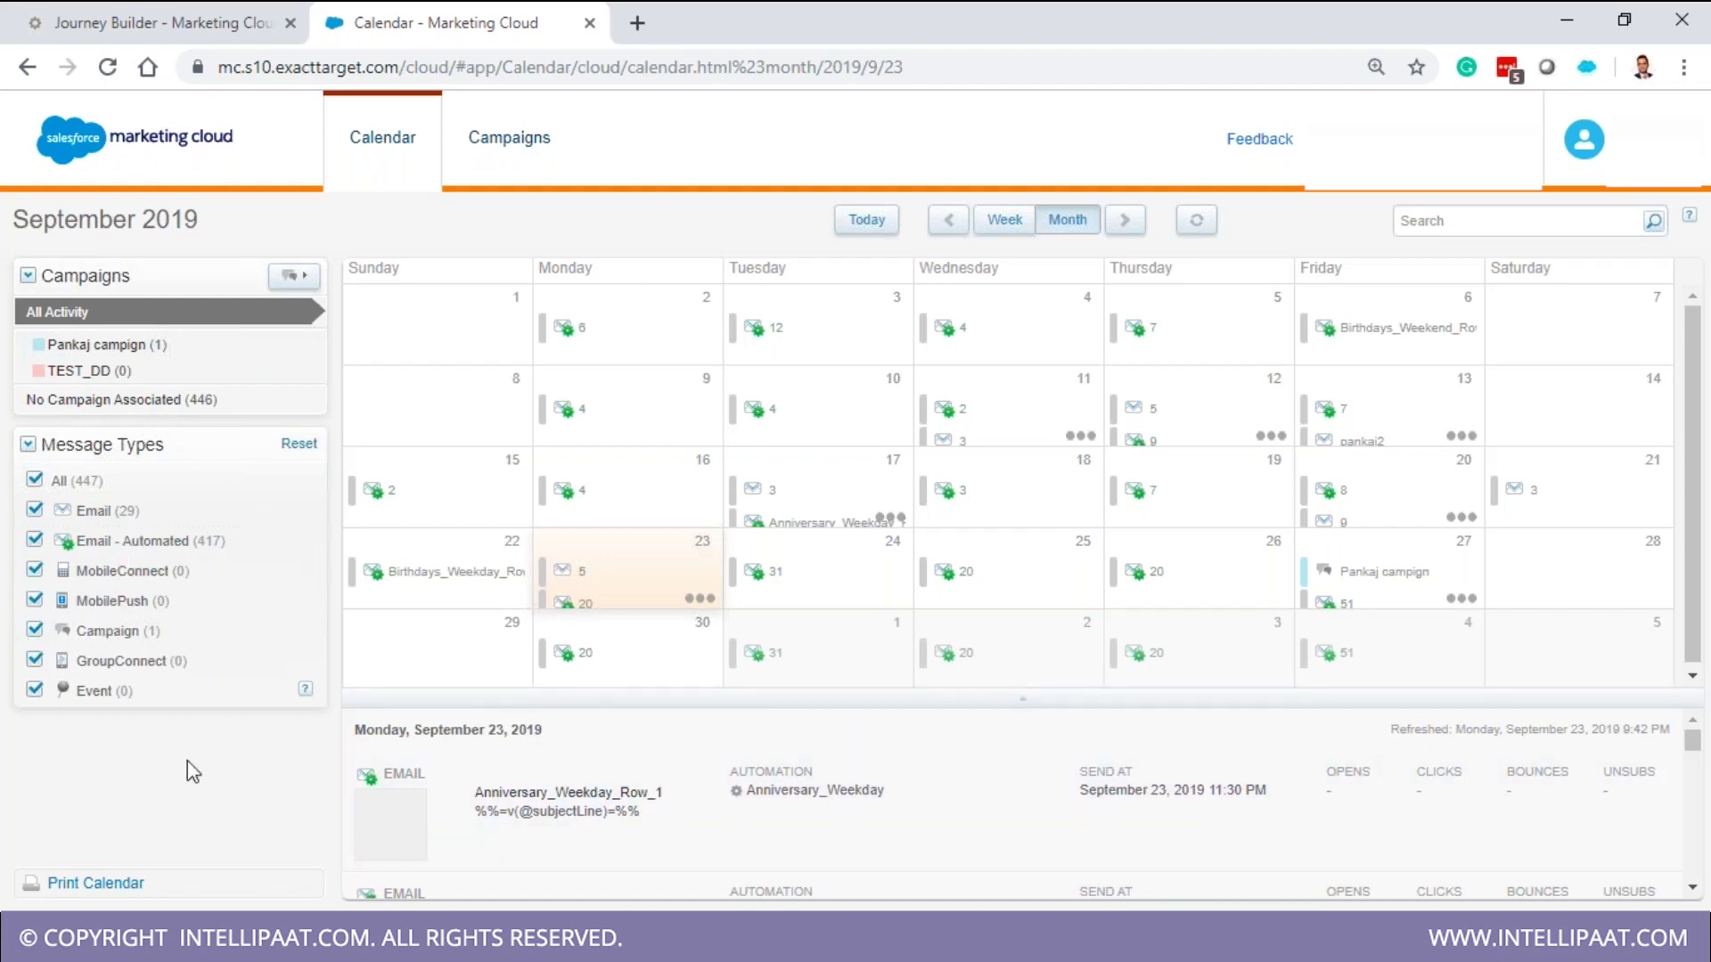
# Preview September 11's automated emails: Birthdays_Weekday_Row_1 at 5:30 PM and Anniversary_Weekday_Row_1 at 11:30 PM
pyautogui.moveTo(561, 465)
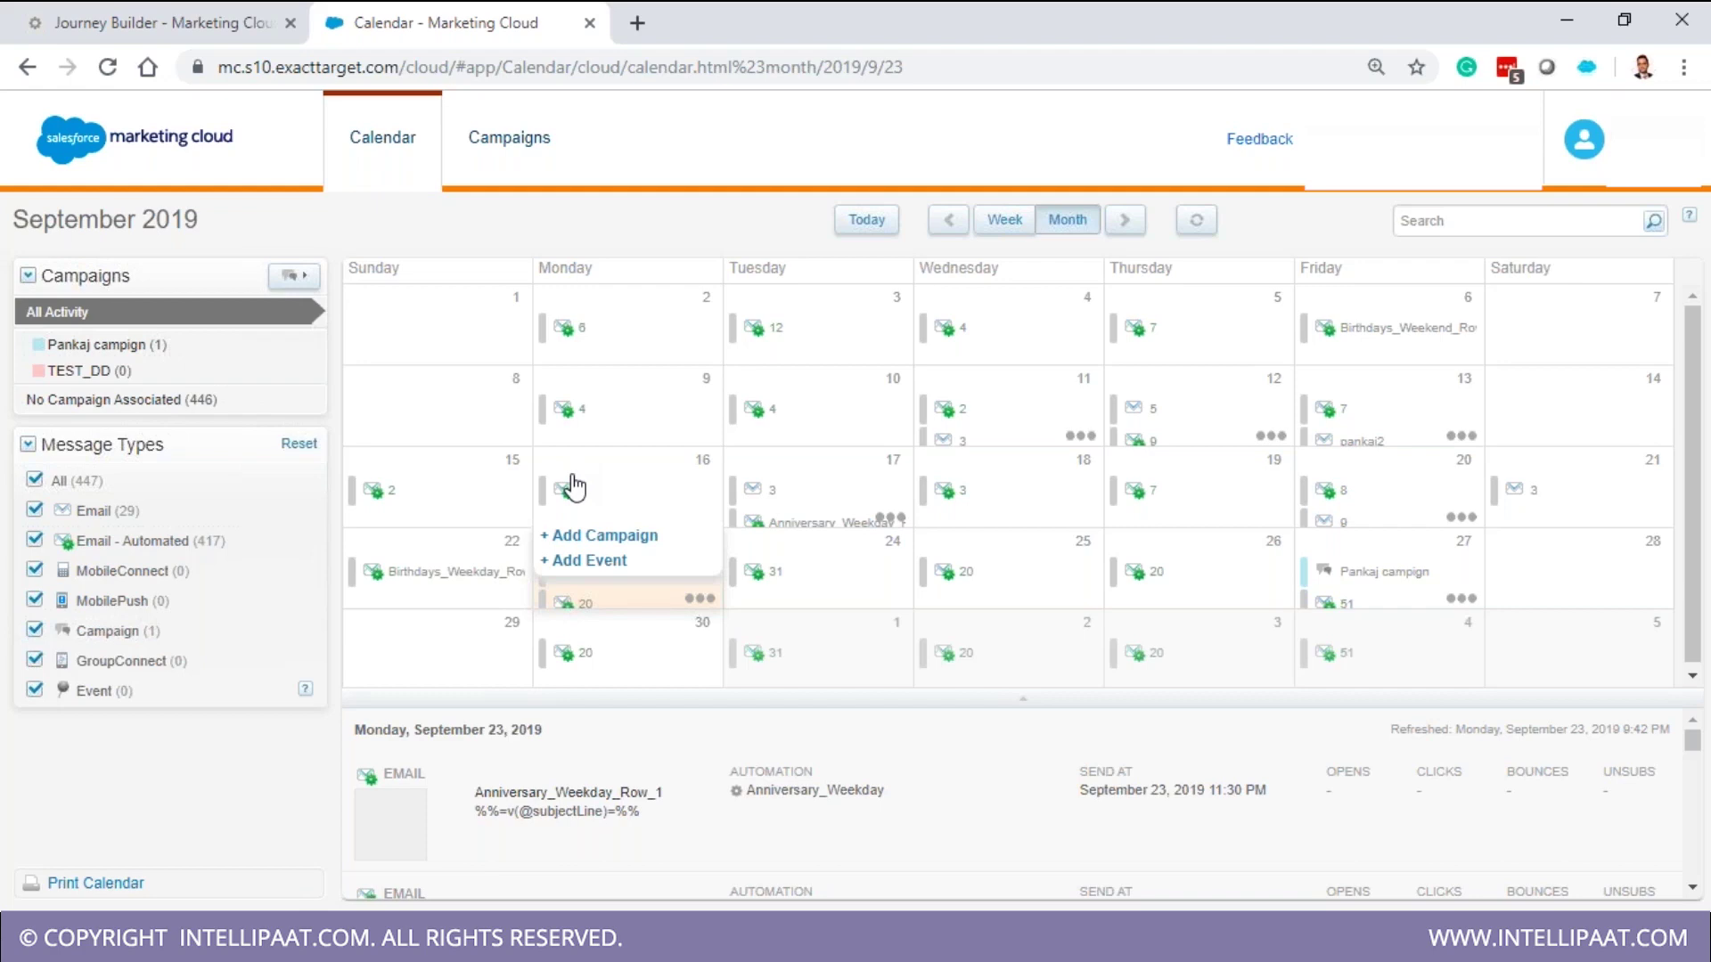
pyautogui.moveTo(848, 543)
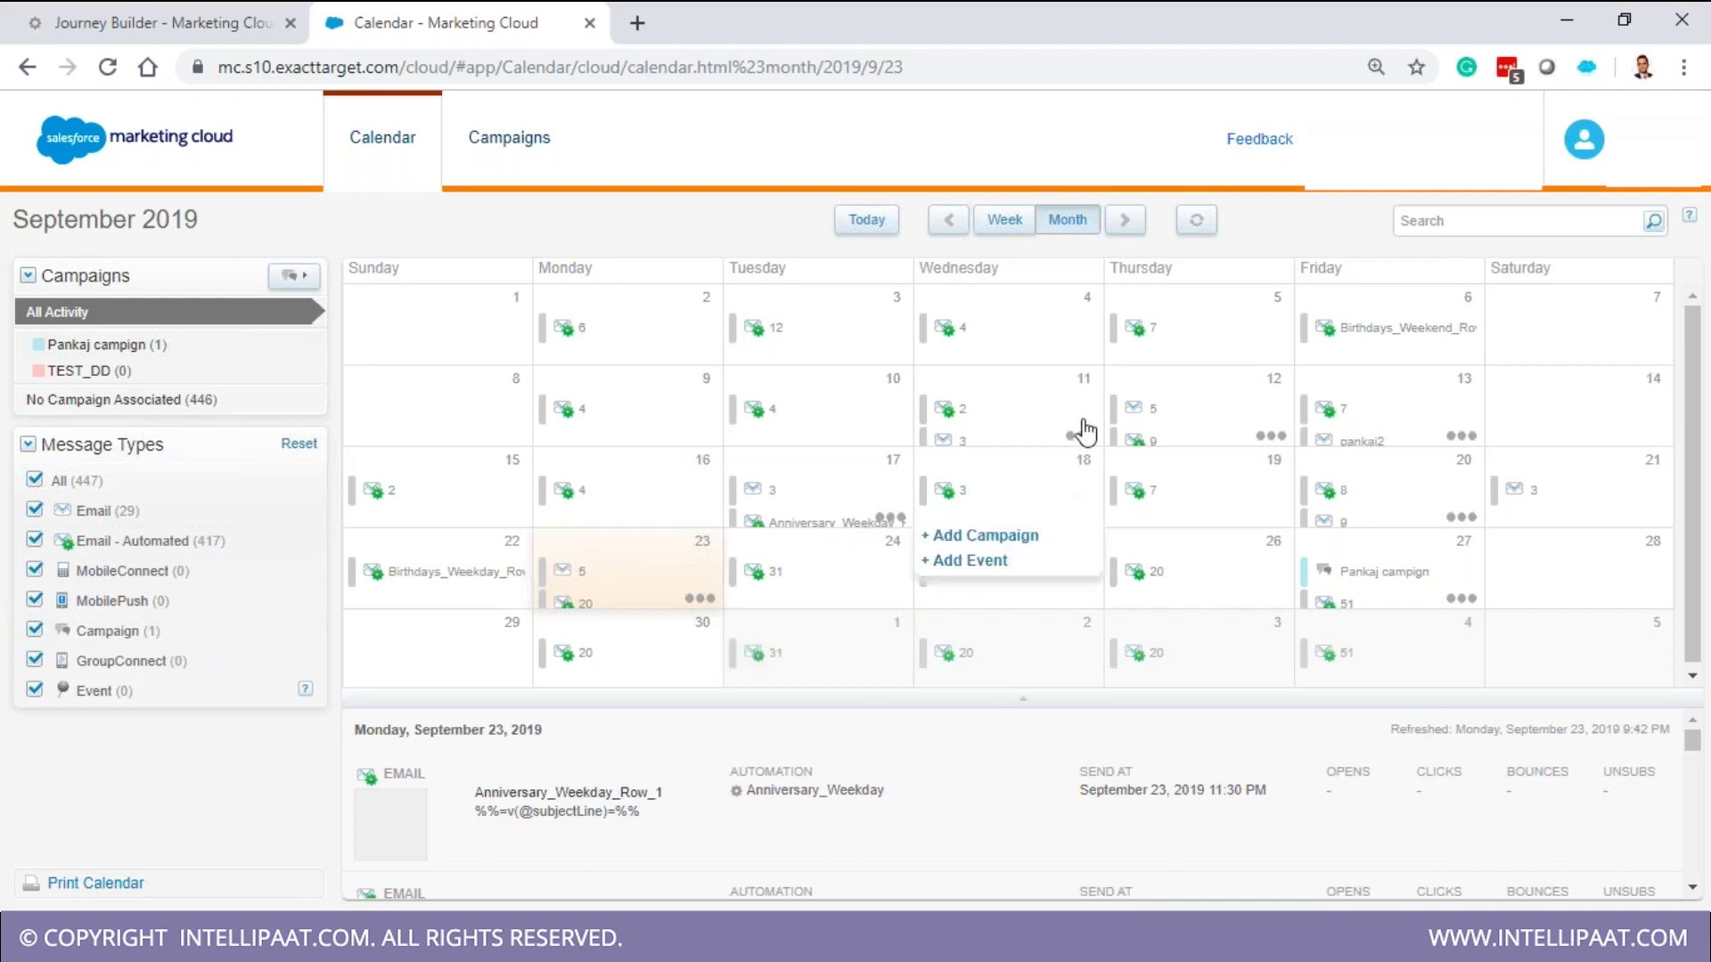
pyautogui.moveTo(998, 425)
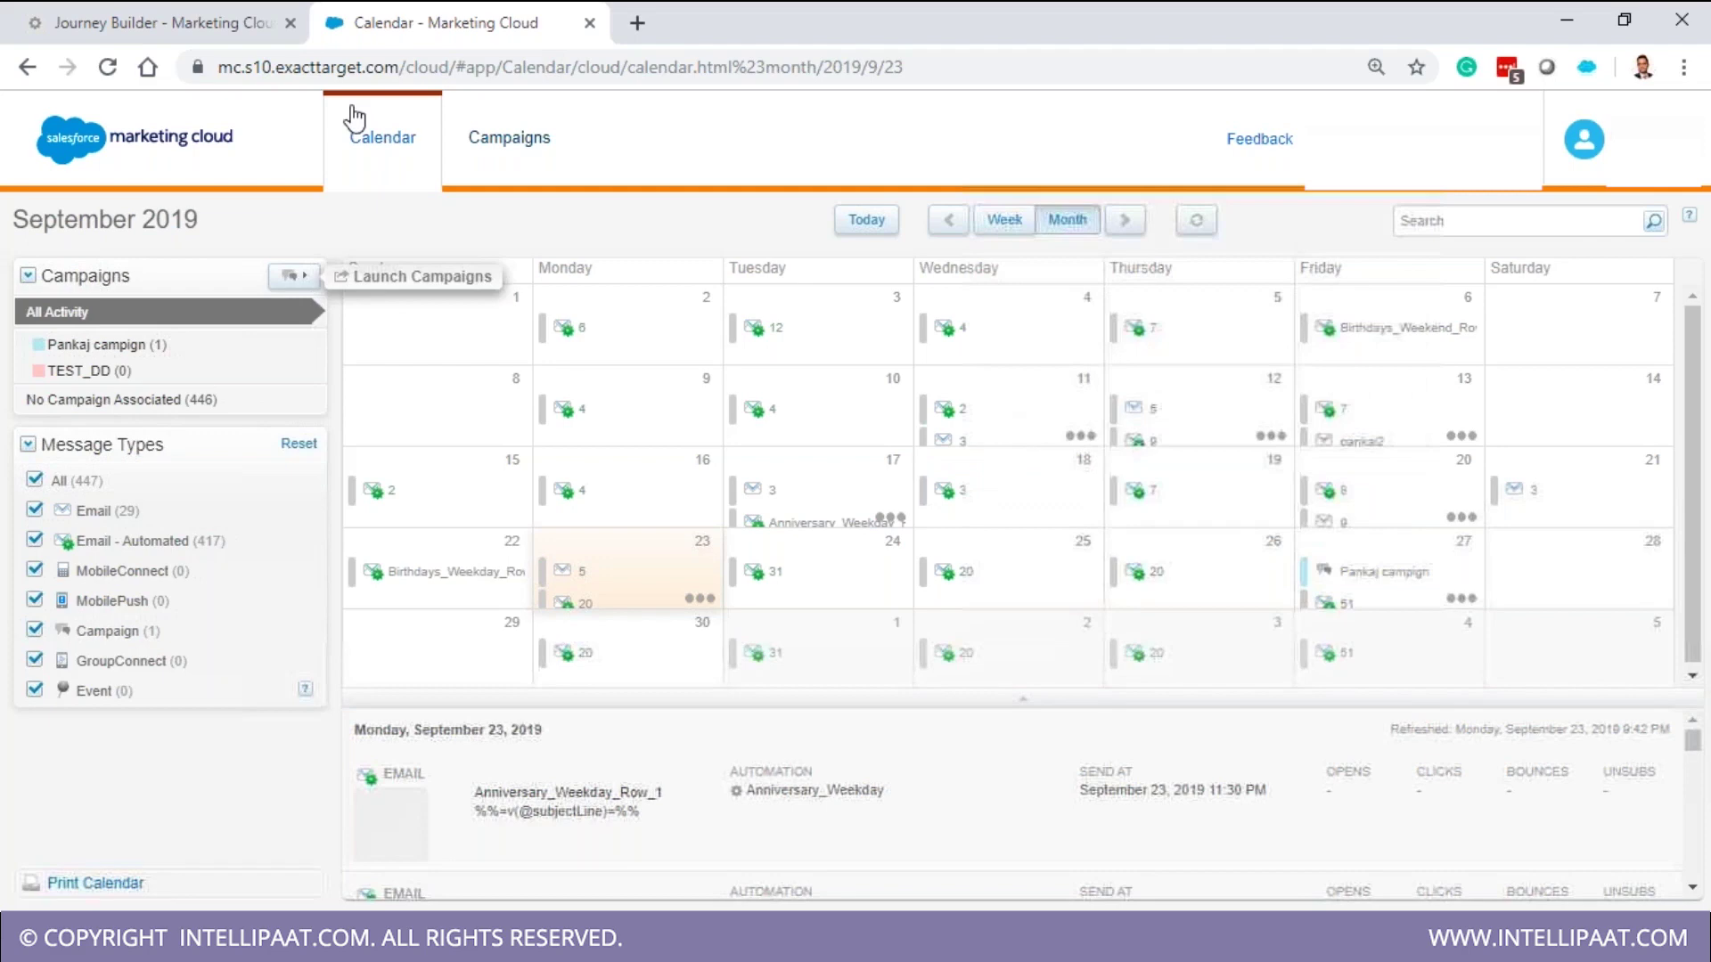
pyautogui.moveTo(1059, 470)
pyautogui.moveTo(979, 450)
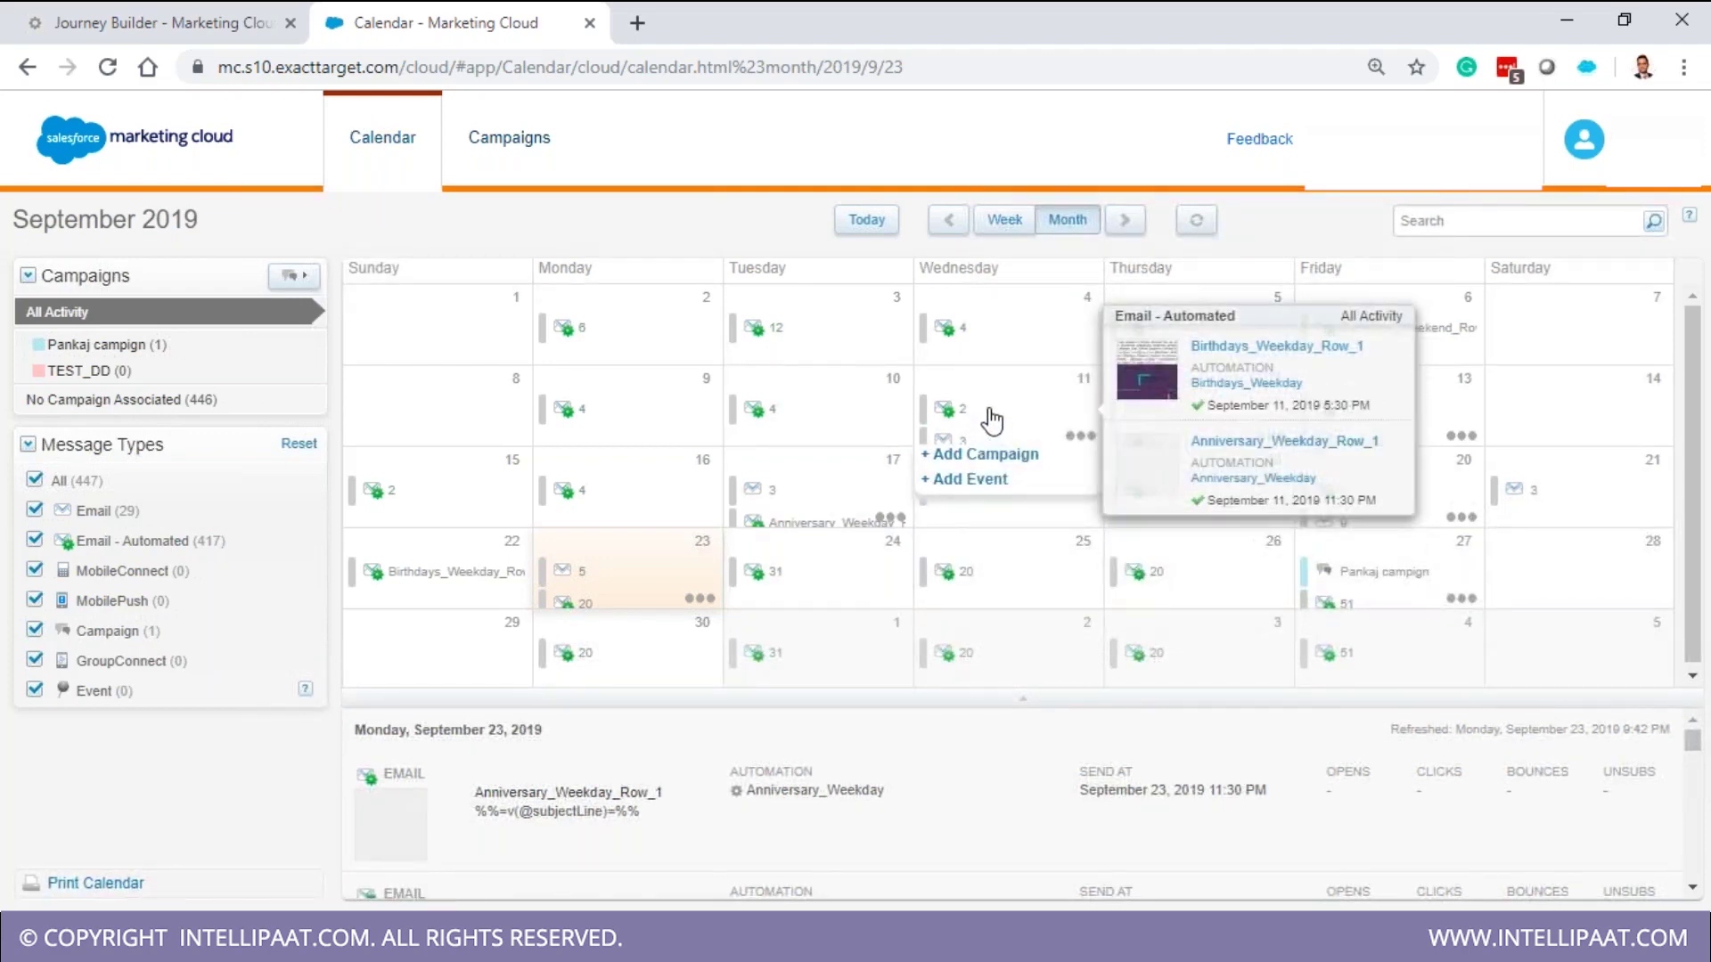
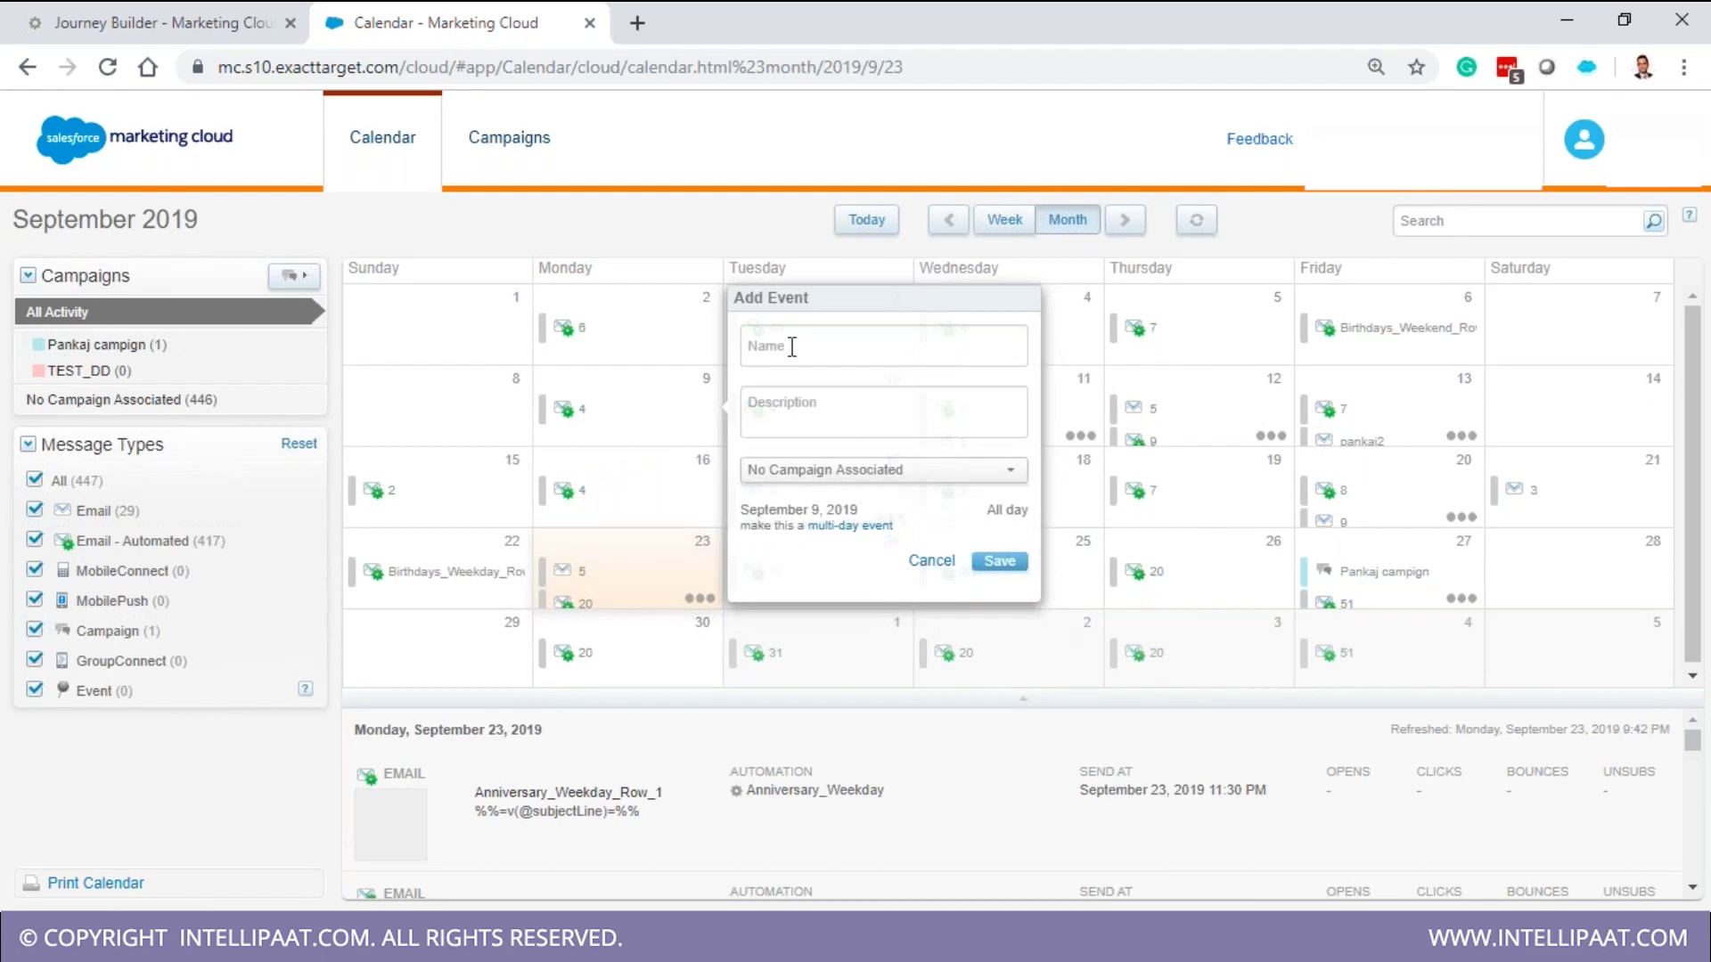
# Cancel the Add Event dialog, leaving No Campaign Associated, and go to the Campaigns list
pyautogui.click(886, 472)
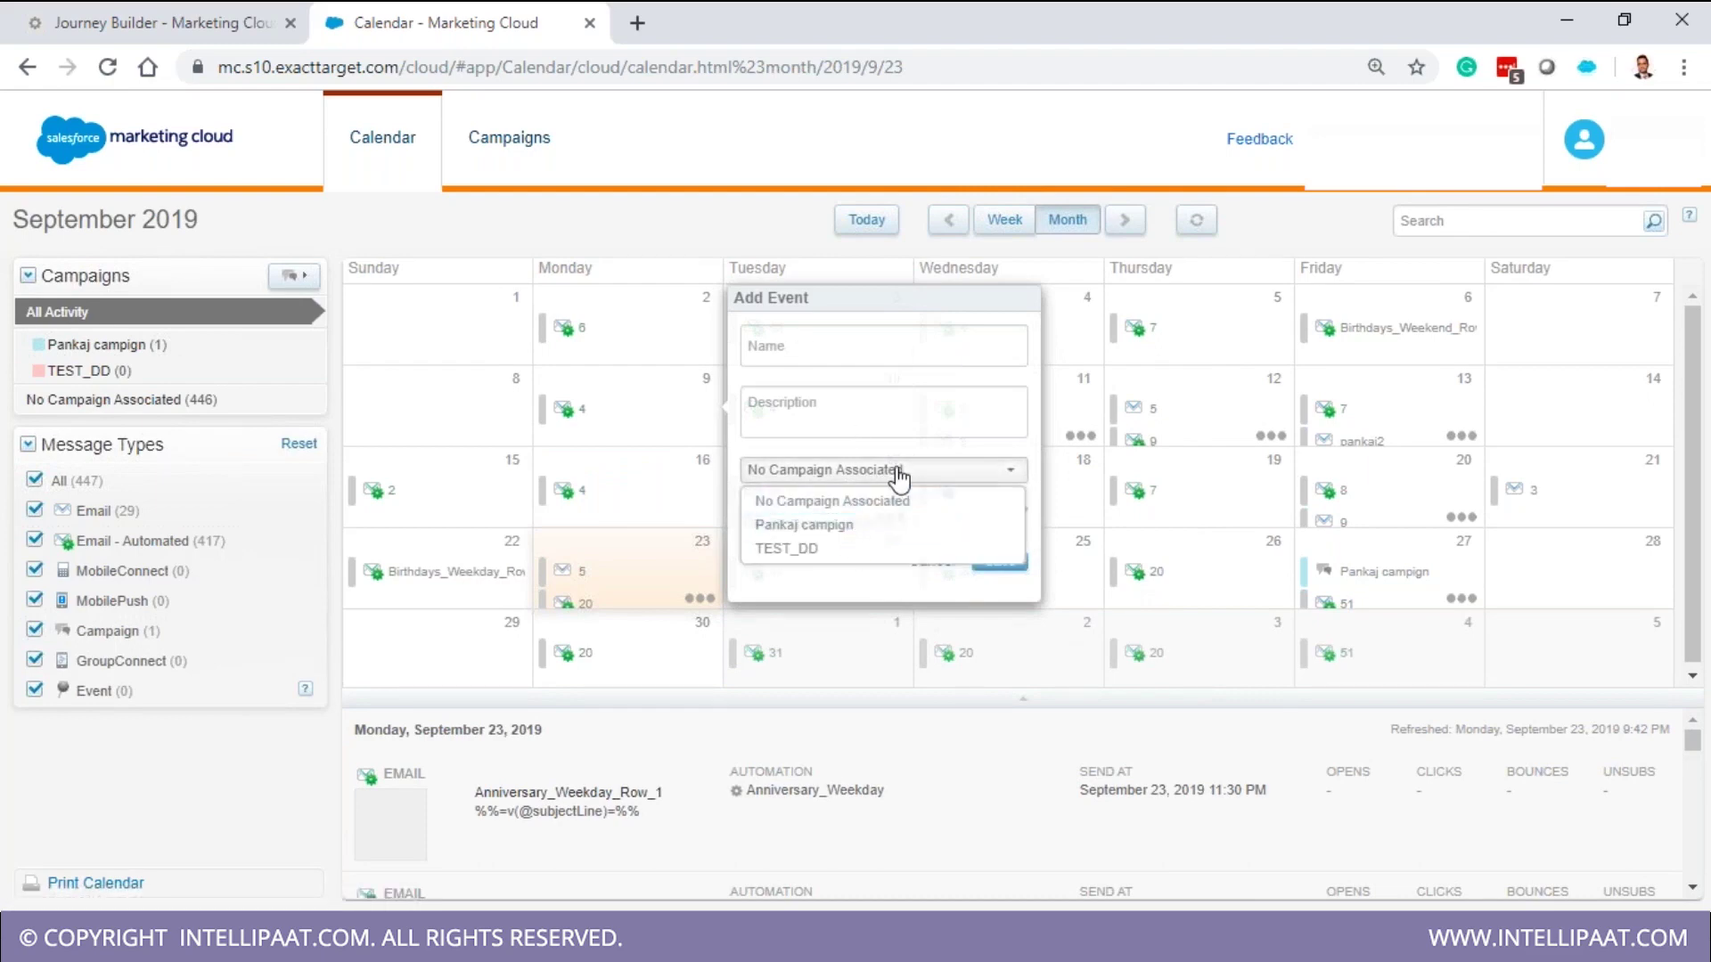
pyautogui.click(894, 472)
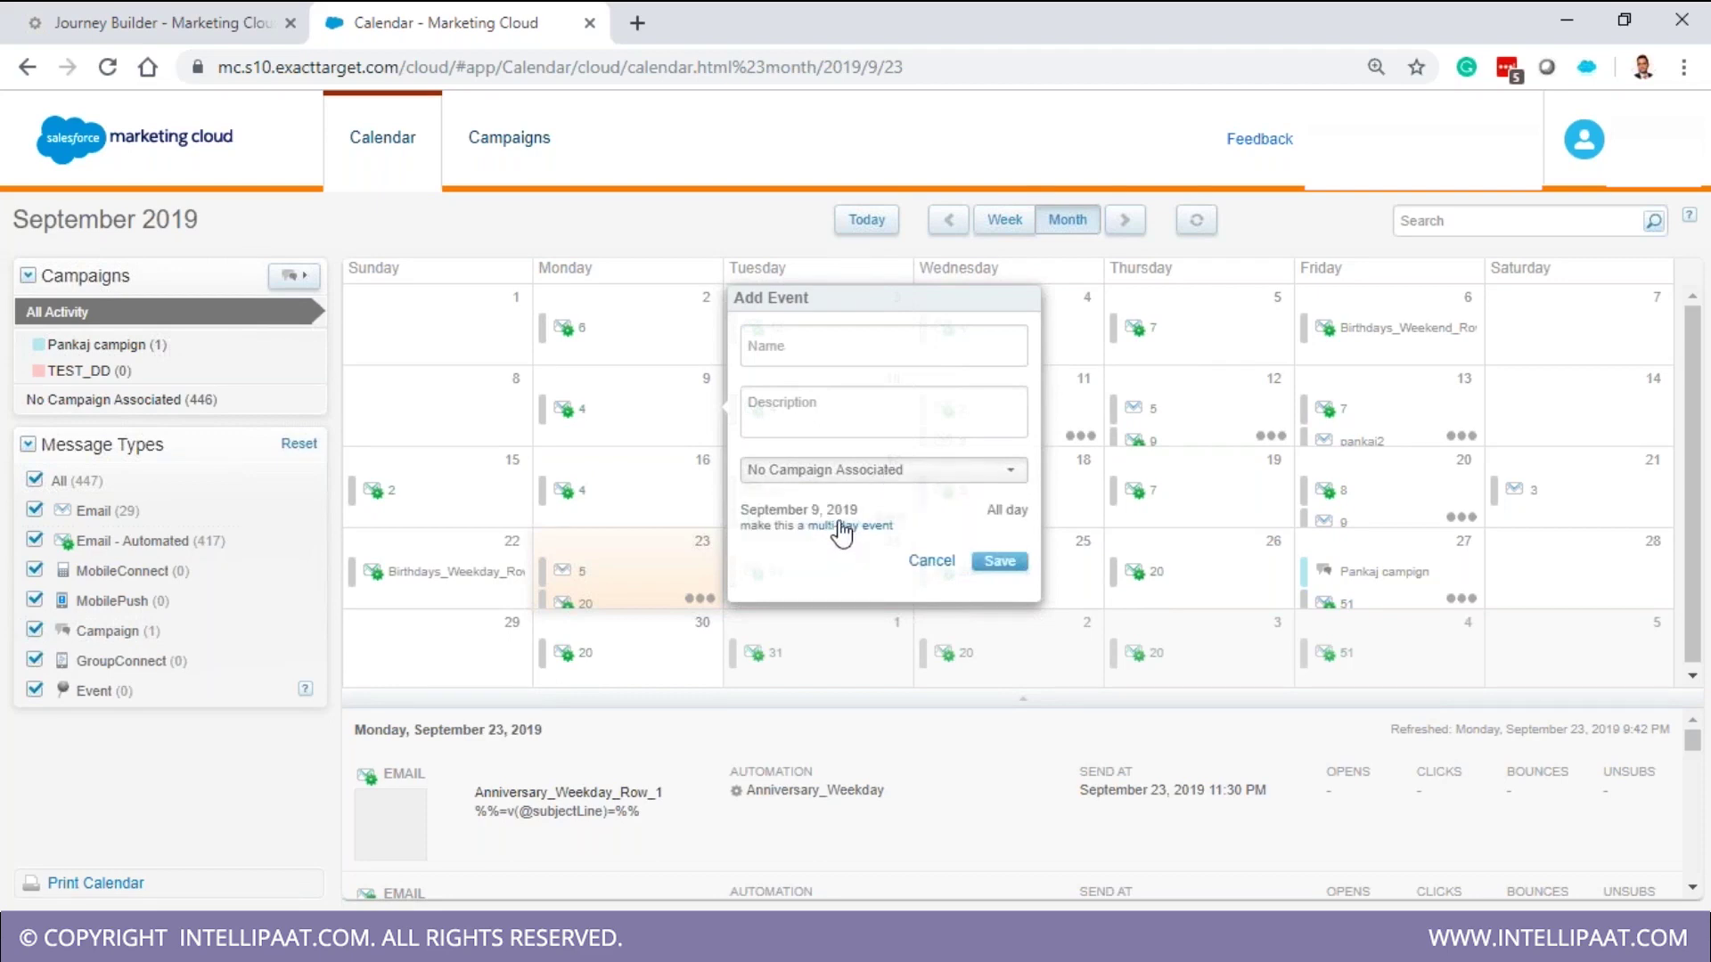
pyautogui.click(931, 563)
pyautogui.click(530, 136)
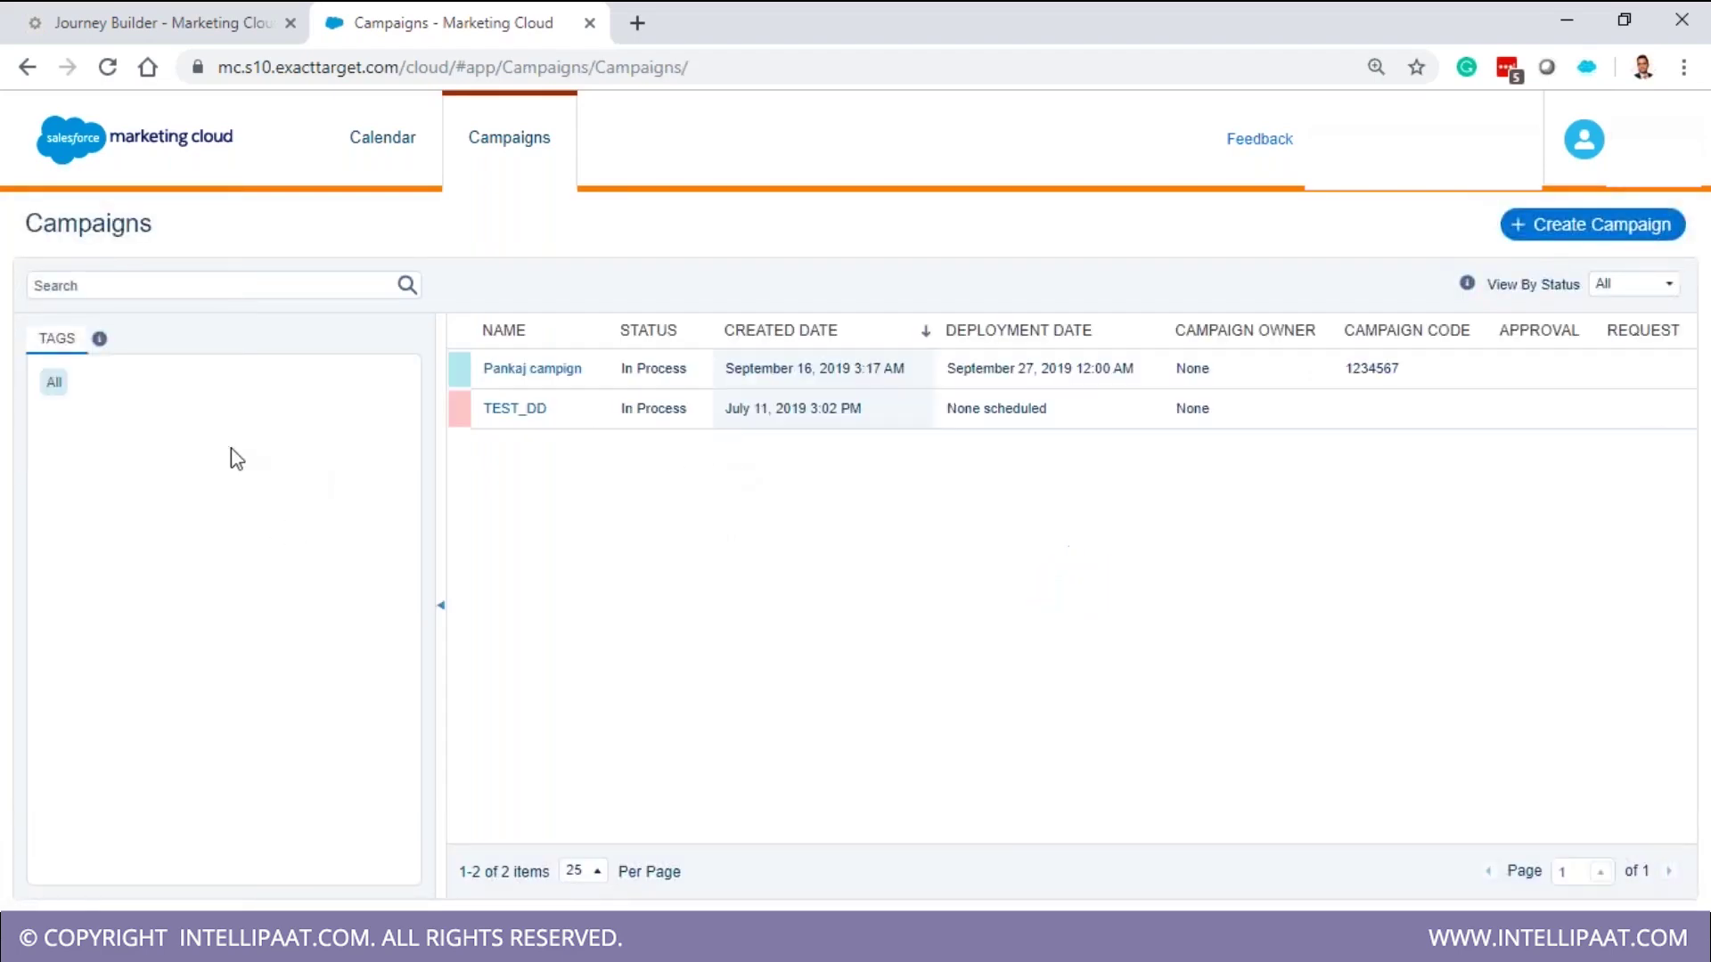
# Look over Pankaj campign, then start a new campaign named 'Pankaj test2'
pyautogui.click(547, 375)
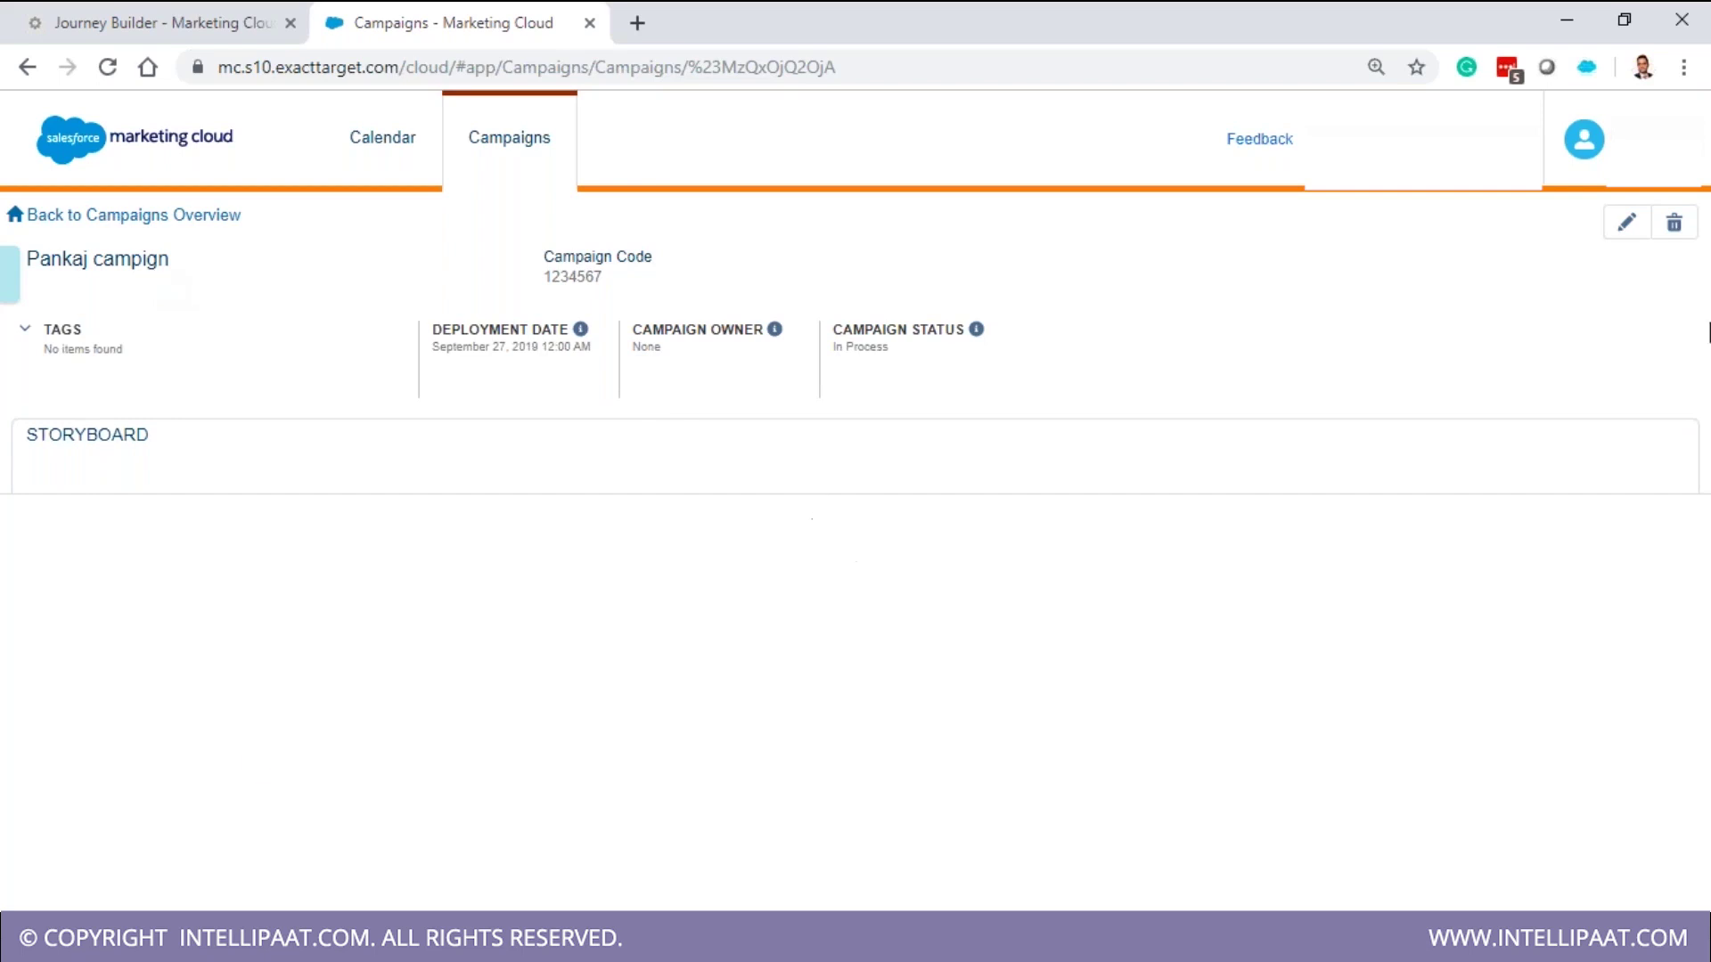
pyautogui.click(89, 215)
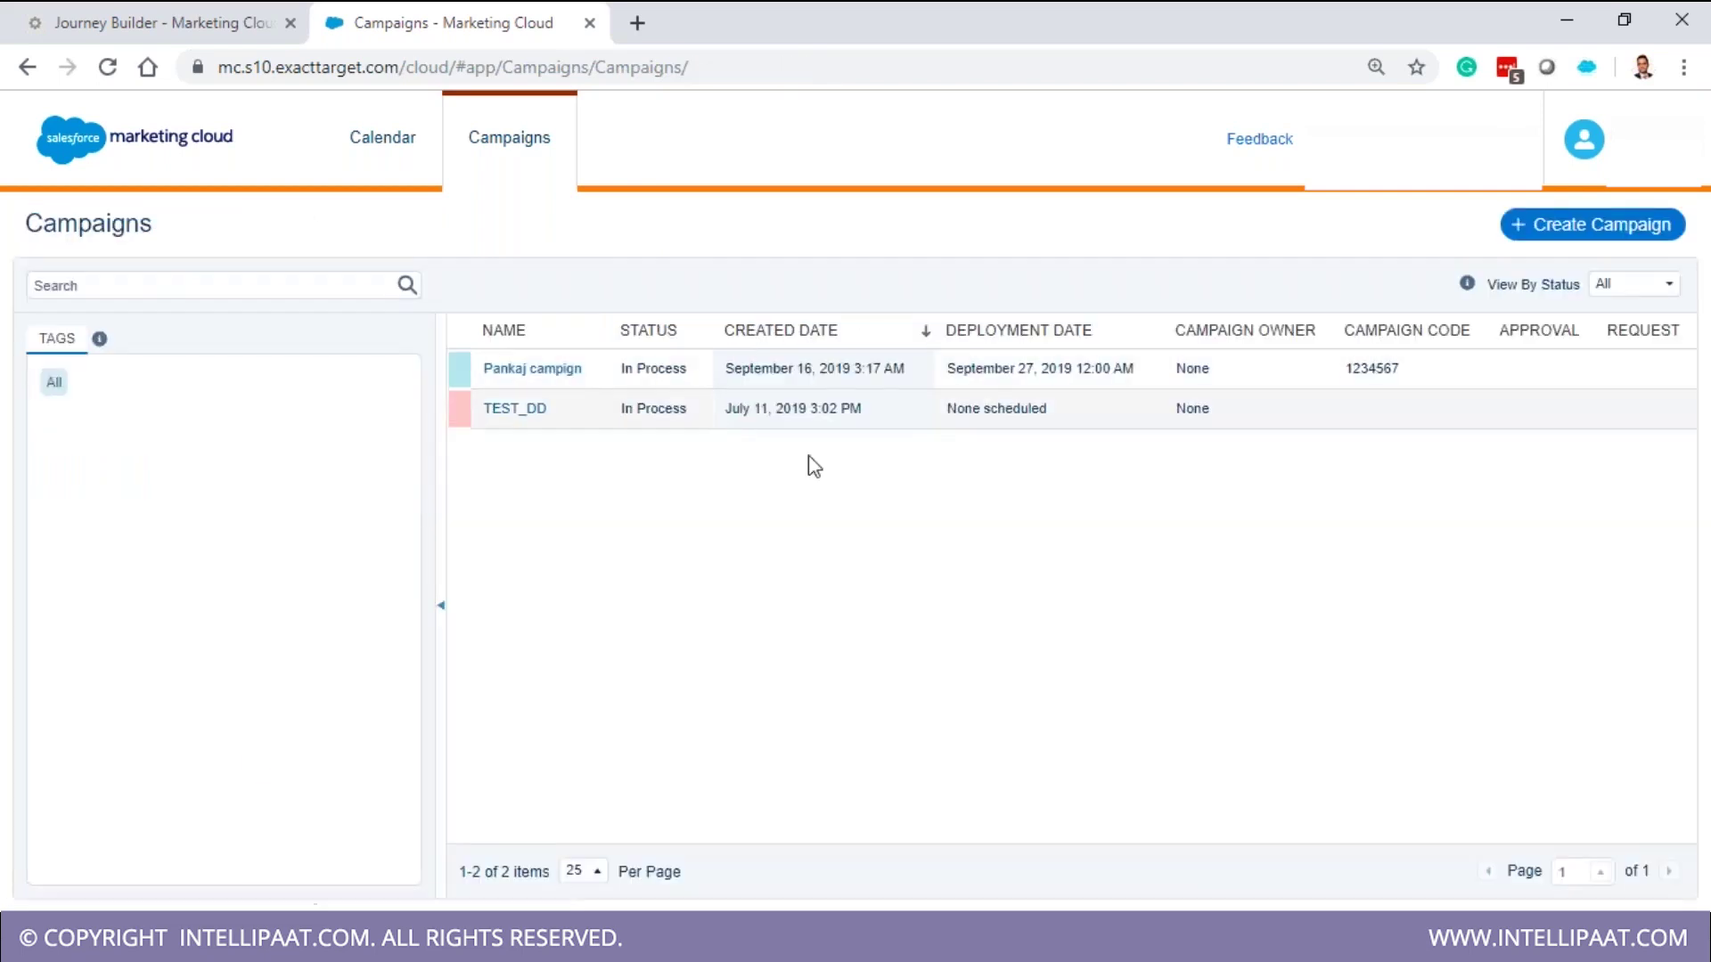
pyautogui.click(1592, 225)
pyautogui.write('Pankaj test2')
pyautogui.click(828, 372)
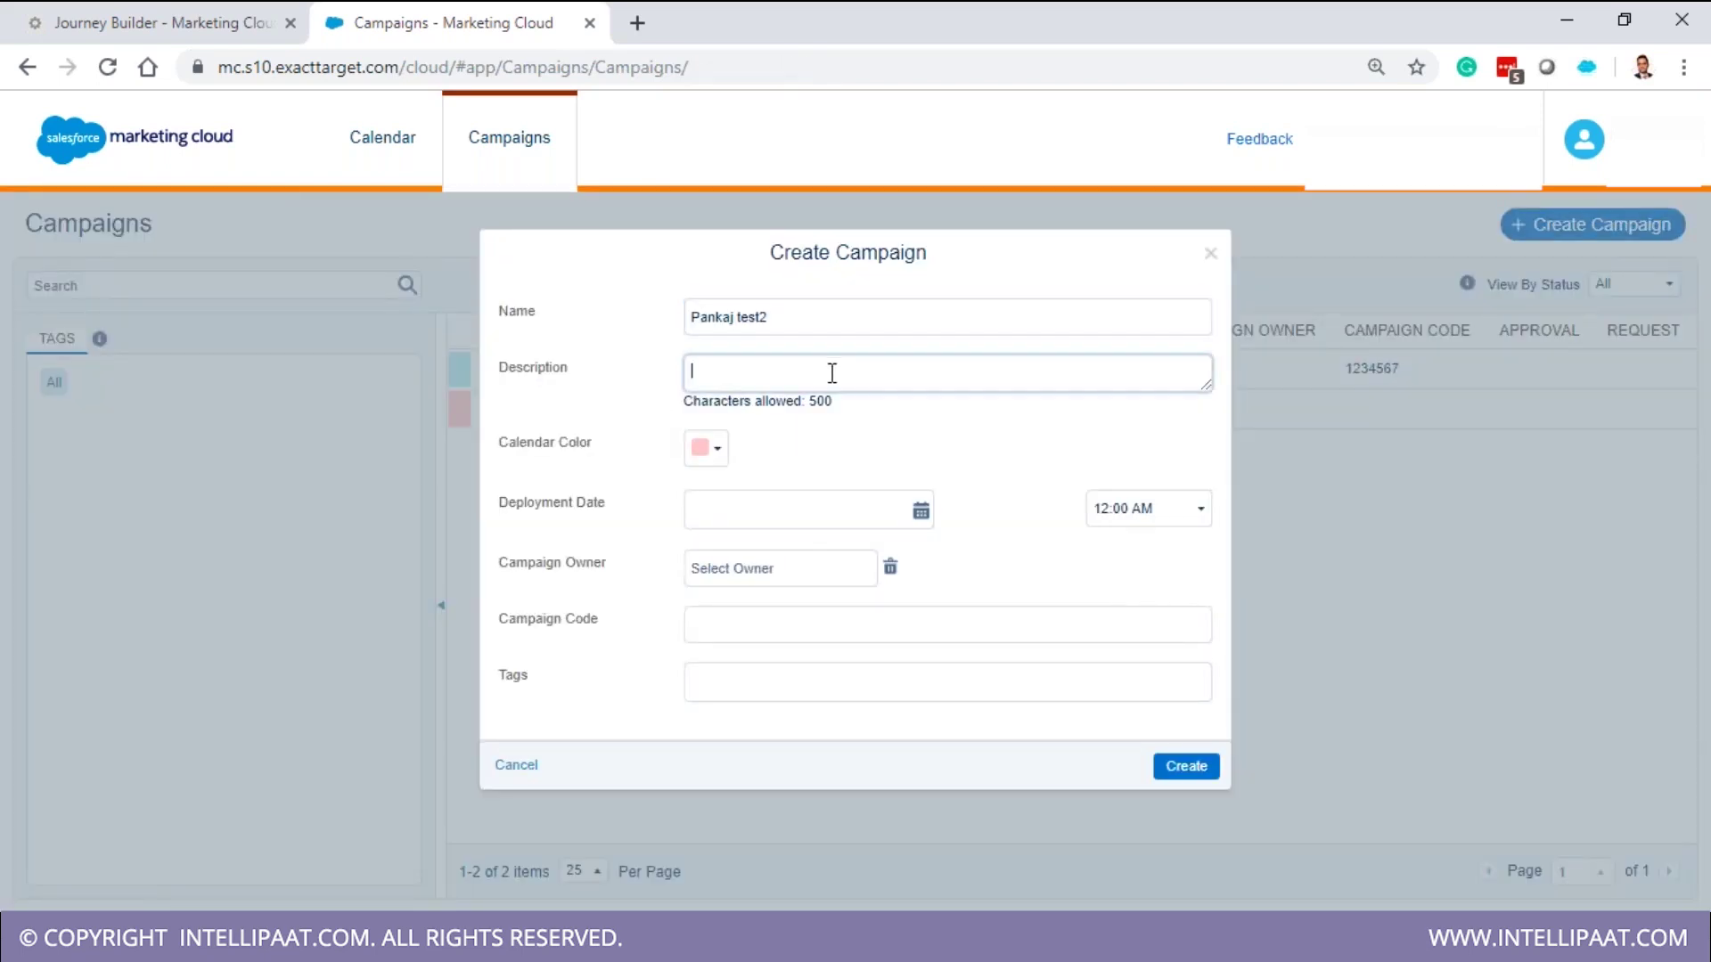
# Keep the pink calendar colour, pick a deployment date, and create the Pankaj test2 campaign
pyautogui.click(706, 448)
pyautogui.click(830, 470)
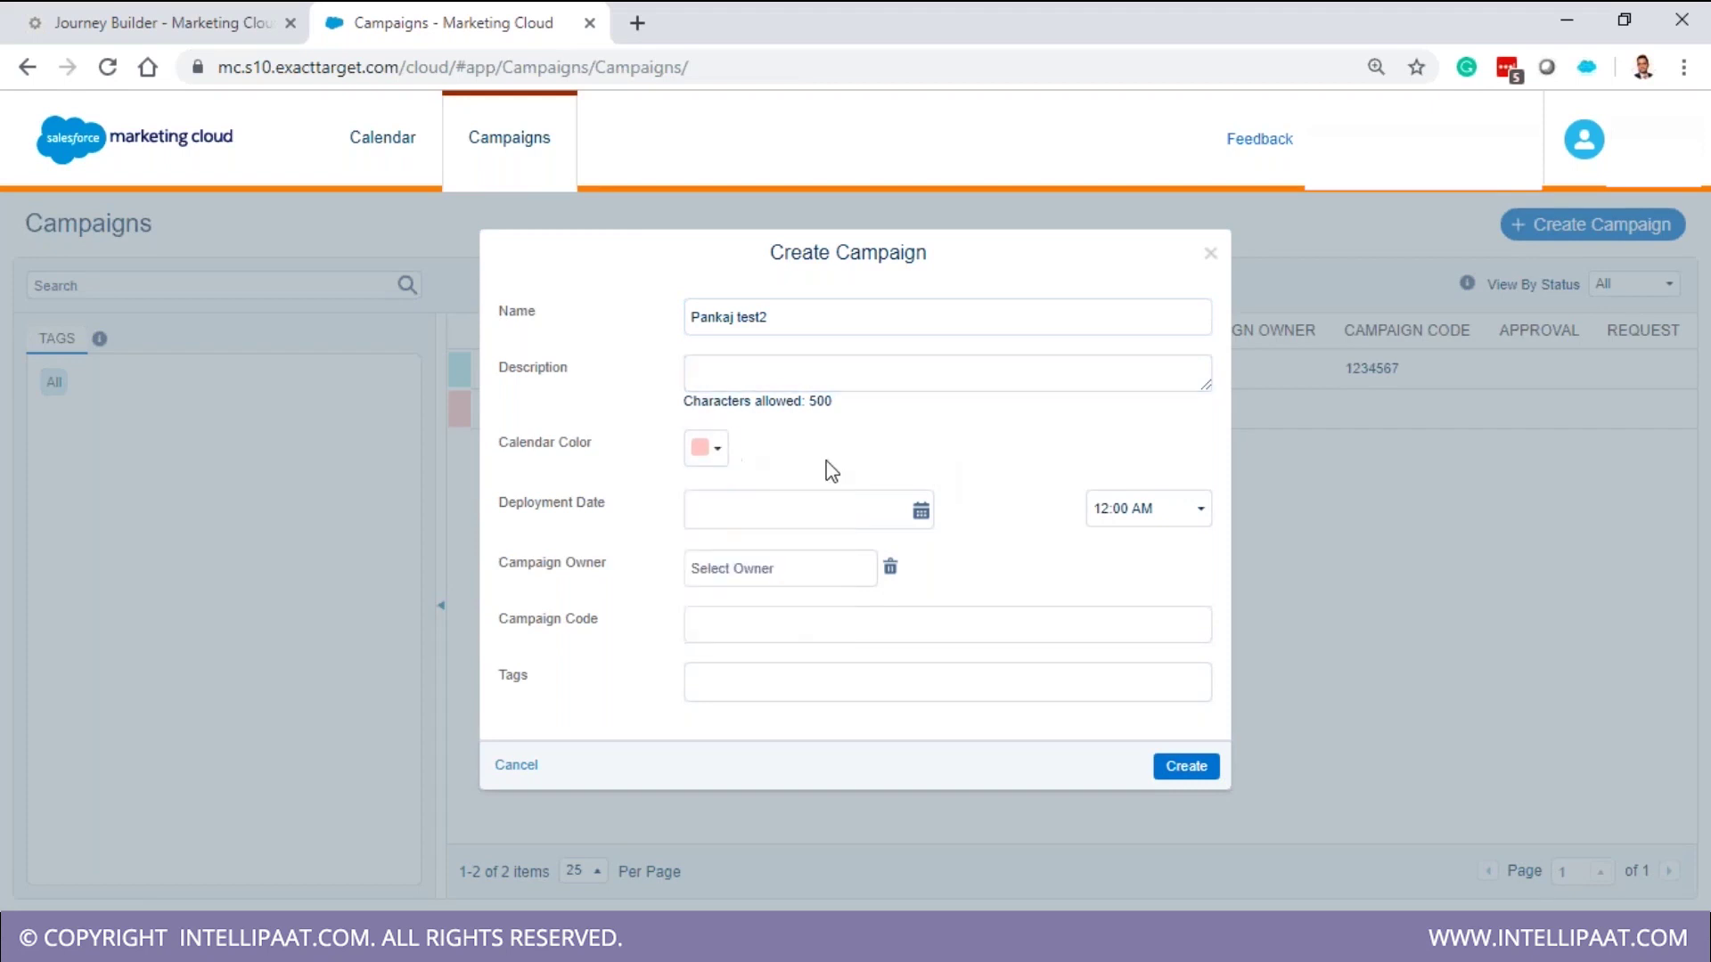
pyautogui.click(921, 514)
pyautogui.click(807, 624)
pyautogui.click(772, 696)
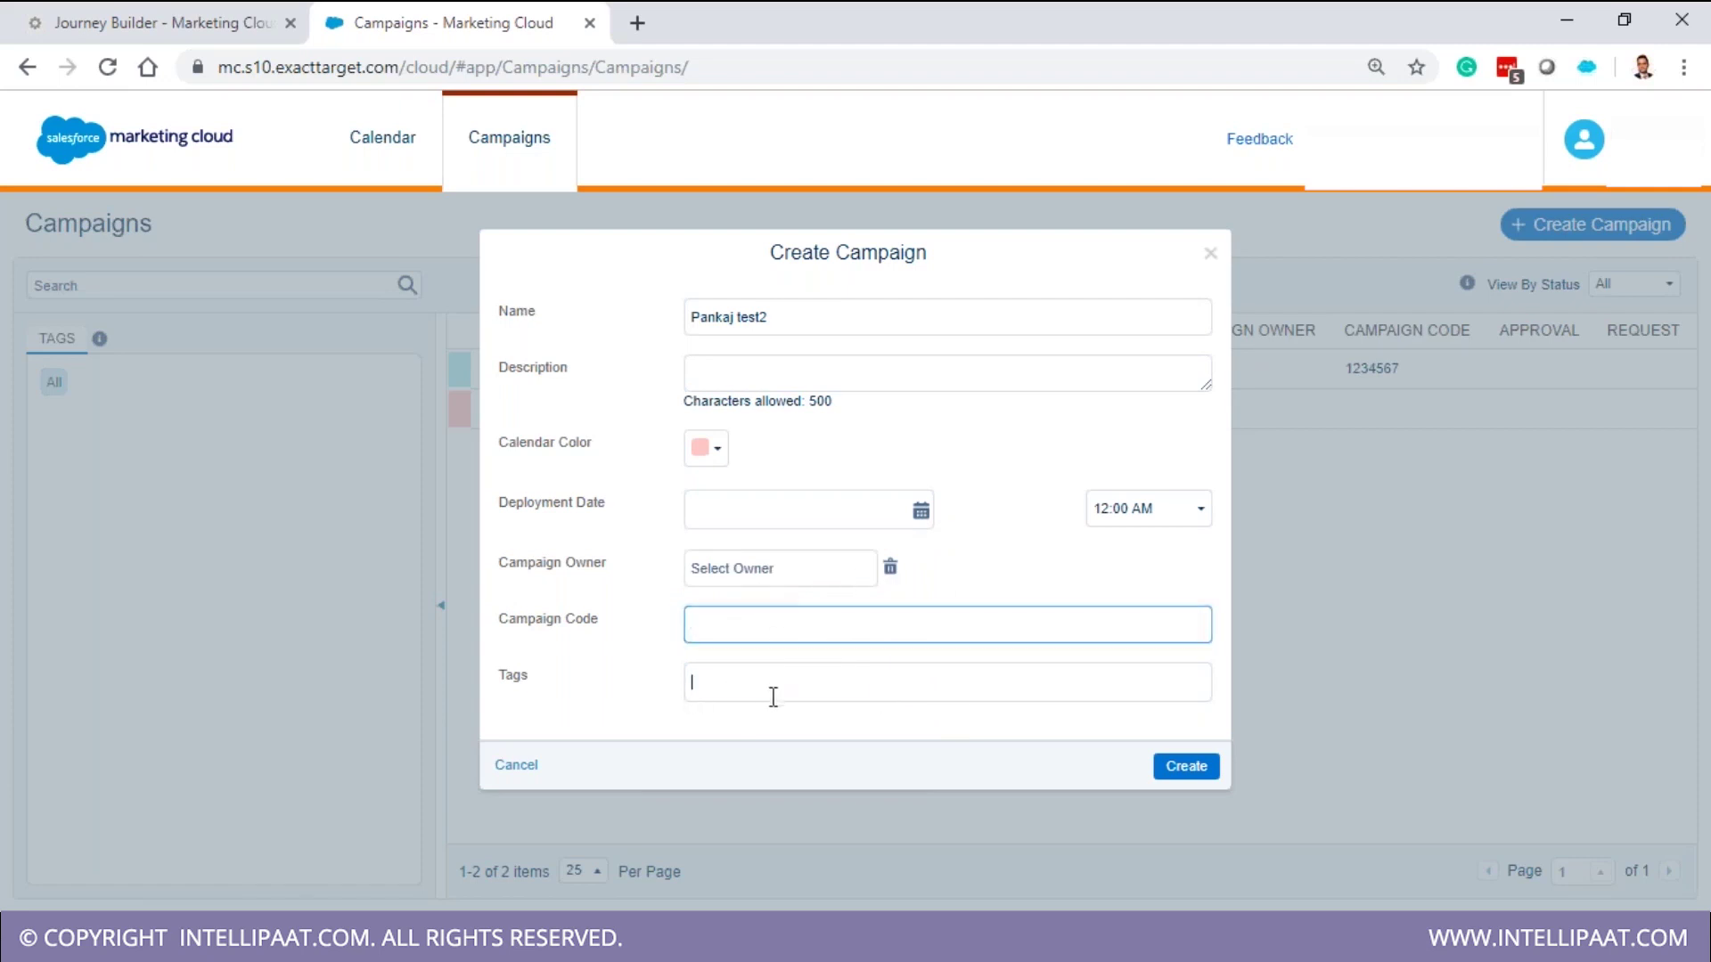
pyautogui.click(1192, 777)
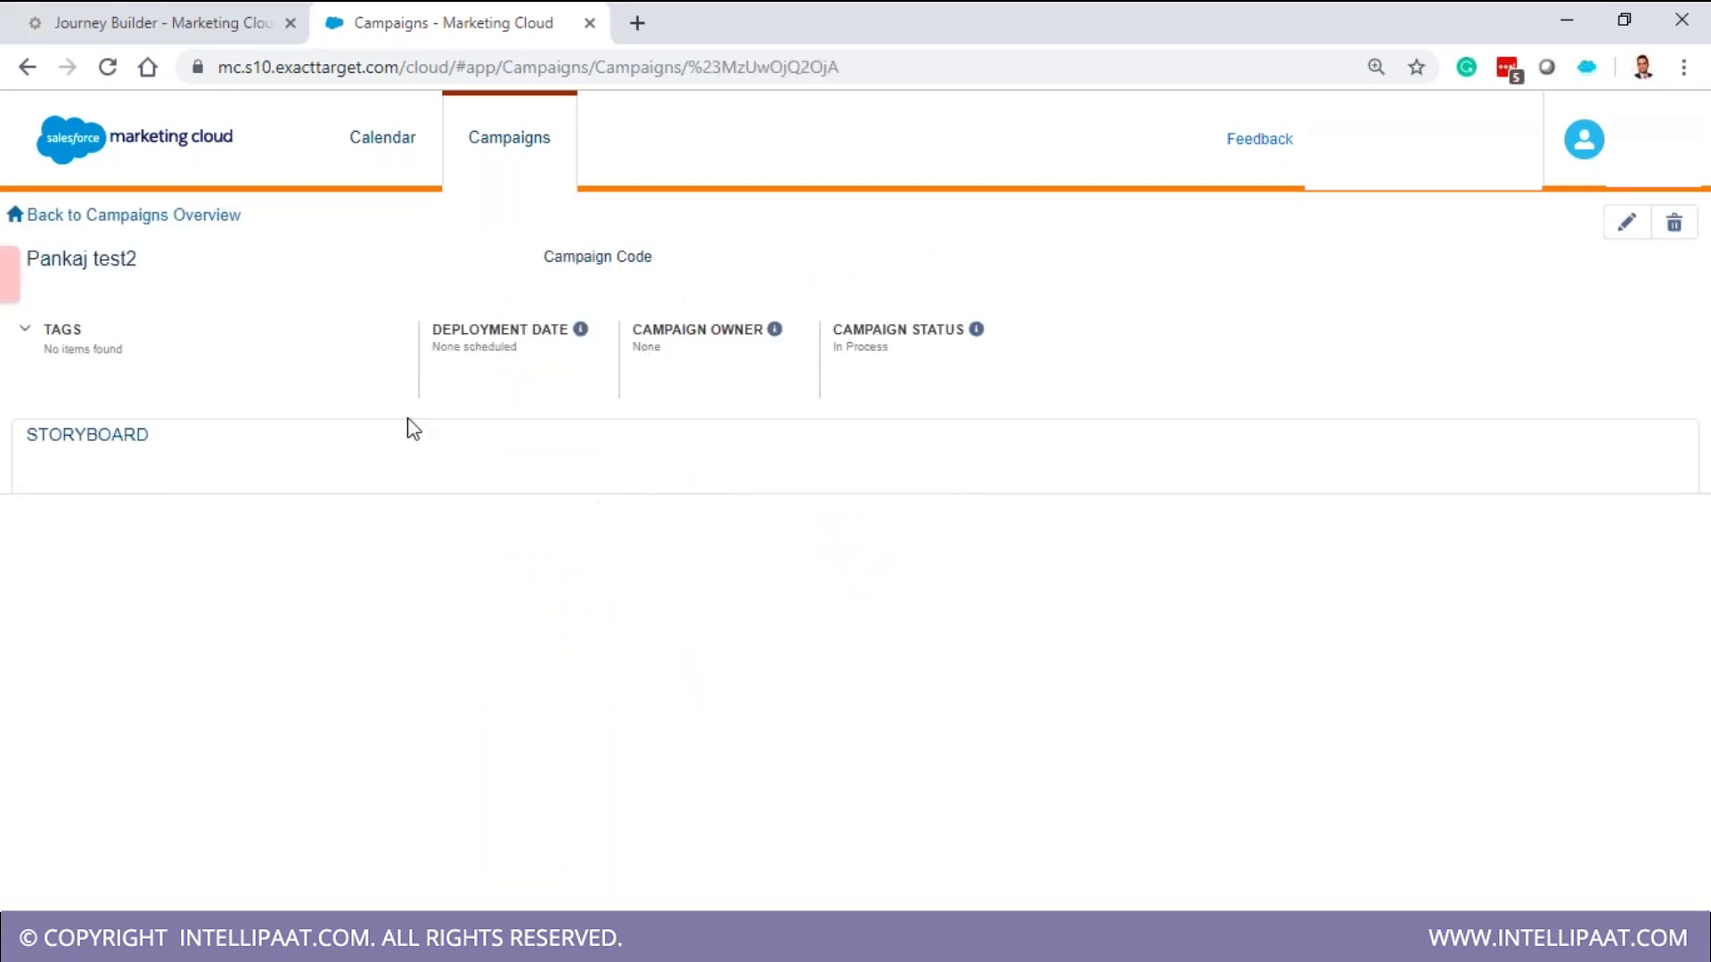
# Add the pankaj10 email from the Pankaj test folder to the campaign storyboard
pyautogui.click(147, 445)
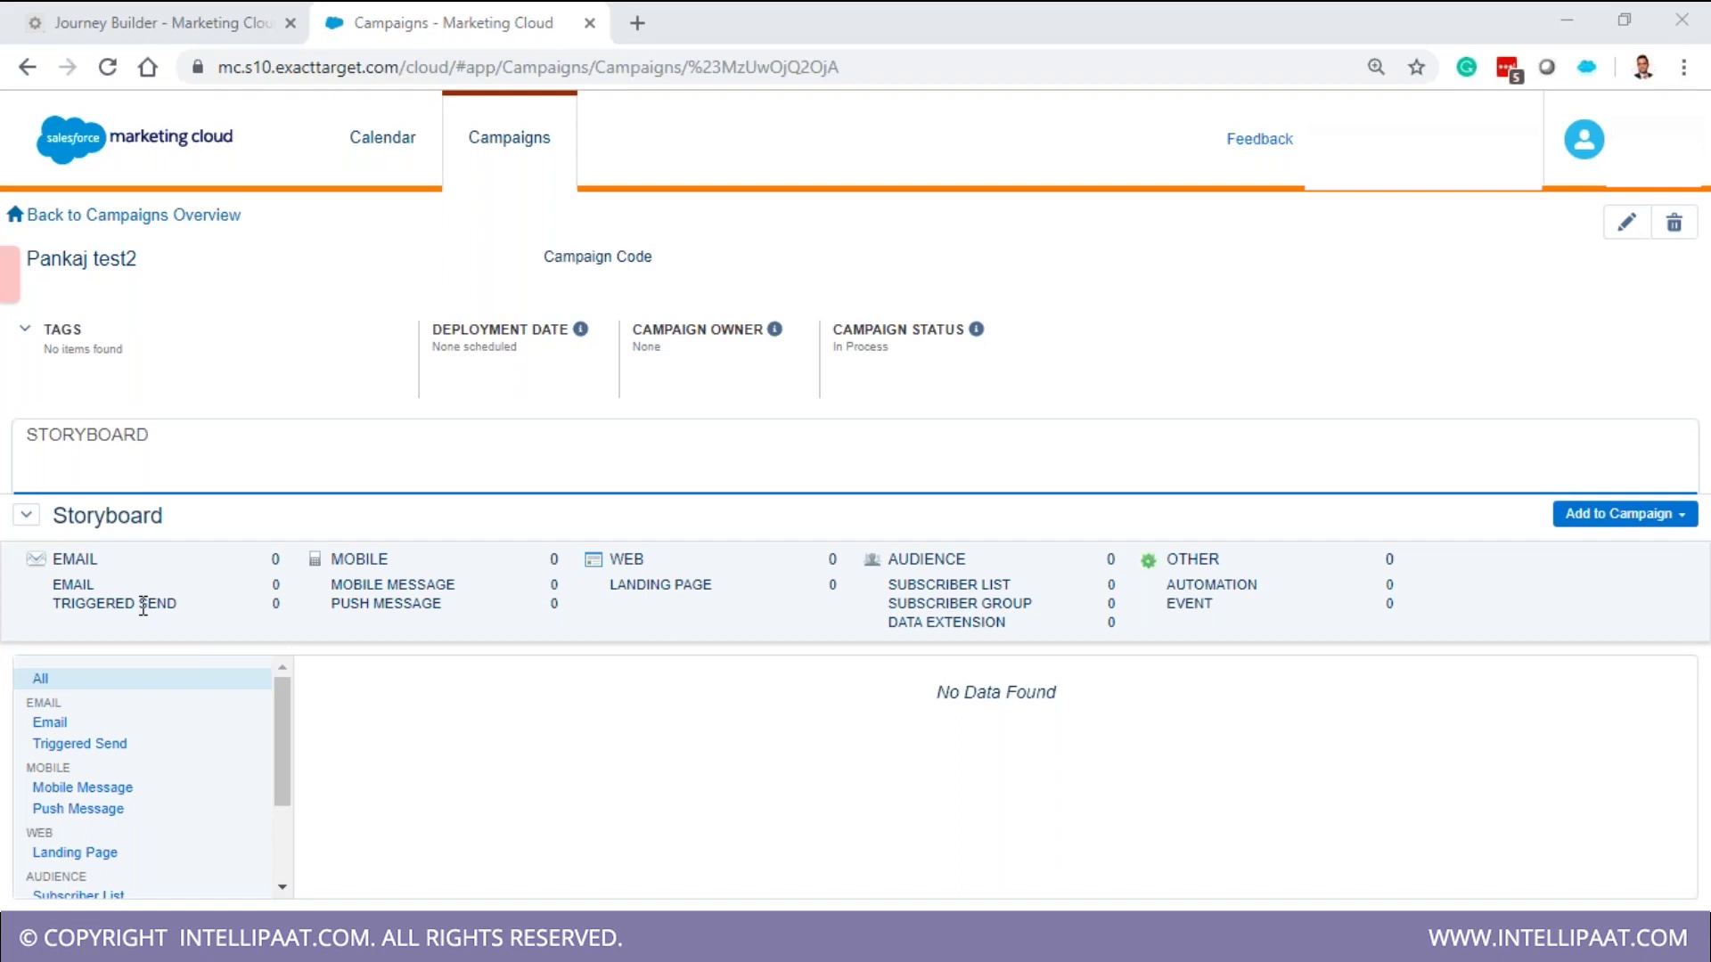
pyautogui.click(1624, 515)
pyautogui.click(1541, 571)
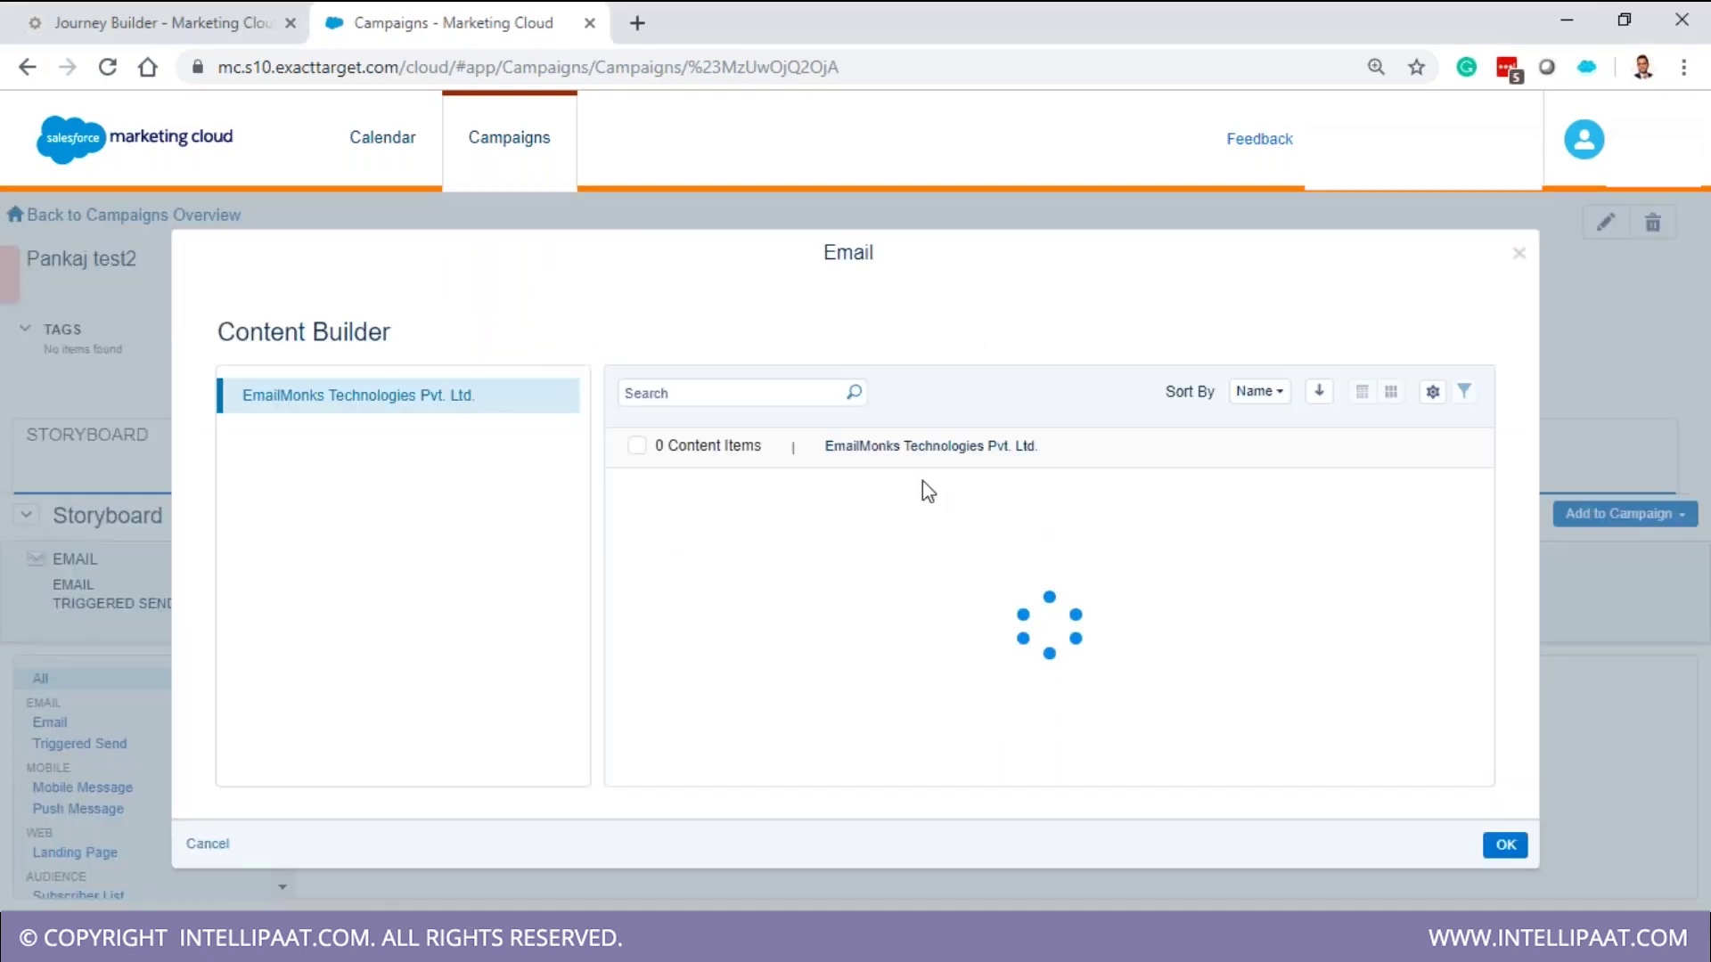
pyautogui.click(344, 669)
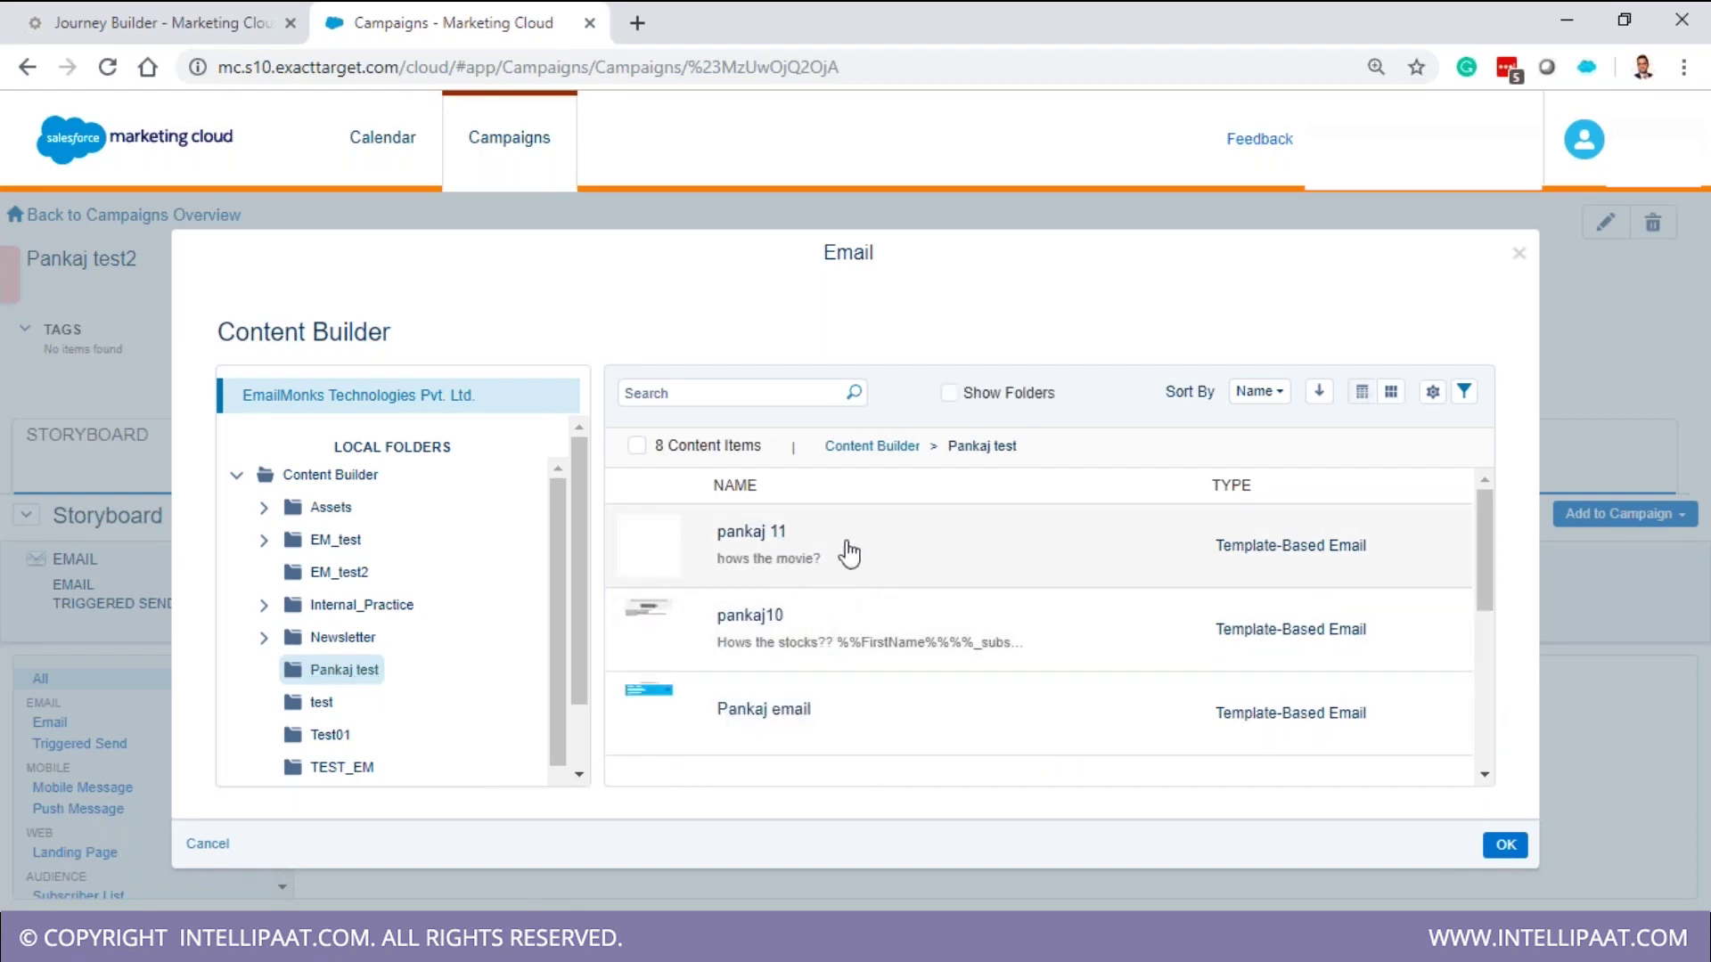
pyautogui.click(847, 624)
pyautogui.click(1505, 845)
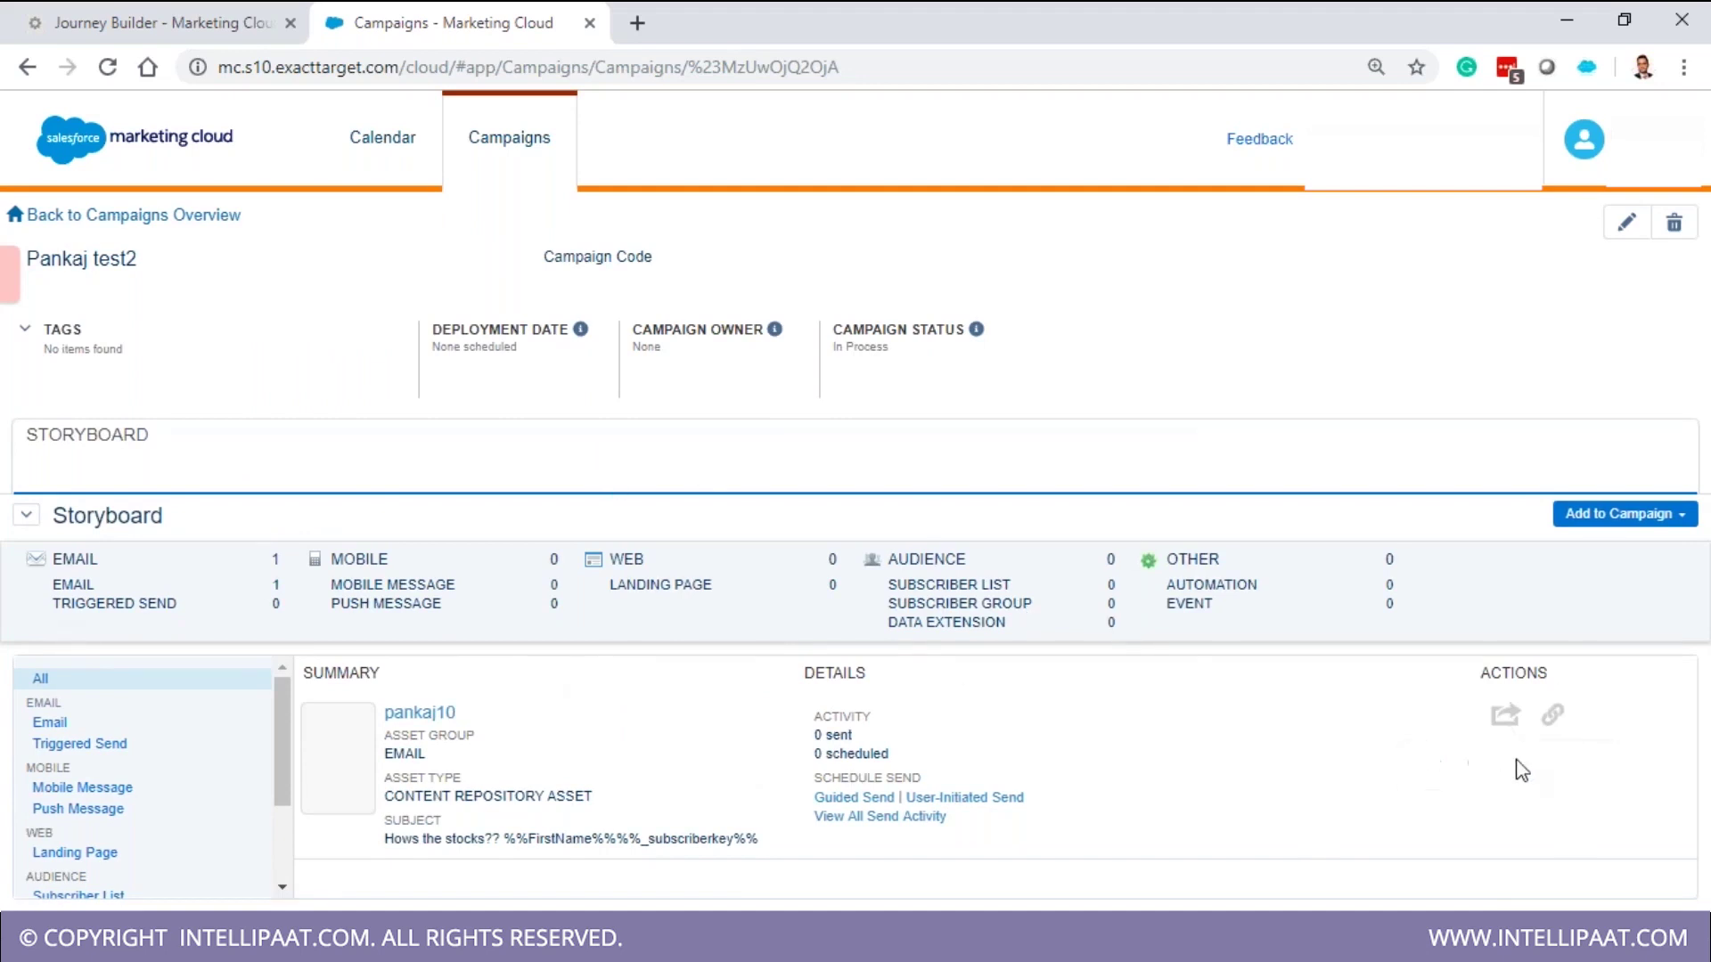
pyautogui.click(379, 151)
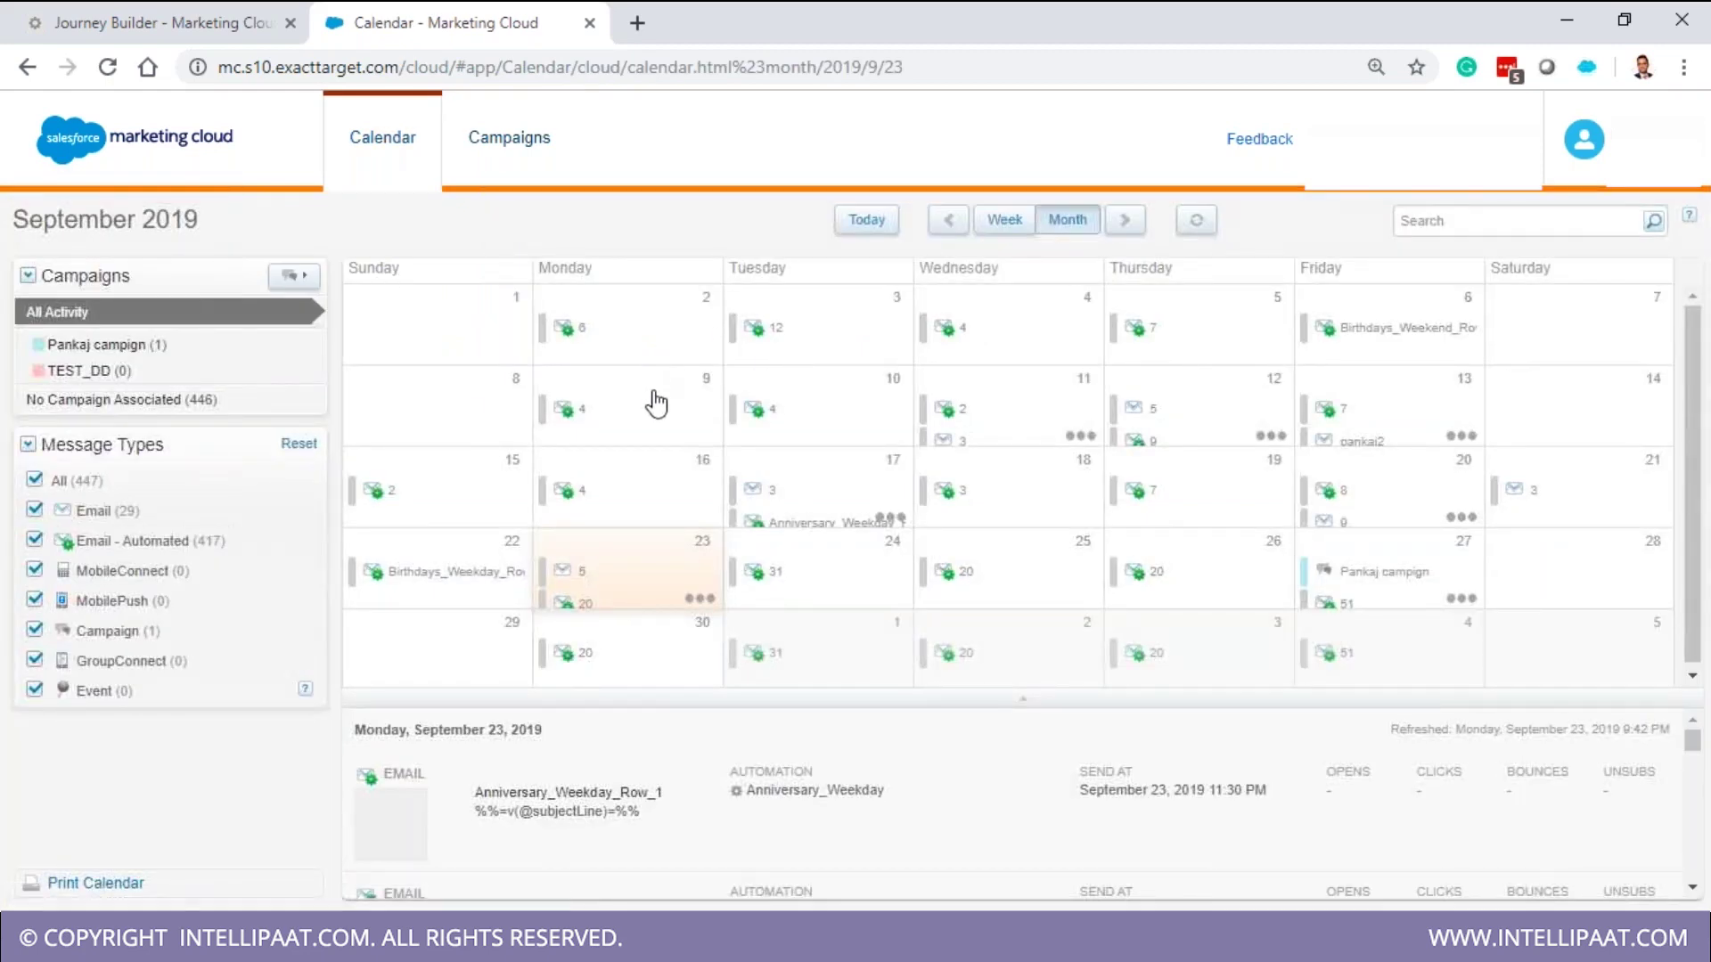
# Check the September 9 calendar entries, then switch back to the Birthday Journey tab
pyautogui.moveTo(657, 405)
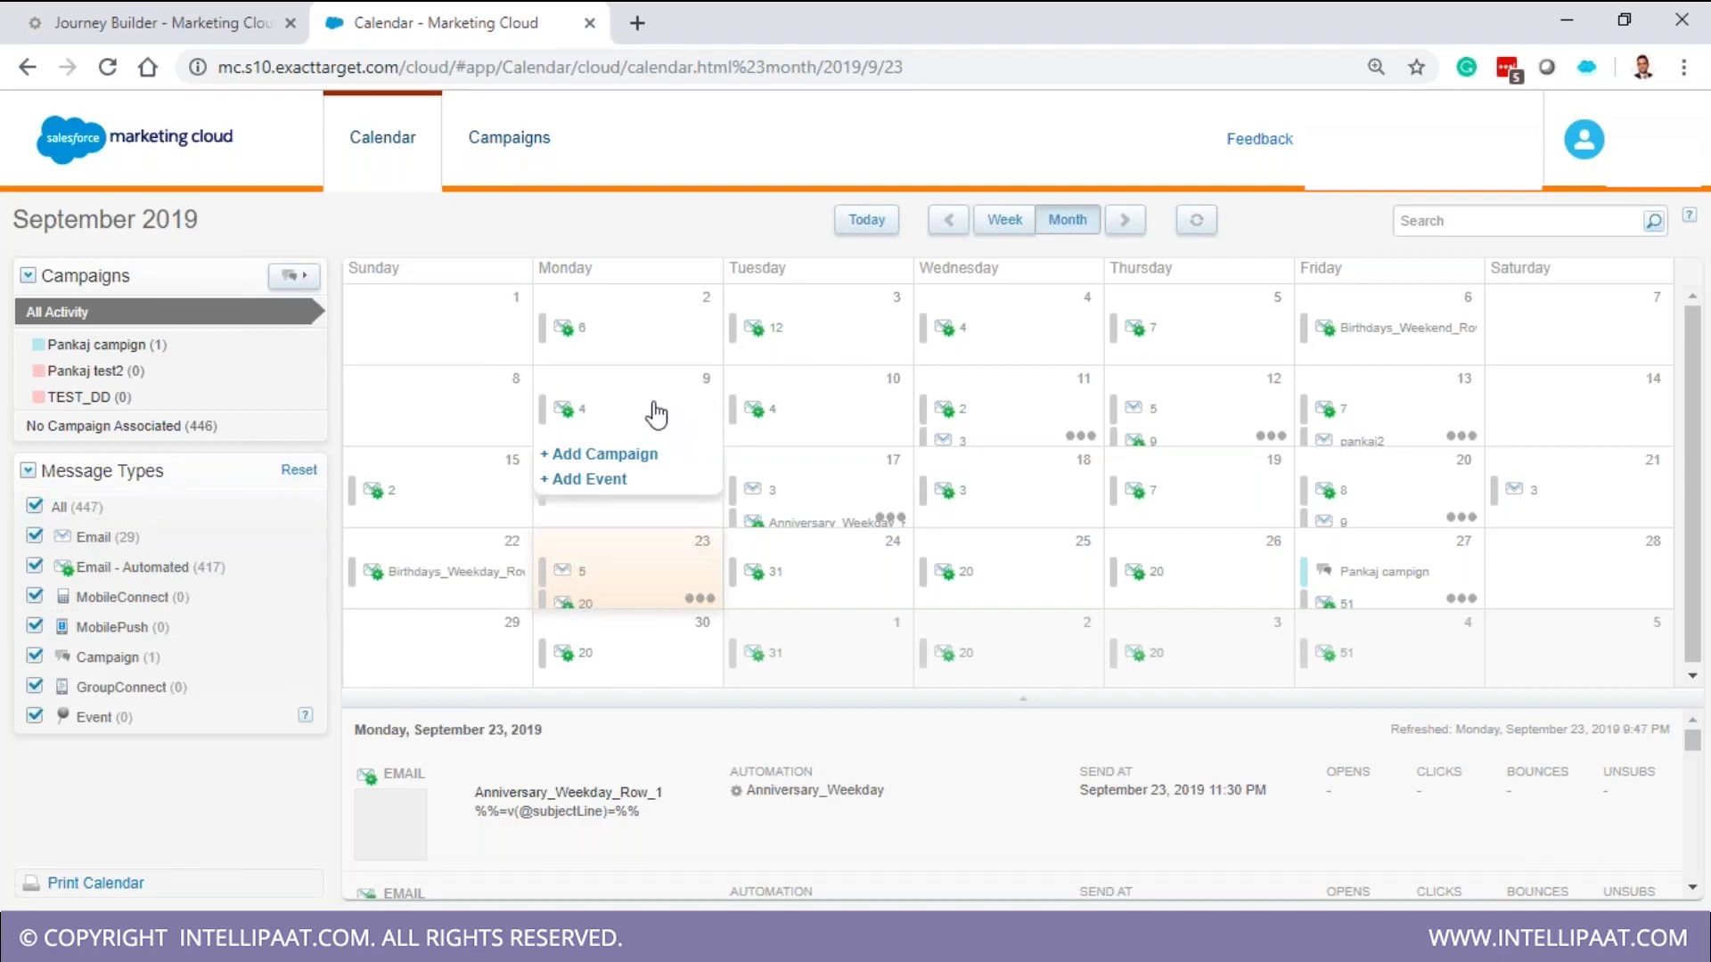
pyautogui.click(621, 412)
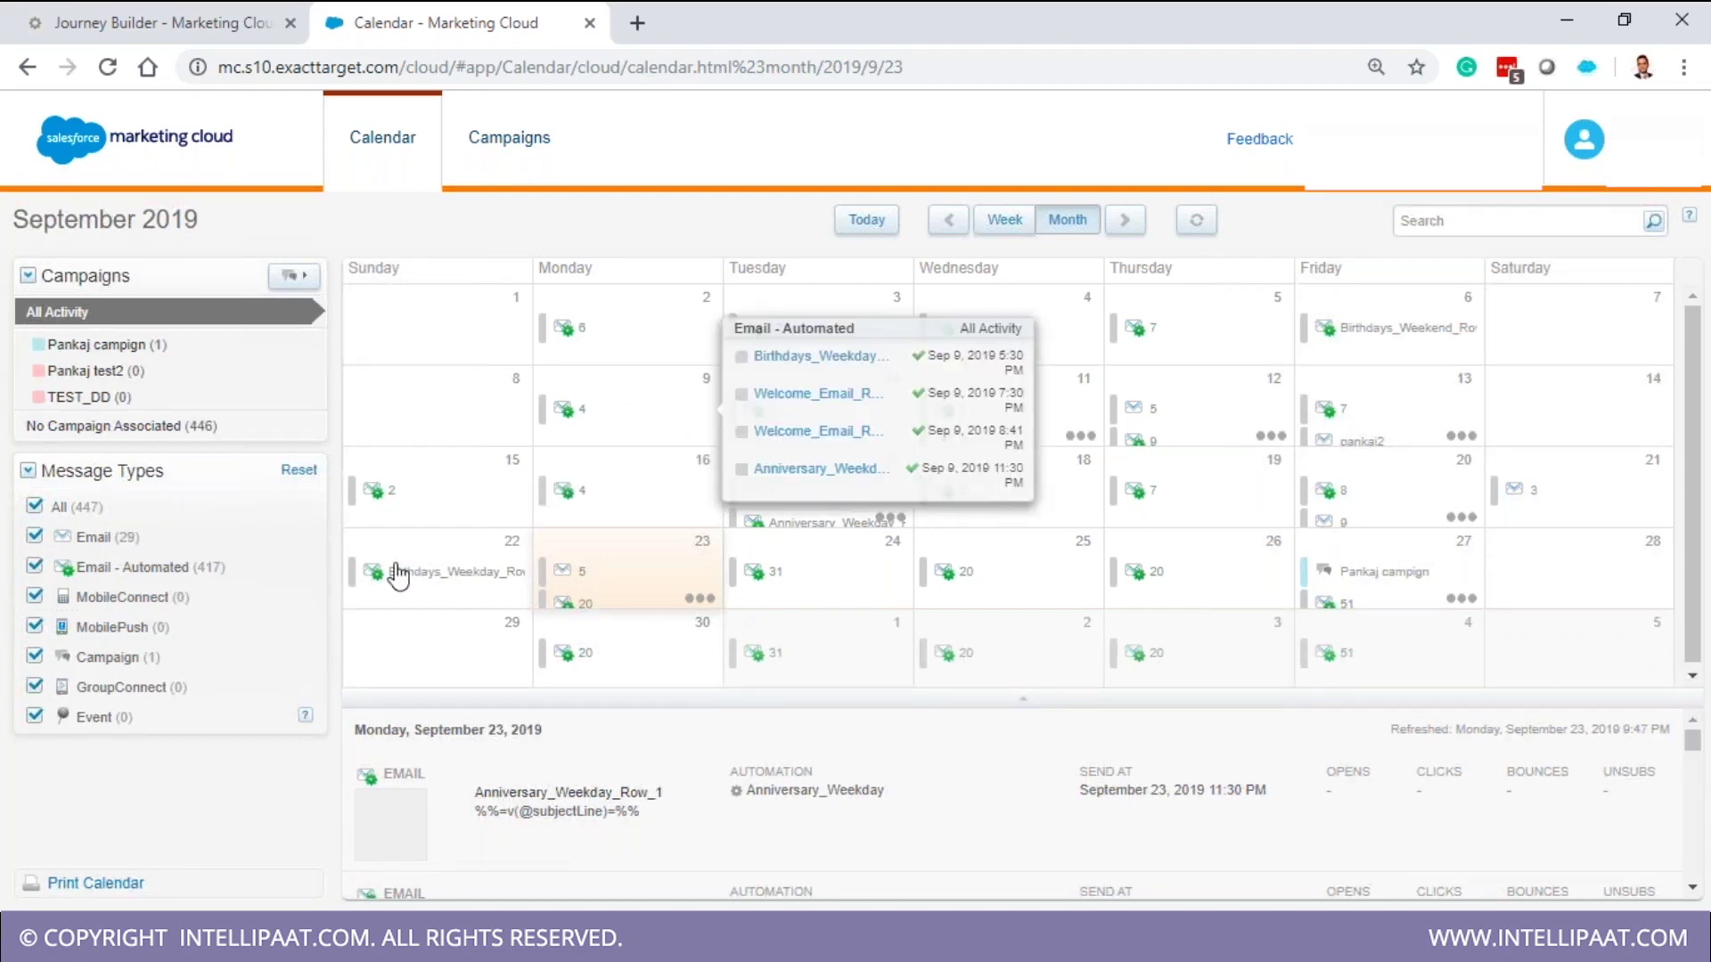
pyautogui.hotkey('ctrl', 'Tab')
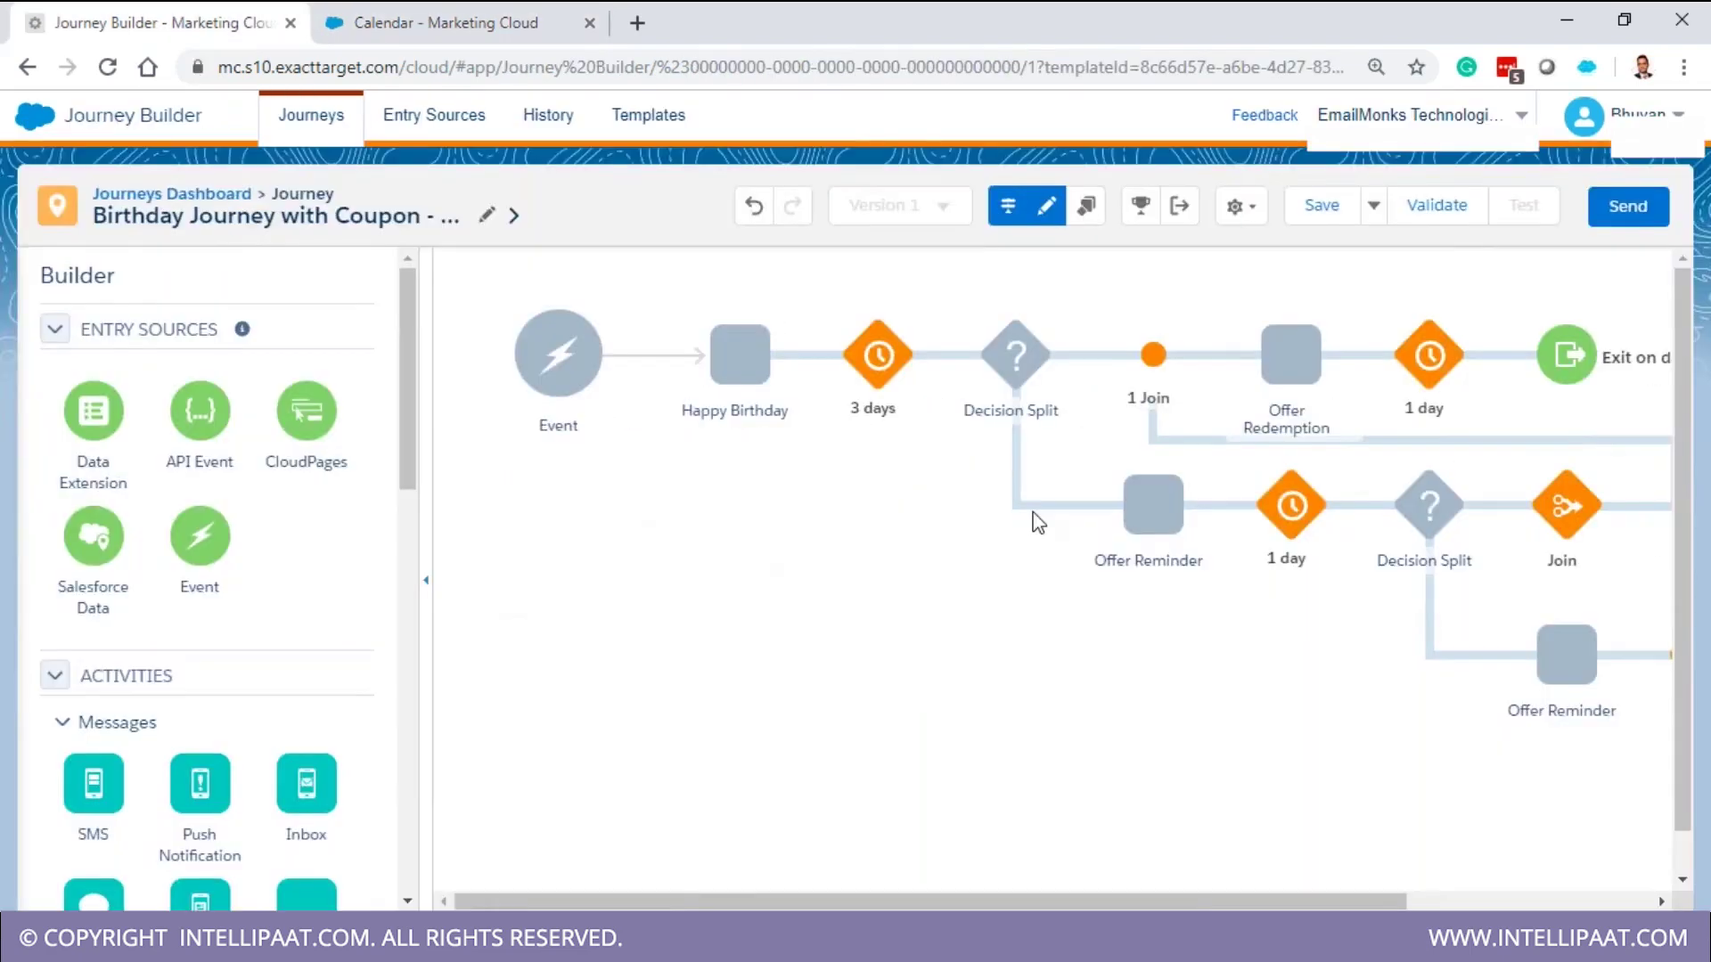
# Return to the Journeys Dashboard from the Birthday Journey
pyautogui.click(175, 195)
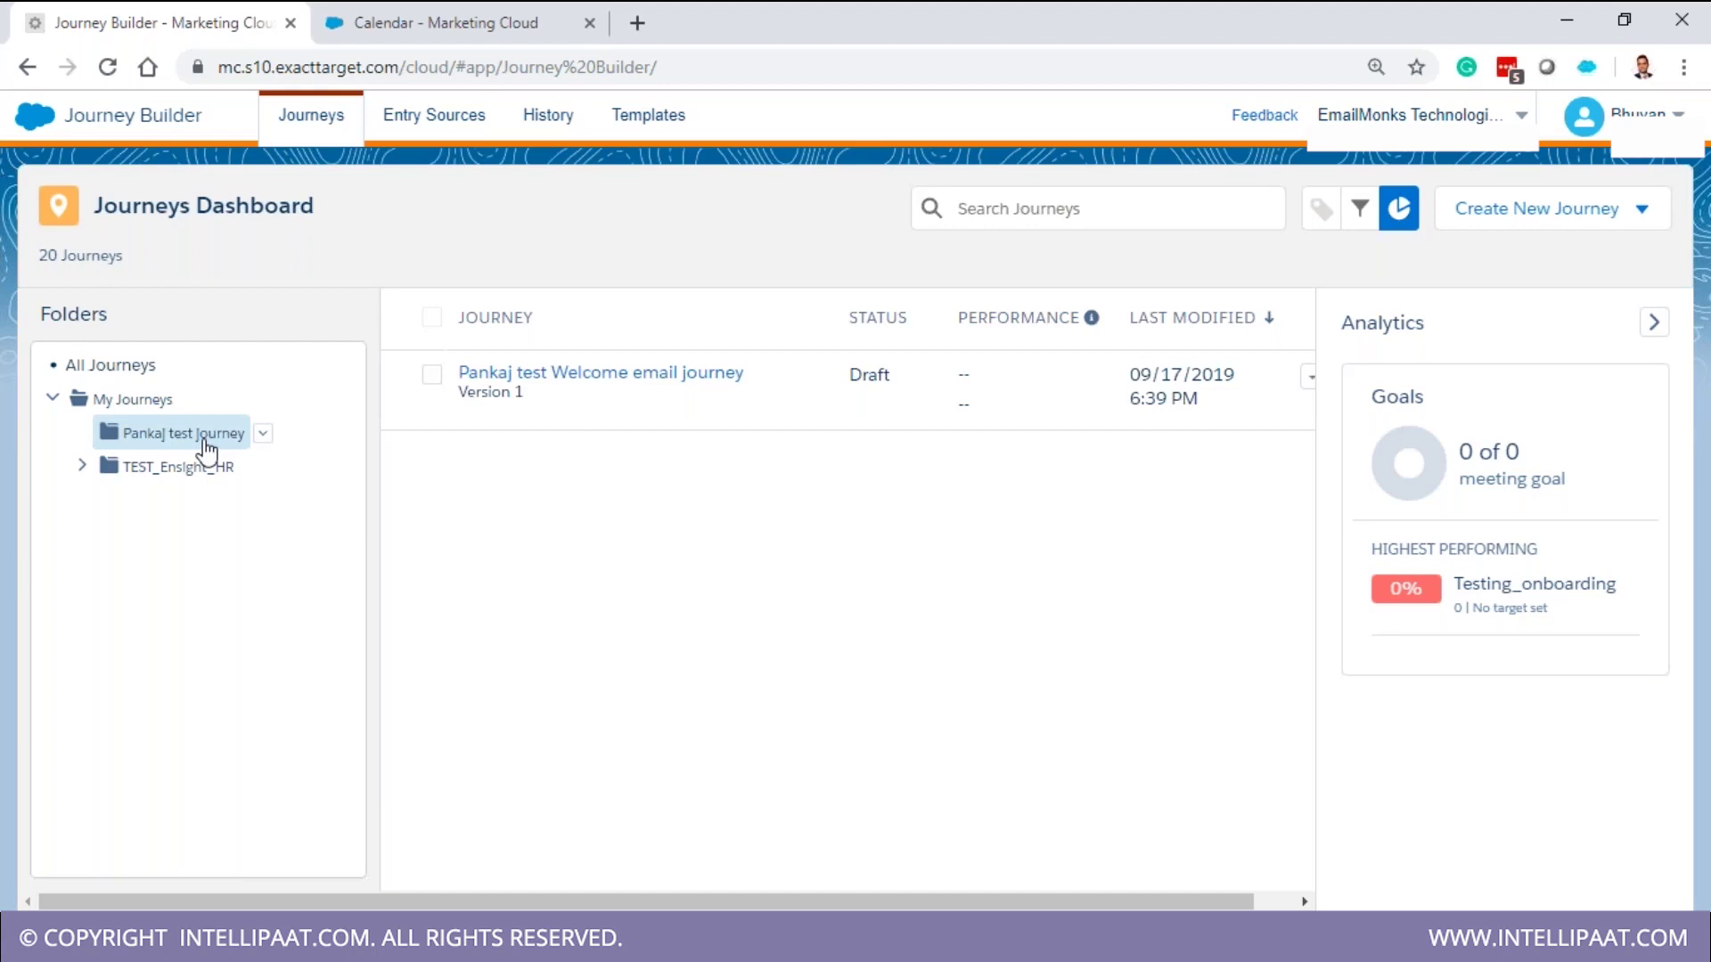
# Create a blank journey and rename it 'drip campaign Journey pankaj test'
pyautogui.click(1580, 218)
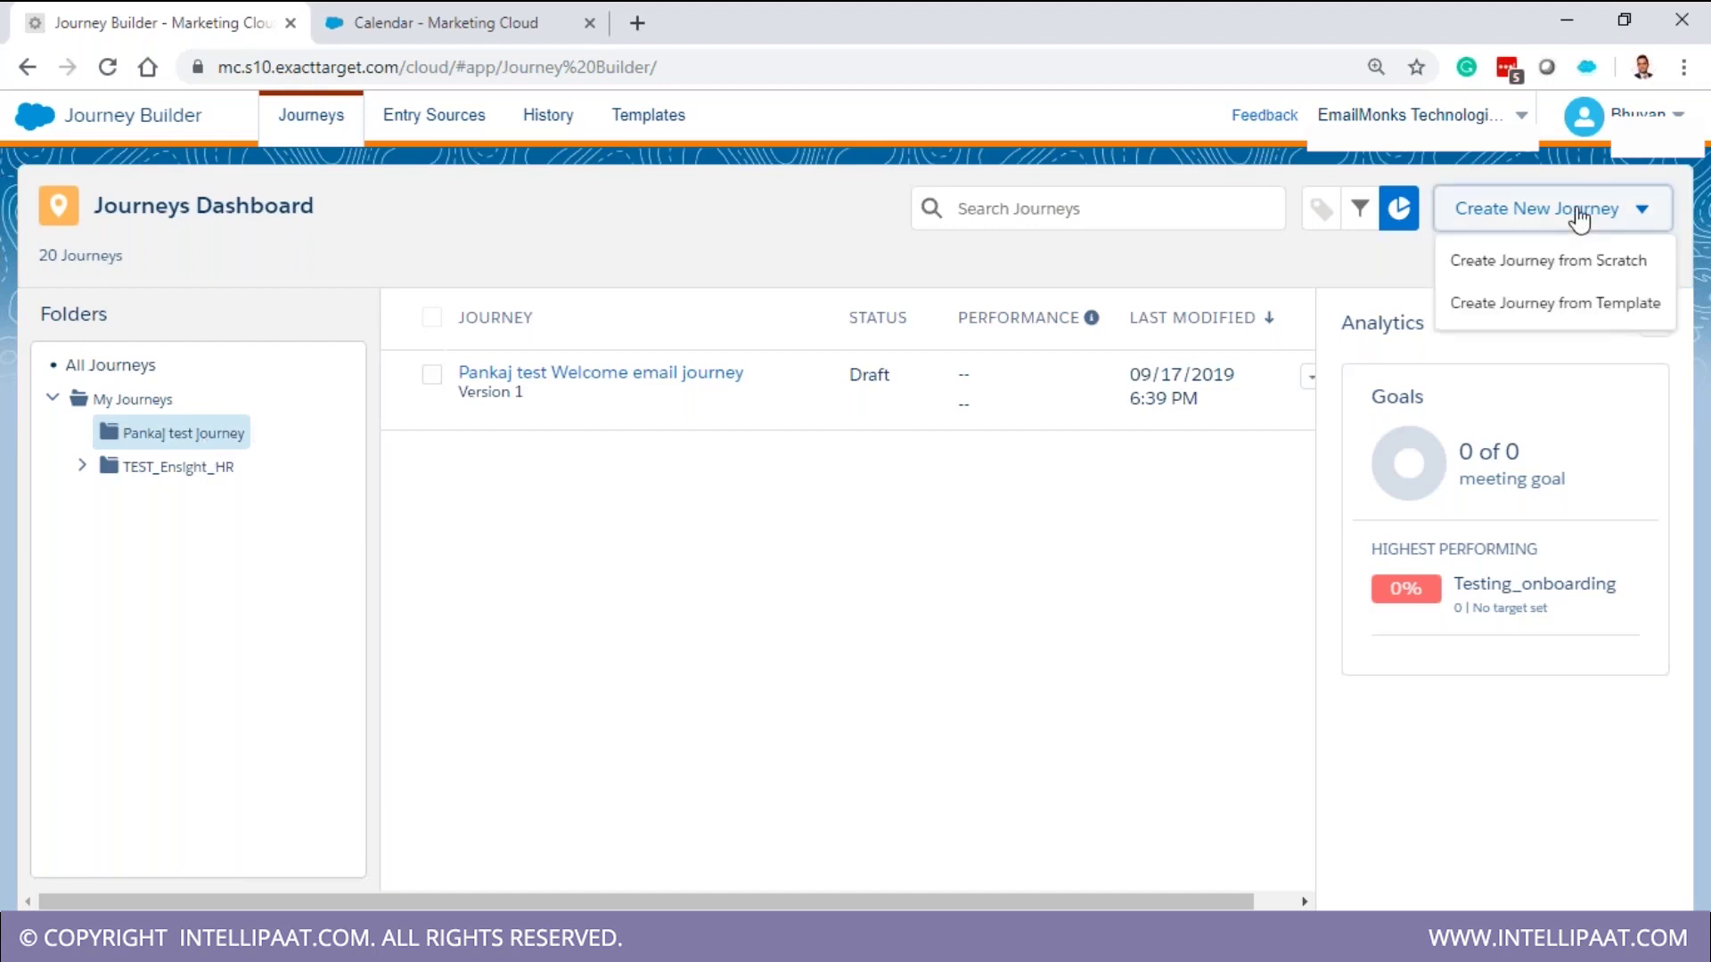
pyautogui.click(1541, 263)
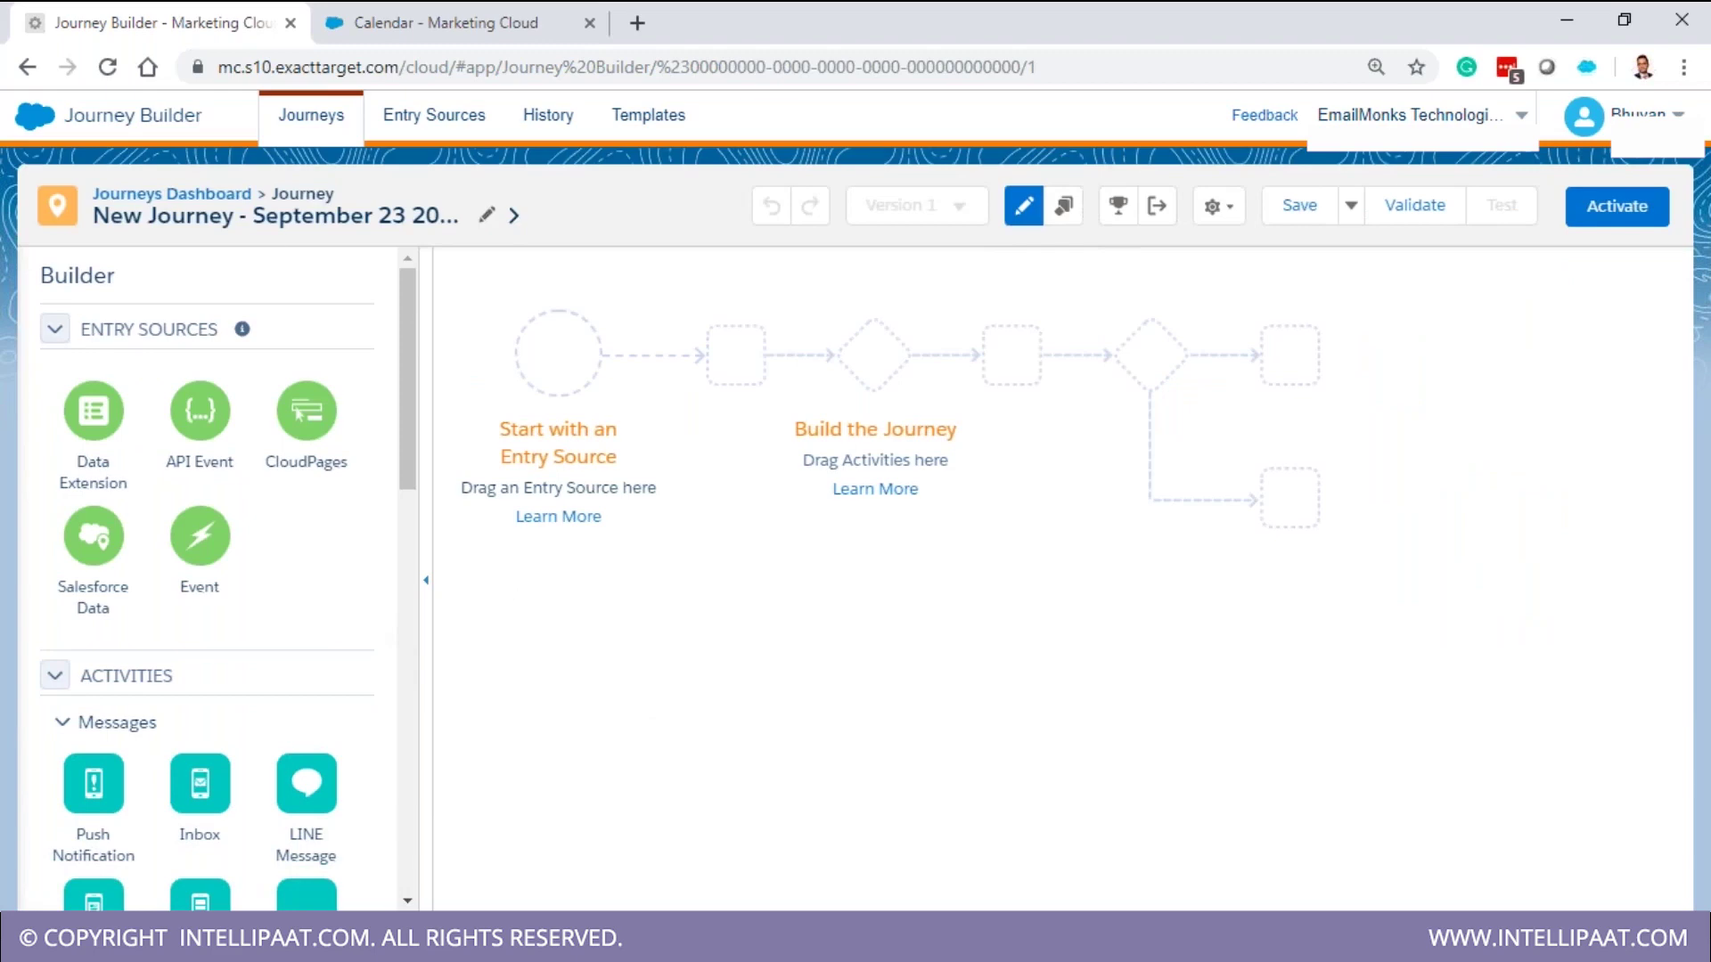
pyautogui.click(278, 221)
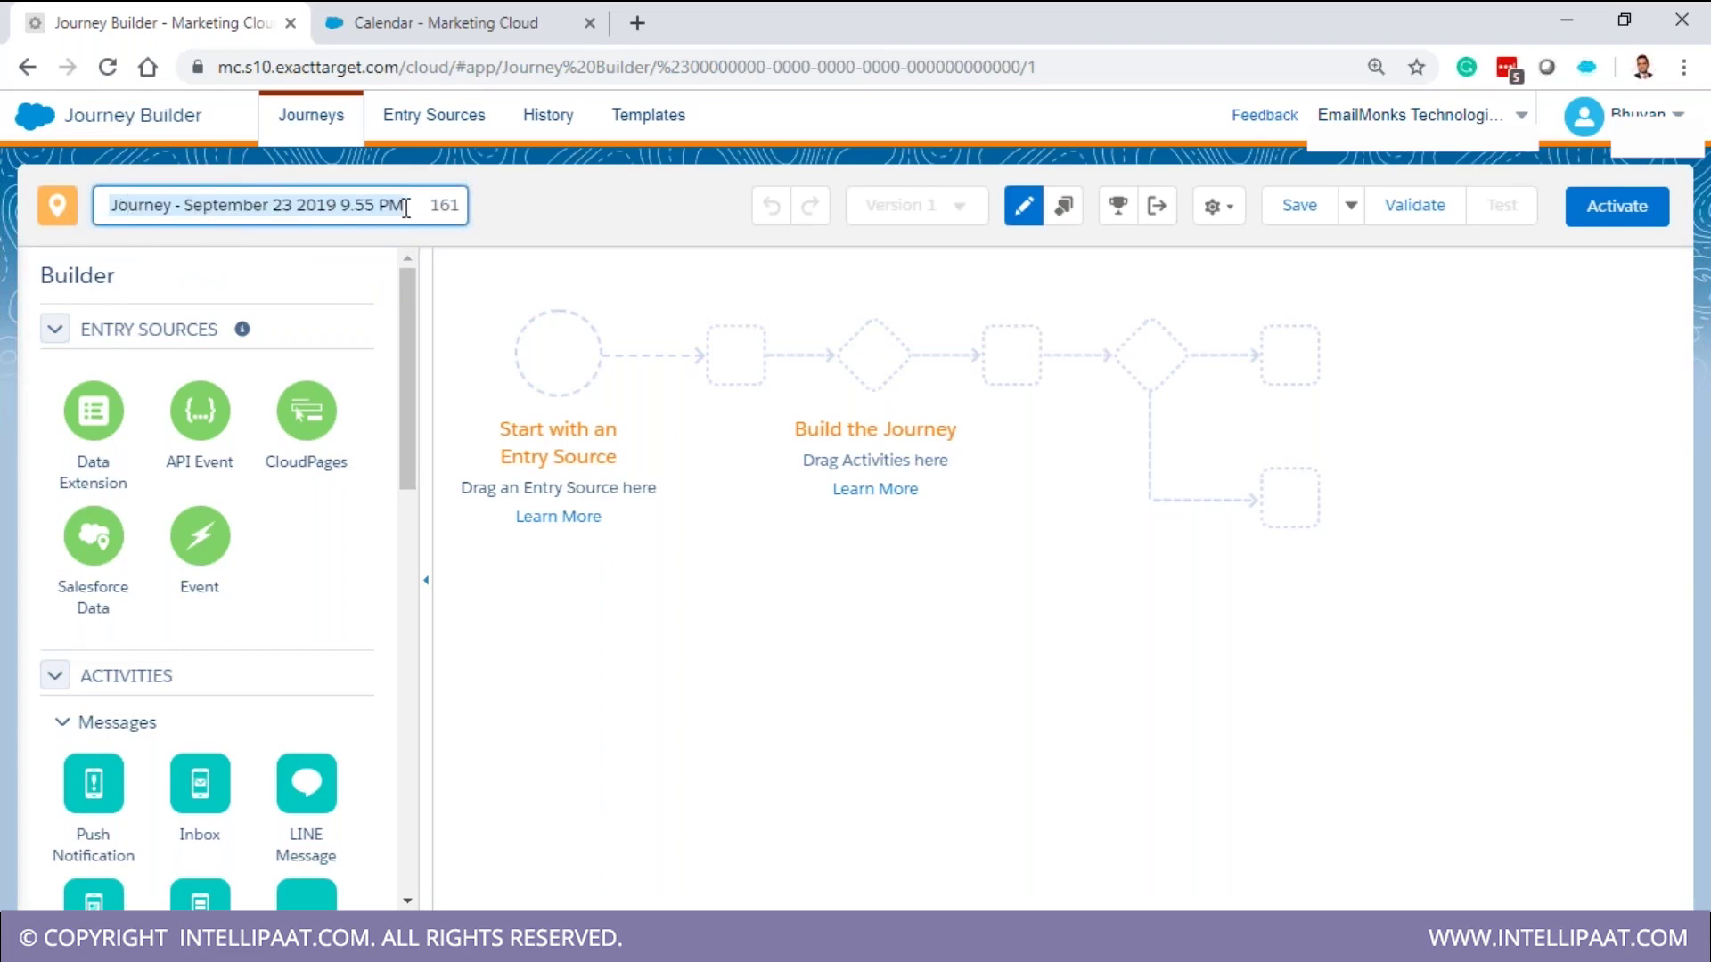
pyautogui.moveTo(407, 207); pyautogui.dragTo(179, 207)
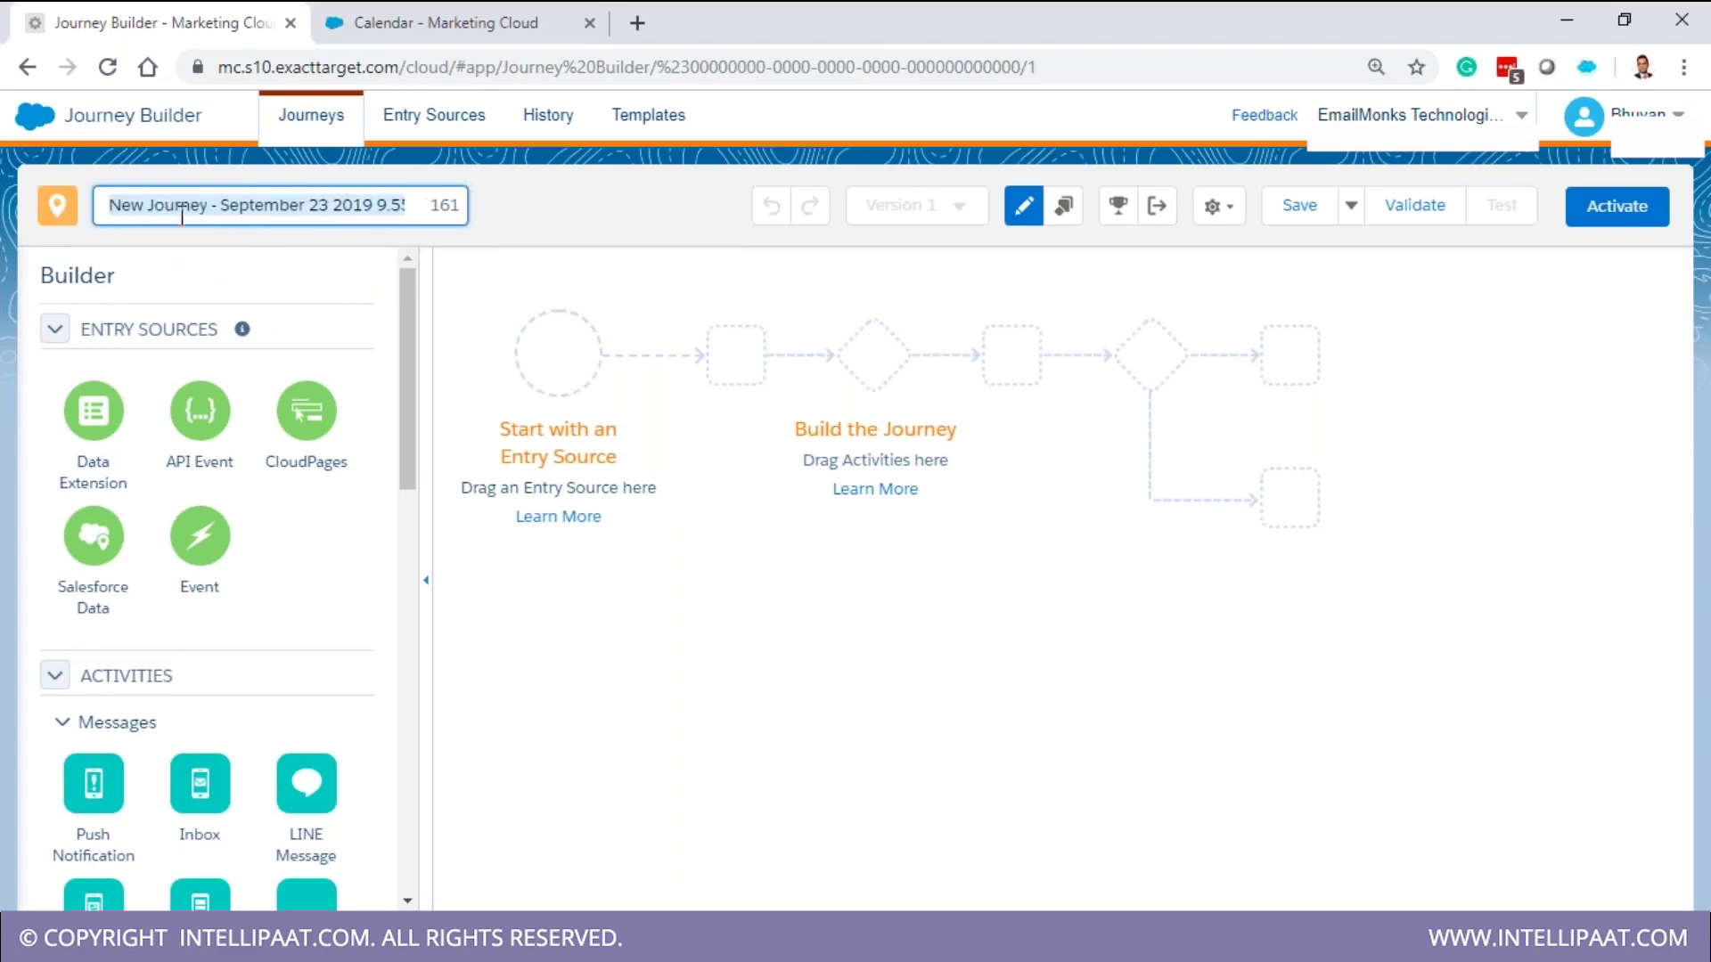
pyautogui.click(386, 205)
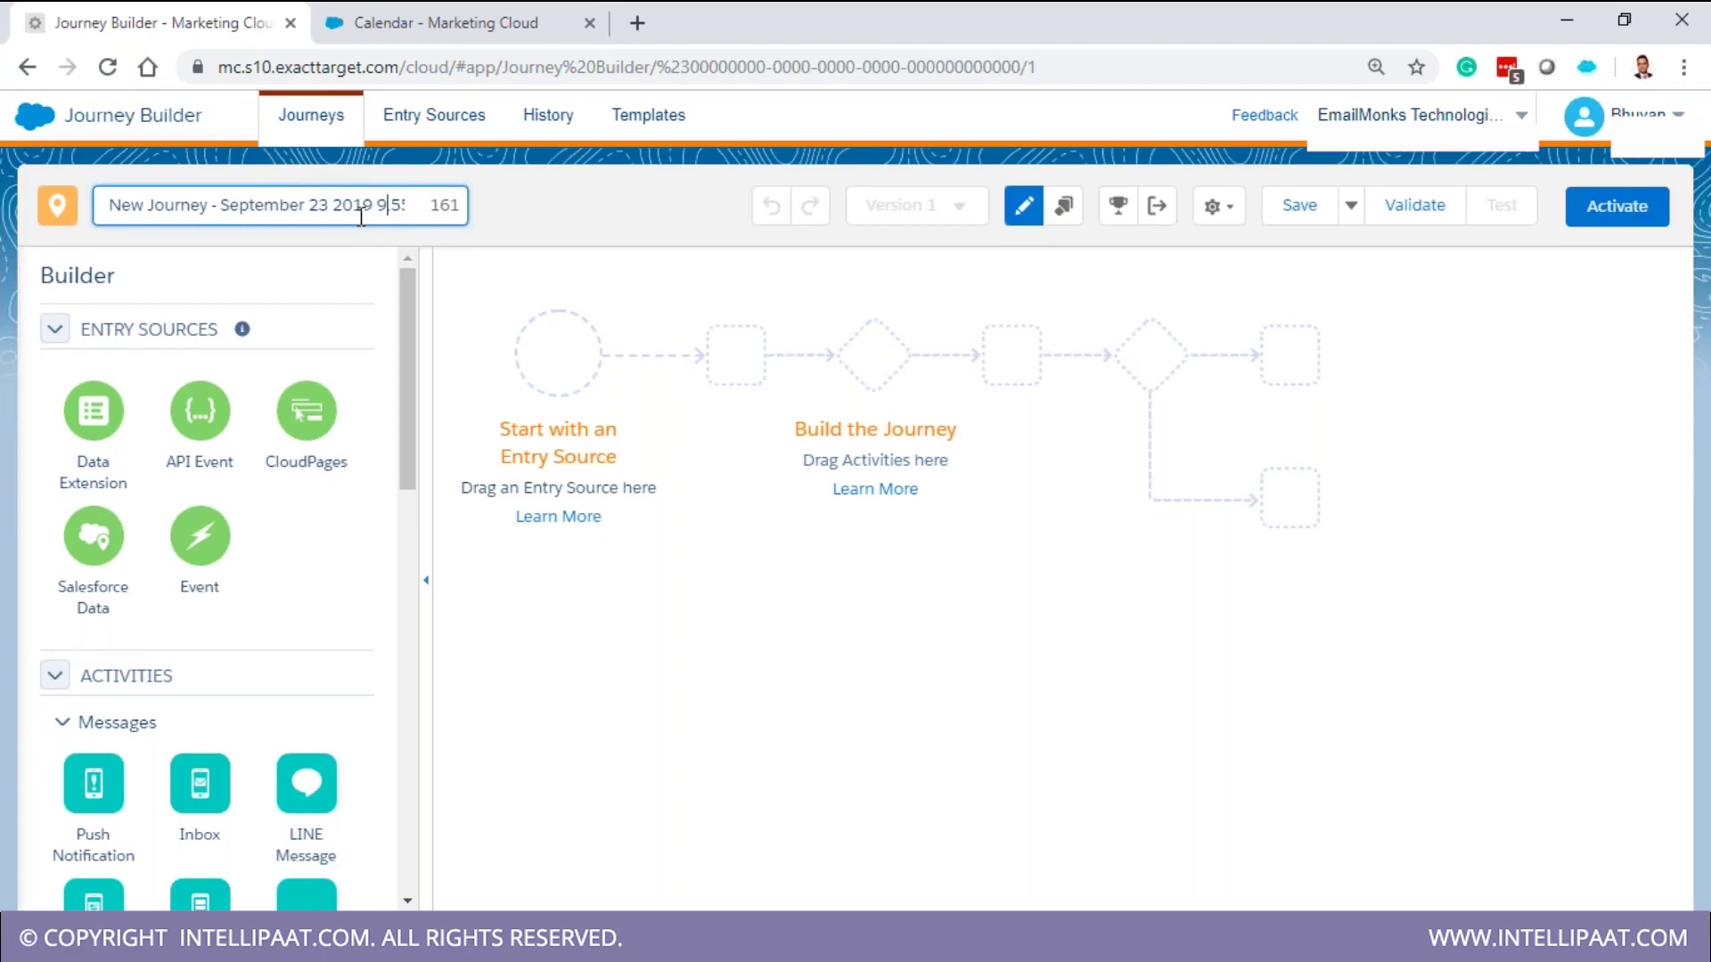
pyautogui.hotkey('ctrl', 'a')
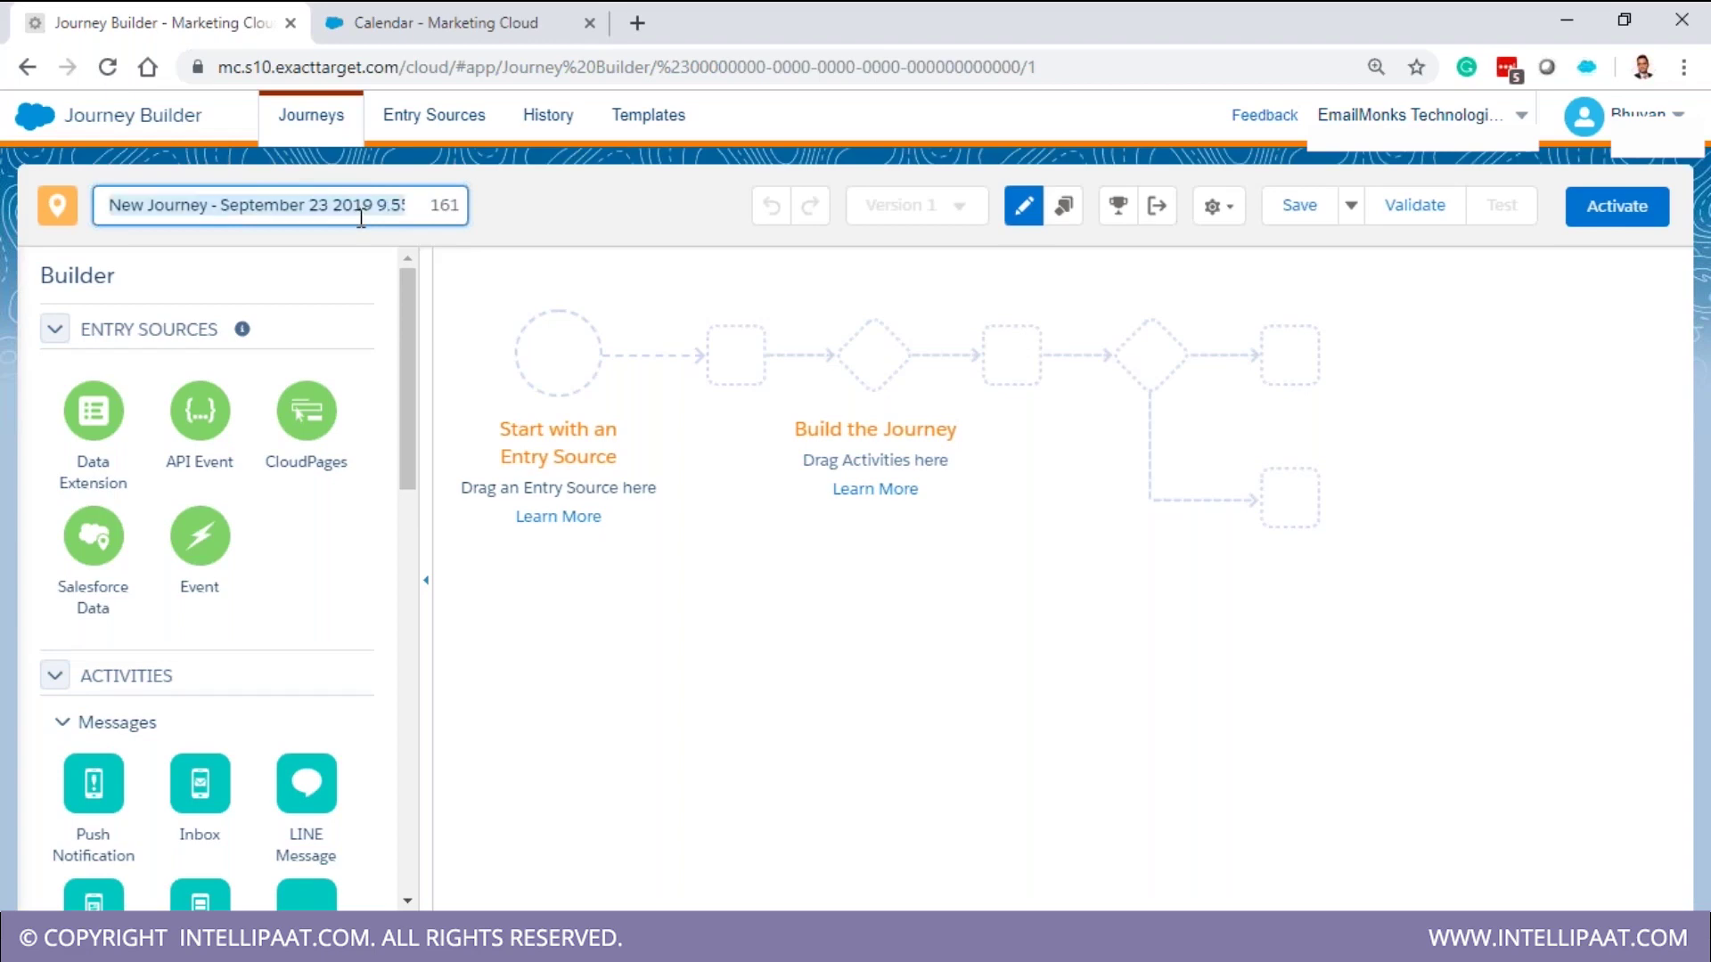
pyautogui.write('drip campaign Journey pankaj test')
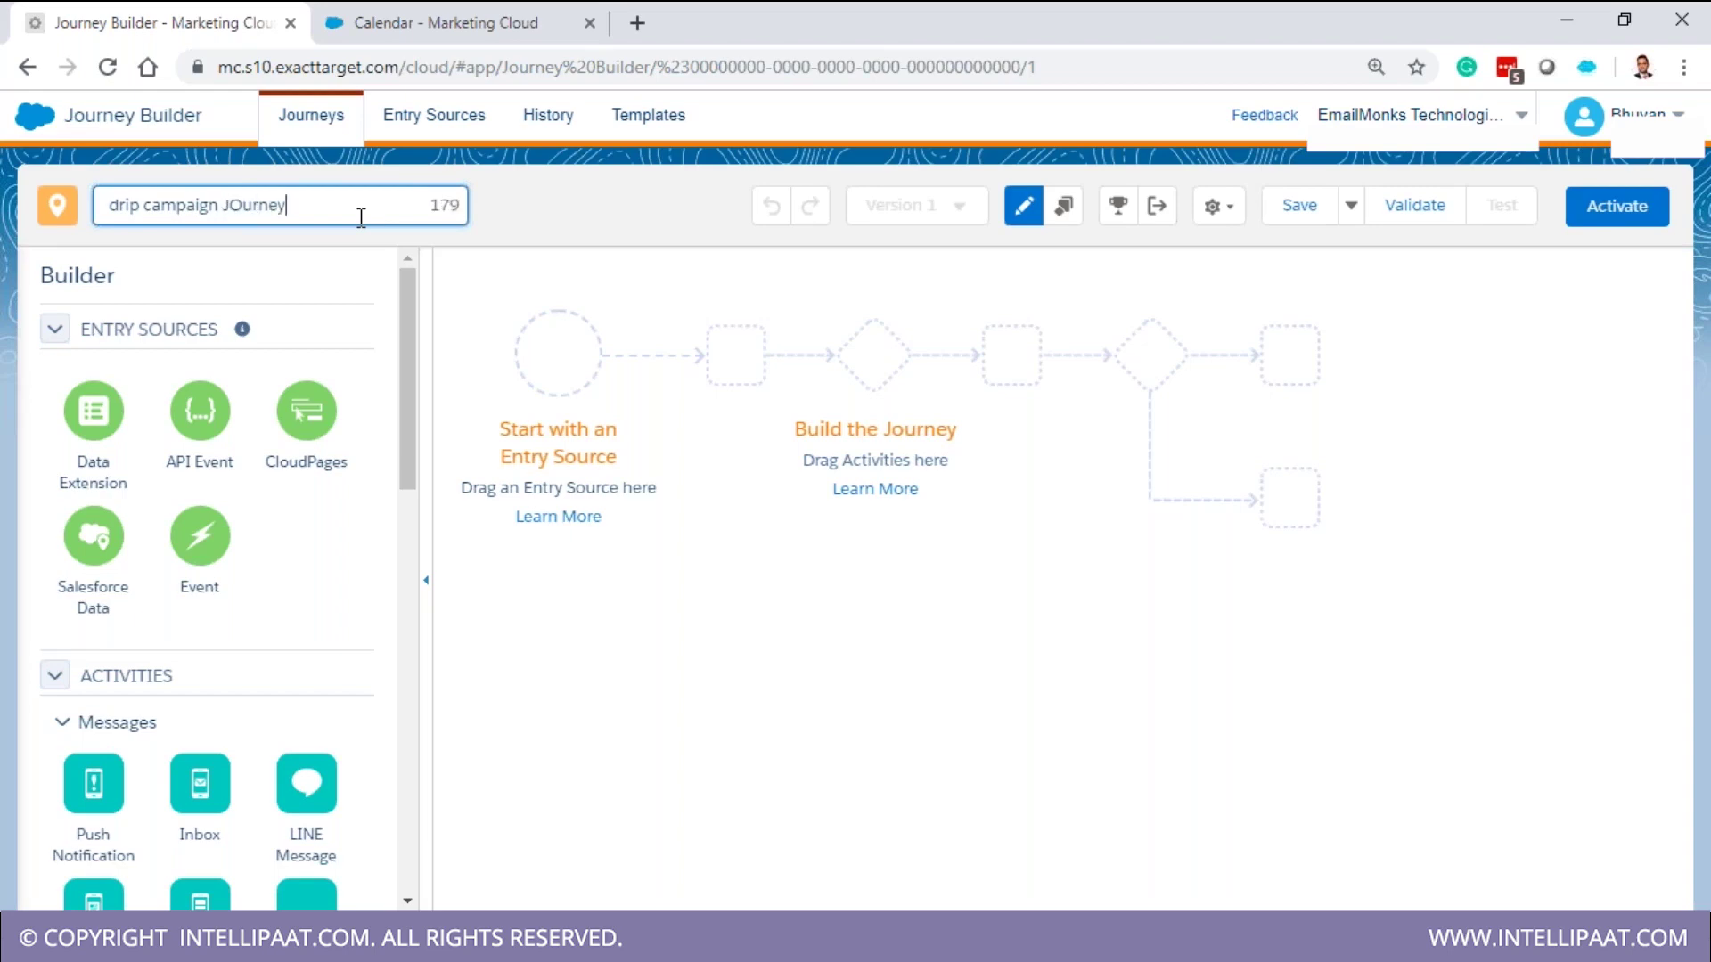
pyautogui.press('Return')
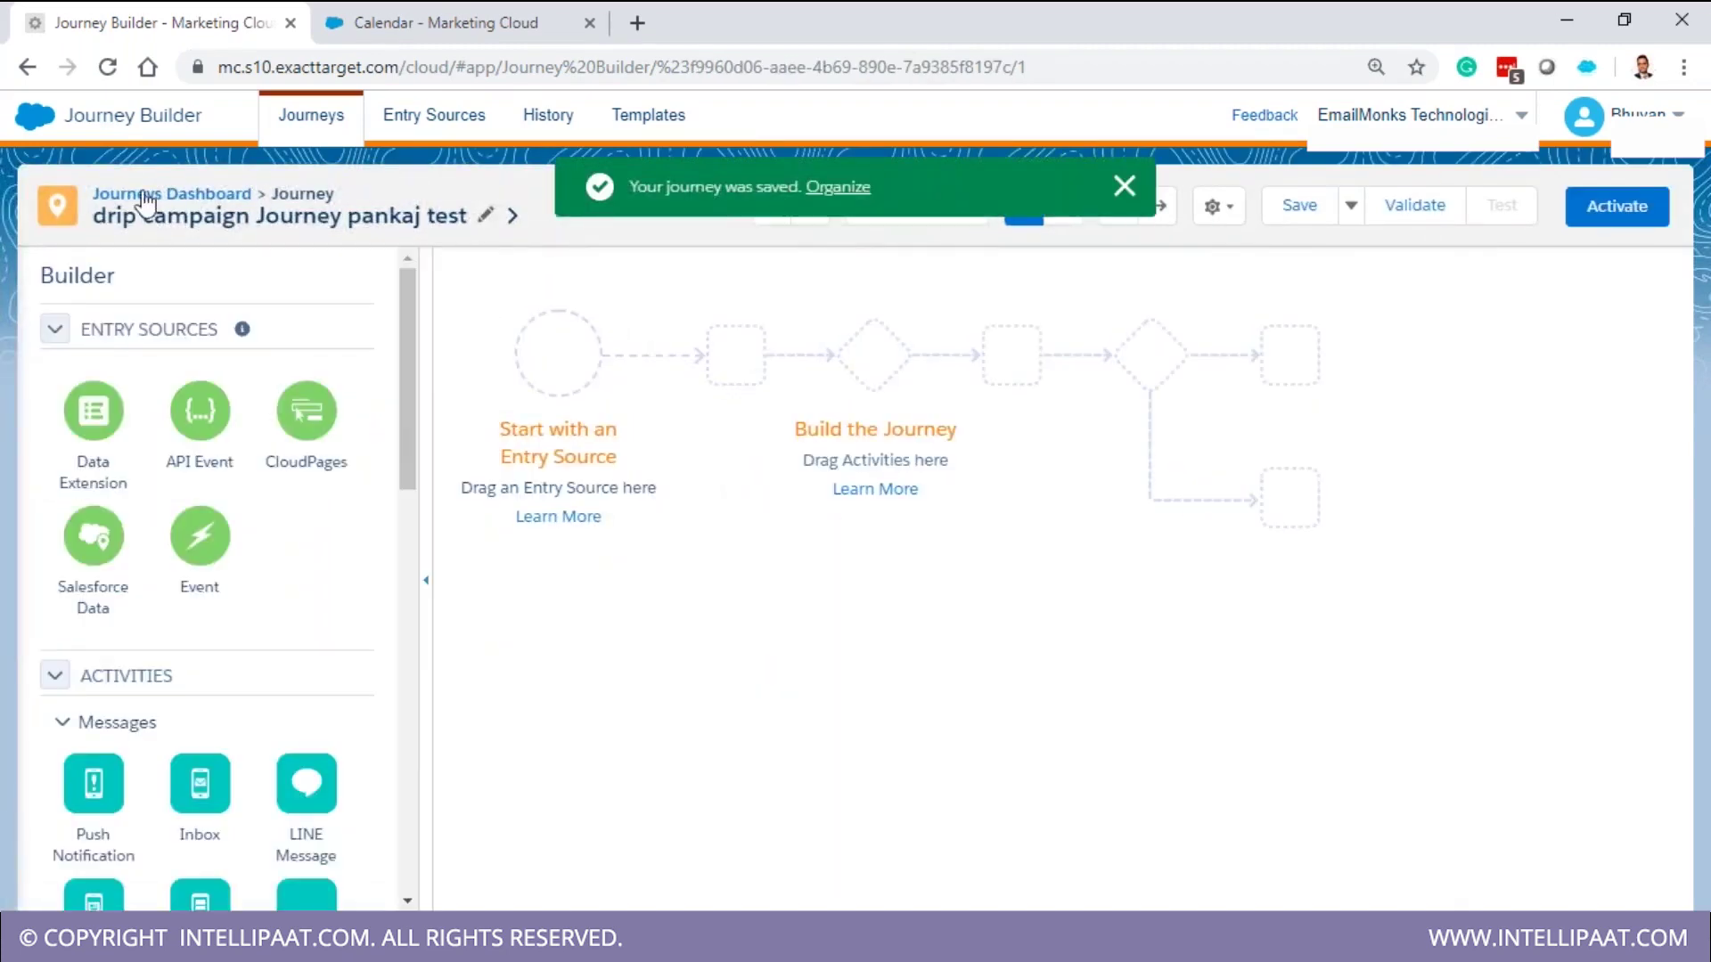
# Select the drip campaign journey on the dashboard and try dragging it to the test folder
pyautogui.click(150, 195)
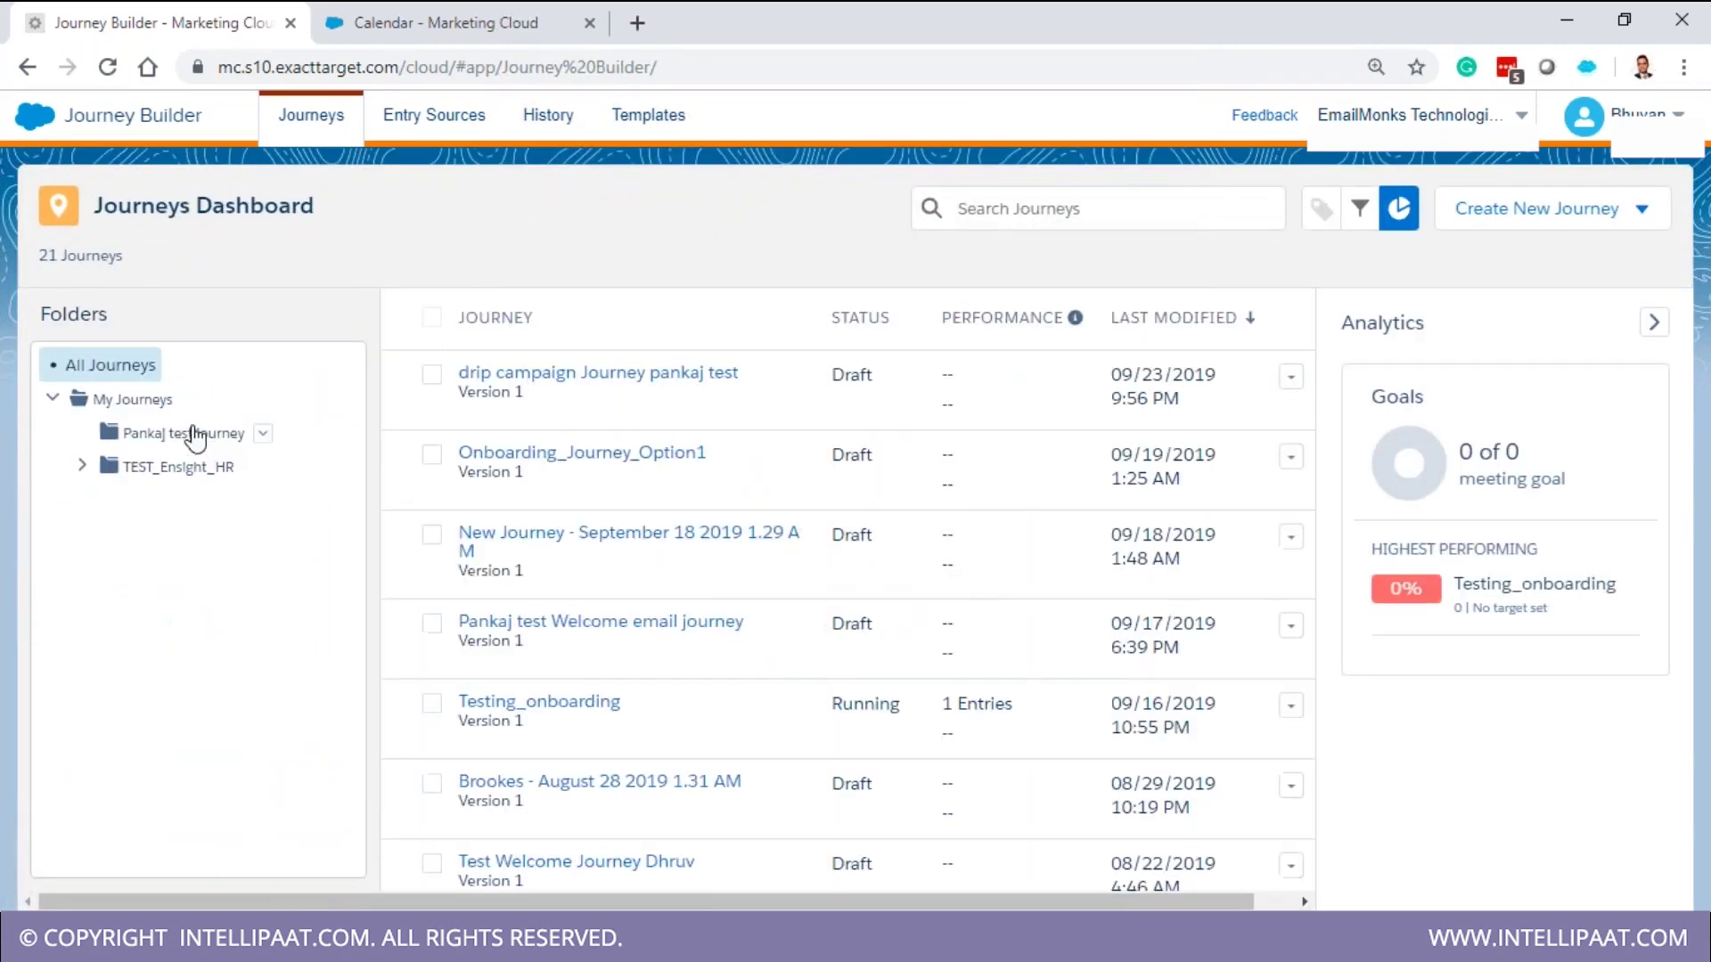
pyautogui.click(435, 379)
pyautogui.click(1291, 376)
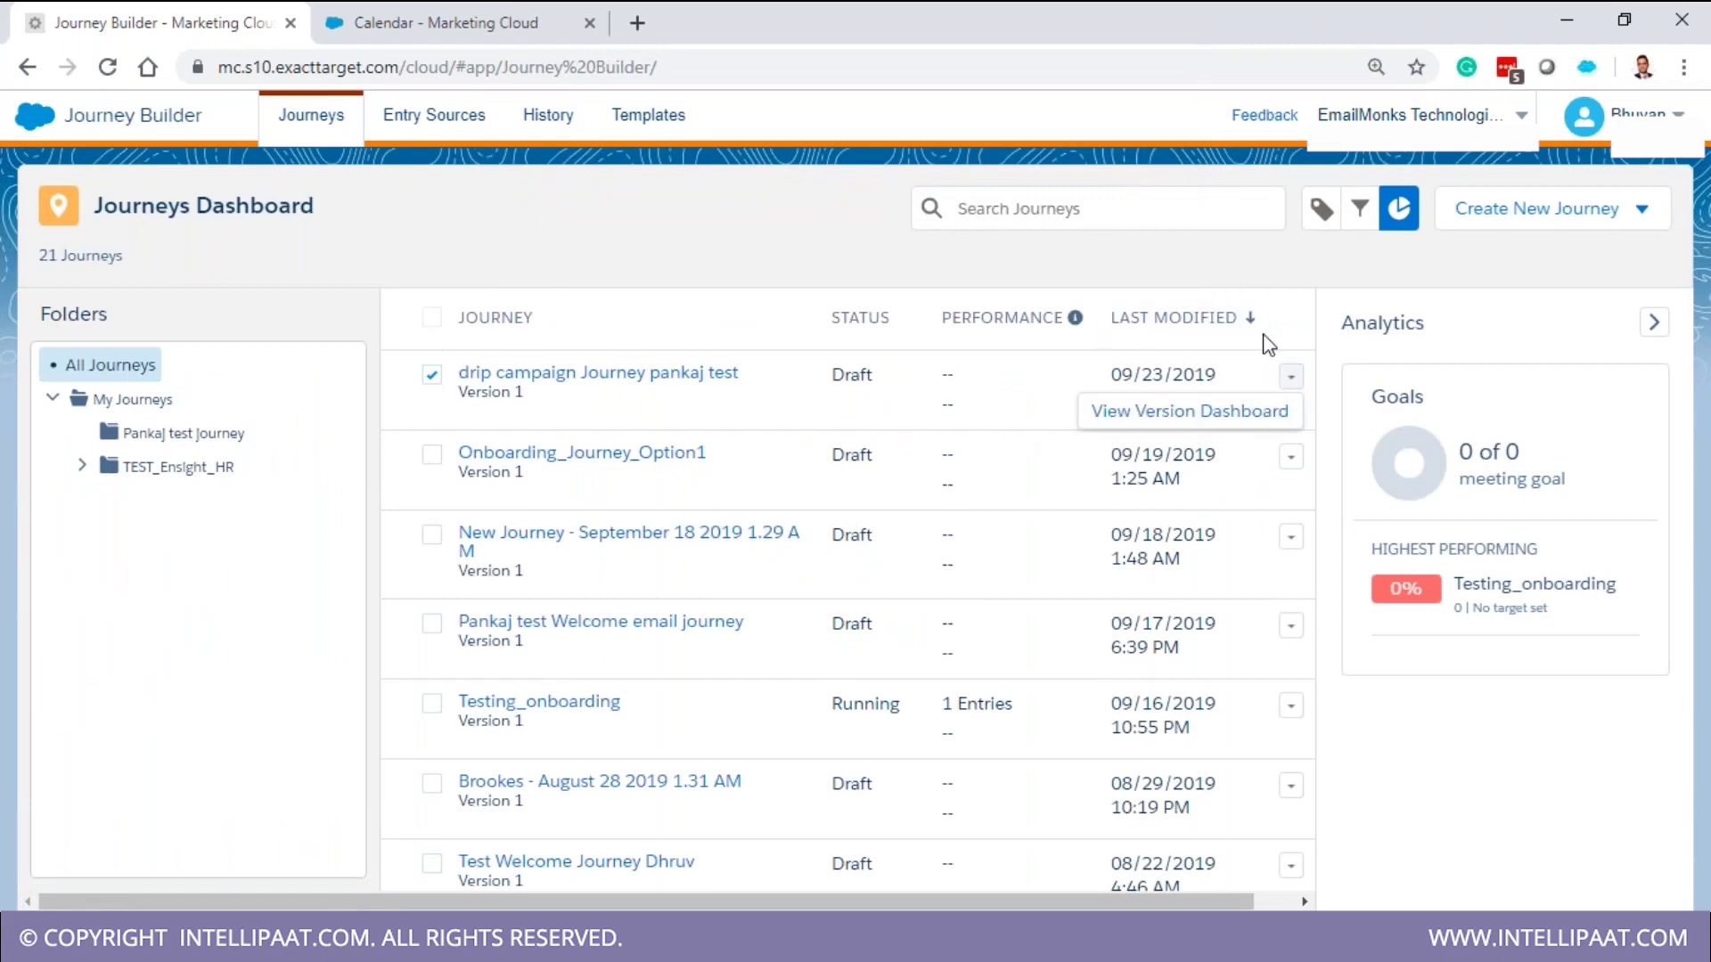
pyautogui.click(1317, 345)
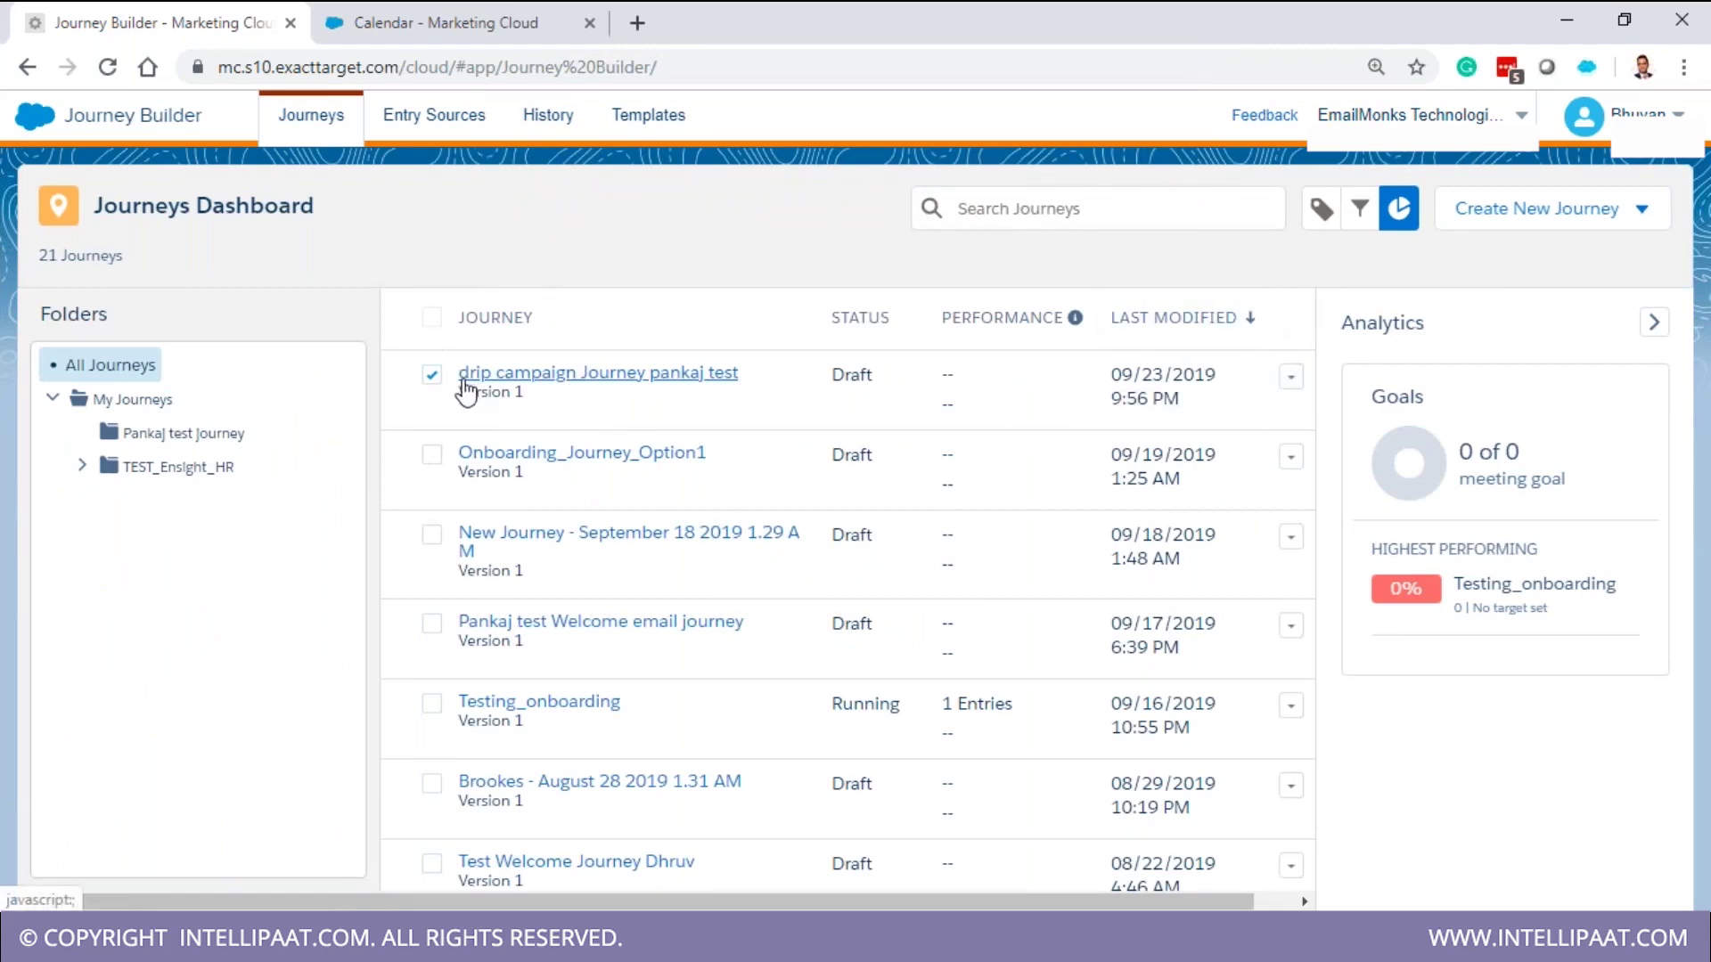
pyautogui.moveTo(258, 411); pyautogui.dragTo(190, 433)
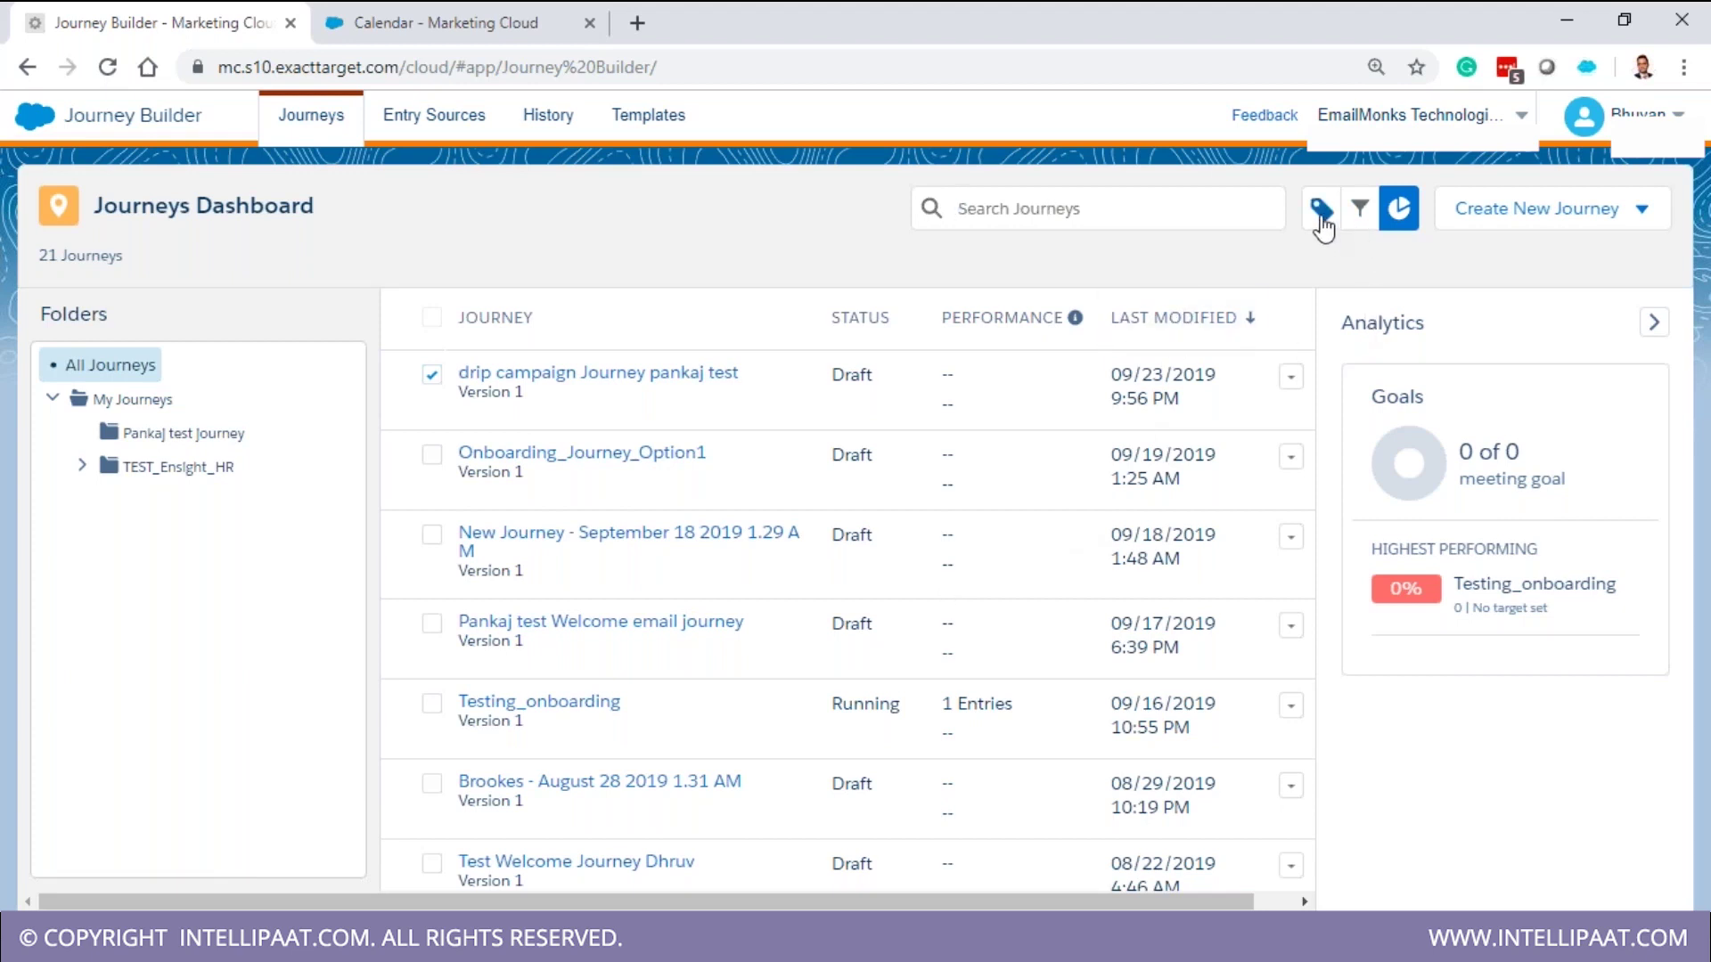
# Check the journey status filters and the analytics summary on the dashboard
pyautogui.click(1360, 230)
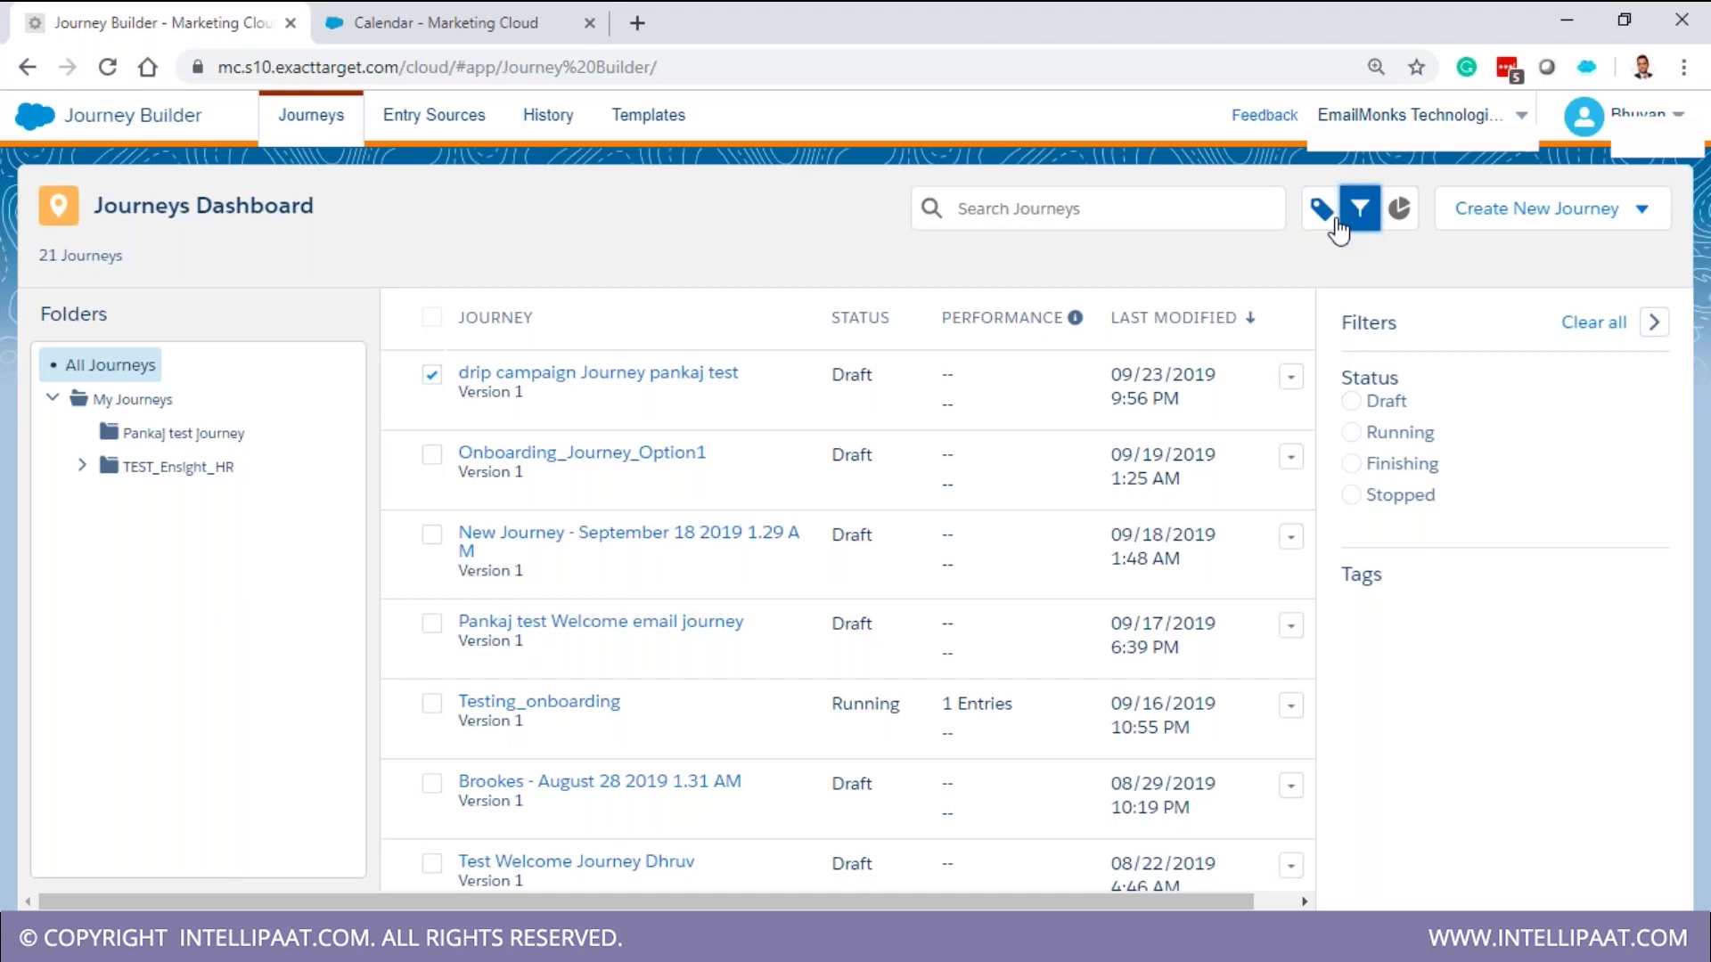
pyautogui.click(1399, 209)
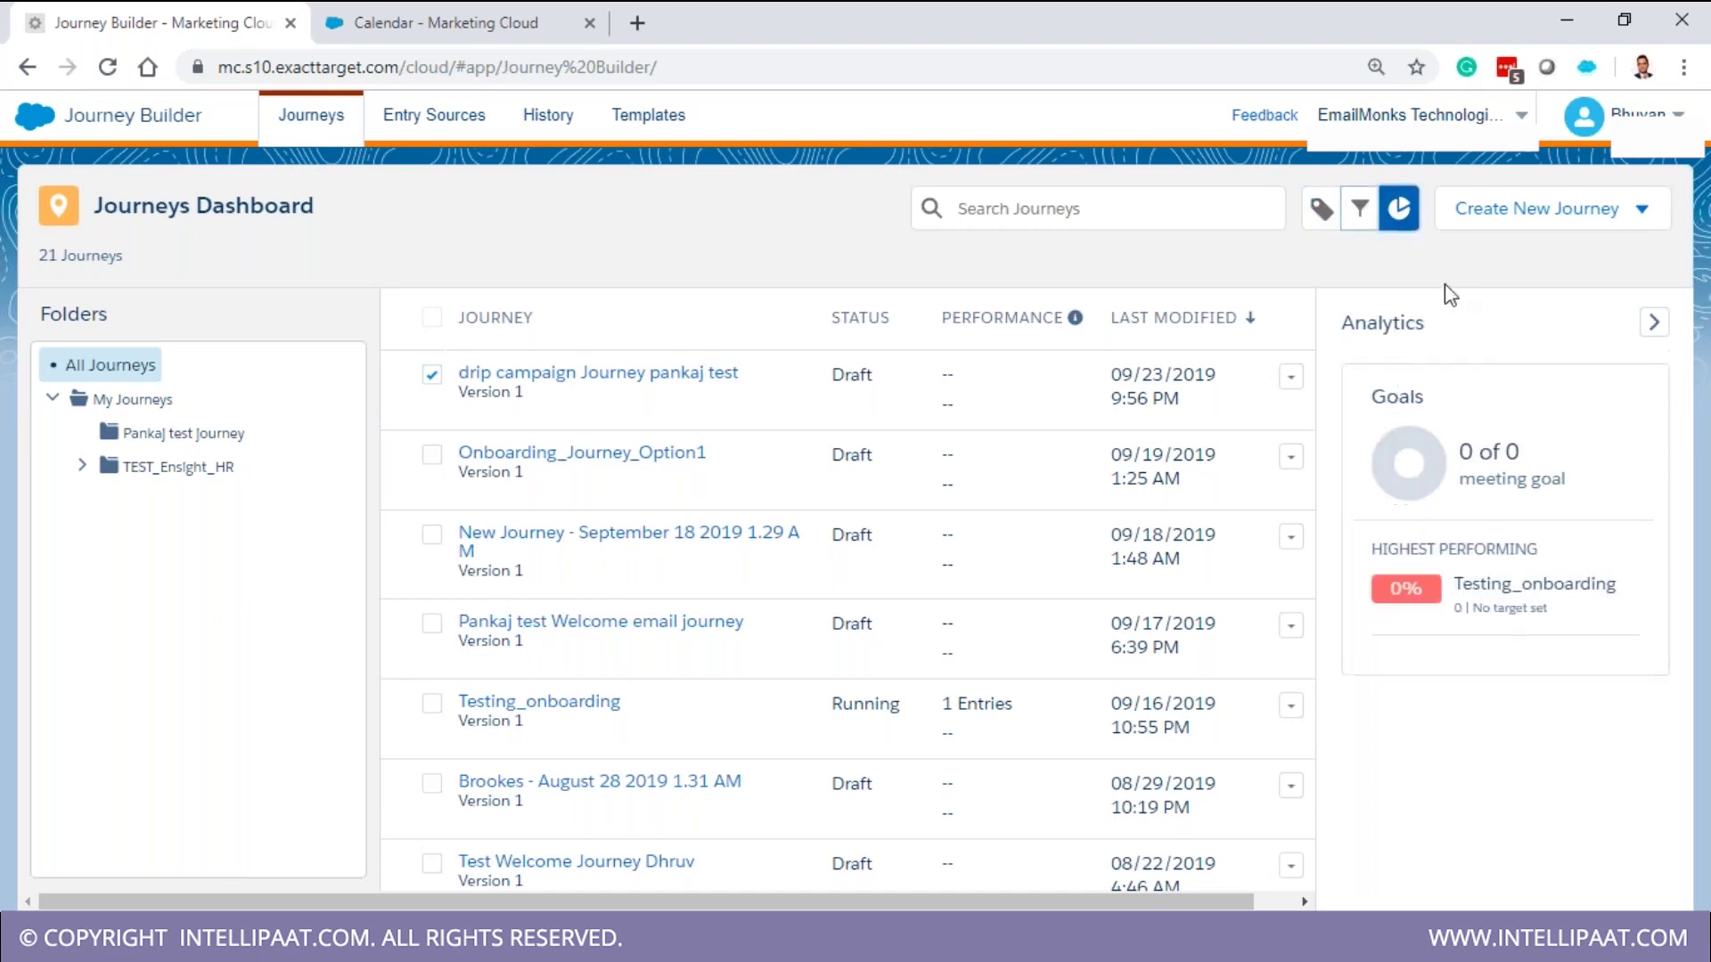
pyautogui.doubleClick(1400, 396)
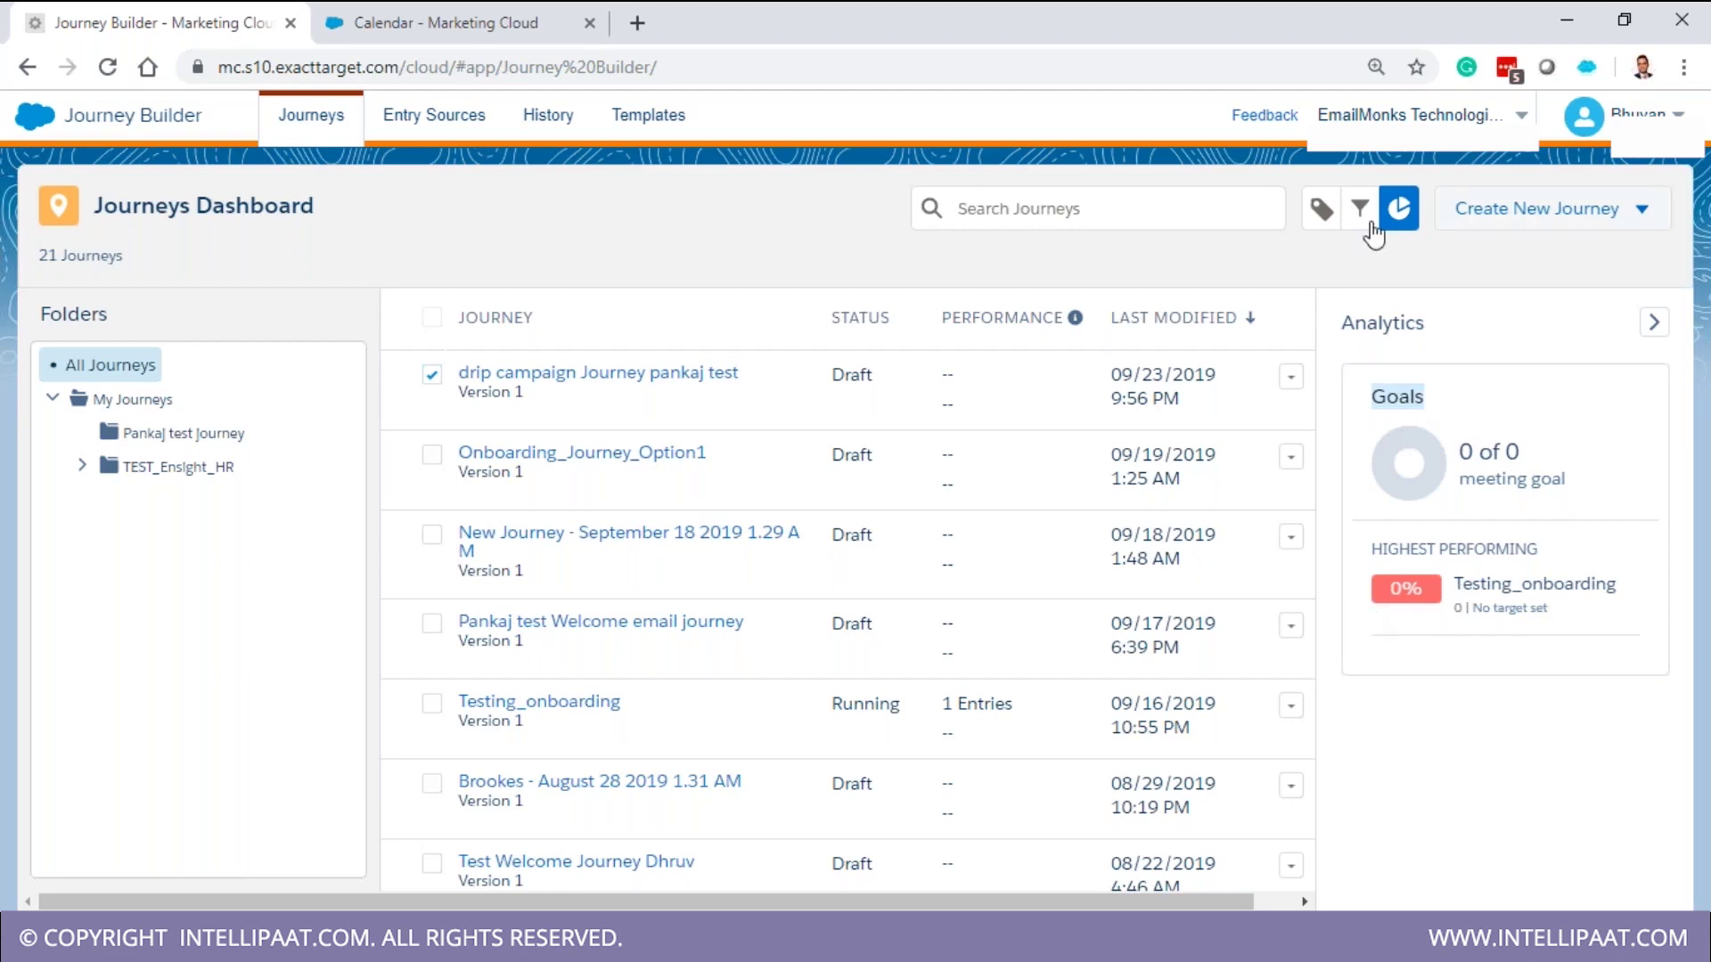
pyautogui.click(1157, 272)
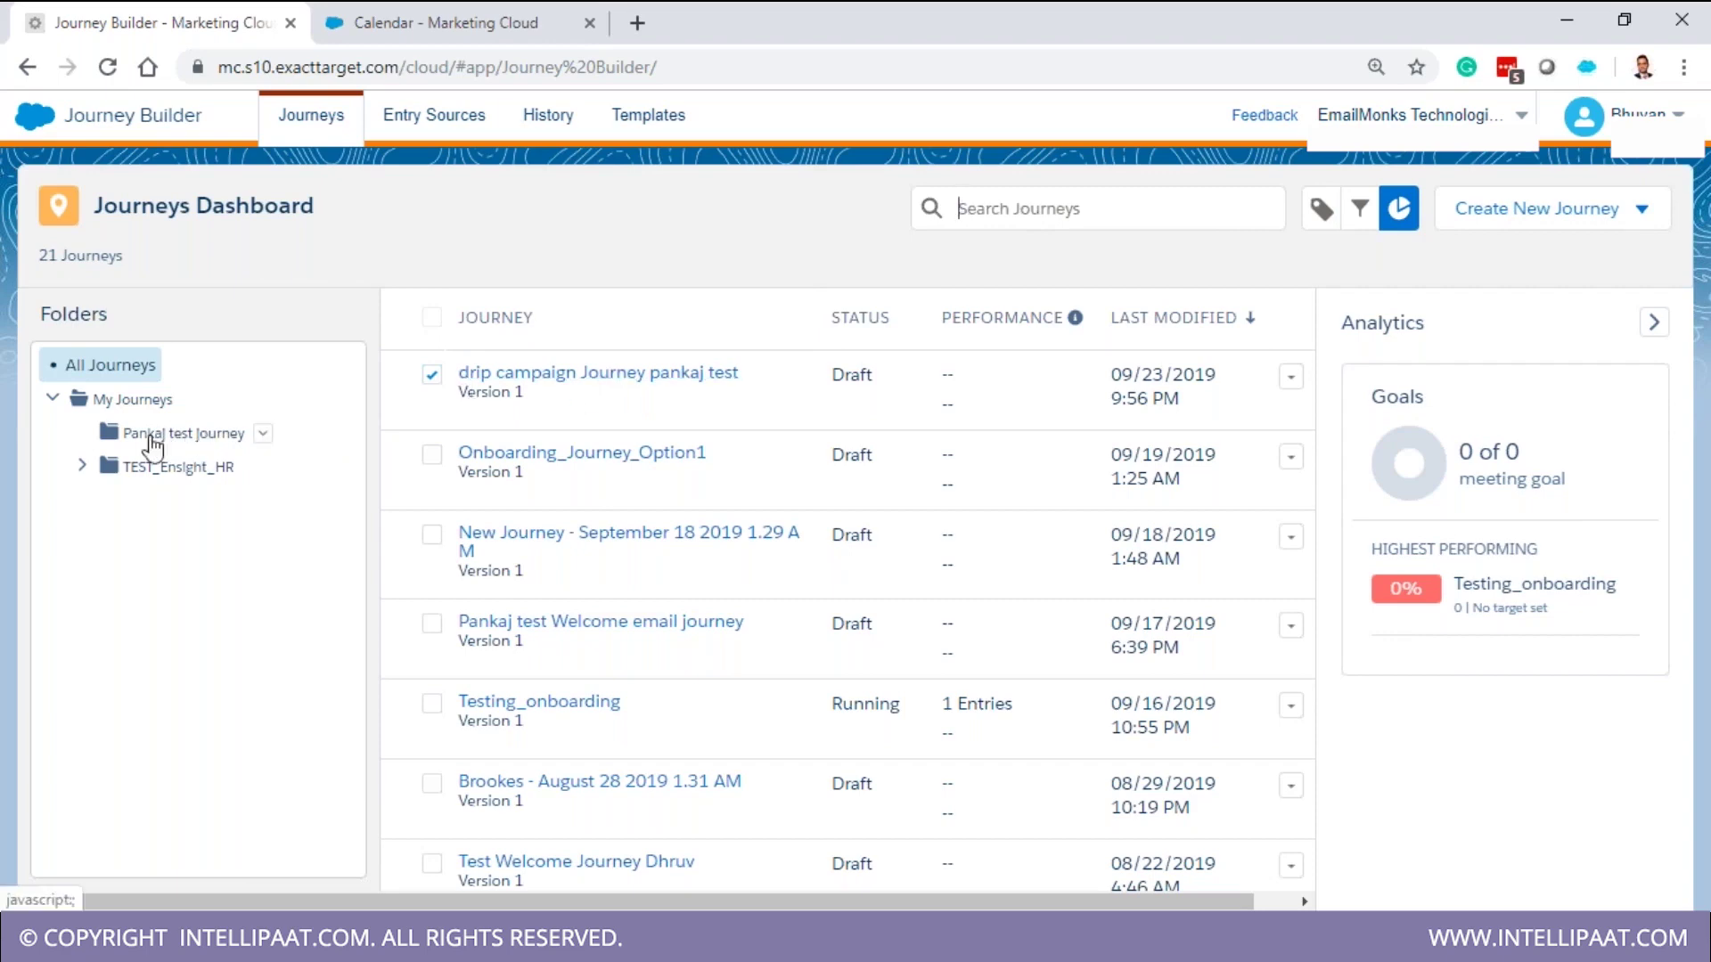
# Move the drip campaign journey into the Pankaj test Journey folder and reopen it
pyautogui.moveTo(496, 374); pyautogui.dragTo(111, 432)
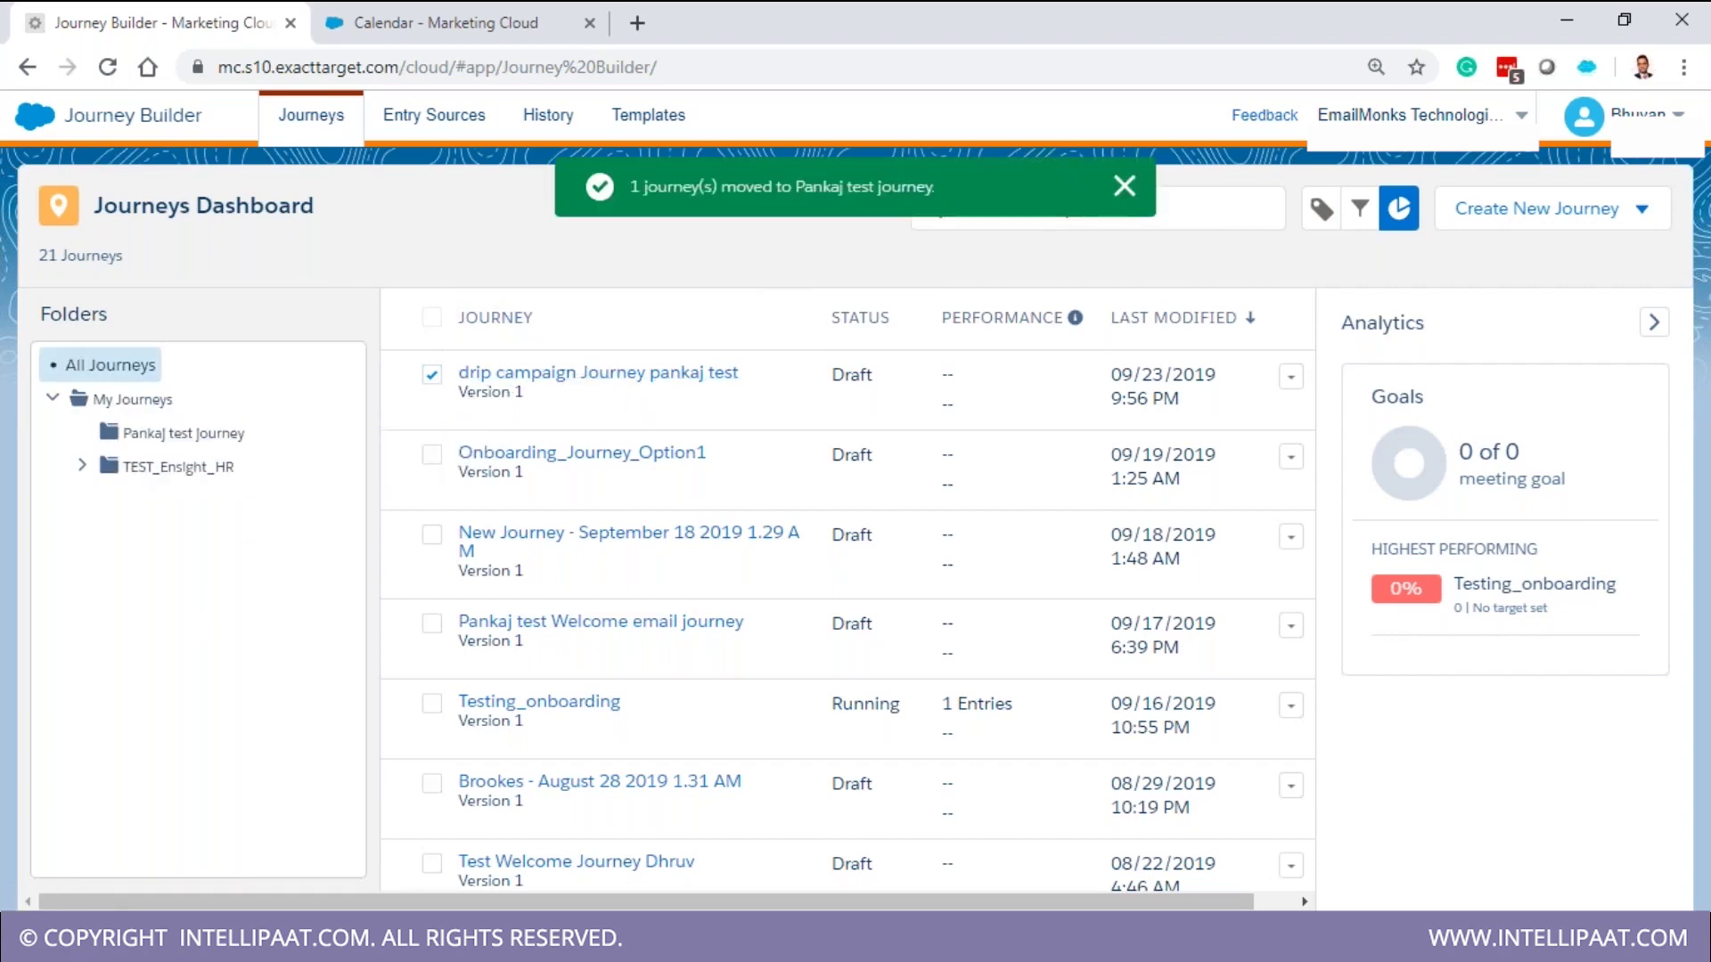
pyautogui.click(146, 432)
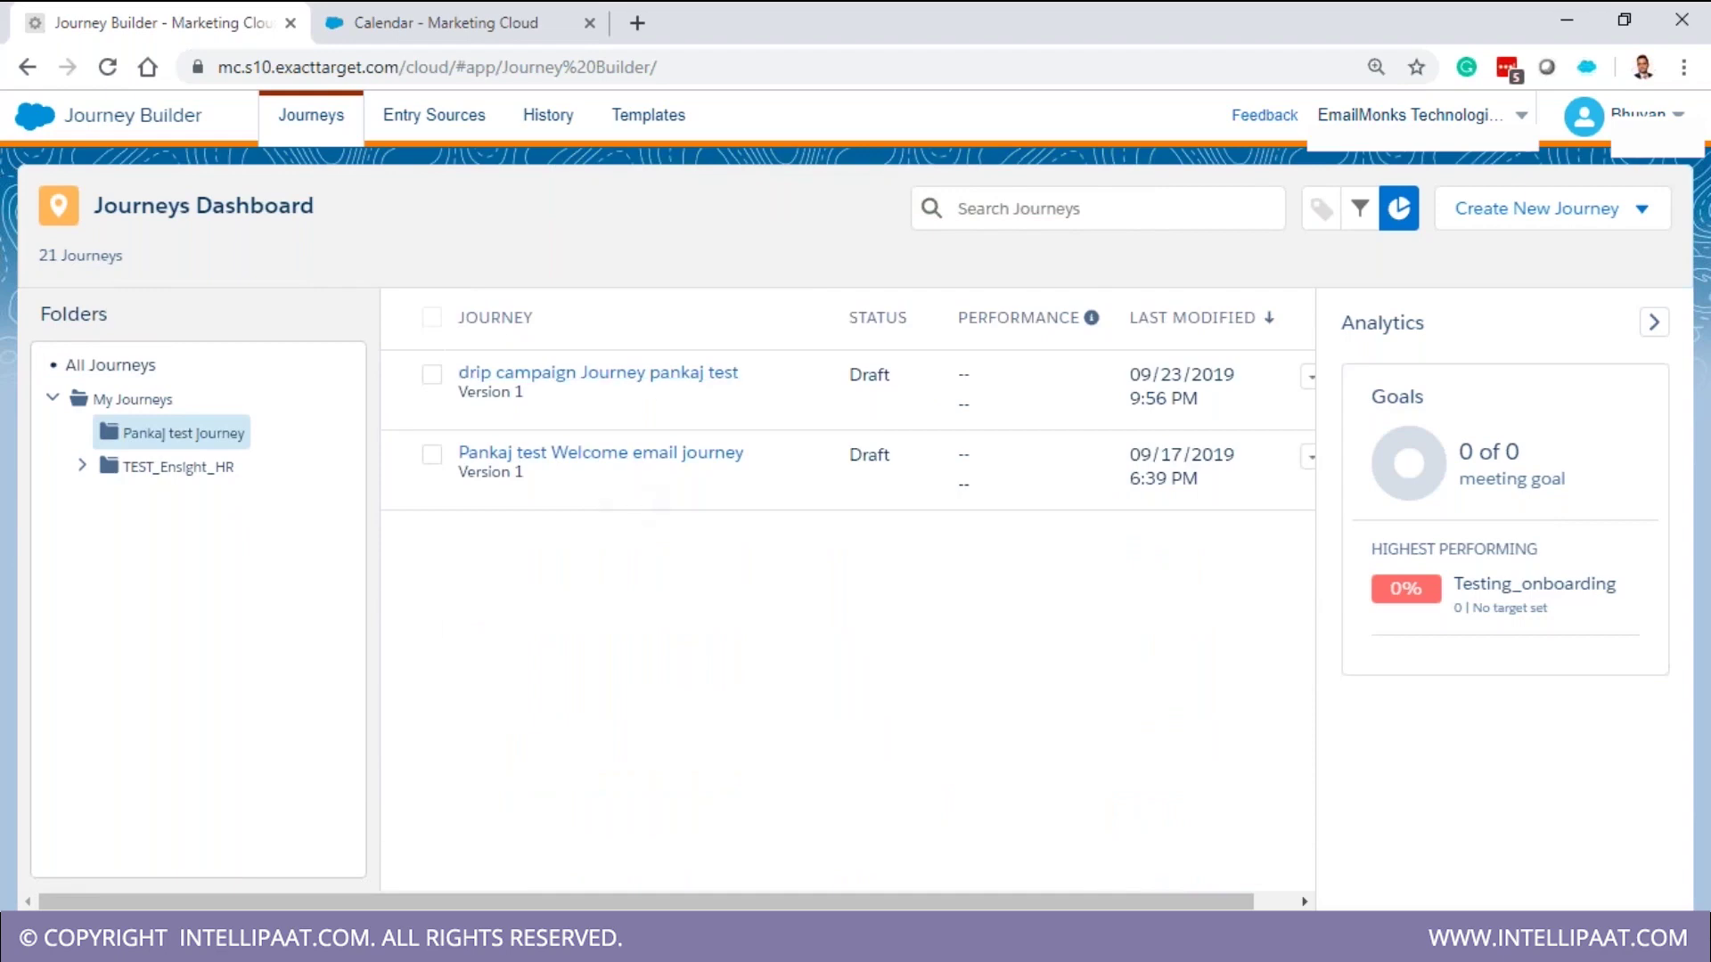
pyautogui.click(658, 378)
pyautogui.moveTo(408, 385); pyautogui.dragTo(454, 348)
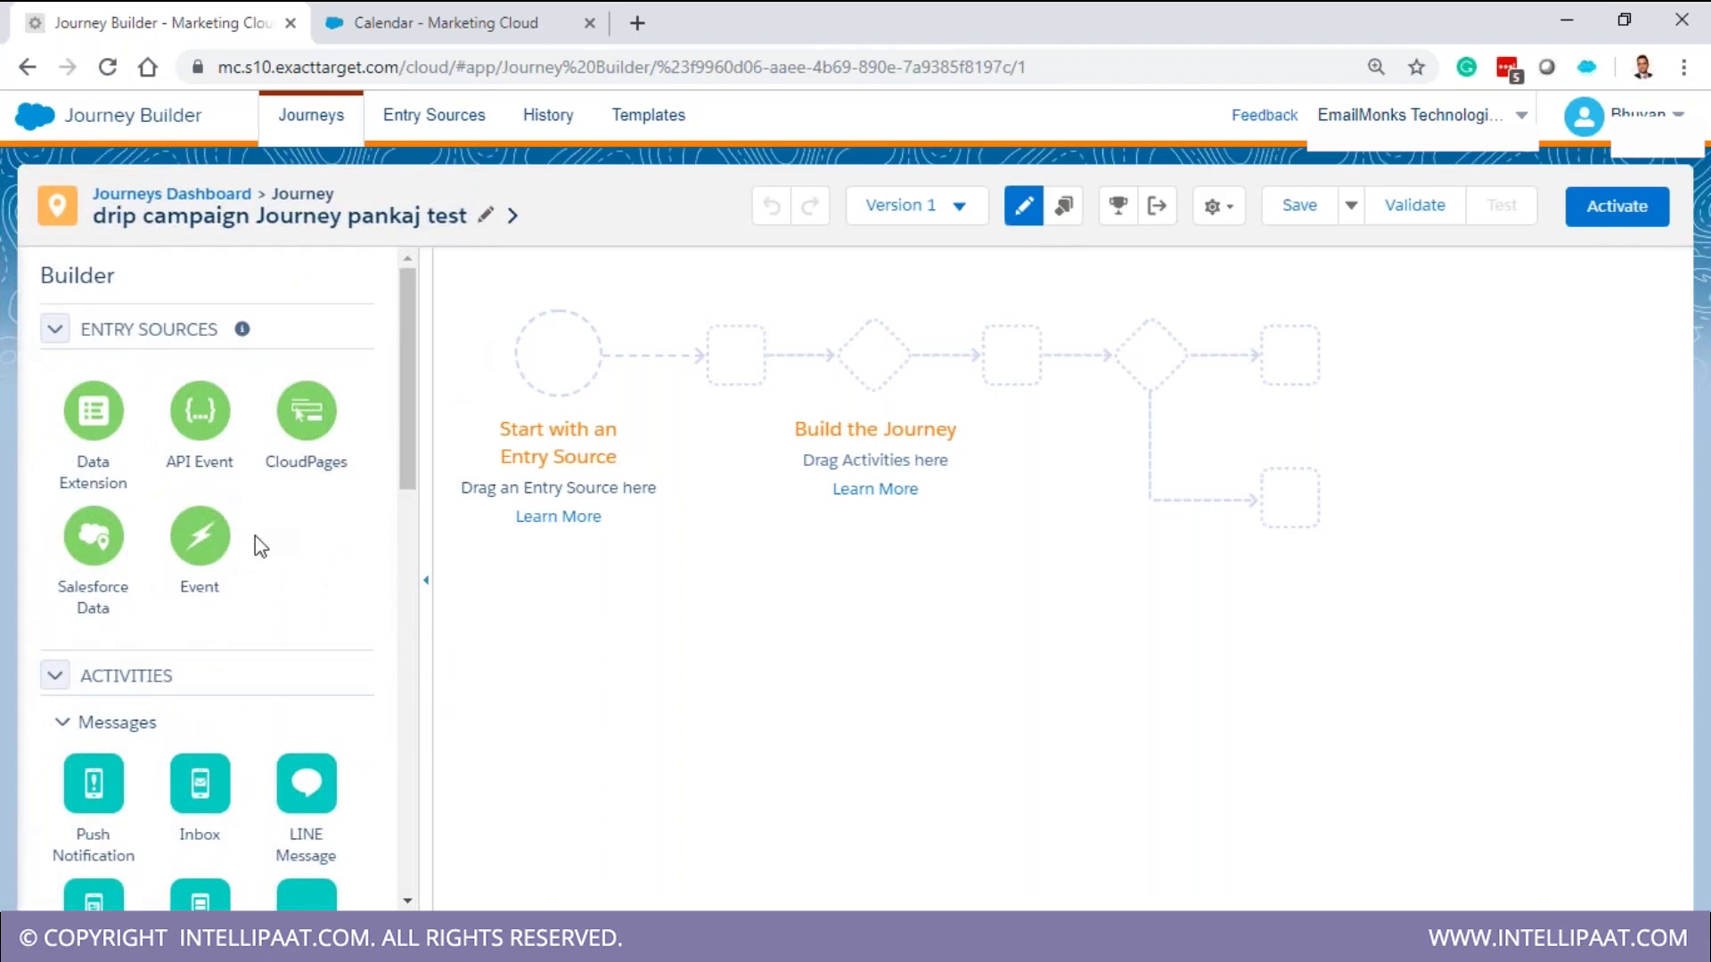
# Drag the Data Extension entry source onto the journey canvas's start point
pyautogui.moveTo(401, 449); pyautogui.dragTo(444, 419)
pyautogui.moveTo(90, 426); pyautogui.dragTo(559, 354)
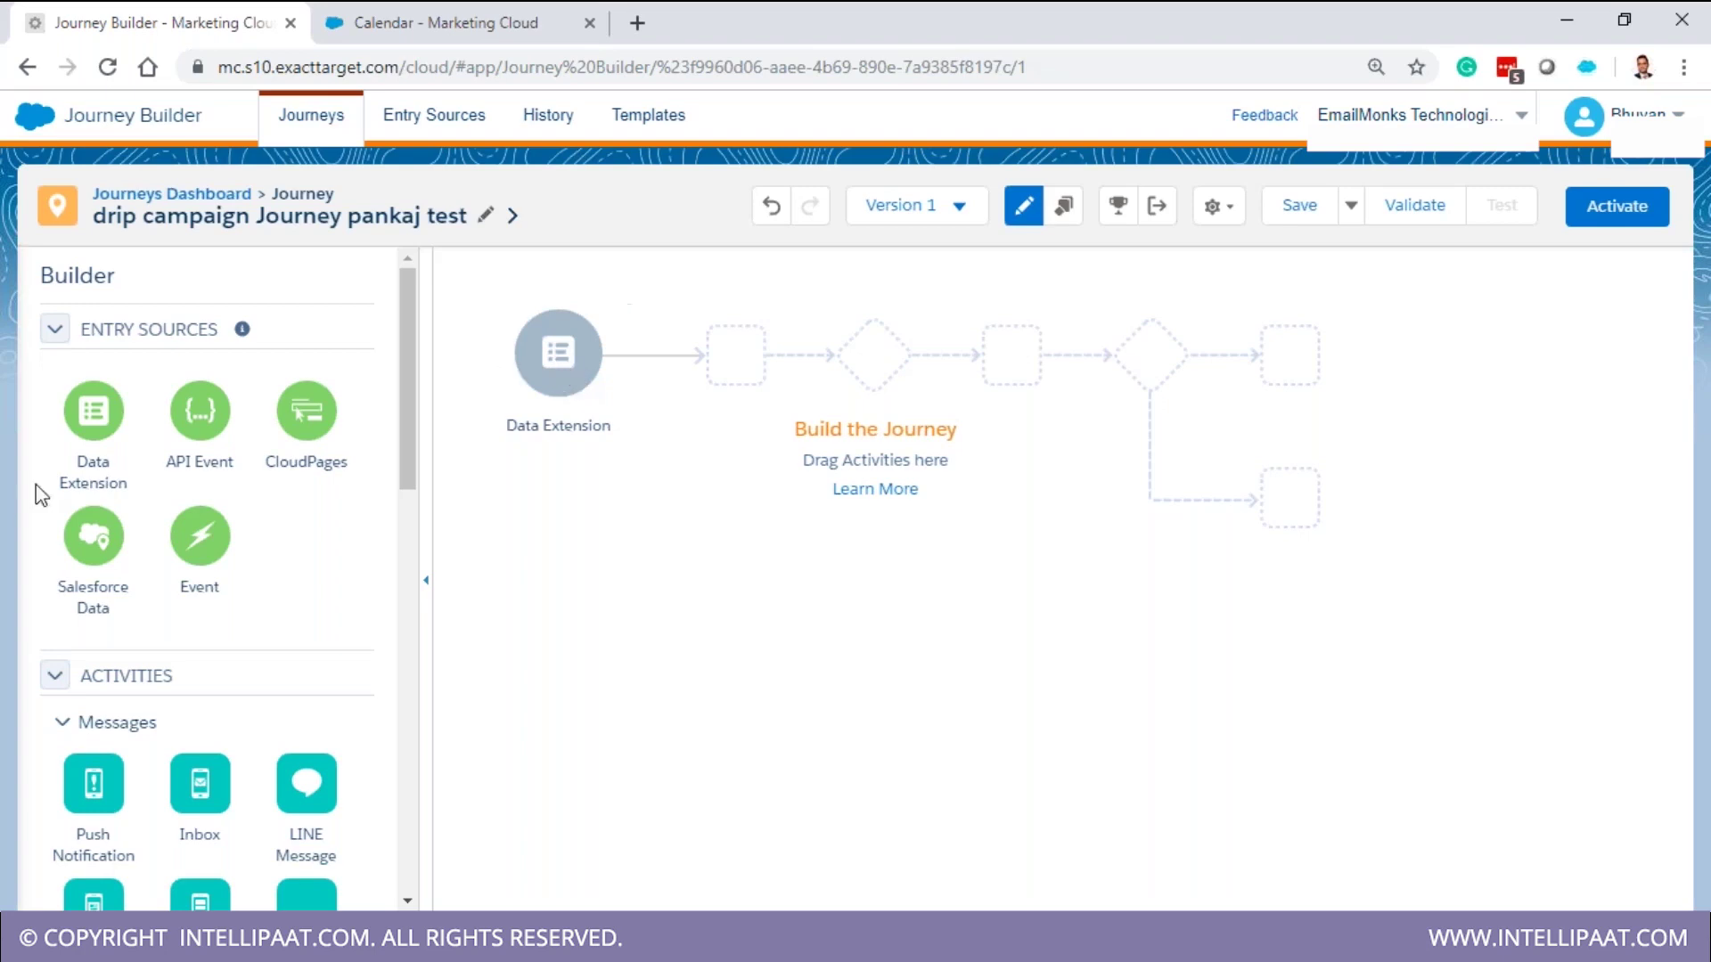
# Choose the Test data extension from its folder as the entry source's audience
pyautogui.click(570, 374)
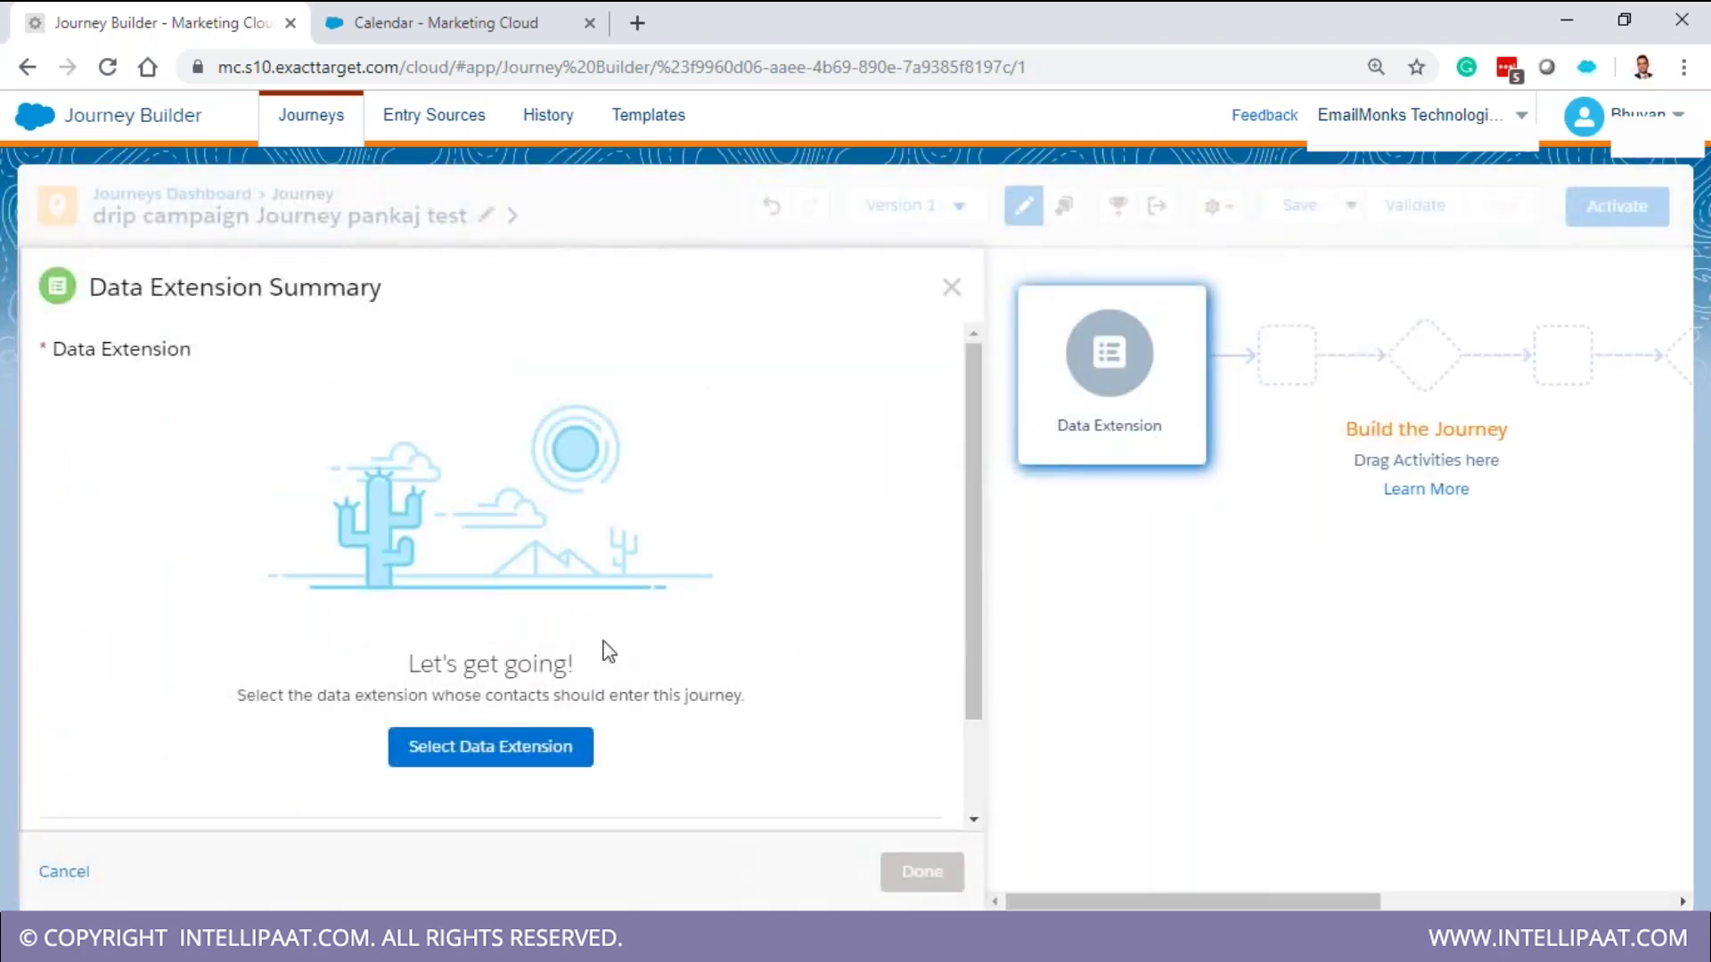
pyautogui.click(530, 756)
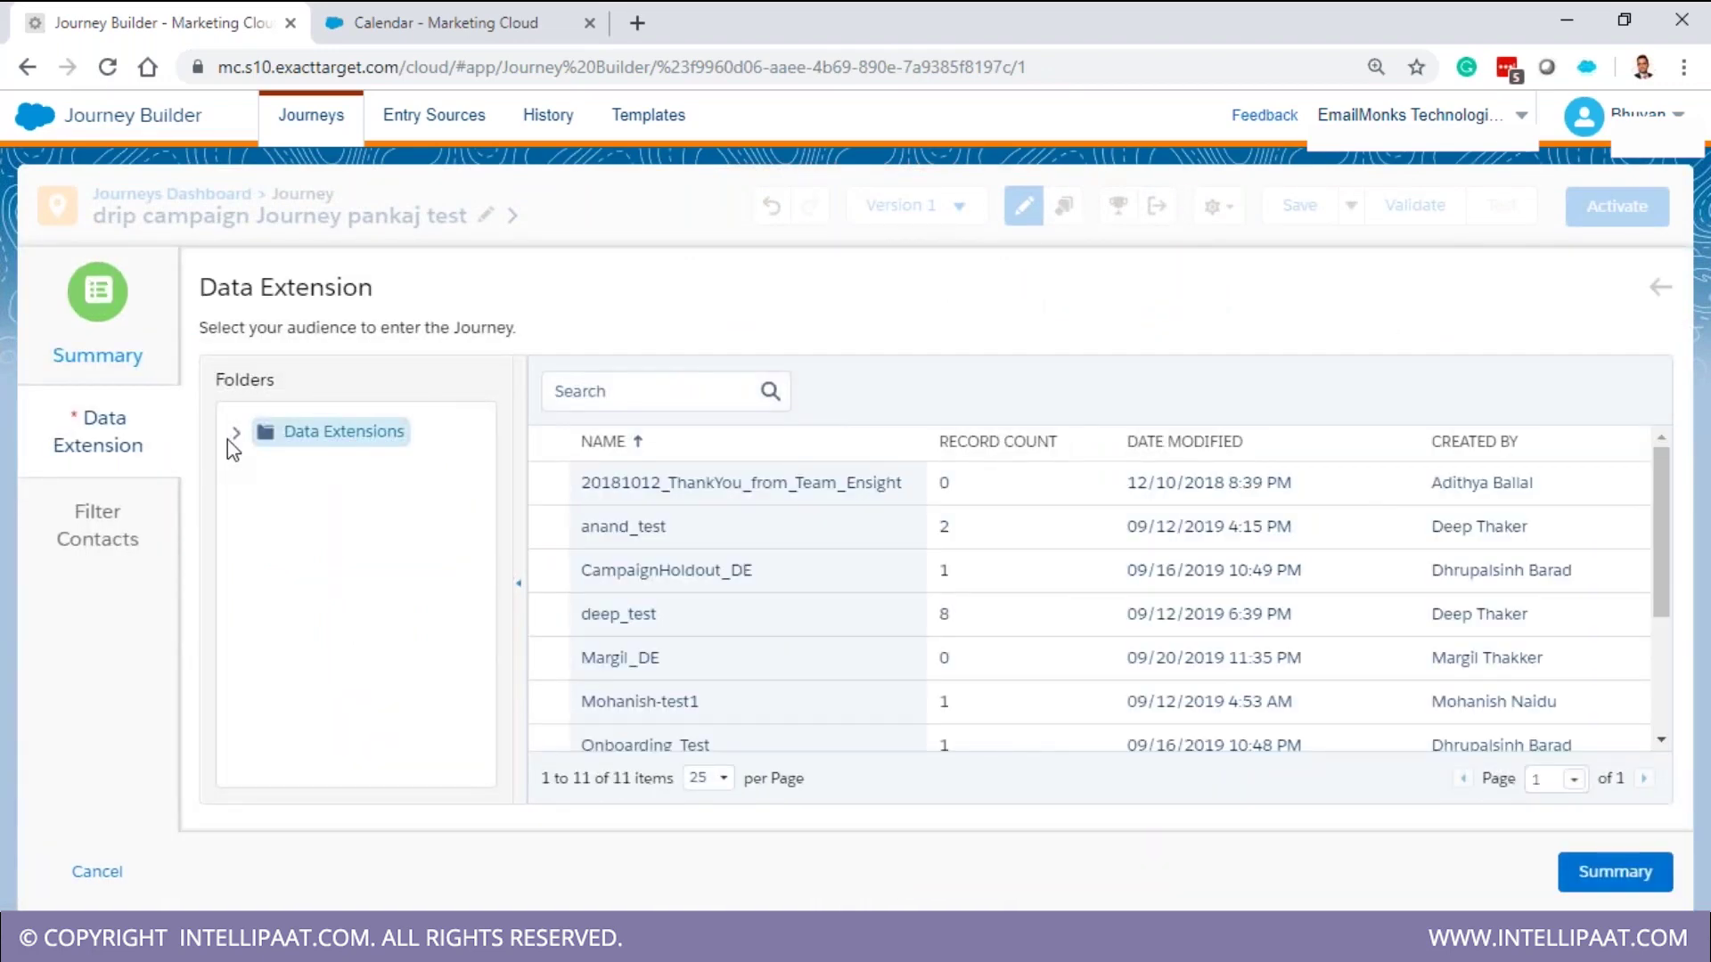
pyautogui.click(235, 434)
pyautogui.click(341, 534)
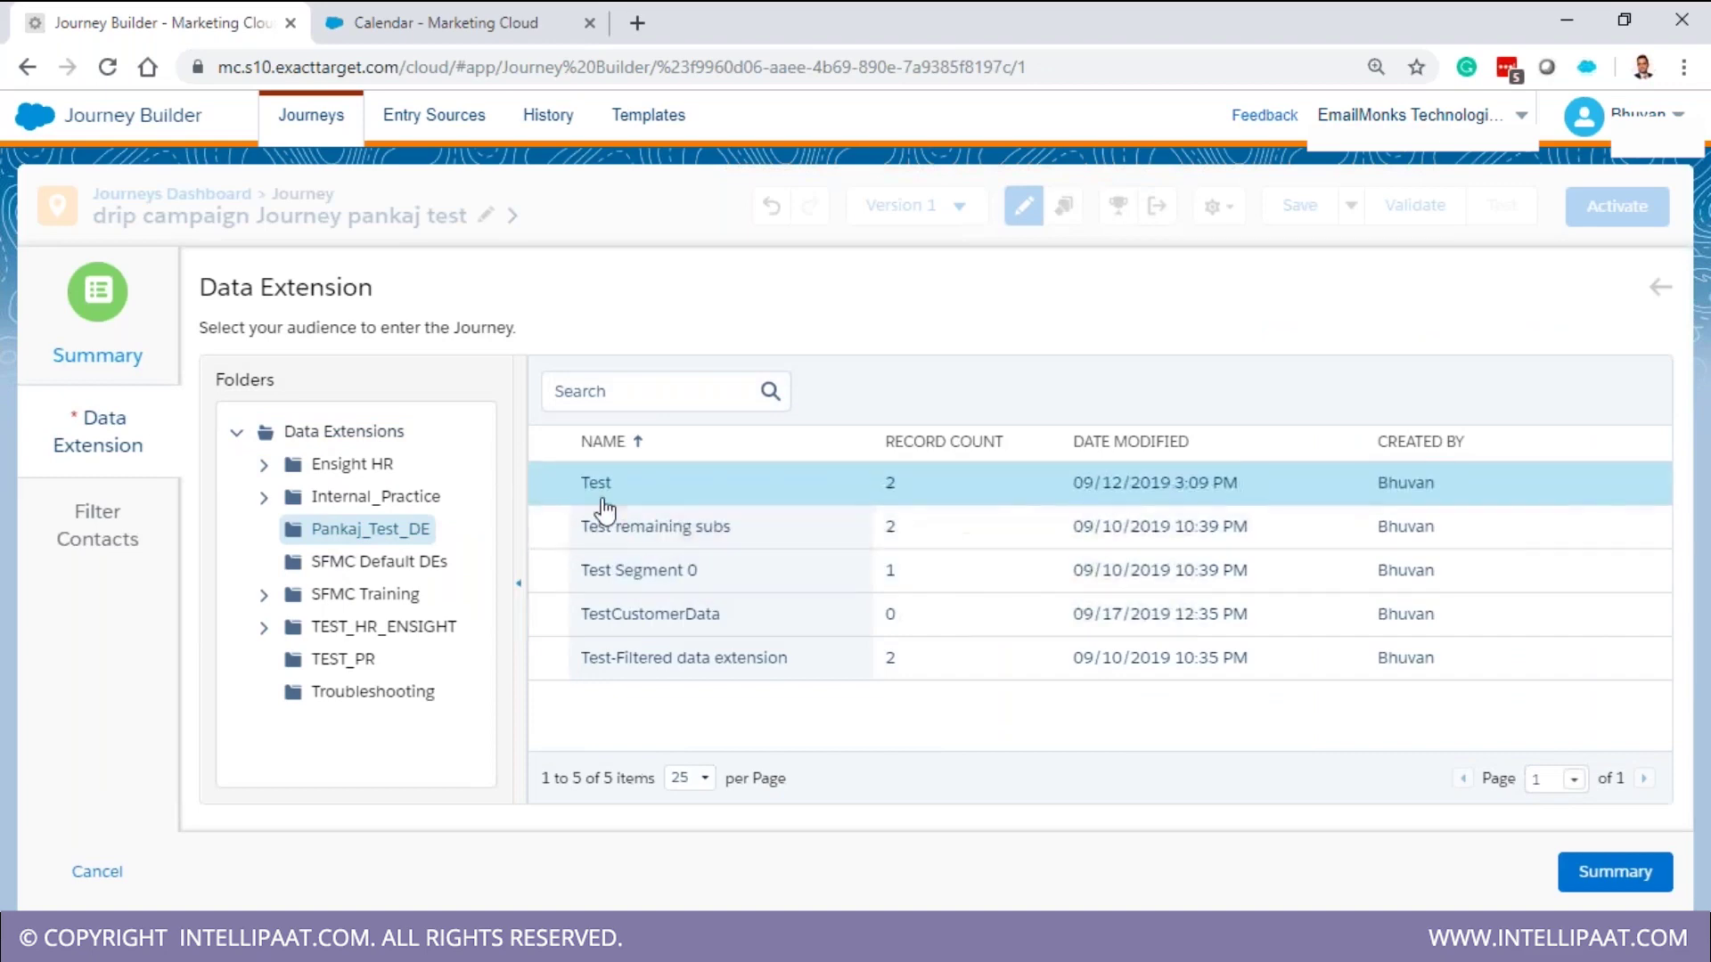
pyautogui.click(596, 496)
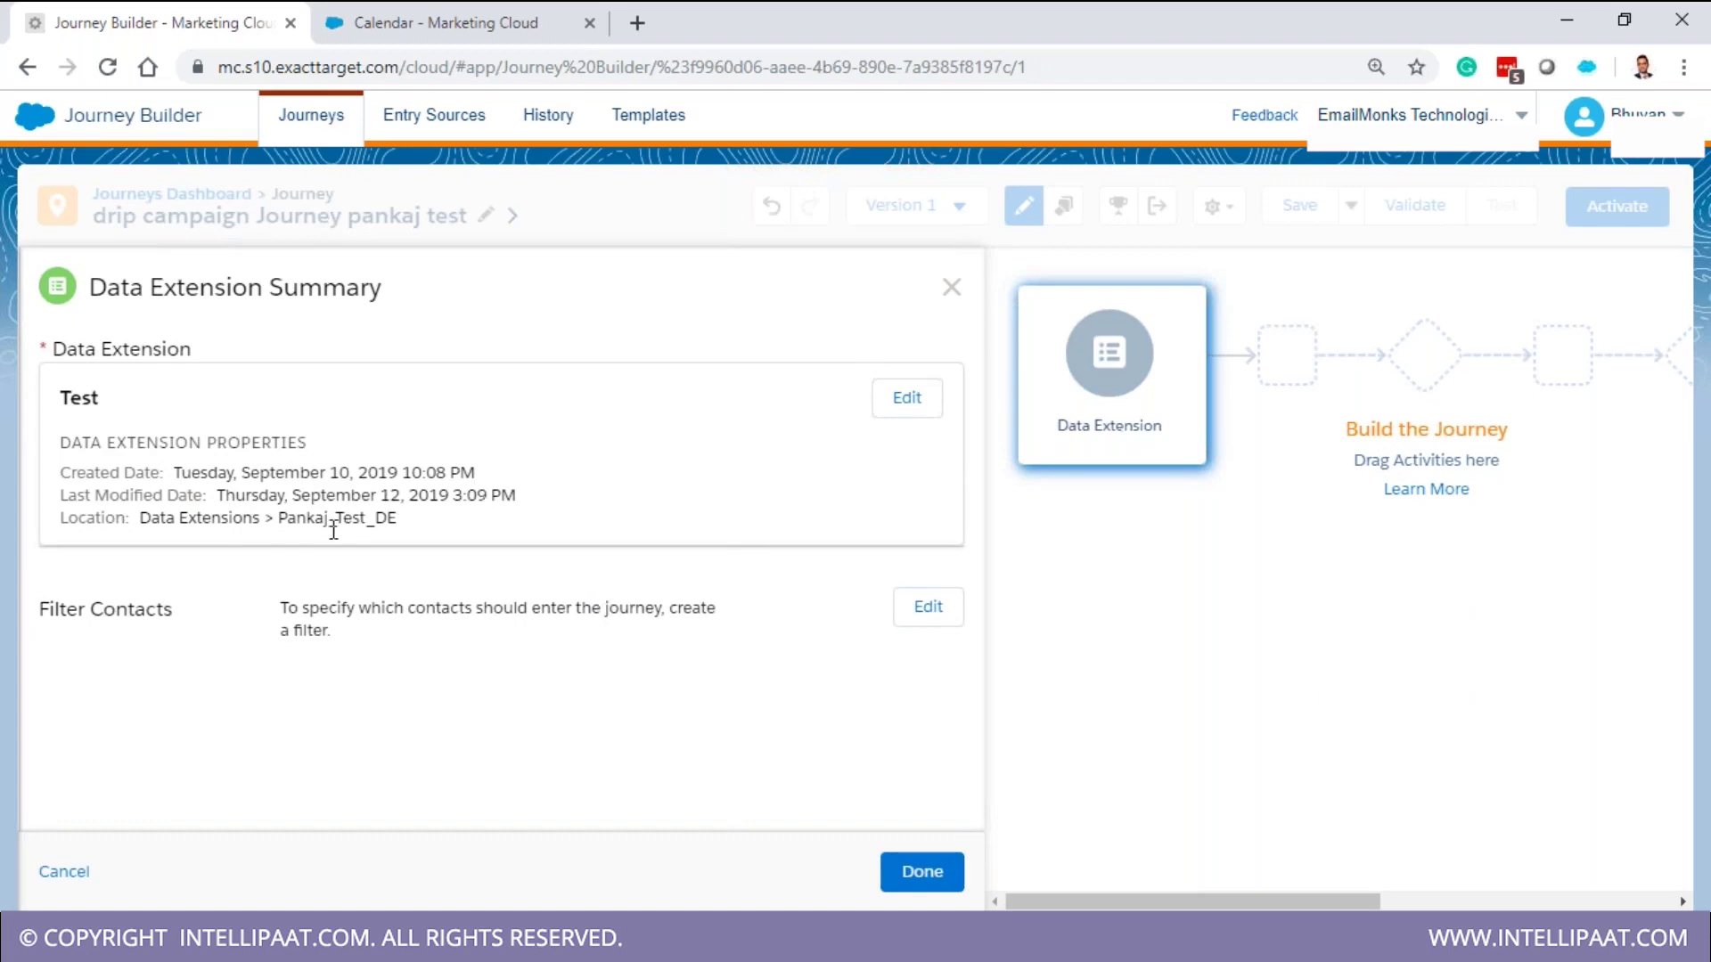
pyautogui.moveTo(279, 519); pyautogui.dragTo(406, 533)
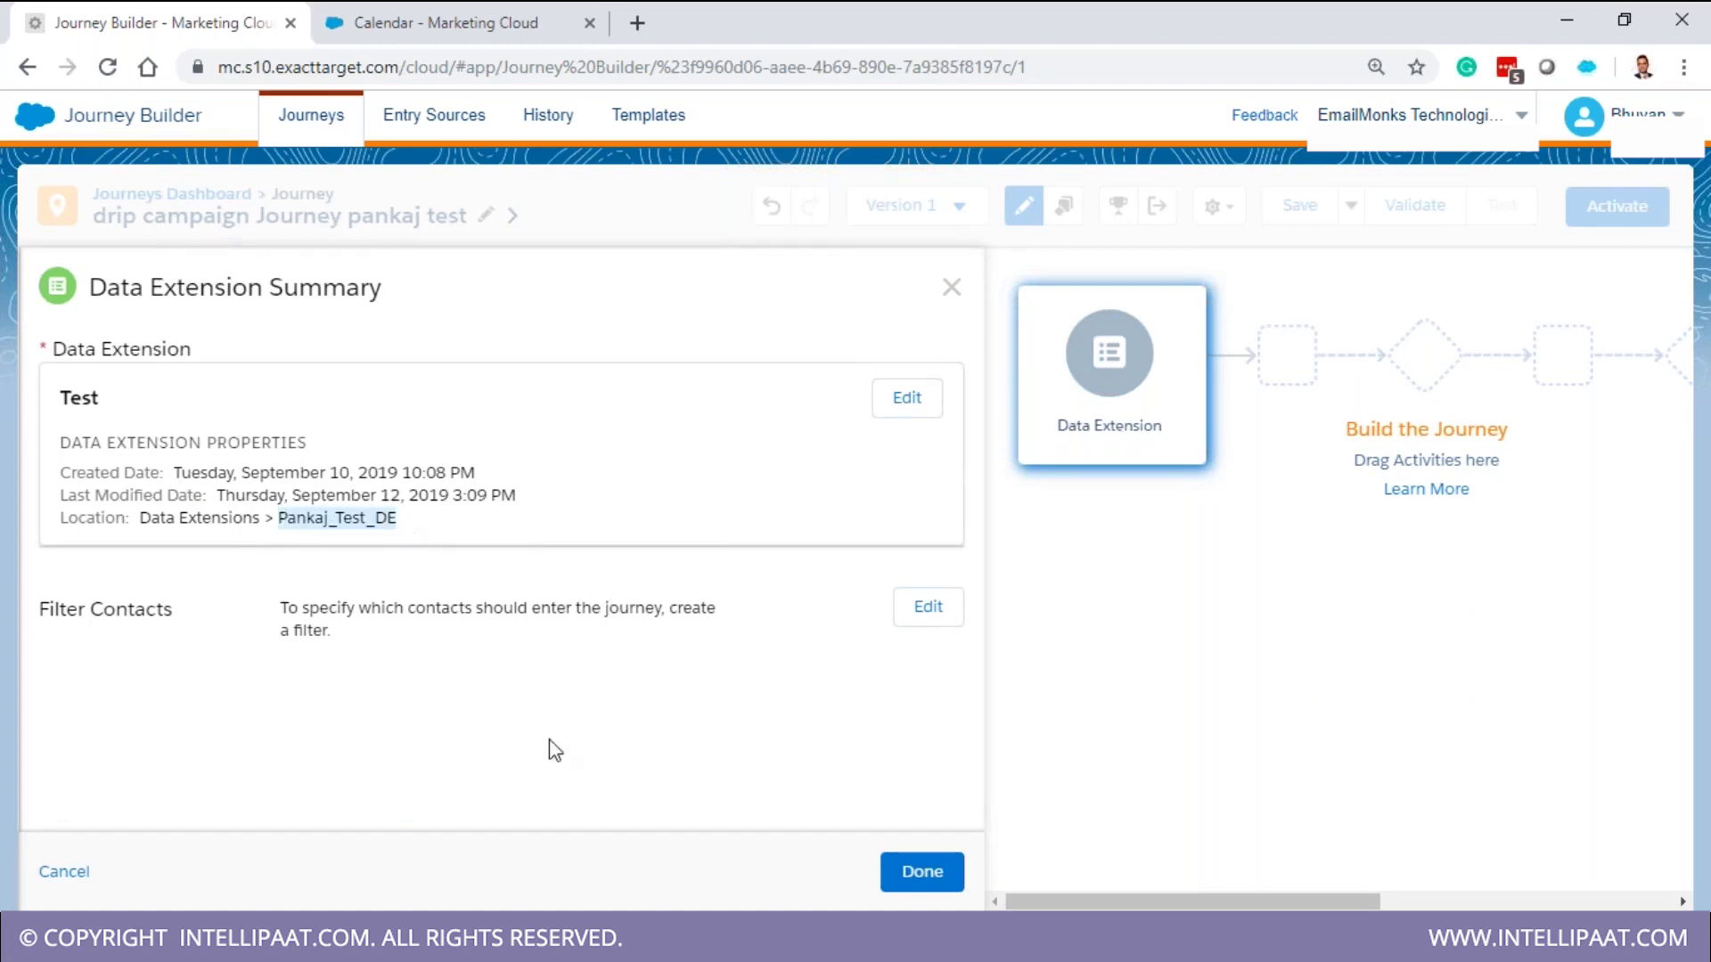
# Open Filter Contacts and browse the Contact Data attributes
pyautogui.click(931, 612)
pyautogui.click(499, 450)
pyautogui.click(500, 489)
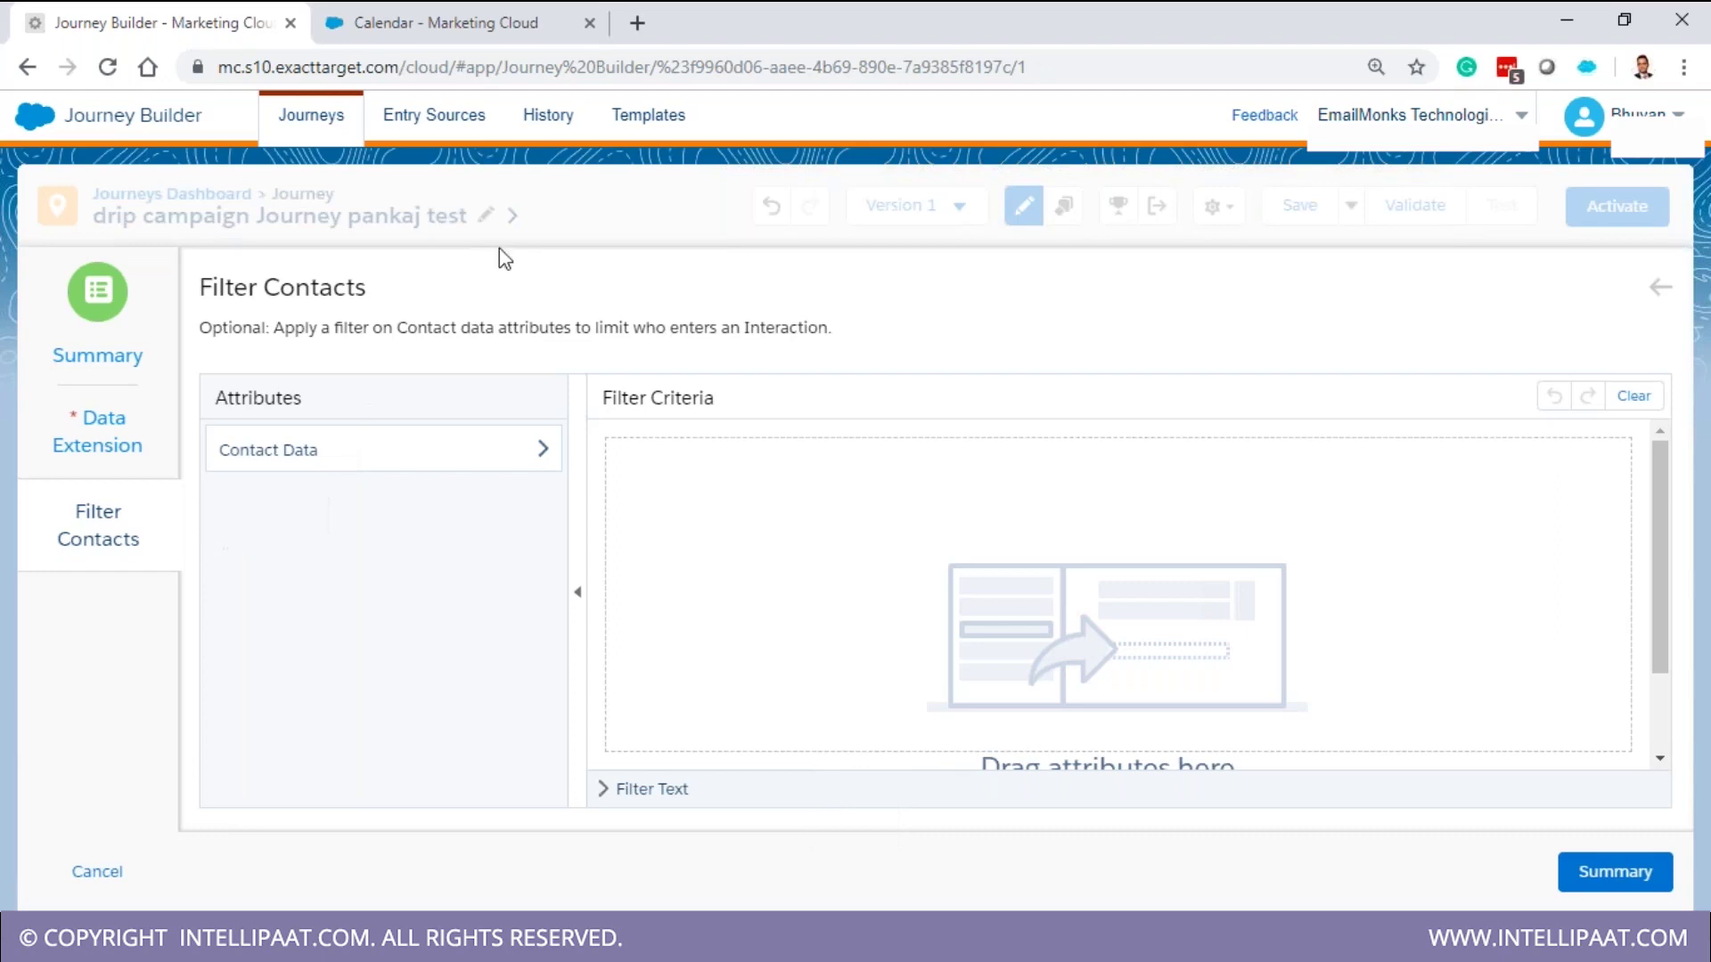
# Duplicate the journey browser tab and open Contact Builder in the copy
pyautogui.rightClick(170, 12)
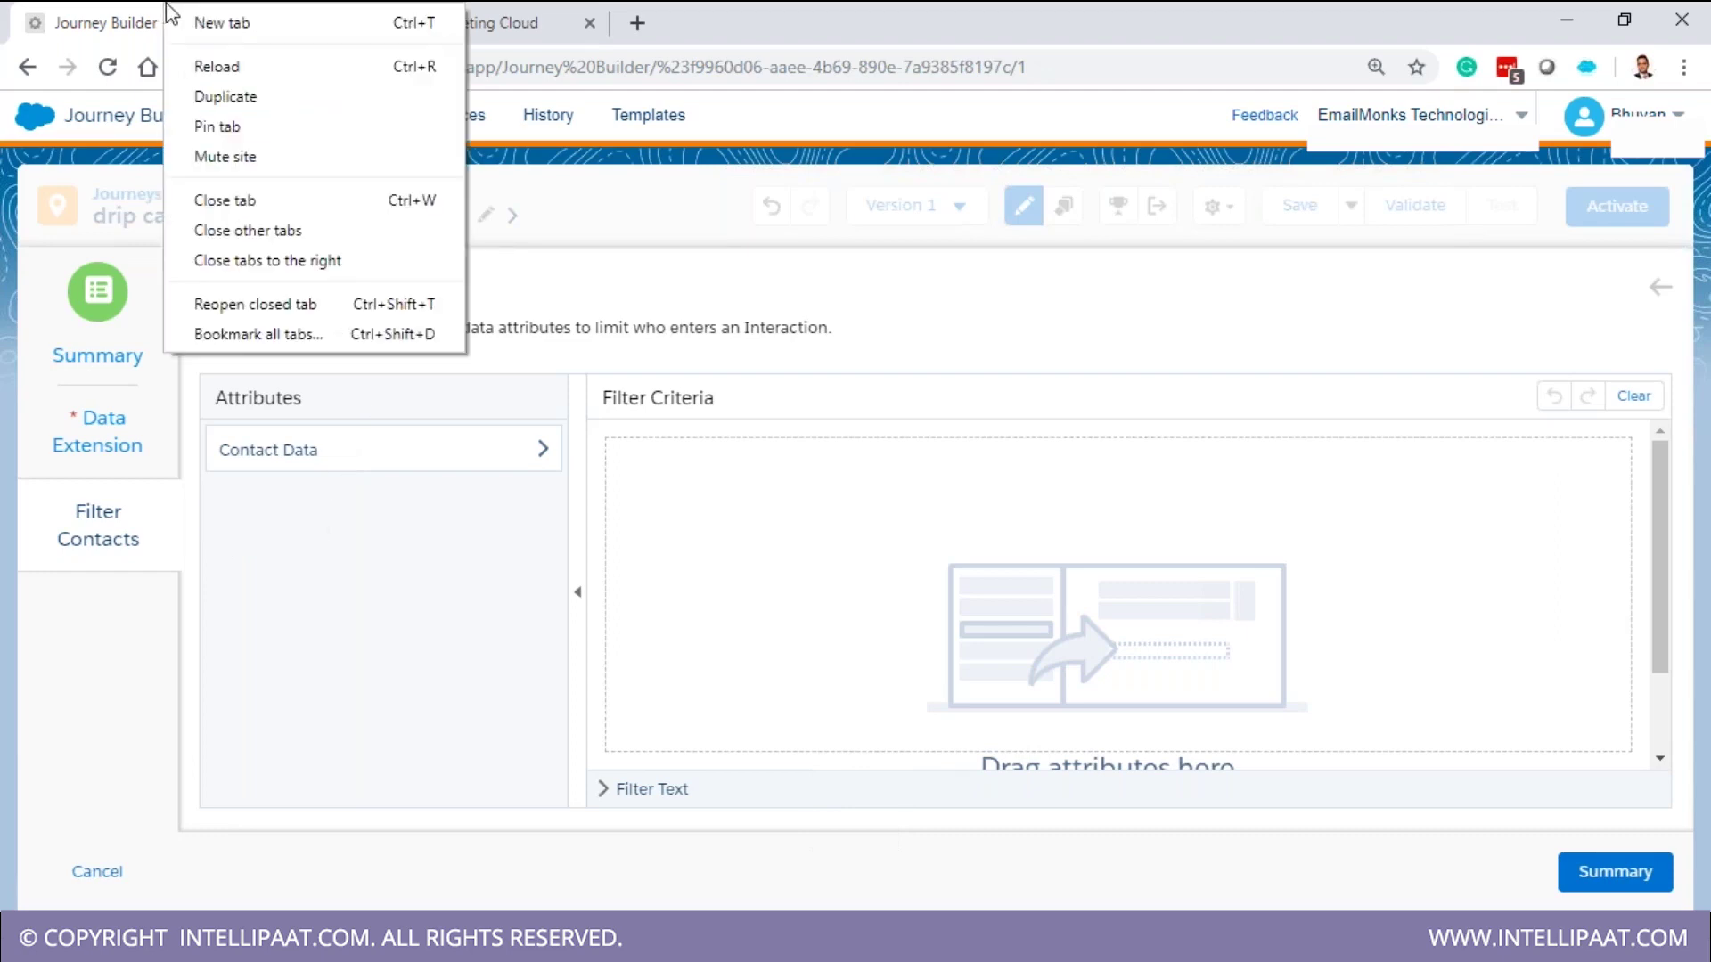
pyautogui.click(309, 97)
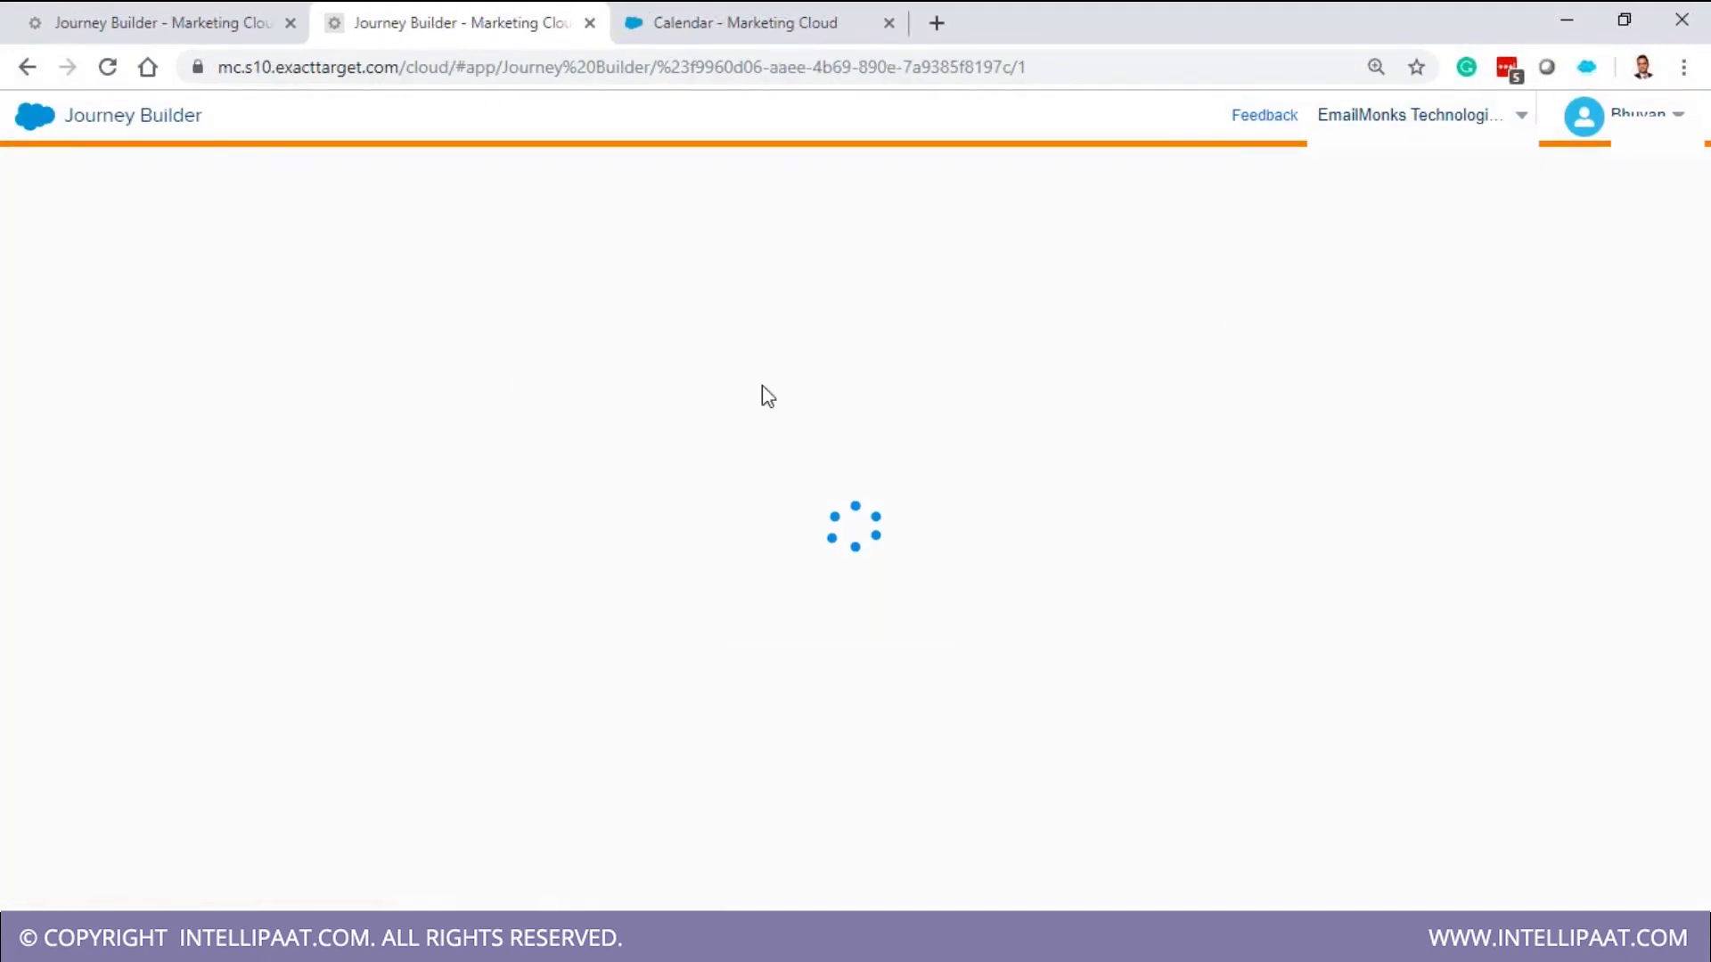
pyautogui.click(160, 22)
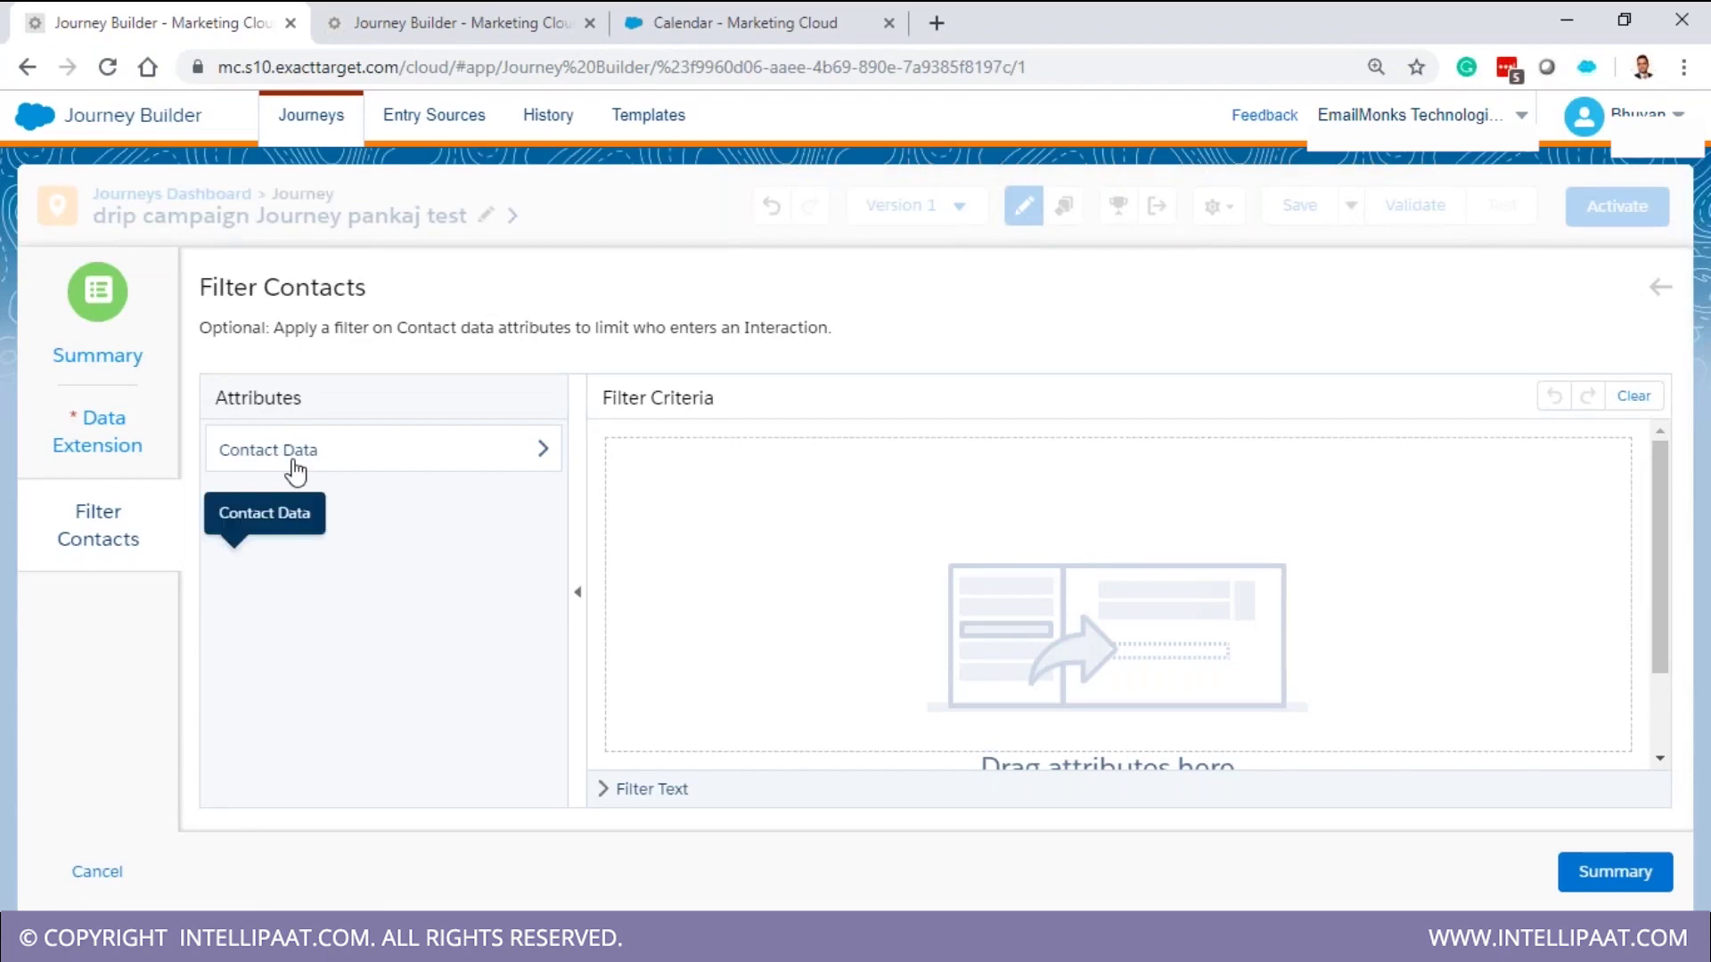
pyautogui.click(434, 10)
pyautogui.click(1157, 337)
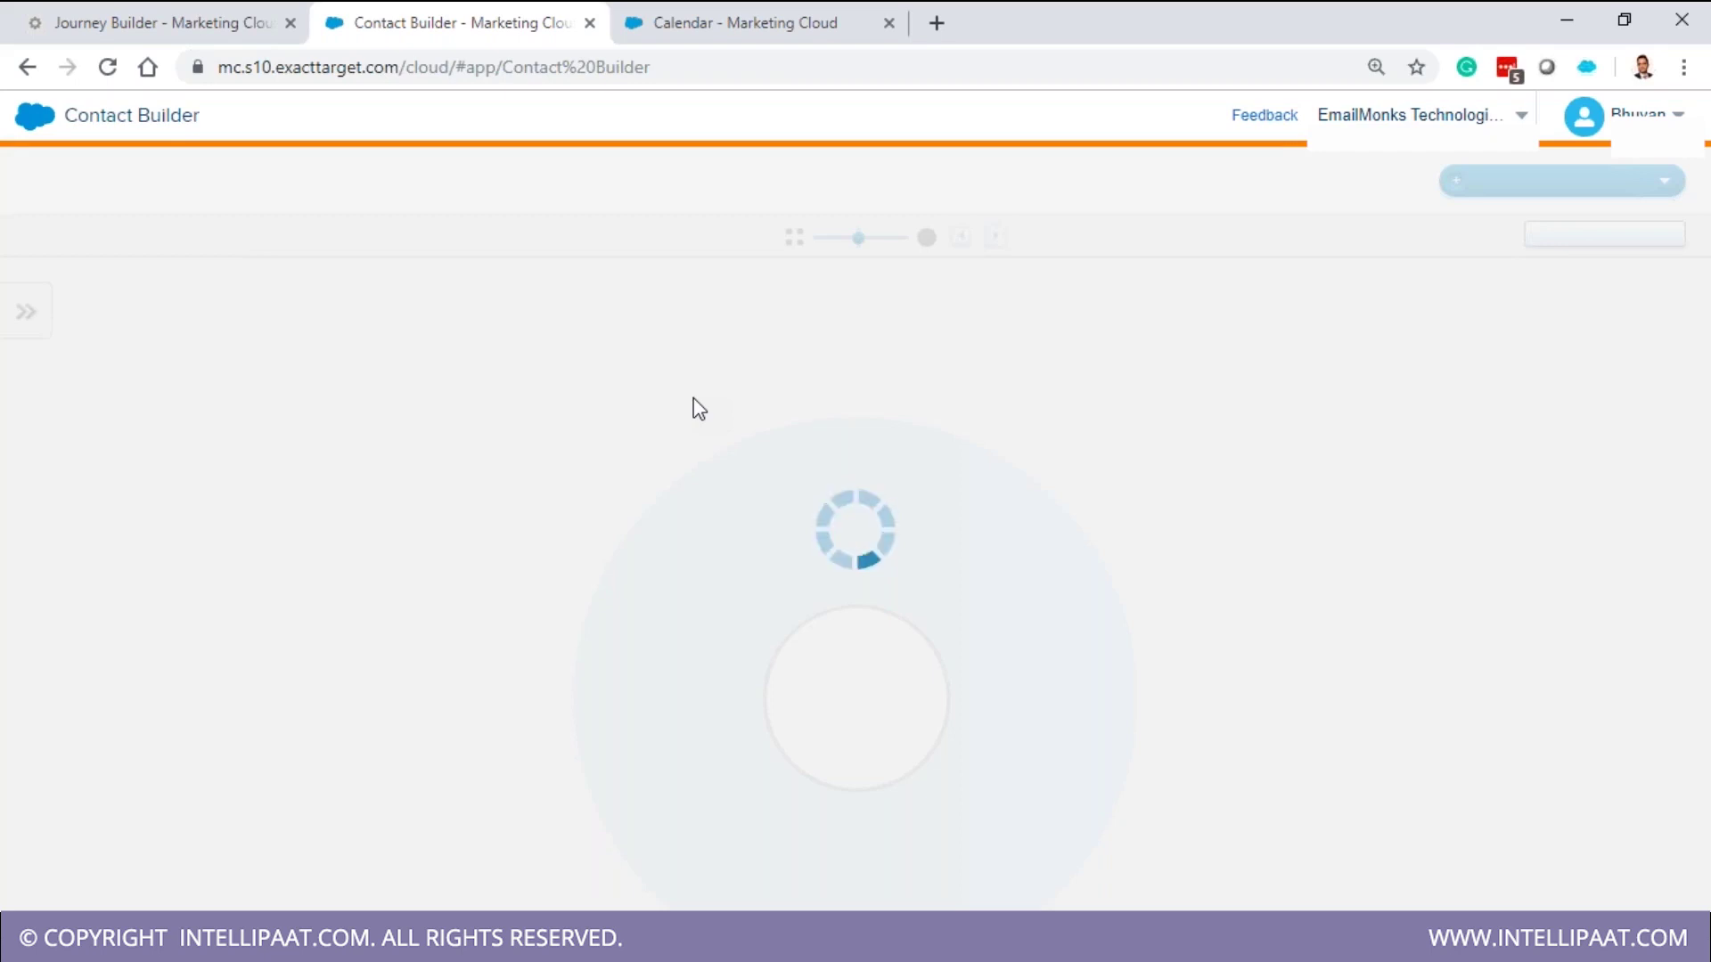
# Reload Contact Builder and open the 'pankaj test attribute grp' node in Data Designer
pyautogui.click(105, 75)
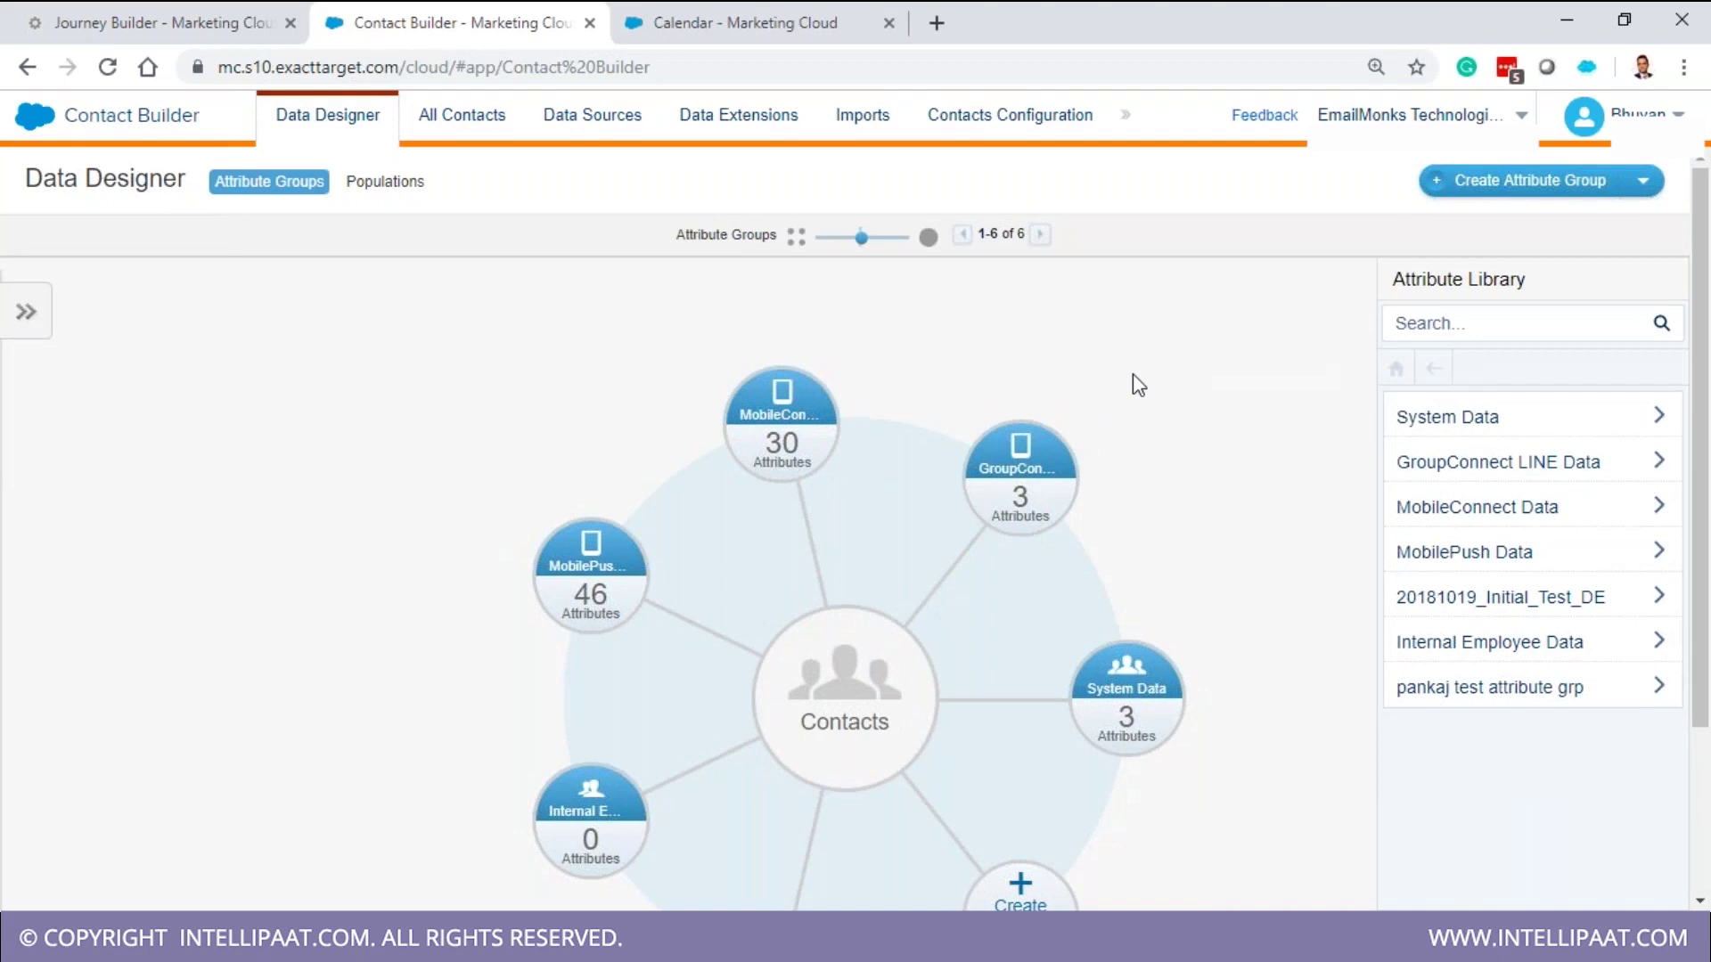
pyautogui.scroll(-2, 1132, 373)
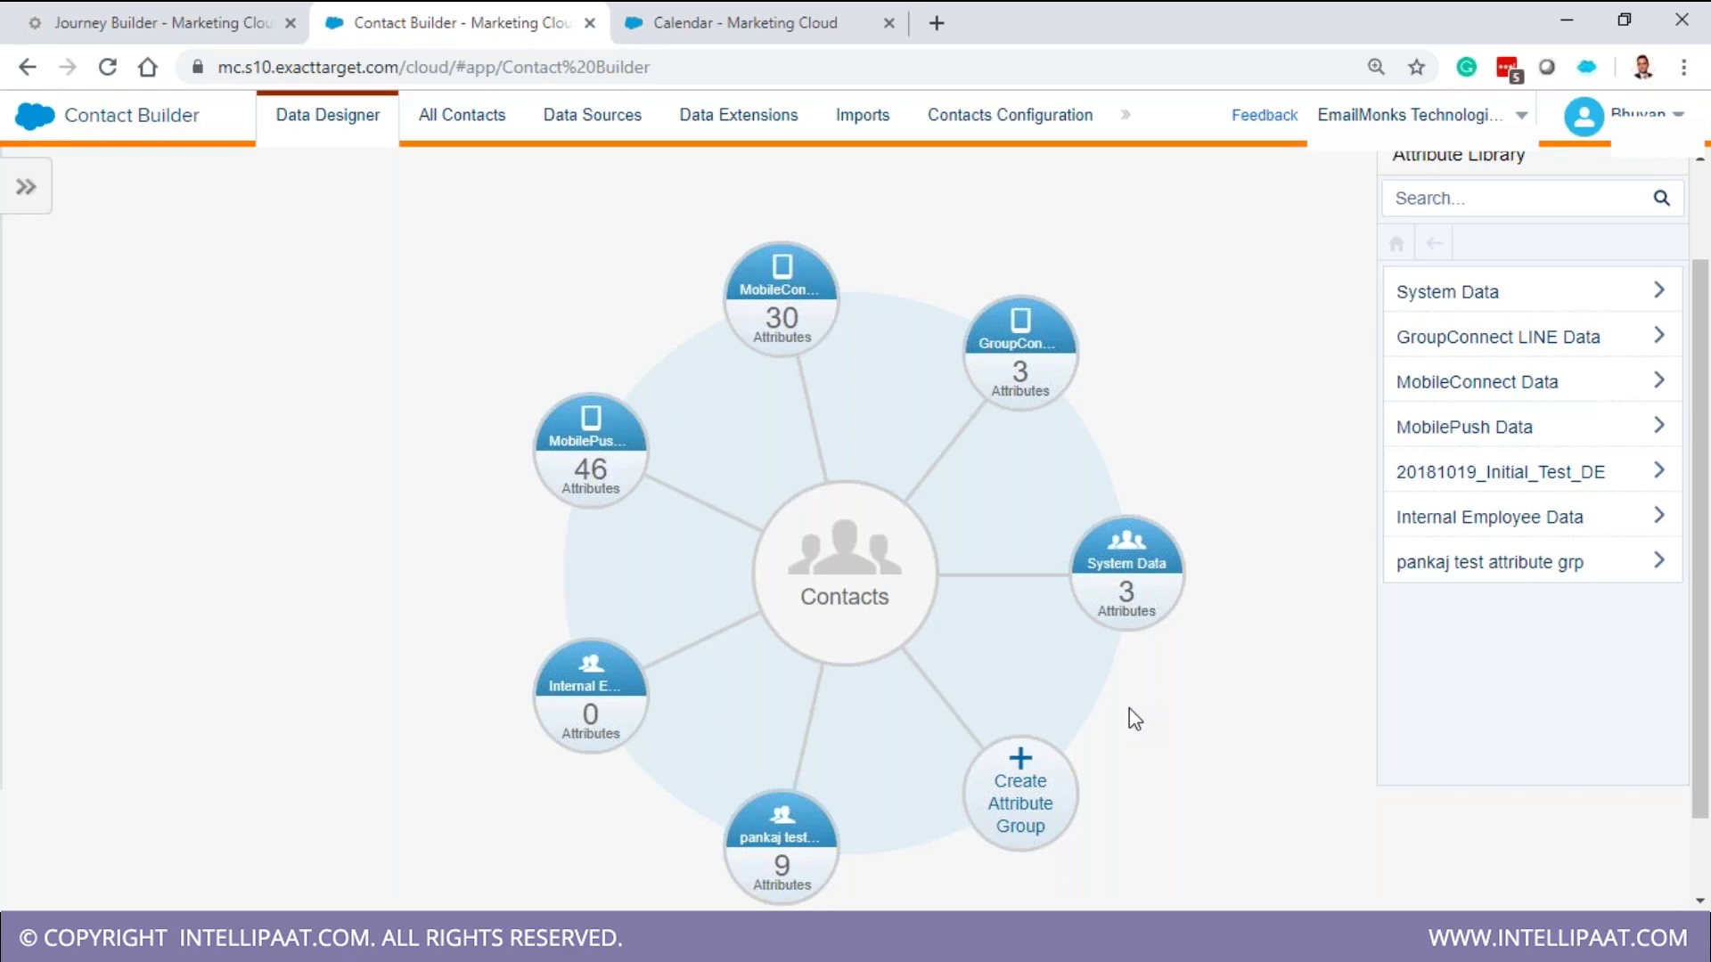
pyautogui.click(801, 863)
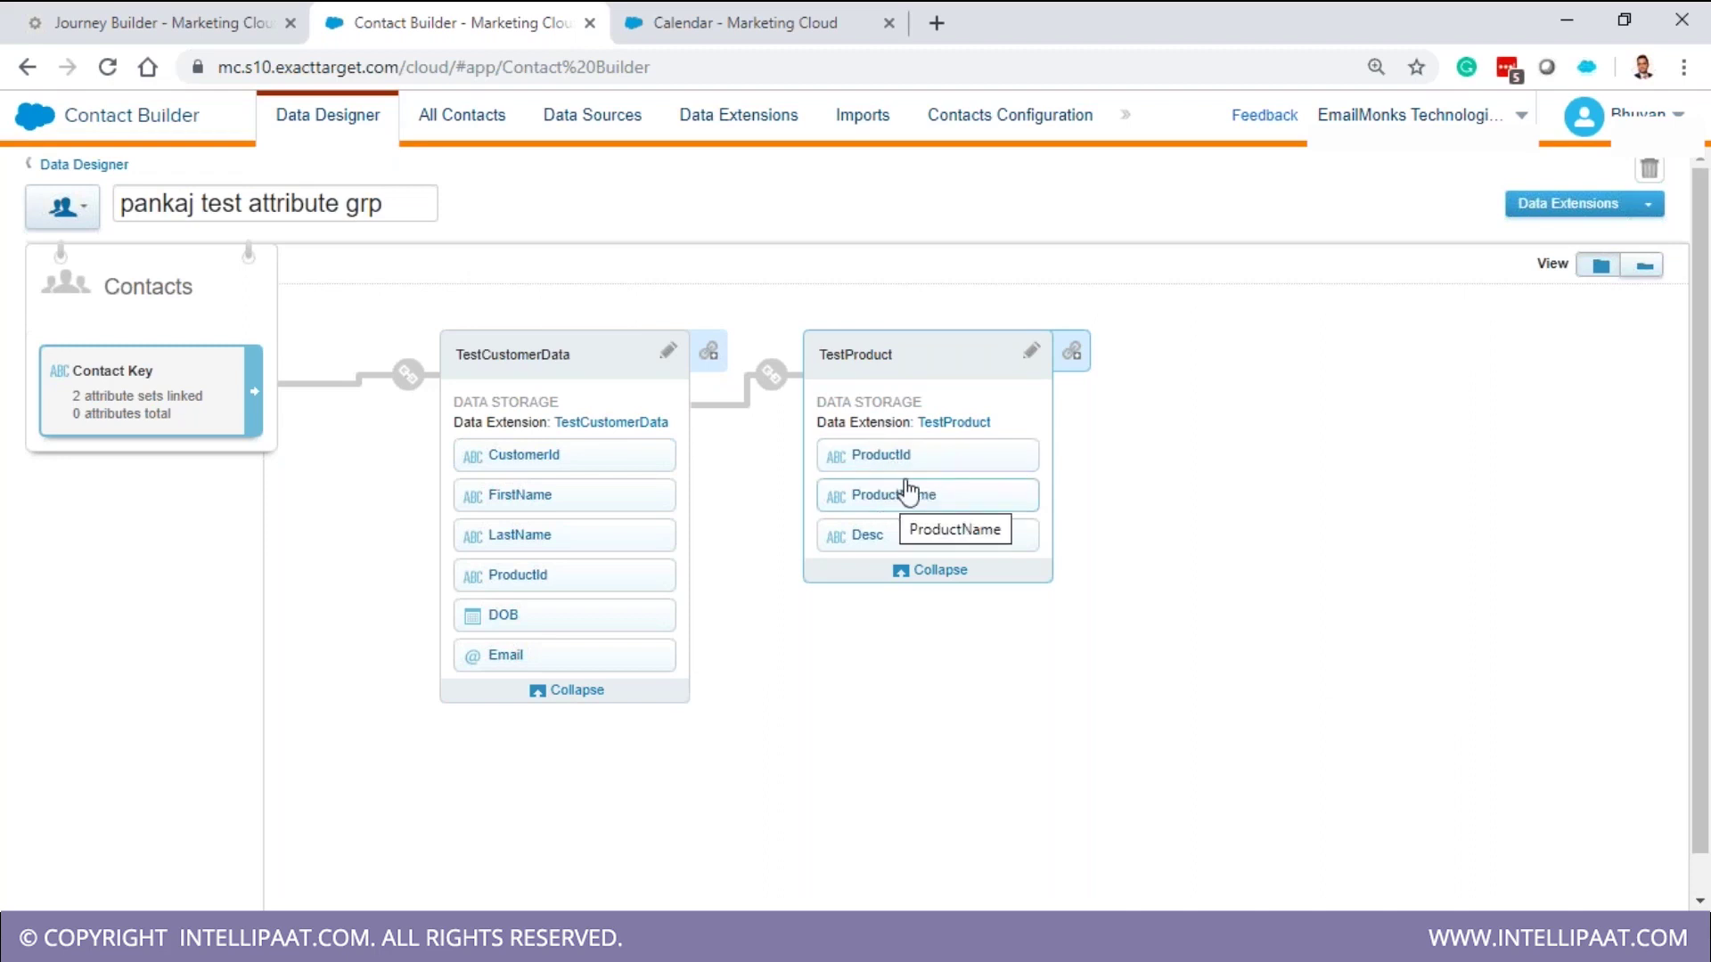
# Browse Contact Data groups in Filter Contacts while checking the Data Designer model
pyautogui.click(199, 22)
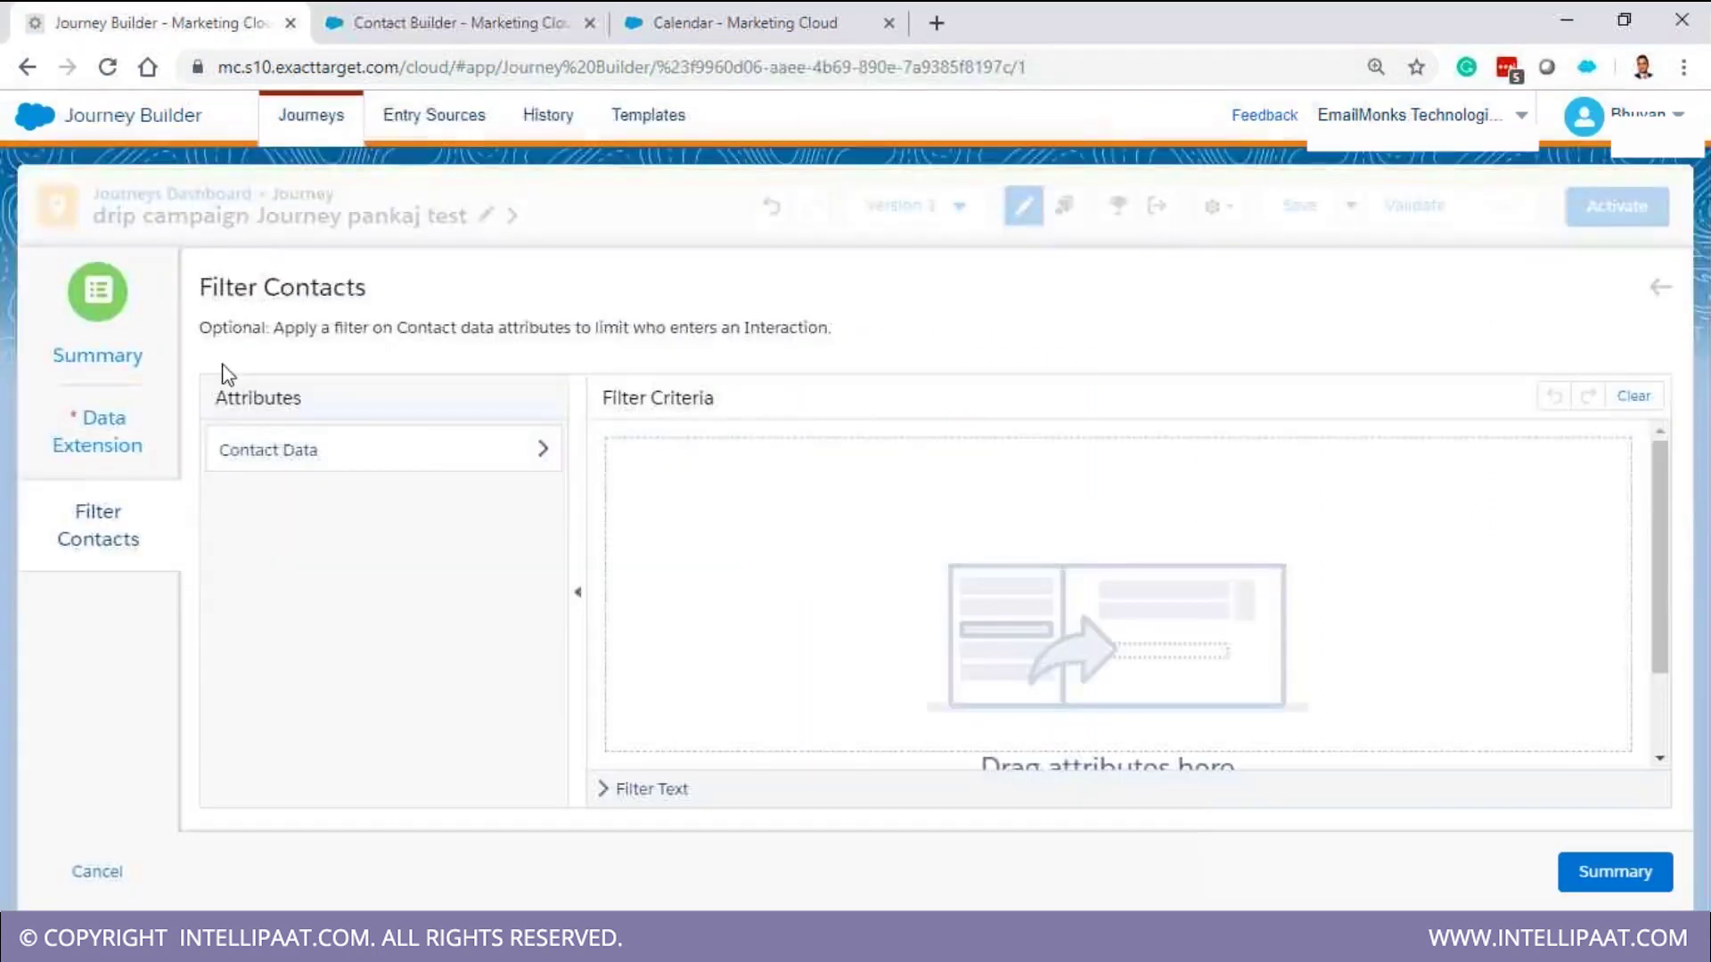
pyautogui.click(297, 462)
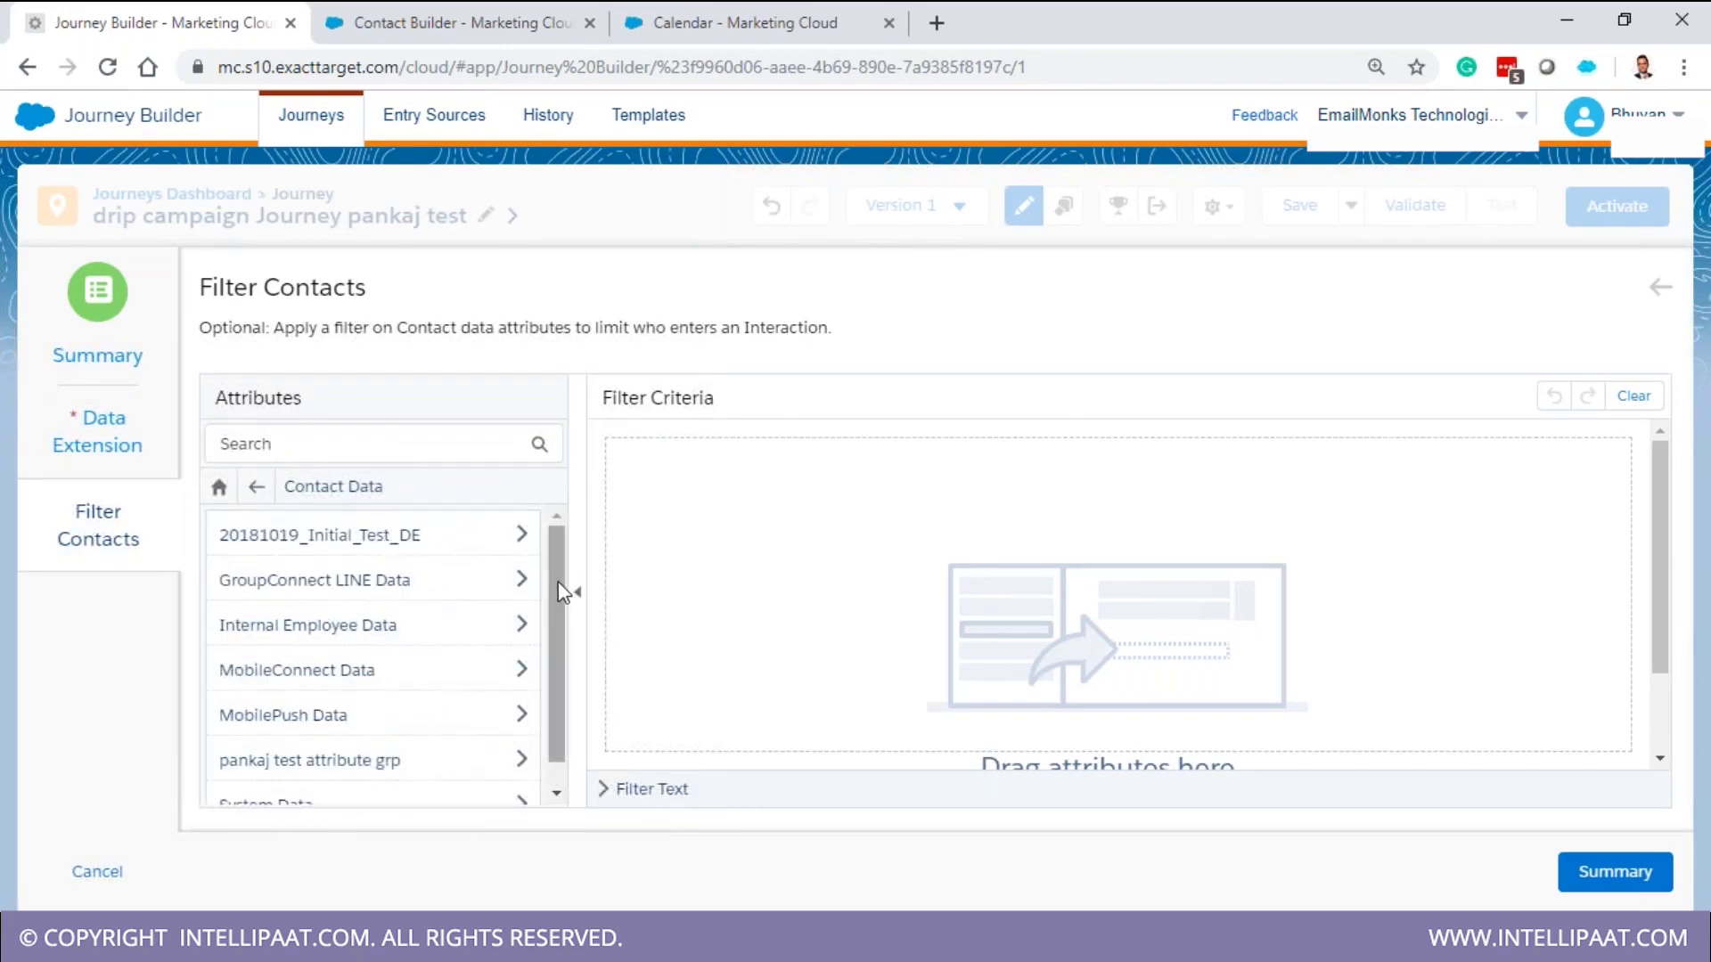
pyautogui.moveTo(561, 592); pyautogui.dragTo(562, 638)
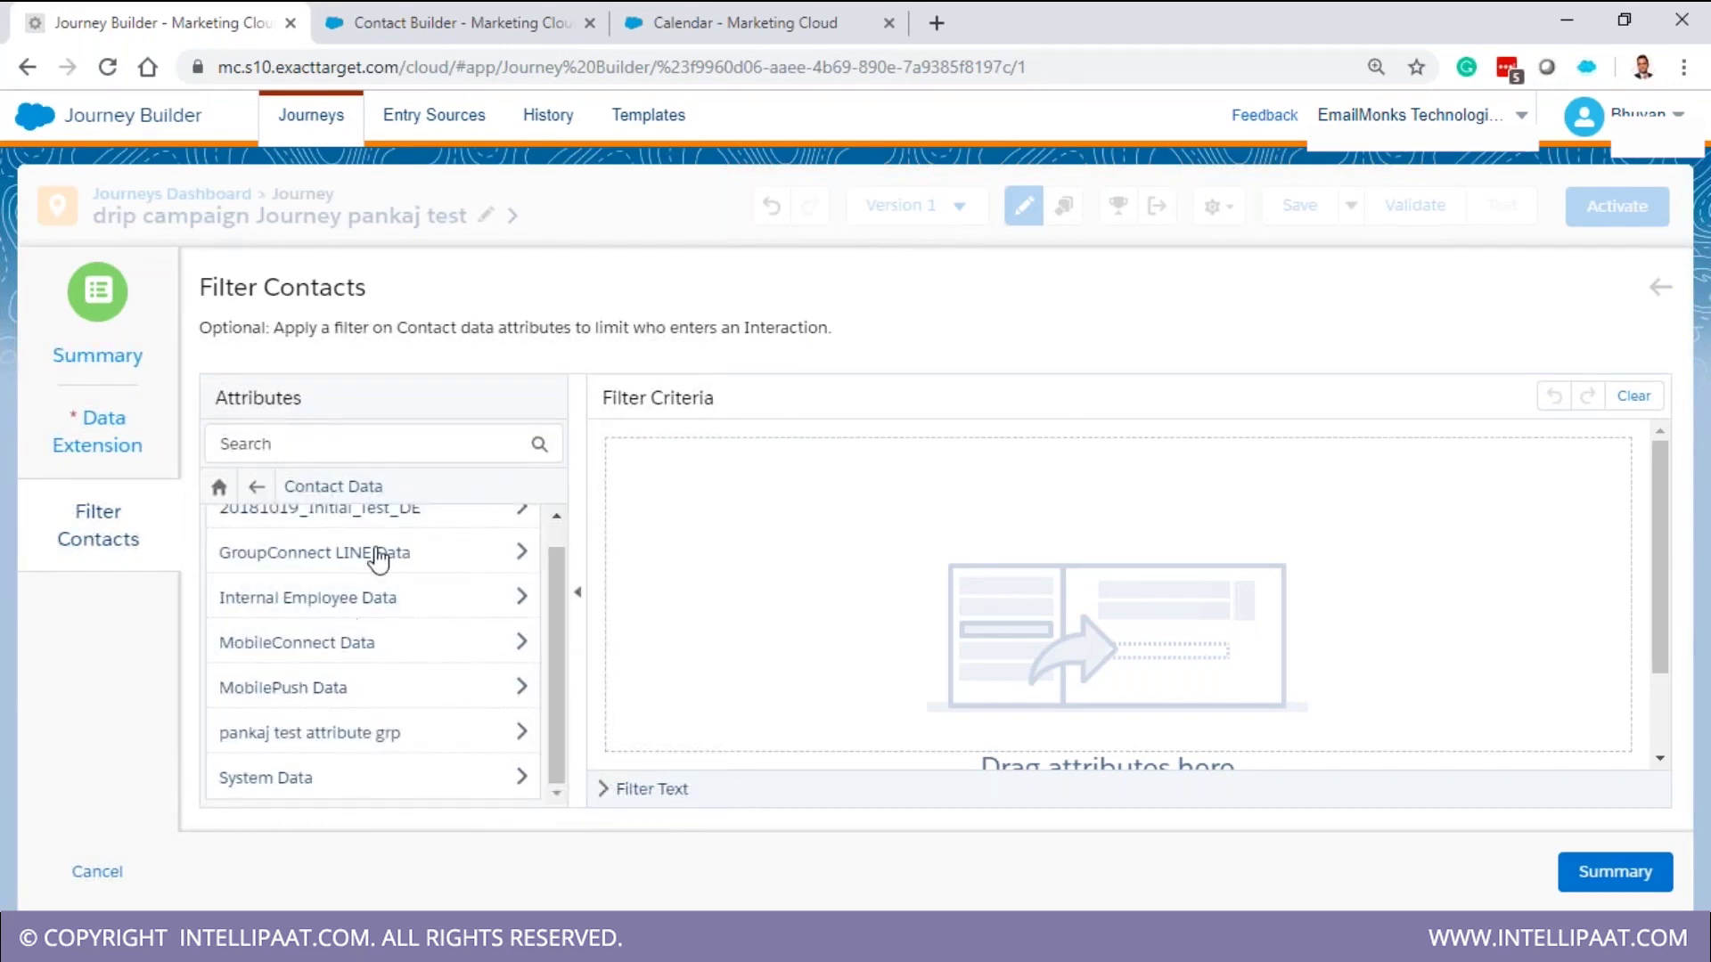
pyautogui.moveTo(565, 592); pyautogui.dragTo(563, 559)
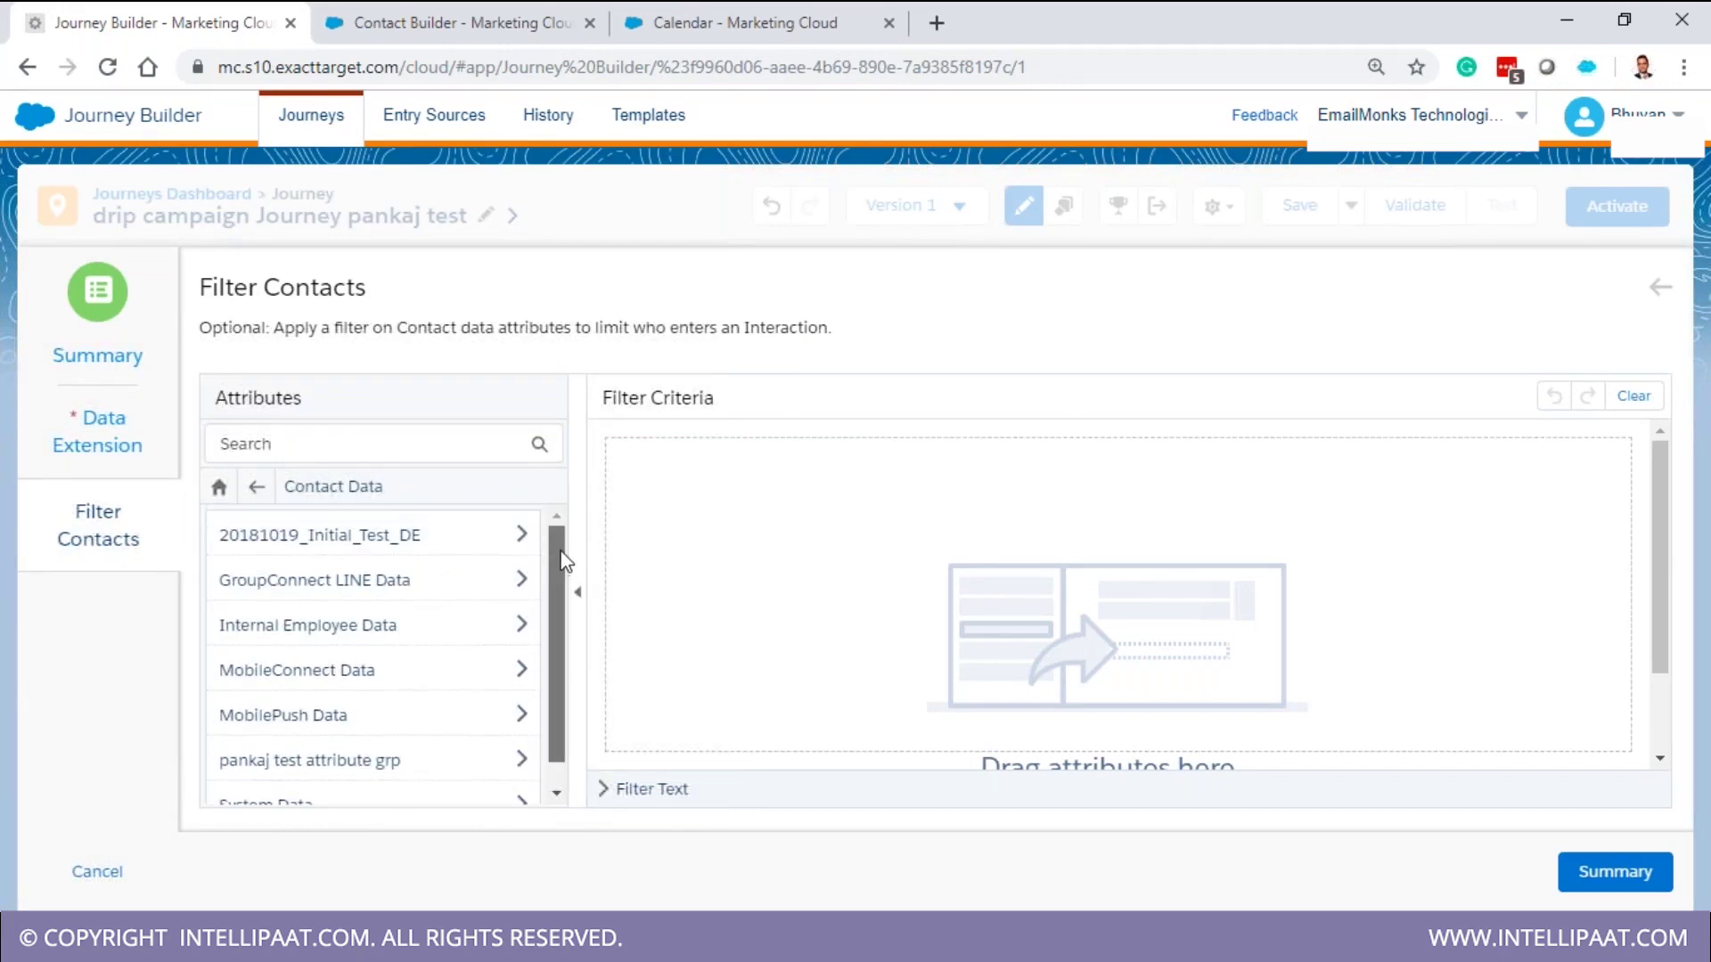
pyautogui.click(543, 18)
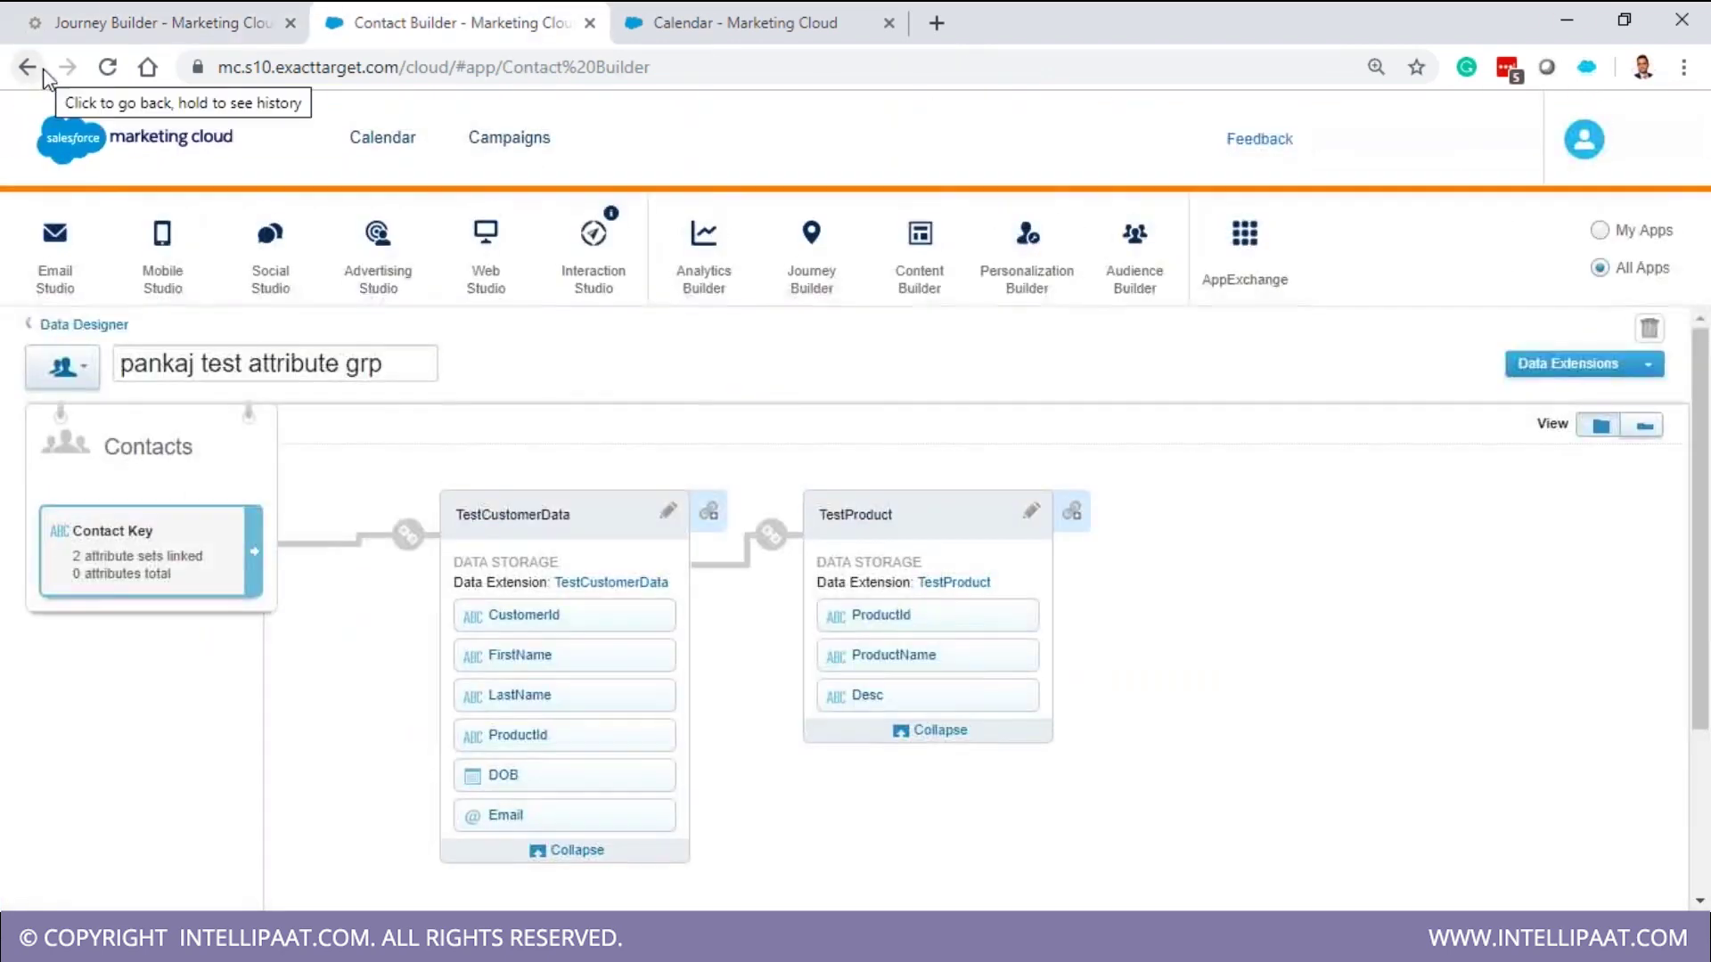
pyautogui.click(26, 67)
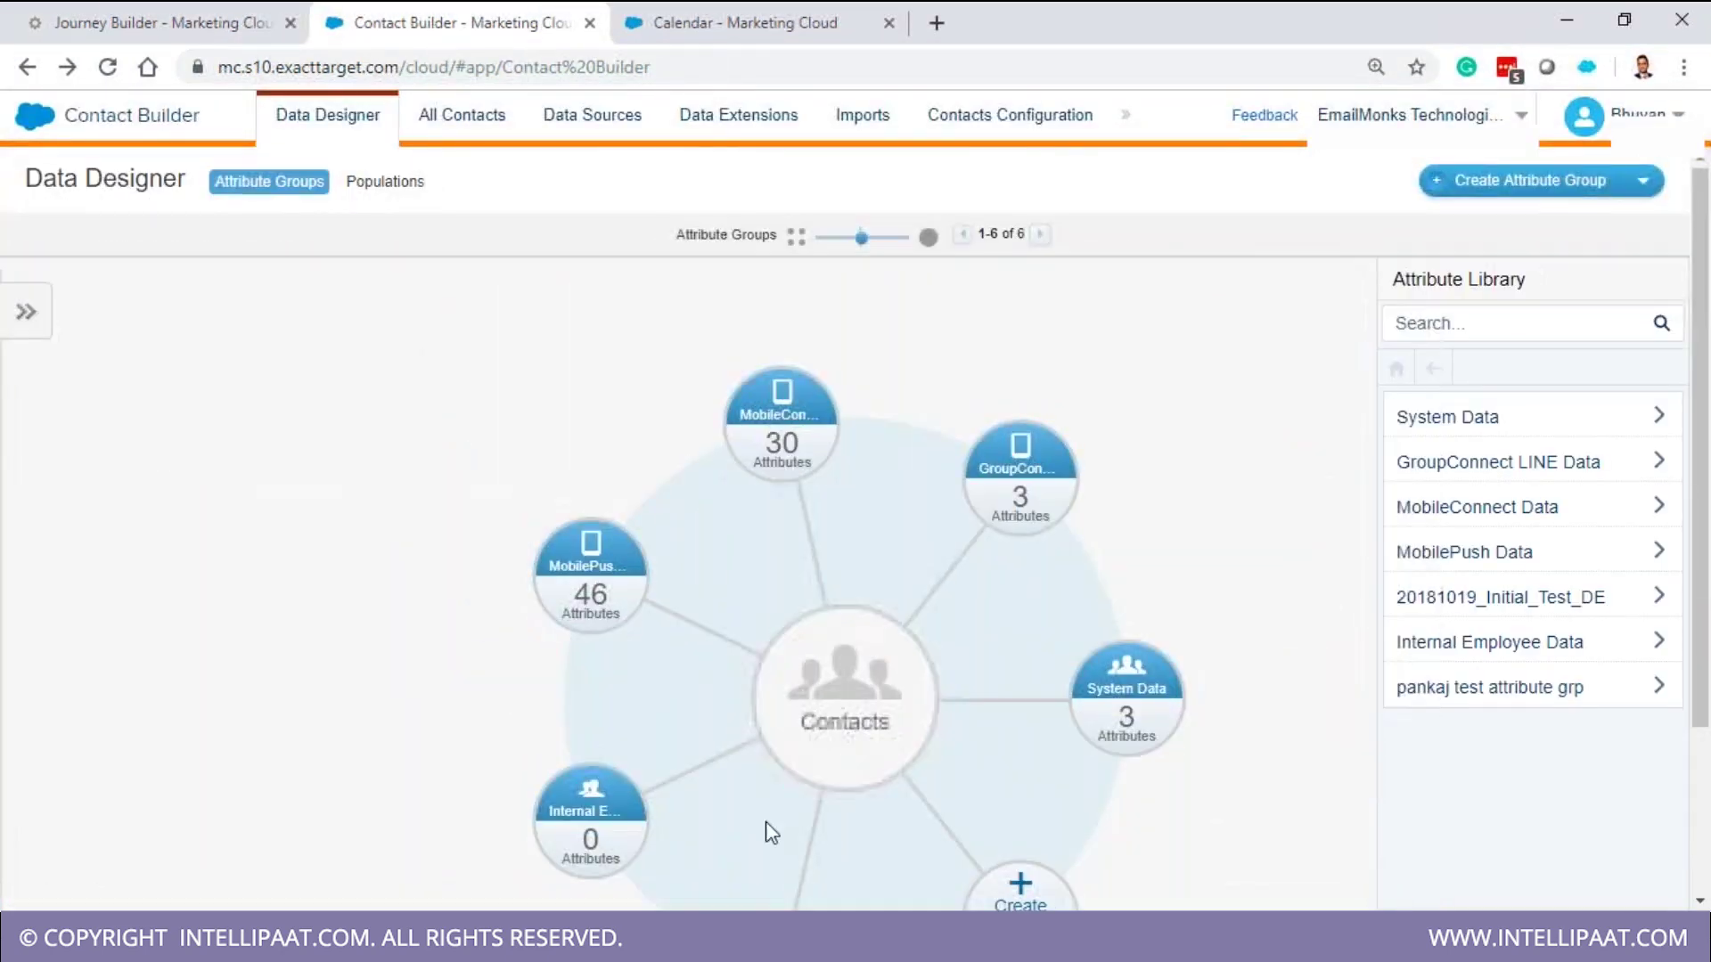
pyautogui.click(243, 16)
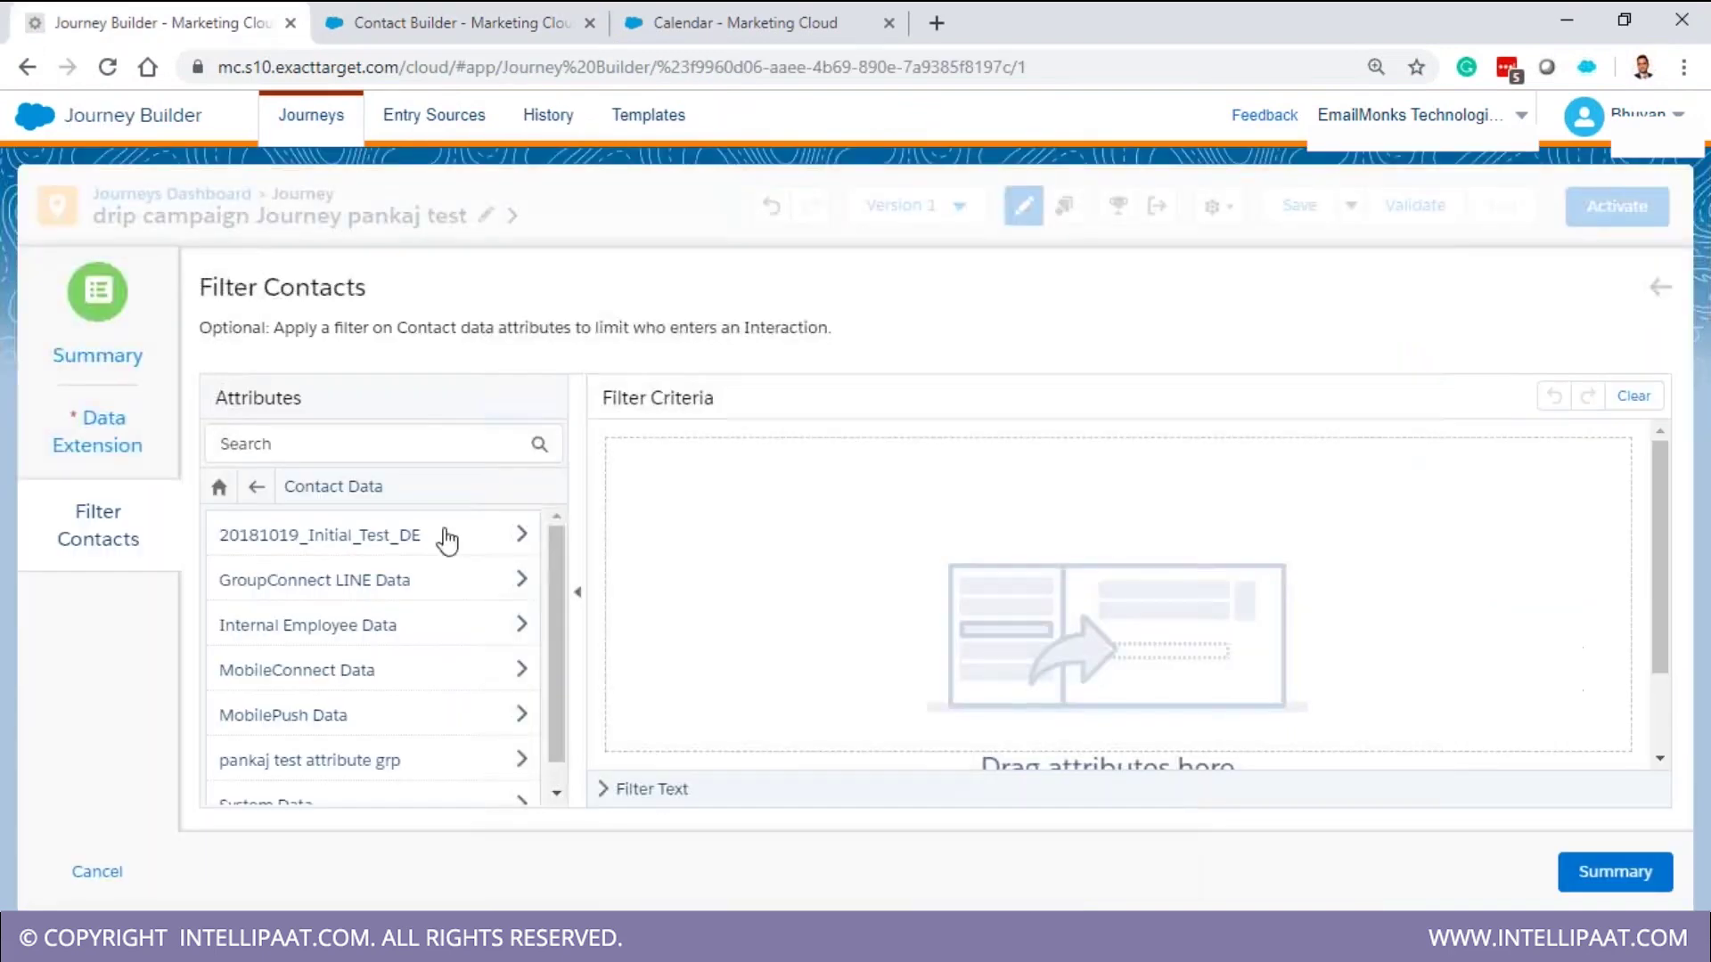
pyautogui.click(435, 25)
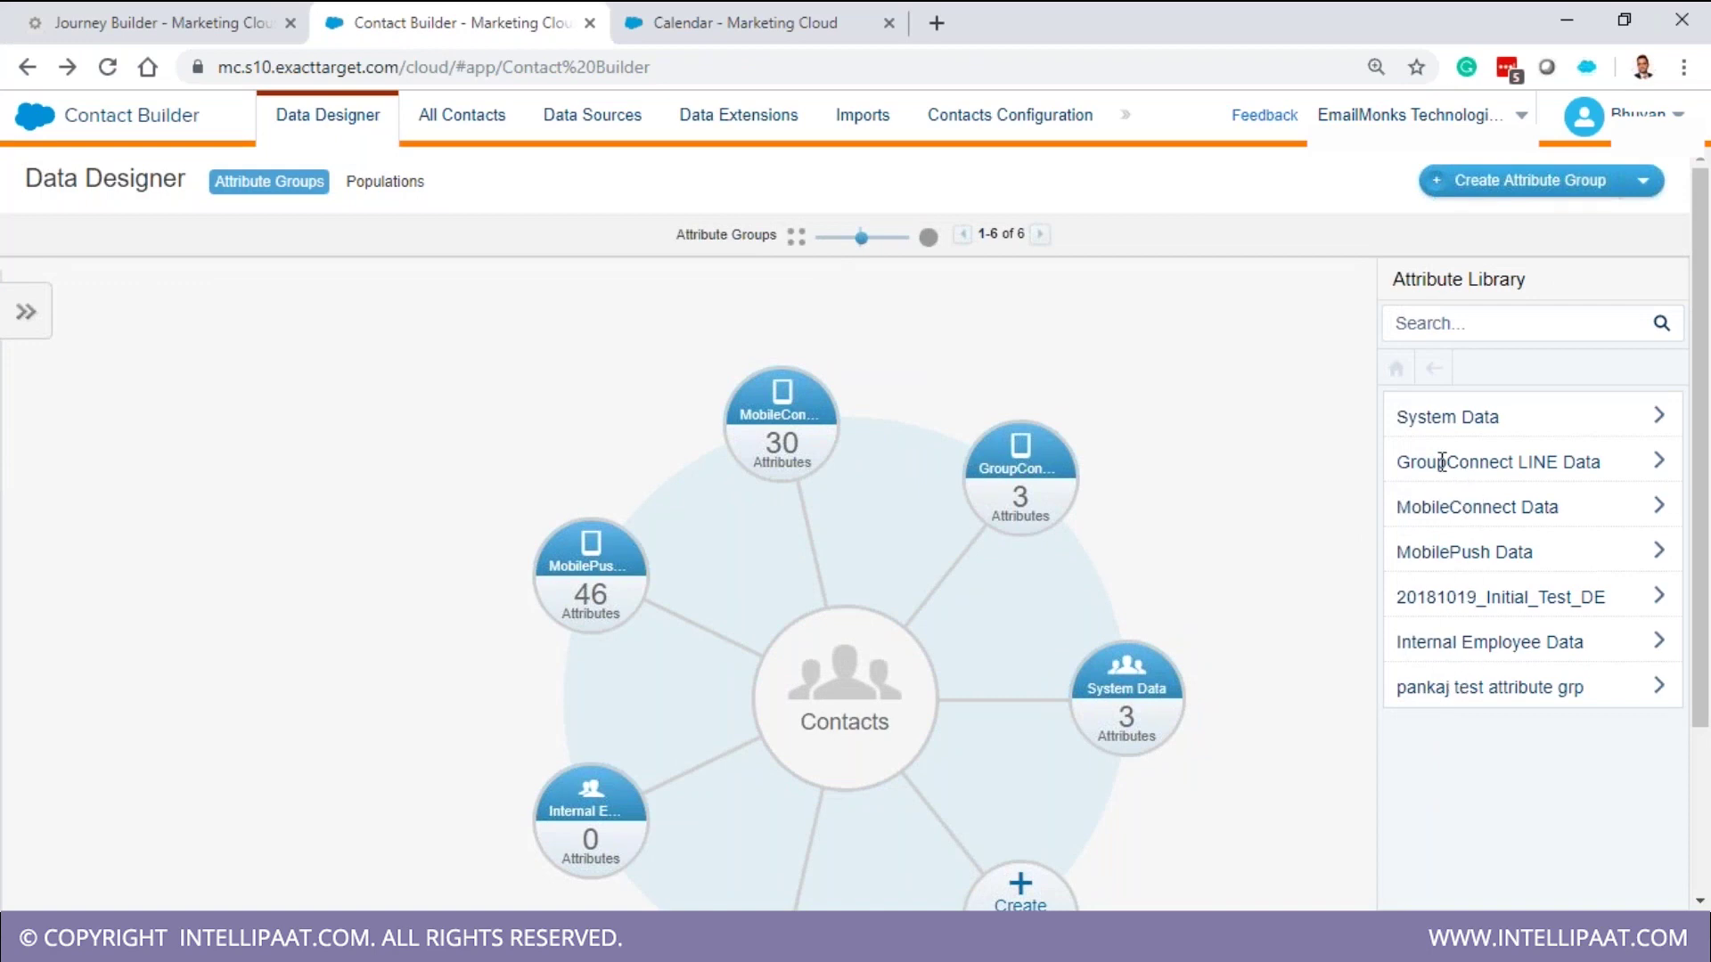
pyautogui.click(82, 18)
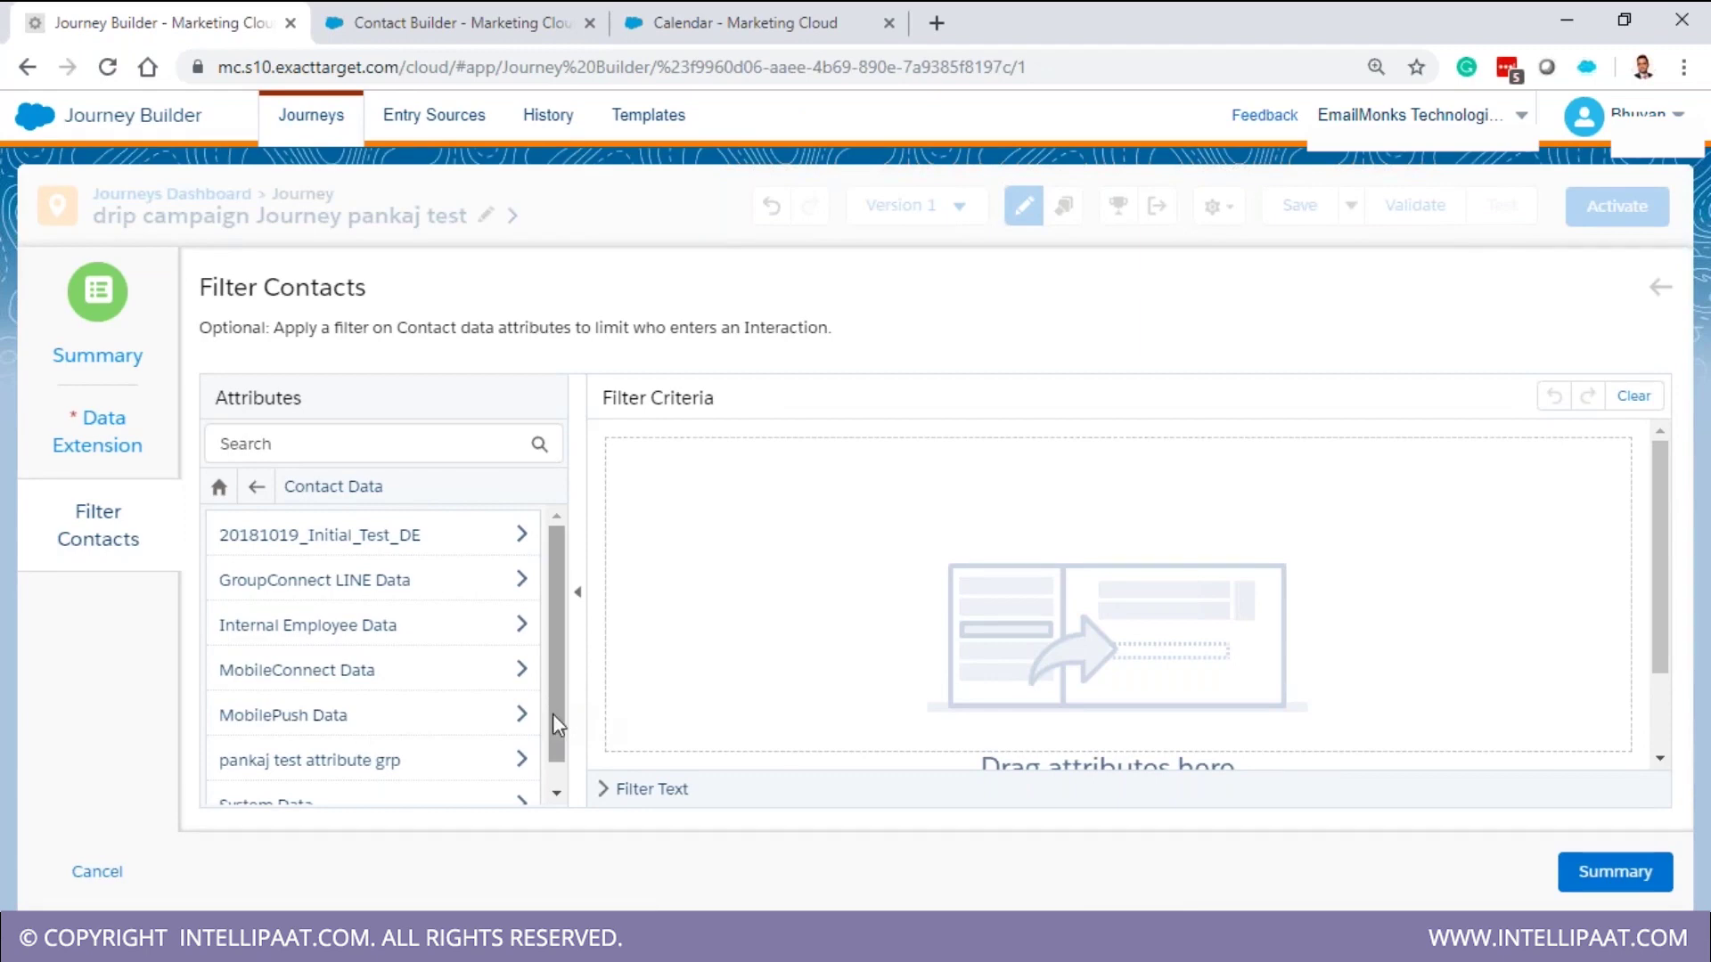
# List TestCustomerData attributes from pankaj test attribute grp, cross-checking TestProduct in Data Designer
pyautogui.scroll(-1, 552, 714)
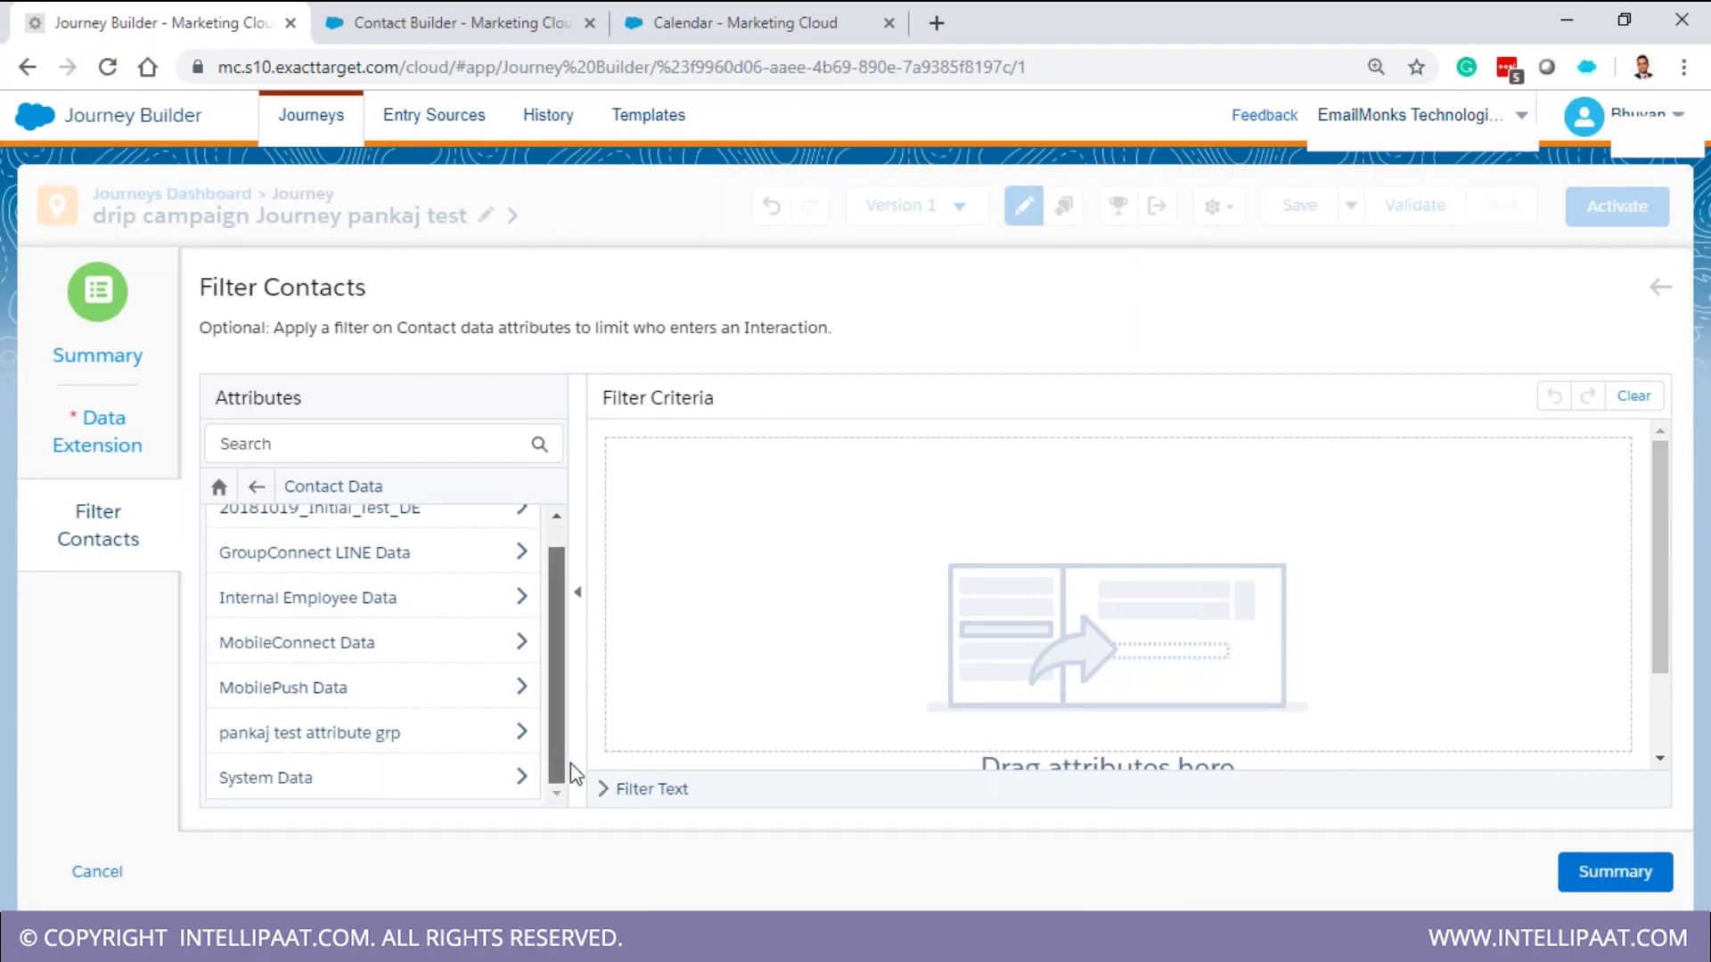
pyautogui.click(388, 741)
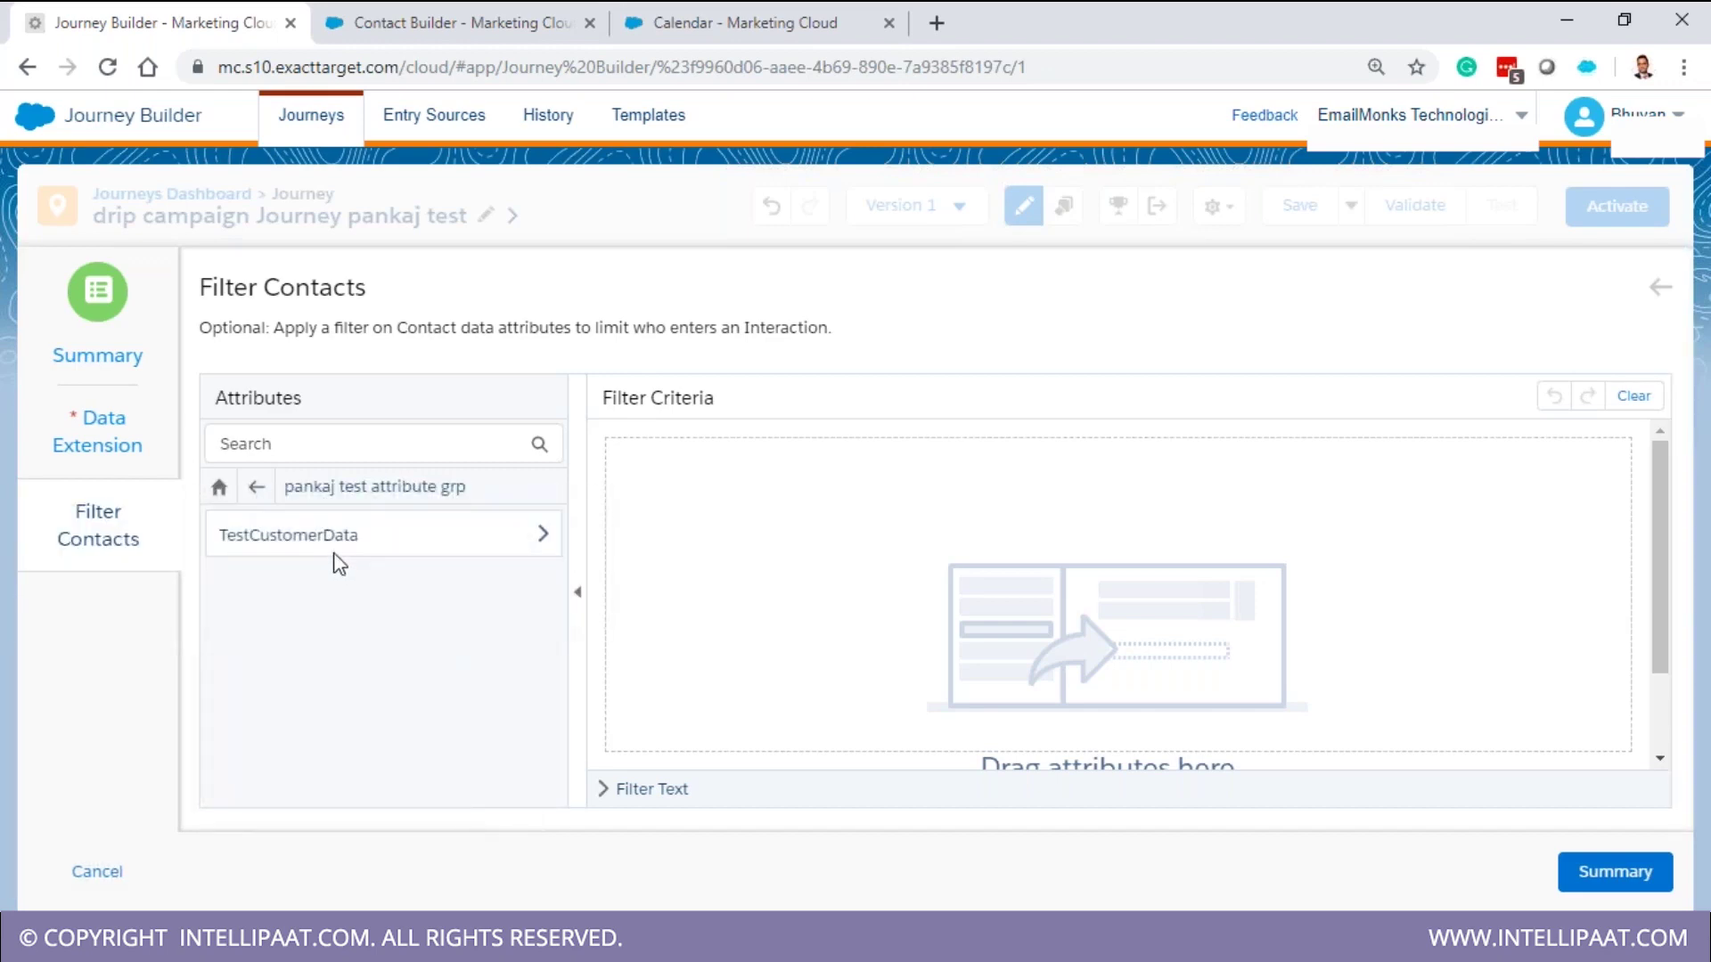
pyautogui.click(339, 548)
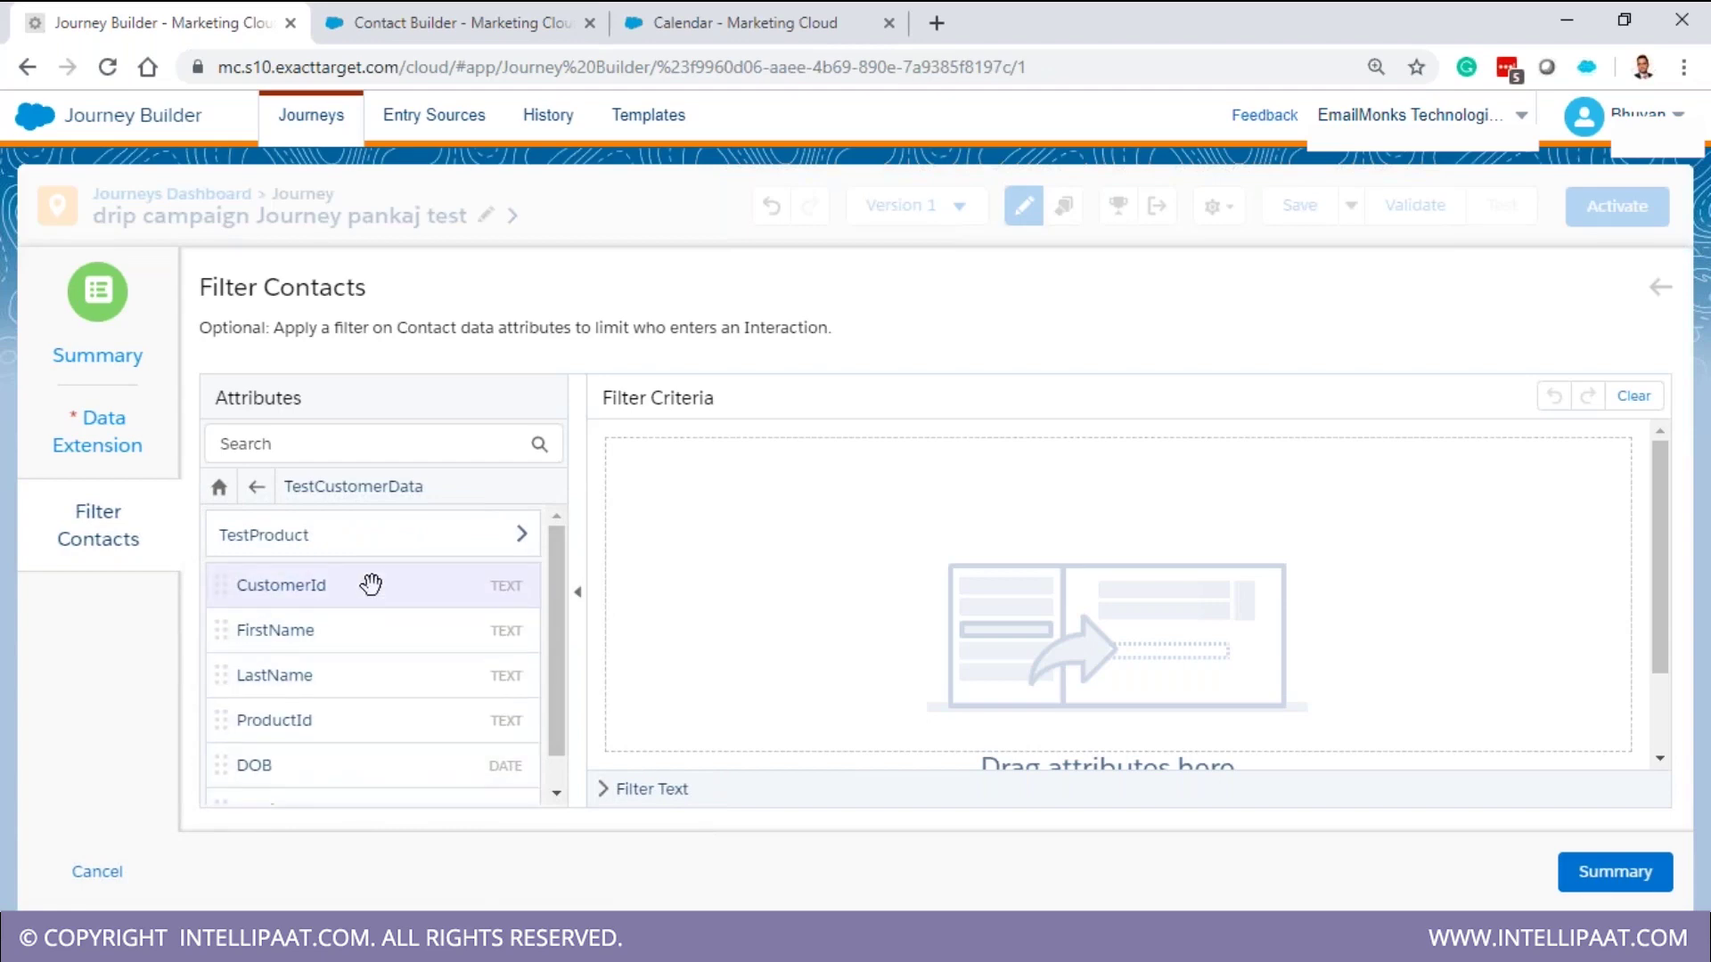
pyautogui.click(405, 21)
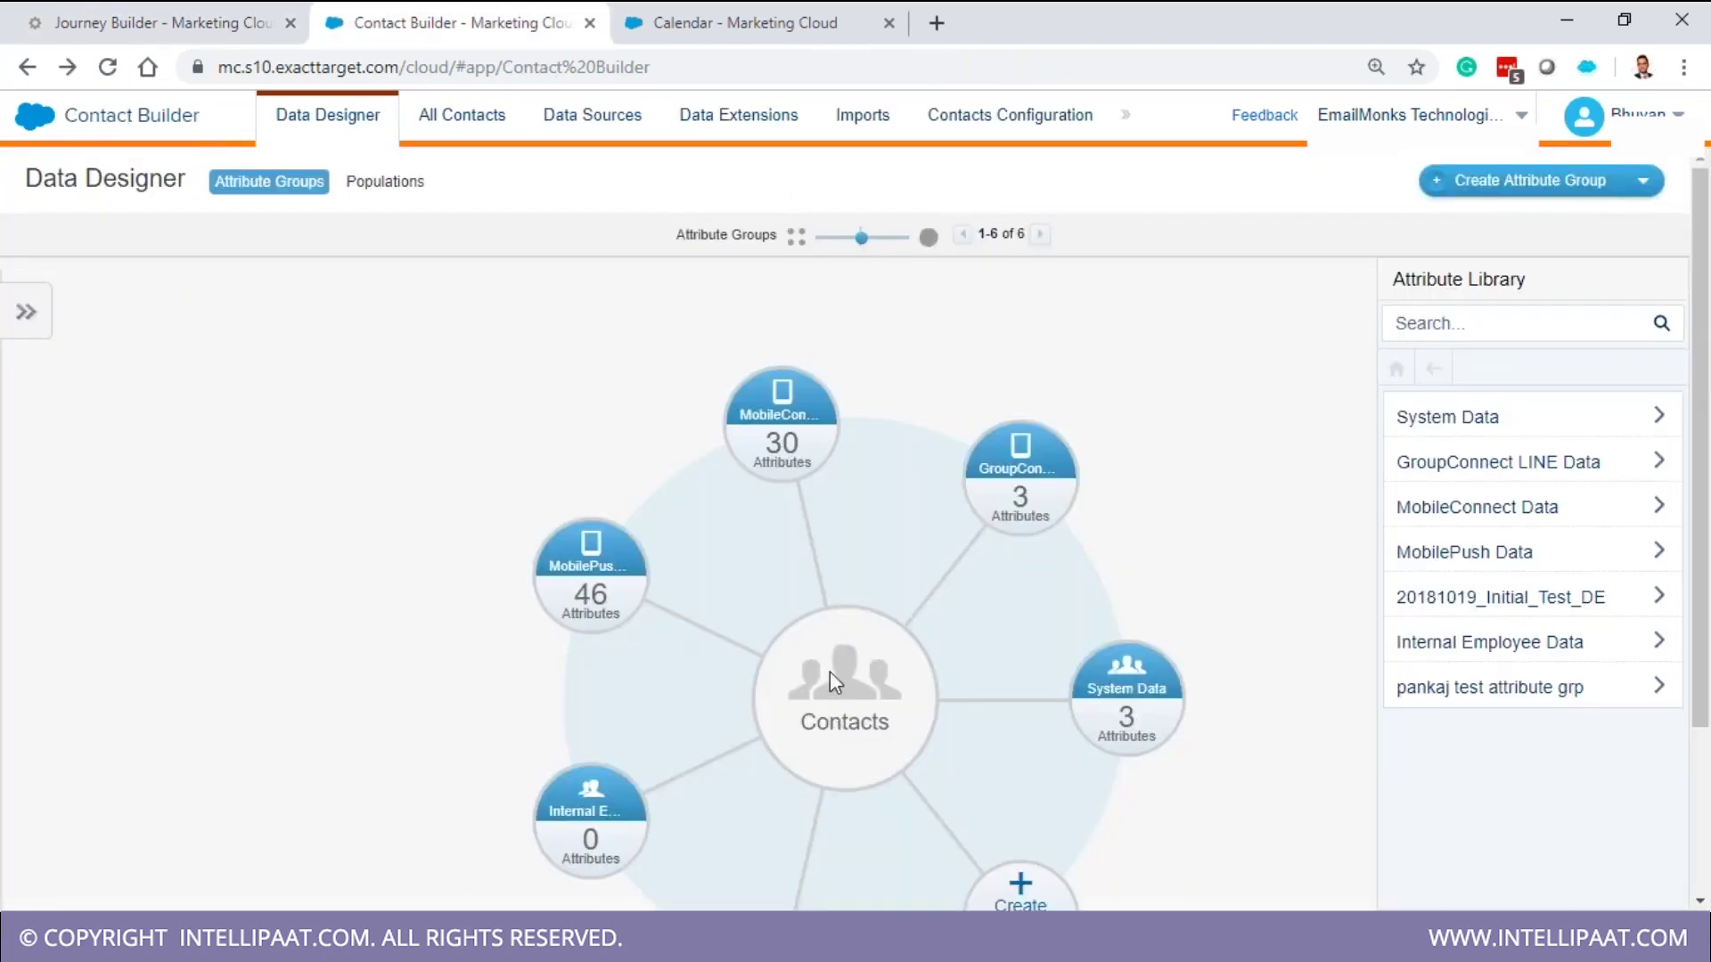
pyautogui.scroll(-3, 830, 677)
pyautogui.click(740, 748)
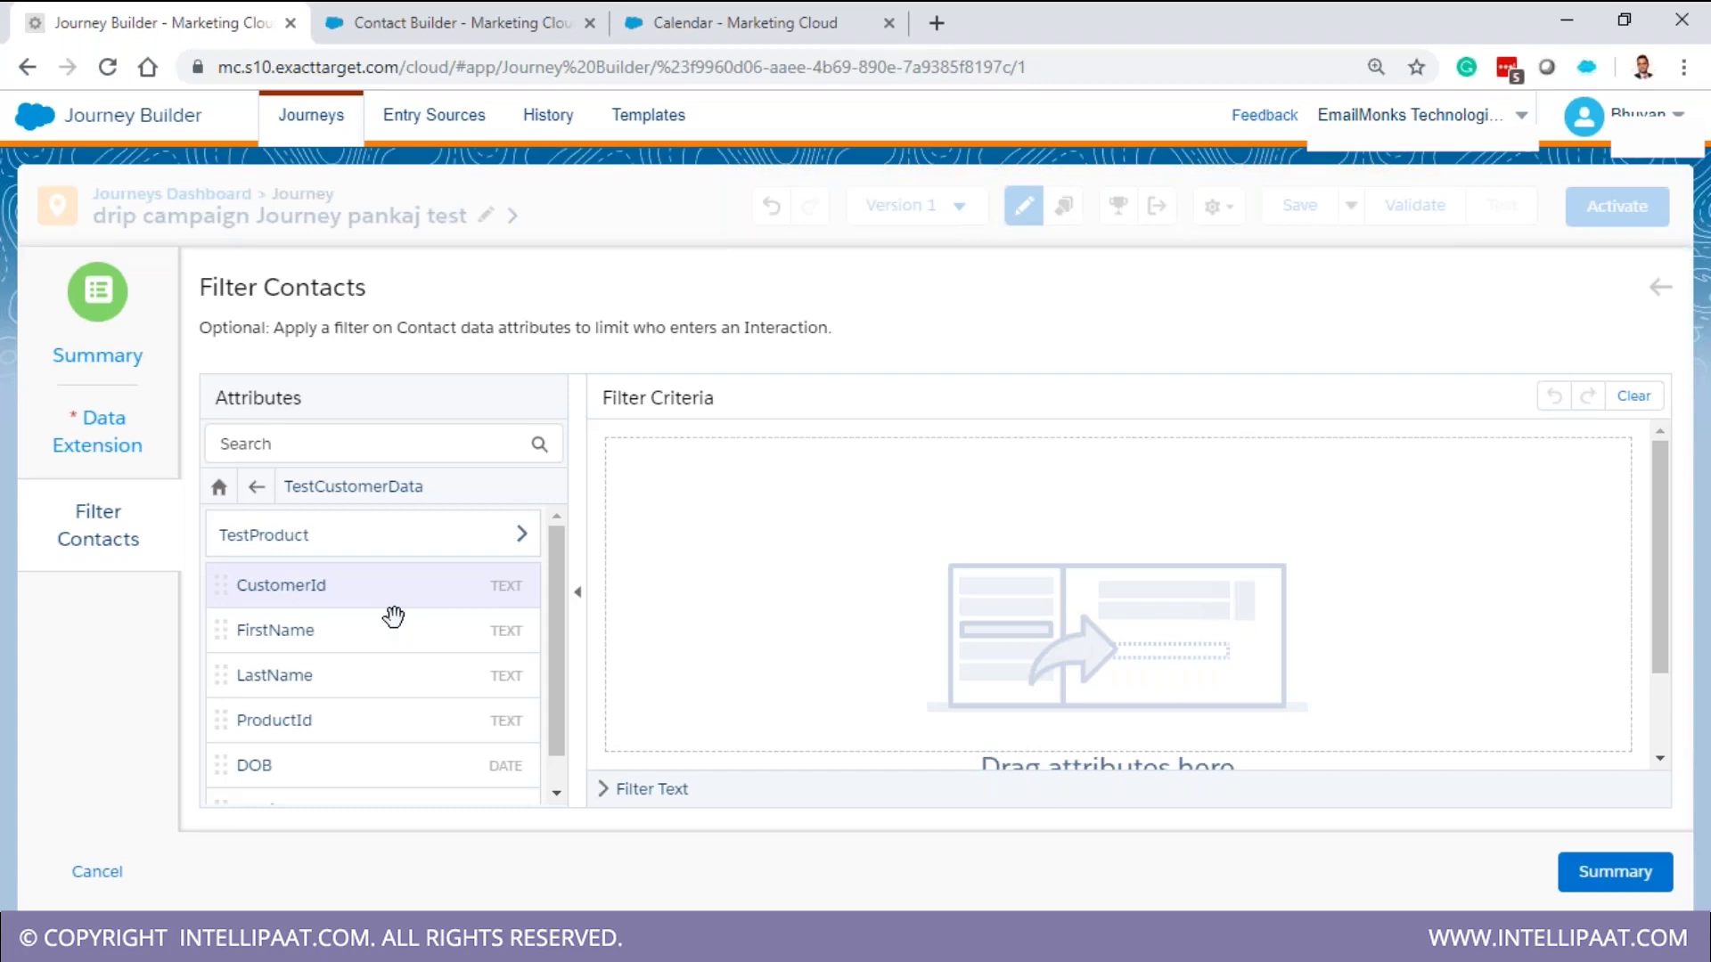
pyautogui.click(416, 534)
pyautogui.click(257, 487)
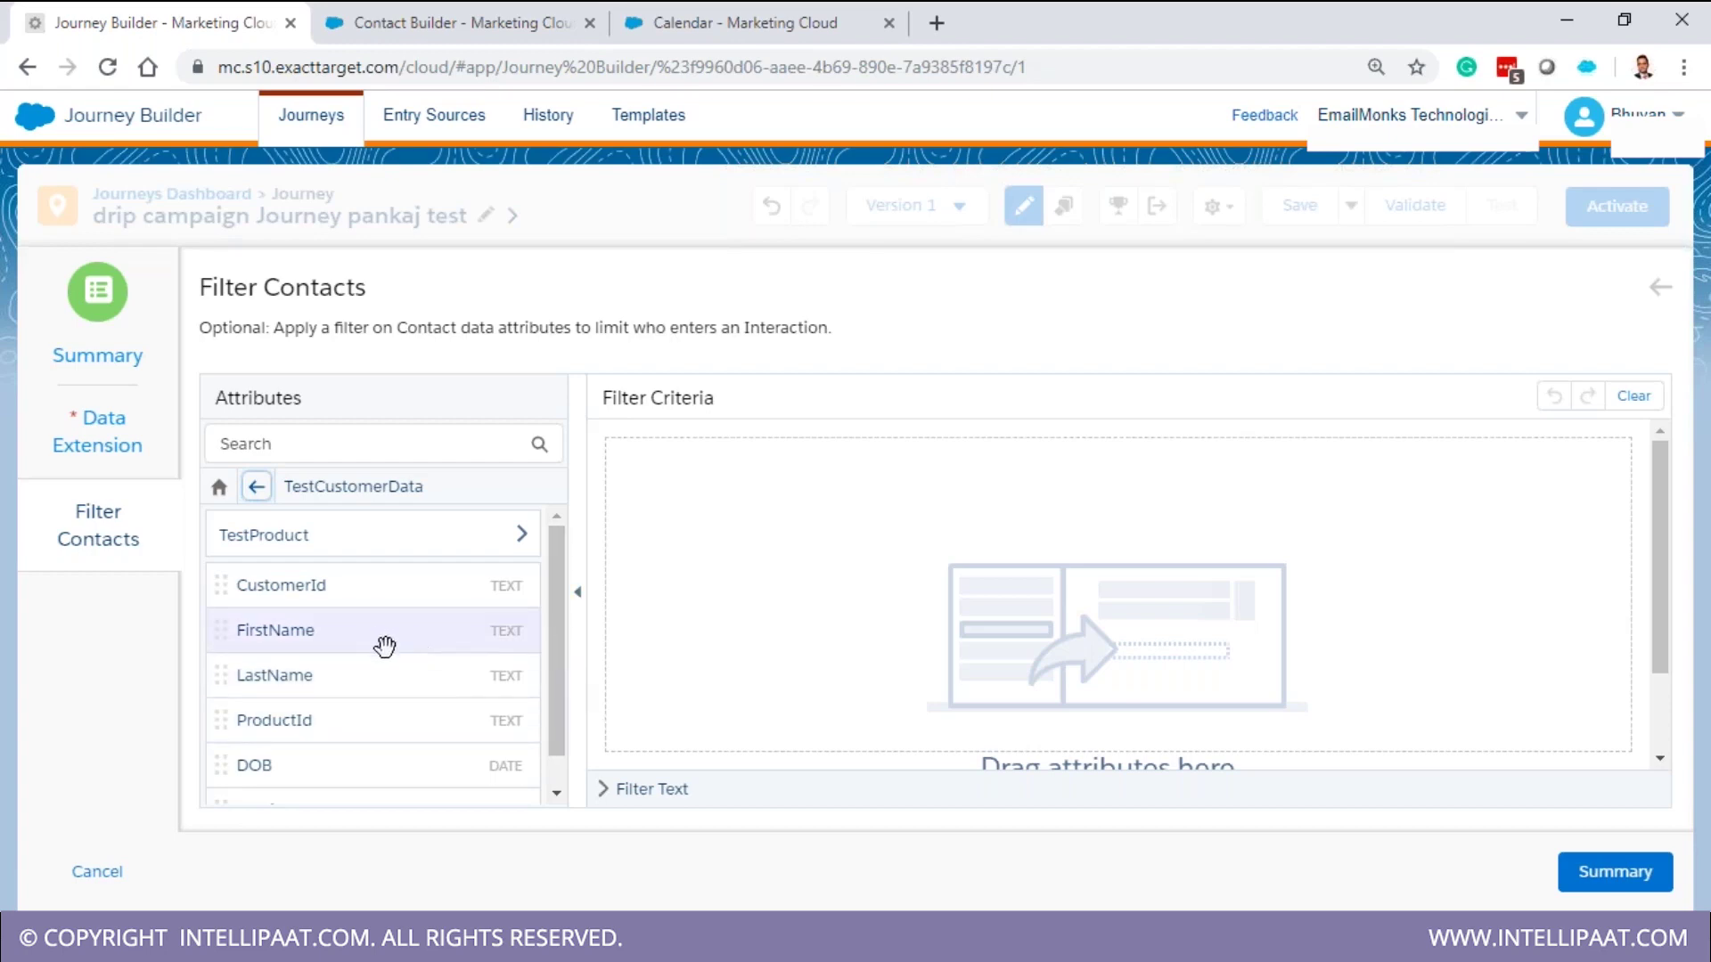
pyautogui.scroll(-1, 401, 684)
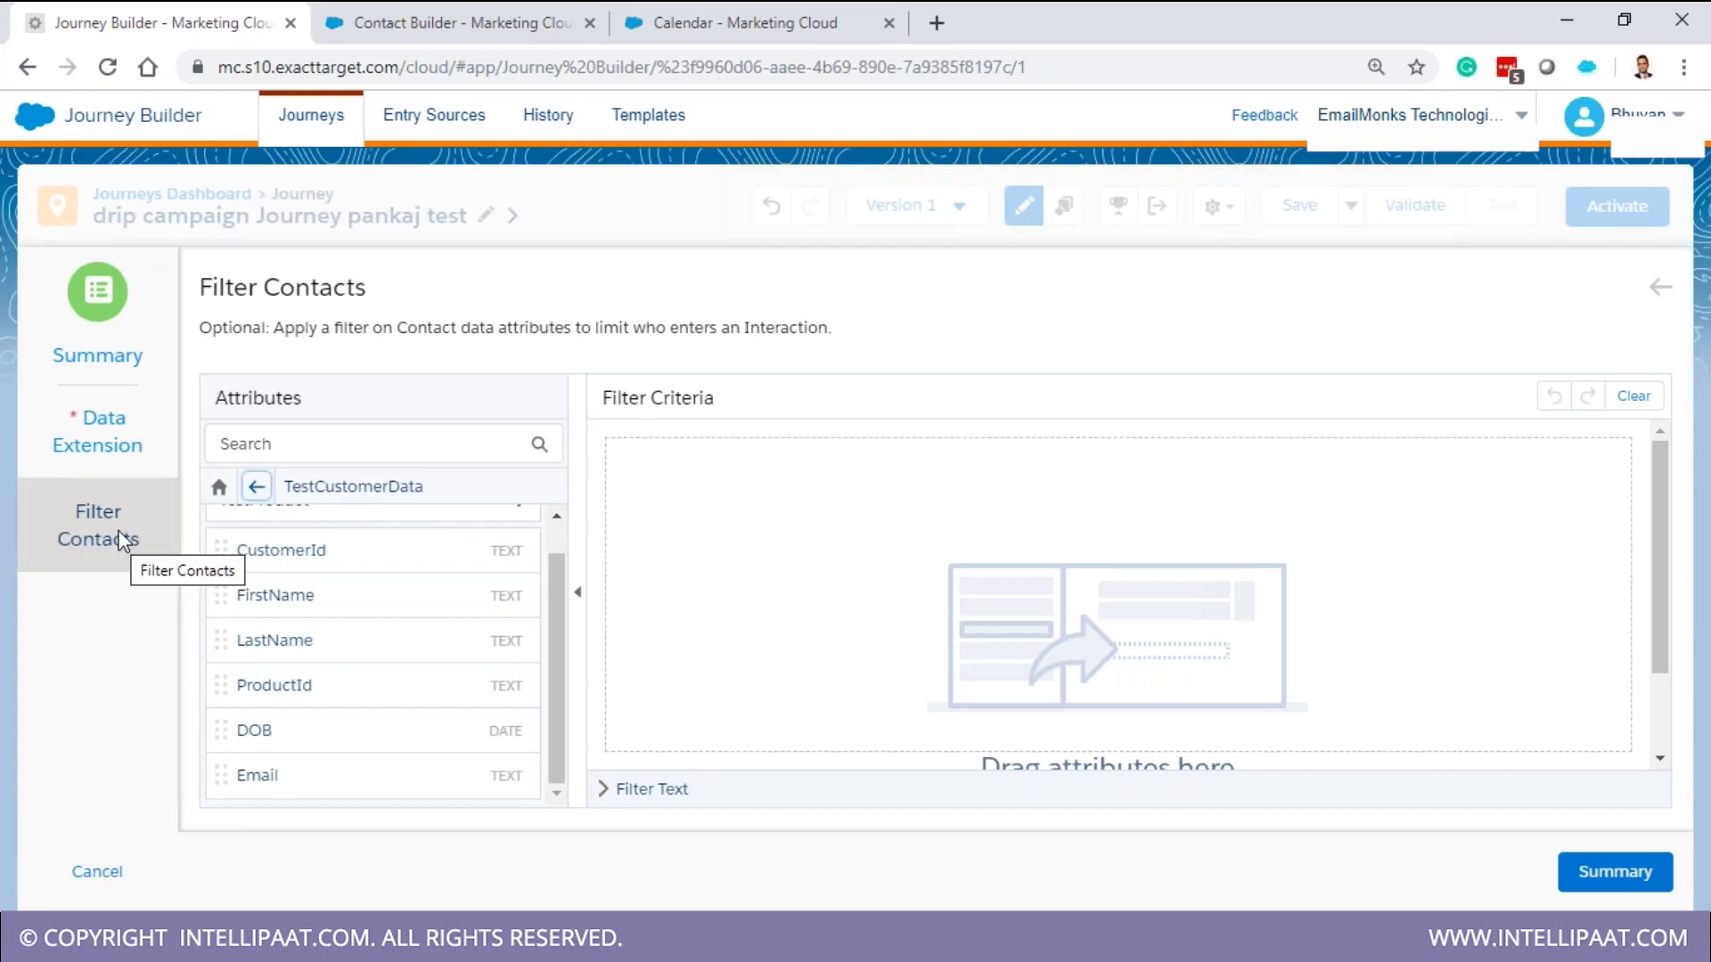
# Add DOB to the filter criteria with the 'is before' operator
pyautogui.moveTo(378, 745); pyautogui.dragTo(817, 691)
pyautogui.moveTo(347, 720); pyautogui.dragTo(1168, 585)
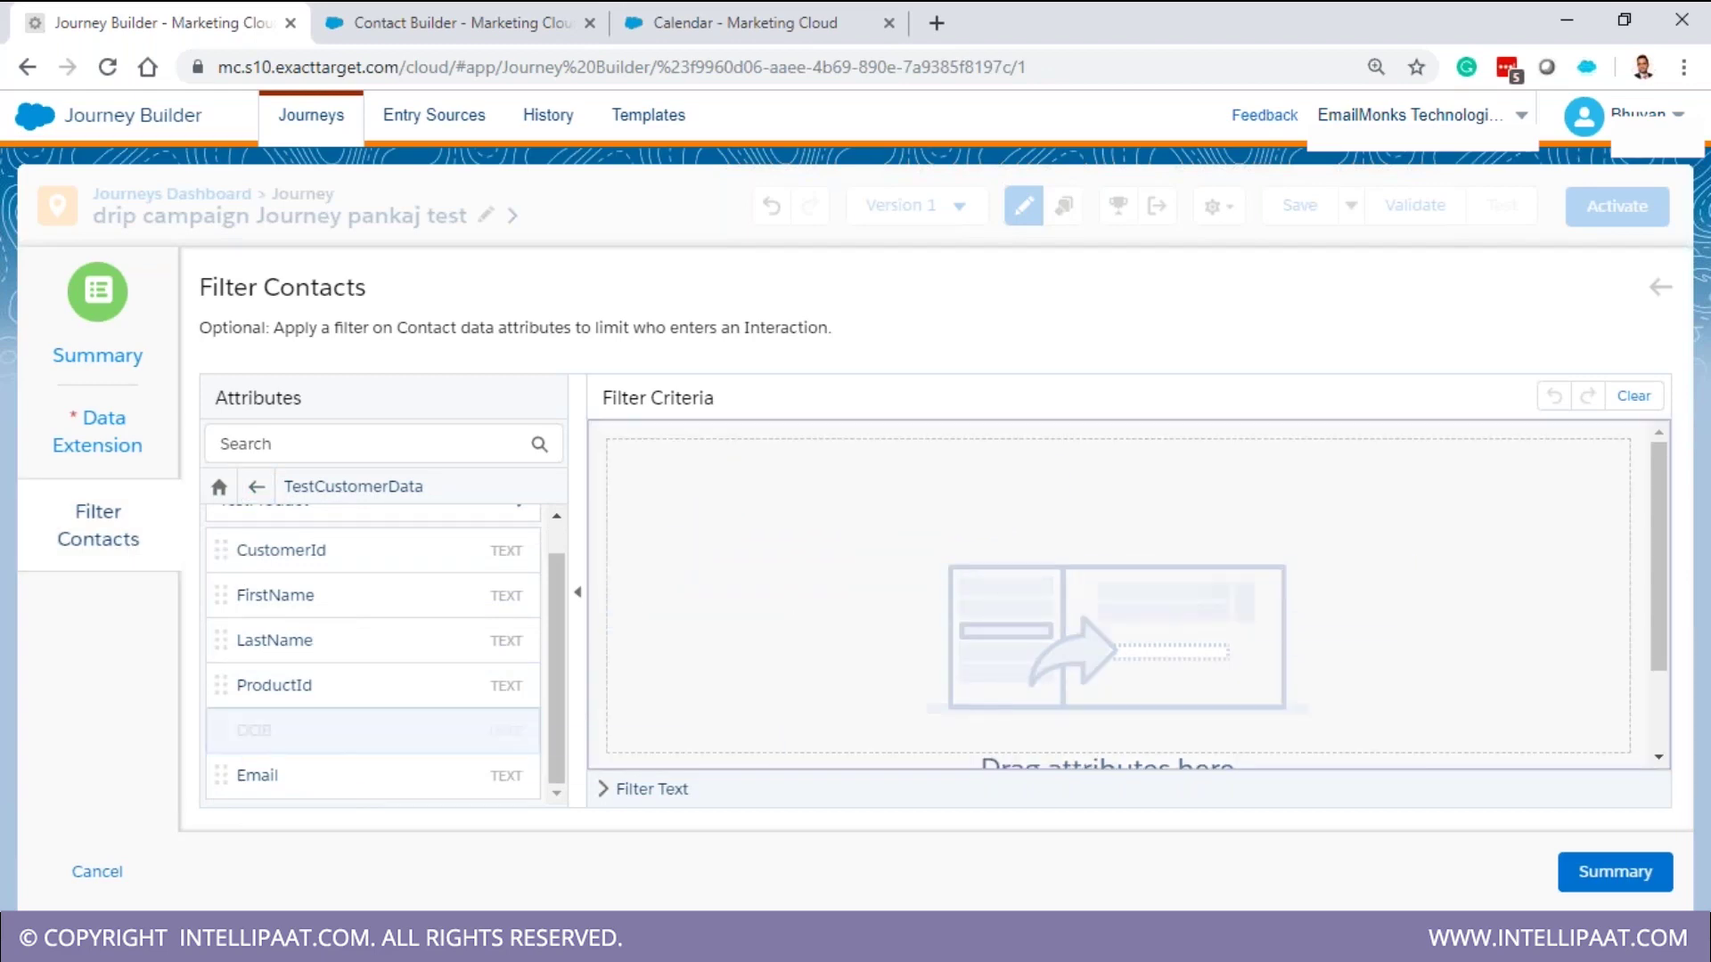
pyautogui.click(677, 796)
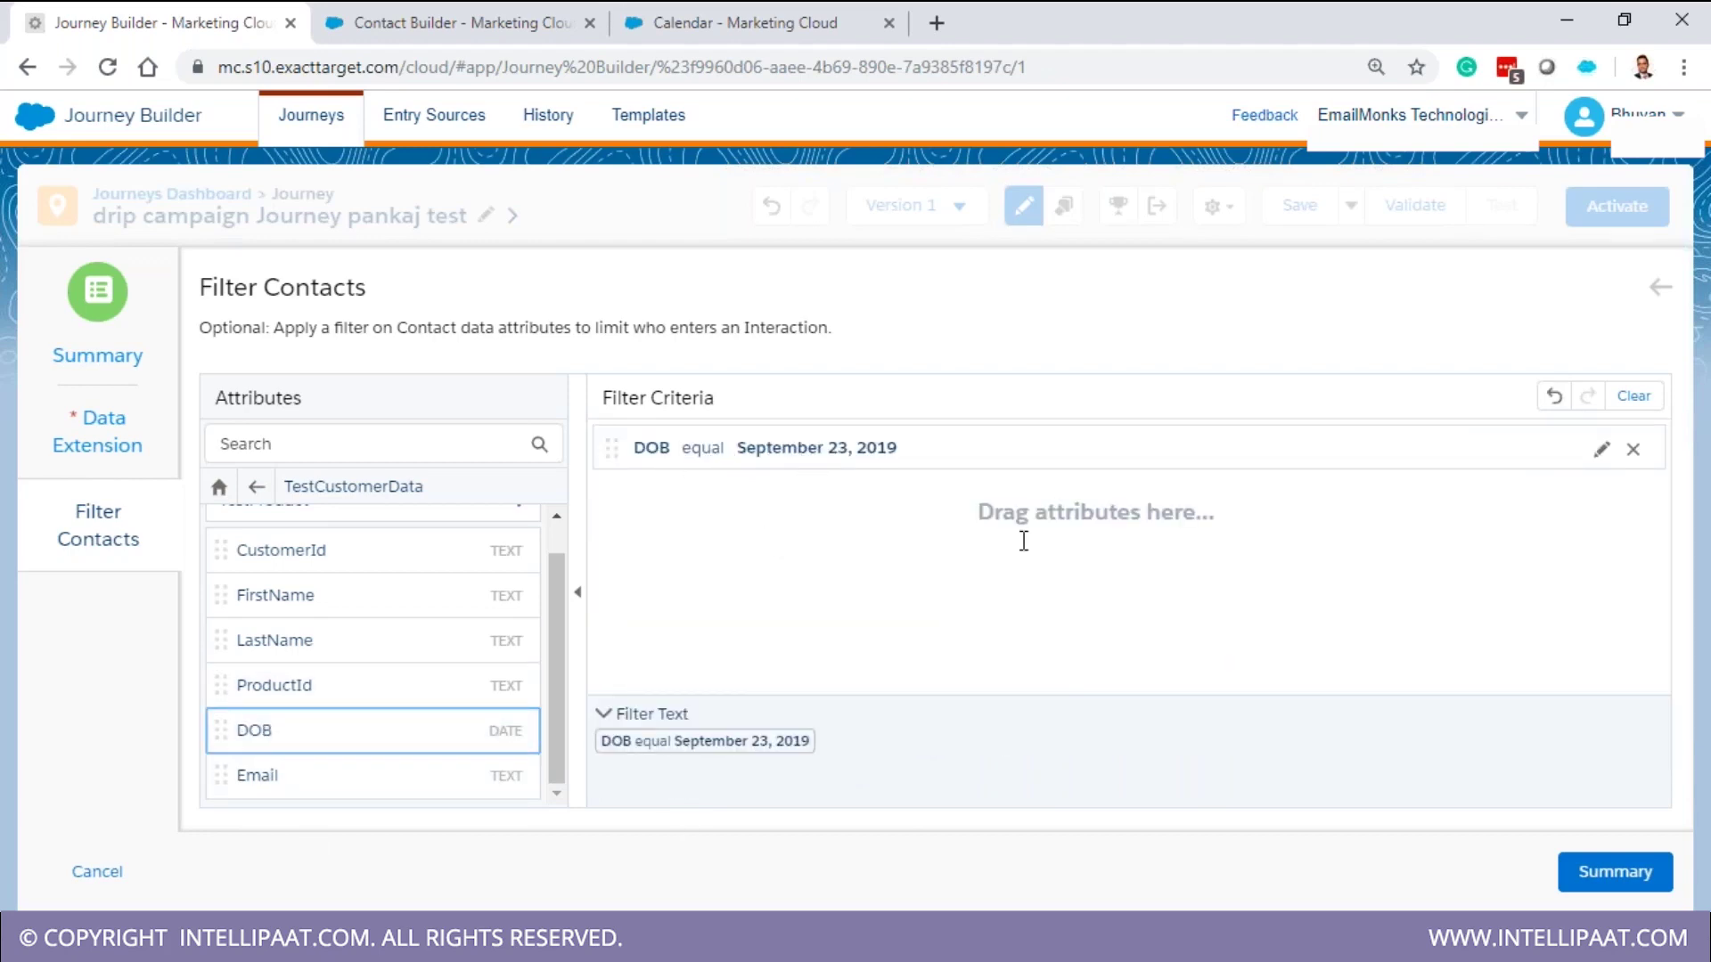
pyautogui.click(1601, 450)
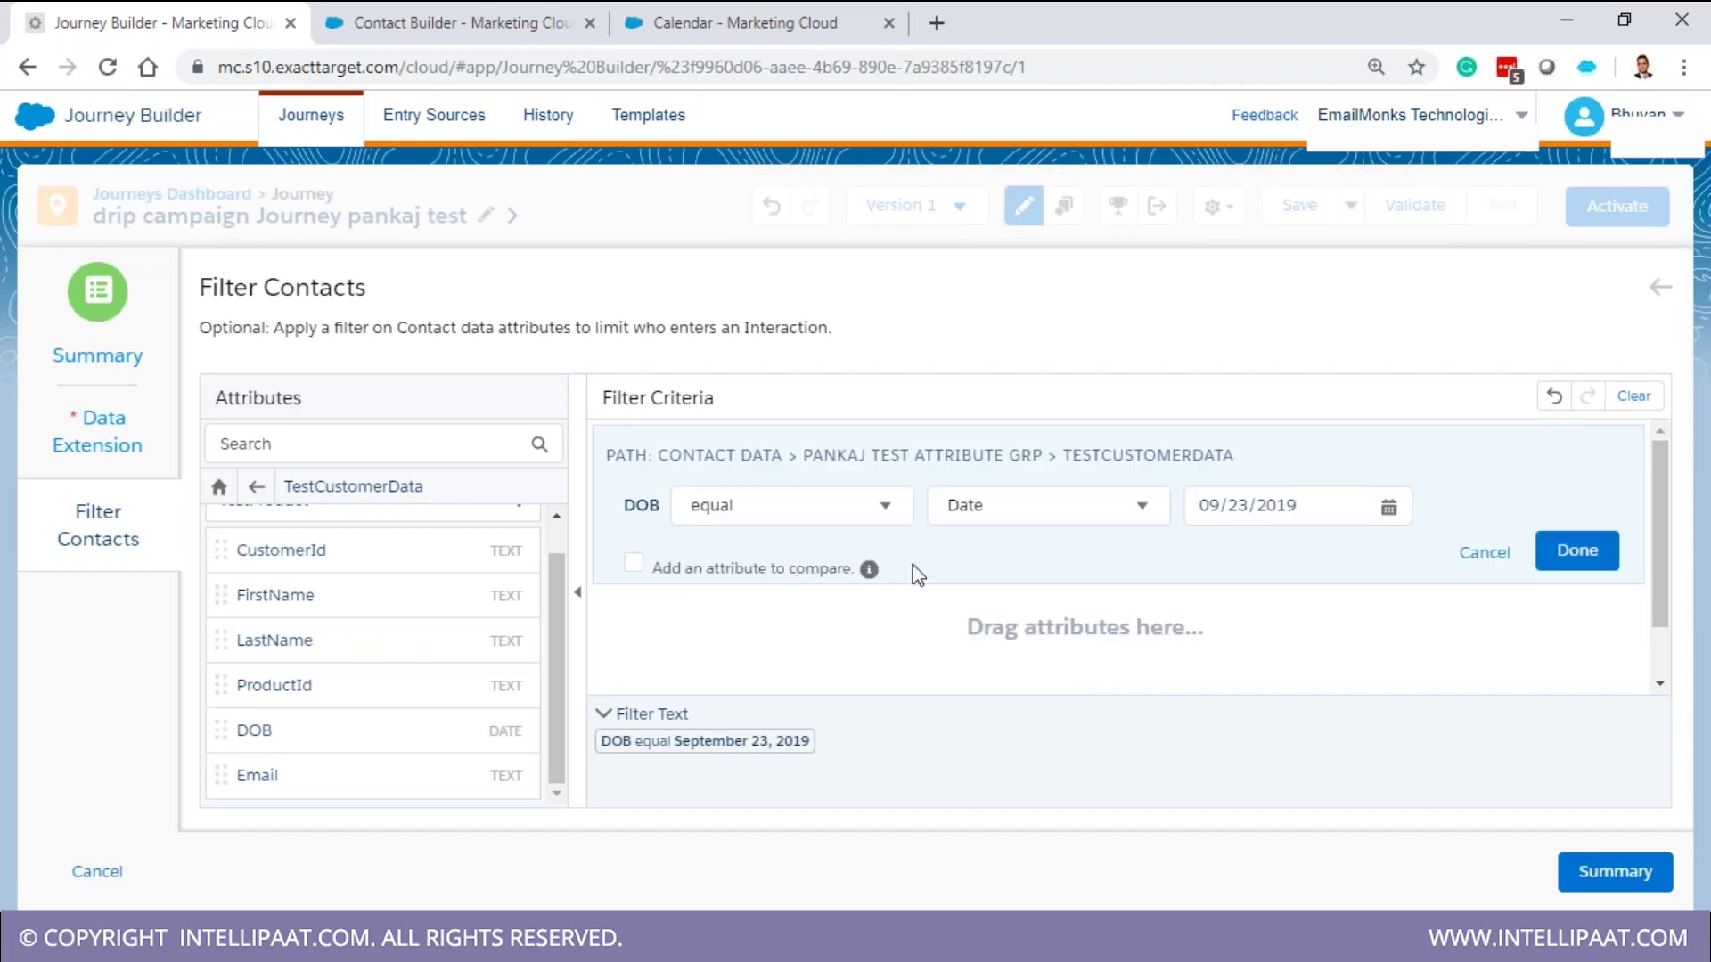
pyautogui.click(1025, 506)
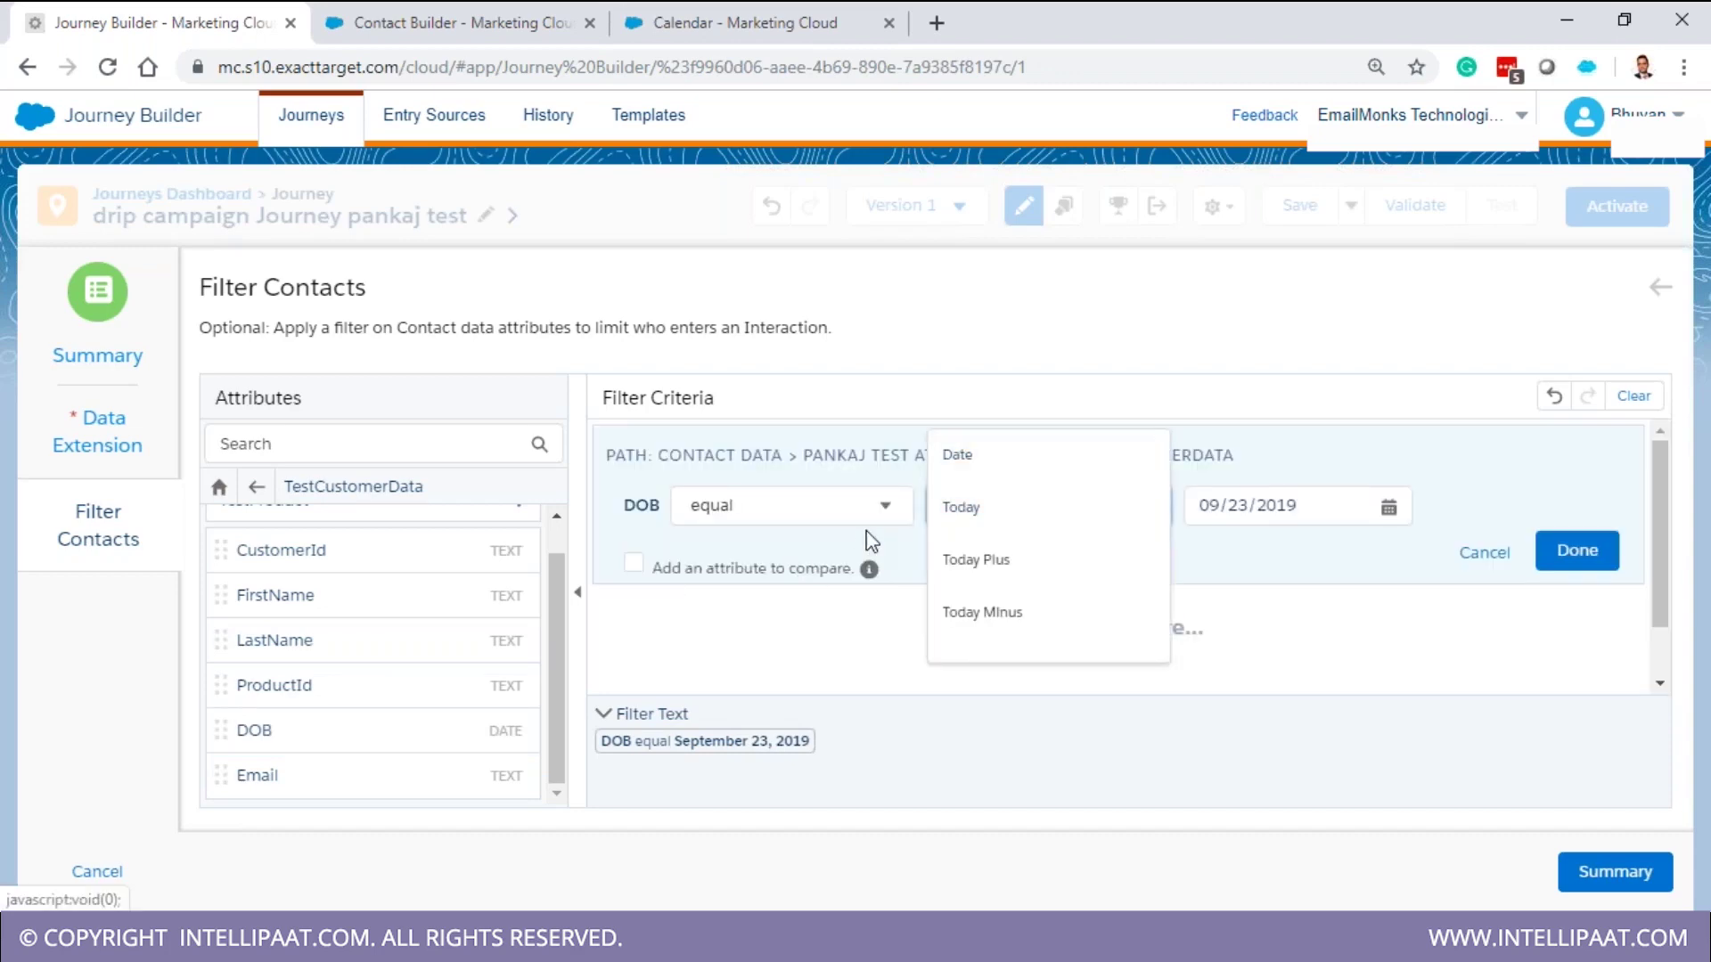
pyautogui.click(837, 512)
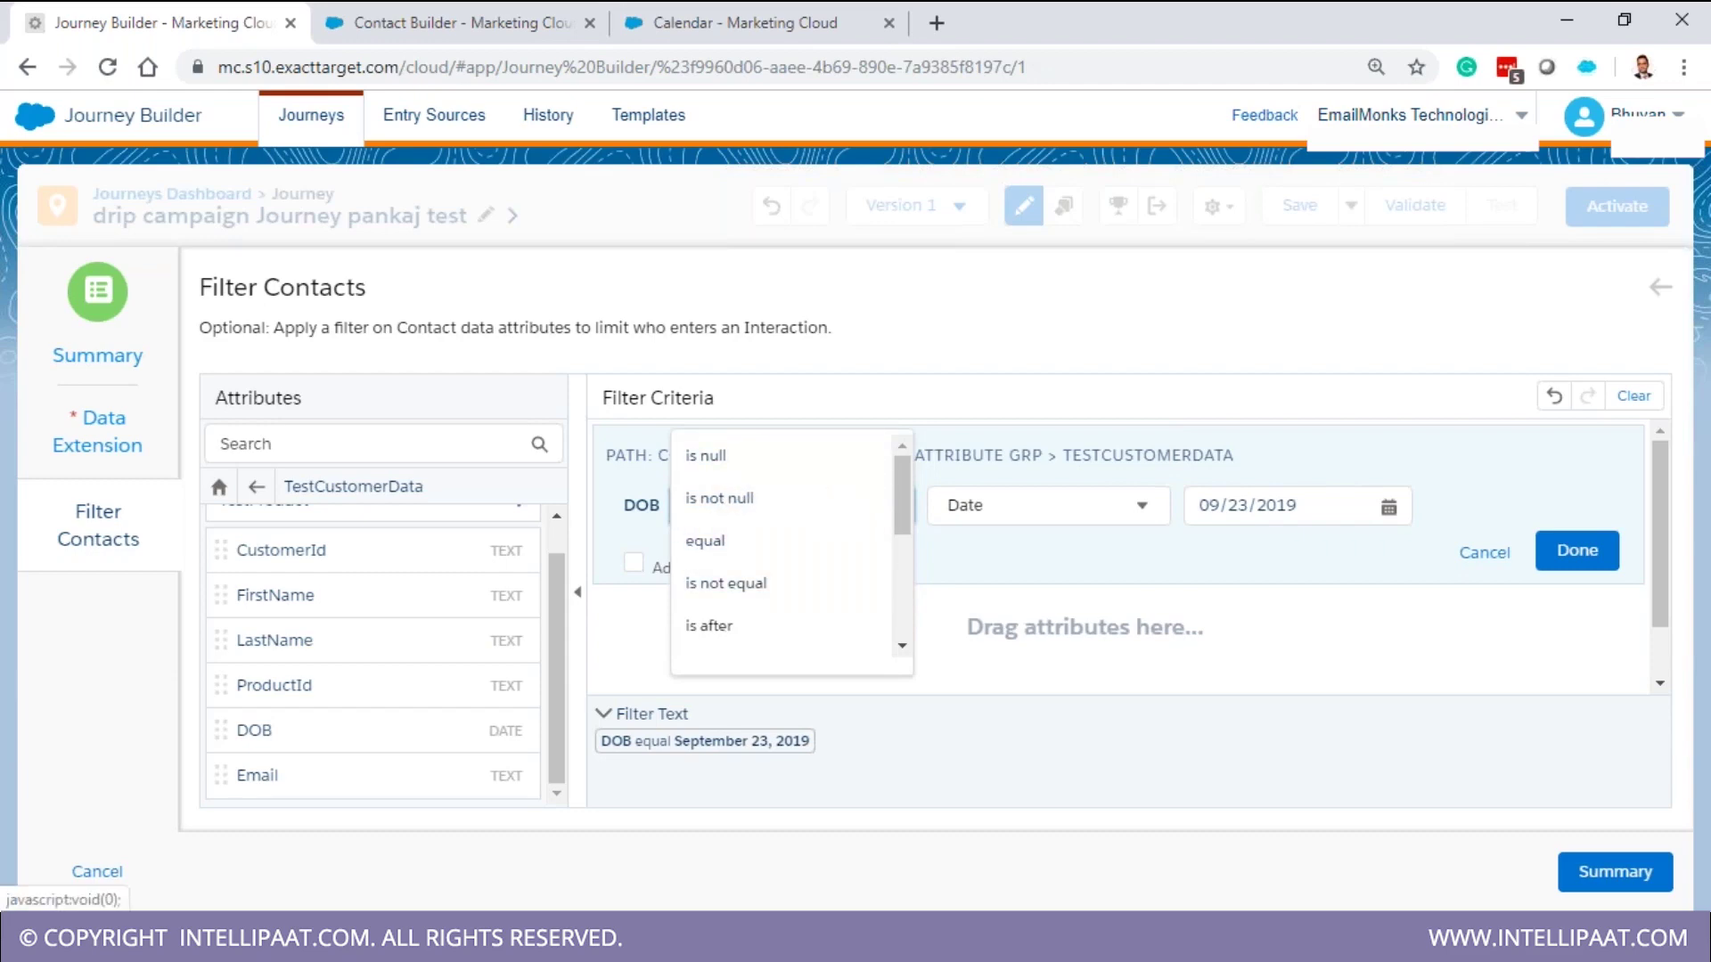
pyautogui.click(923, 547)
pyautogui.click(845, 510)
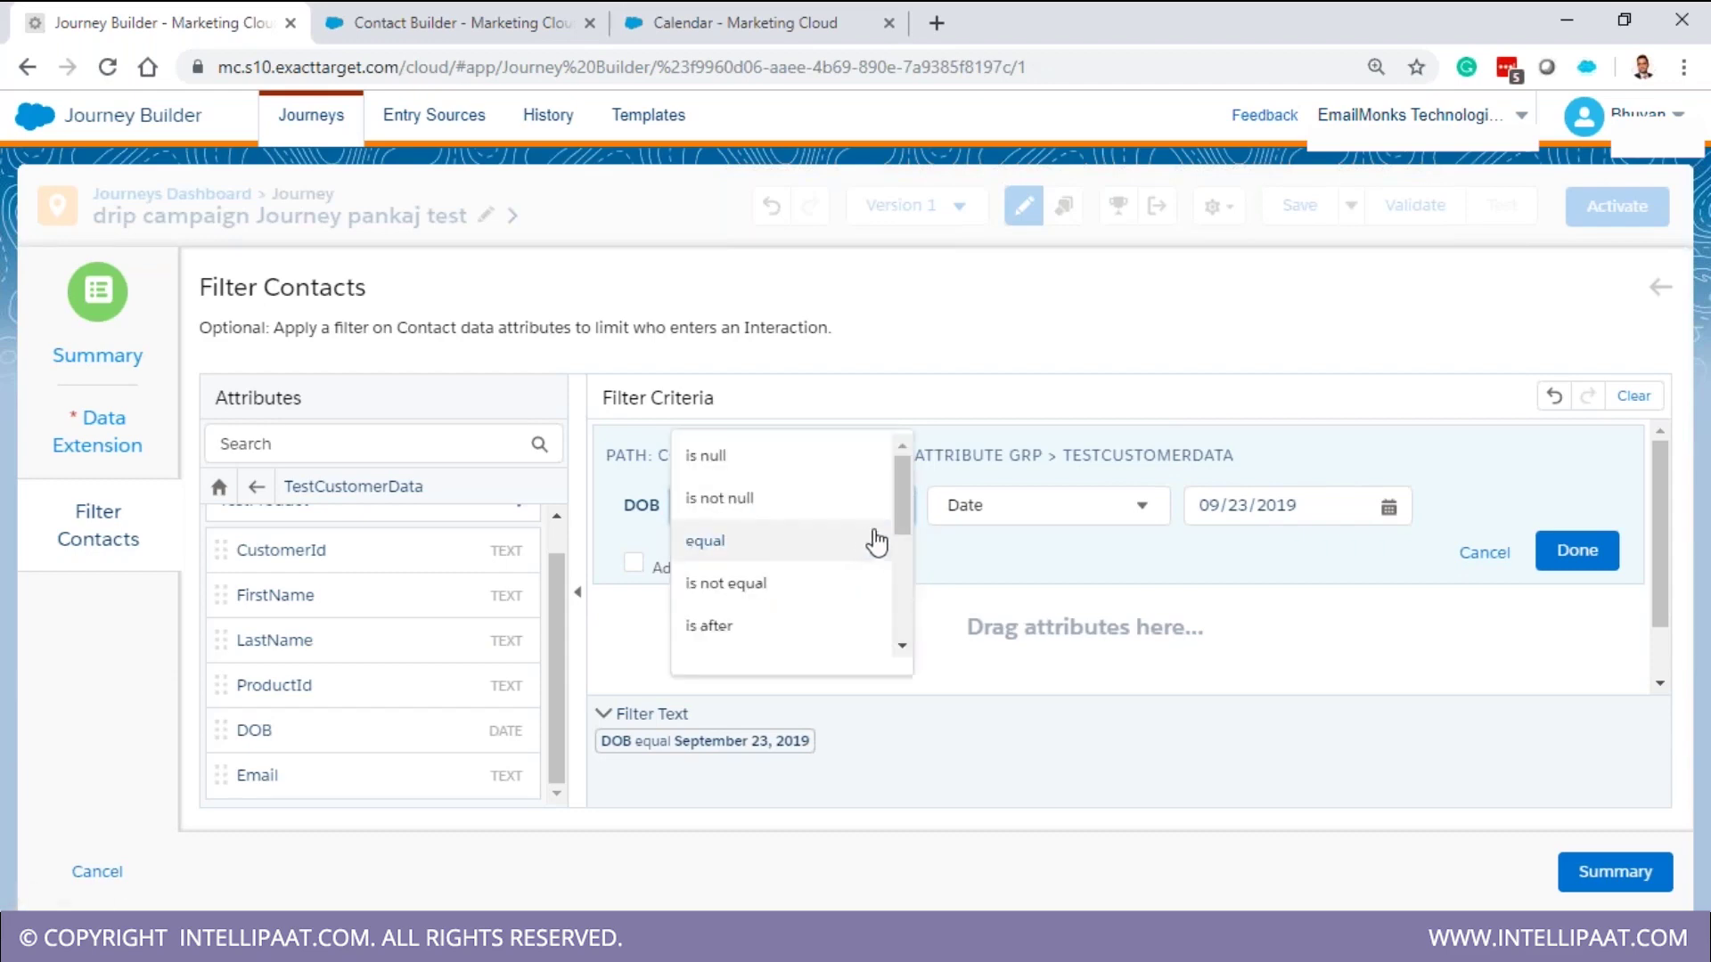
pyautogui.scroll(-2, 900, 561)
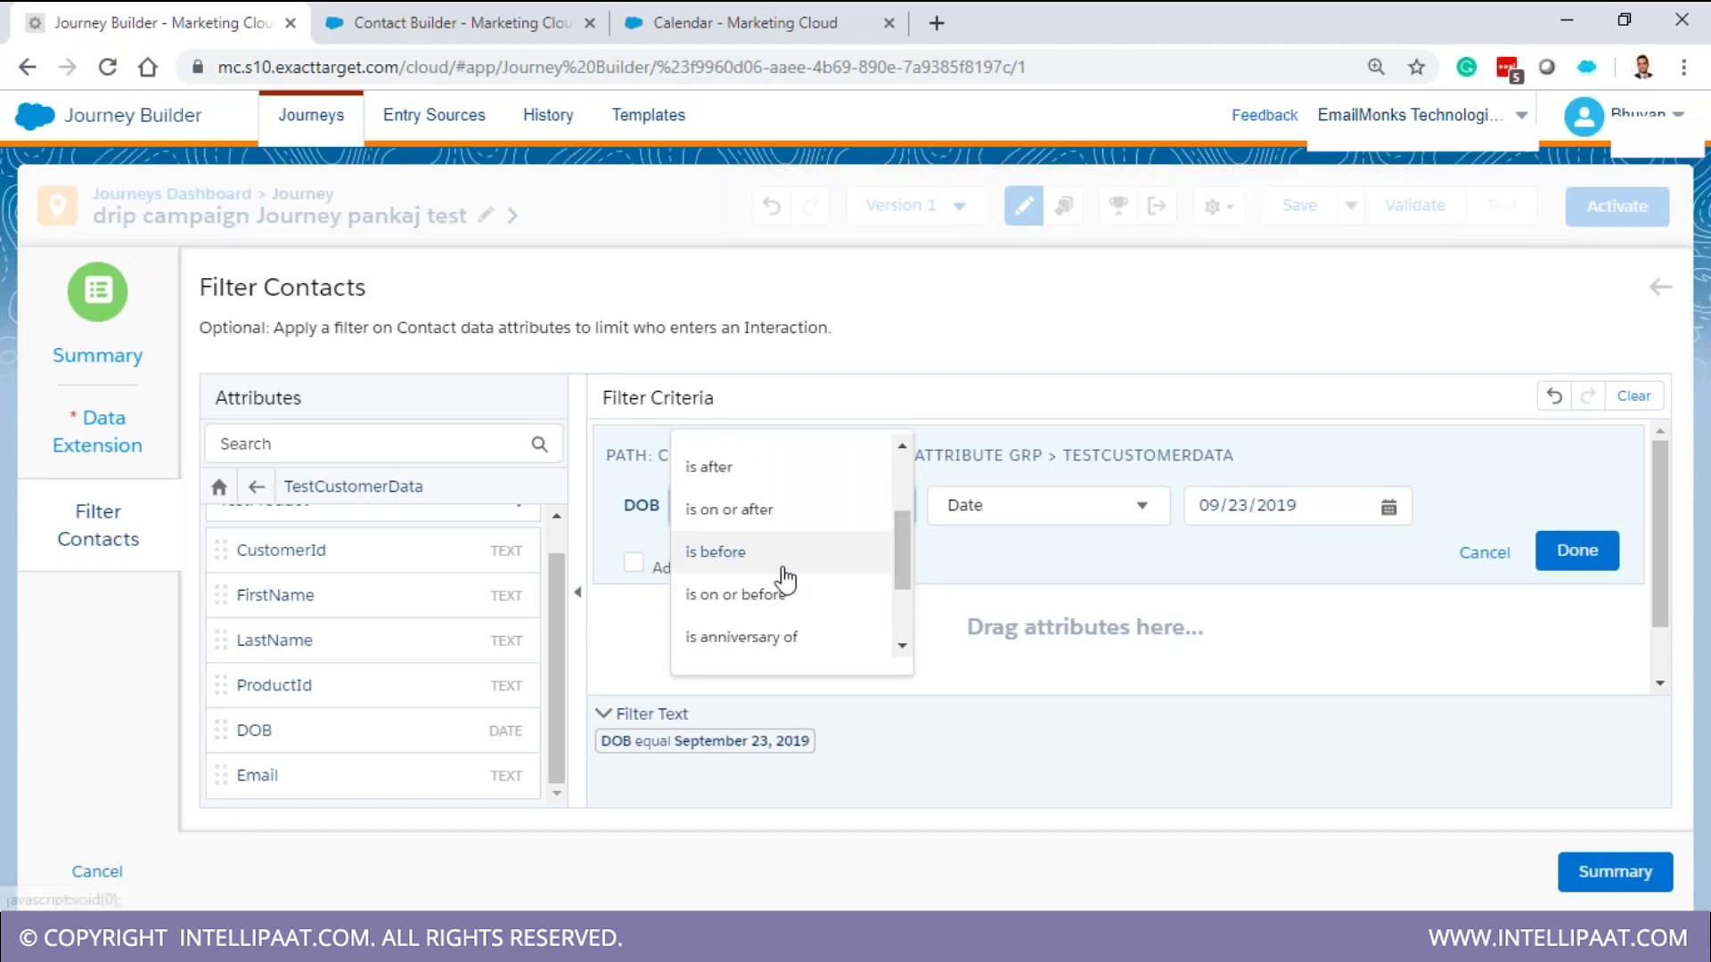
pyautogui.click(783, 553)
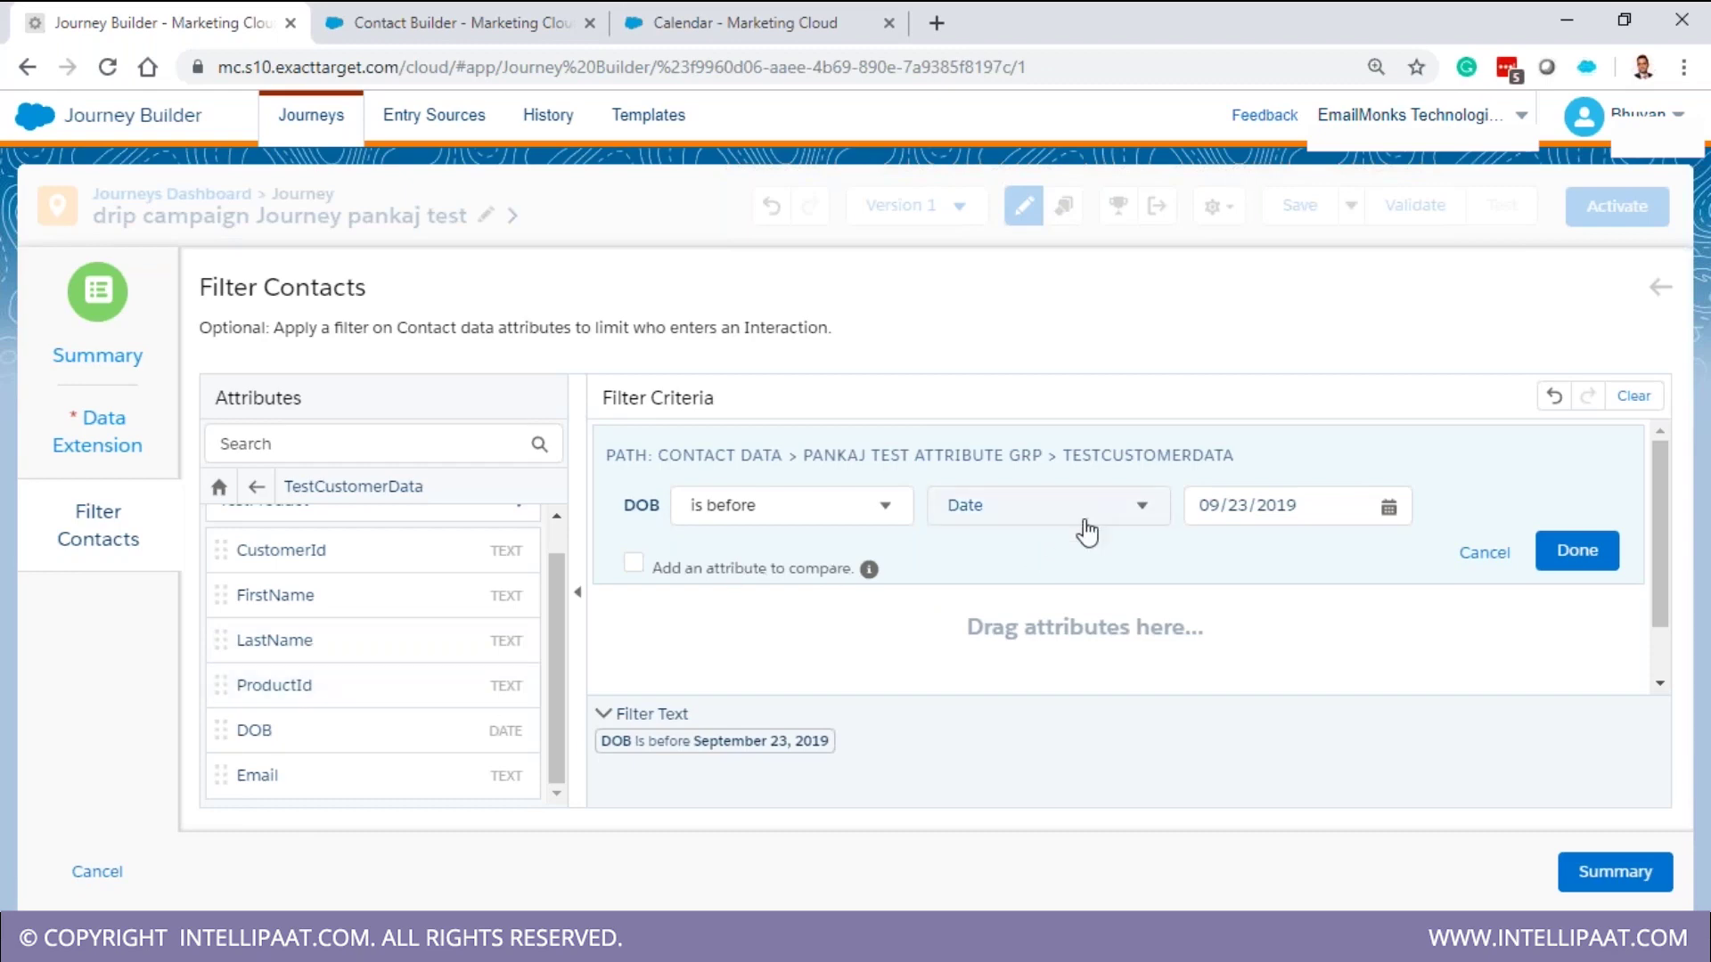
# Set the DOB date to September 2, 2015 and confirm the condition
pyautogui.click(1255, 509)
pyautogui.click(1505, 456)
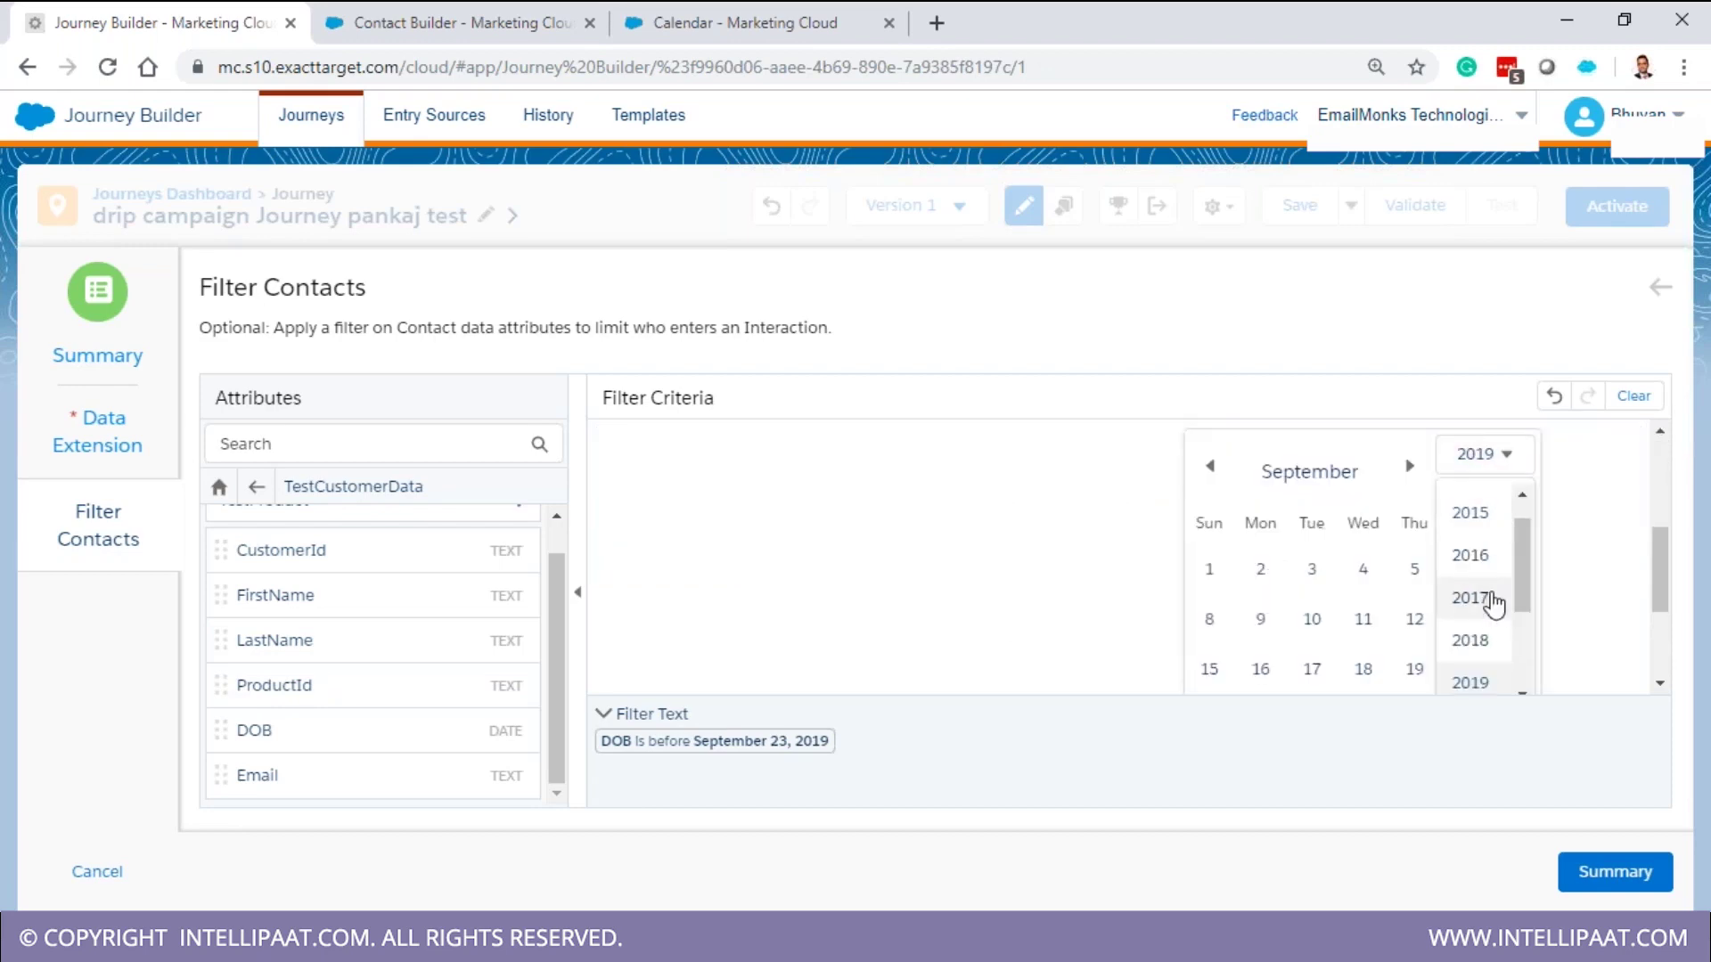
pyautogui.click(1472, 521)
pyautogui.click(1364, 568)
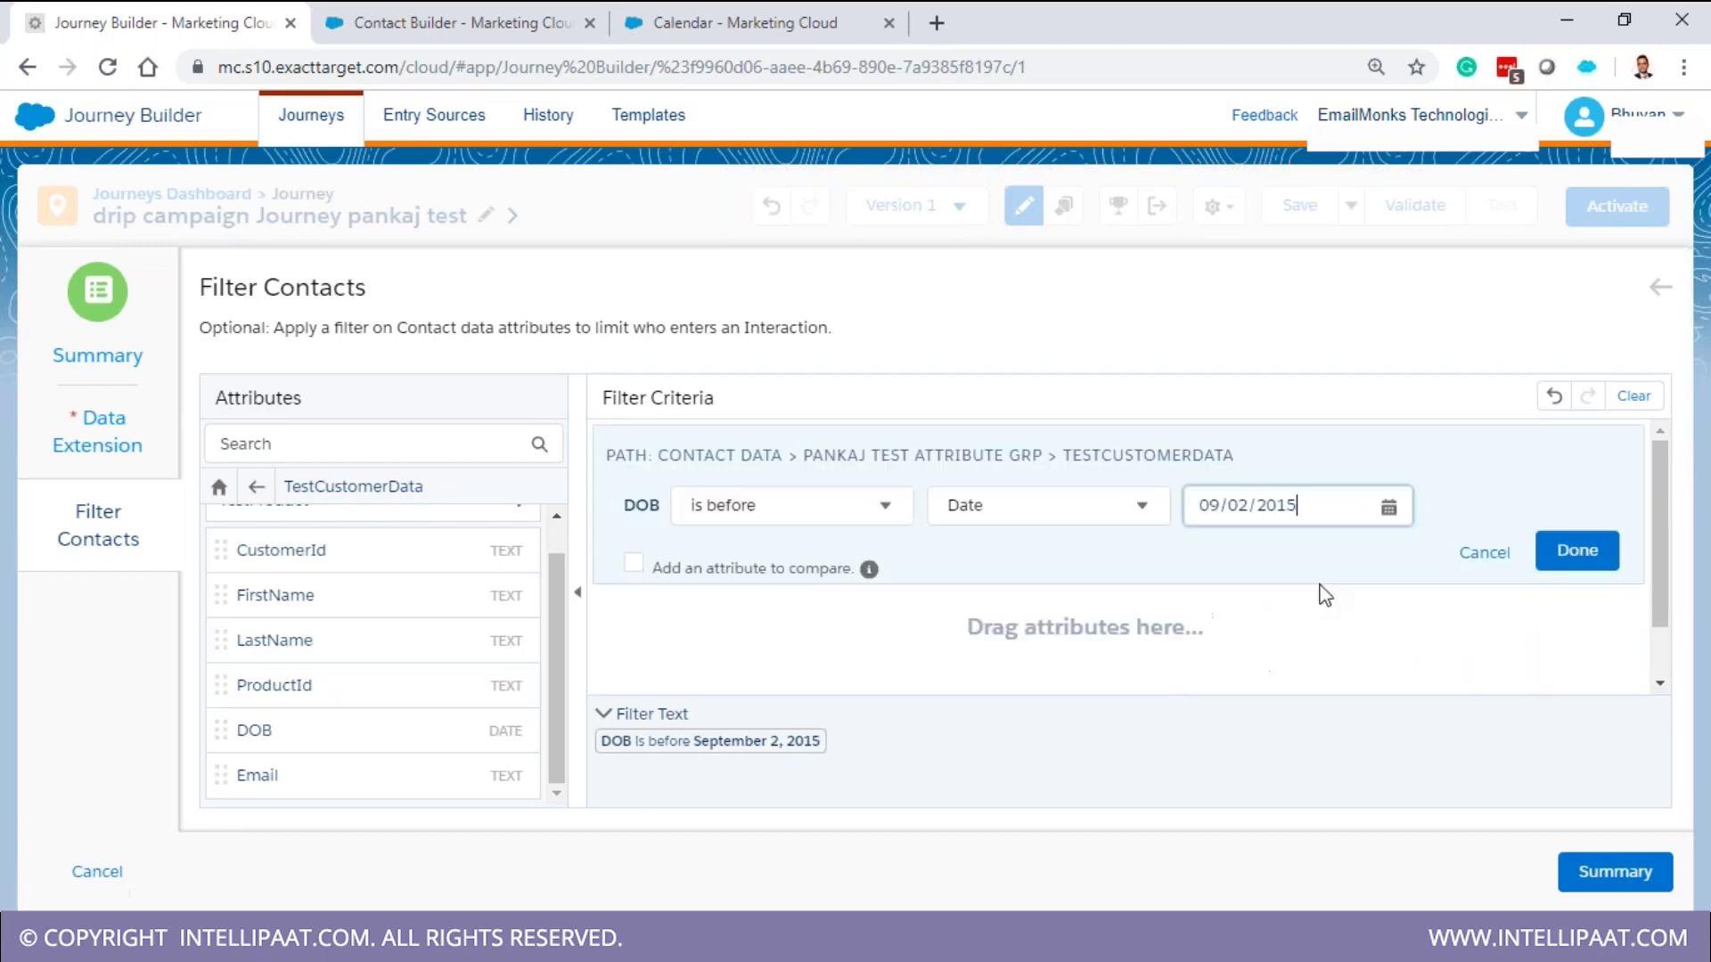
pyautogui.click(1572, 571)
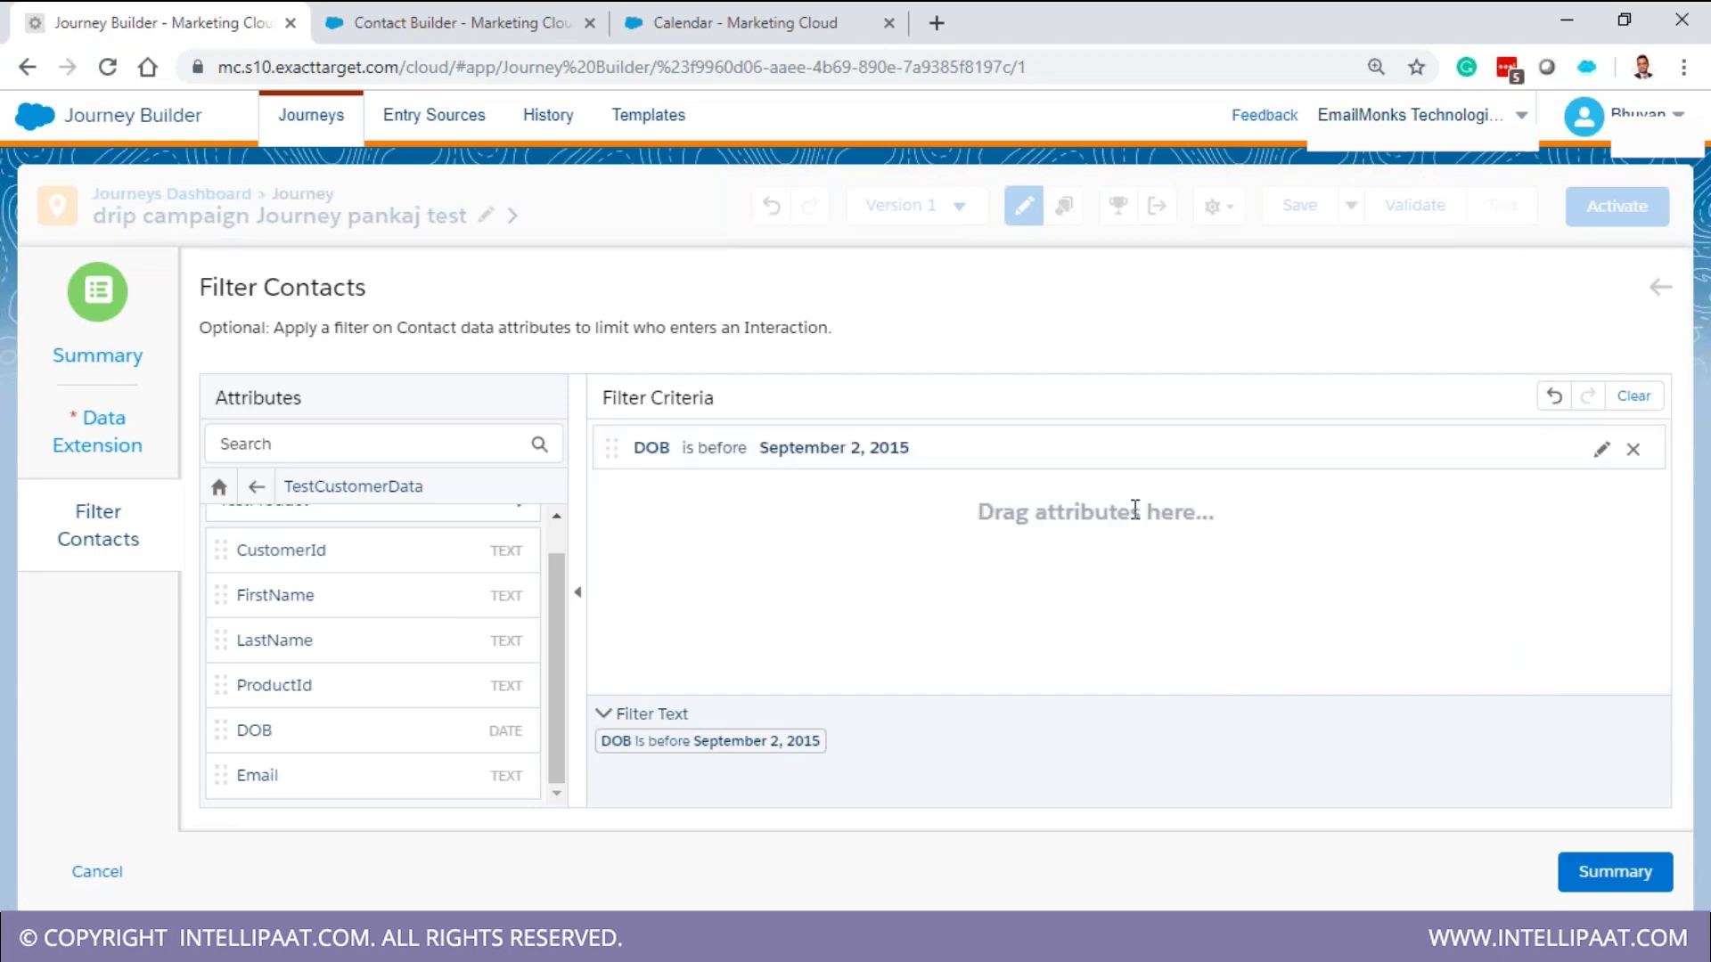
# Add an Email criterion that equals a test e-mail address, joined to DOB
pyautogui.moveTo(313, 779); pyautogui.dragTo(951, 594)
pyautogui.moveTo(368, 775); pyautogui.dragTo(1057, 617)
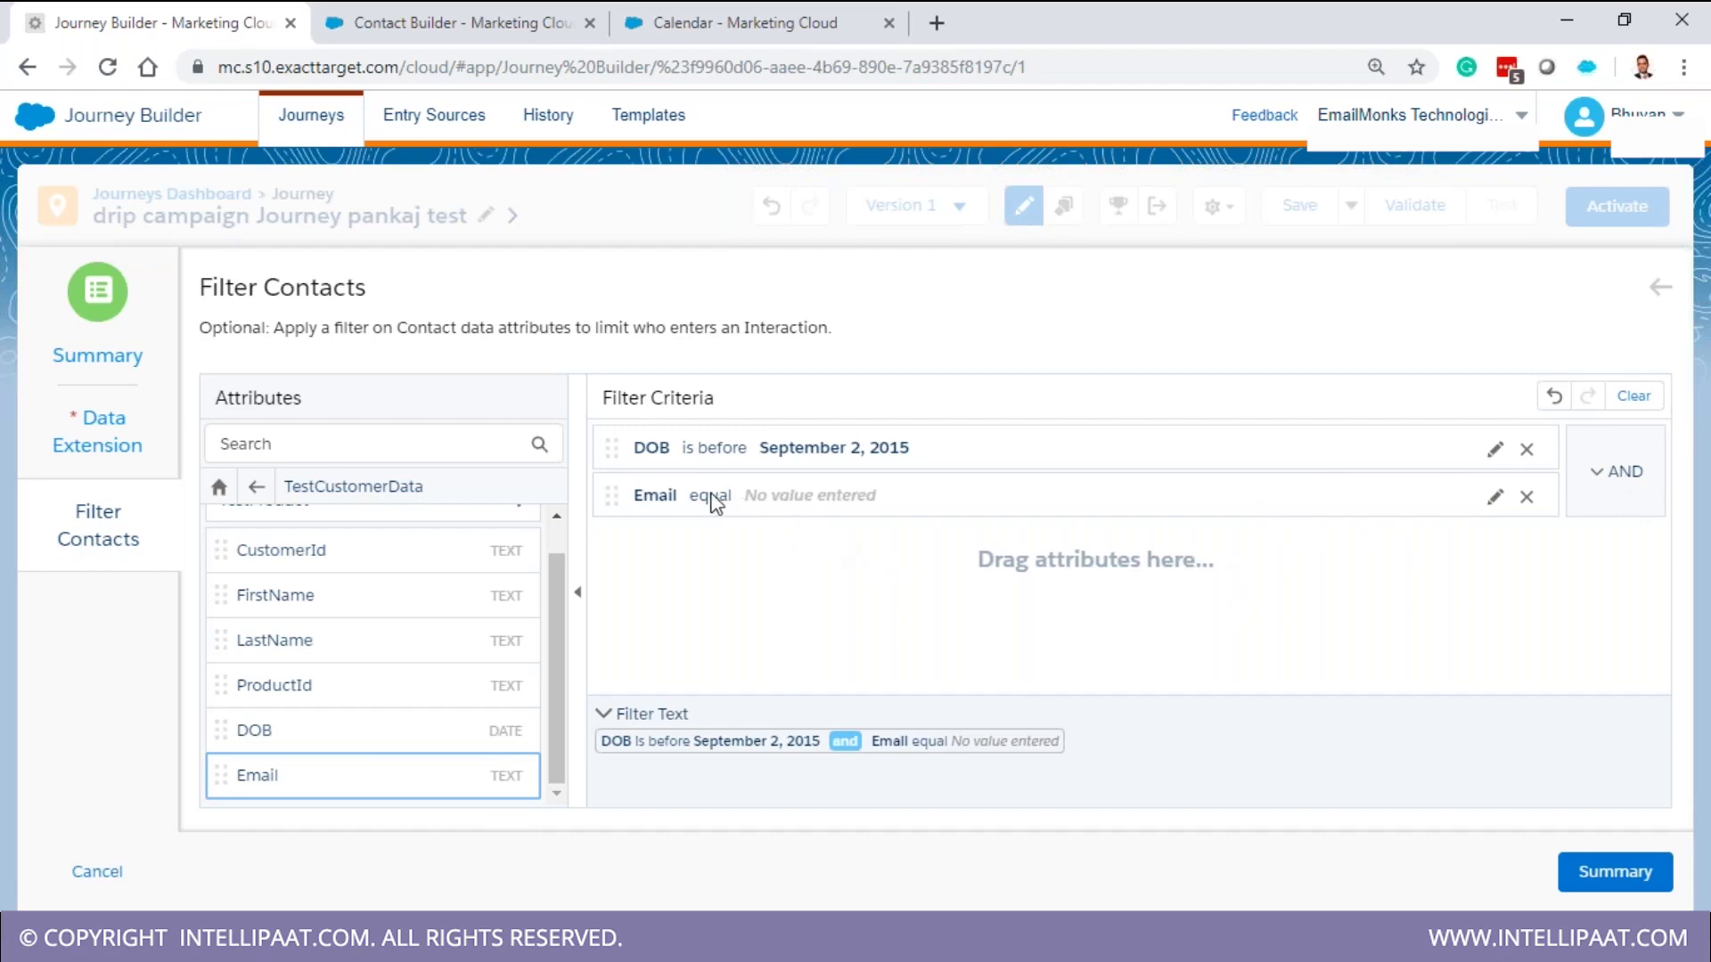
pyautogui.click(1495, 496)
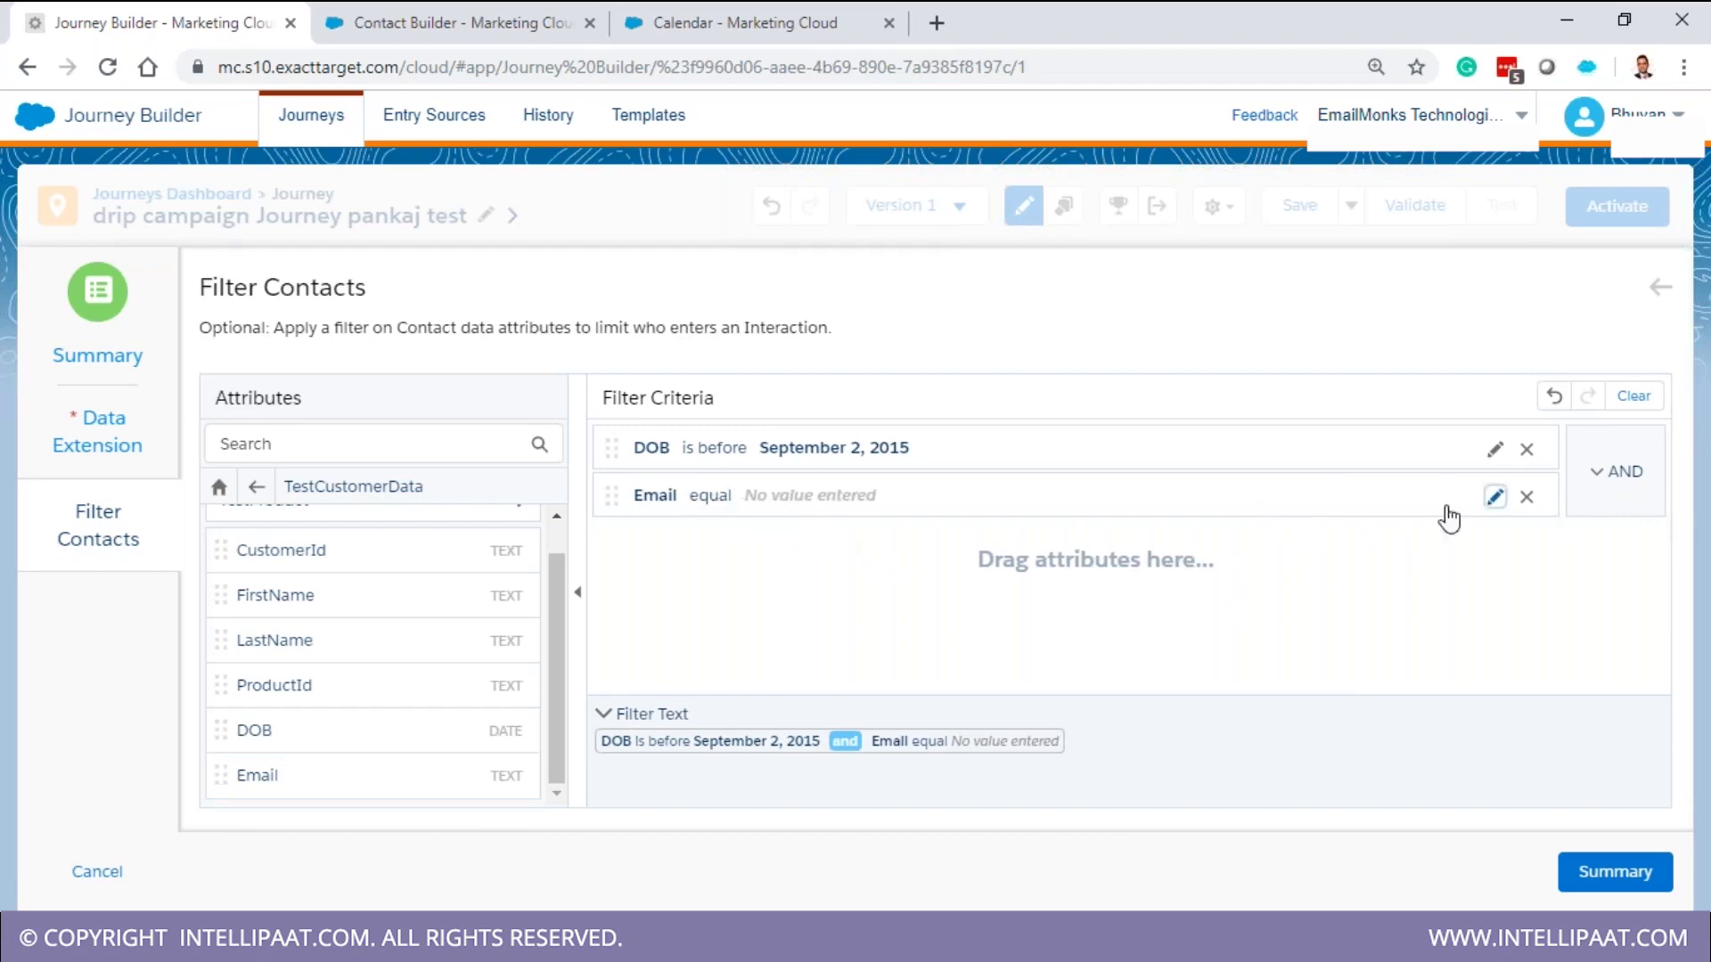
pyautogui.click(1060, 554)
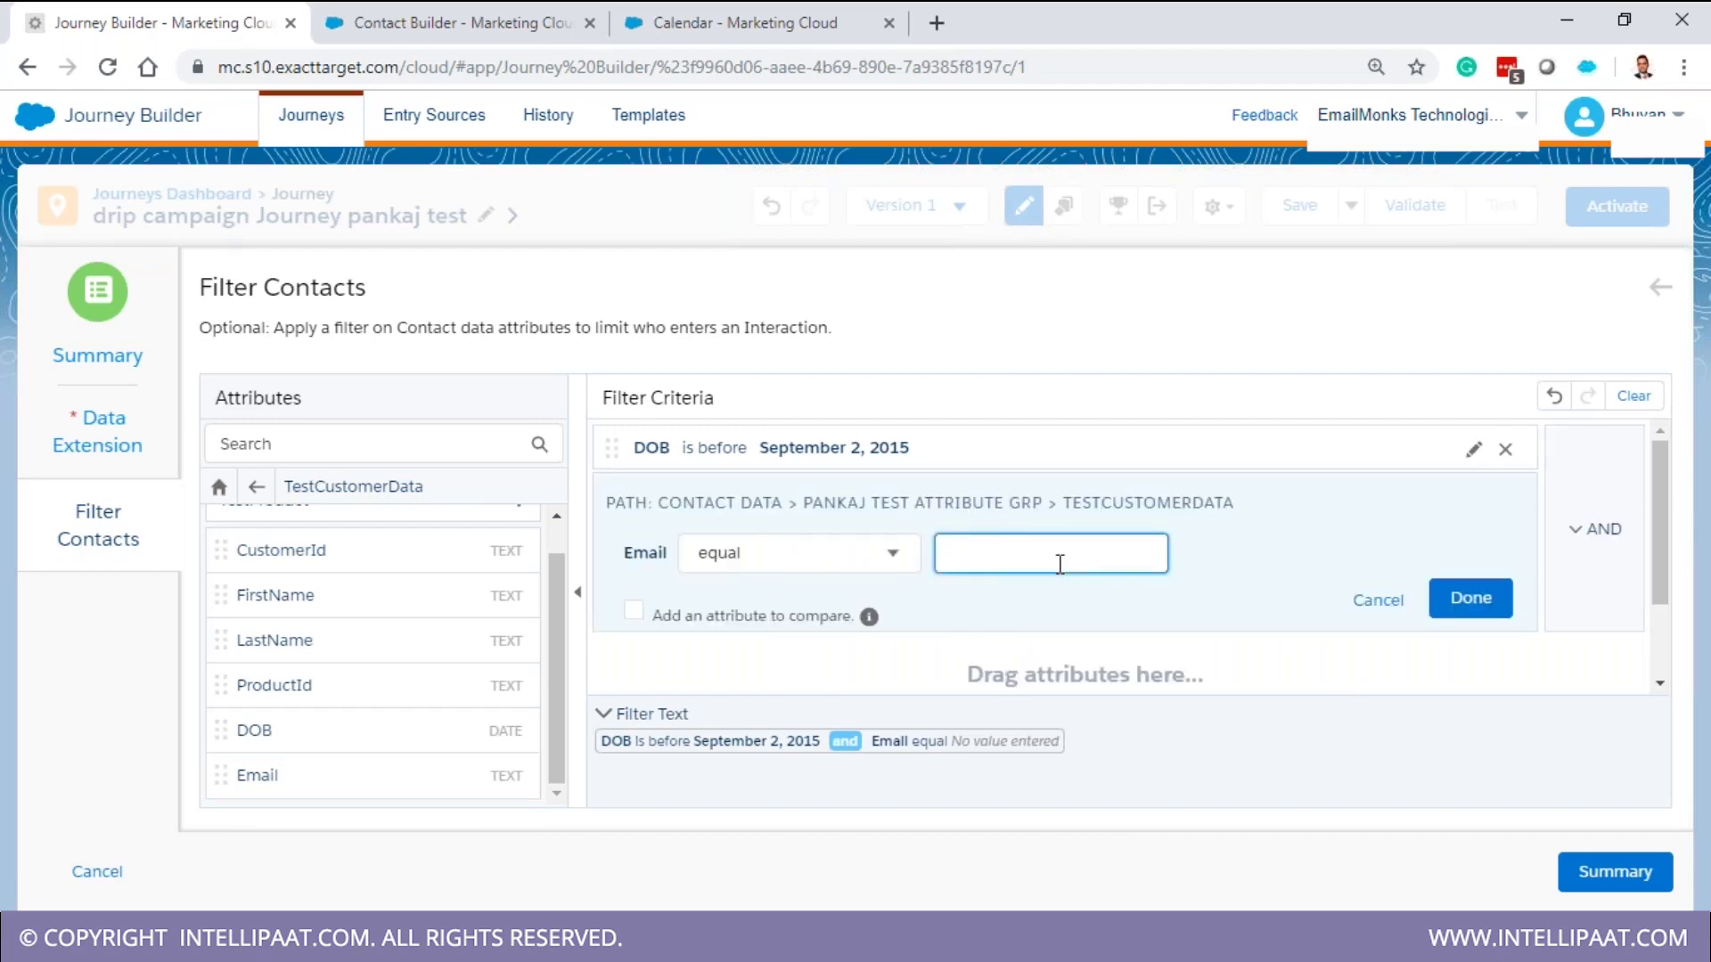
pyautogui.write('t')
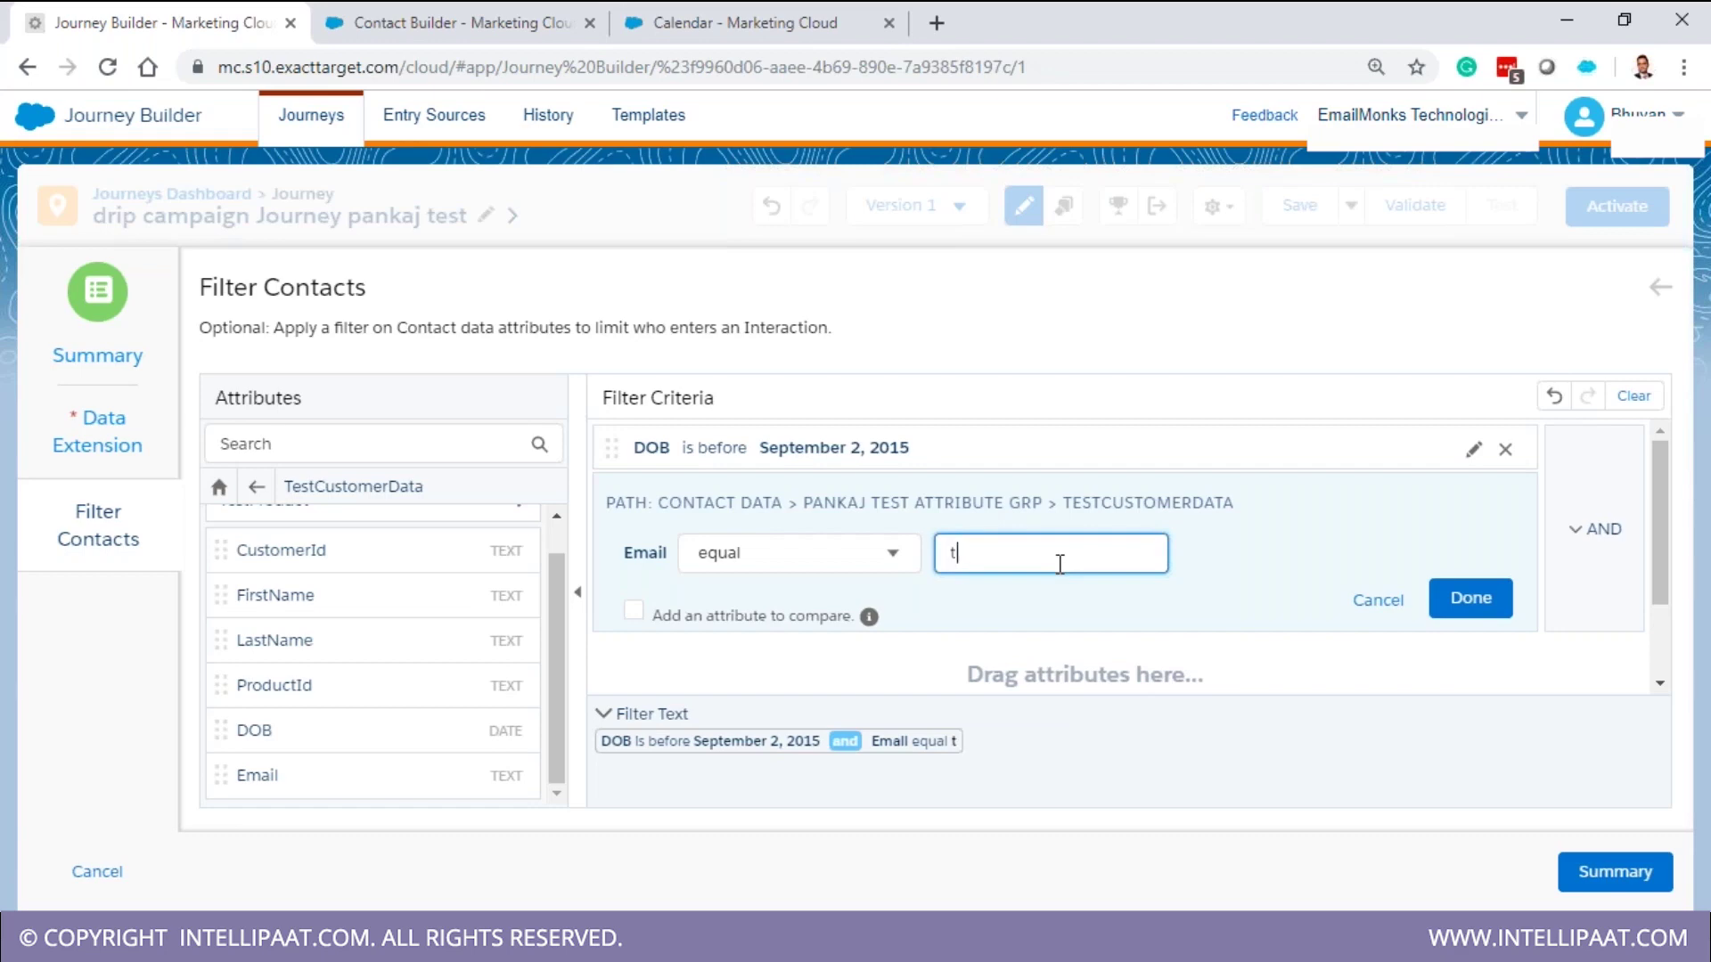
pyautogui.write('est@gmail.com')
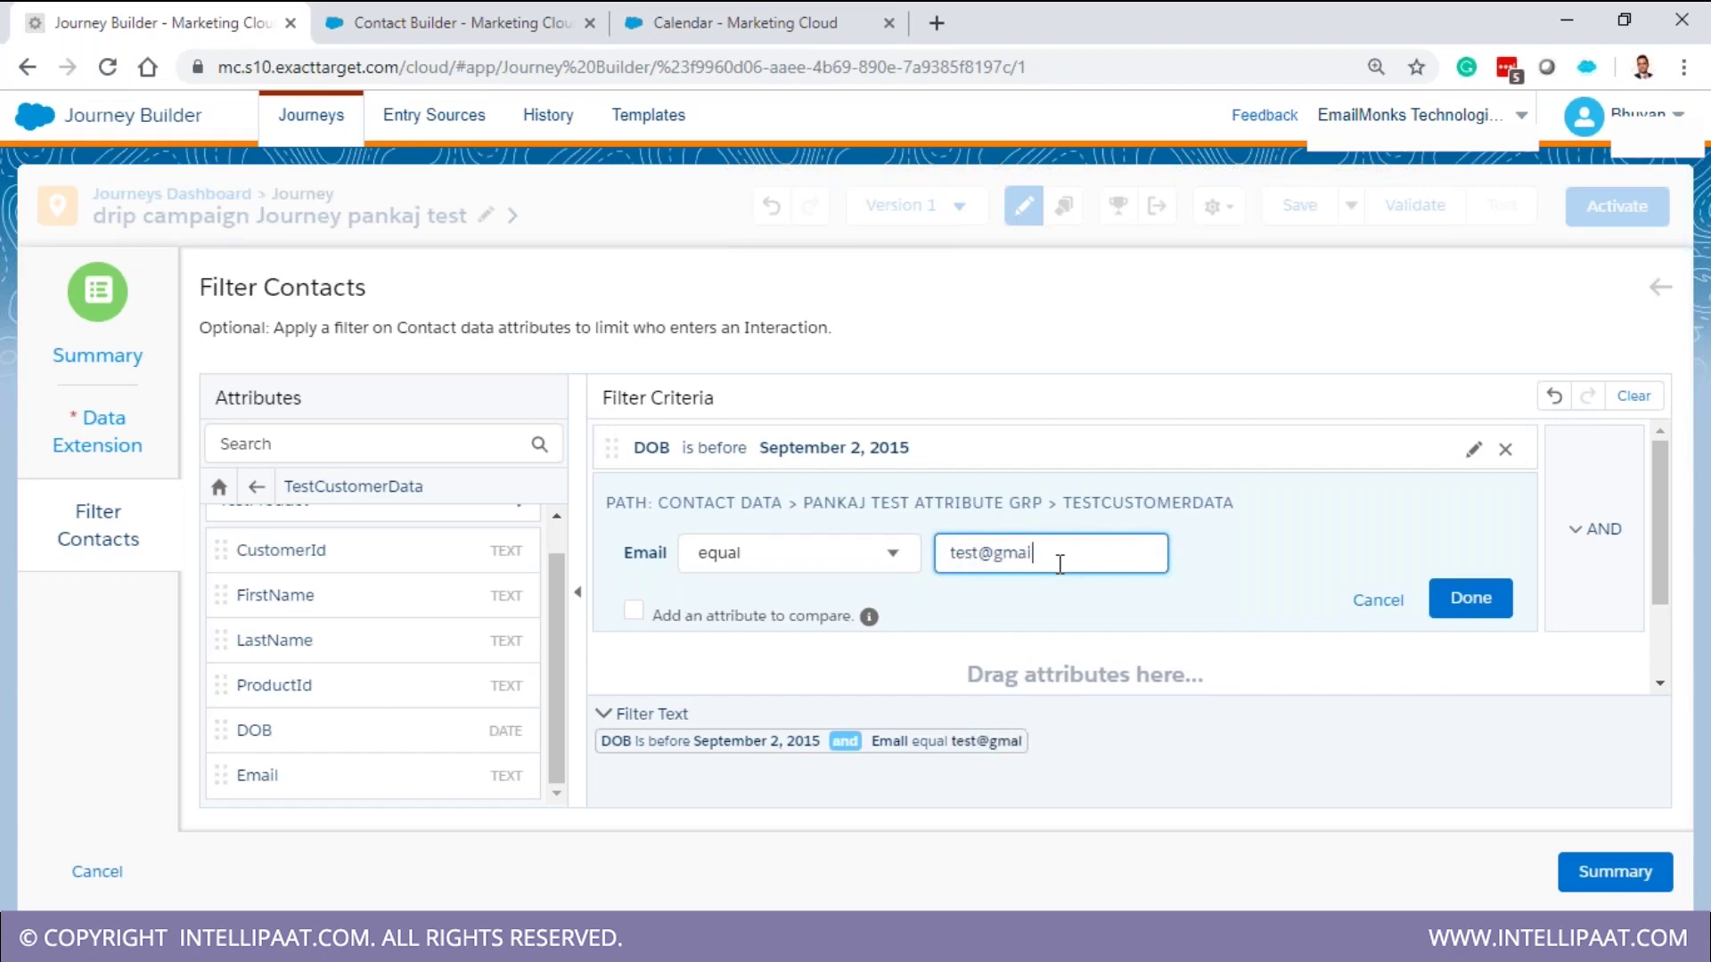
pyautogui.click(1493, 608)
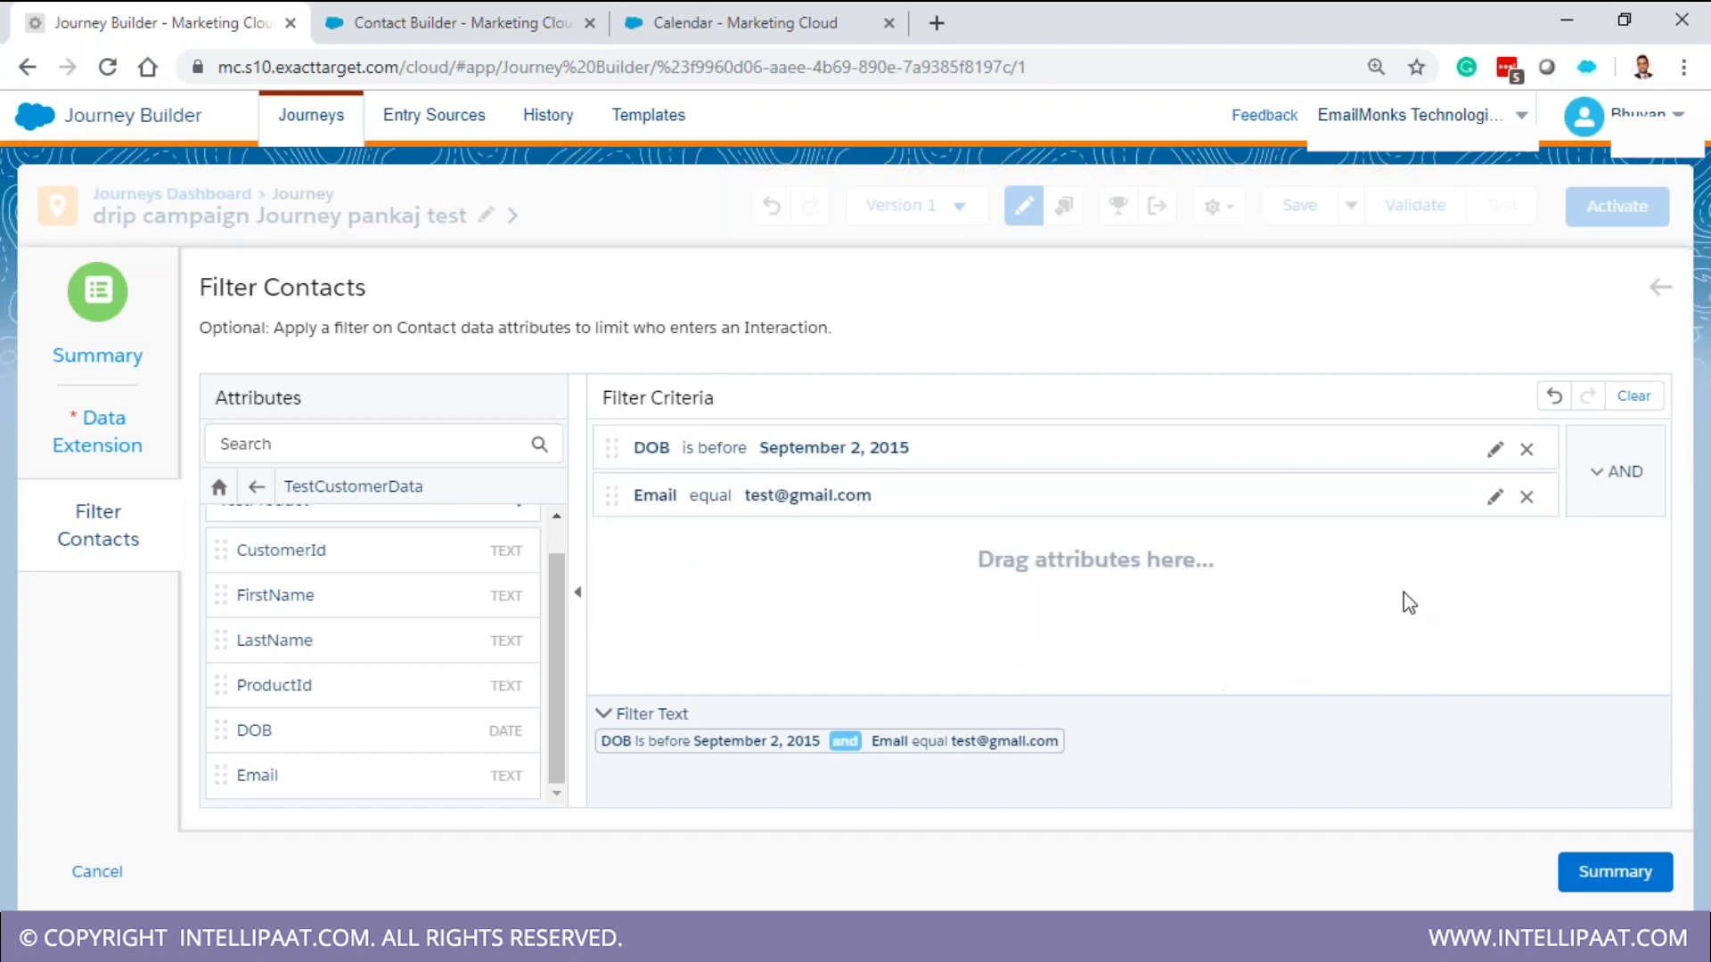
# Switch the condition connector from AND to OR and return to the Summary
pyautogui.click(1614, 473)
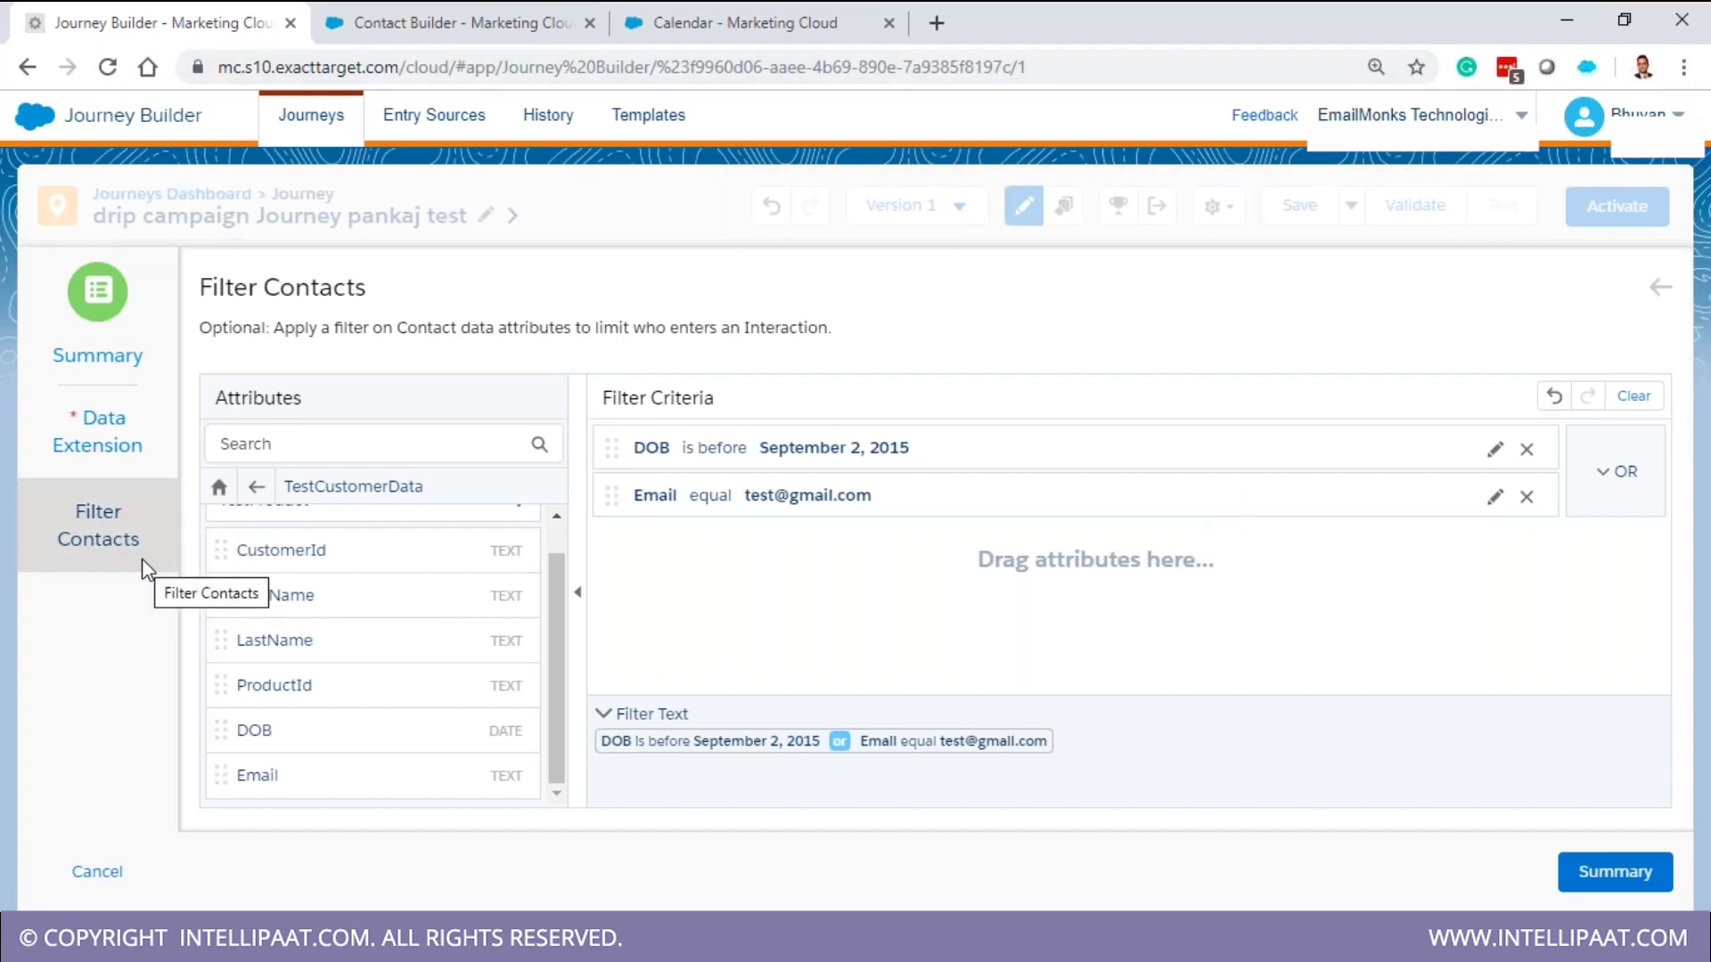
pyautogui.click(88, 459)
# Review the DOB OR Email filter and finish the Data Extension entry source
pyautogui.moveTo(295, 609); pyautogui.dragTo(547, 621)
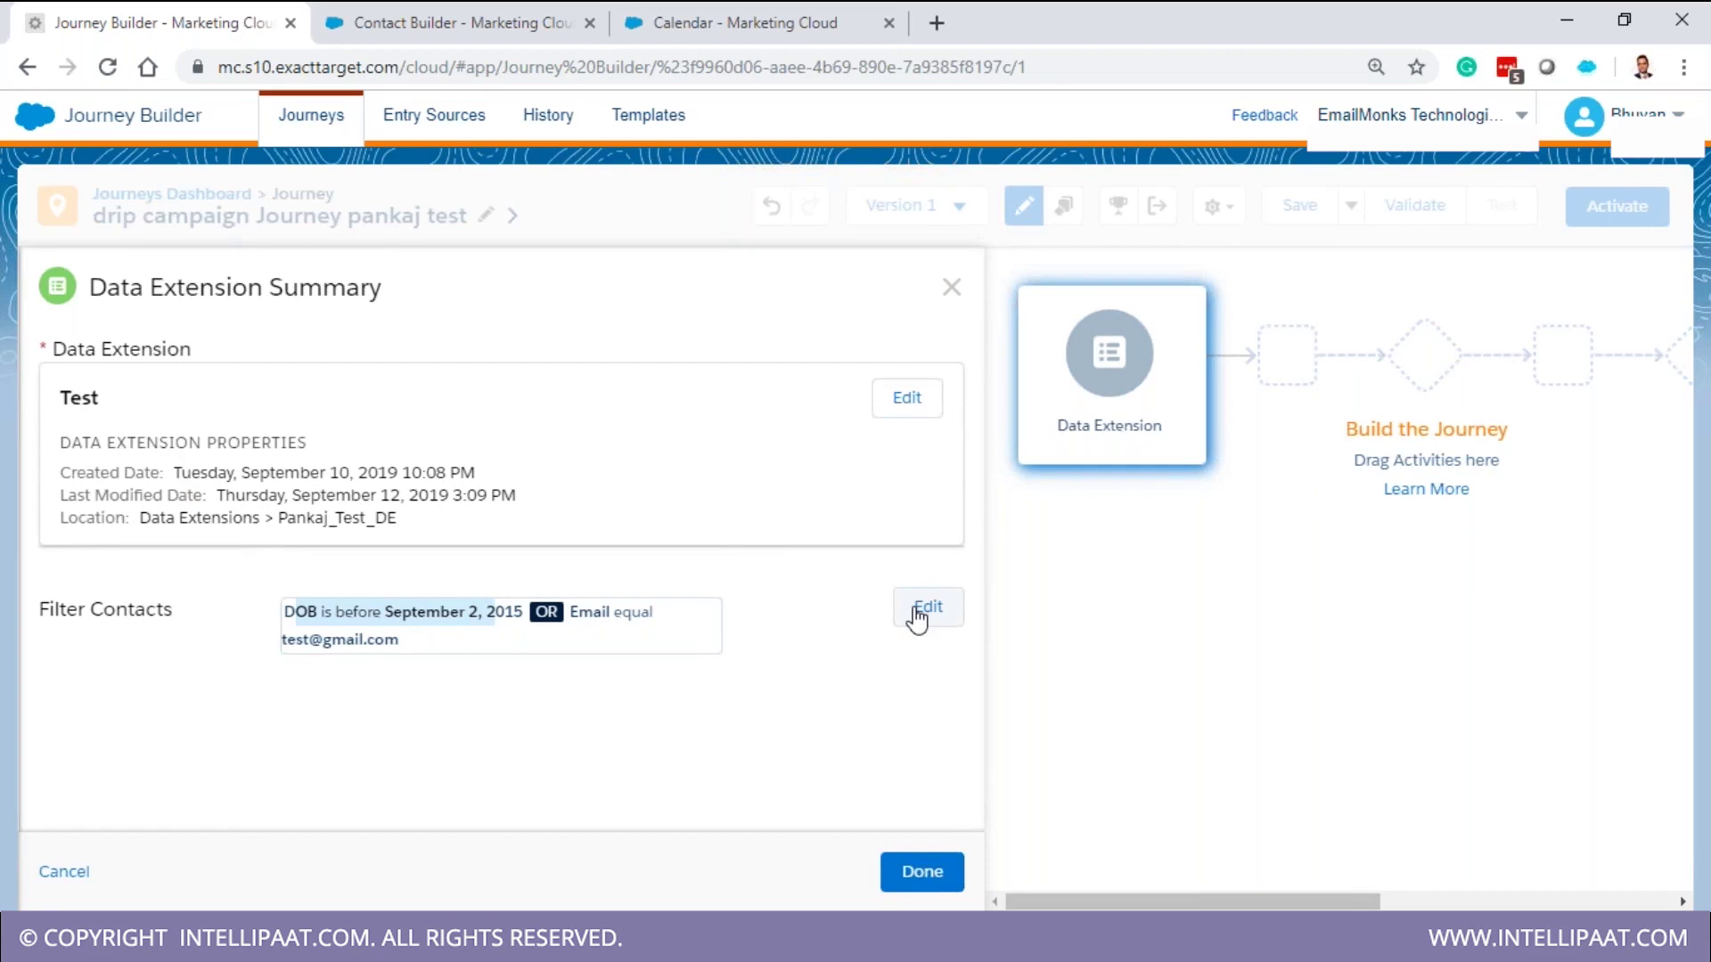
pyautogui.moveTo(525, 615); pyautogui.dragTo(563, 615)
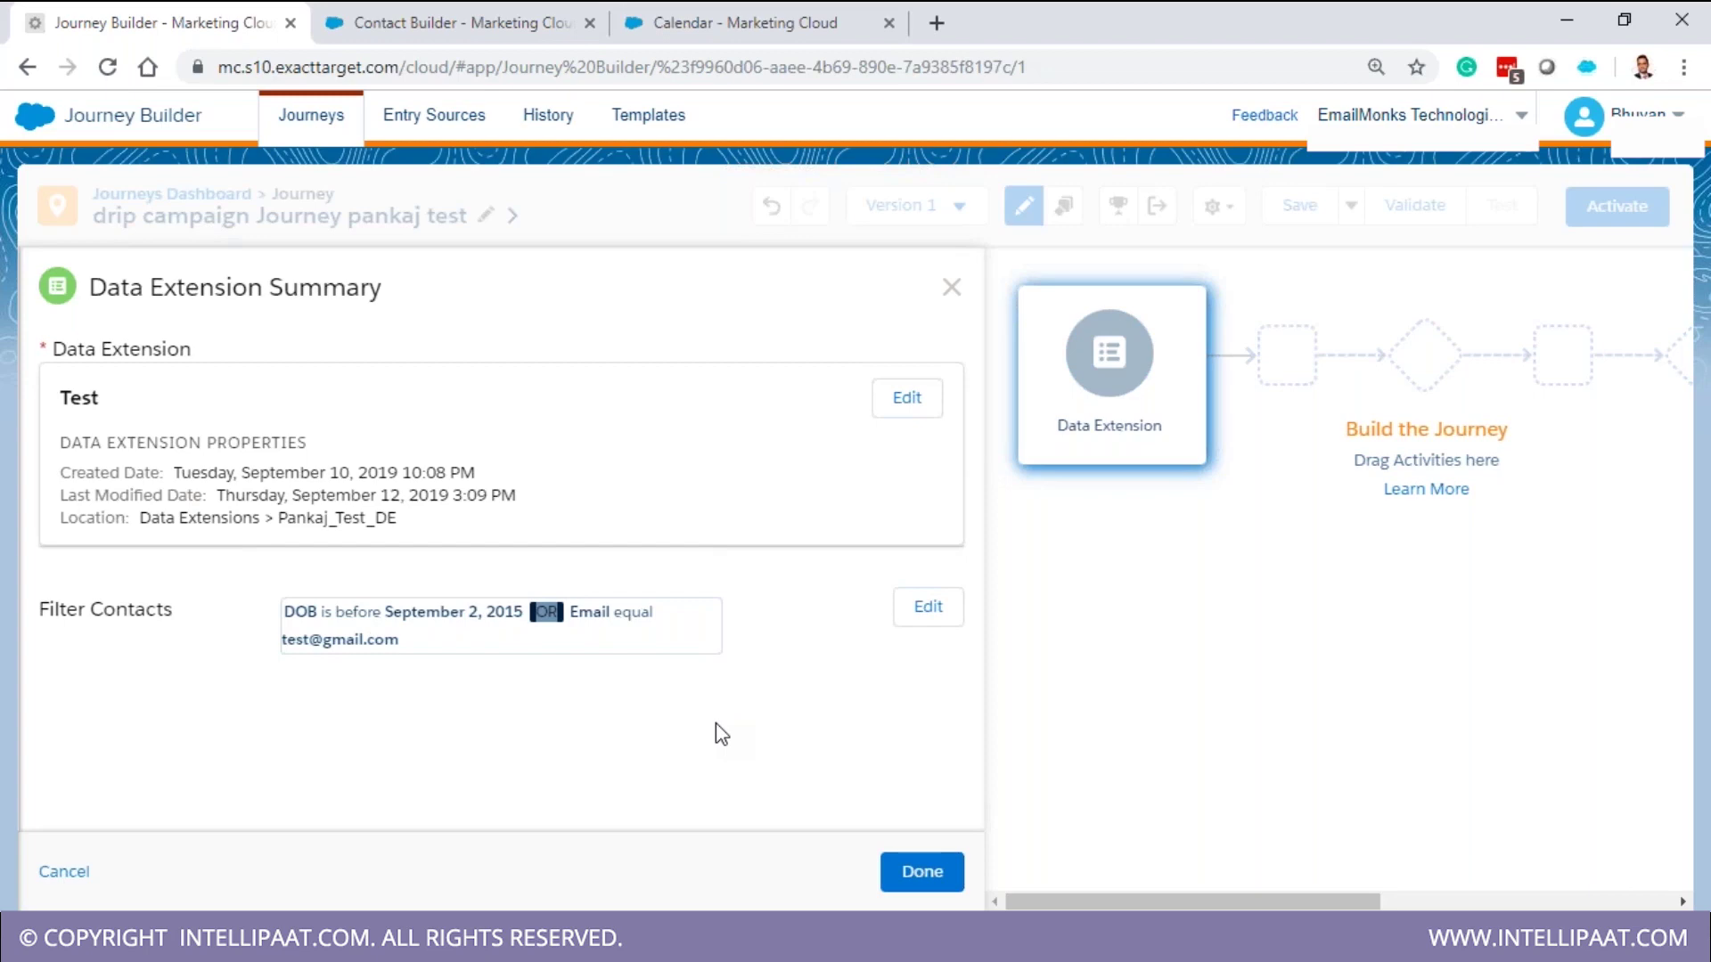
pyautogui.click(922, 874)
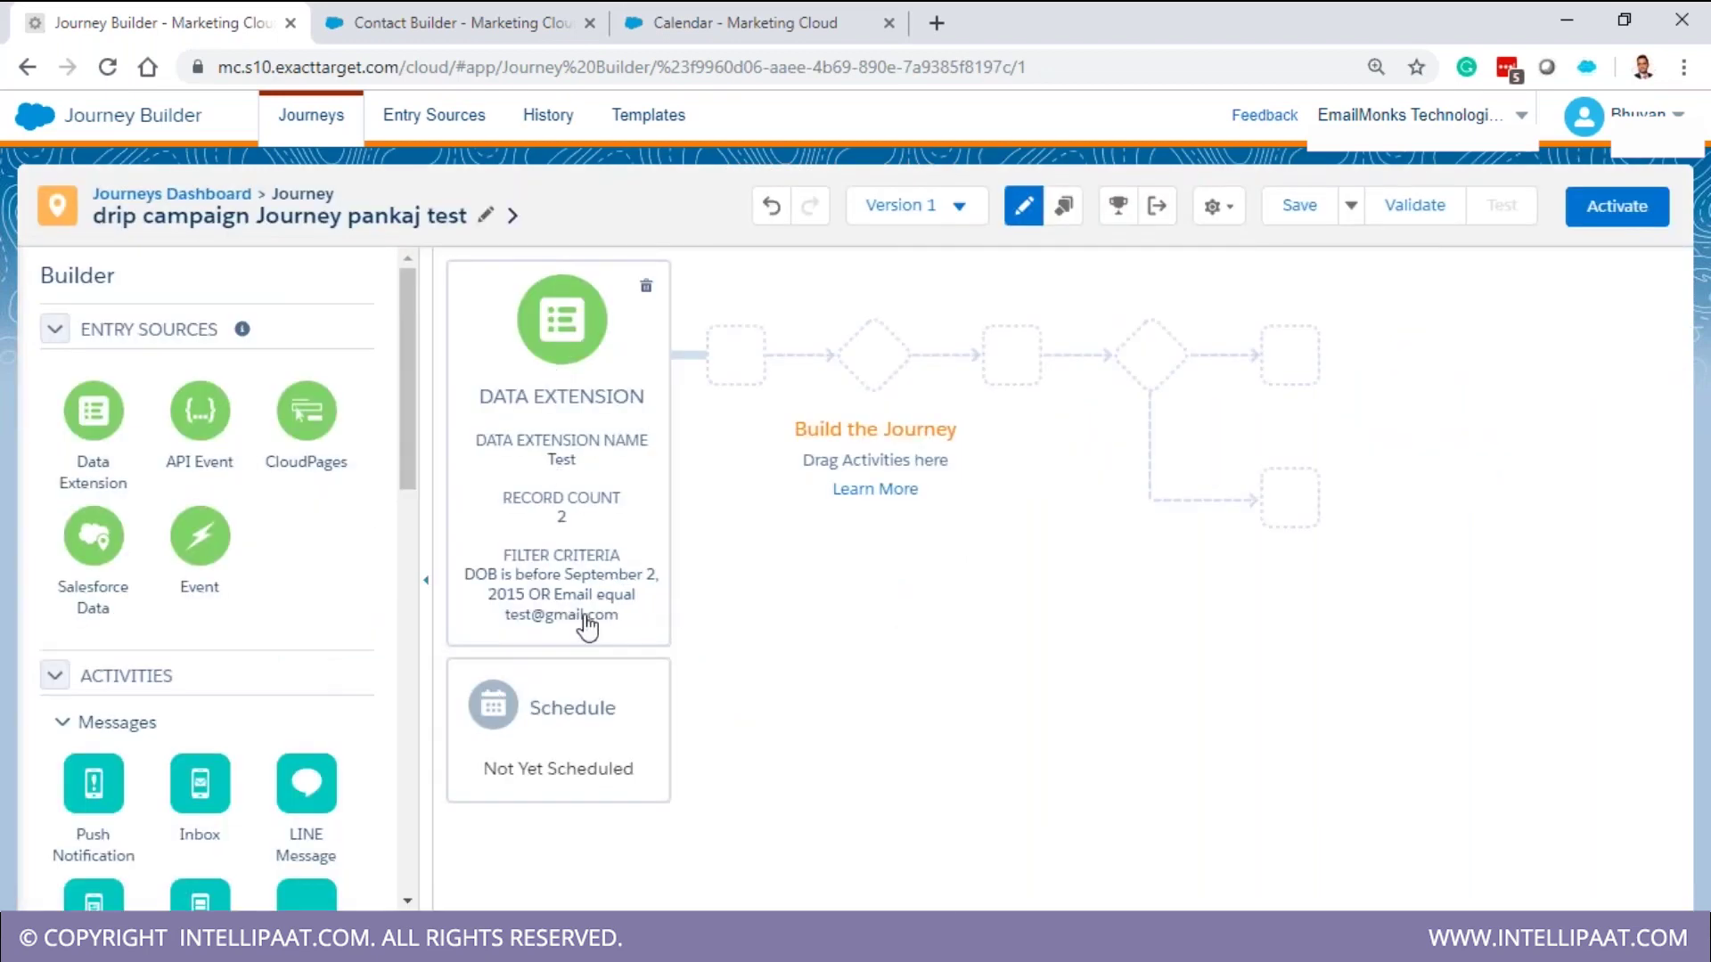
# Set the journey schedule type to Run Once
pyautogui.click(568, 721)
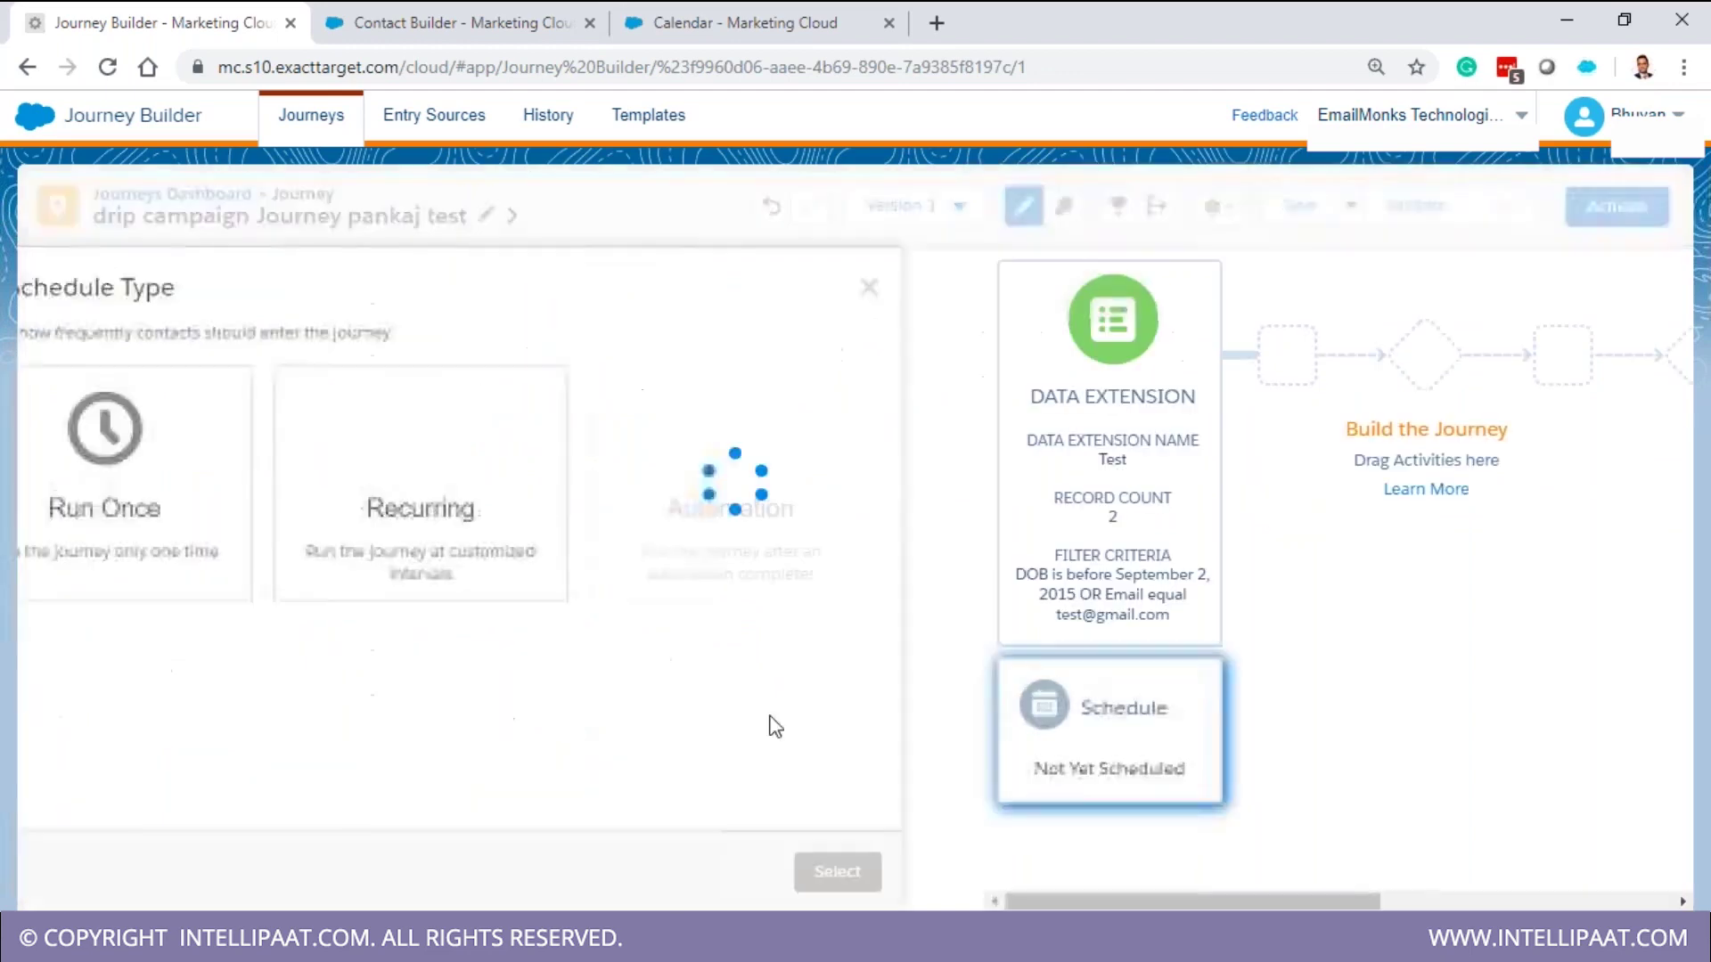
pyautogui.click(188, 521)
pyautogui.click(474, 523)
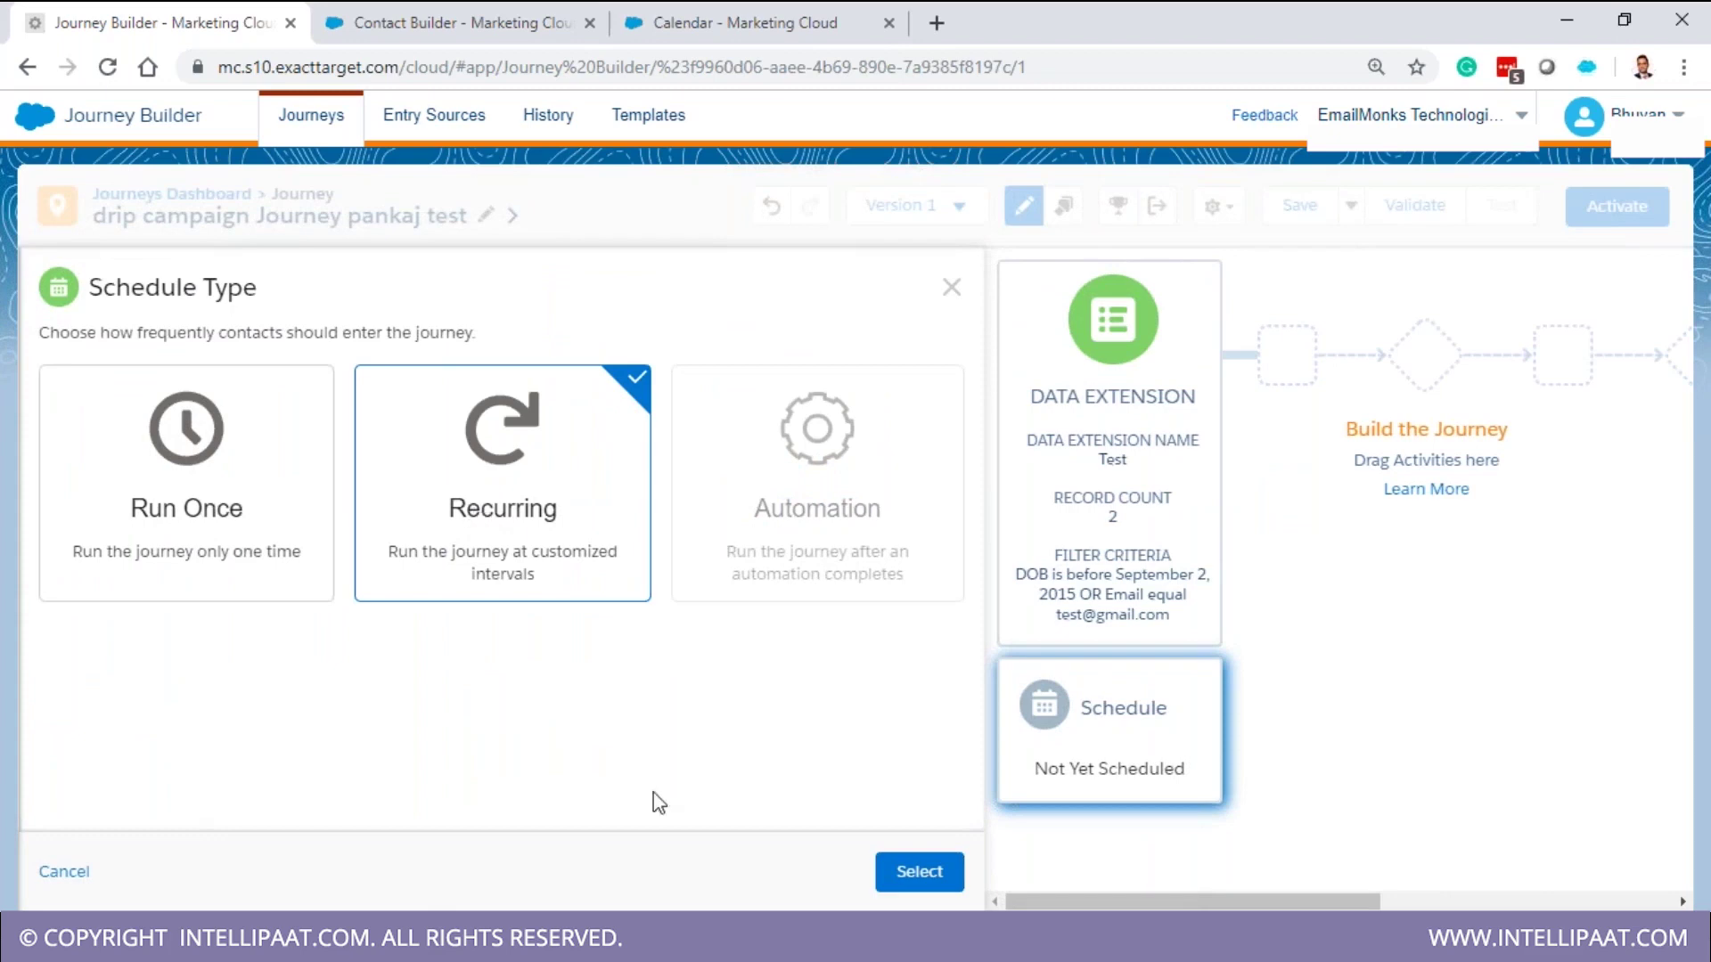
pyautogui.moveTo(782, 490)
pyautogui.click(251, 504)
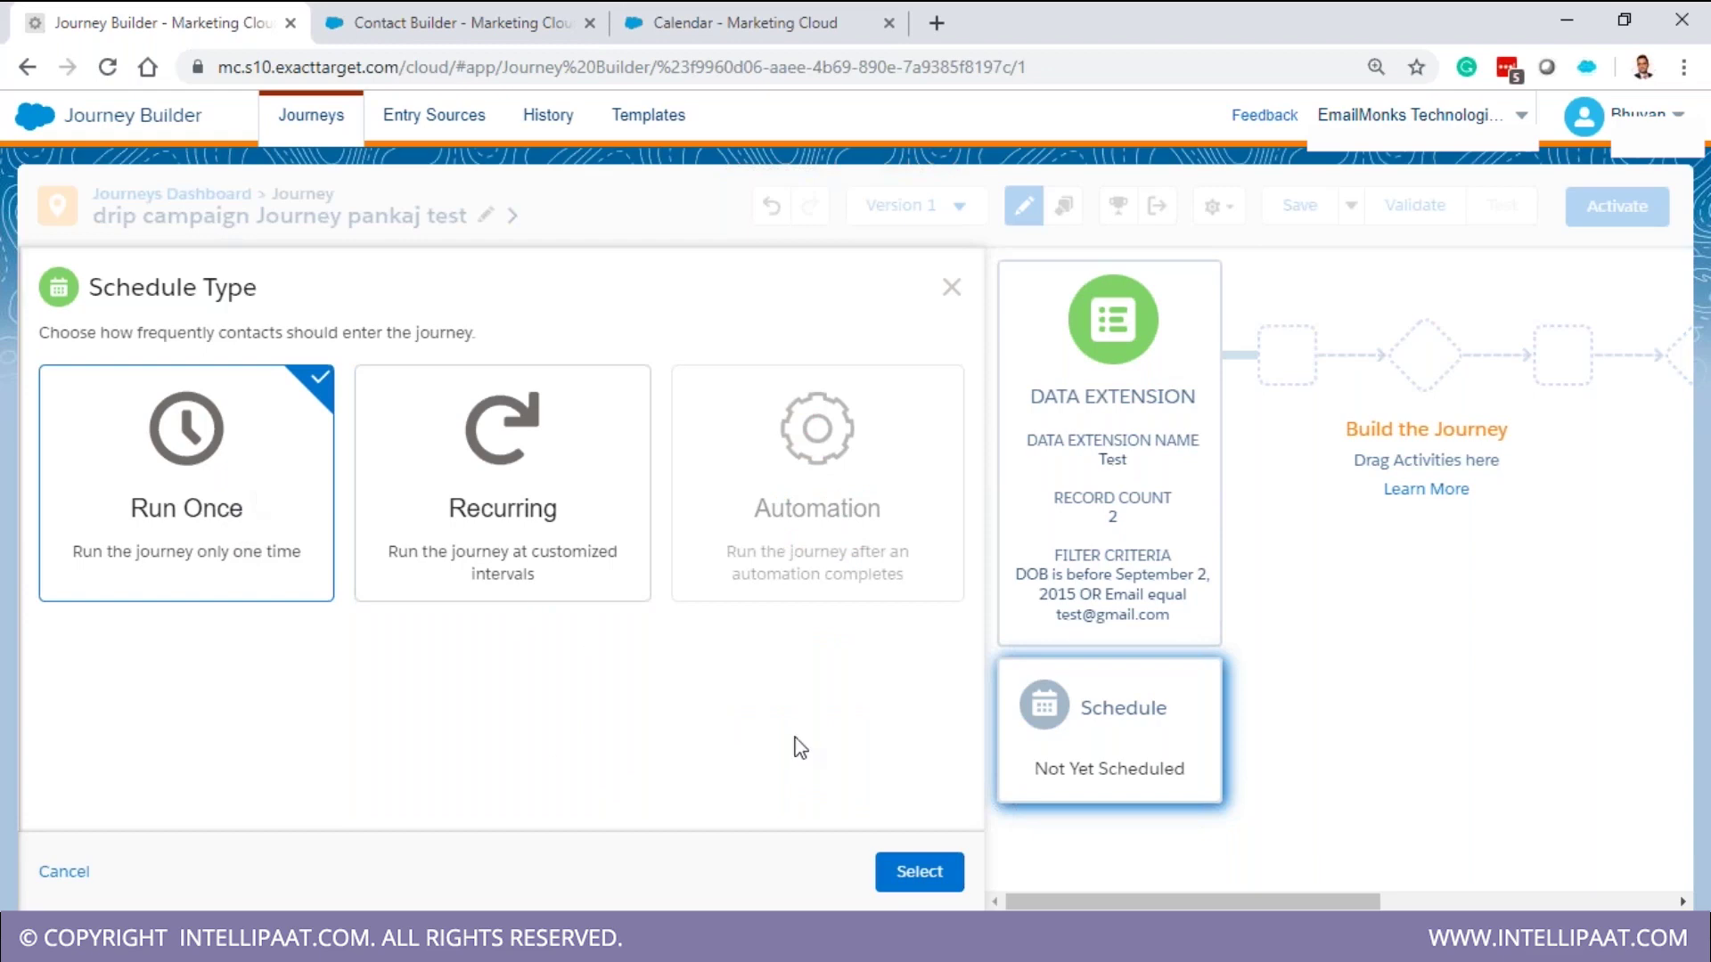
pyautogui.click(894, 882)
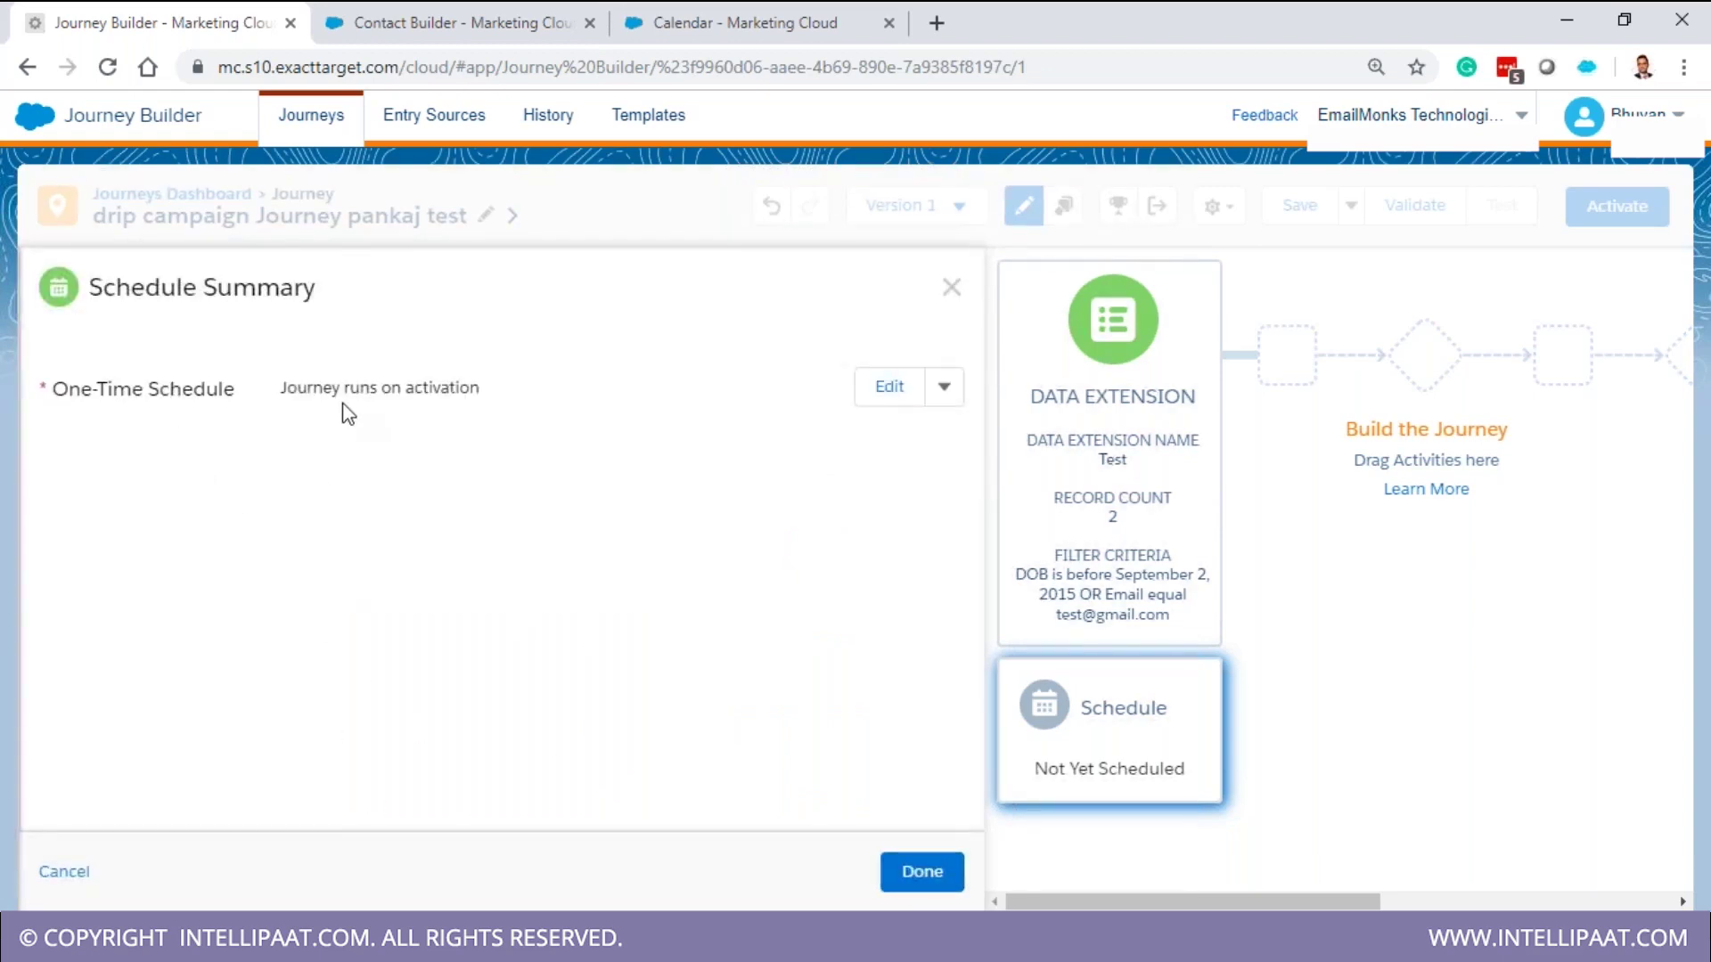
# Schedule the single run for September 23, 2019, 12:00 AM Central Standard Time
pyautogui.click(890, 389)
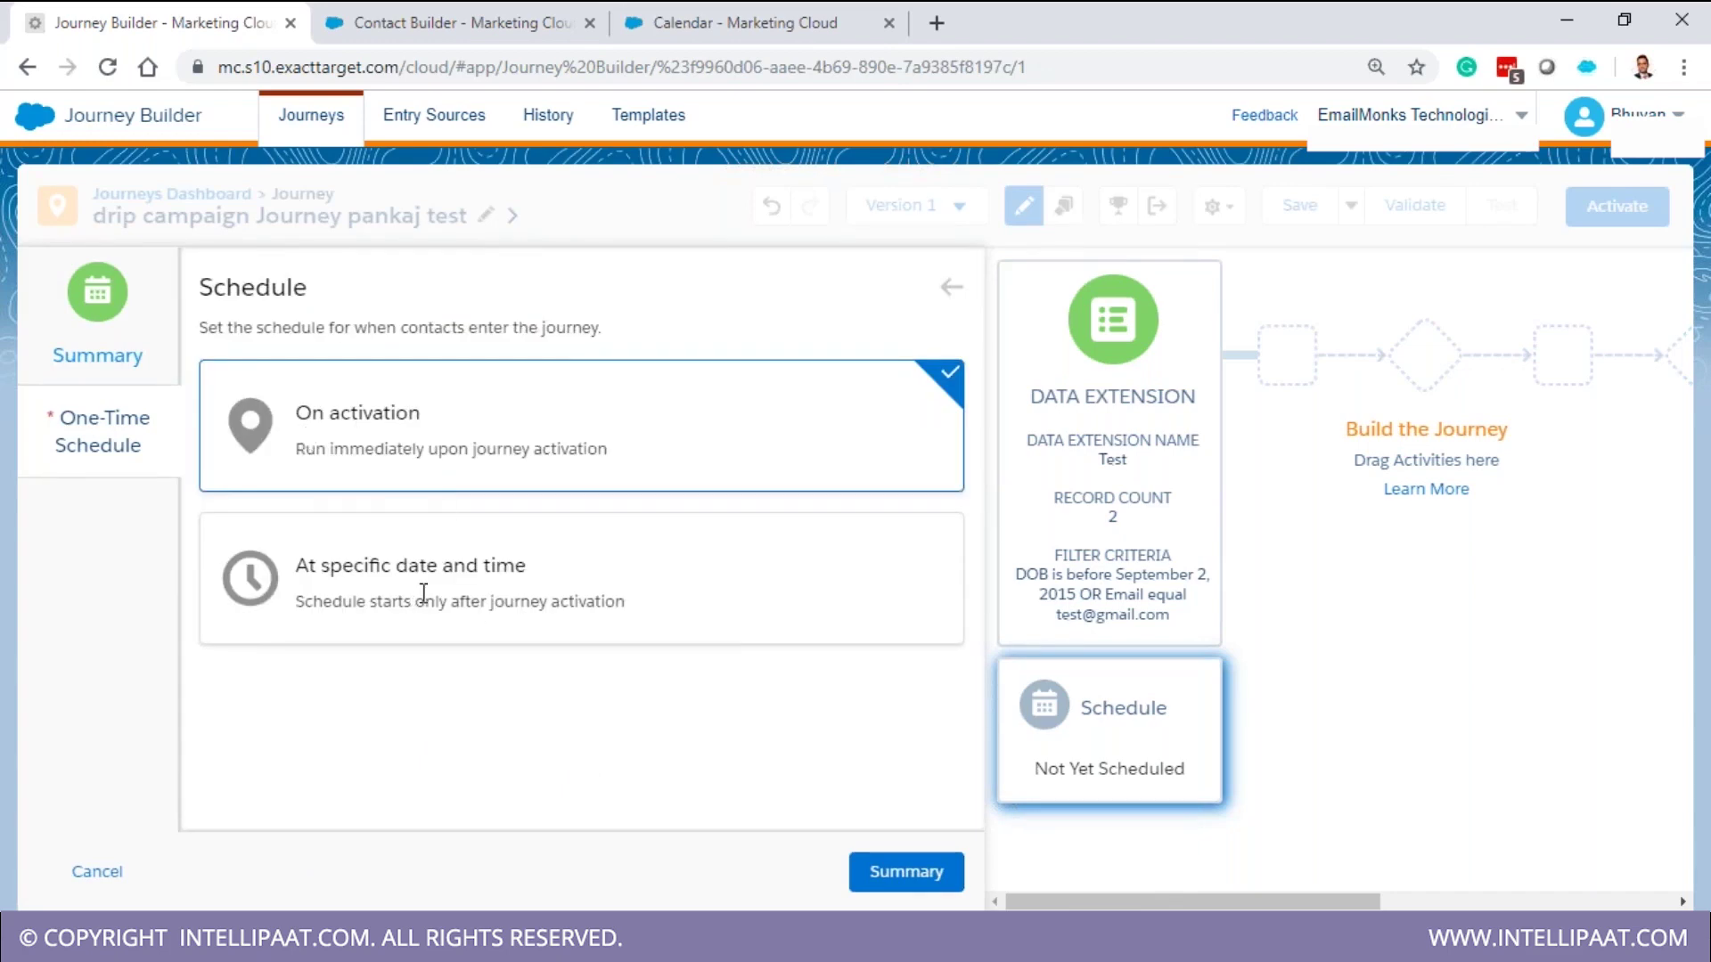
pyautogui.click(423, 592)
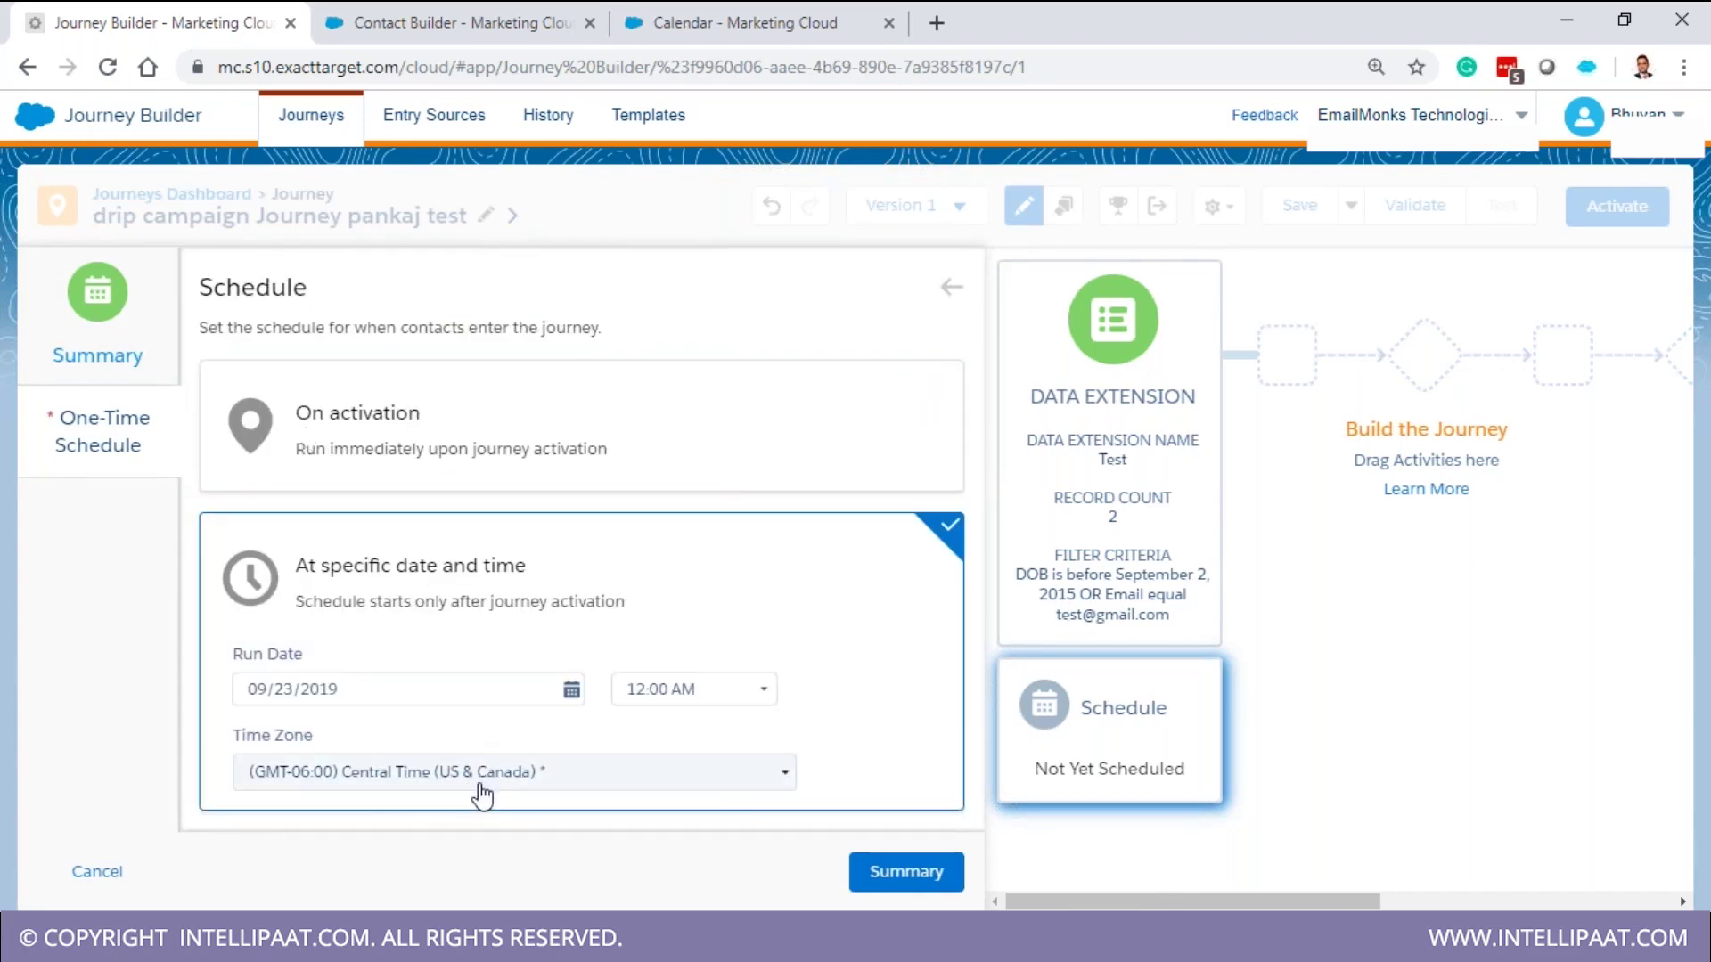
pyautogui.click(495, 448)
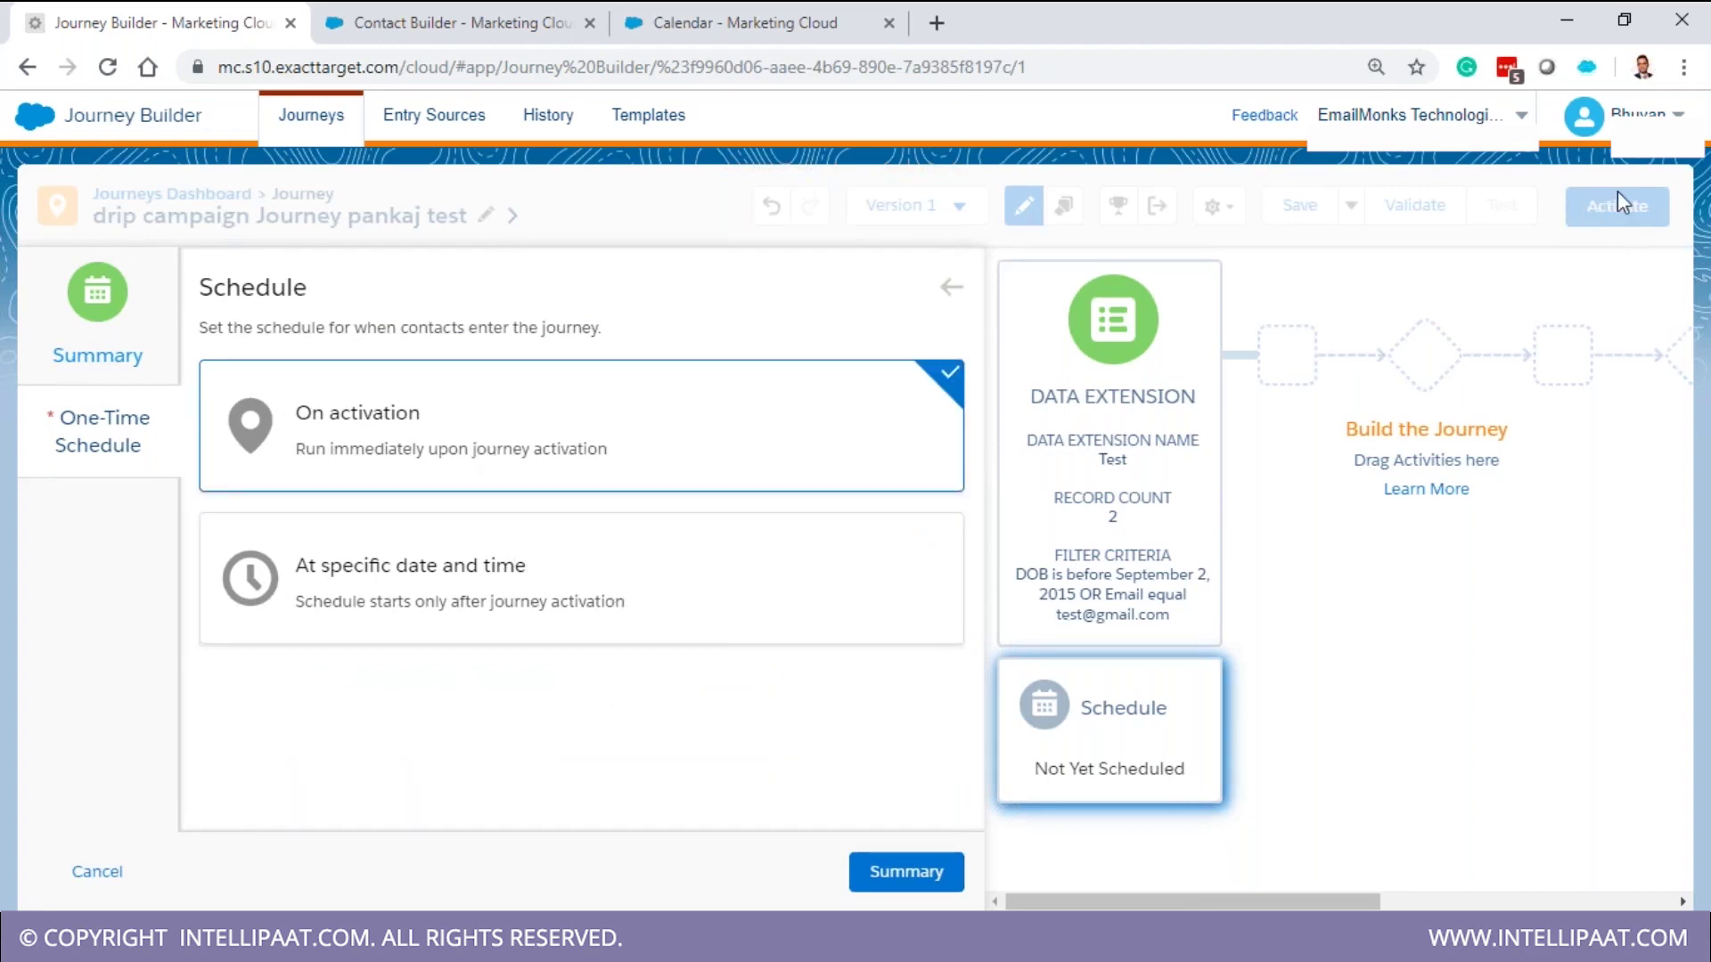
pyautogui.click(564, 599)
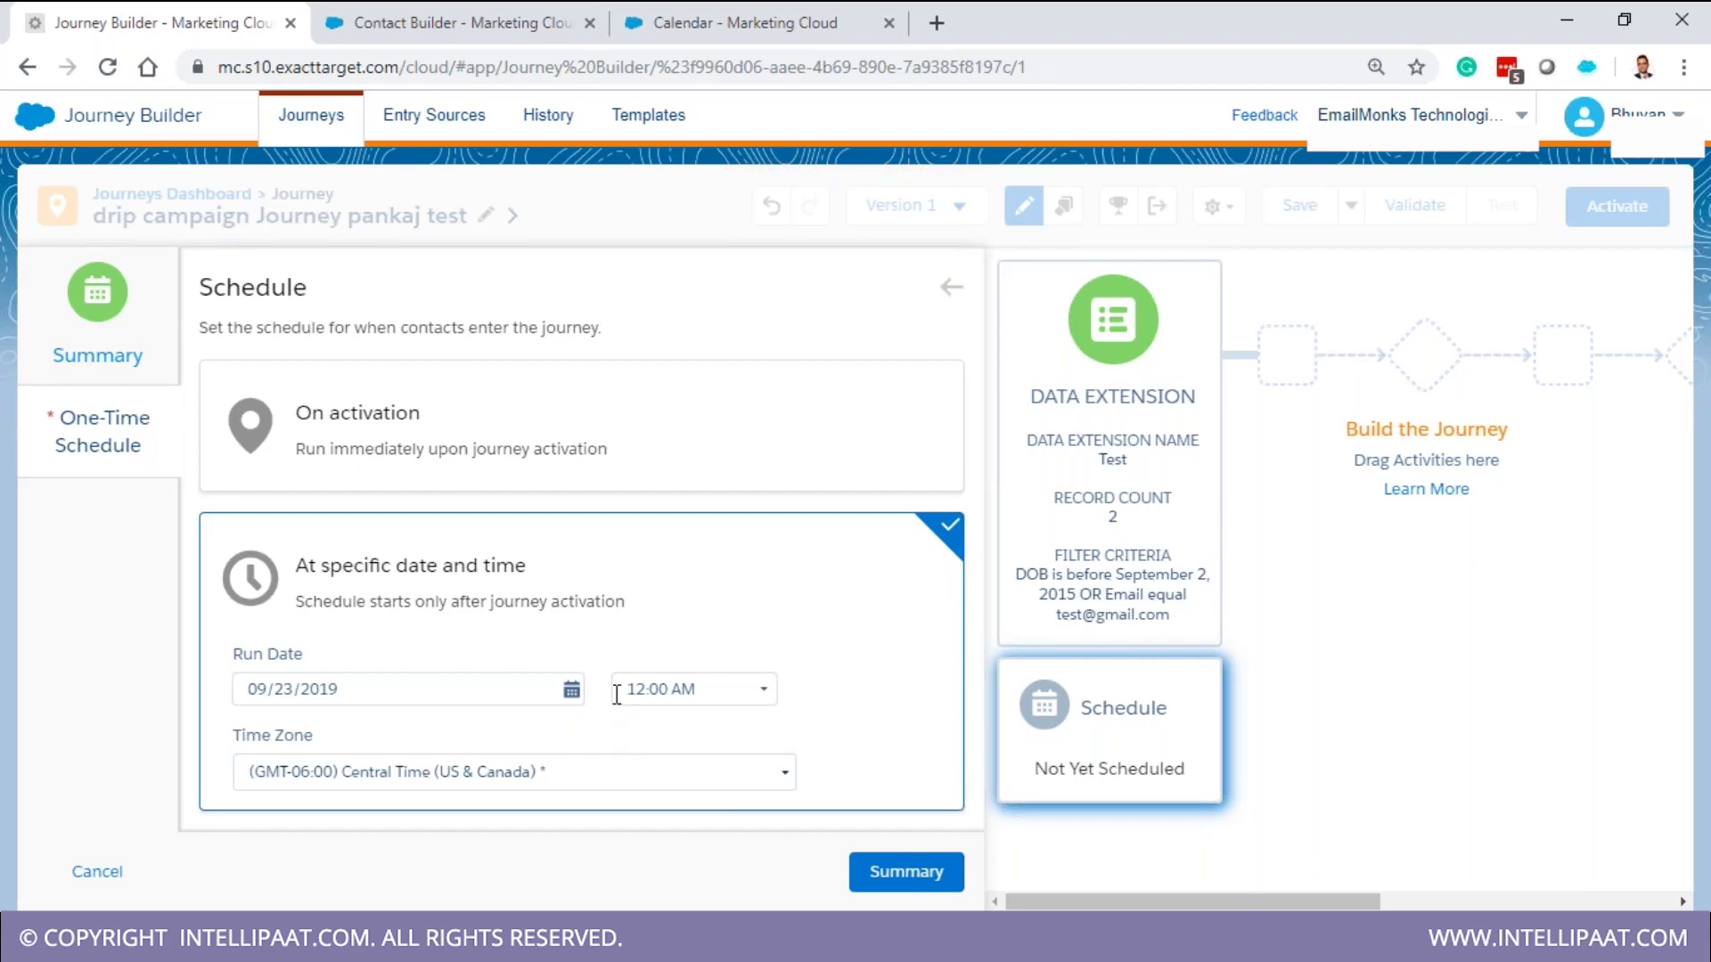
pyautogui.click(902, 887)
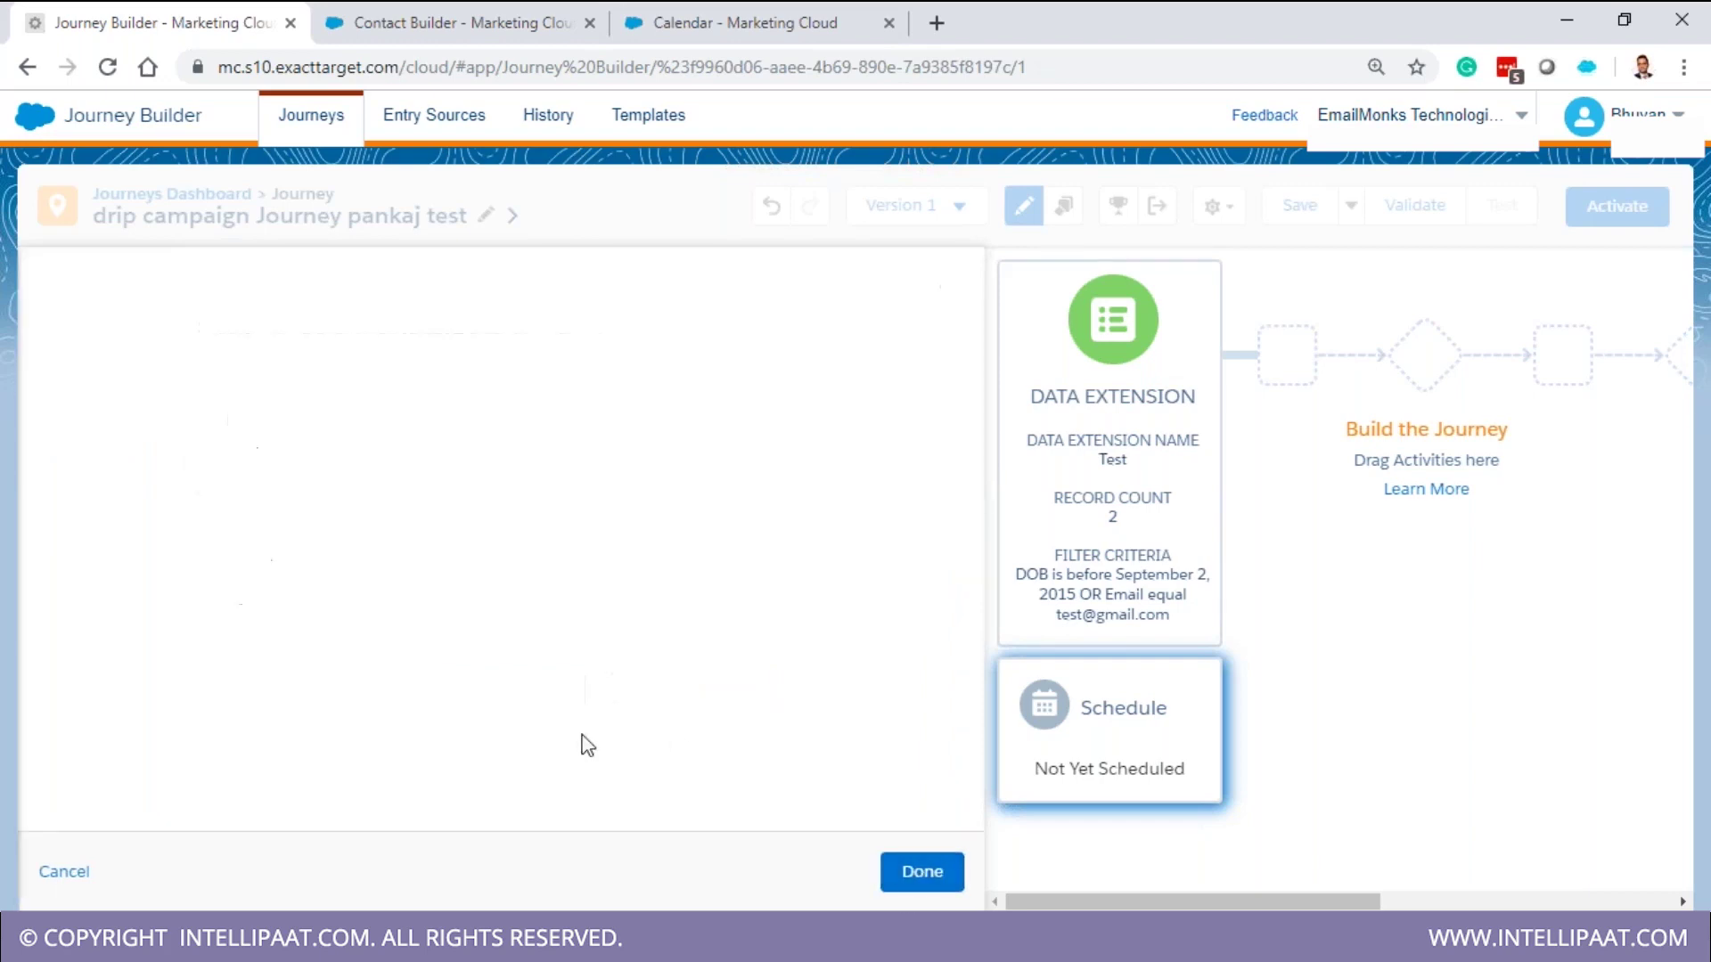
pyautogui.click(907, 871)
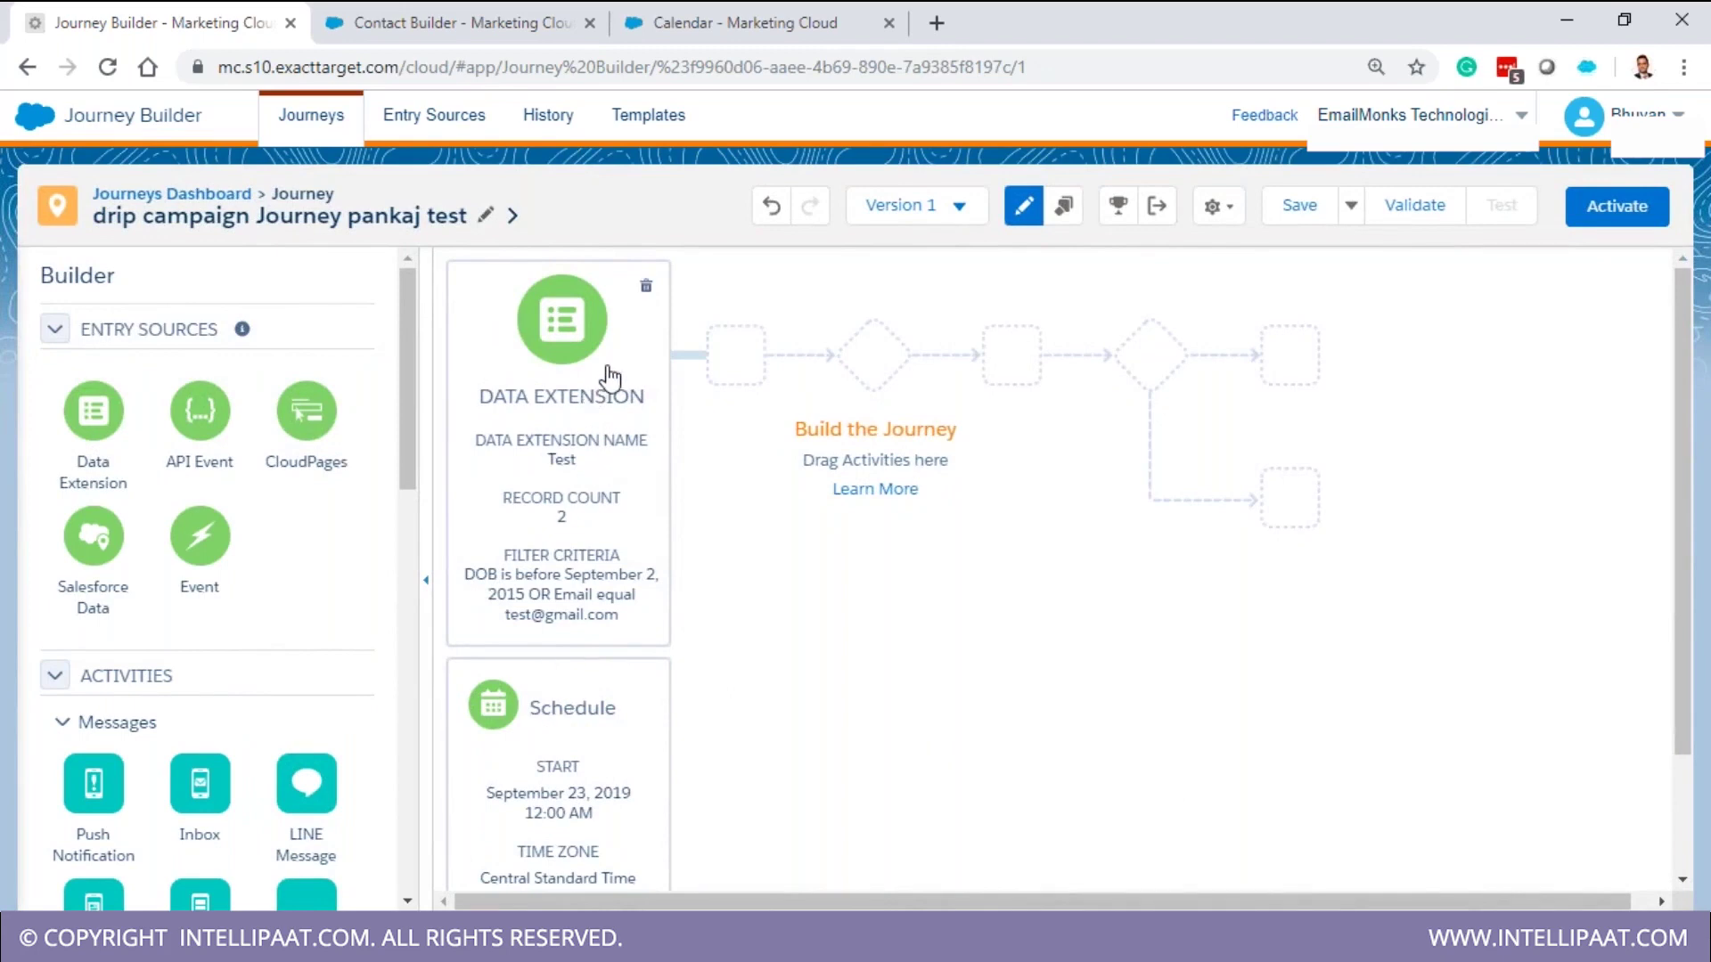
# Delete the Data Extension entry source from the journey canvas
pyautogui.click(645, 286)
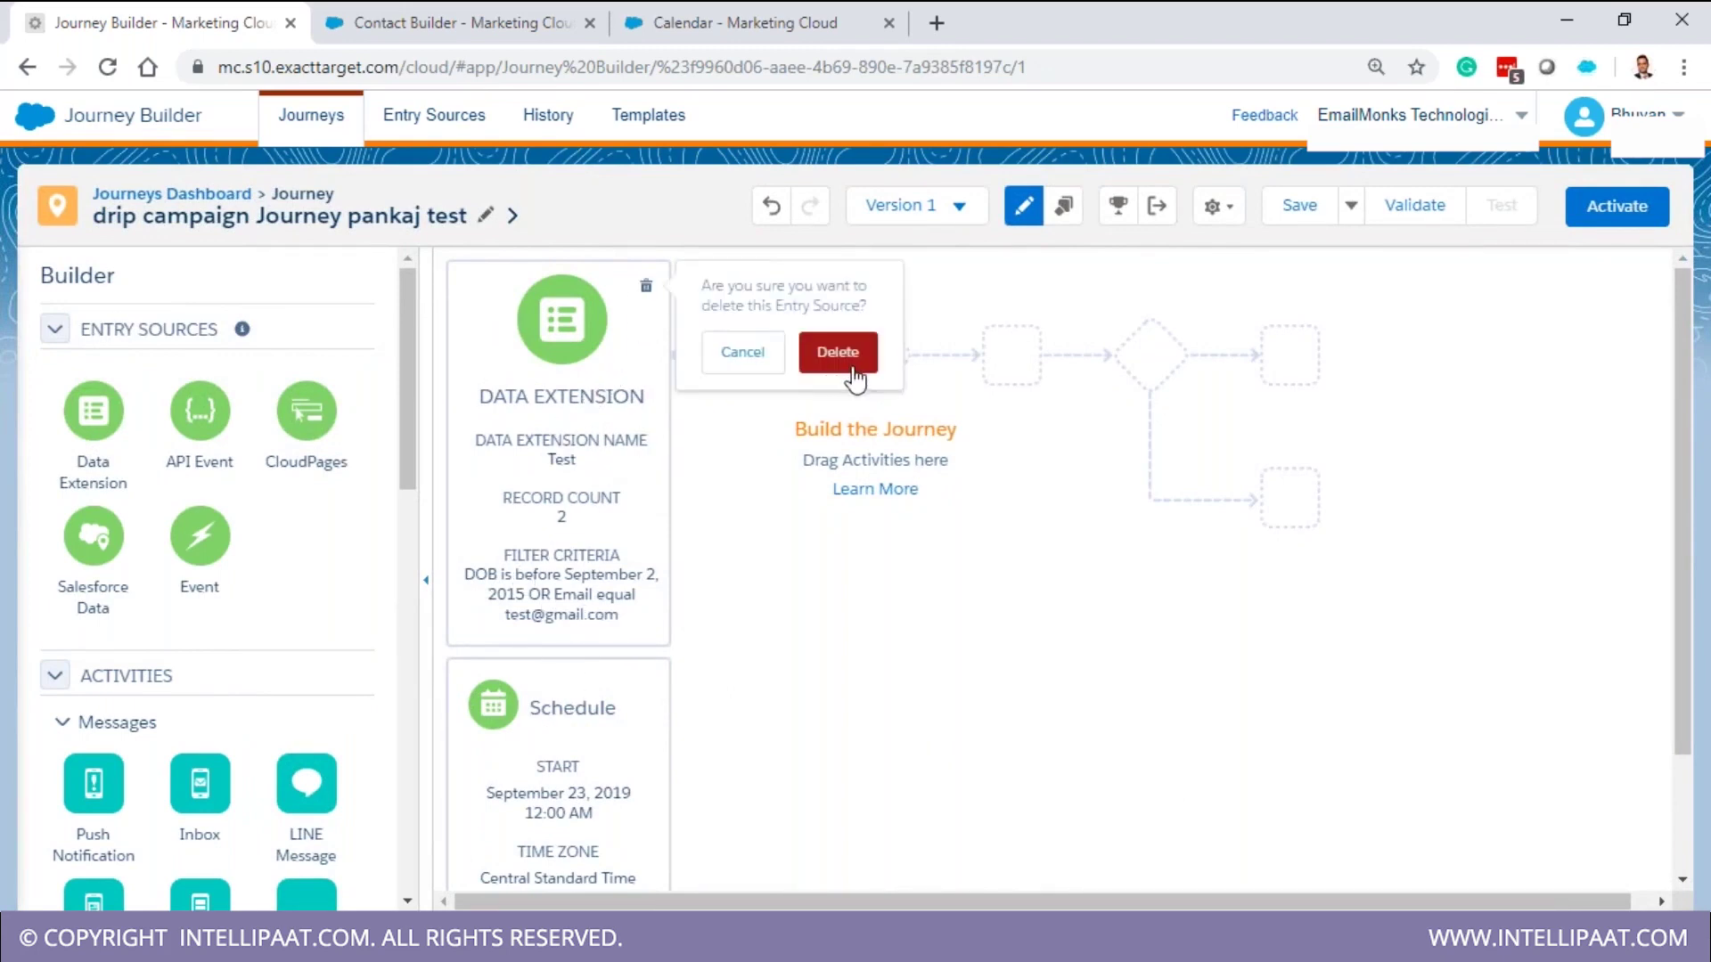
pyautogui.click(853, 379)
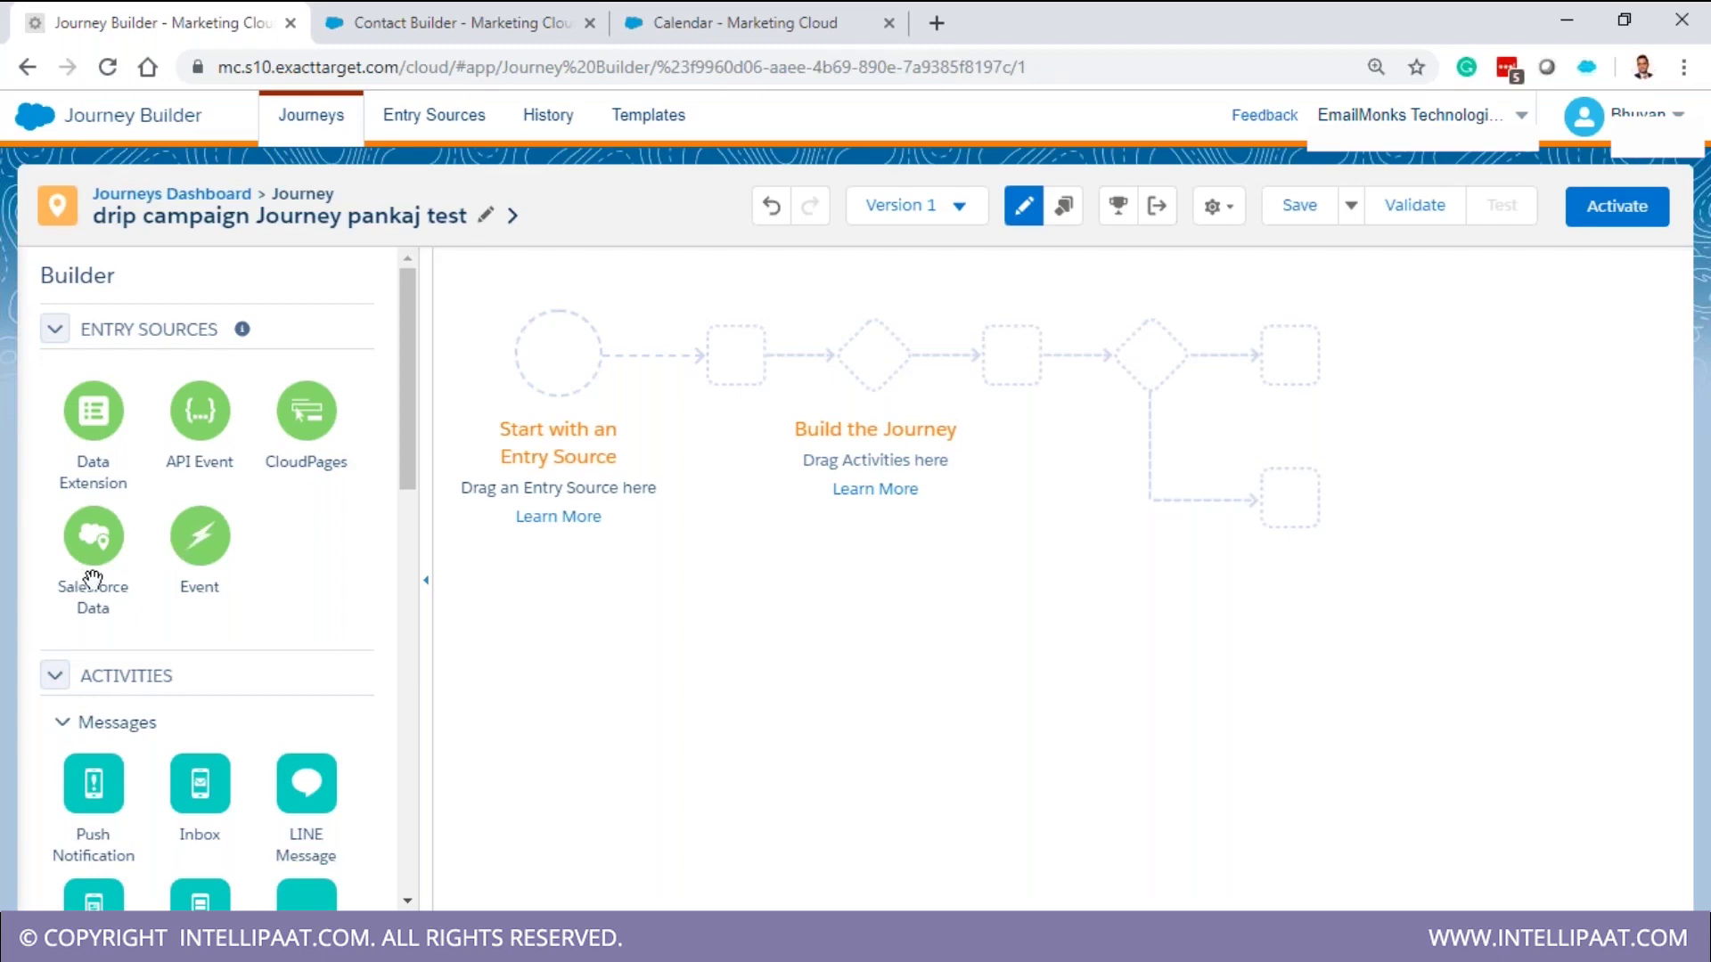
# Place CloudPages at the journey start and open its Define Entry Source settings
pyautogui.moveTo(306, 410); pyautogui.dragTo(593, 365)
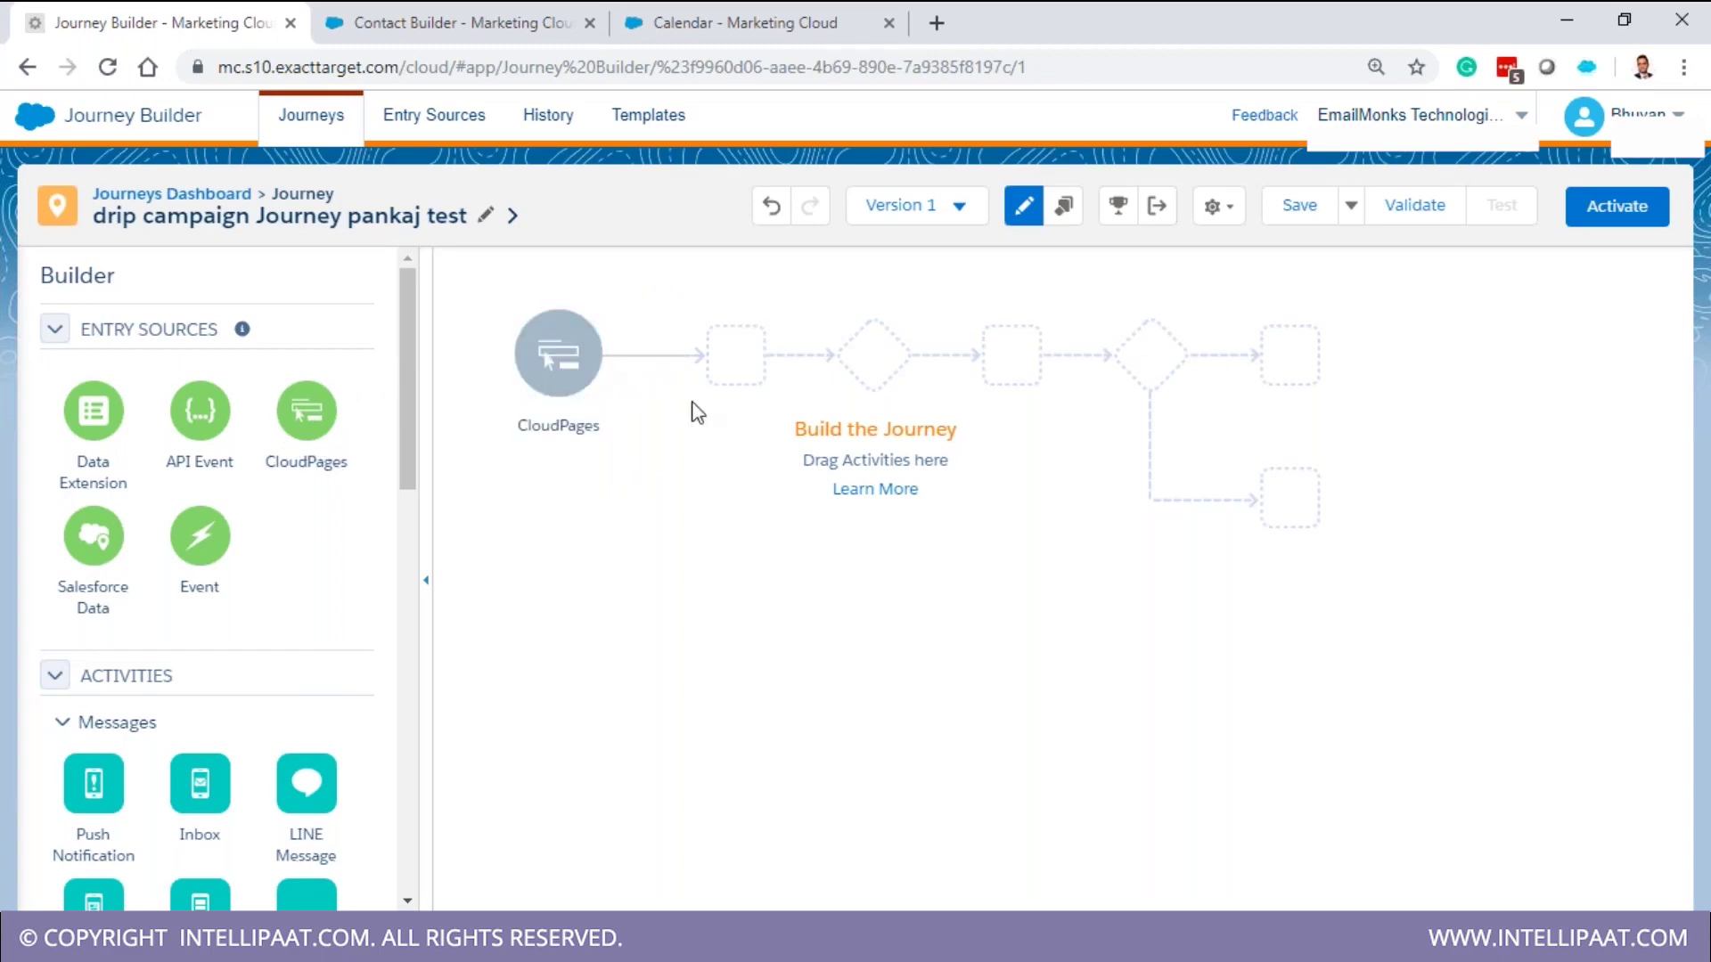
pyautogui.moveTo(26, 127)
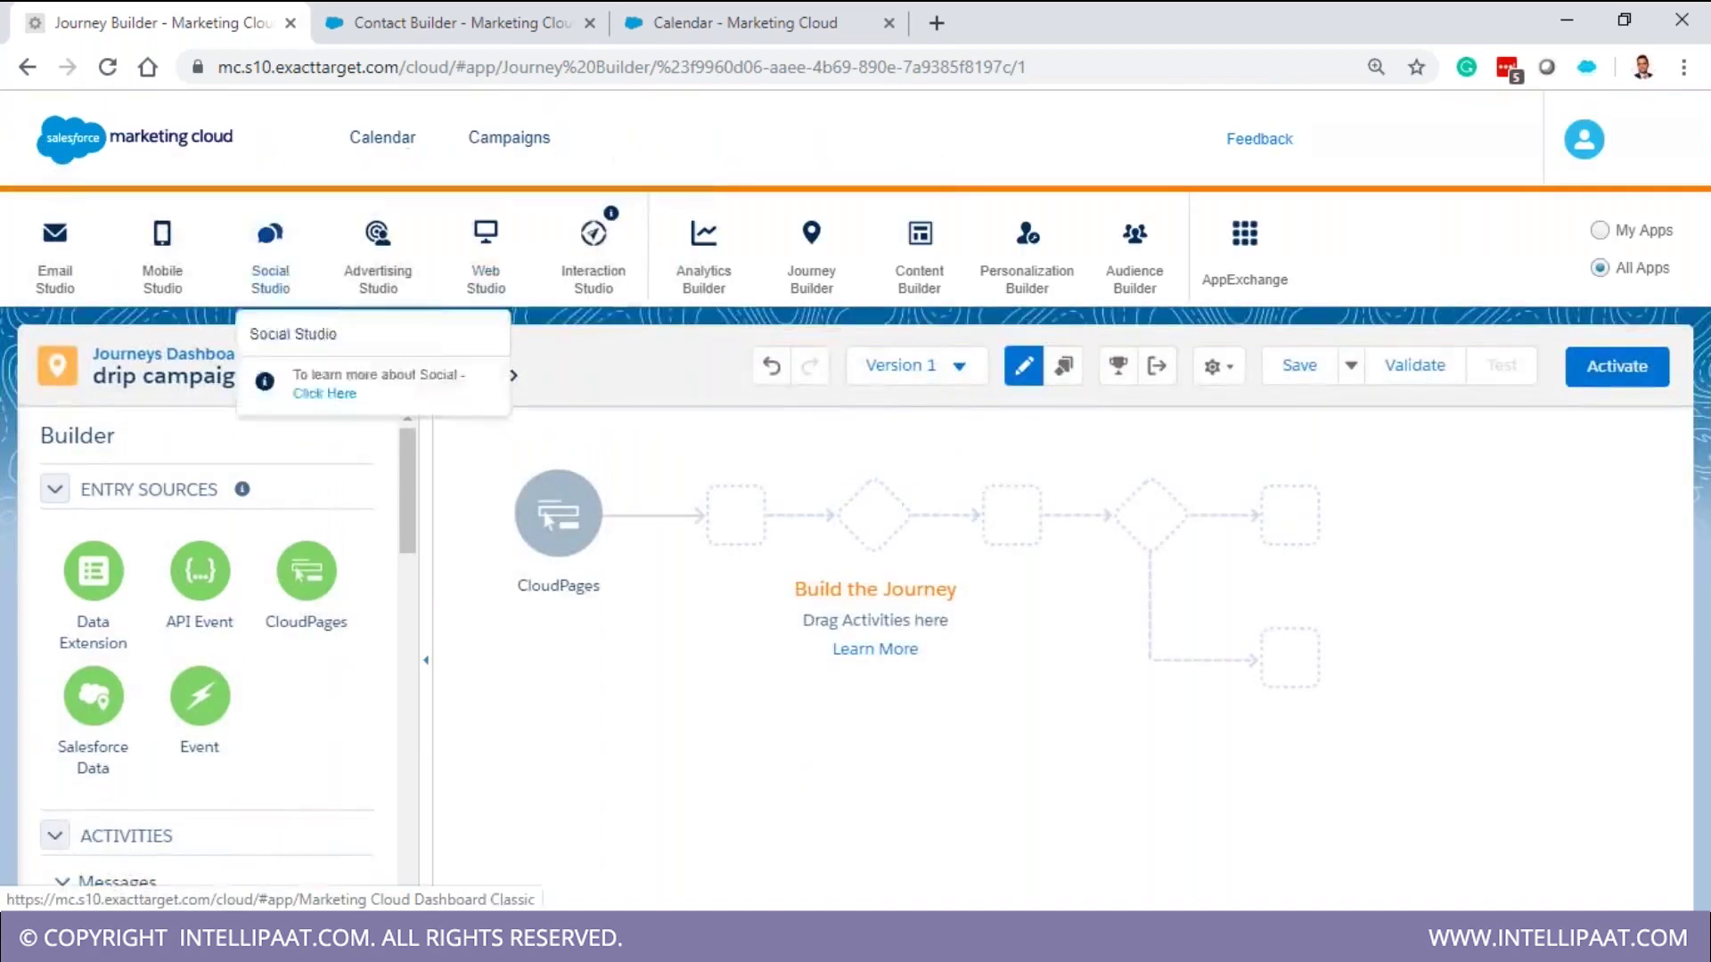
pyautogui.moveTo(443, 291)
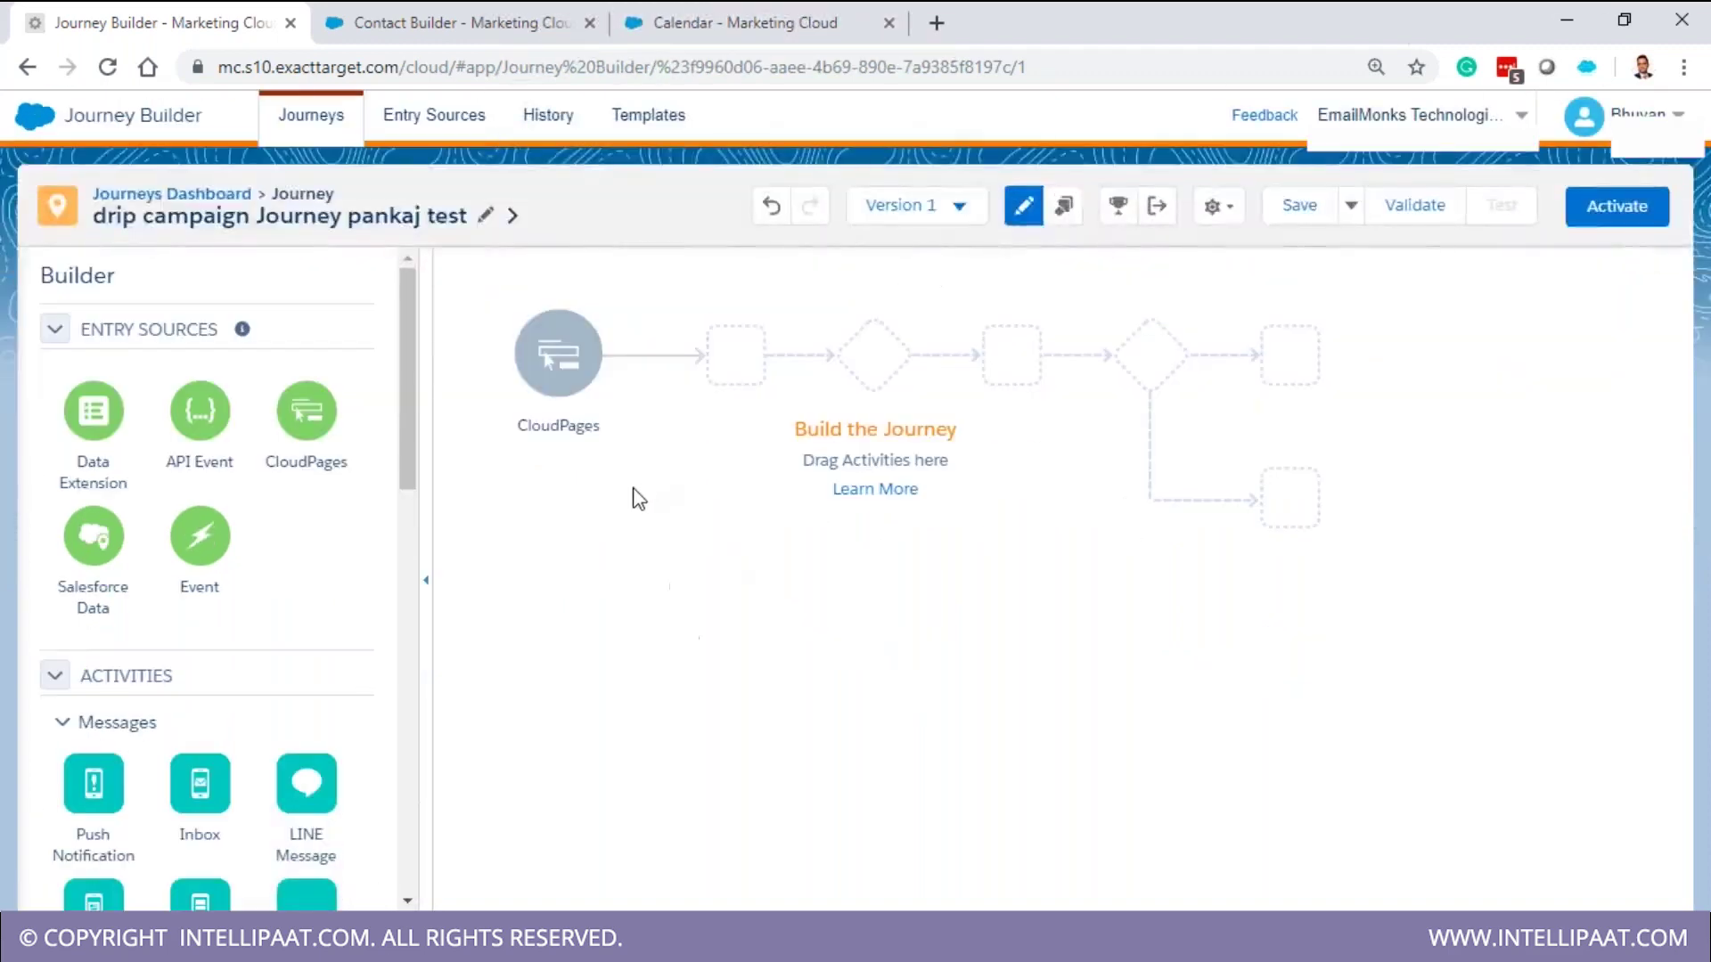
pyautogui.click(563, 392)
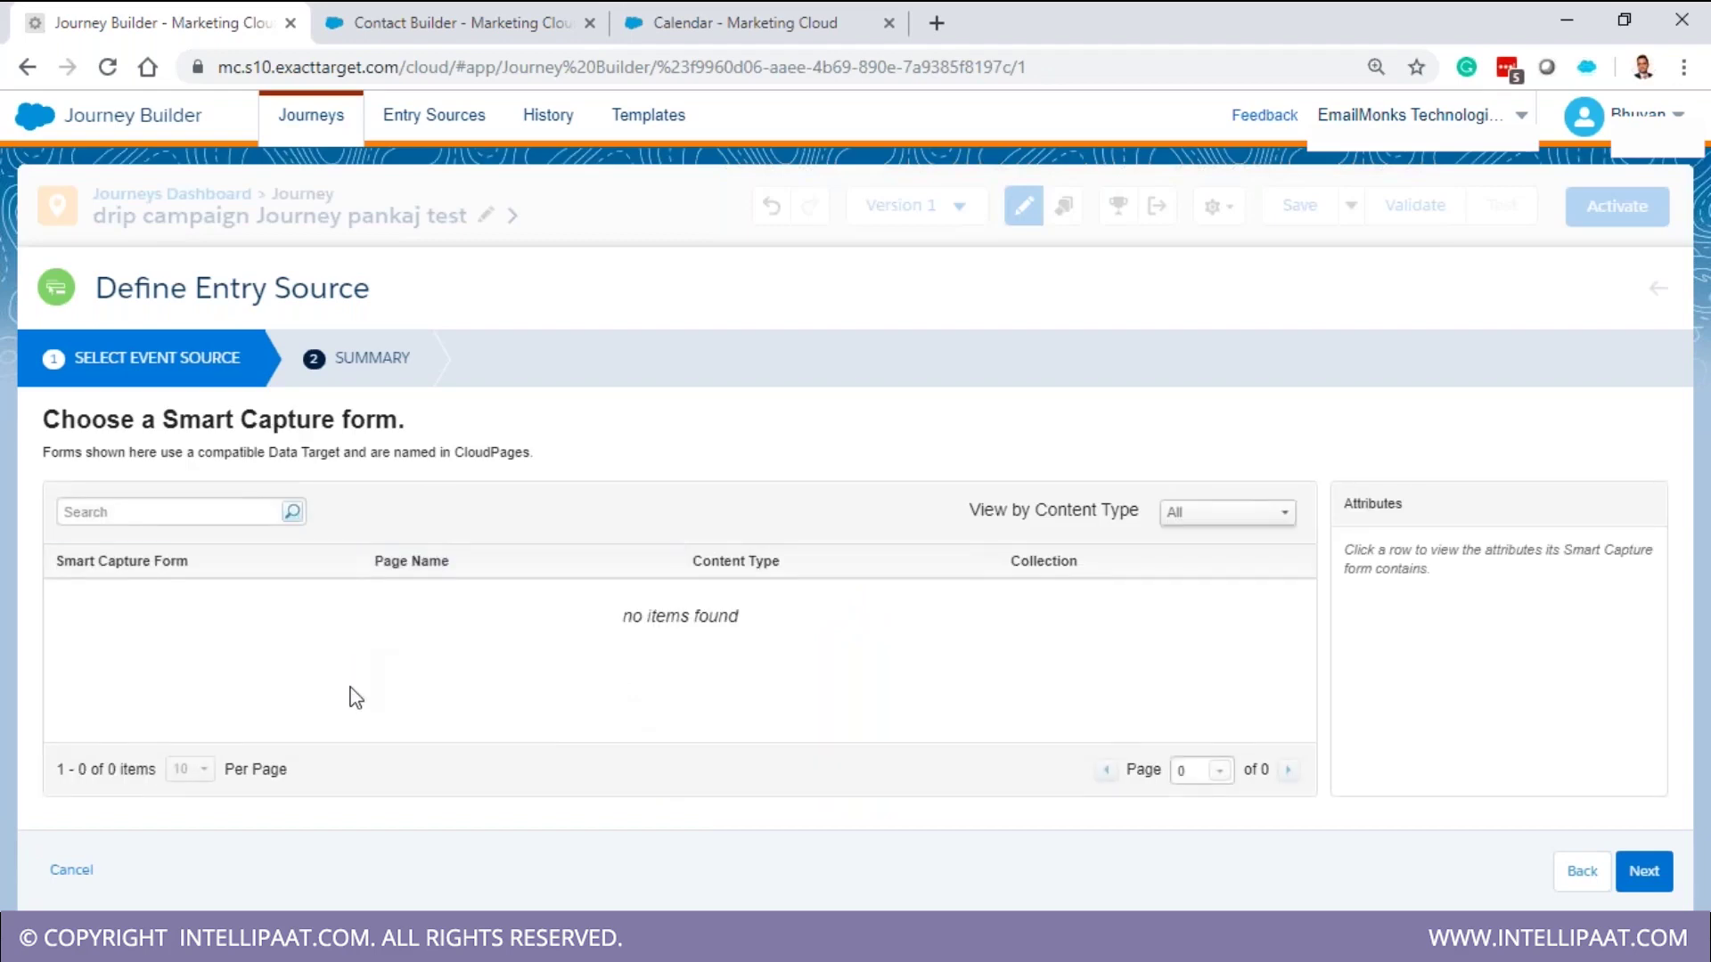
# Try continuing without a Smart Capture form, then switch to the Contact Builder tab
pyautogui.moveTo(162, 419); pyautogui.dragTo(435, 430)
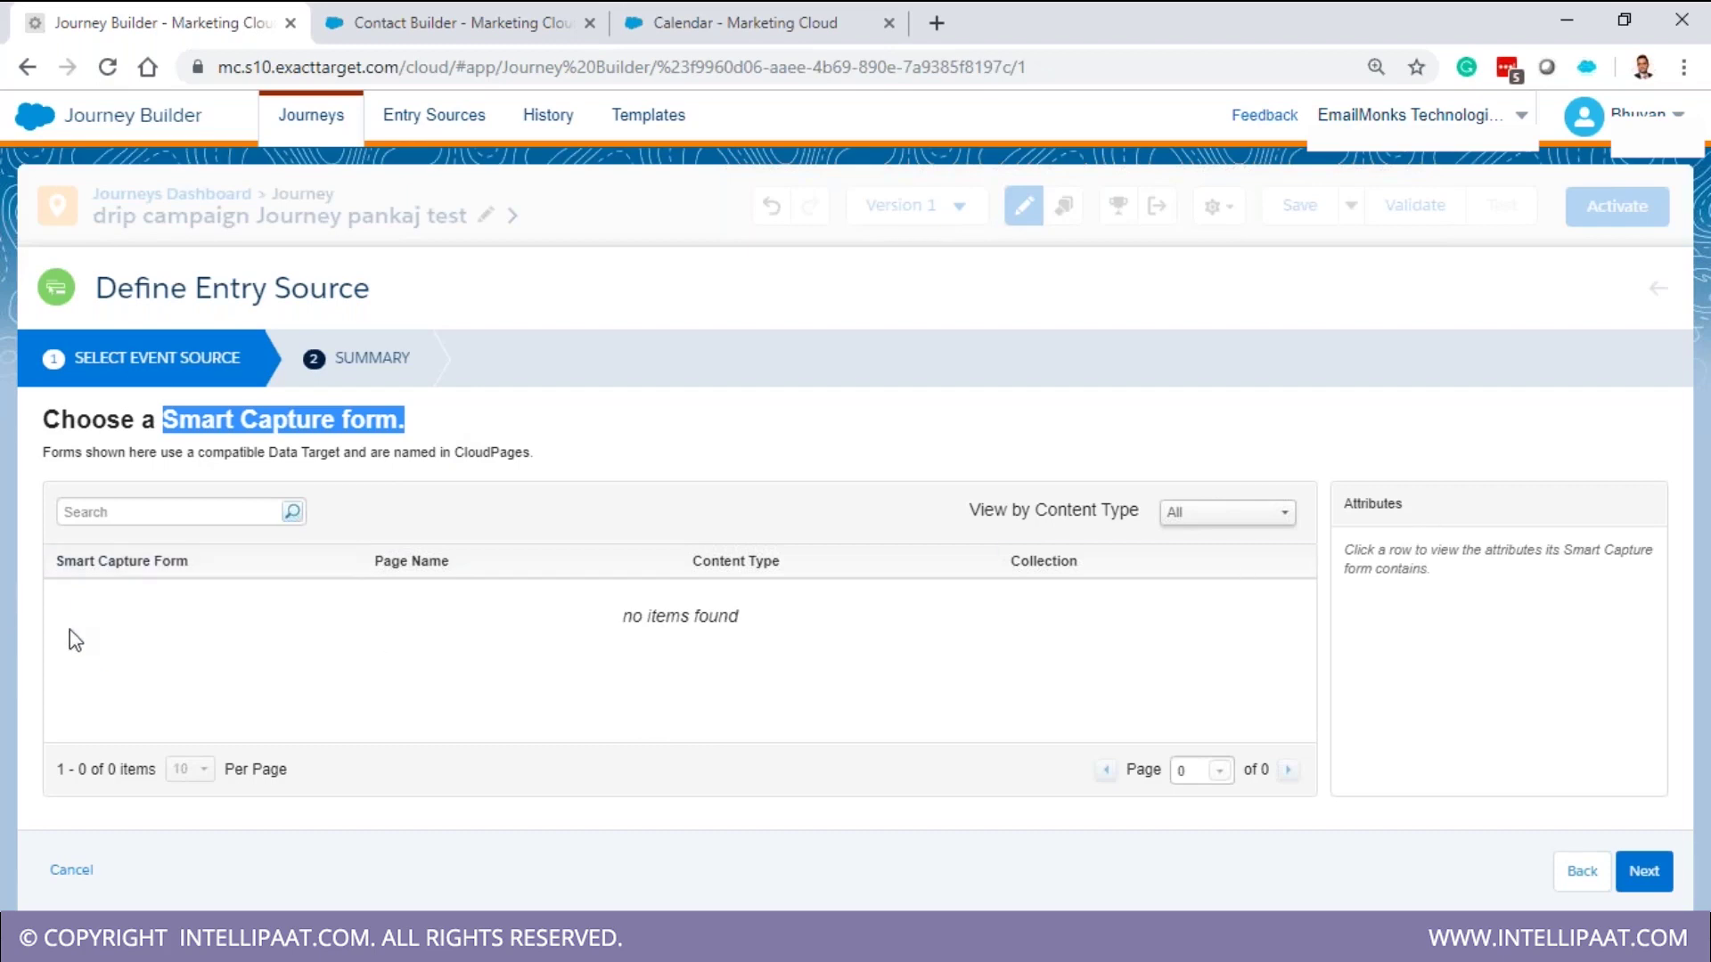
pyautogui.click(1579, 886)
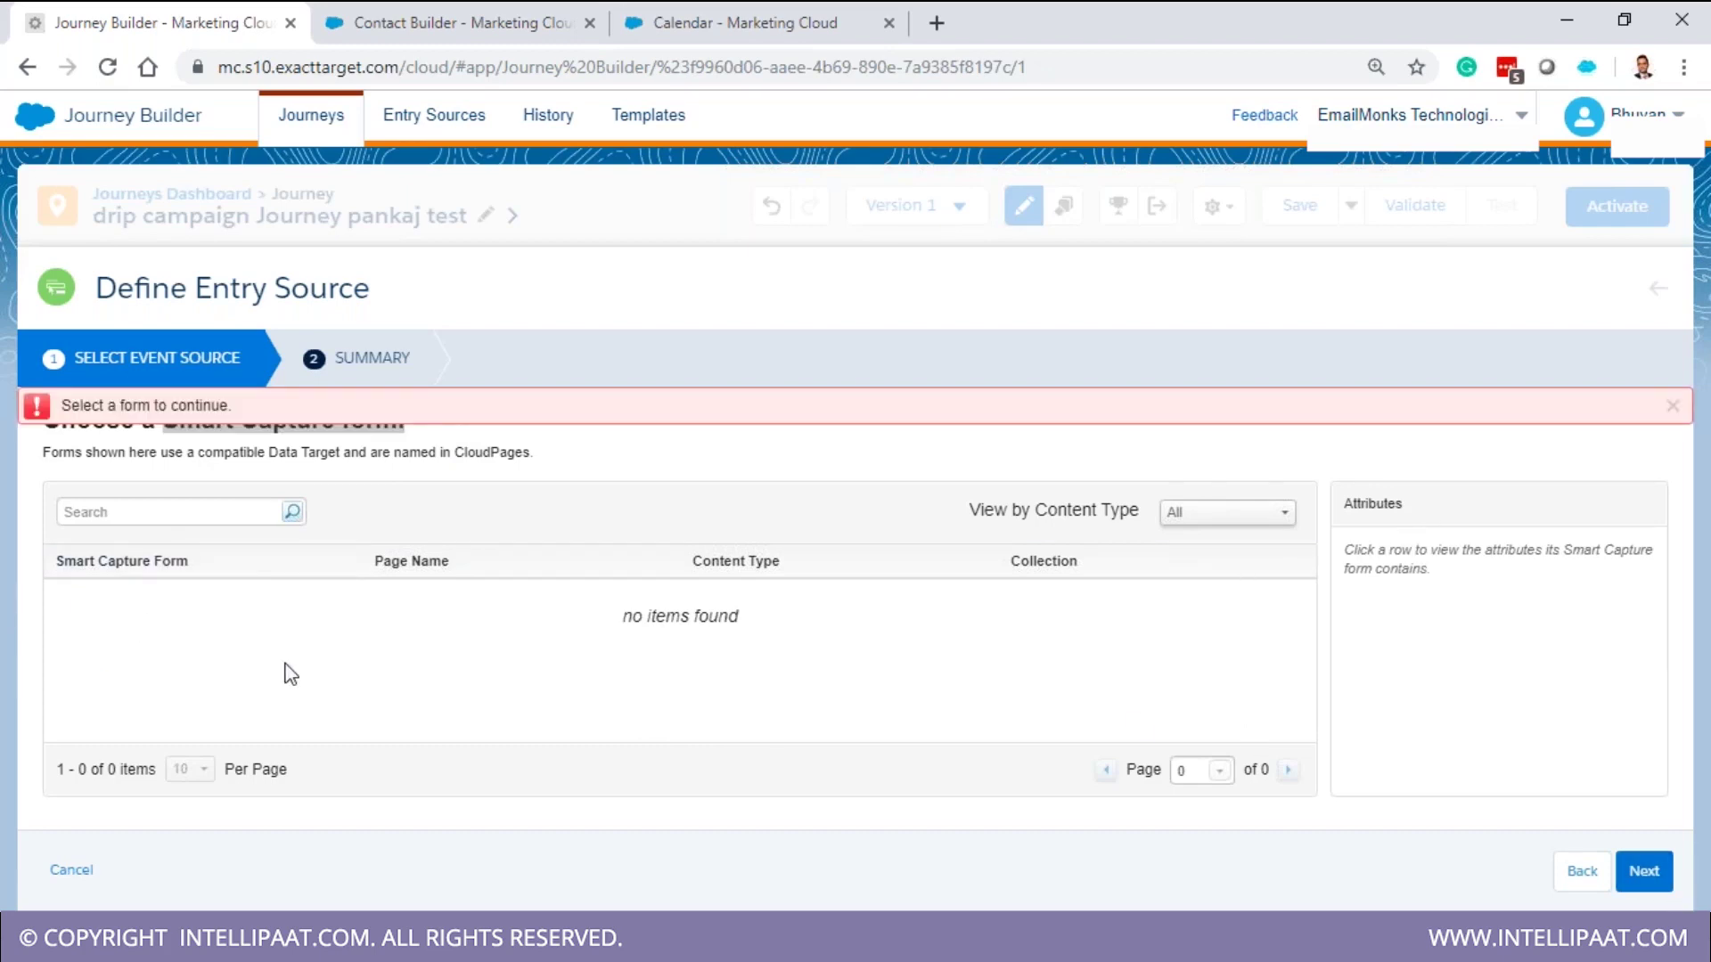
pyautogui.rightClick(169, 9)
pyautogui.click(553, 20)
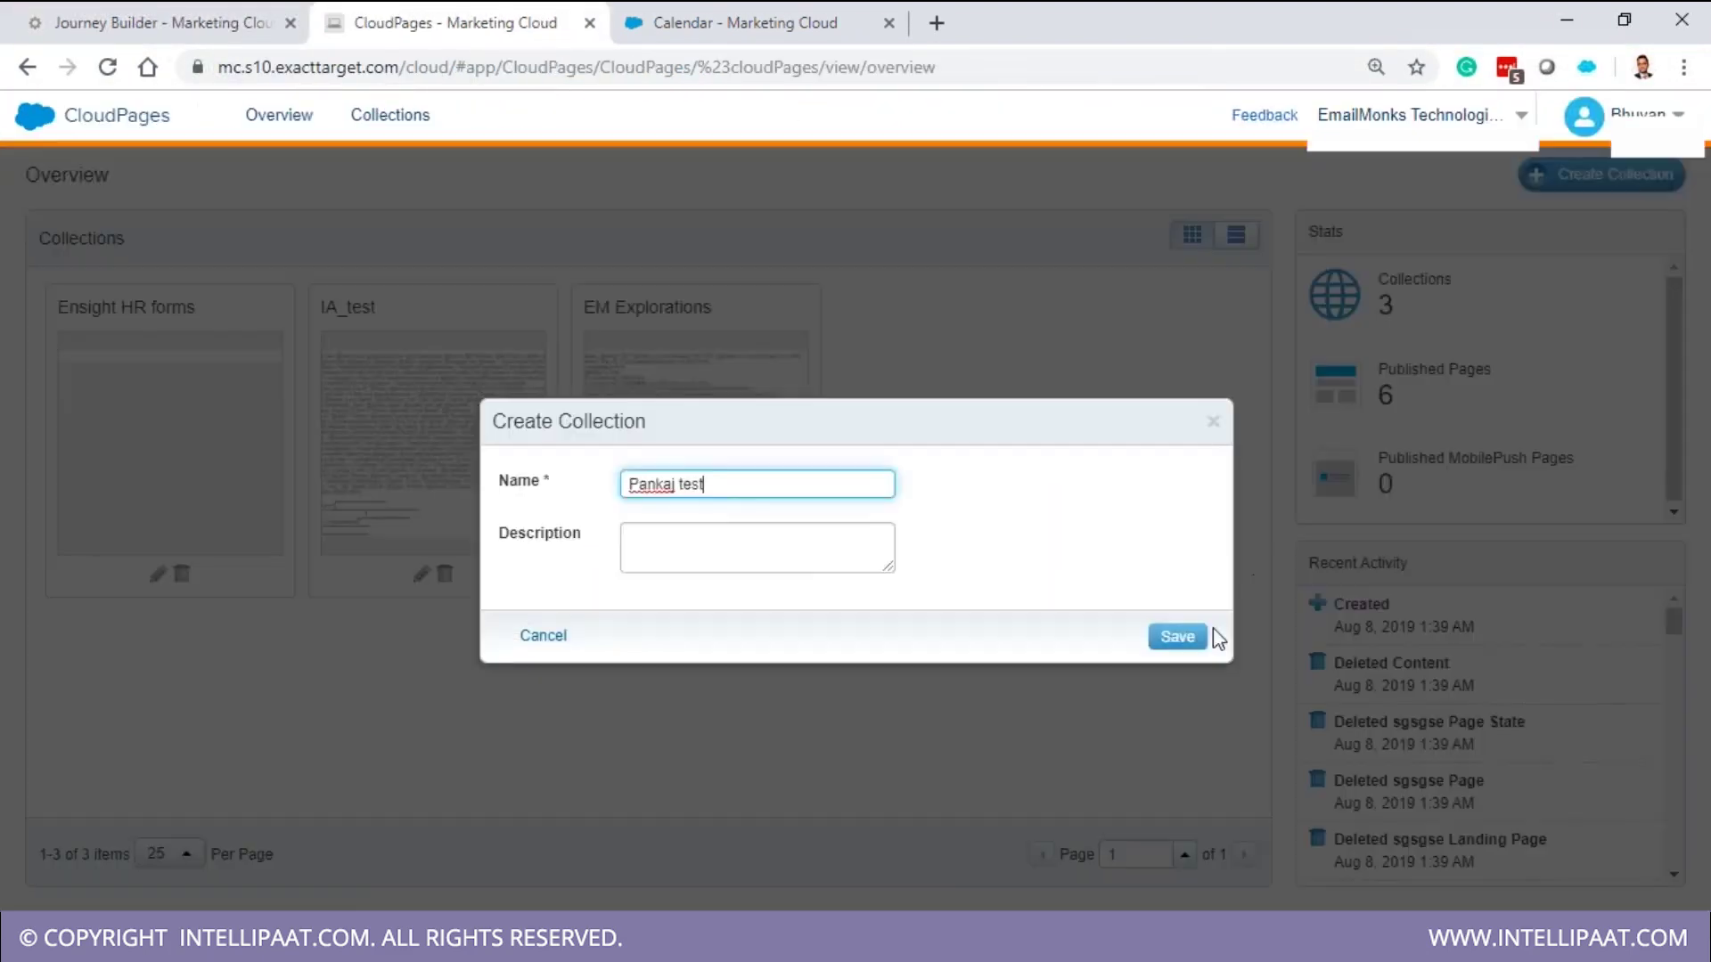
# Save the test collection and create landing page 'pankaj' with the Basic 3 Row layout
pyautogui.click(1194, 636)
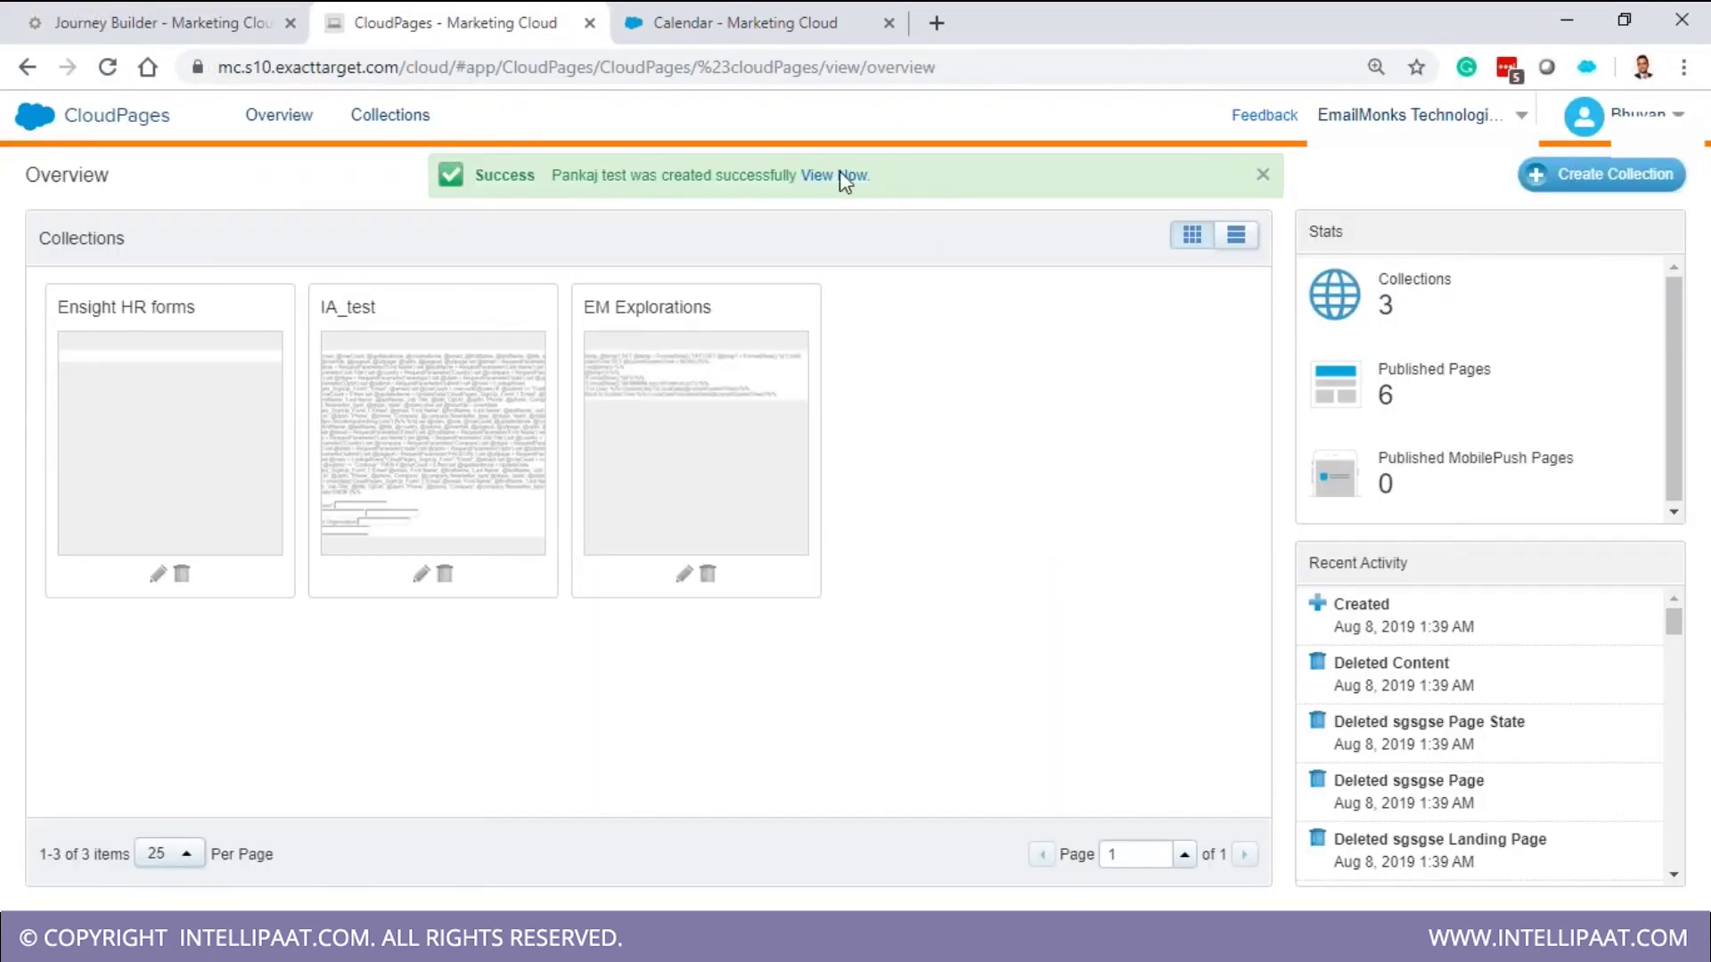
pyautogui.click(846, 176)
pyautogui.click(1629, 319)
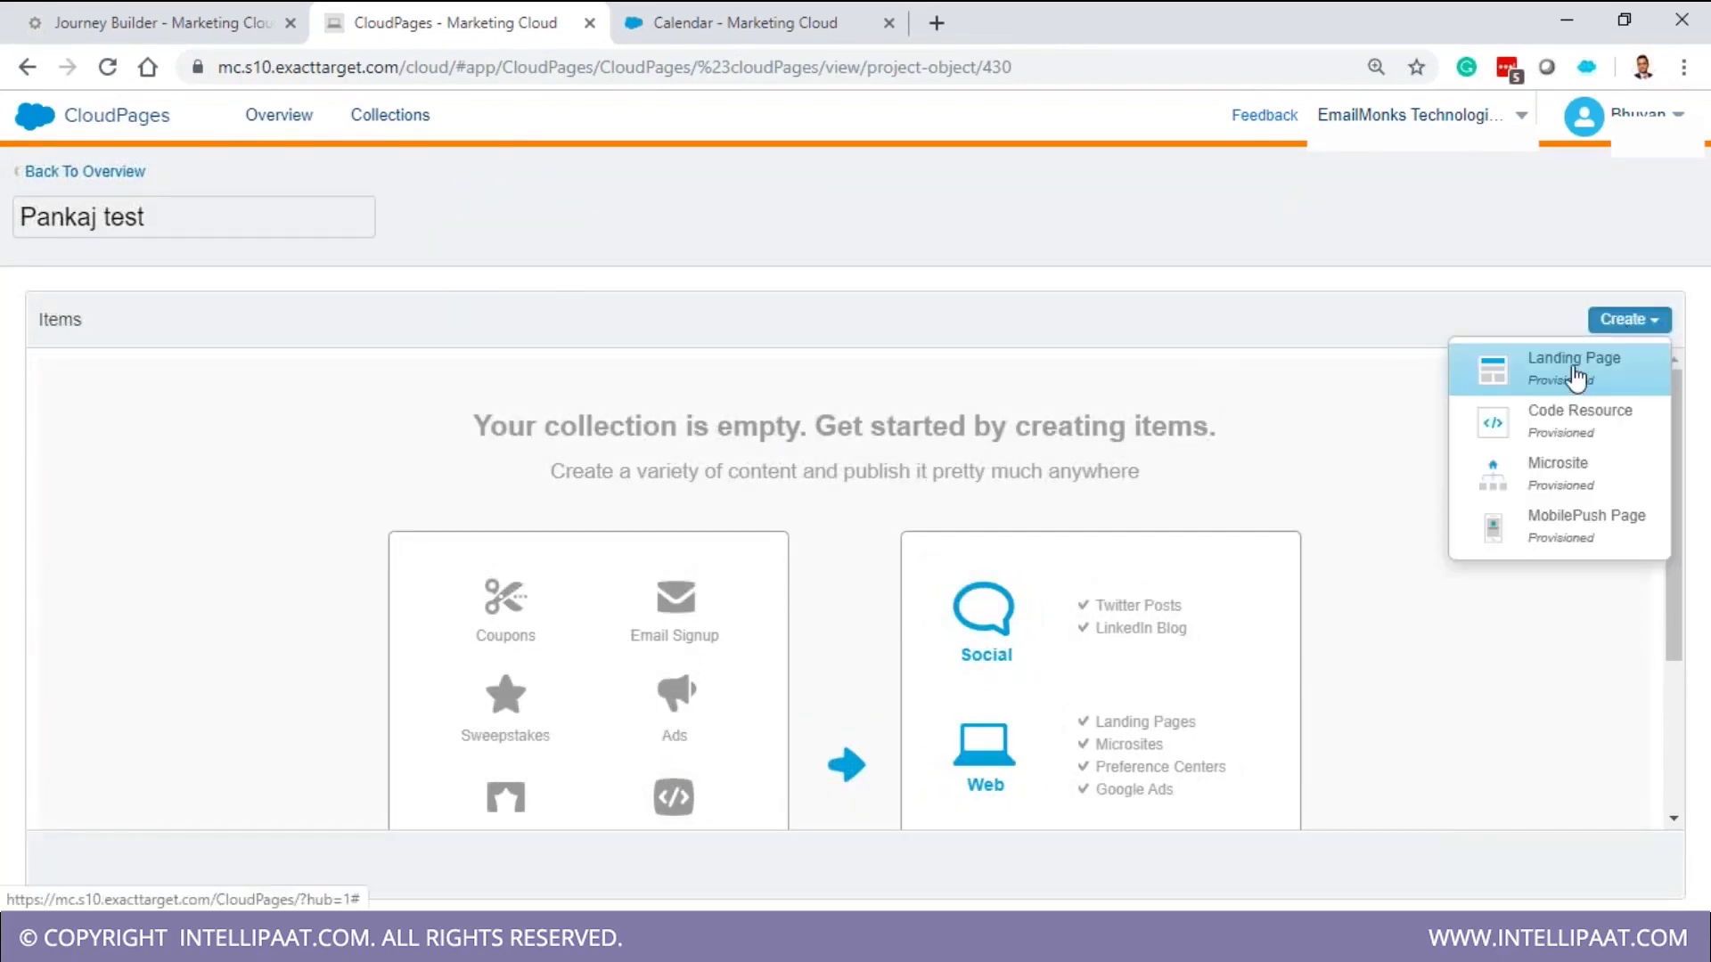
pyautogui.click(1575, 357)
pyautogui.write('pankaj')
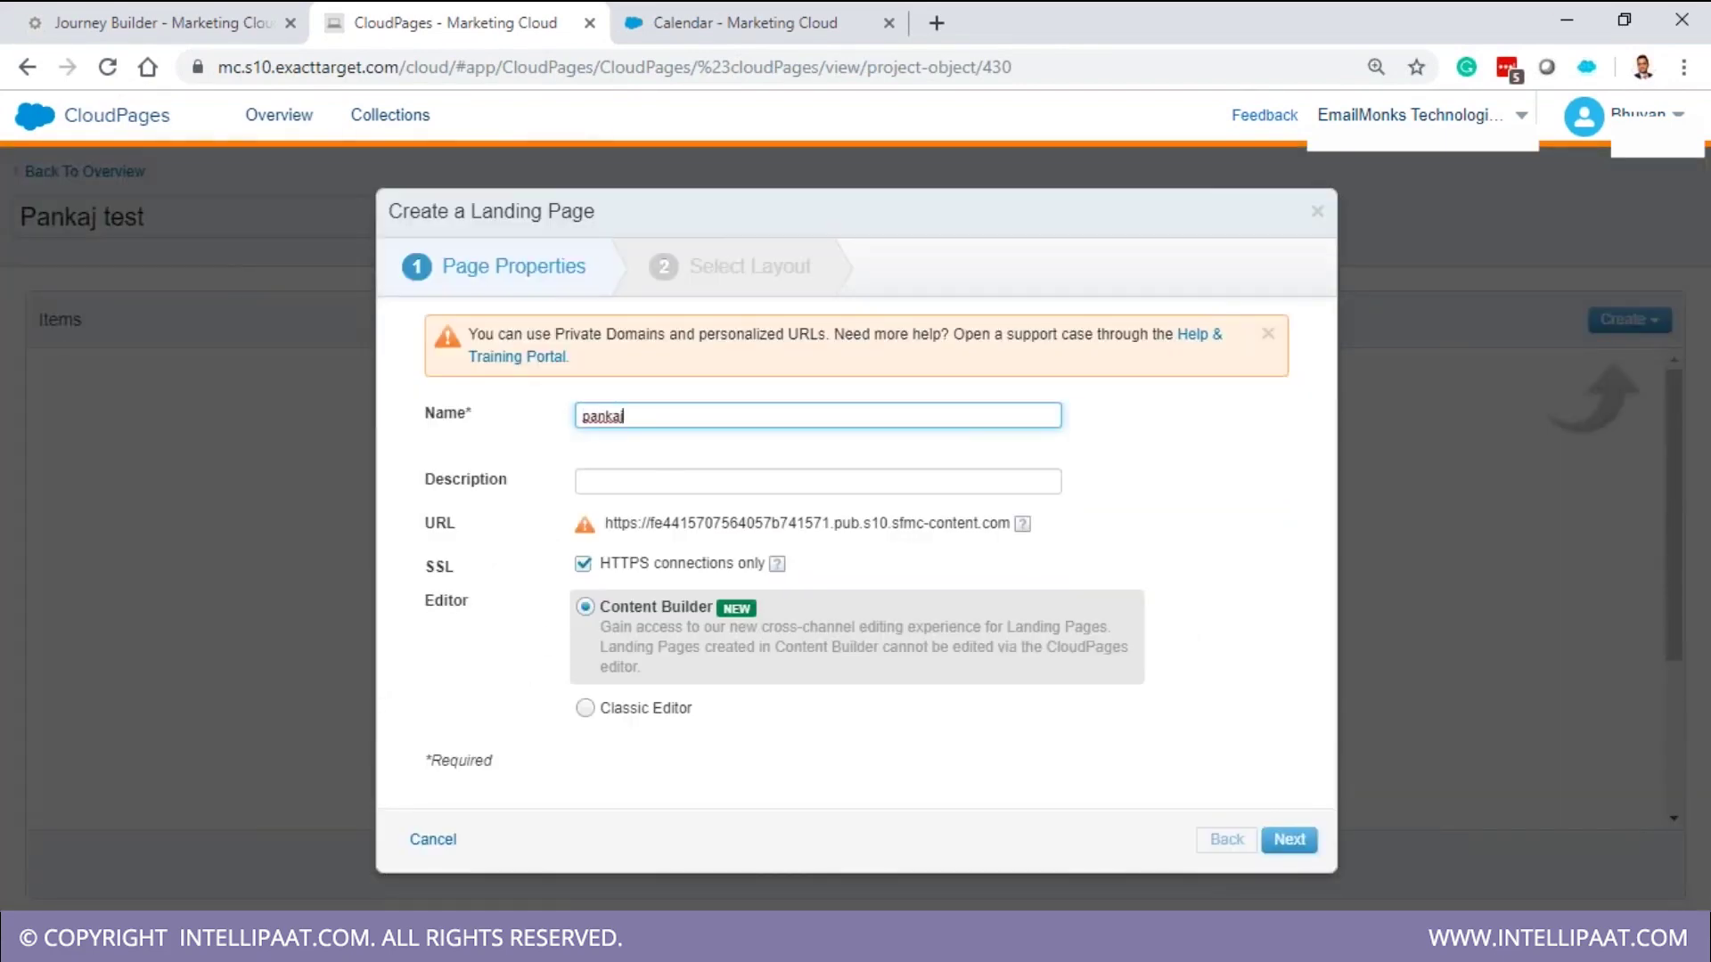
pyautogui.click(585, 481)
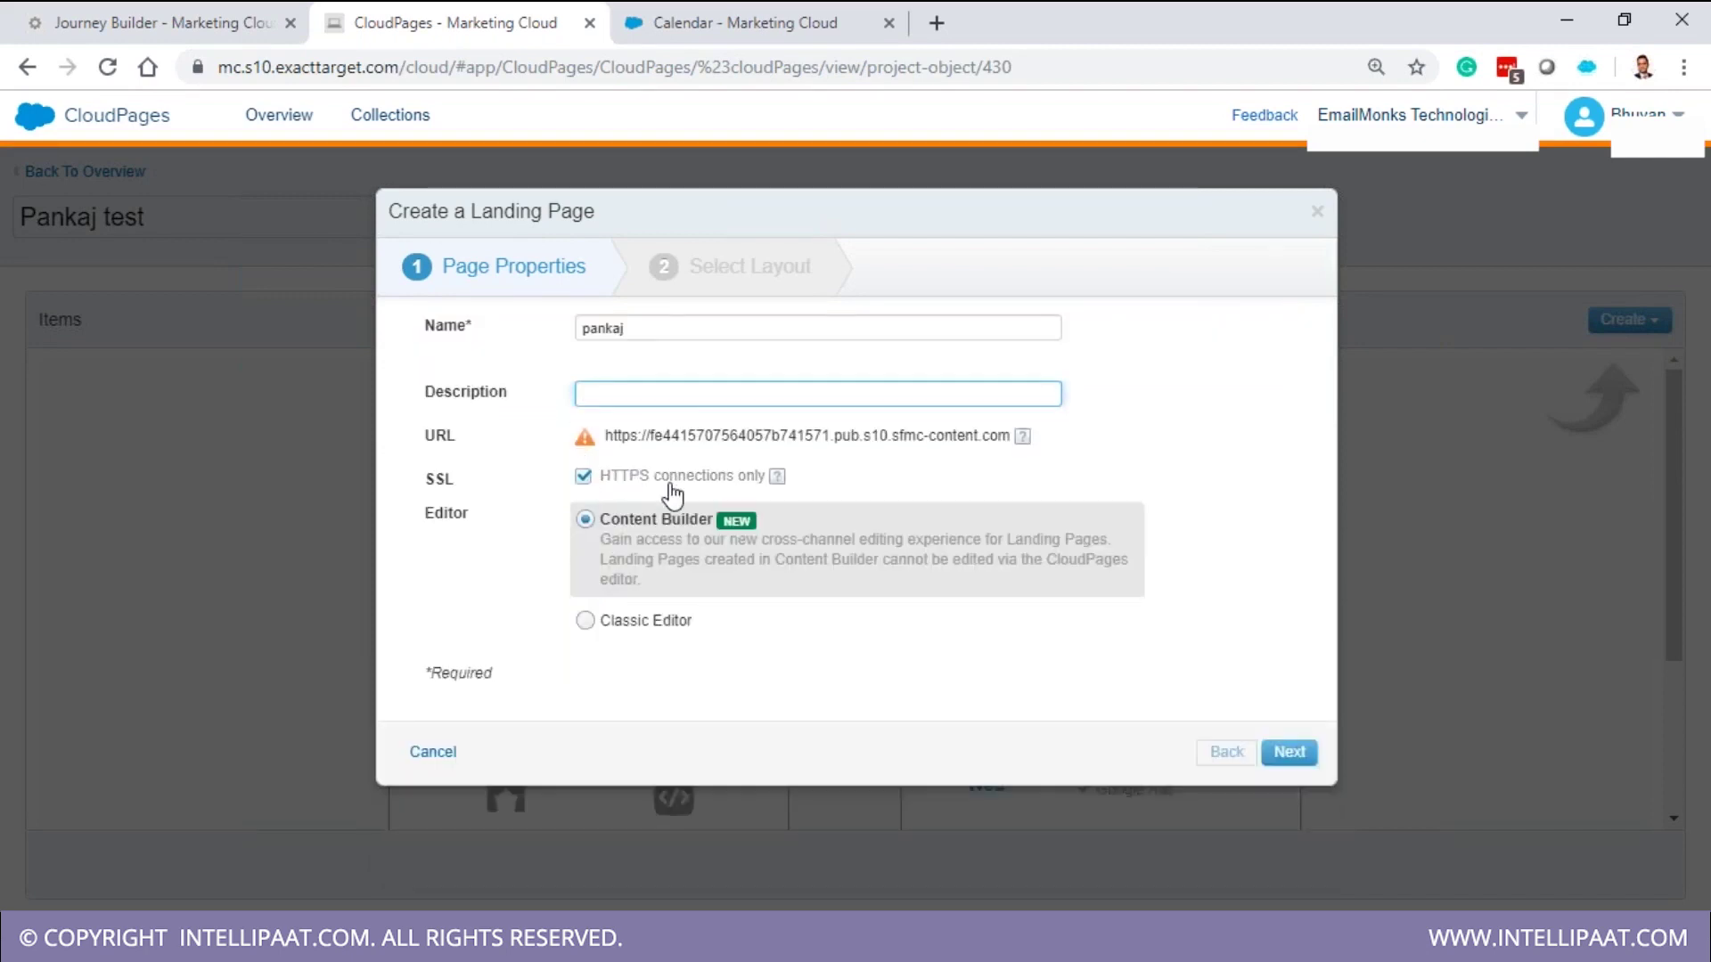
pyautogui.click(885, 565)
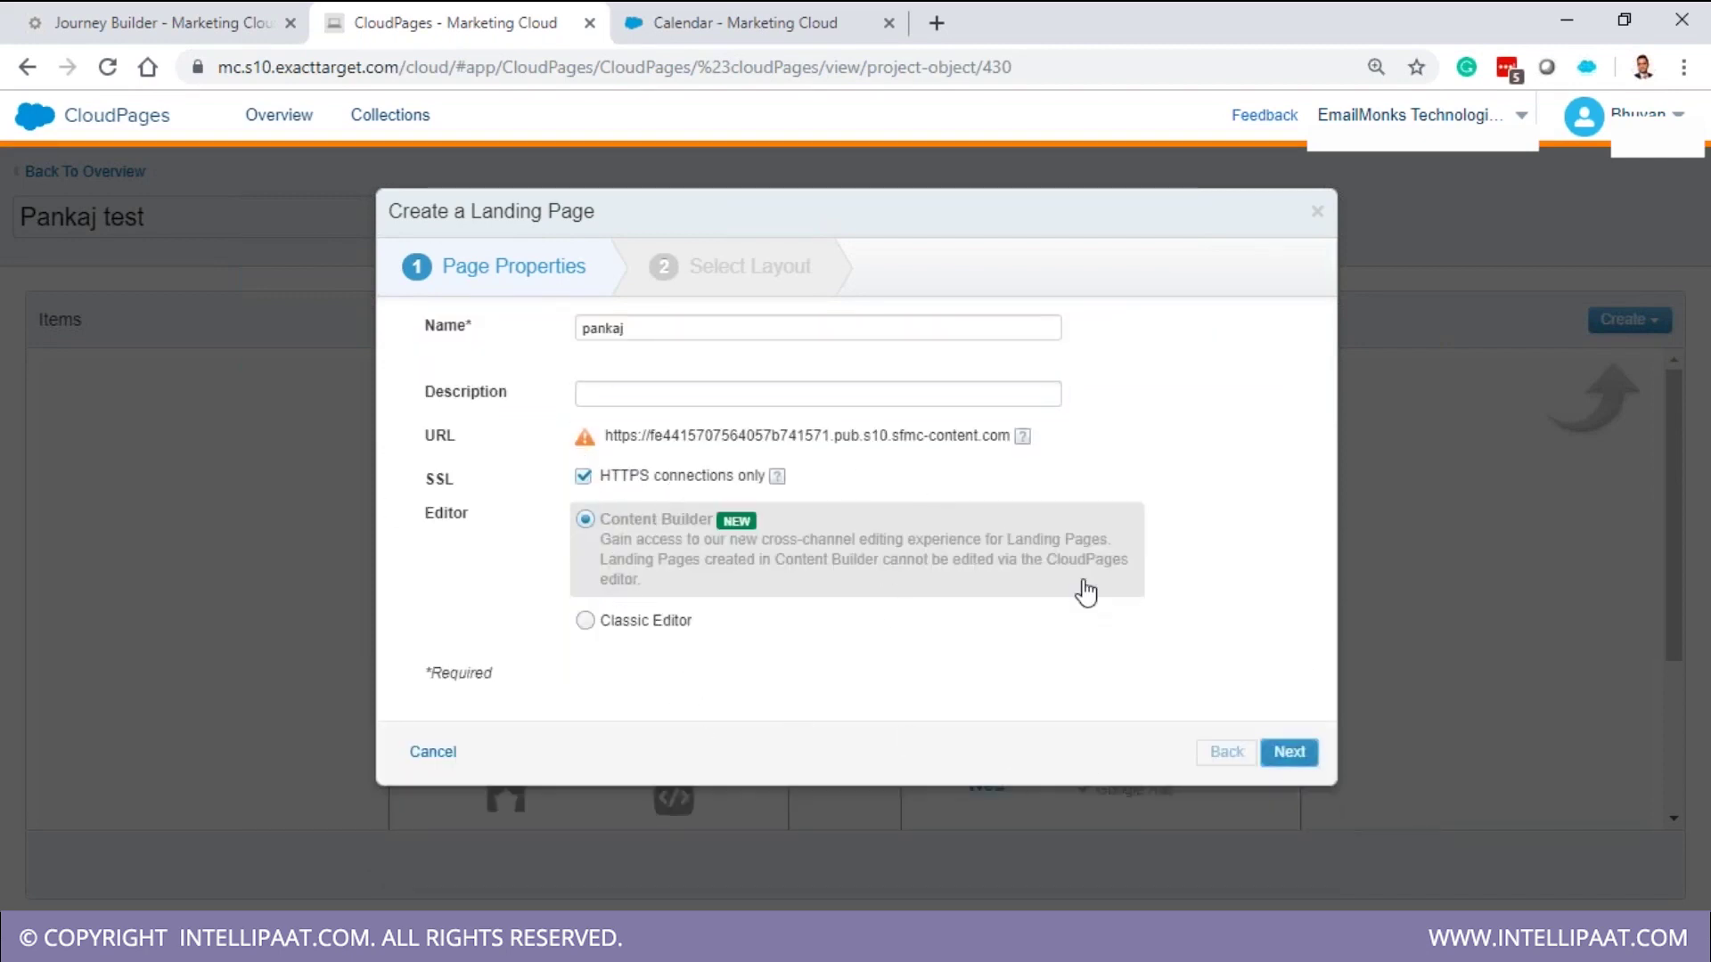
pyautogui.click(1288, 751)
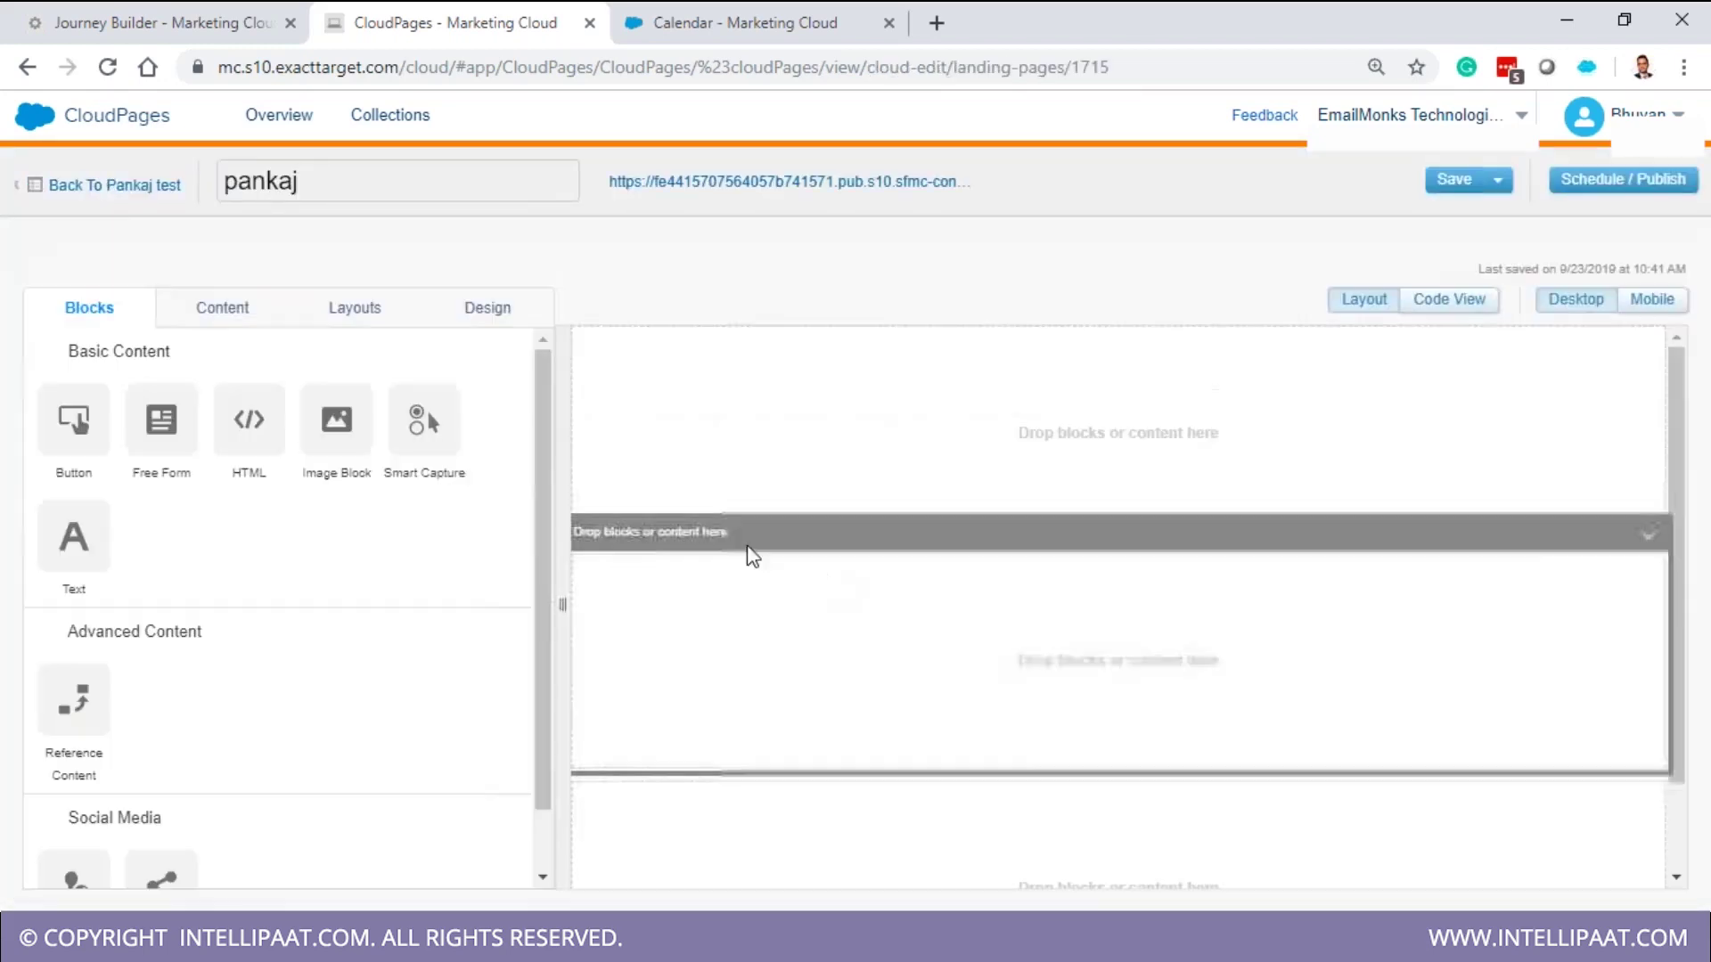
# Place a Smart Capture form on the pankaj page and set its data target to Data Extension
pyautogui.click(424, 426)
pyautogui.click(92, 485)
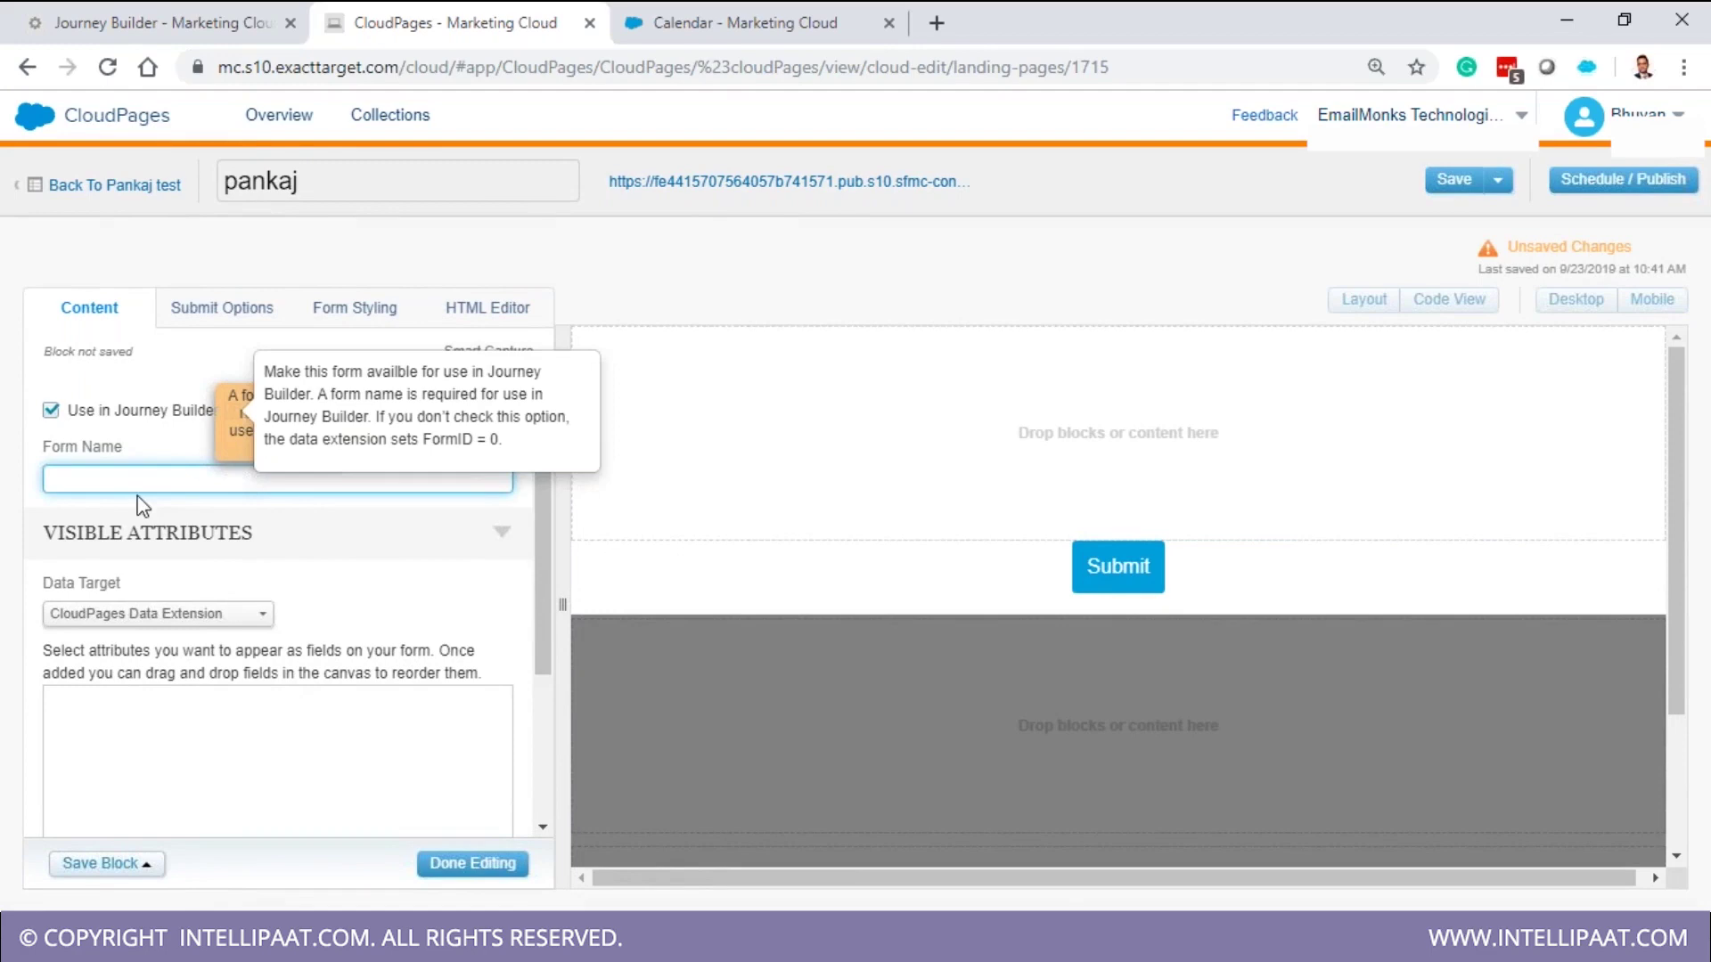
pyautogui.click(862, 482)
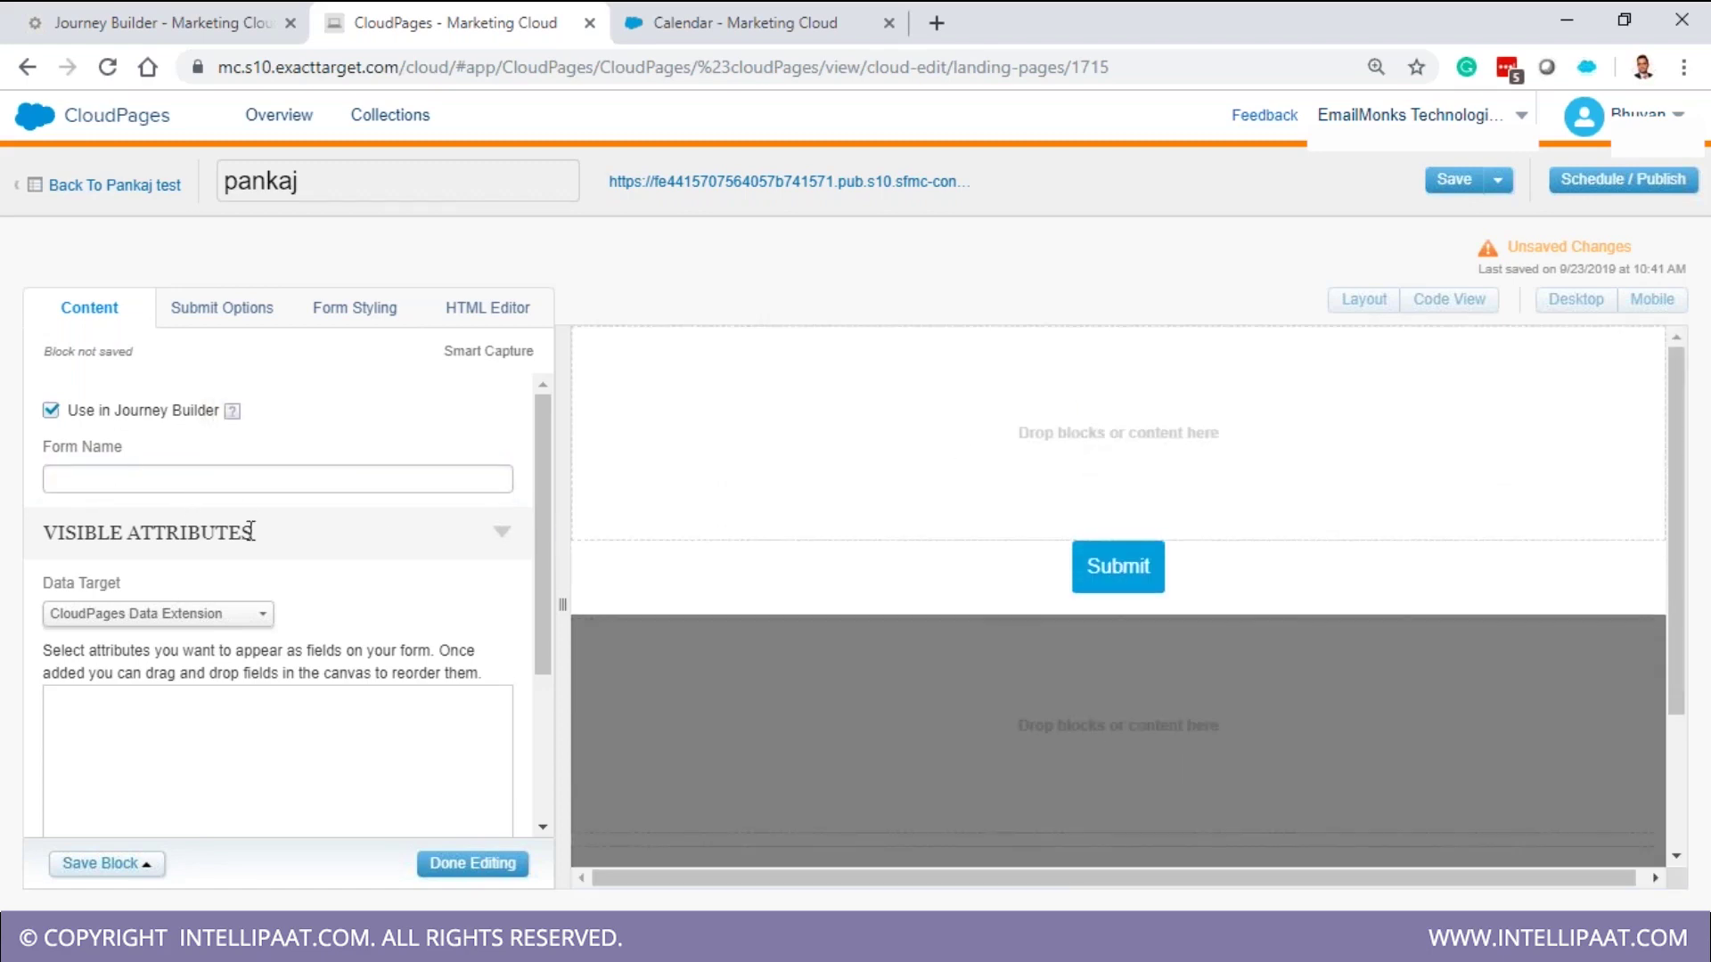
pyautogui.click(185, 614)
pyautogui.click(169, 669)
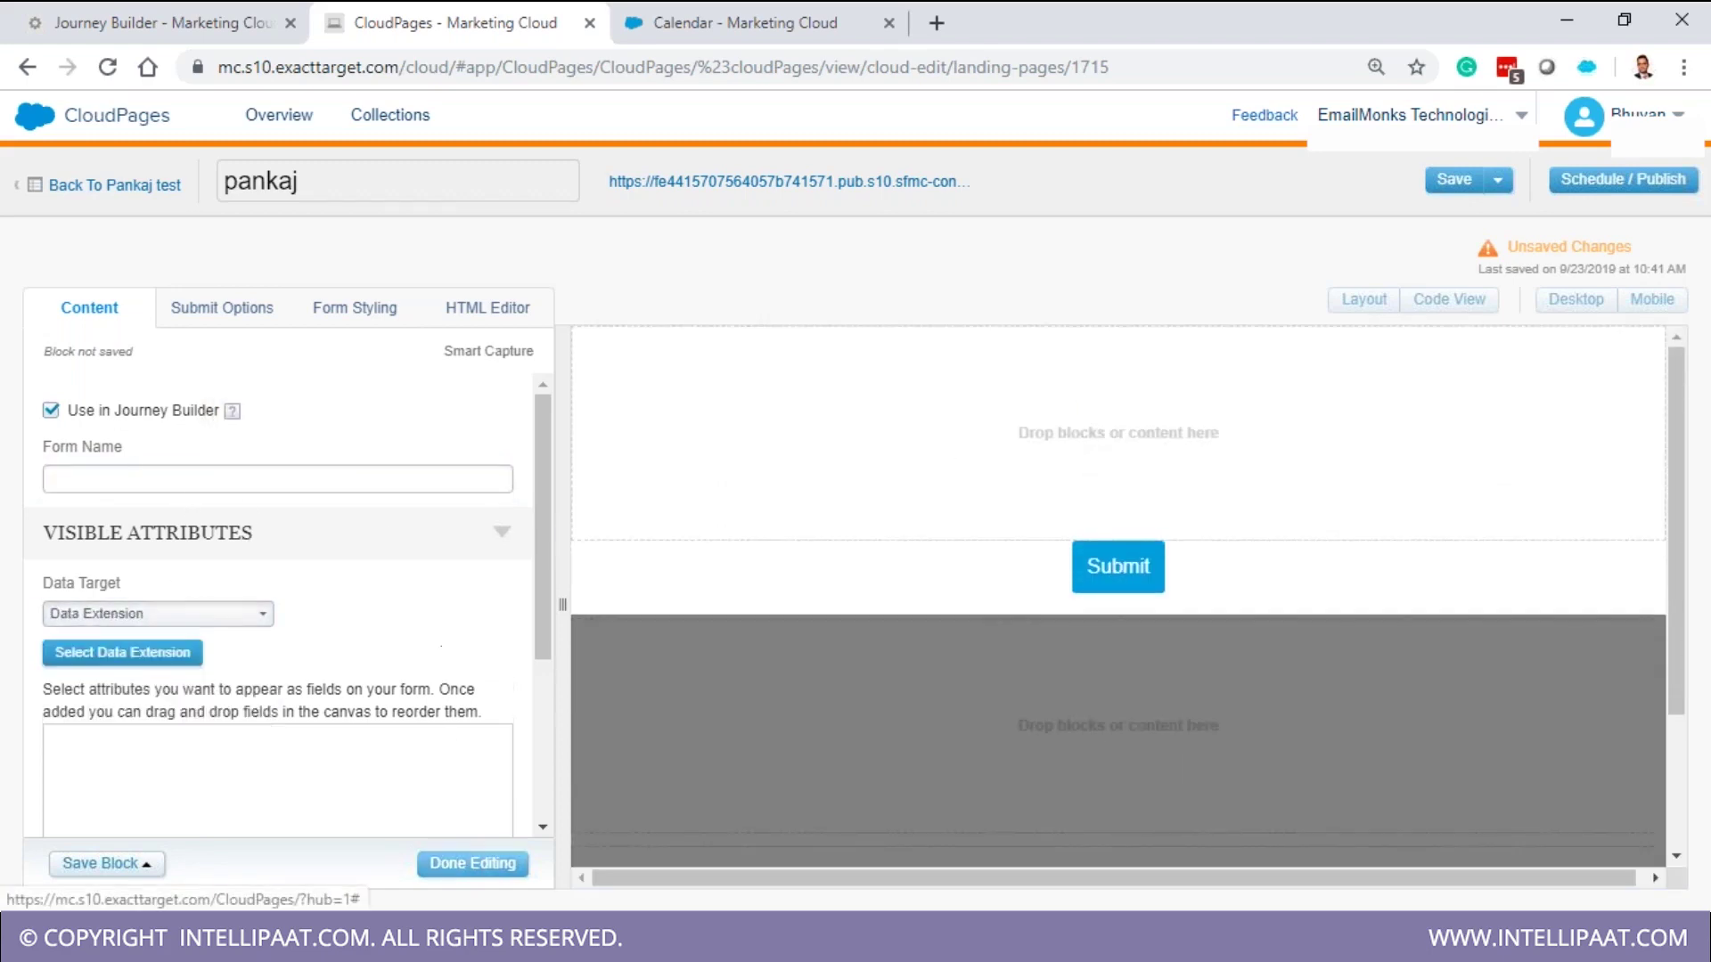
pyautogui.click(161, 657)
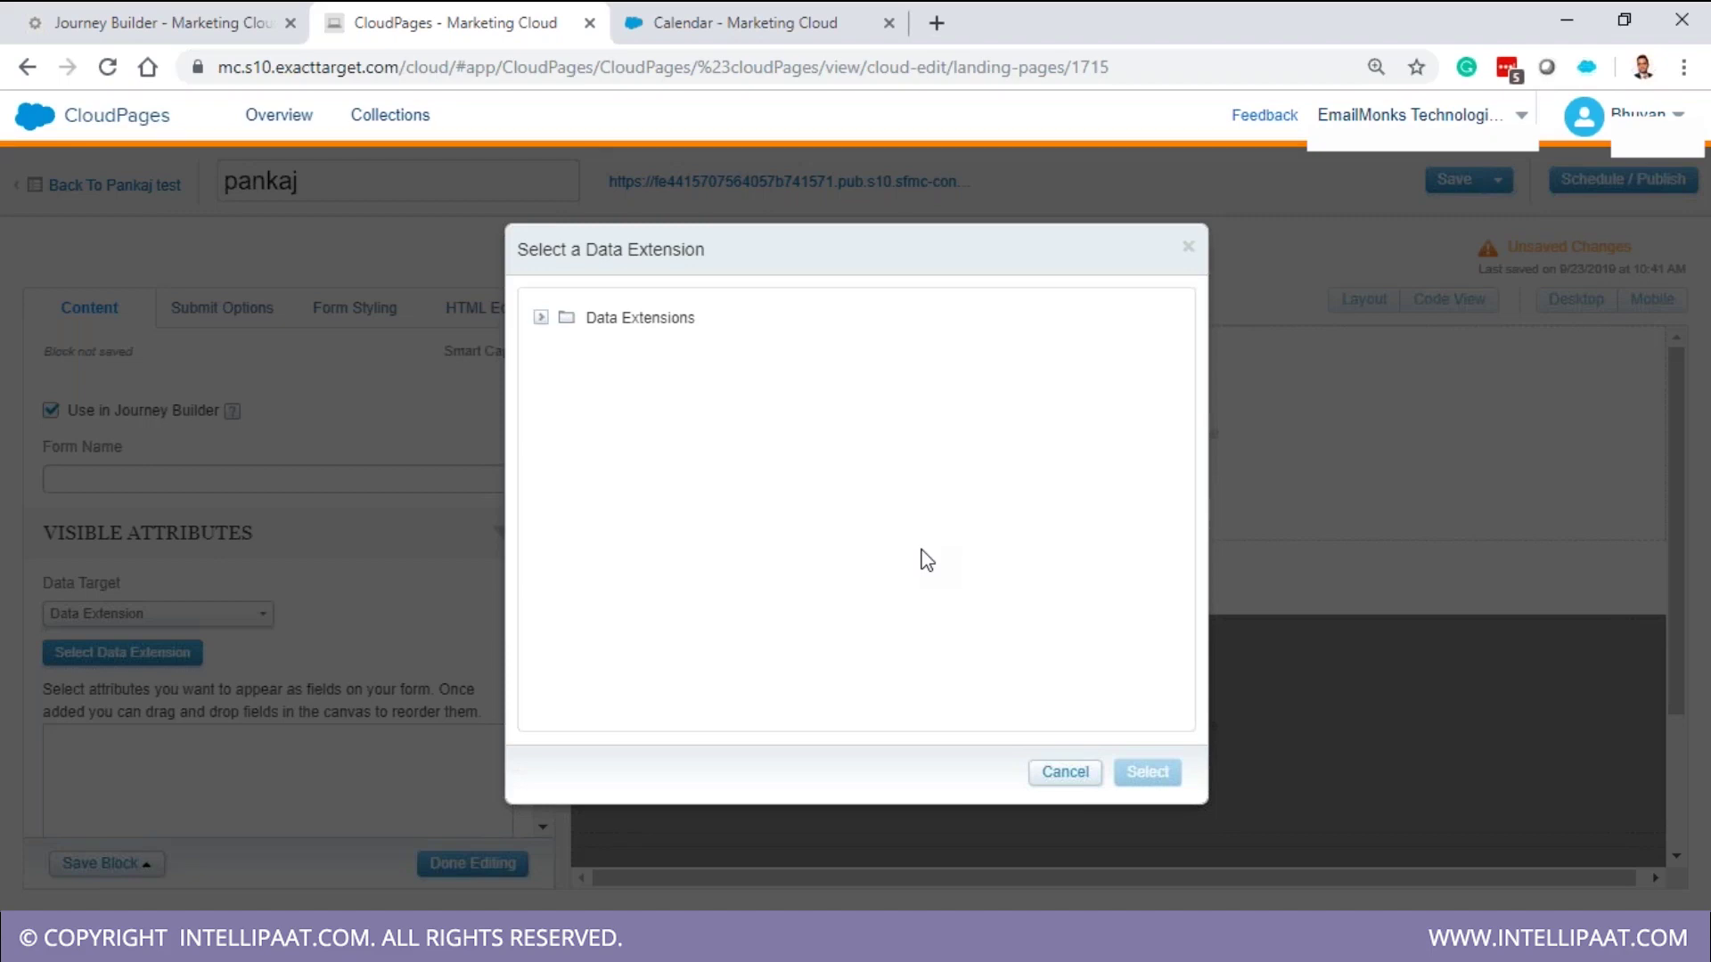
# Choose the Test data extension from the test folder as the Smart Capture form's target
pyautogui.click(640, 317)
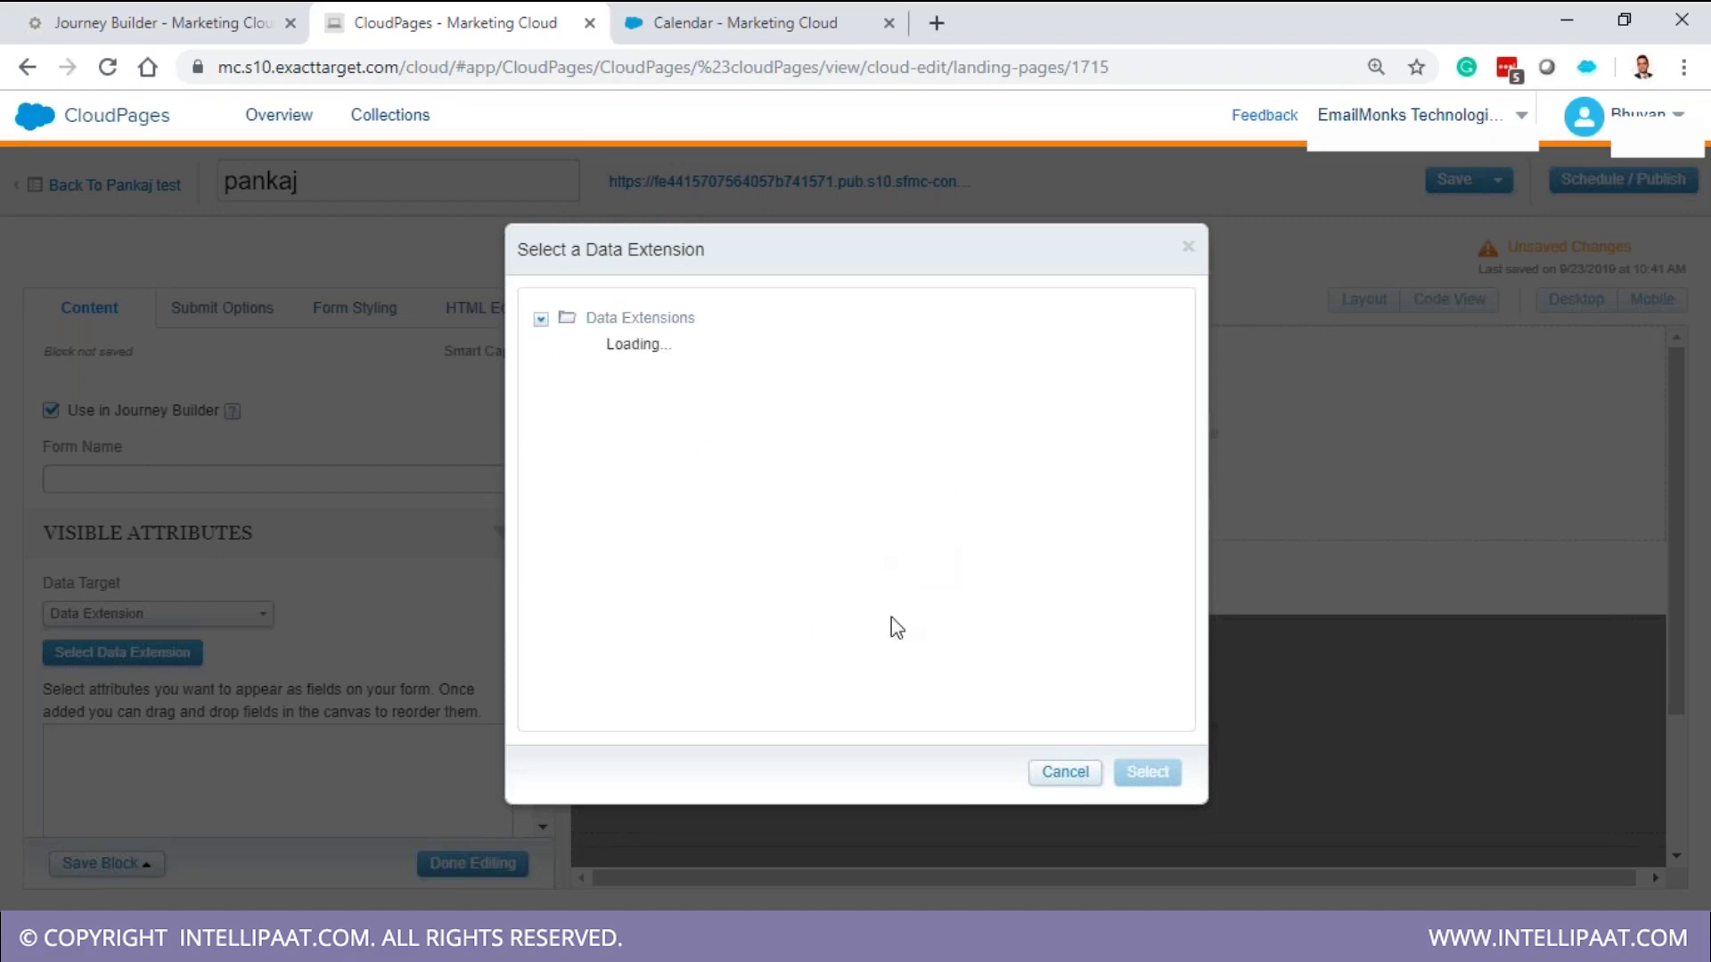
pyautogui.doubleClick(639, 477)
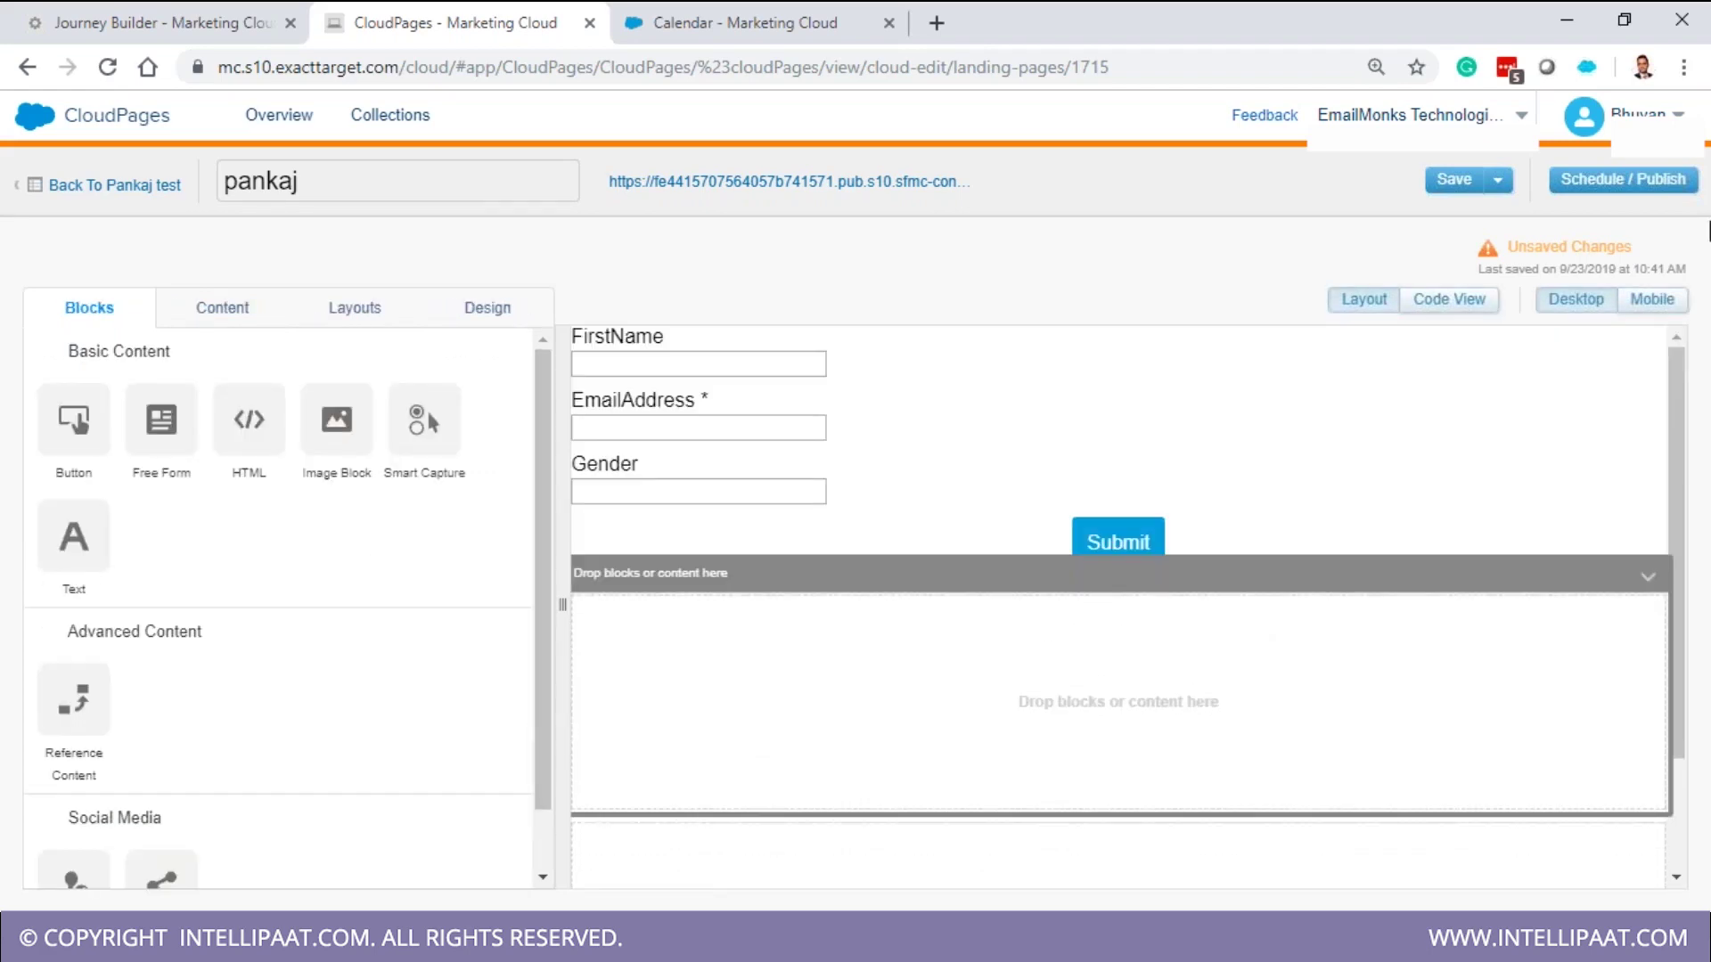
pyautogui.click(1498, 180)
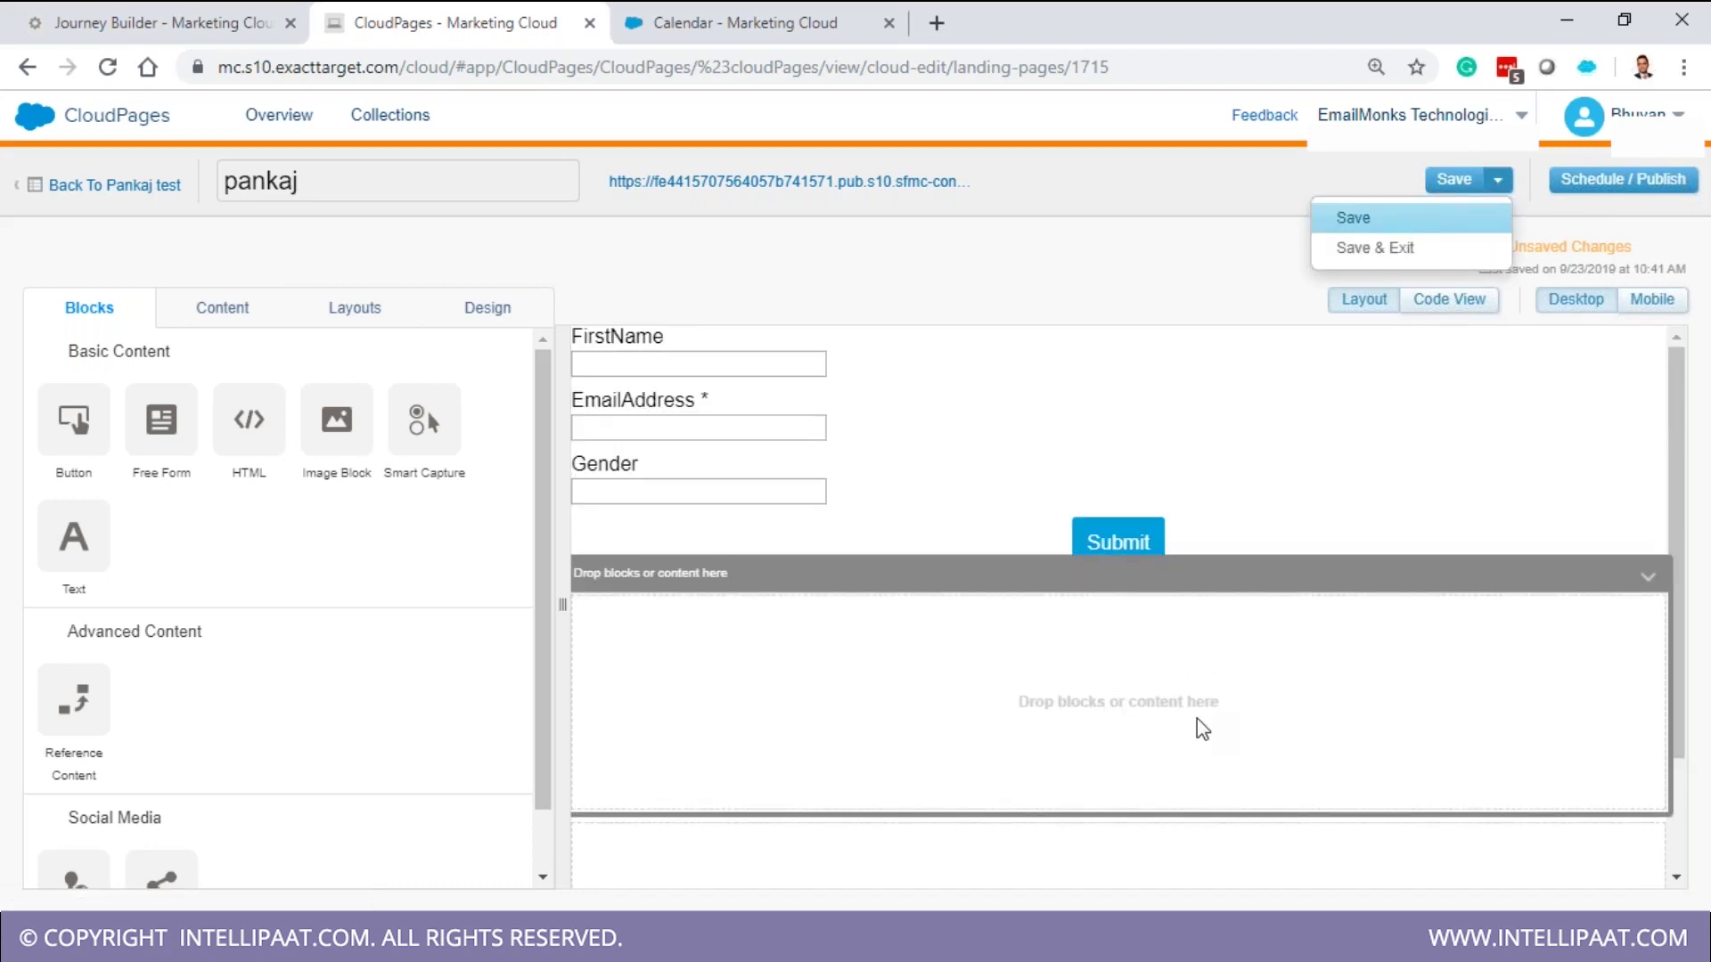
# Save the pankaj page and check its live published address in another tab
pyautogui.hotkey('ctrl', 's')
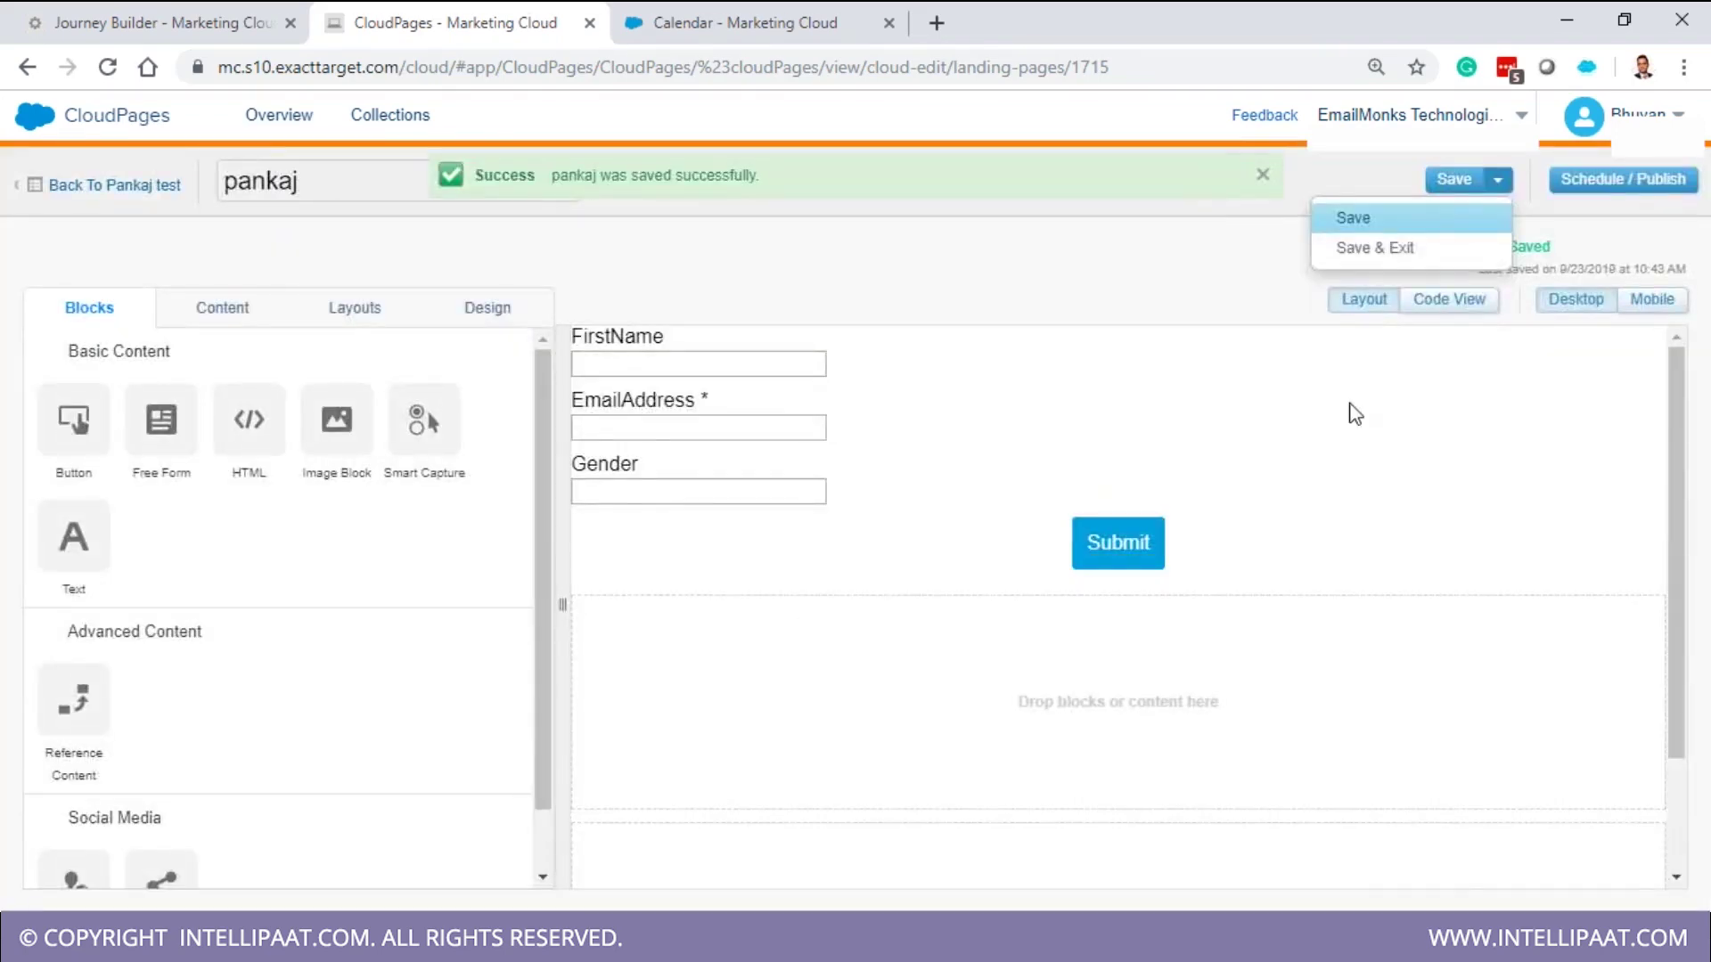
pyautogui.click(745, 182)
pyautogui.click(1622, 179)
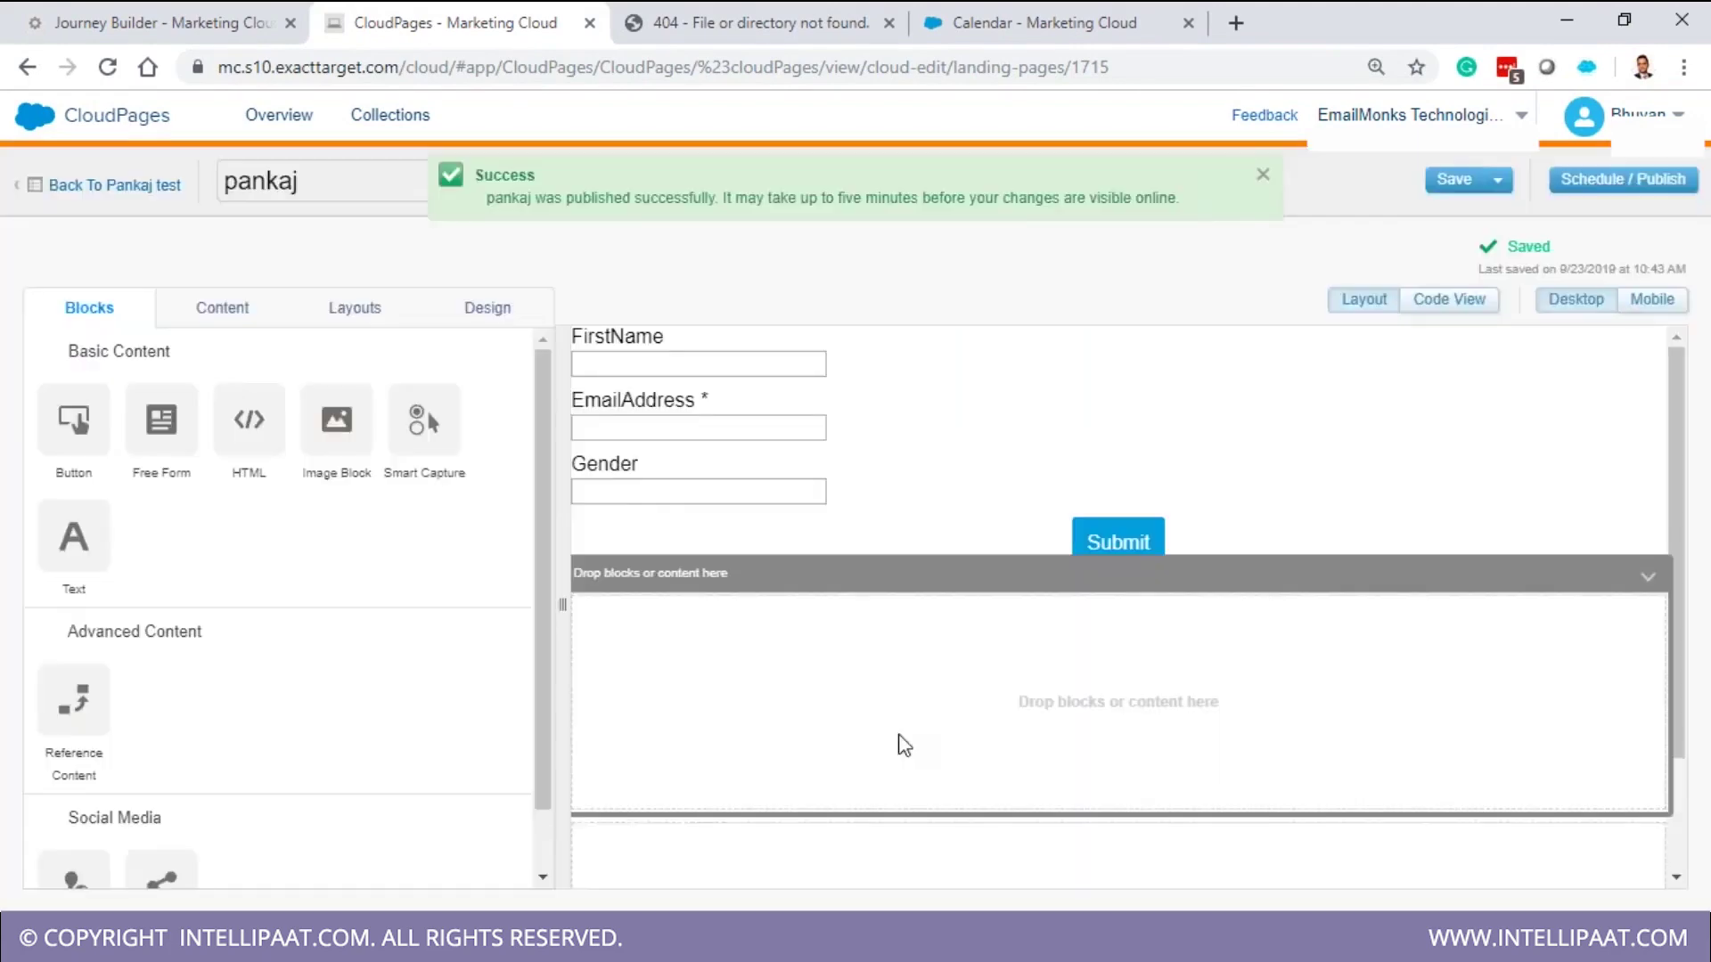
pyautogui.click(687, 180)
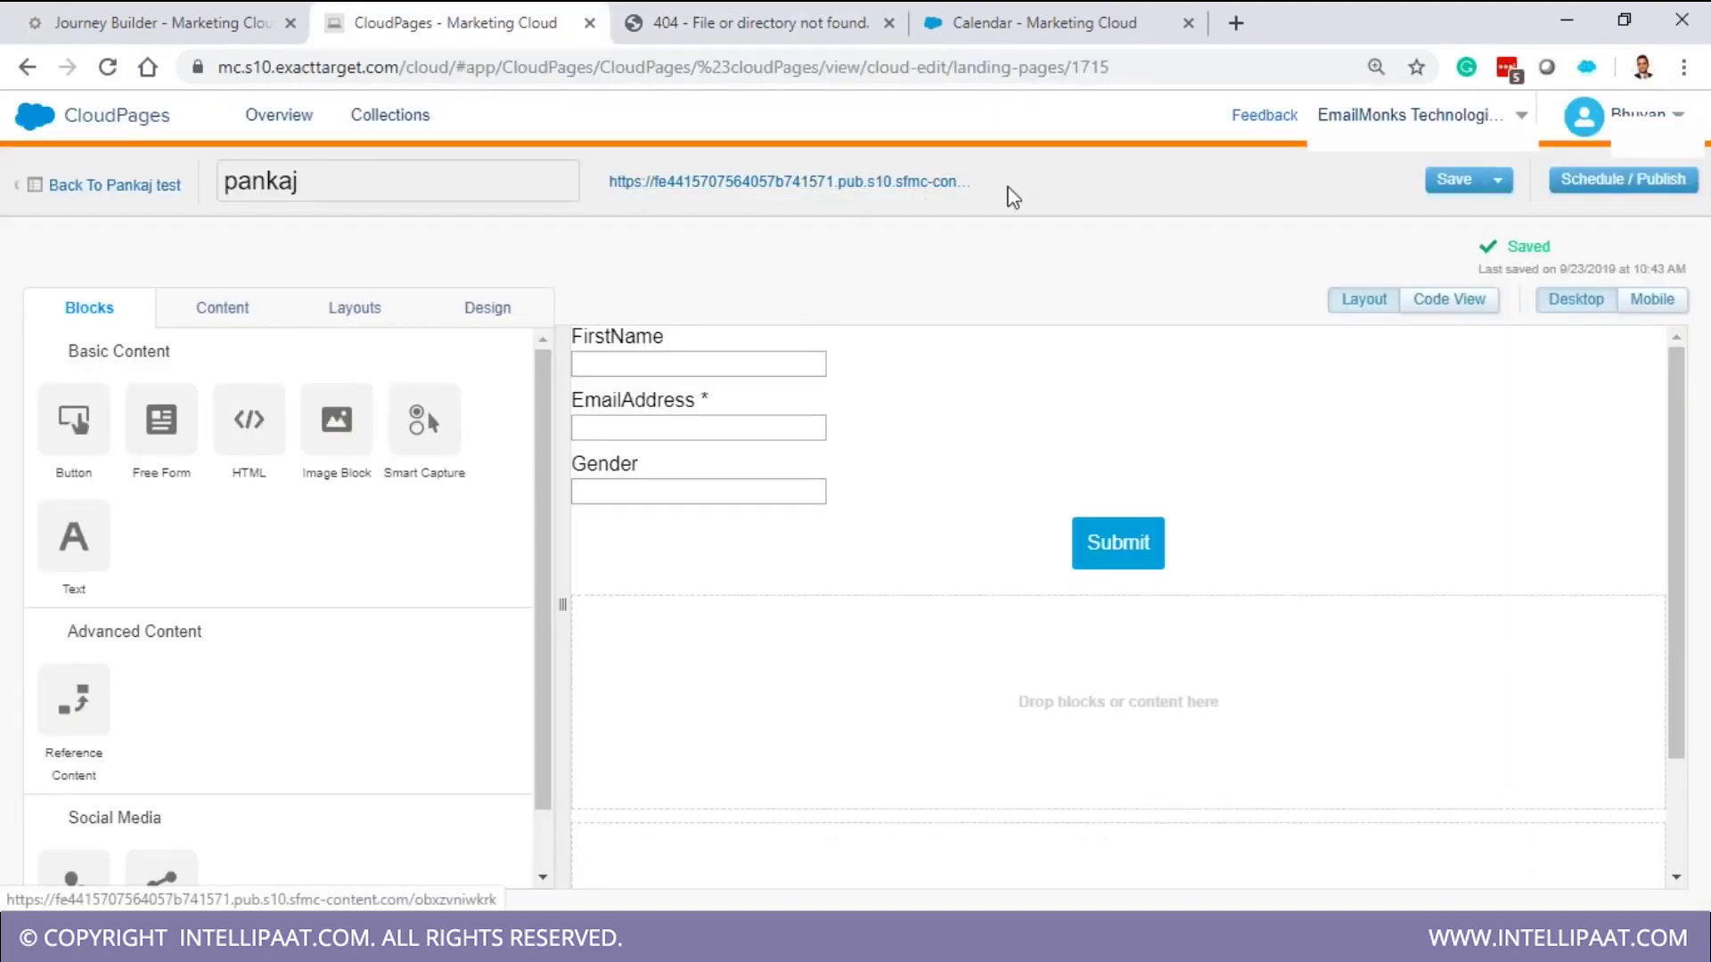
pyautogui.moveTo(604, 181); pyautogui.dragTo(966, 184)
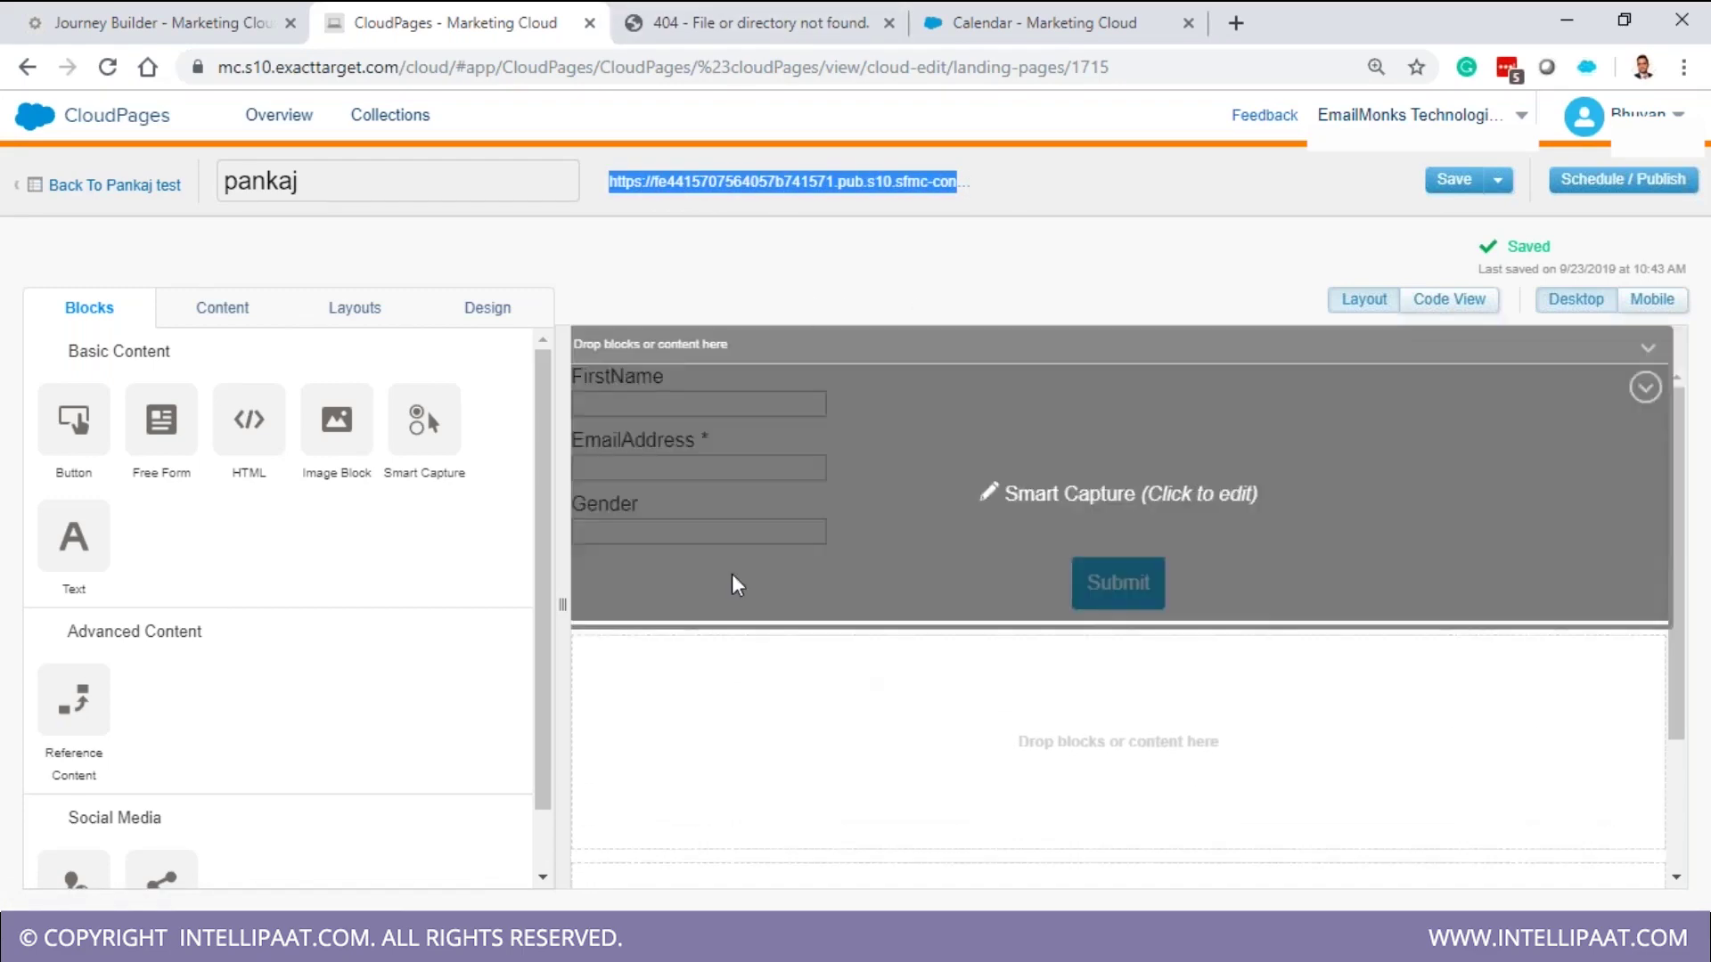
pyautogui.click(711, 20)
pyautogui.click(106, 69)
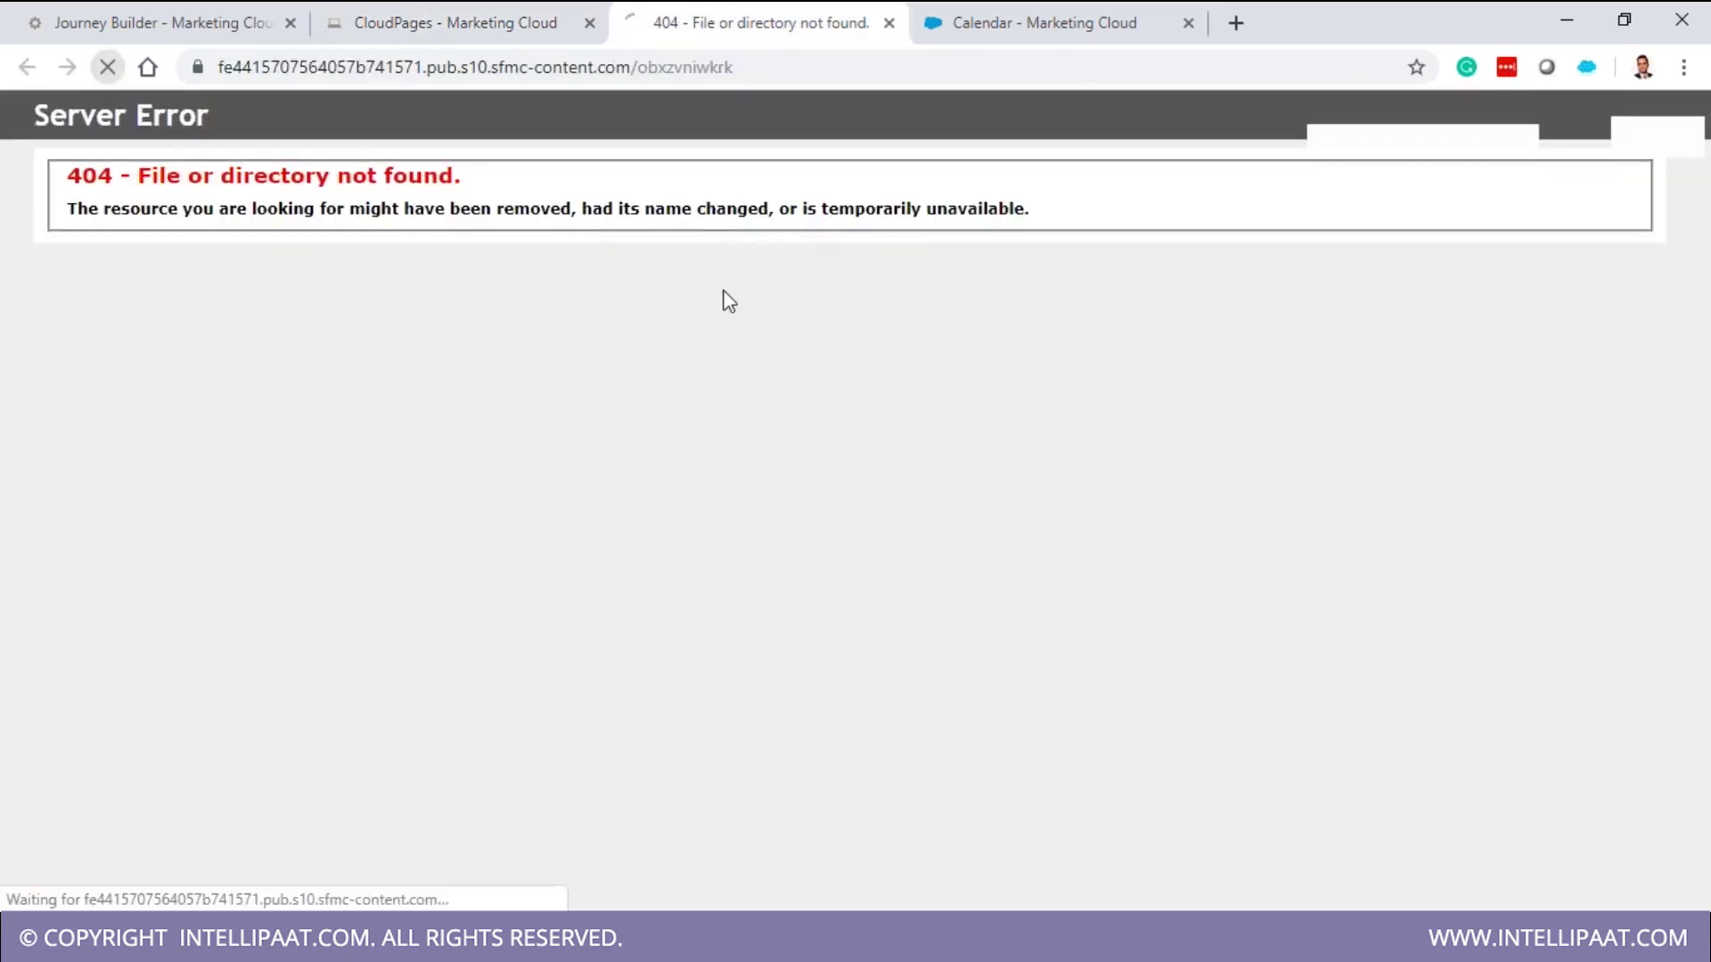
pyautogui.hotkey('ctrl', 'shift', 'Tab')
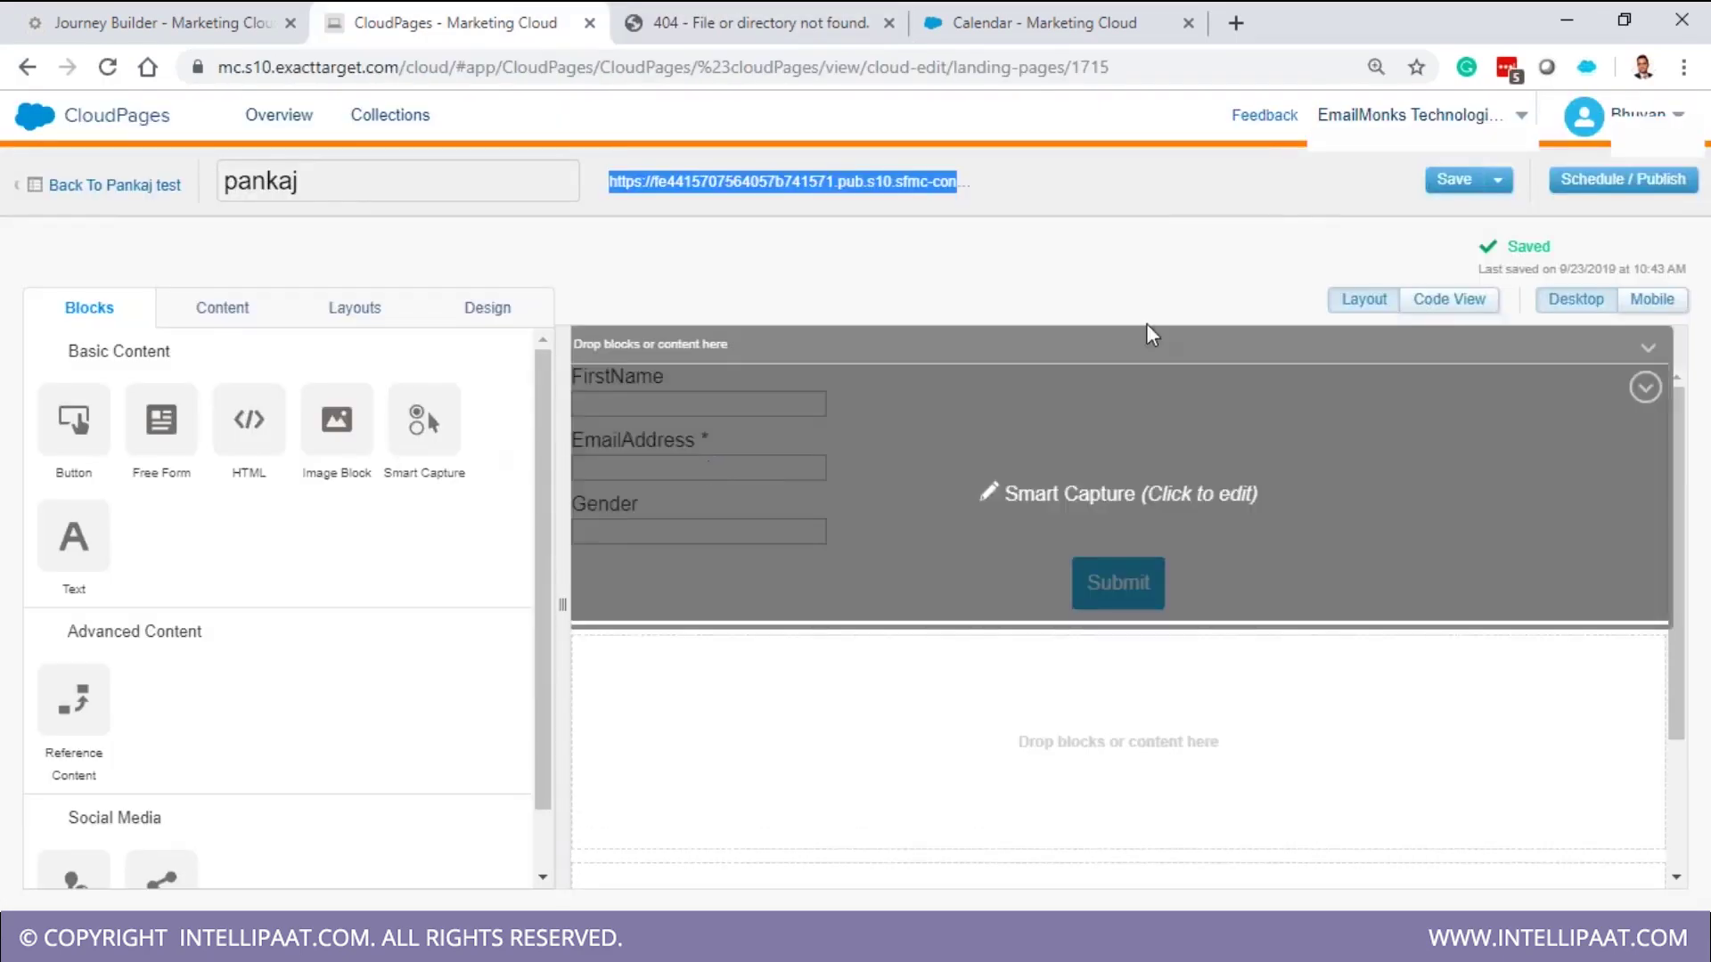
# Name the Smart Capture form 'smart capture Pankaj' and save the page
pyautogui.click(756, 588)
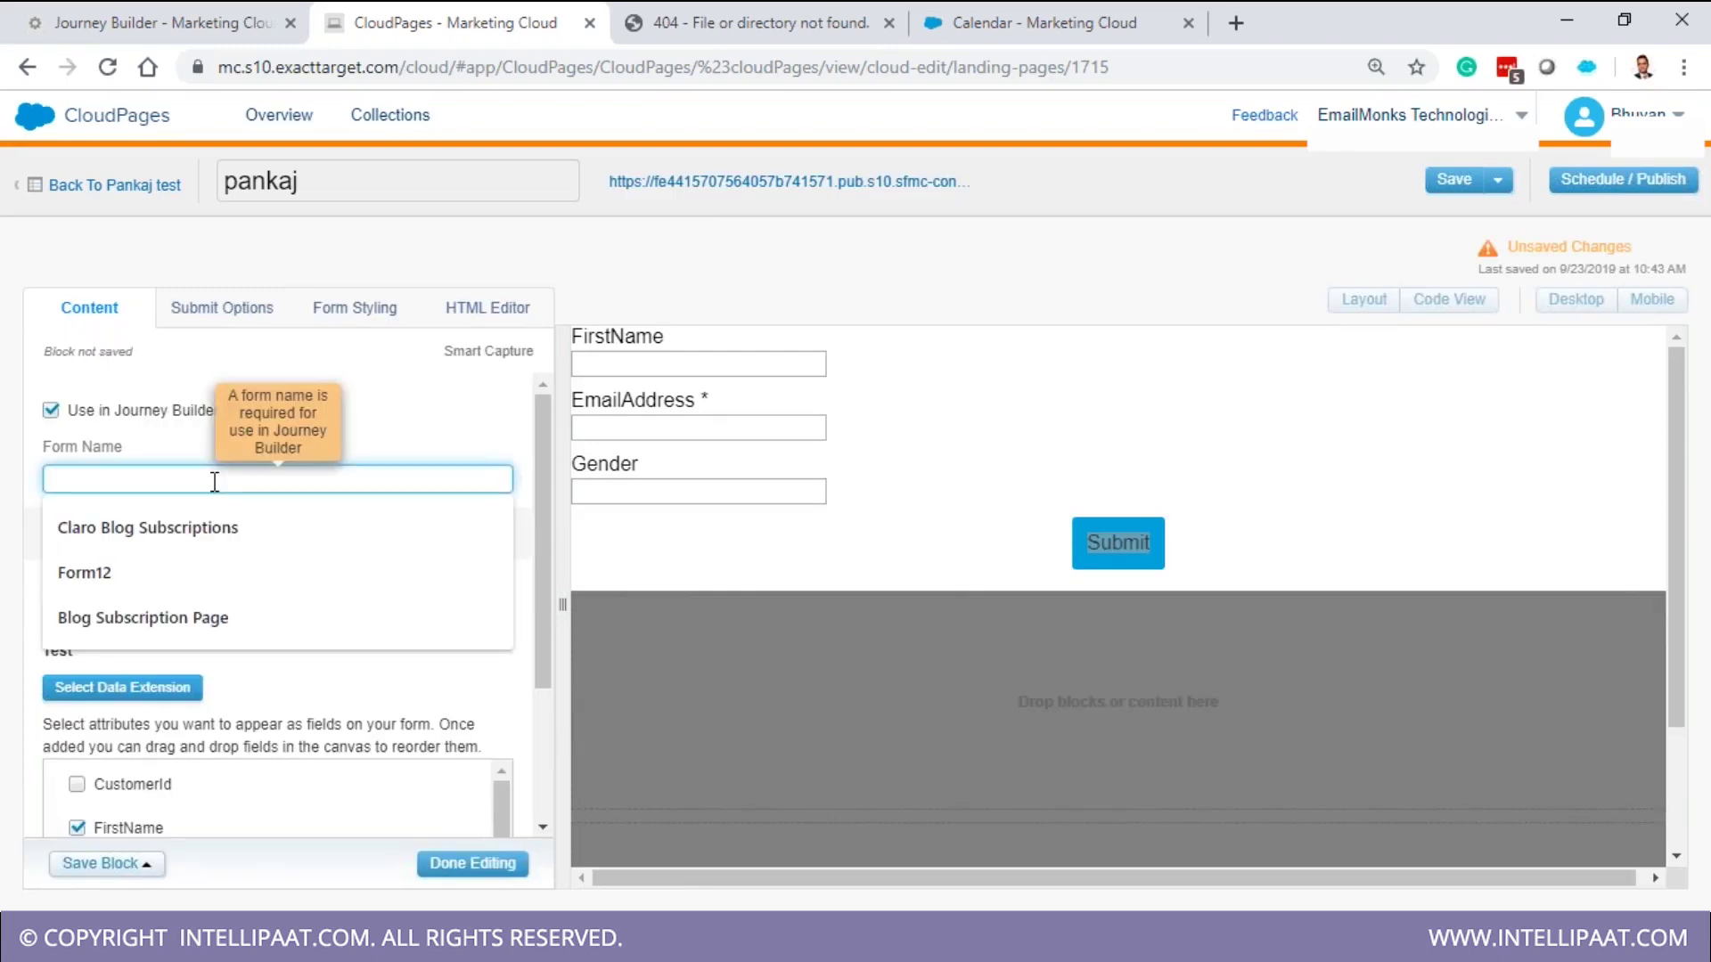
pyautogui.write('smart capture Pankaj1')
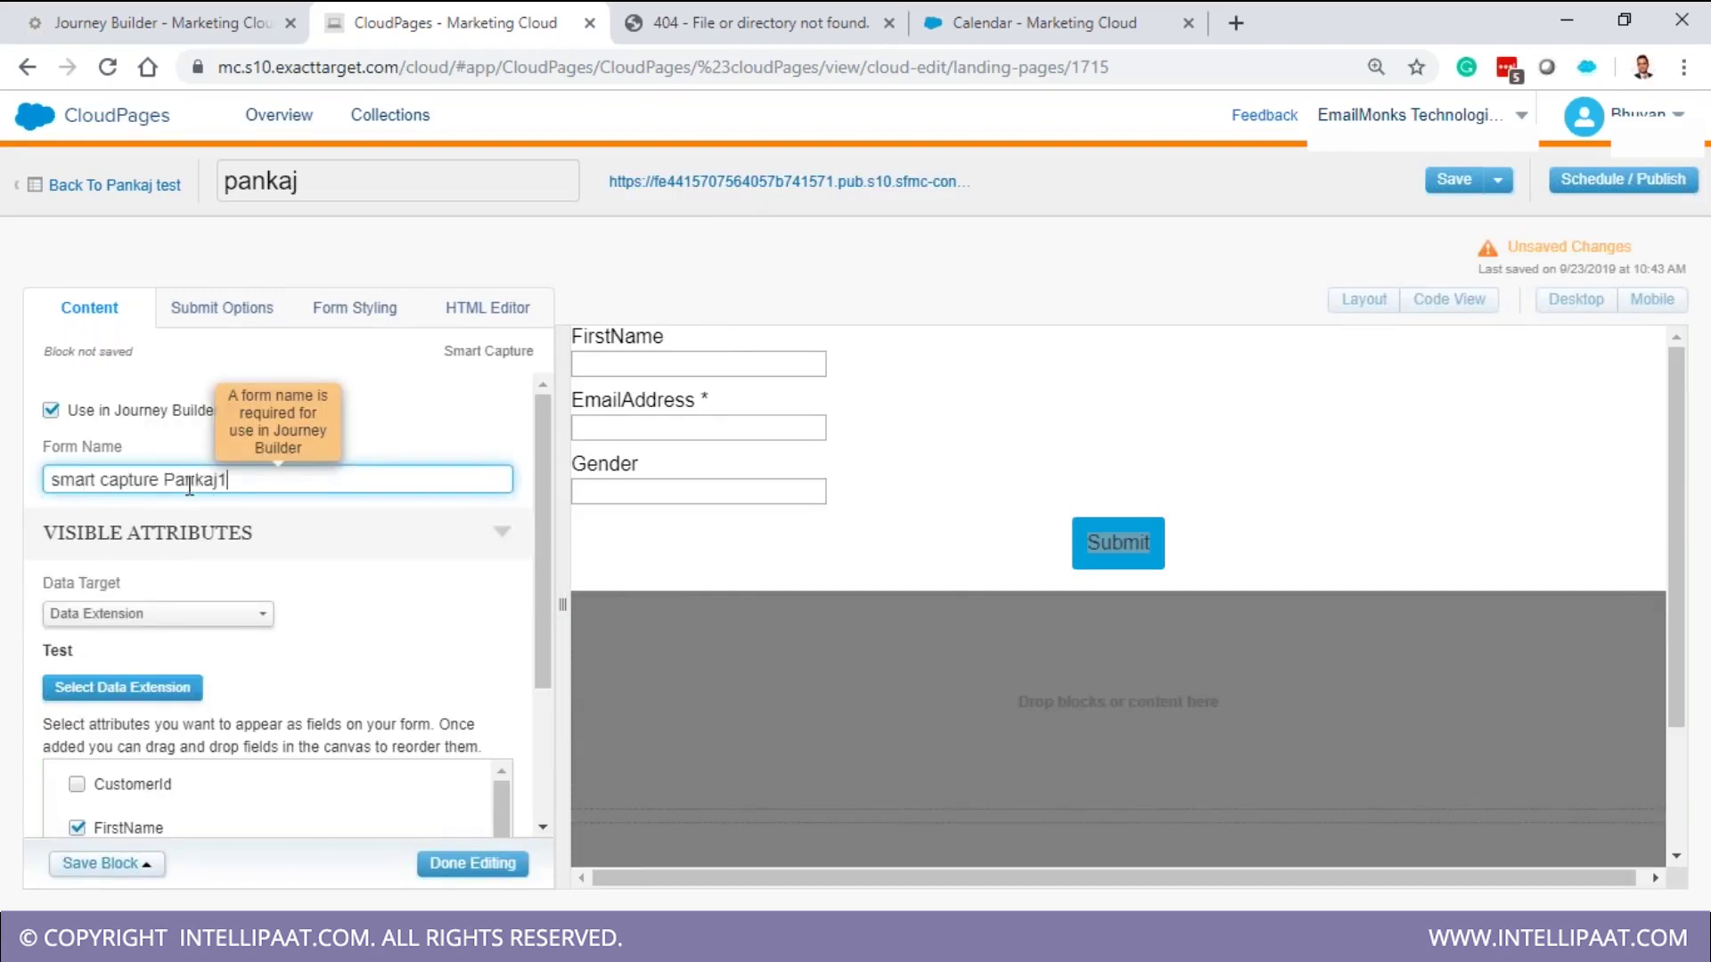
pyautogui.click(1297, 615)
pyautogui.hotkey('ctrl', 's')
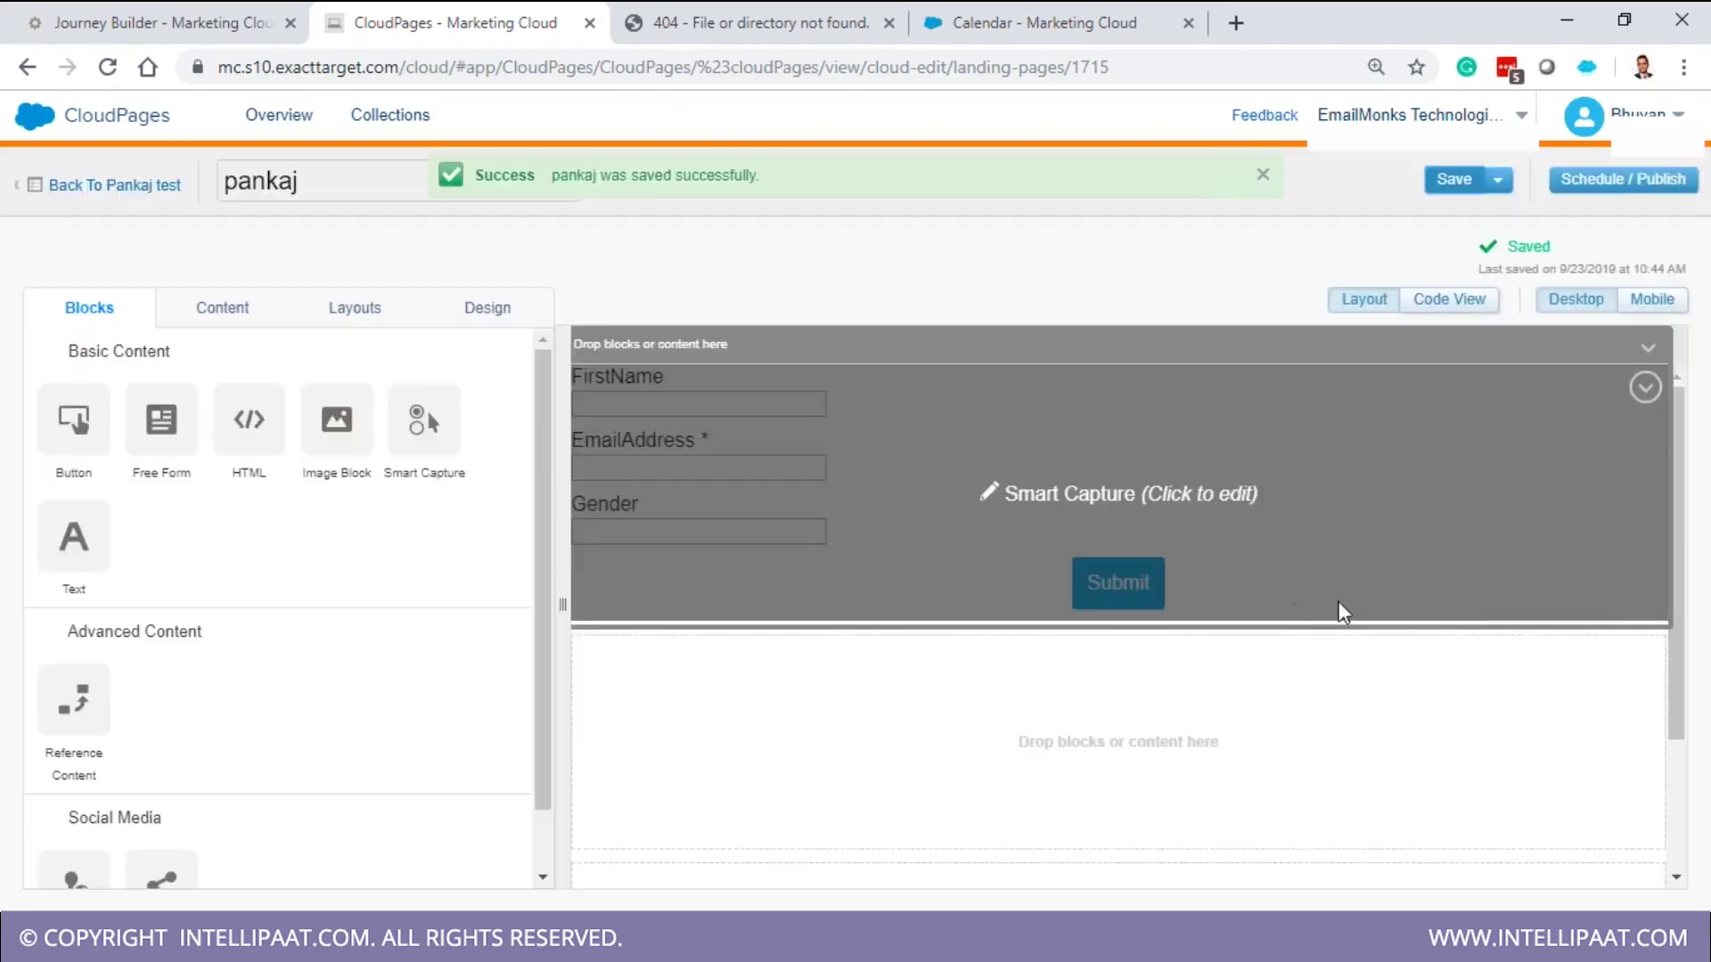
pyautogui.hotkey('ctrl', 's')
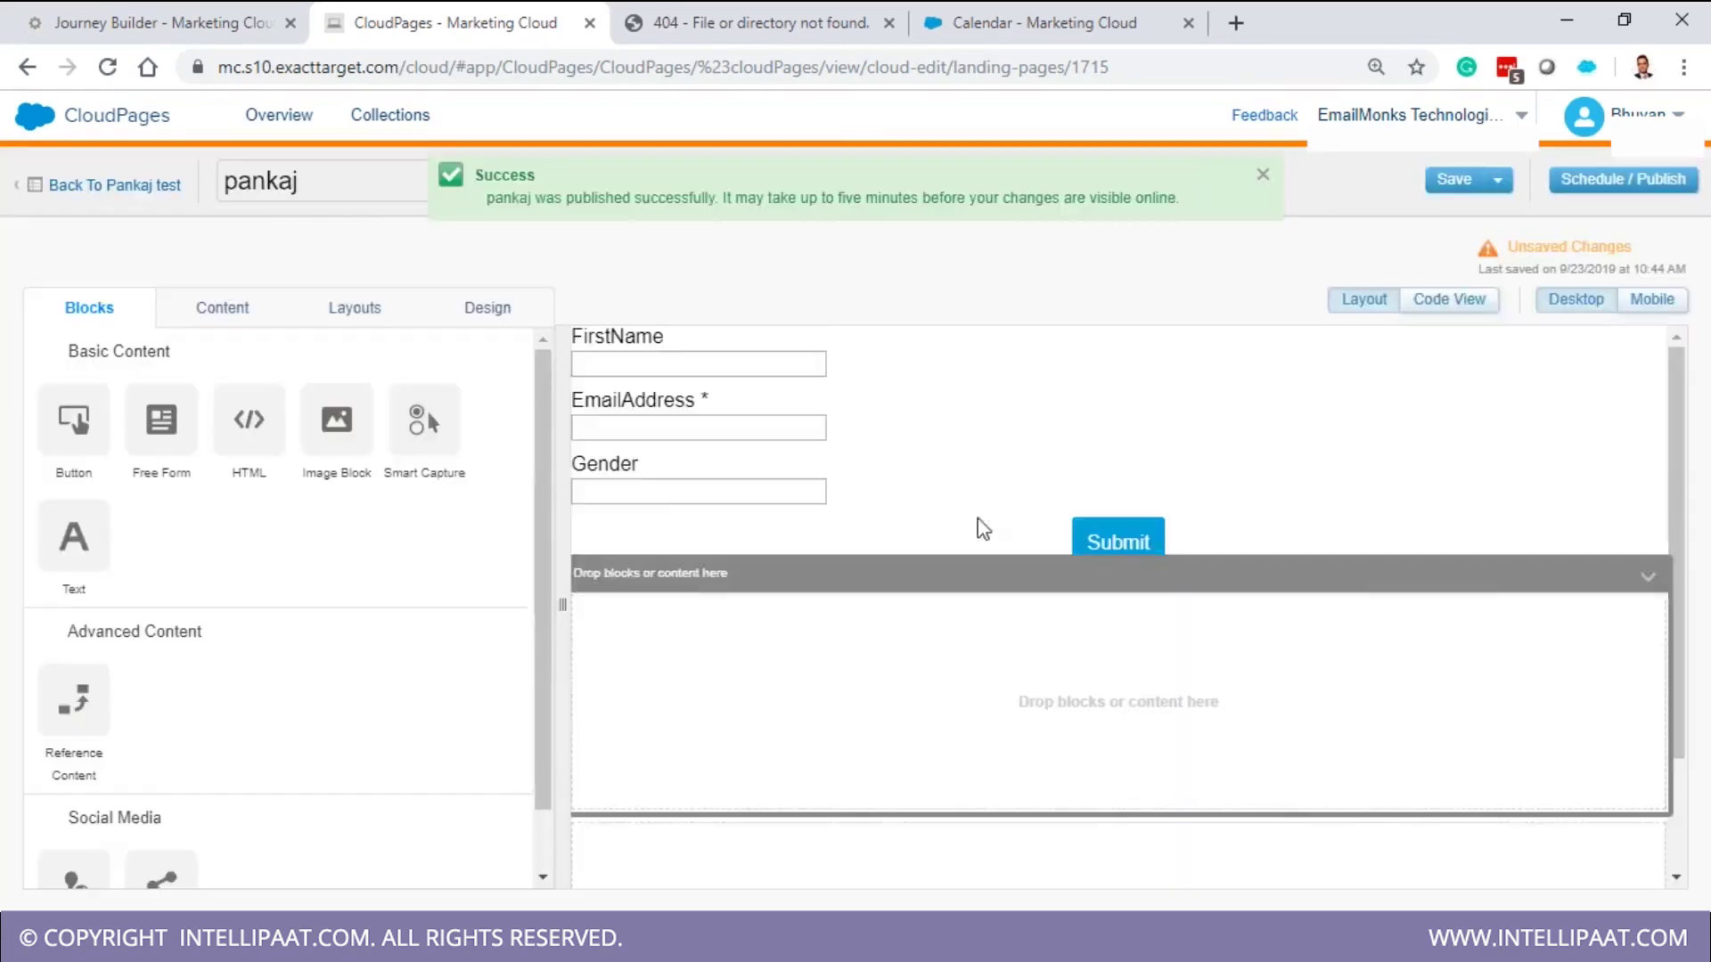
# Reload the published page, then go back to the journey's entry source setup
pyautogui.click(757, 22)
pyautogui.click(106, 67)
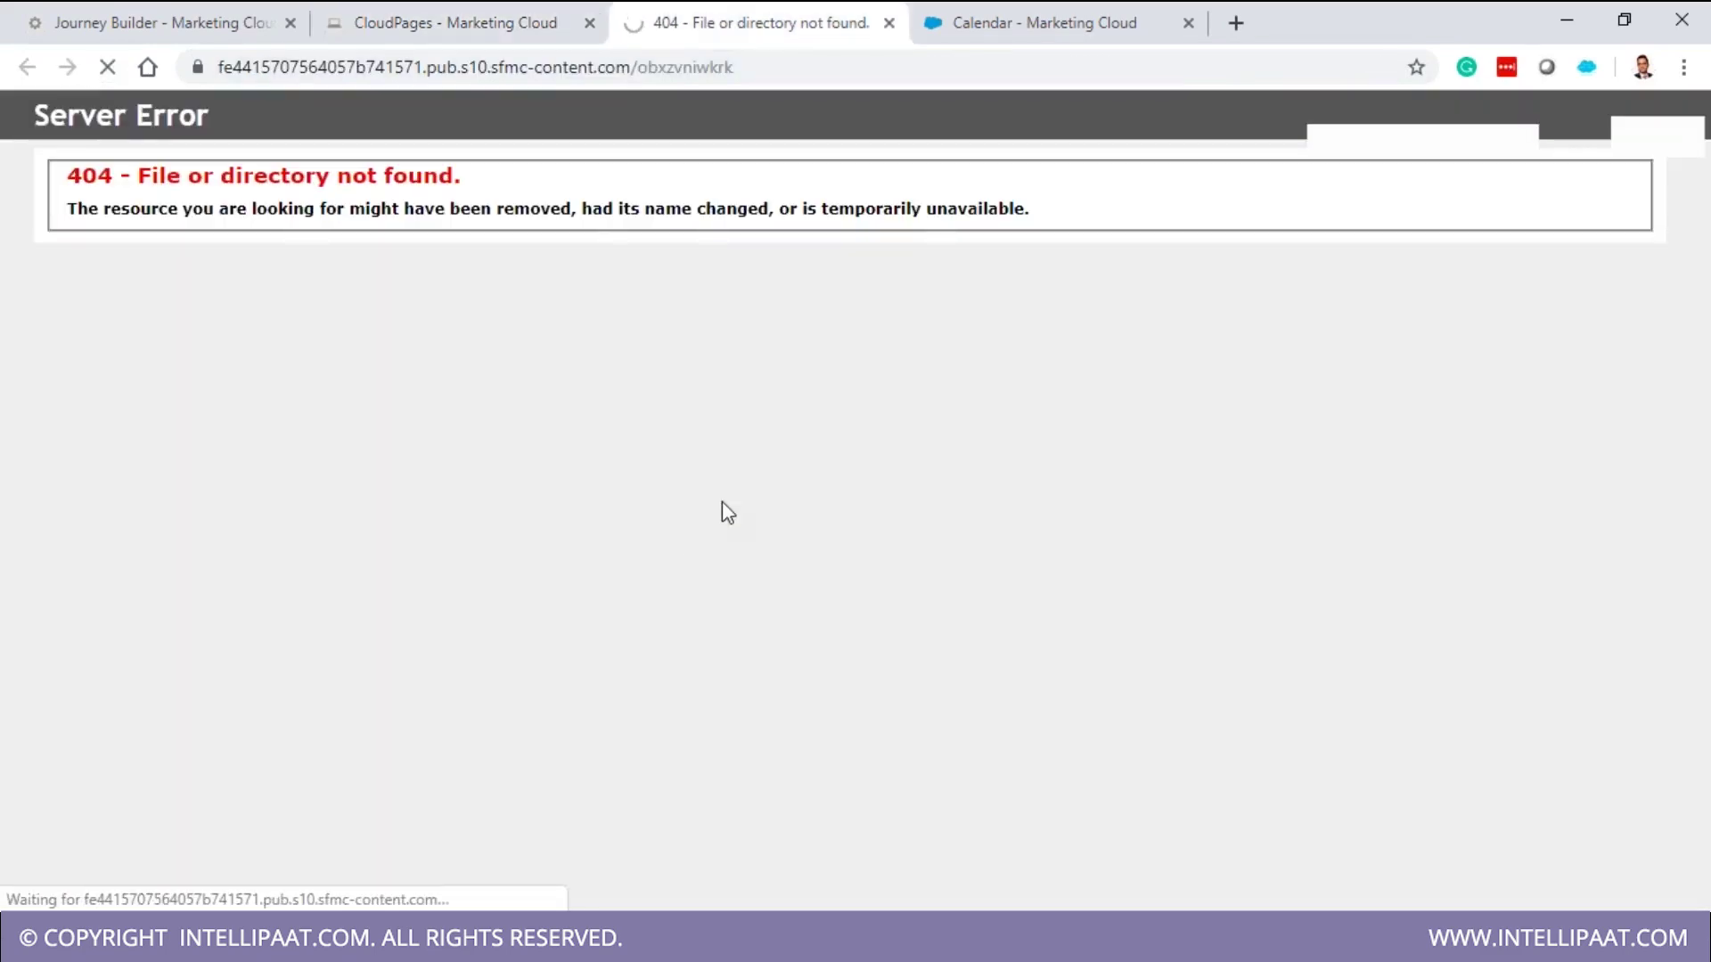
pyautogui.click(424, 13)
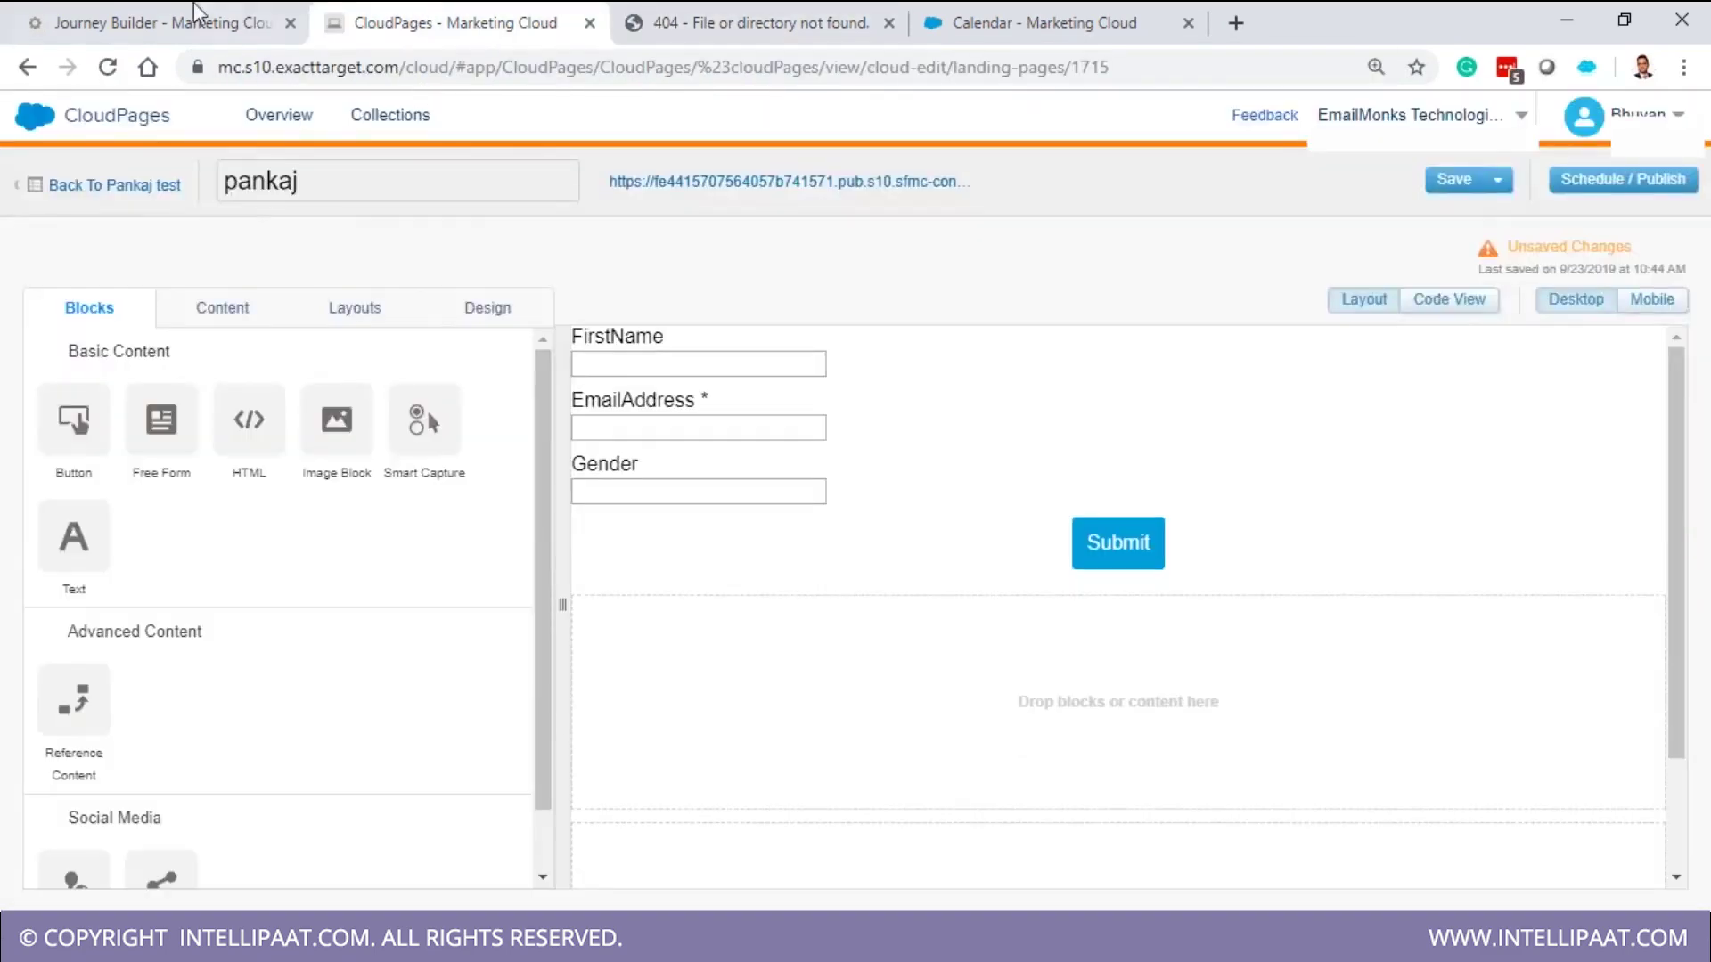
pyautogui.click(201, 13)
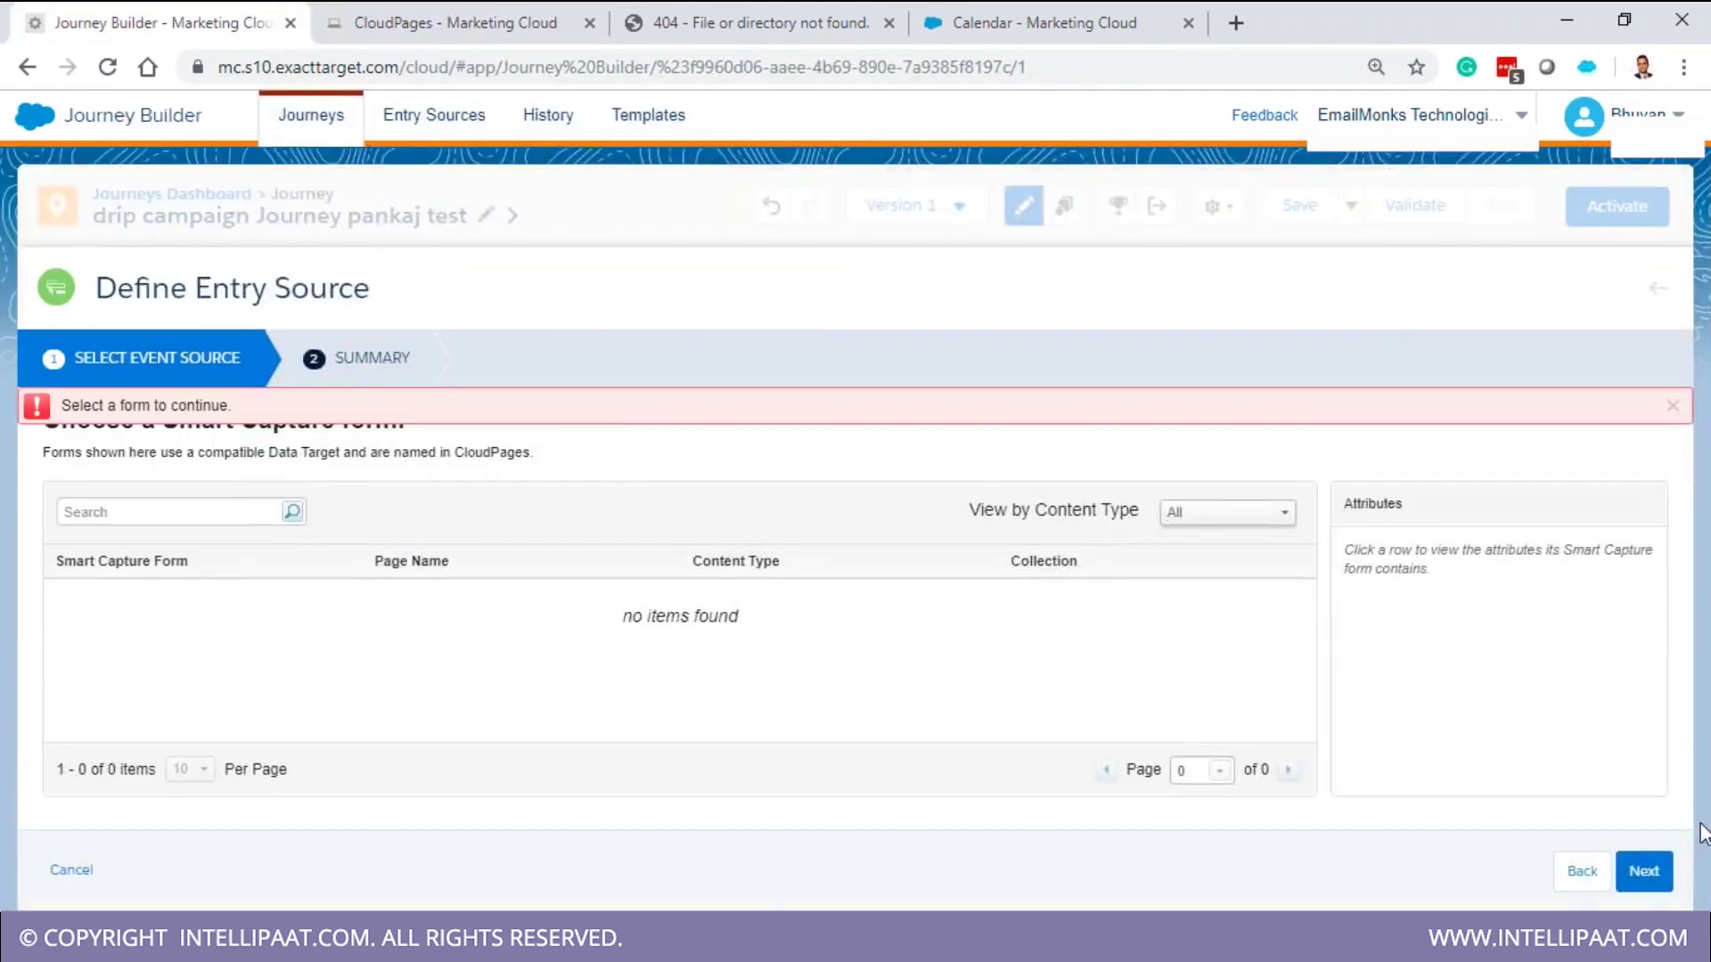
# Set a CloudPages Form Submit Event using the smart capture Pankaj1 form as the entry source
pyautogui.click(1581, 870)
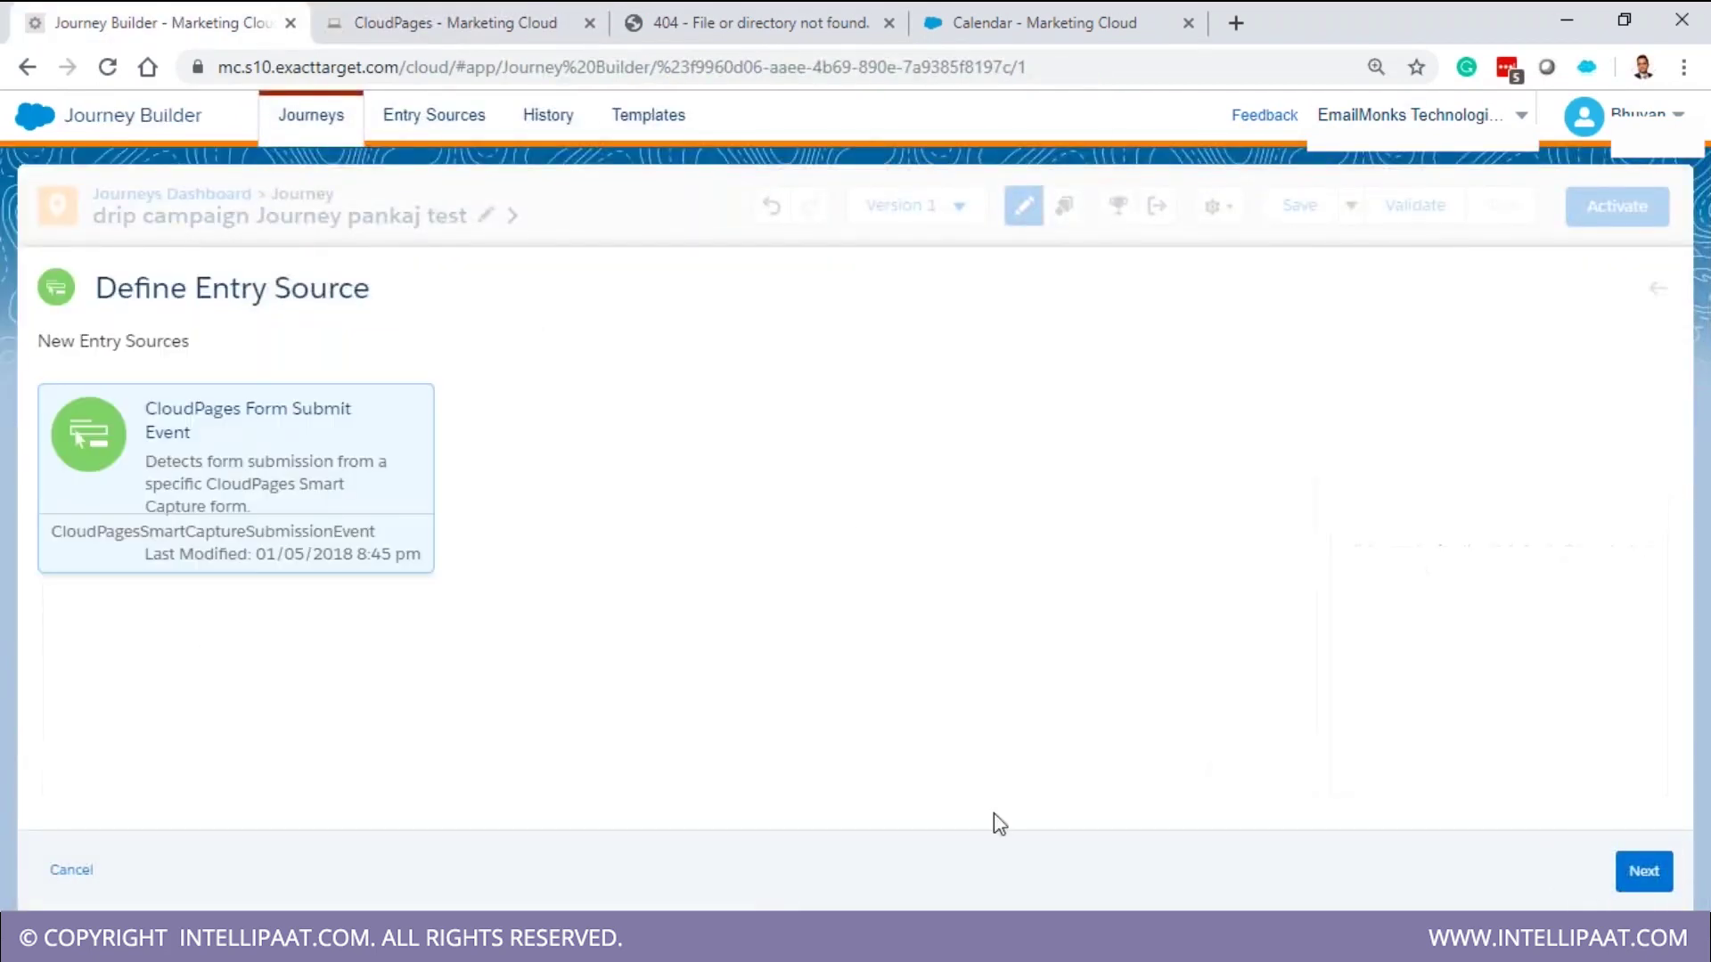
pyautogui.click(245, 495)
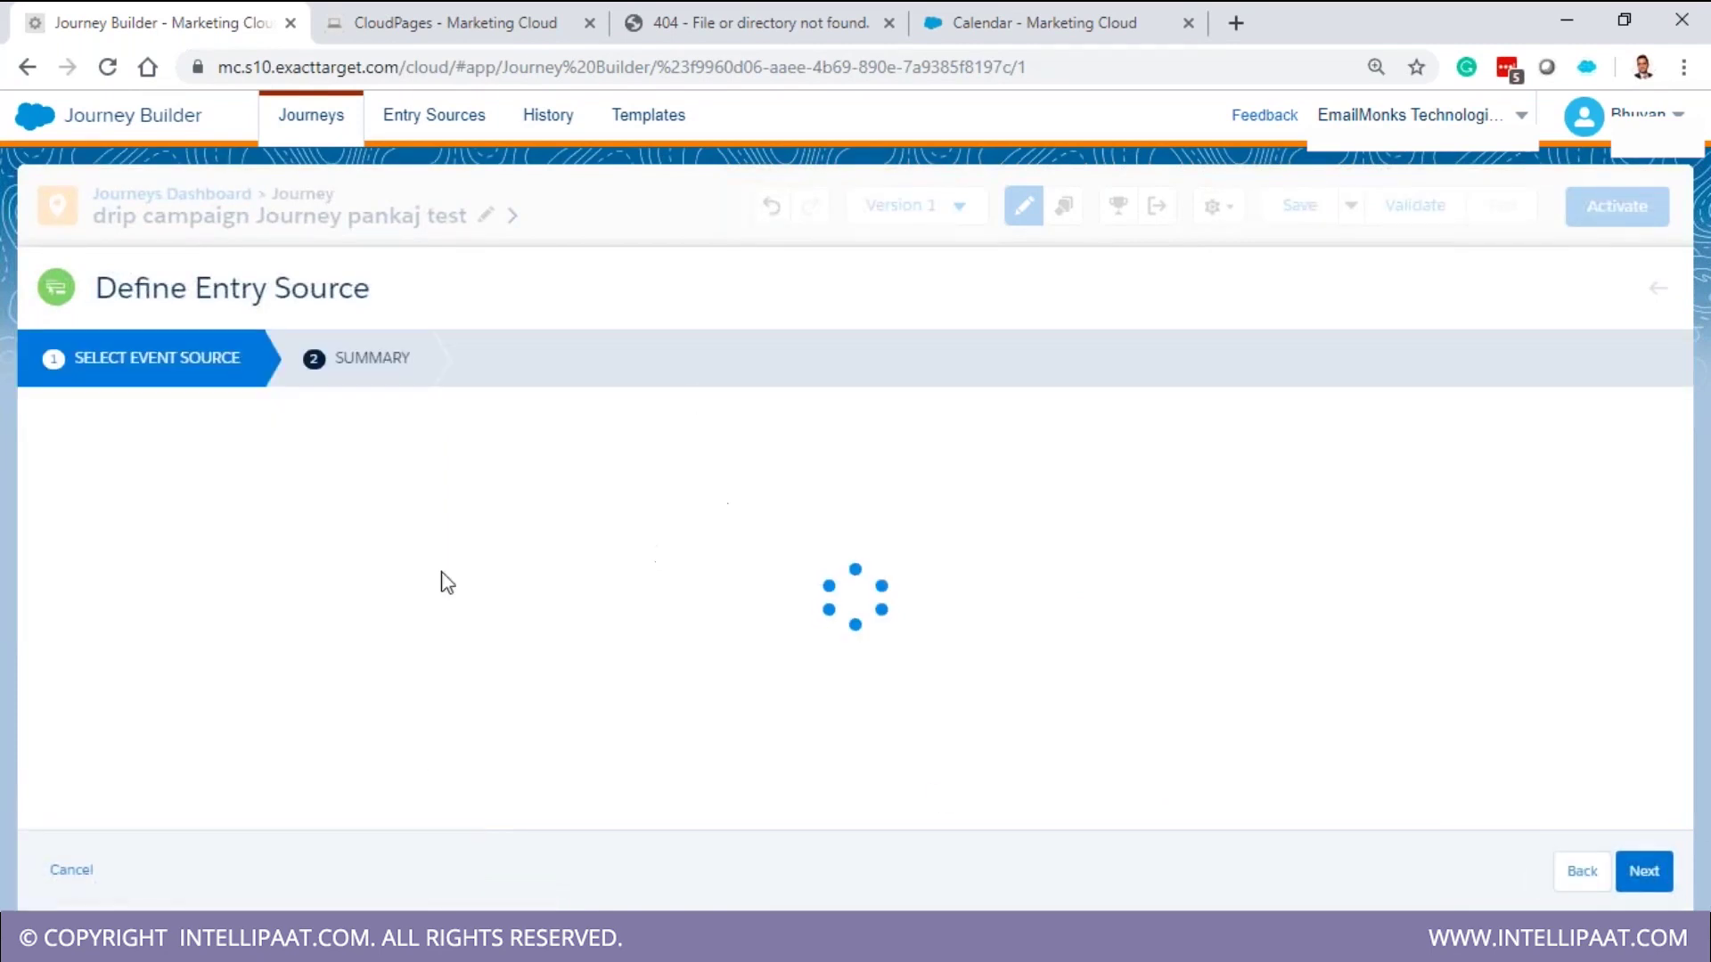
pyautogui.click(116, 615)
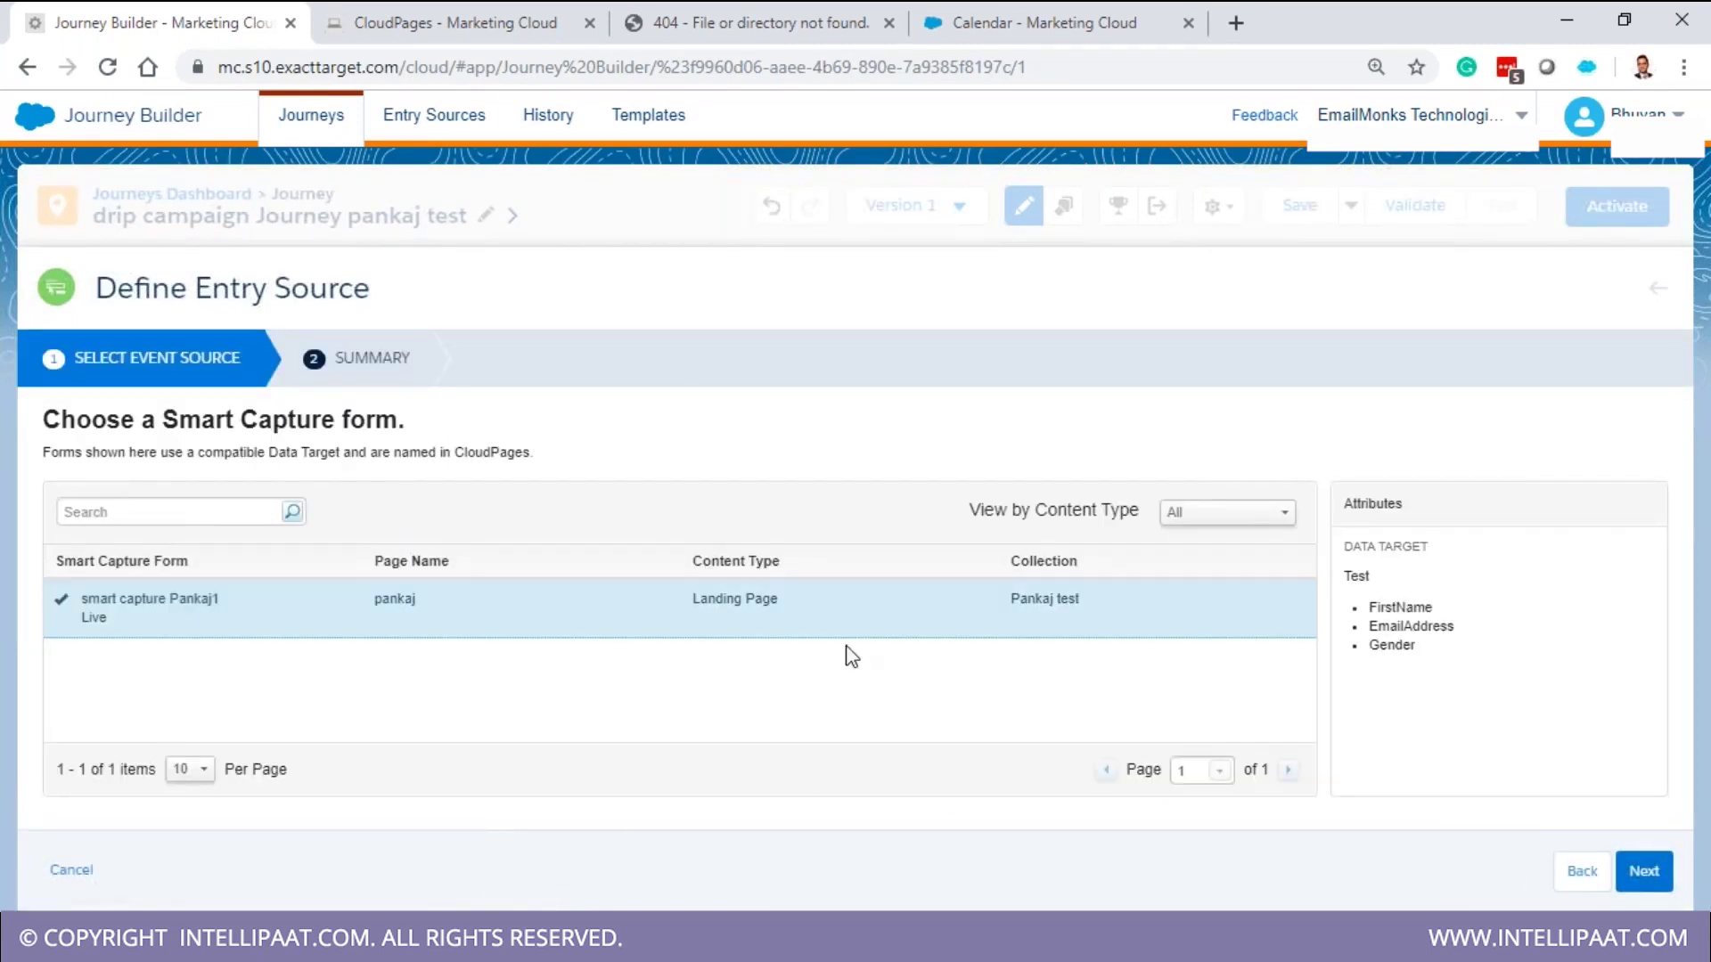
pyautogui.moveTo(143, 288); pyautogui.dragTo(310, 287)
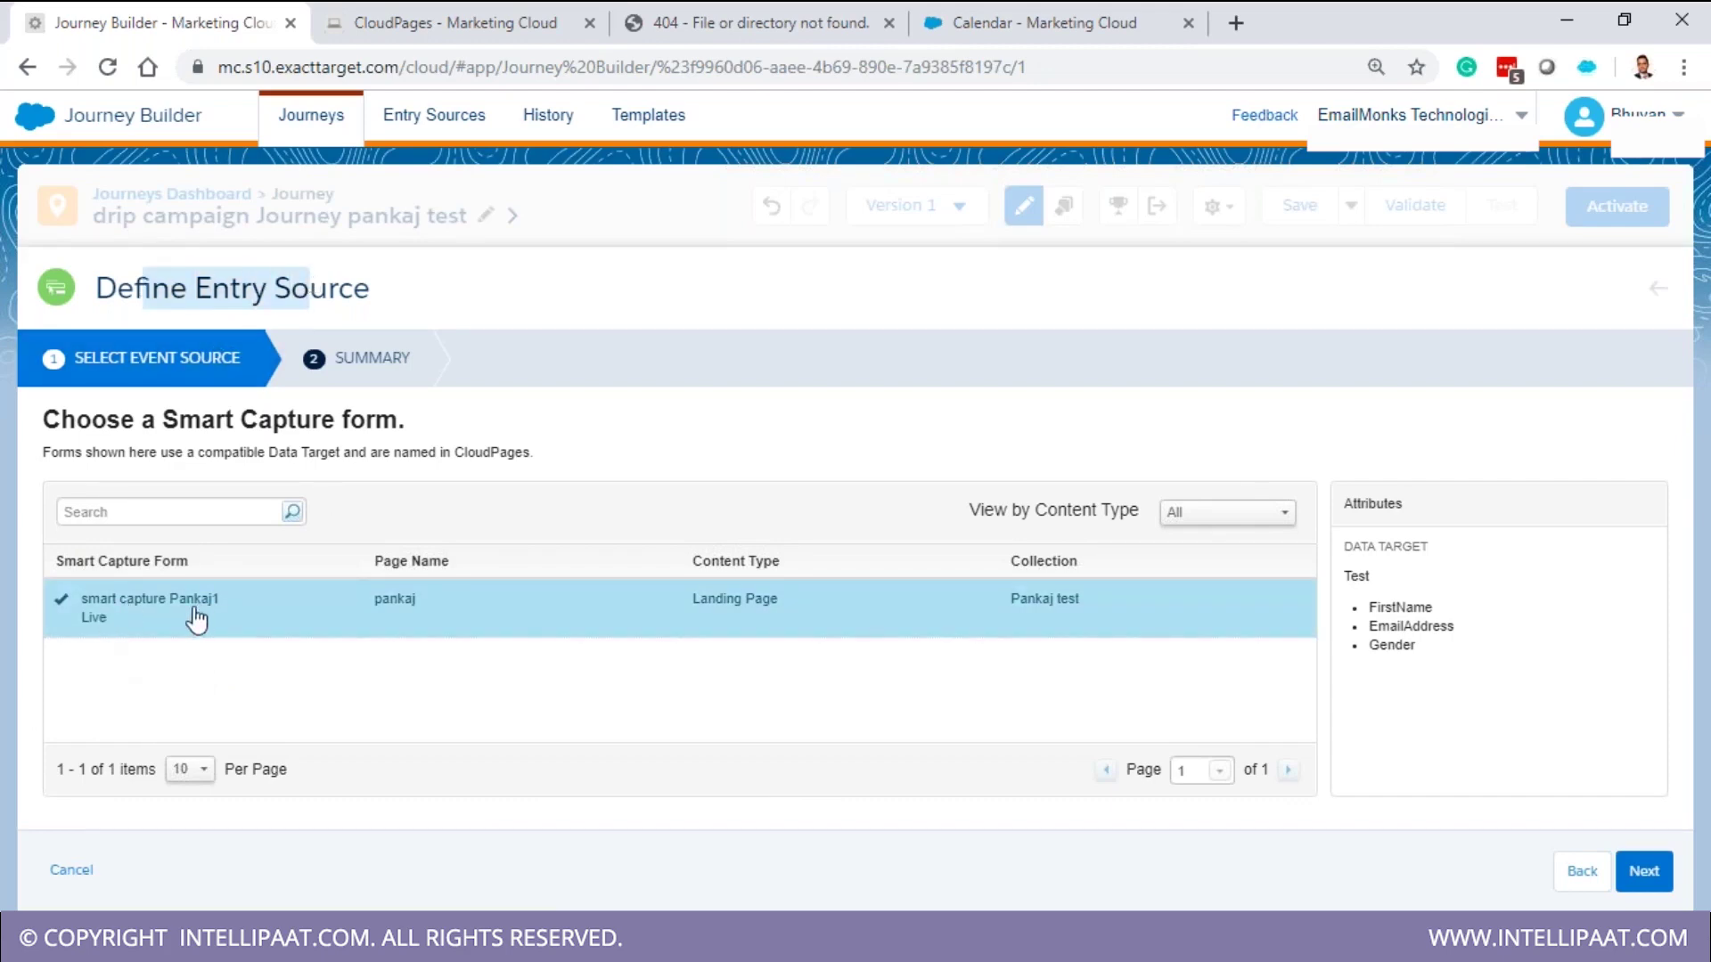
pyautogui.hotkey('ctrl', 'Tab')
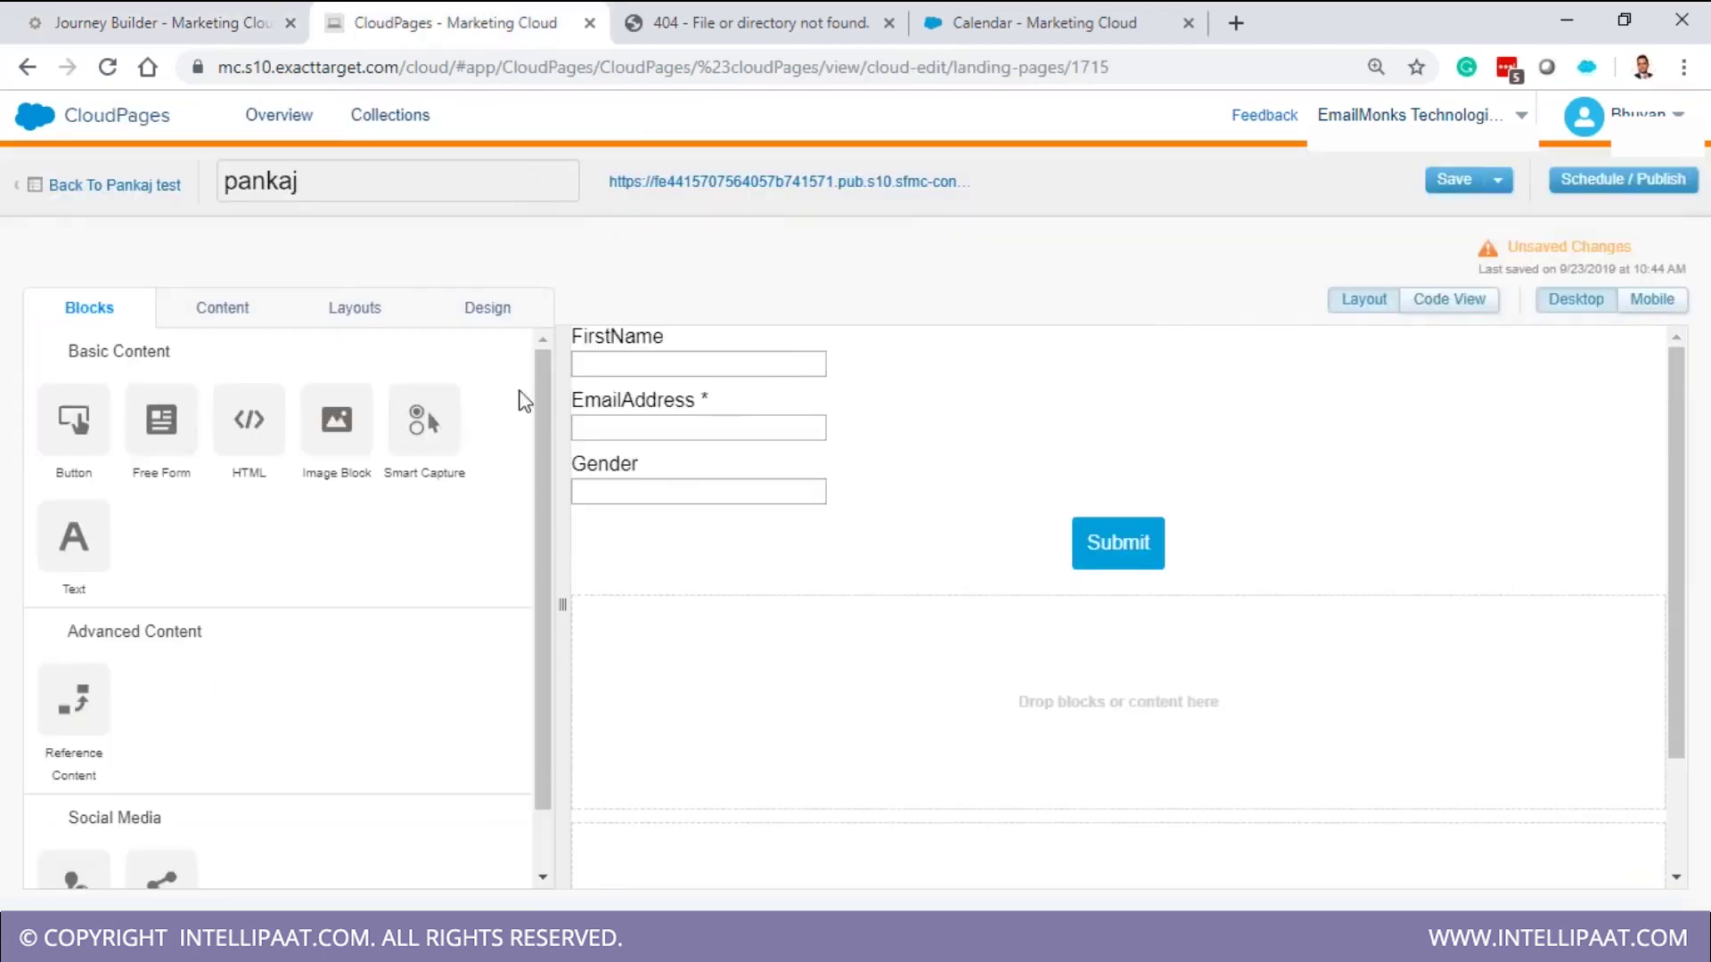
pyautogui.click(163, 13)
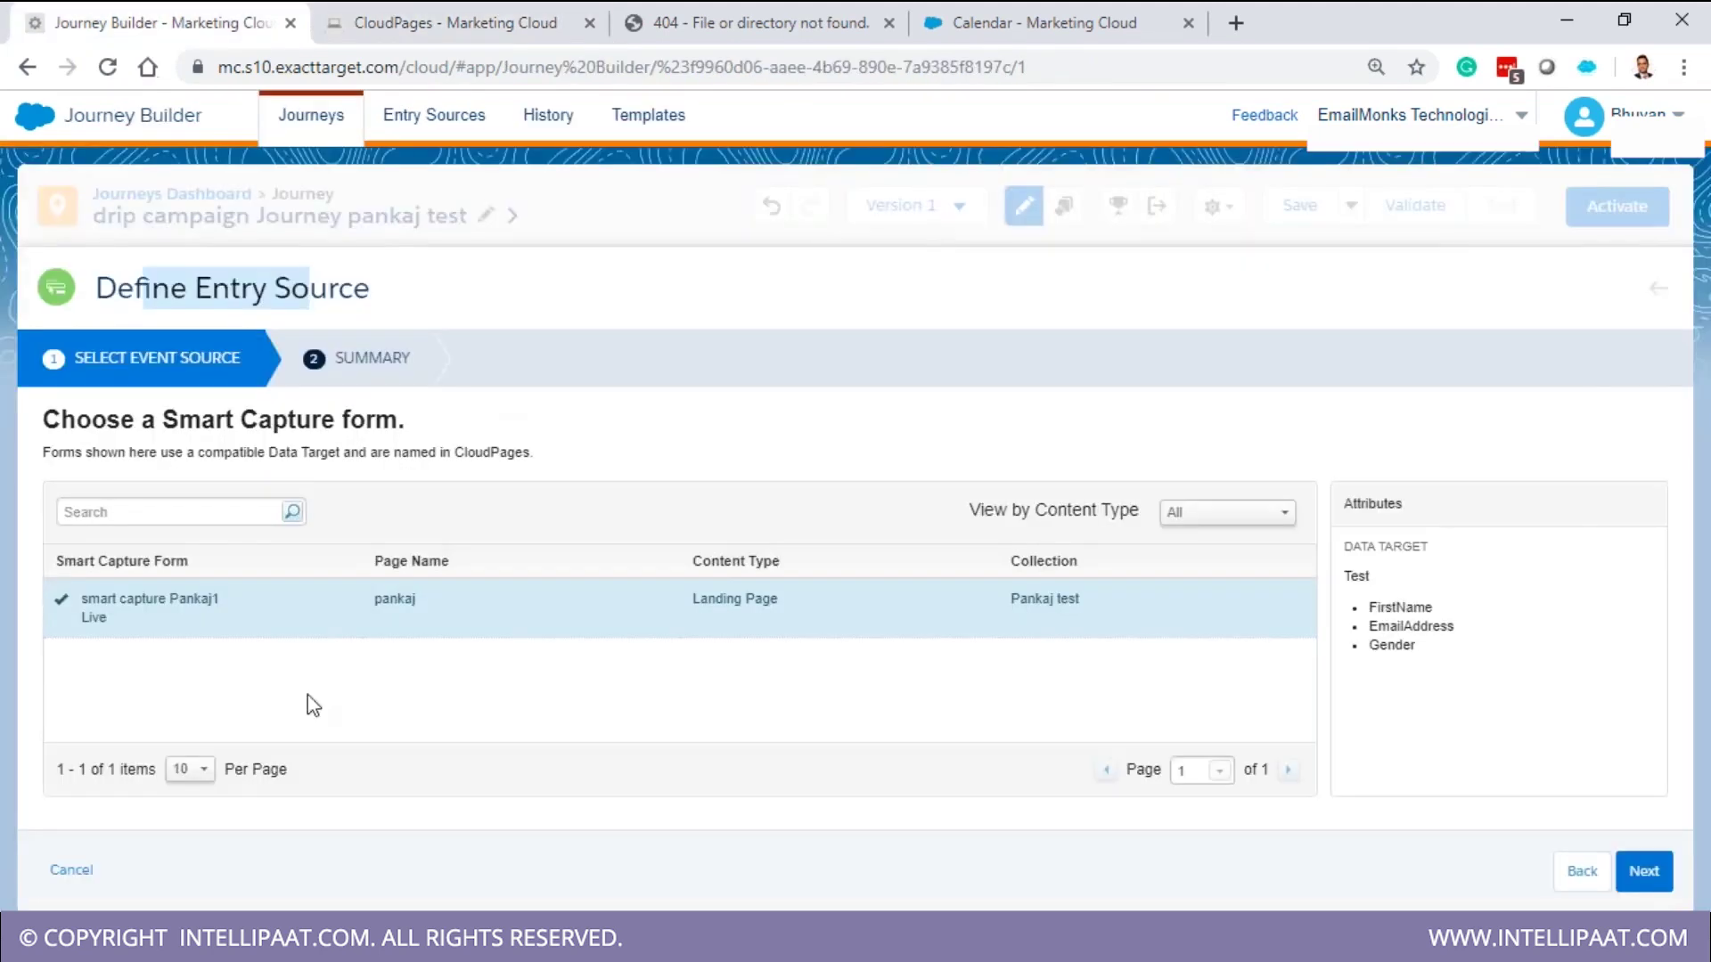
pyautogui.click(1644, 870)
pyautogui.click(1640, 871)
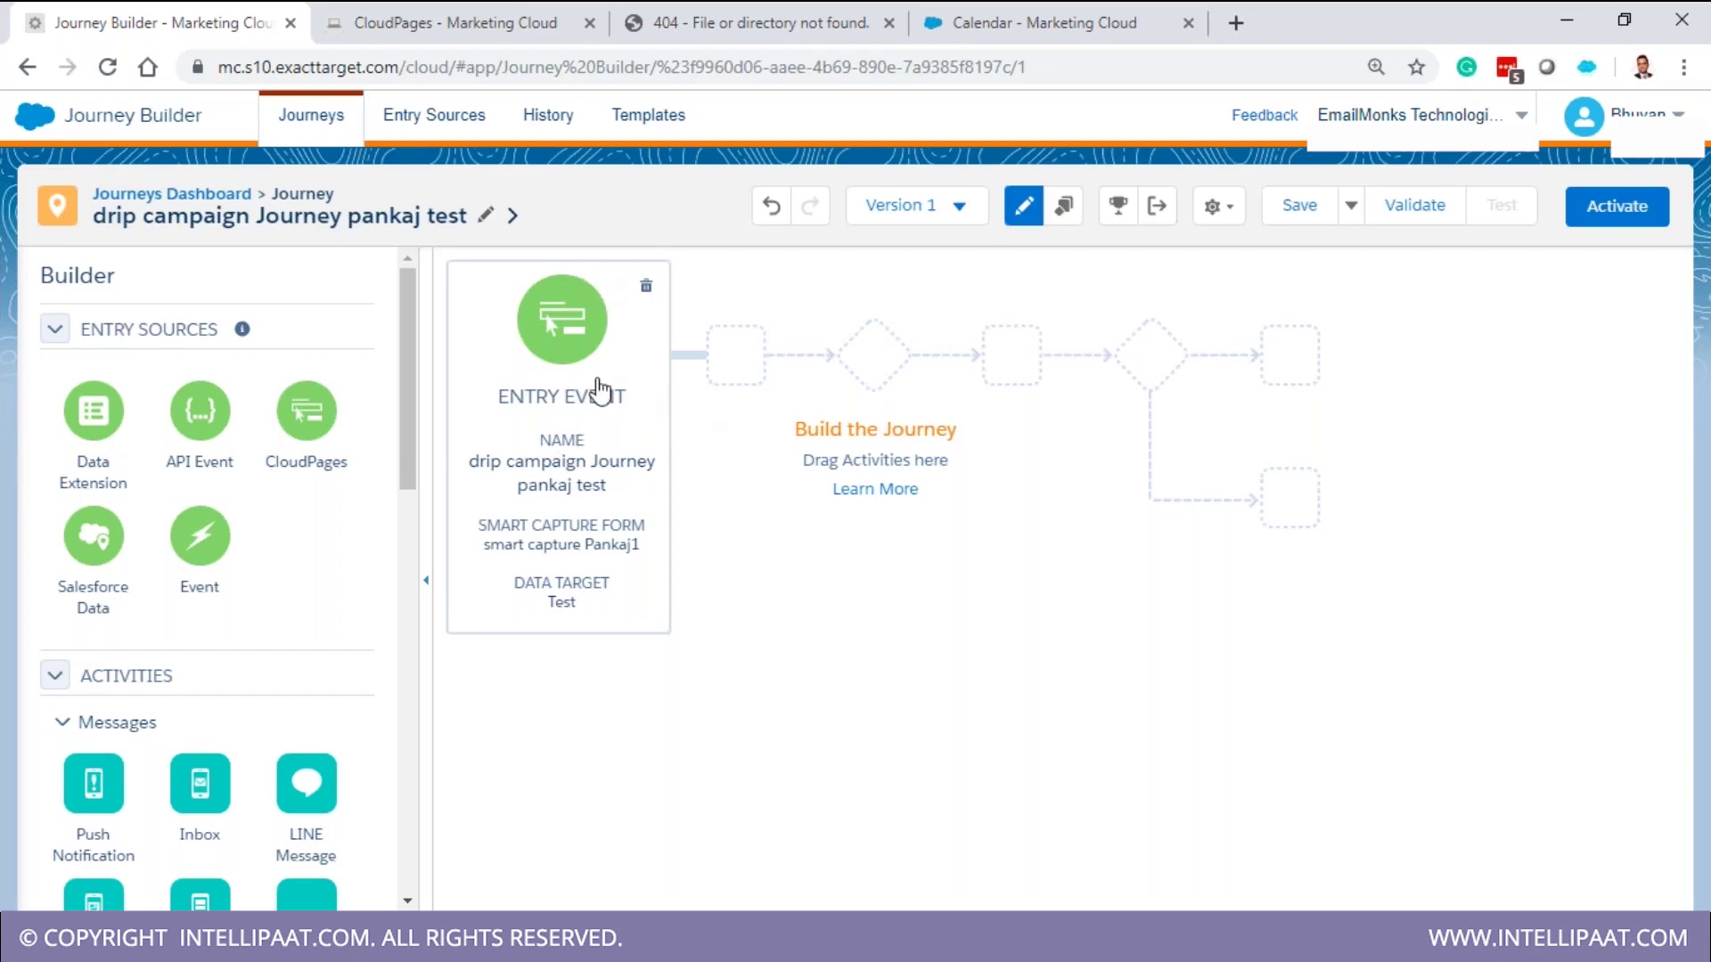
# Delete the CloudPages entry source from the journey canvas
pyautogui.moveTo(650, 508)
pyautogui.click(645, 289)
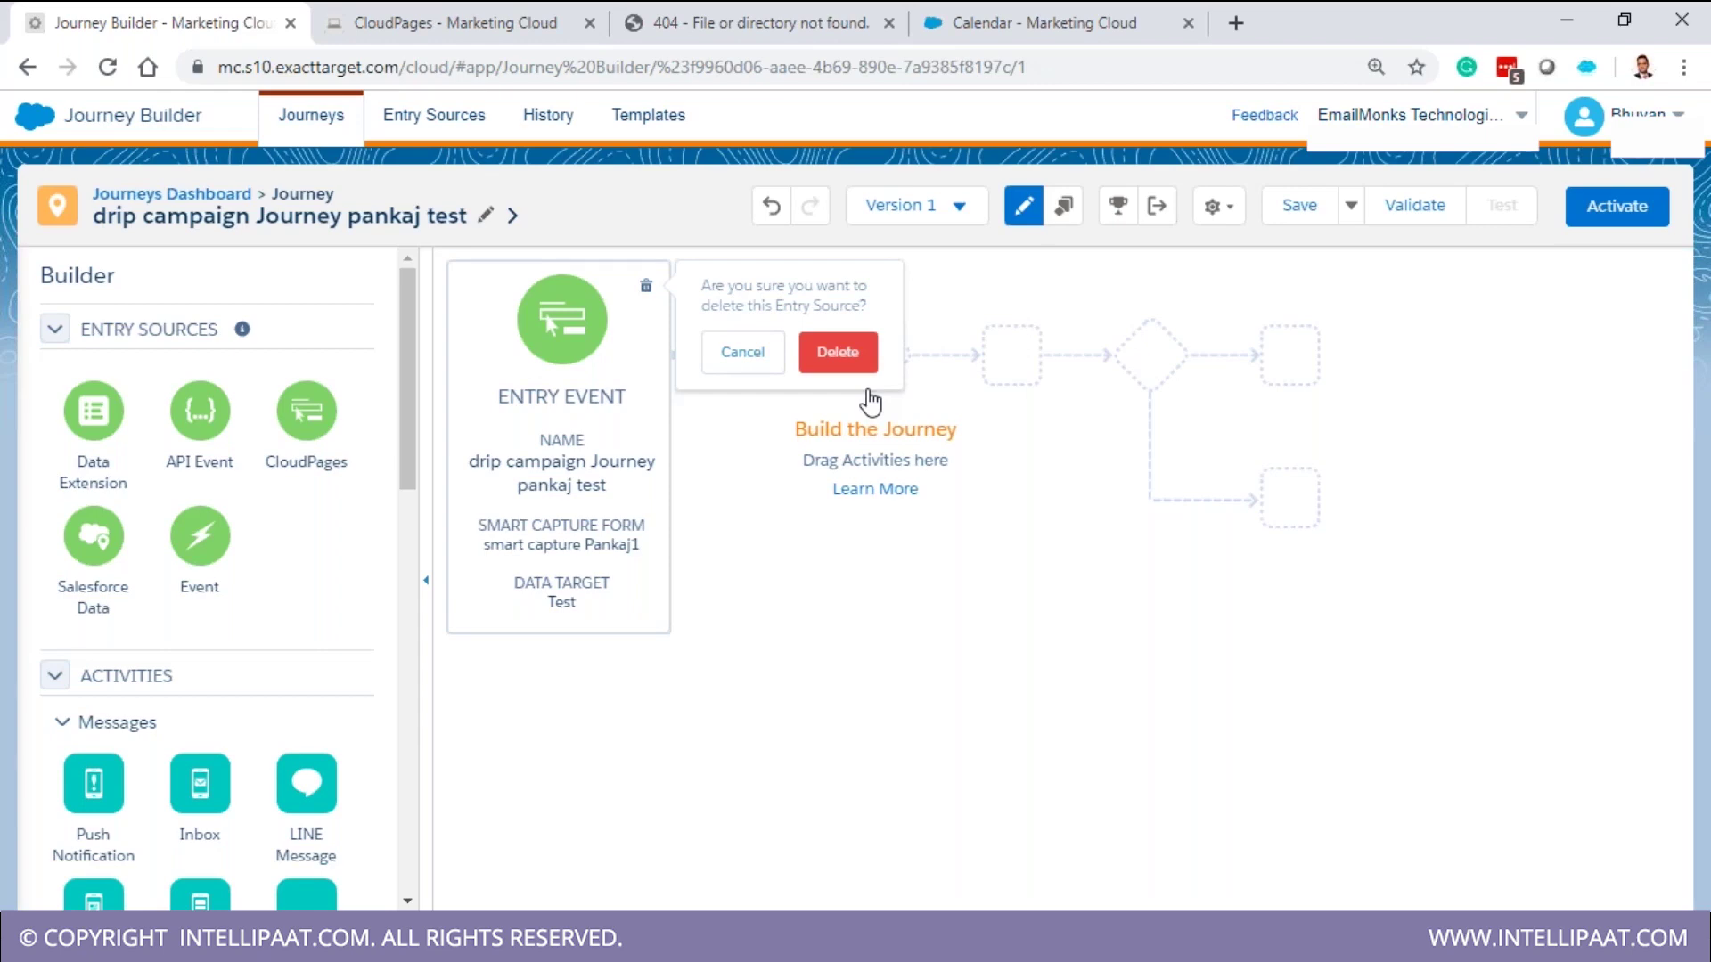
pyautogui.click(837, 353)
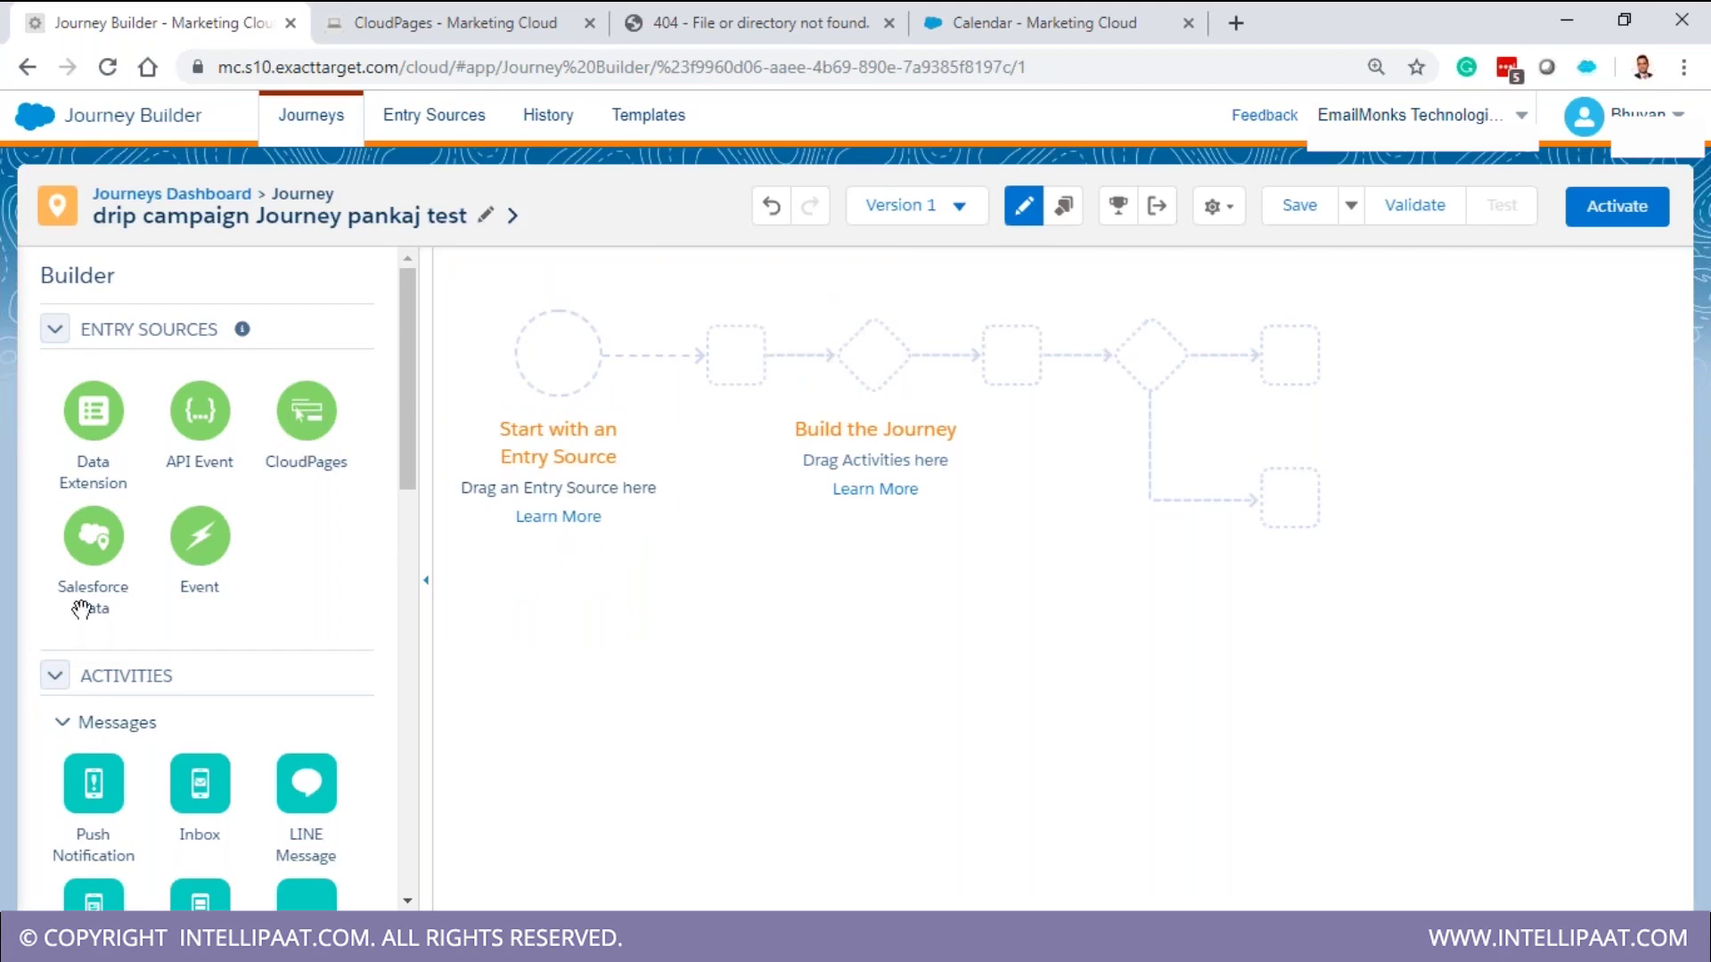
# Add an API Event entry source to the journey and start creating a new event
pyautogui.moveTo(199, 414); pyautogui.dragTo(576, 353)
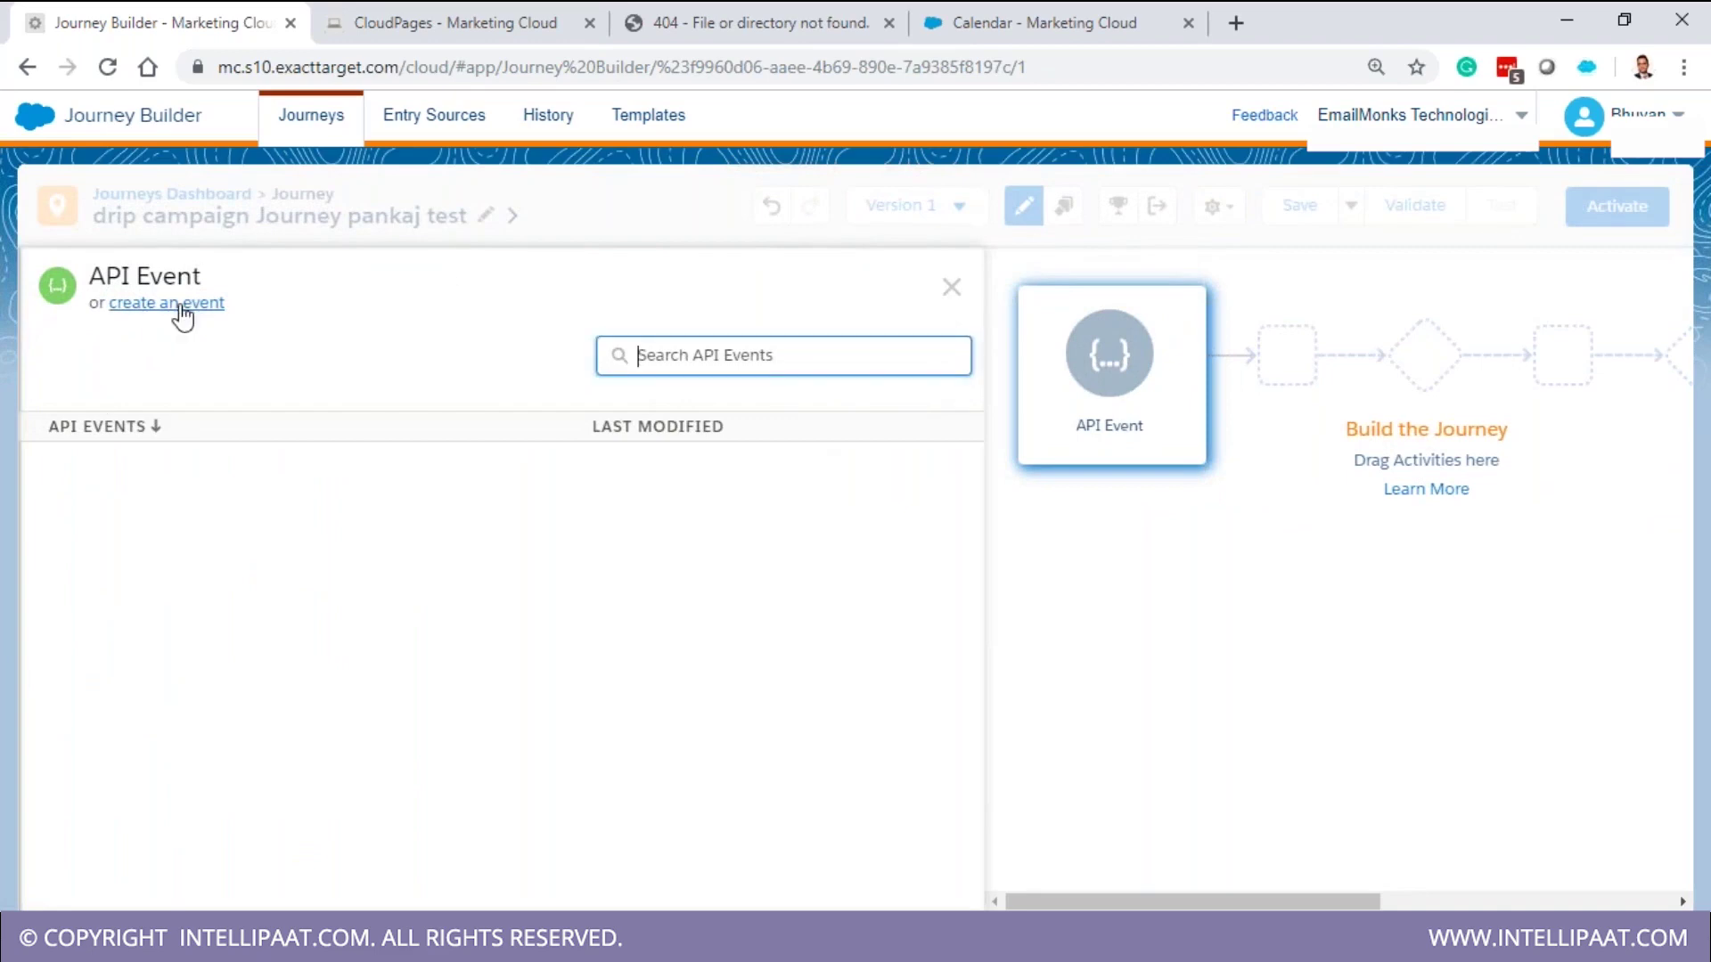
pyautogui.click(174, 305)
pyautogui.scroll(-2, 882, 472)
pyautogui.scroll(2, 981, 463)
pyautogui.scroll(-3, 712, 579)
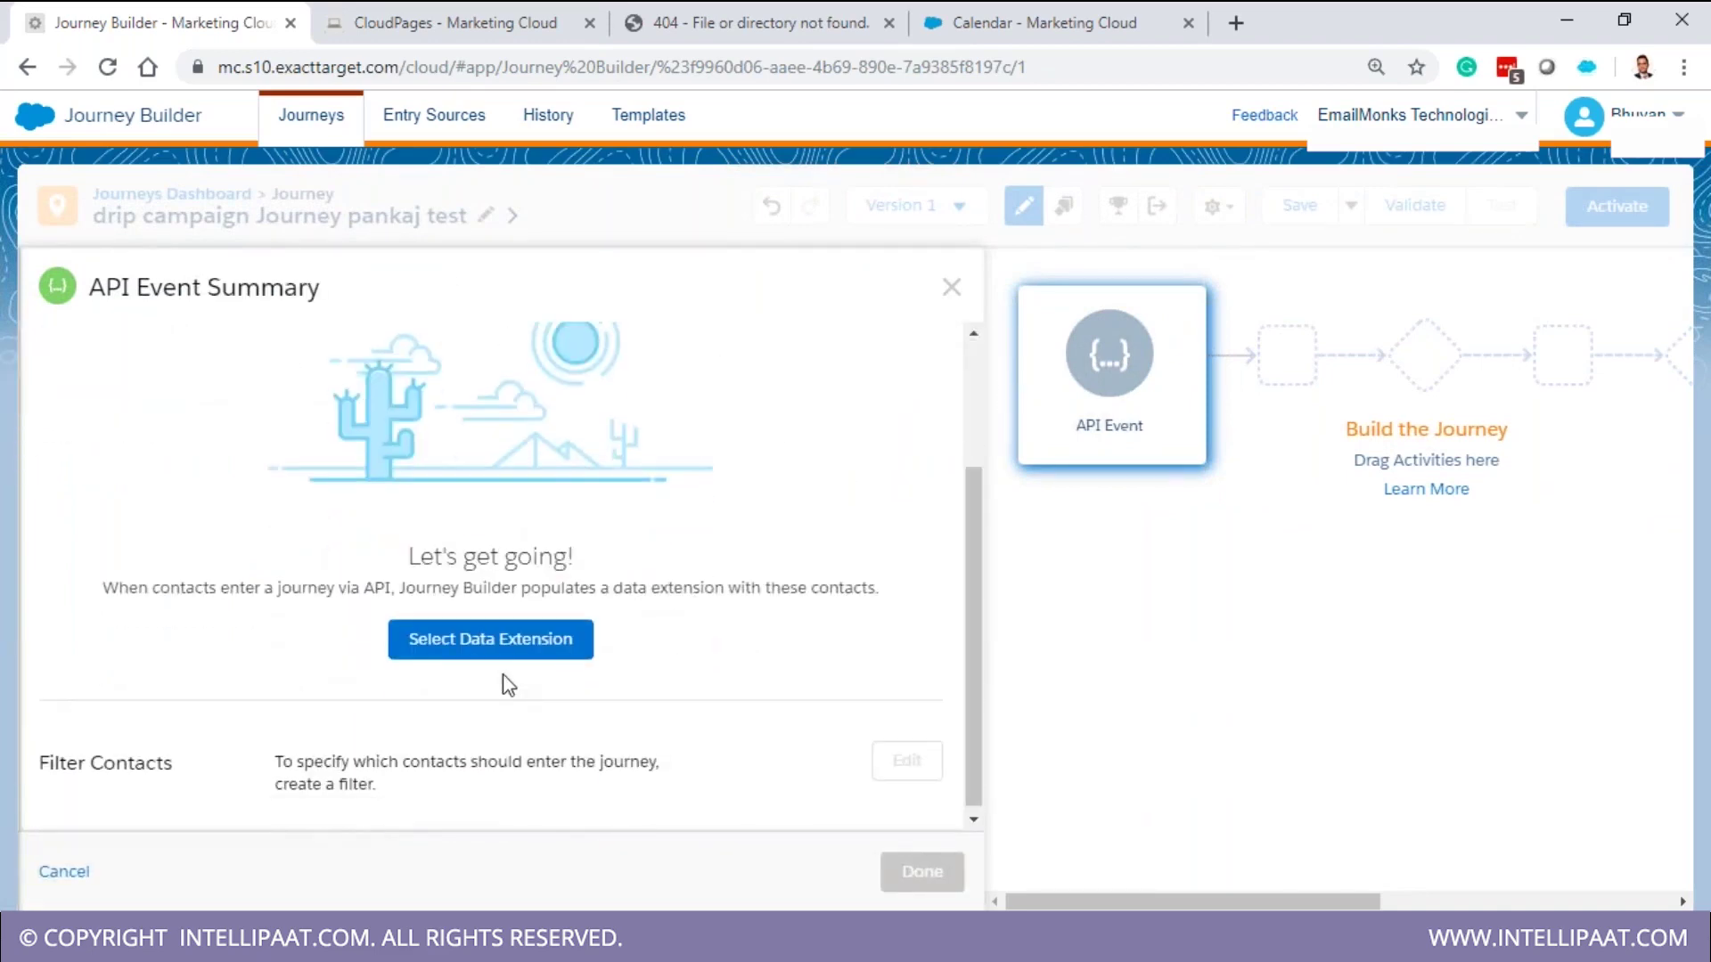
pyautogui.click(490, 638)
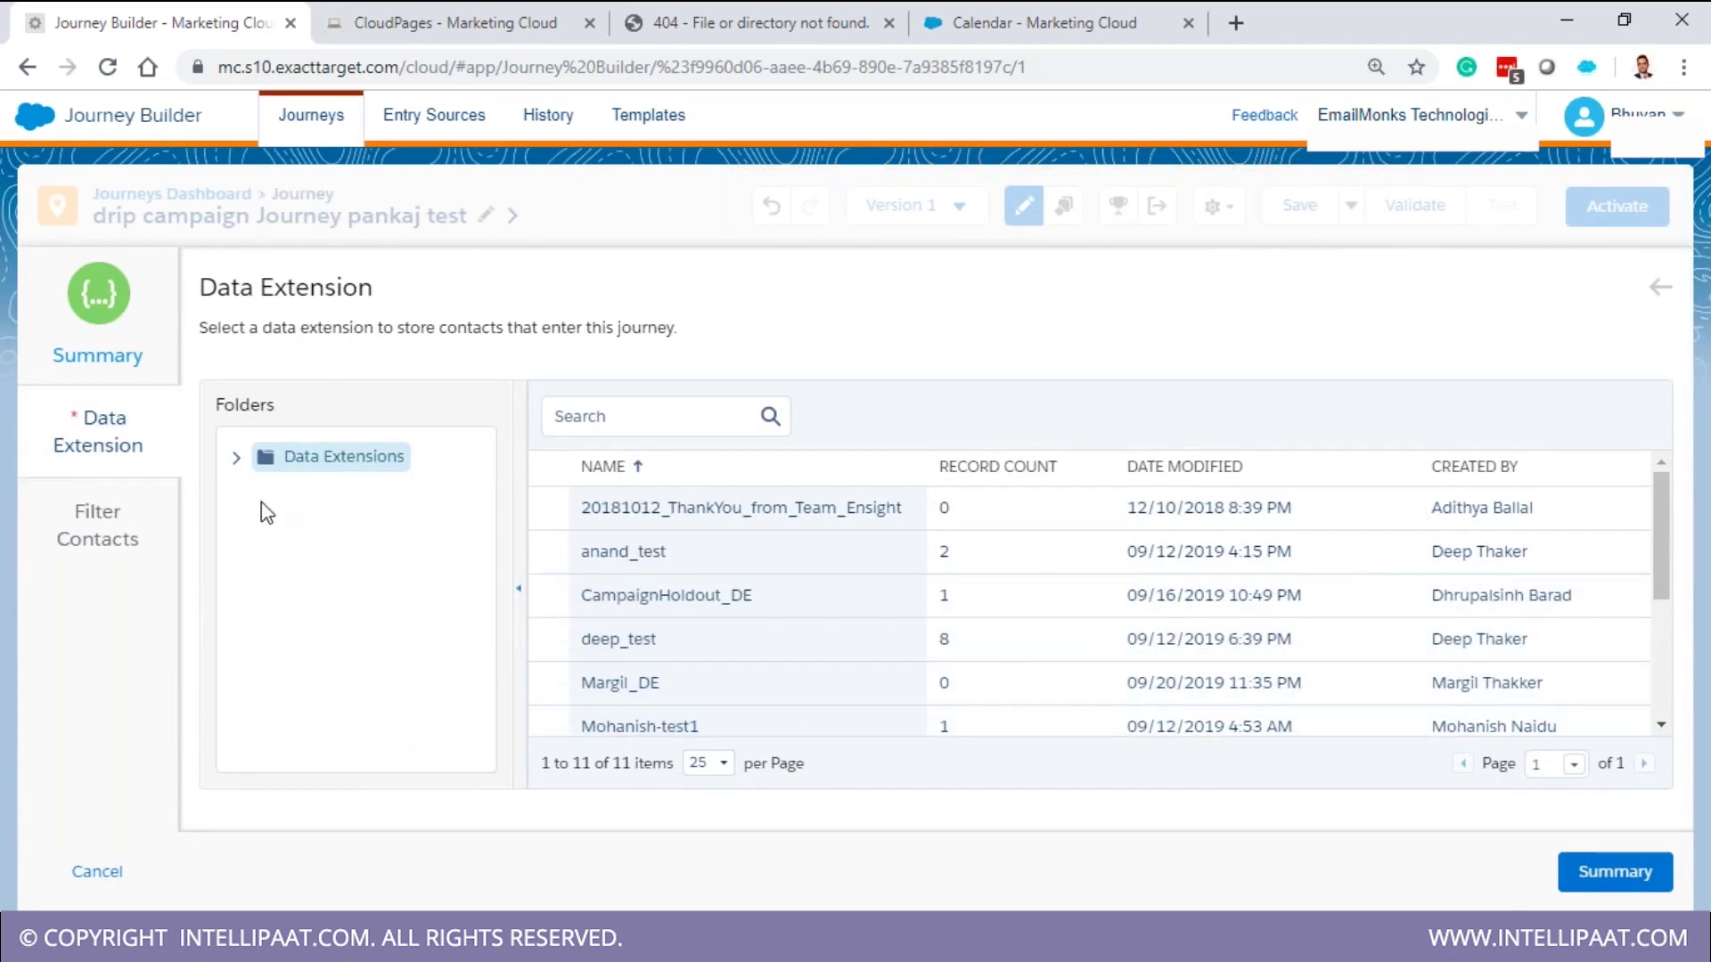
# Link the API event to the Test data extension in Pankaj_Test_DE, save, and select its definition key
pyautogui.click(237, 458)
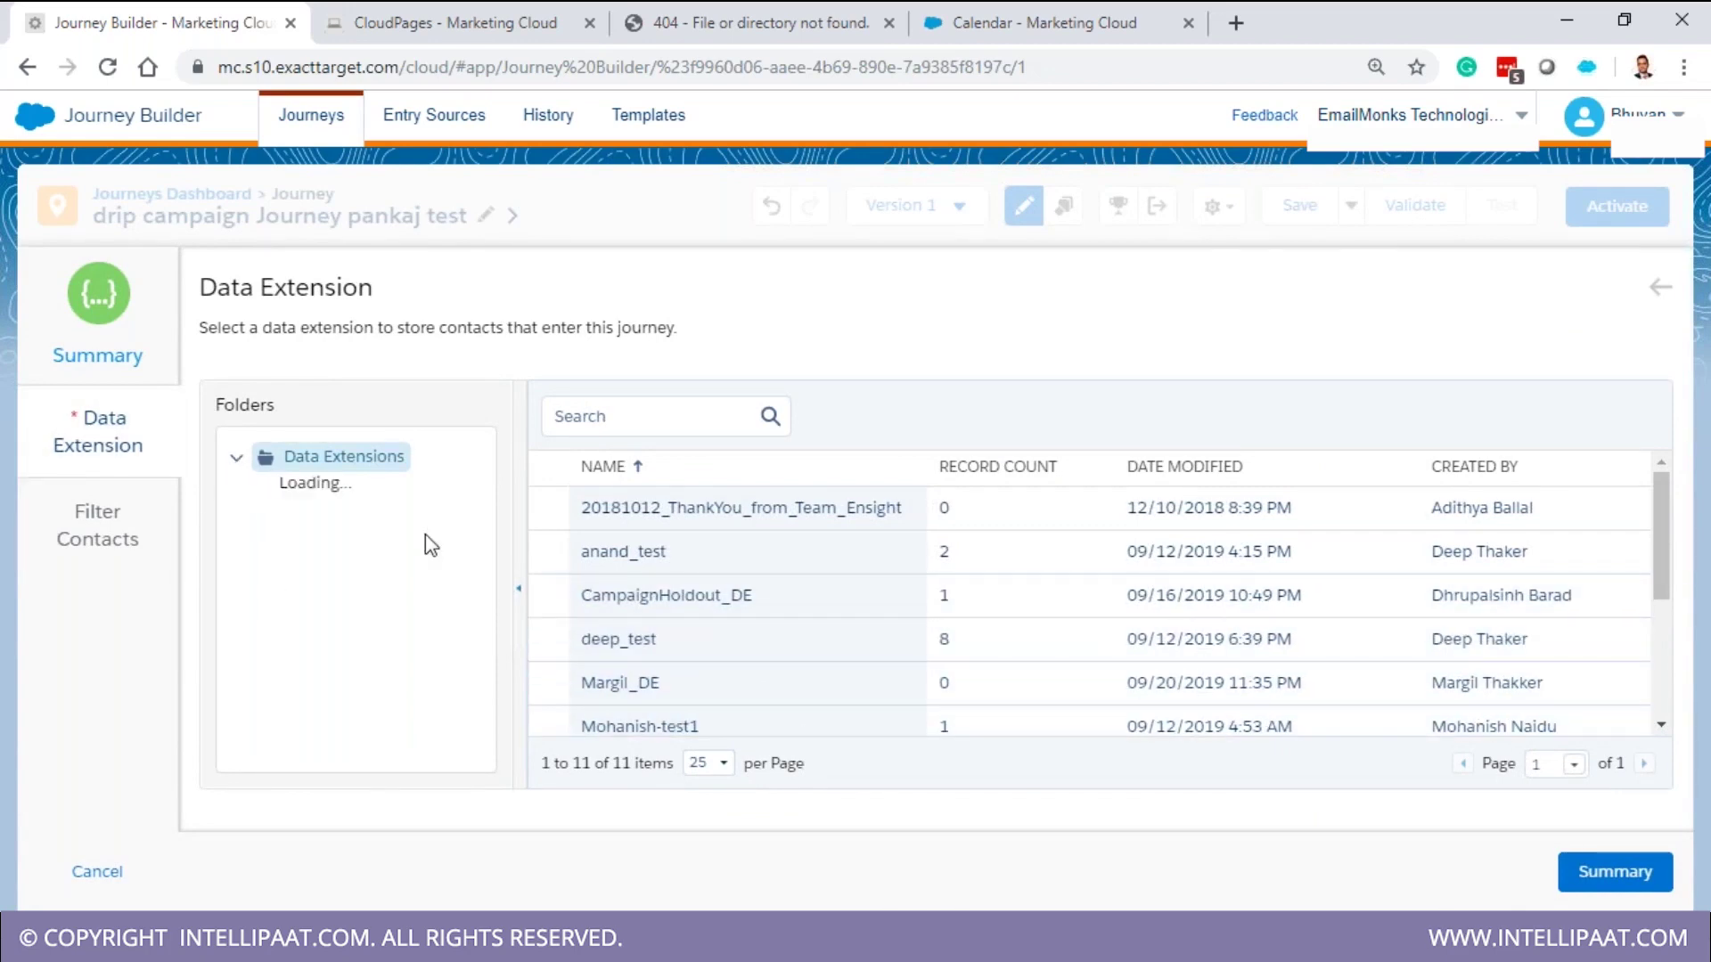
pyautogui.click(385, 561)
pyautogui.click(657, 527)
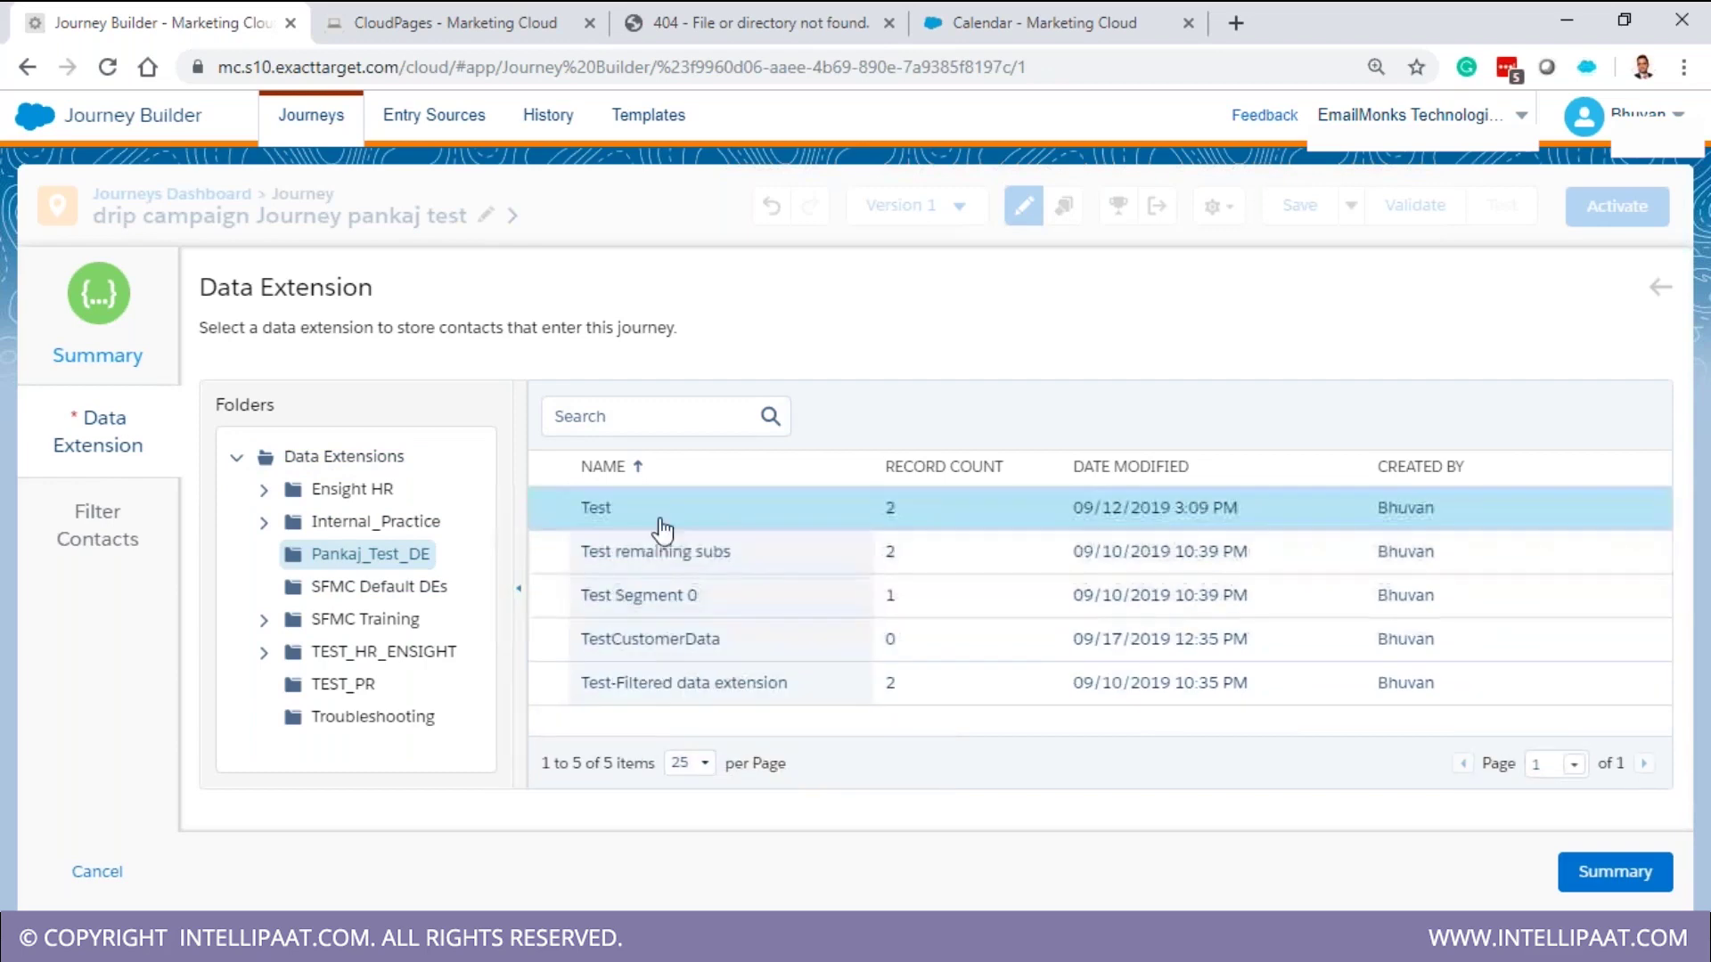
pyautogui.click(1615, 871)
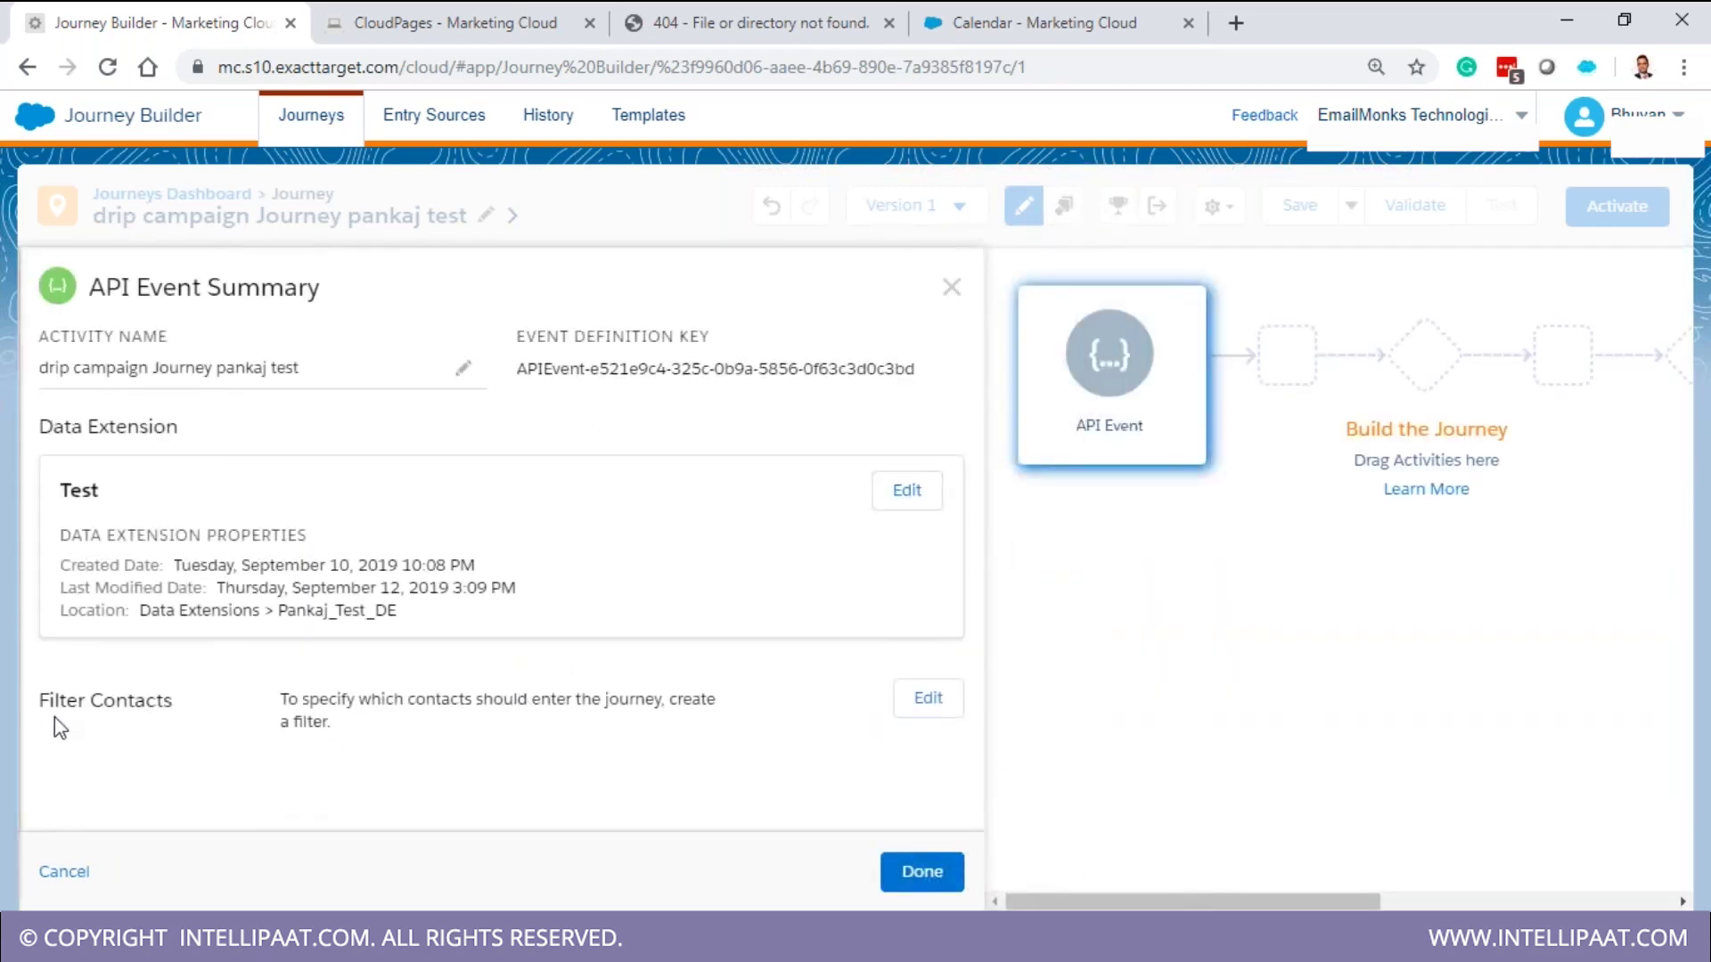
pyautogui.click(918, 878)
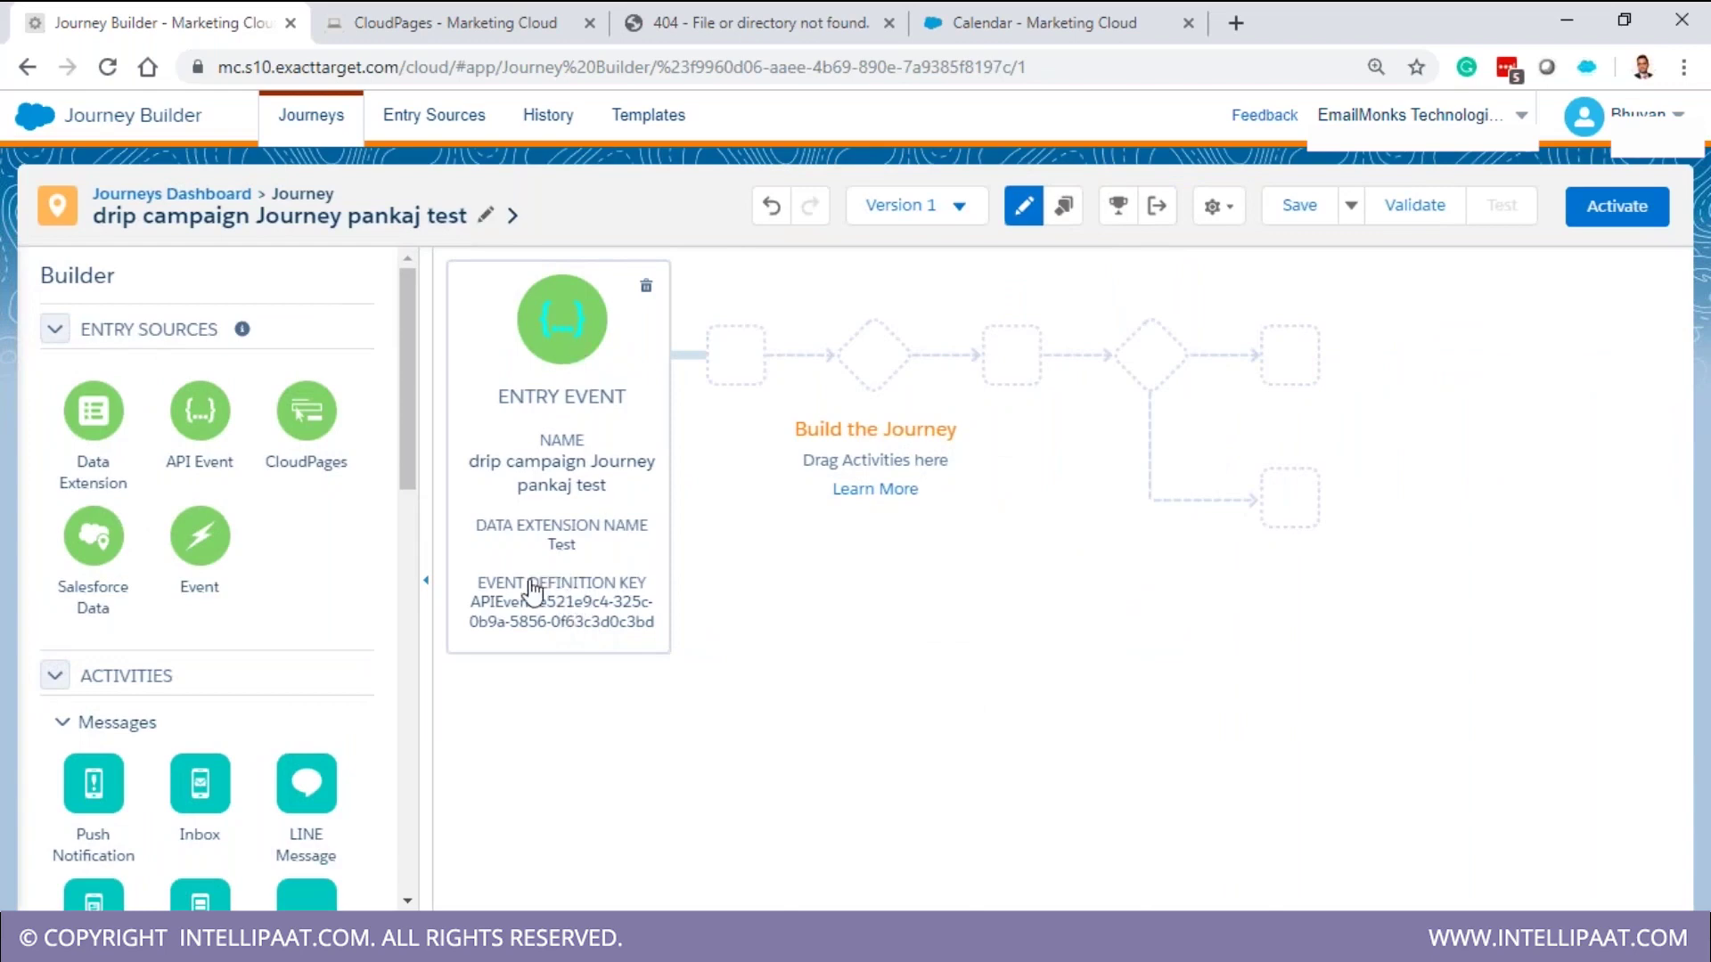
pyautogui.click(532, 604)
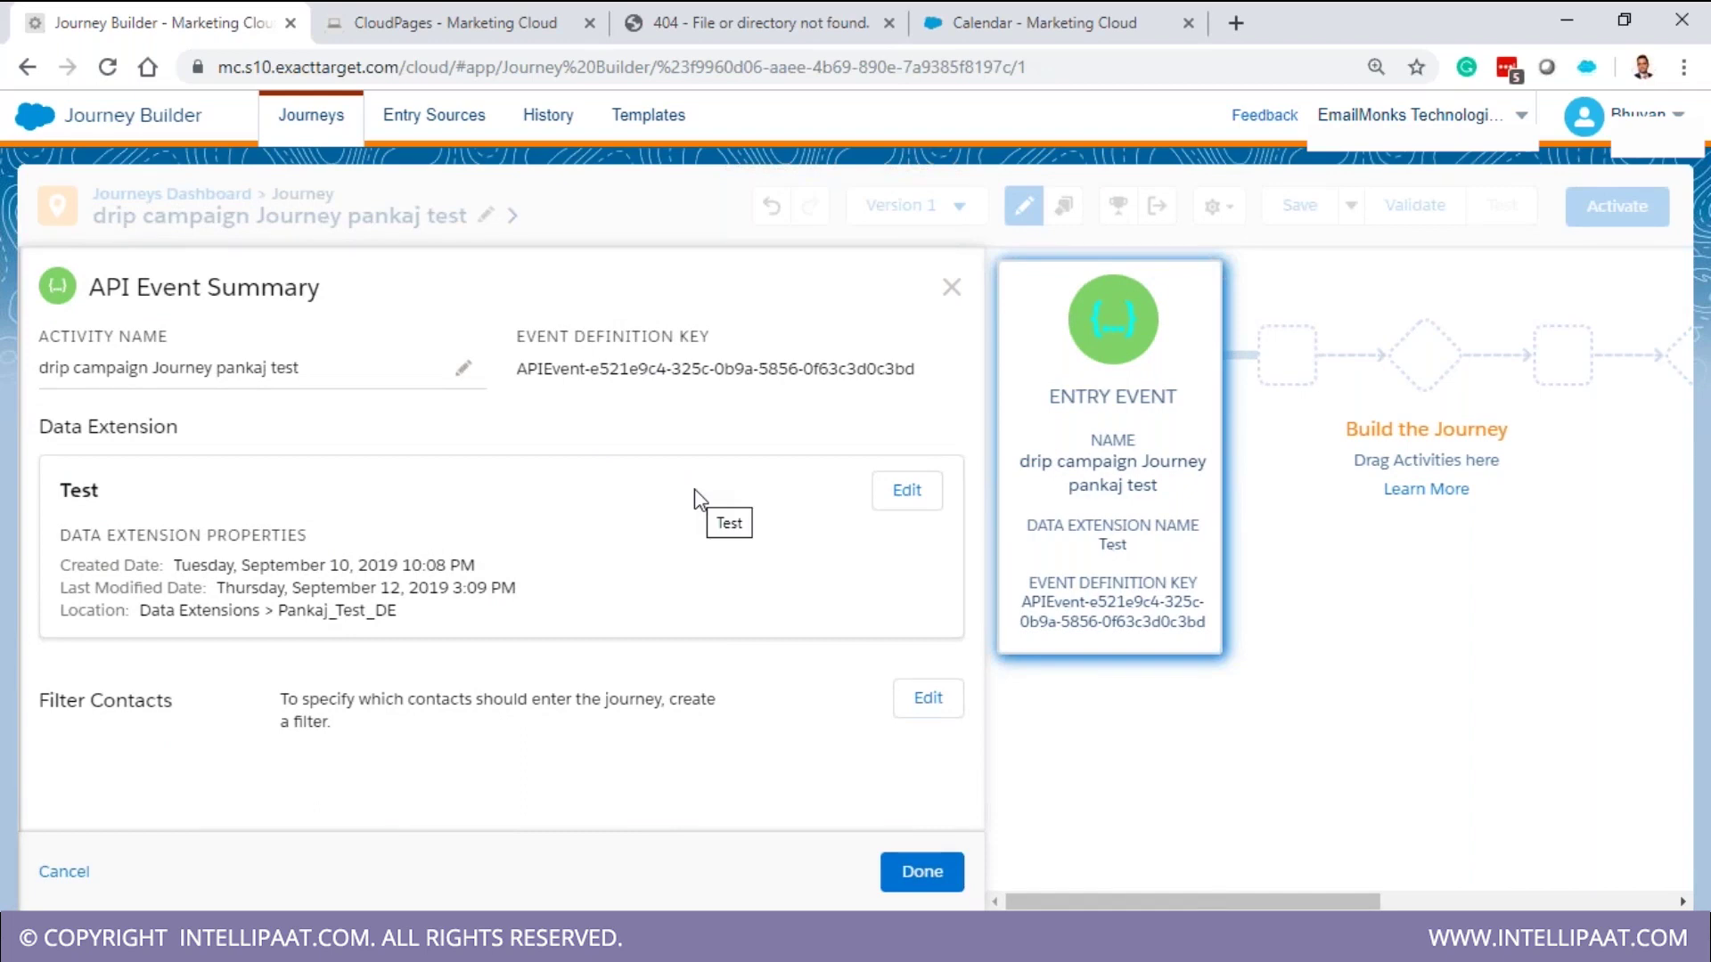
pyautogui.moveTo(523, 372); pyautogui.dragTo(930, 374)
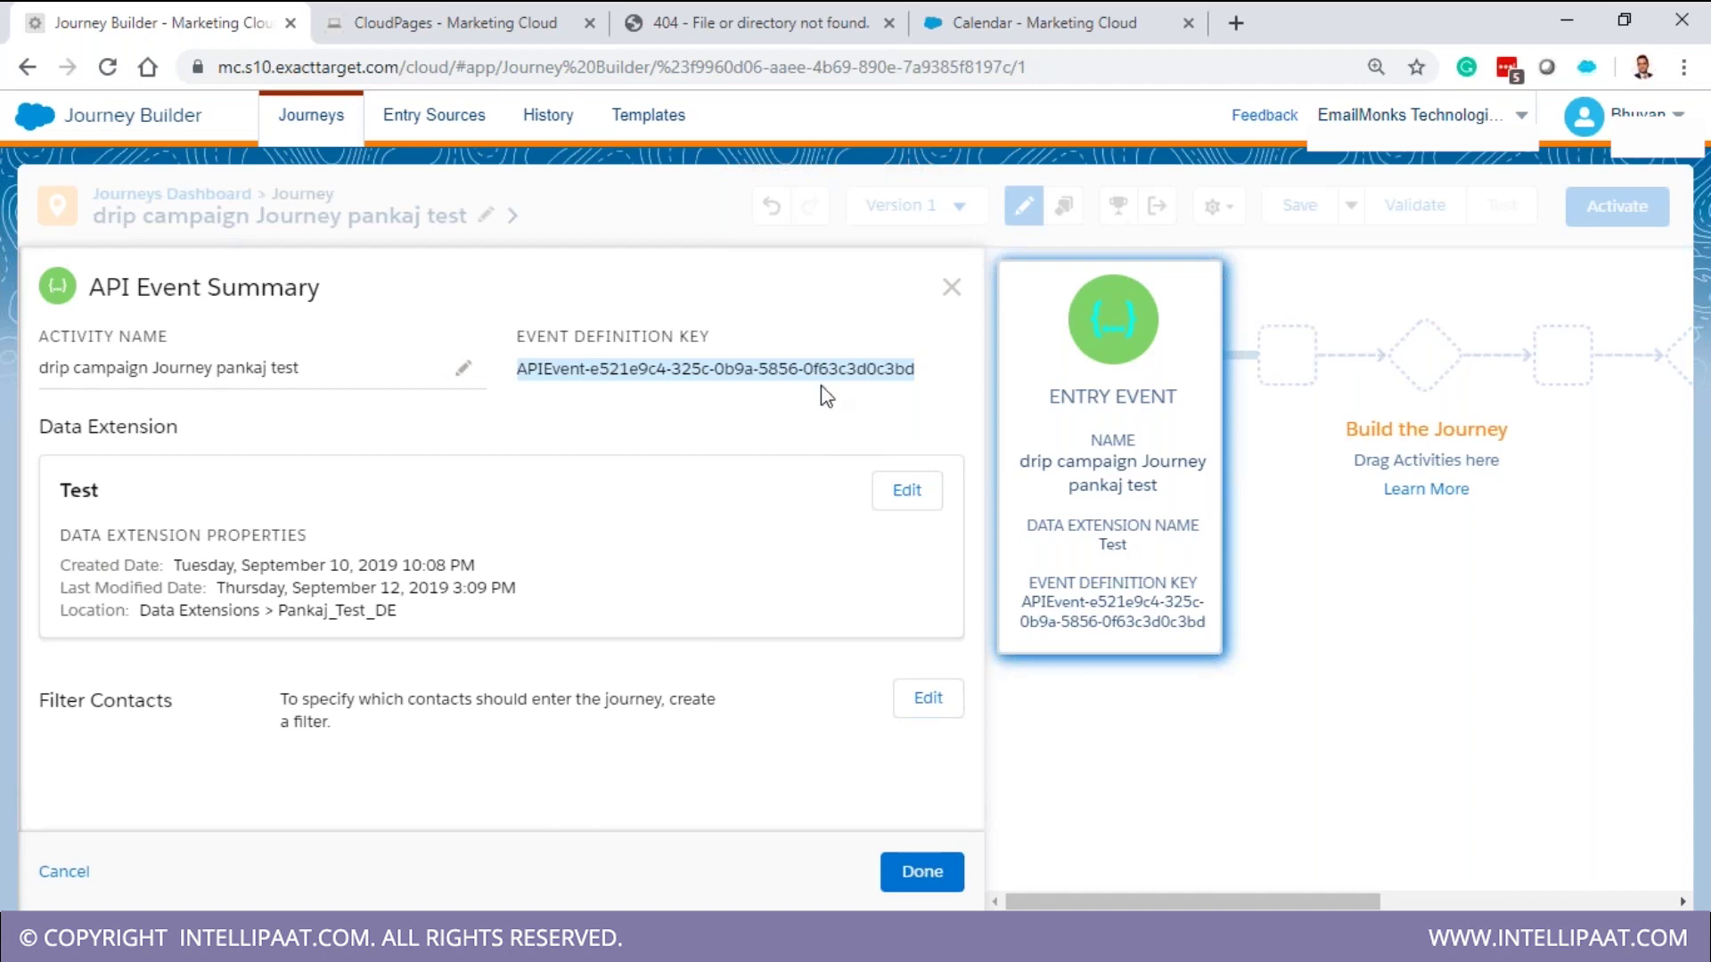
# Dismiss the API Event Summary panel with Escape to return to the Builder canvas
pyautogui.press('Escape')
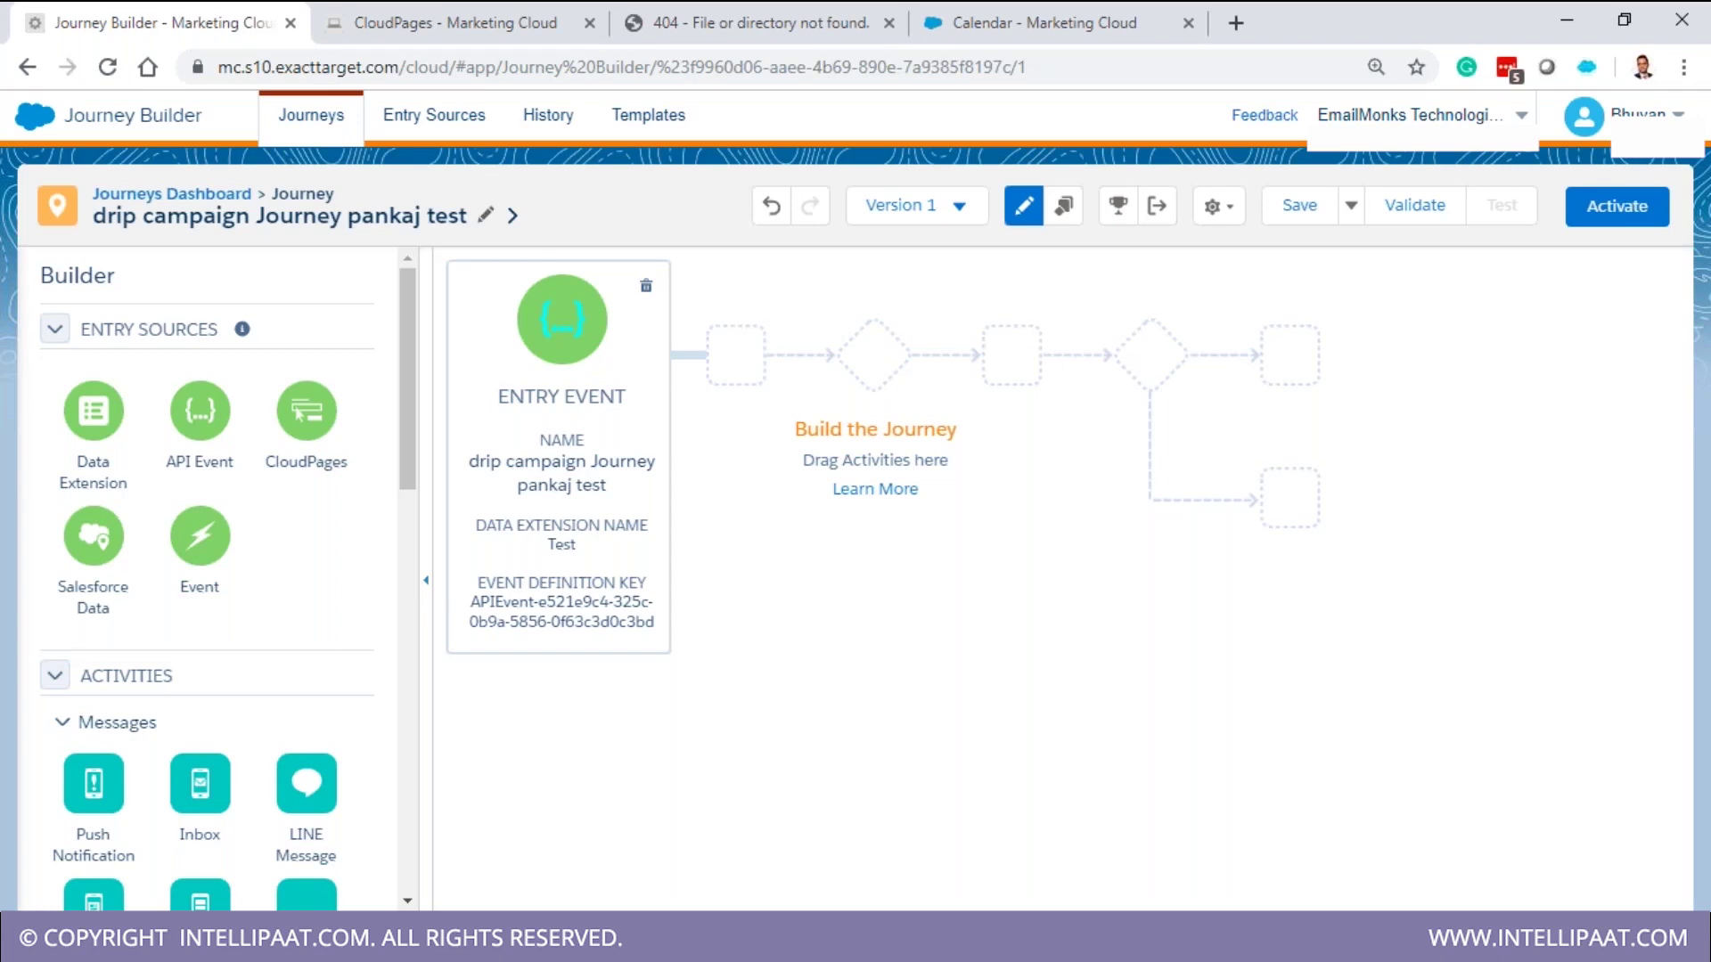
# Delete the API entry event and add a Date Based Event entry source in its place
pyautogui.click(646, 285)
pyautogui.moveTo(189, 544); pyautogui.dragTo(558, 355)
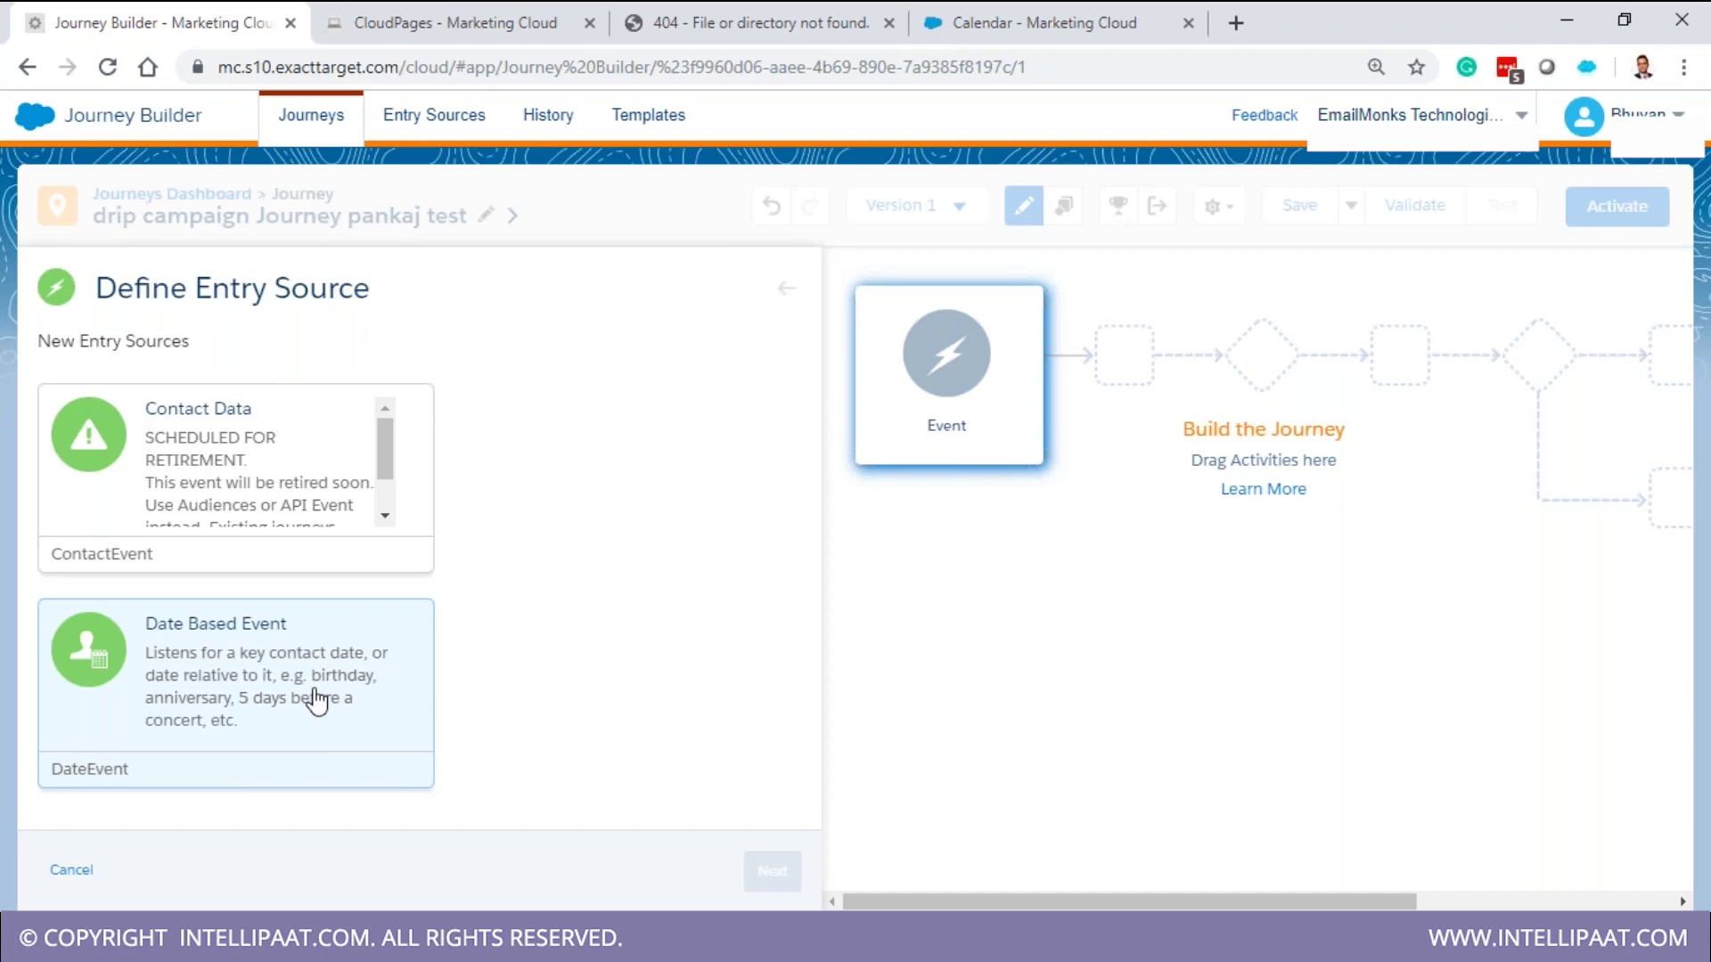
pyautogui.click(285, 691)
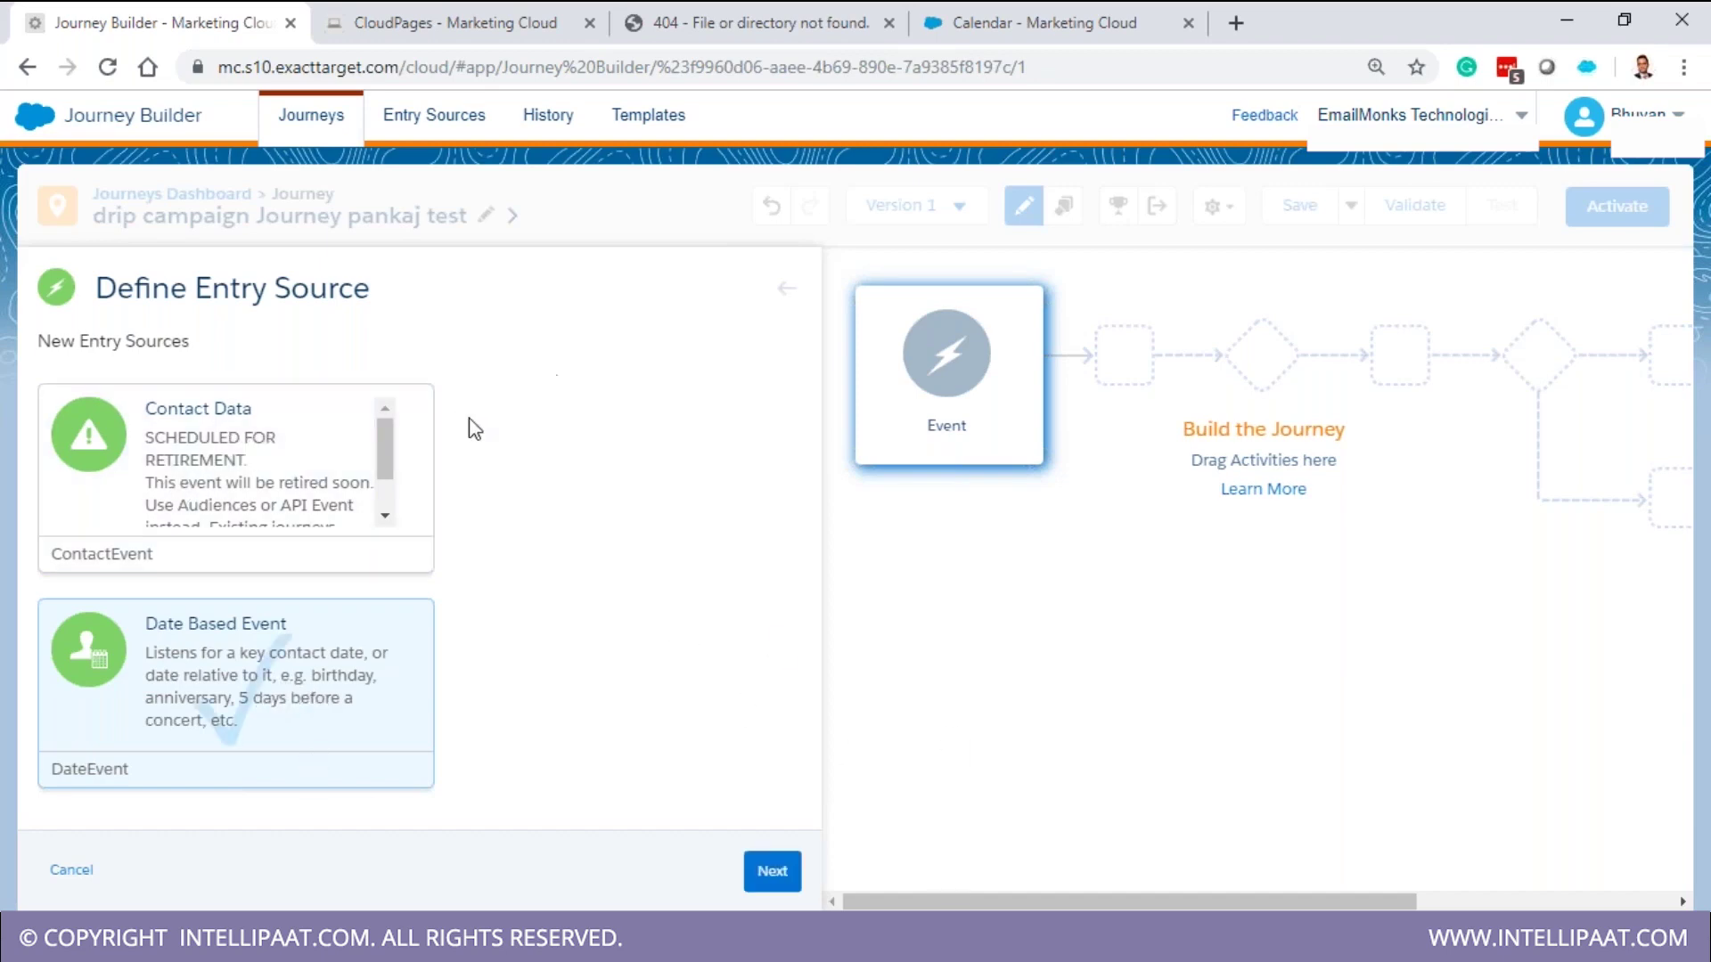
pyautogui.scroll(-2, 385, 461)
pyautogui.scroll(2, 385, 462)
pyautogui.click(772, 871)
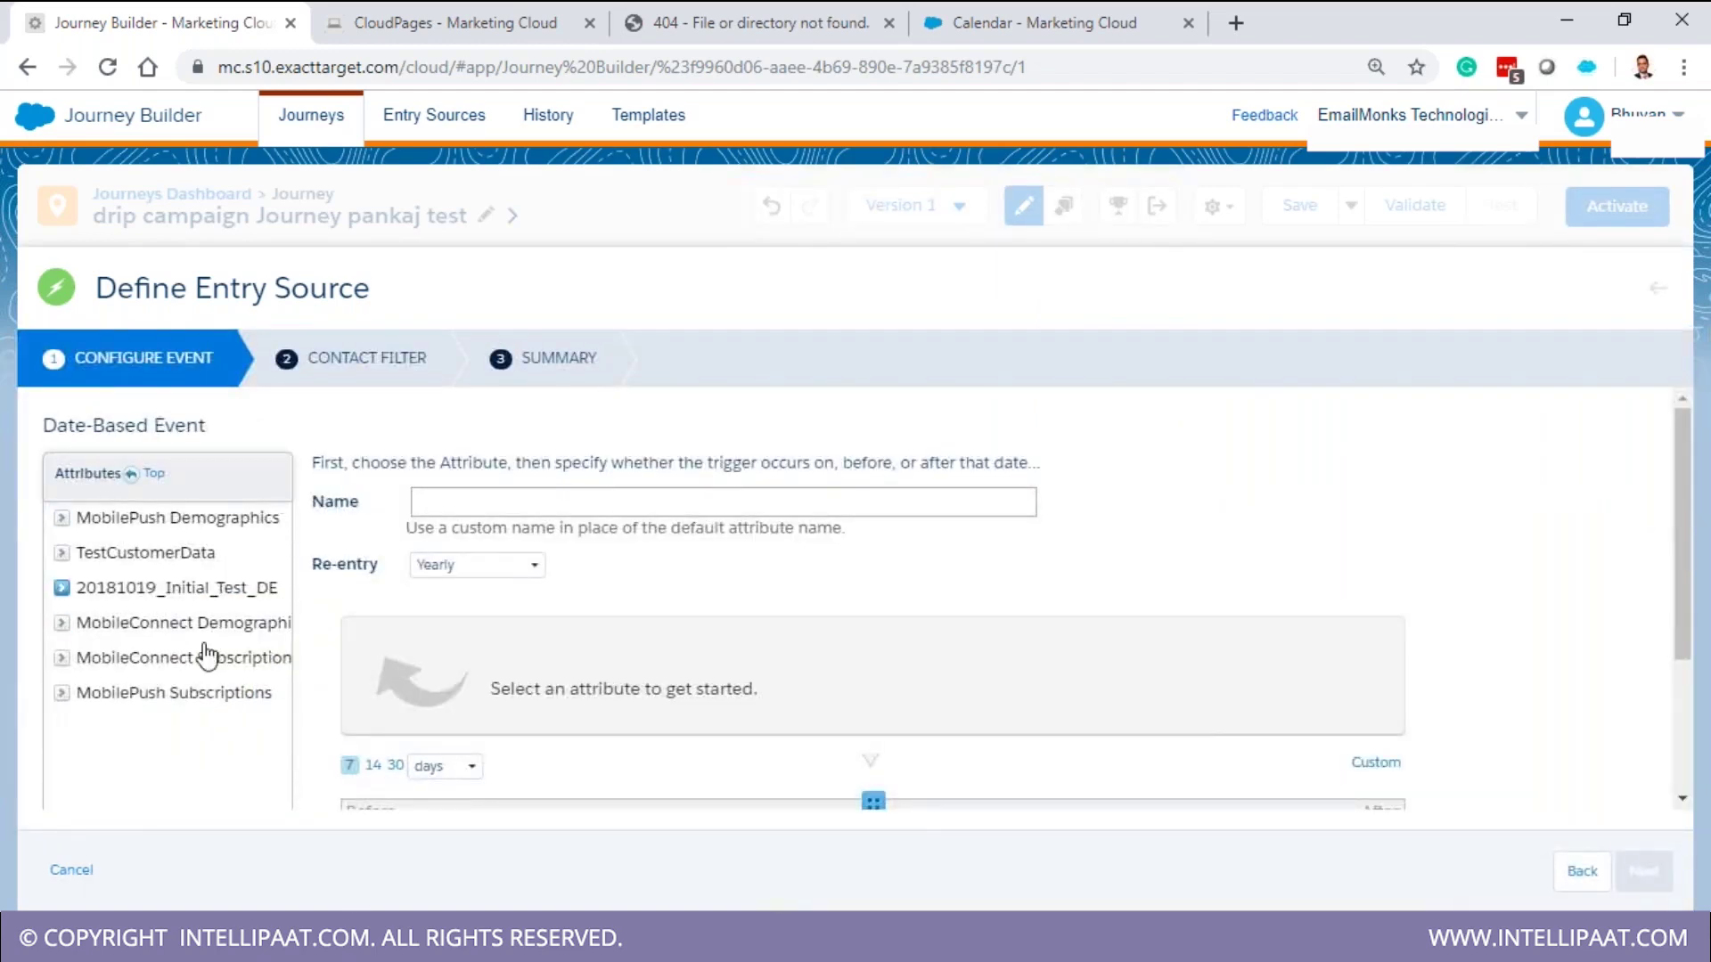
# Trigger entry on TestCustomerData DOB, yearly, 6 days after DOB using a 14-day range
pyautogui.click(61, 554)
pyautogui.click(95, 587)
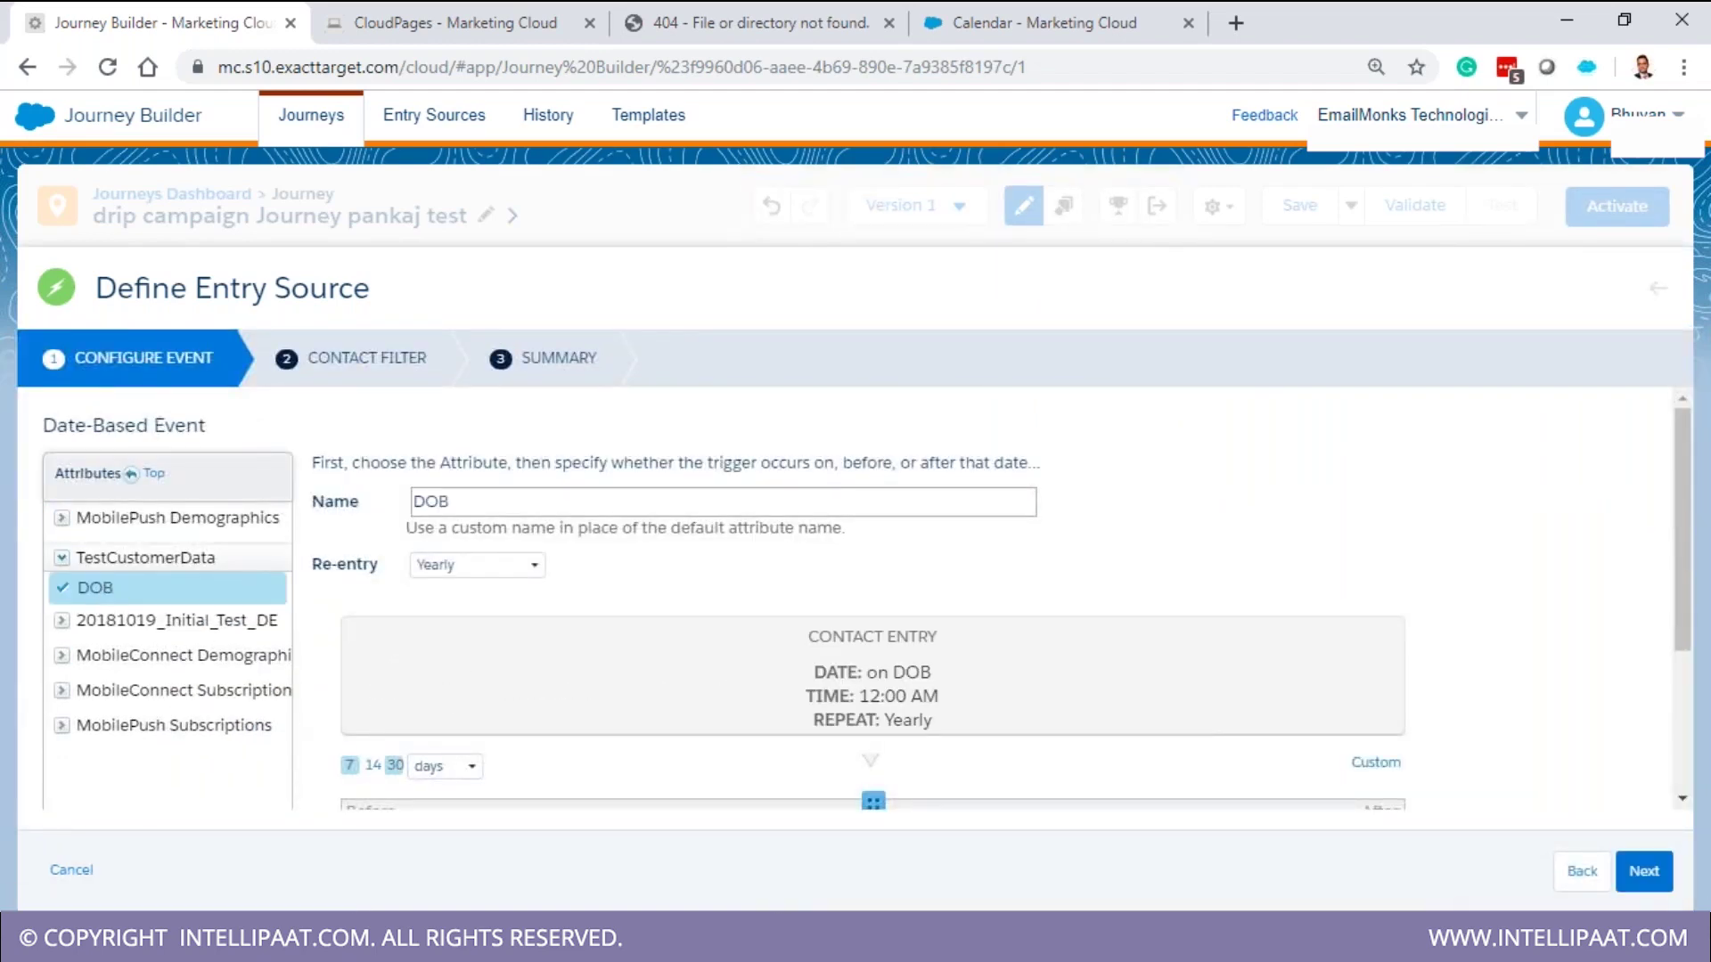
pyautogui.scroll(-2, 775, 686)
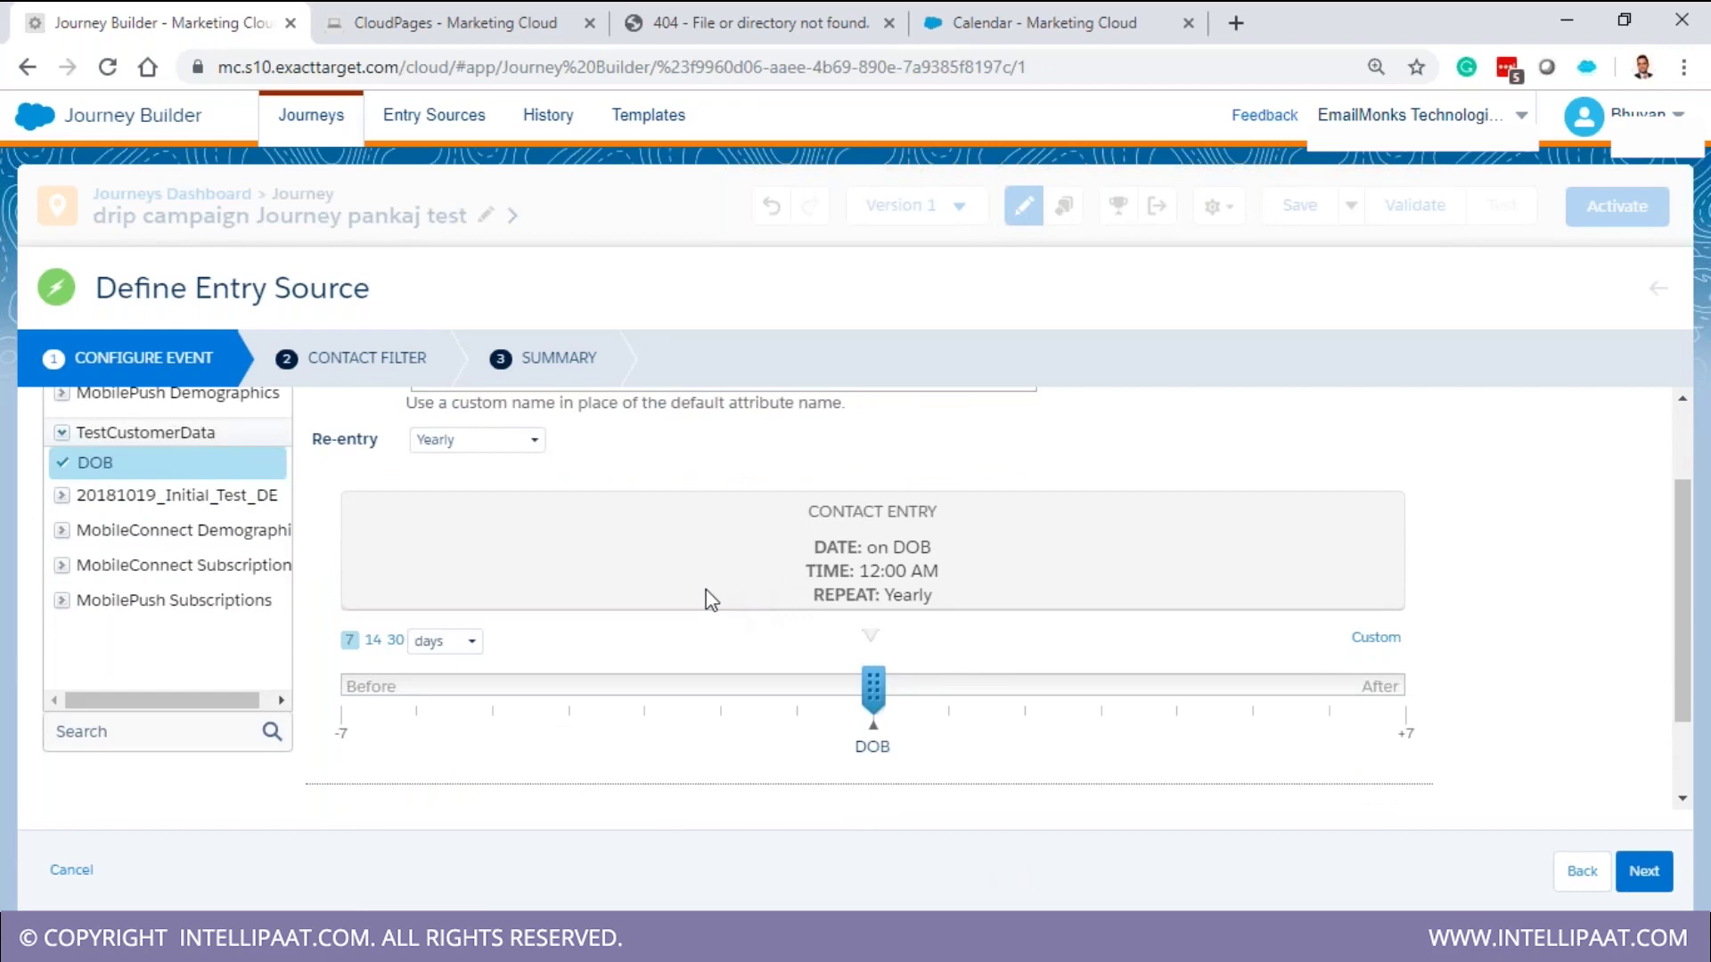
pyautogui.scroll(2, 535, 534)
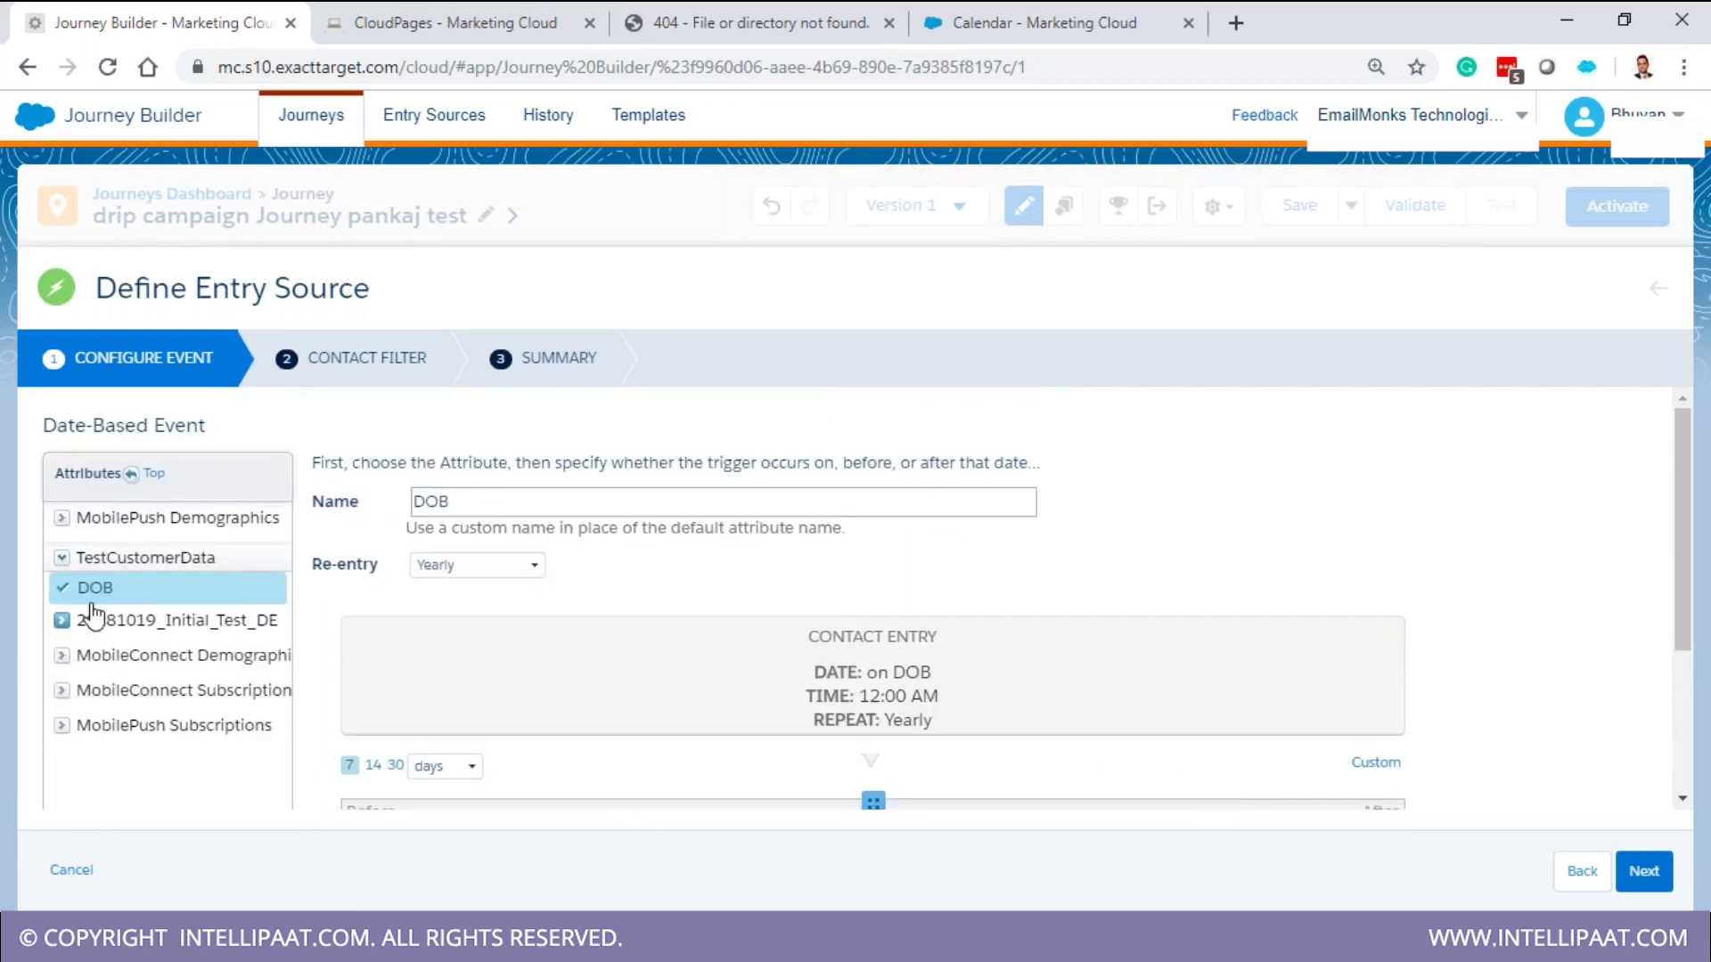
pyautogui.scroll(-2, 772, 686)
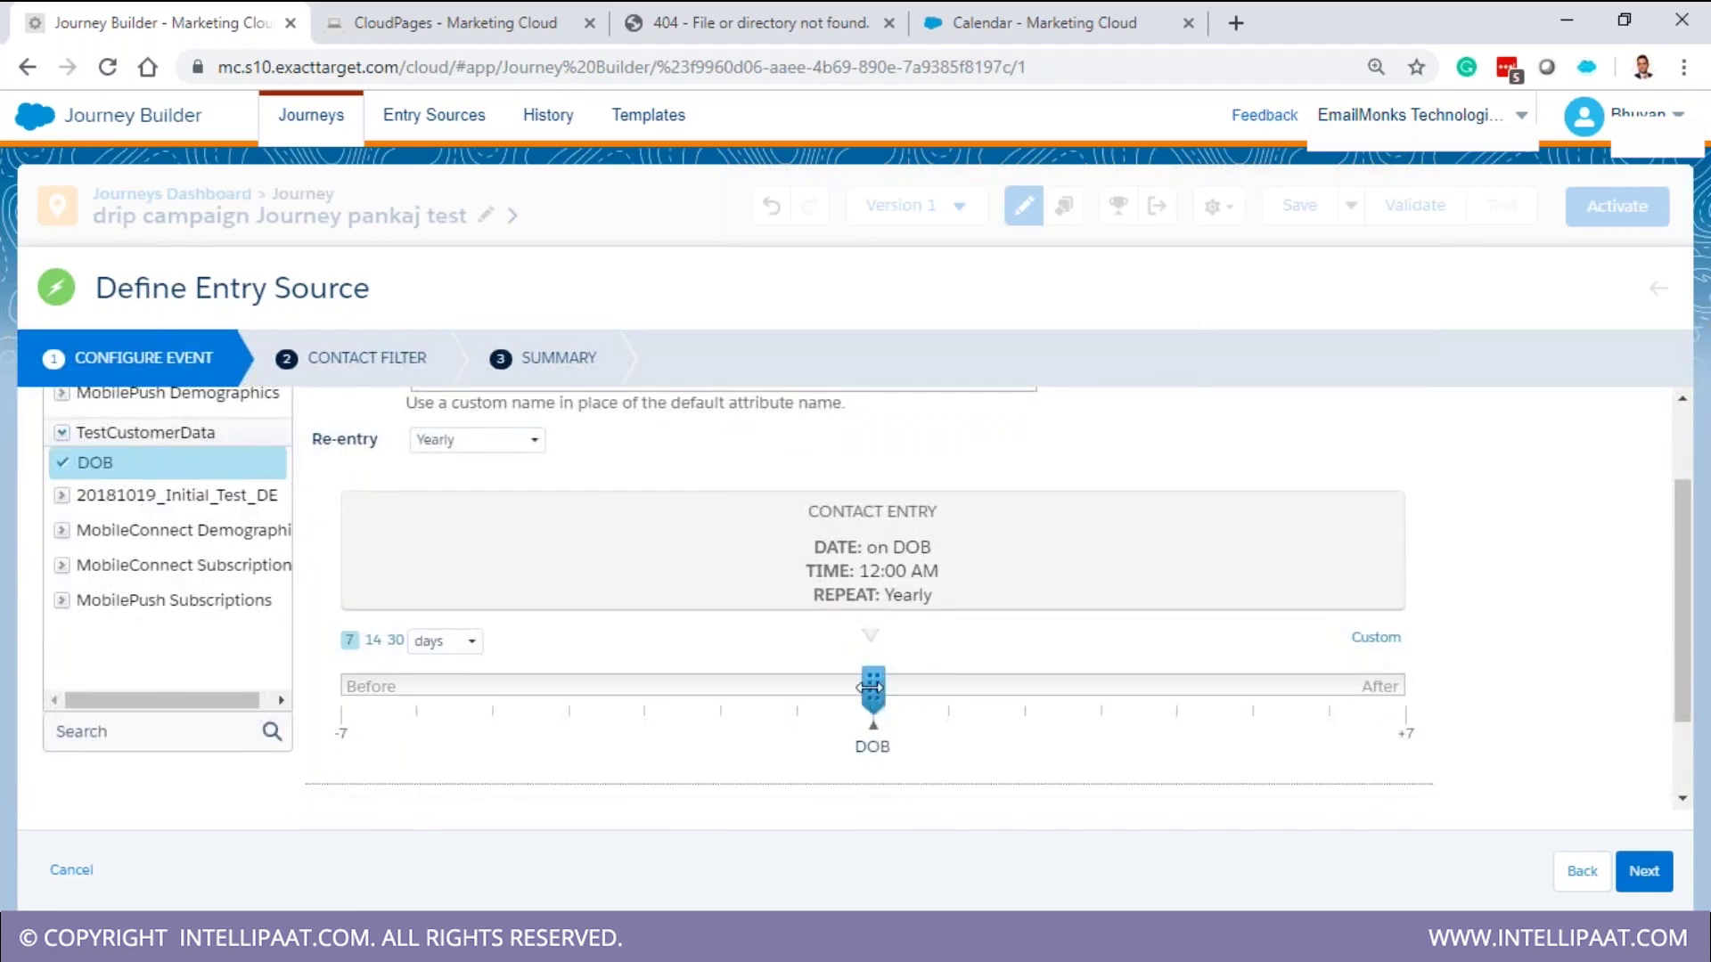
pyautogui.moveTo(870, 687); pyautogui.dragTo(797, 687)
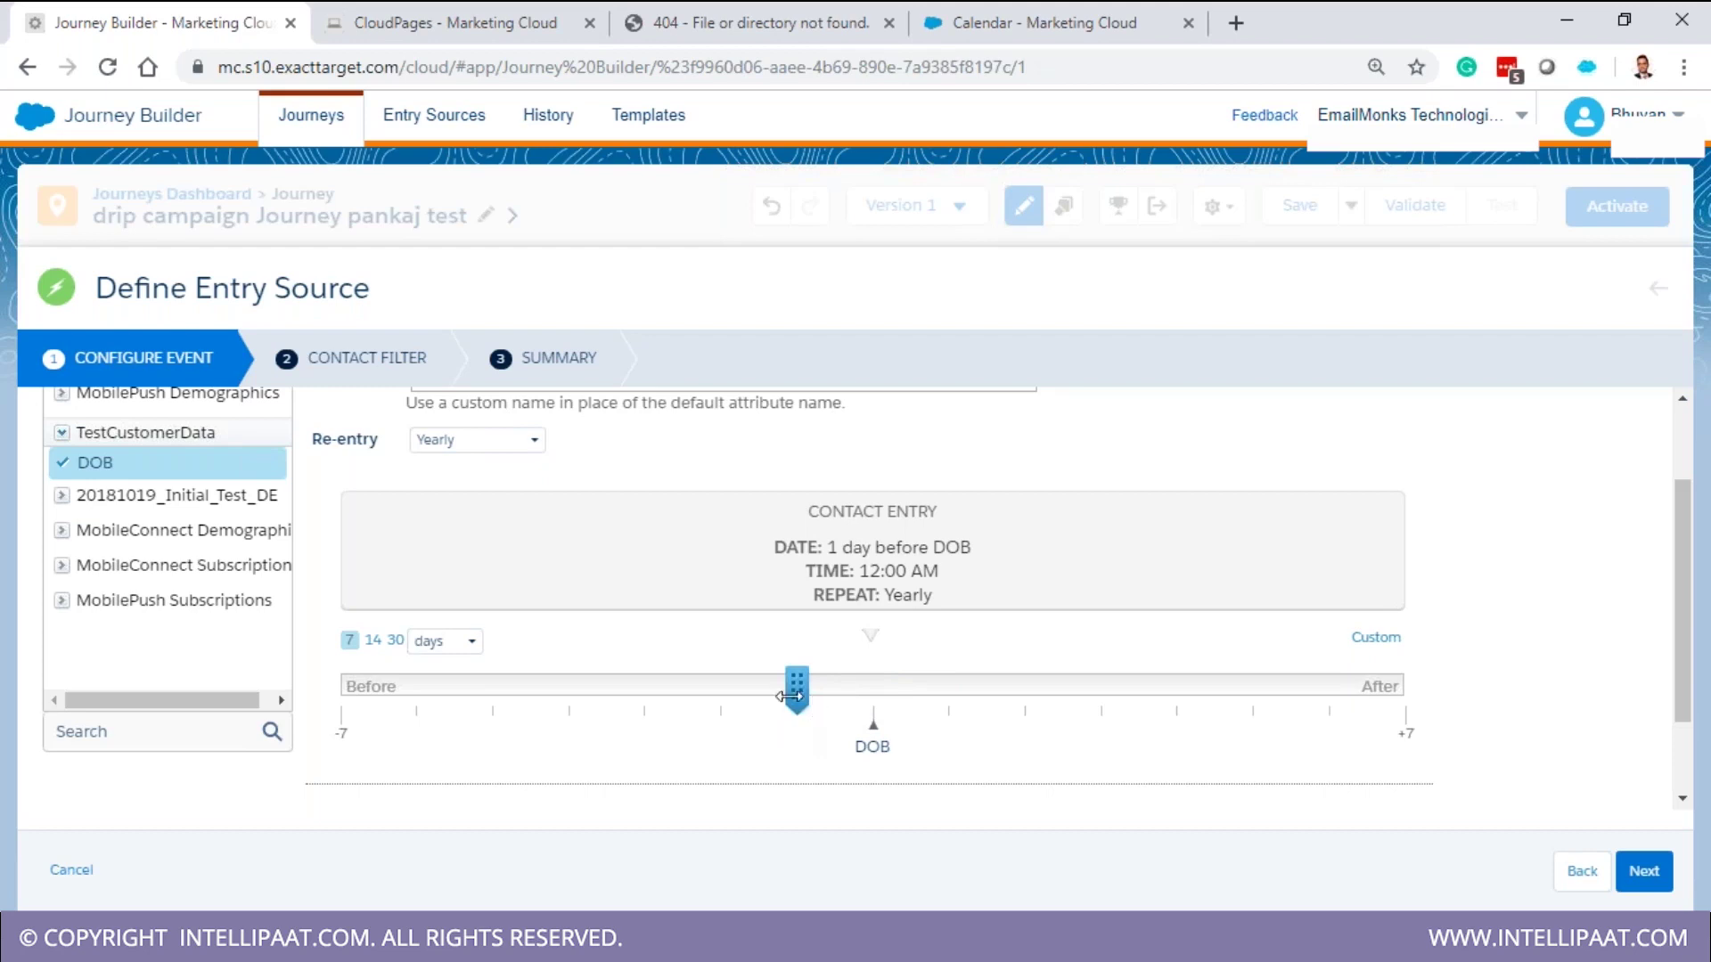
pyautogui.click(372, 640)
pyautogui.moveTo(796, 688); pyautogui.dragTo(1110, 704)
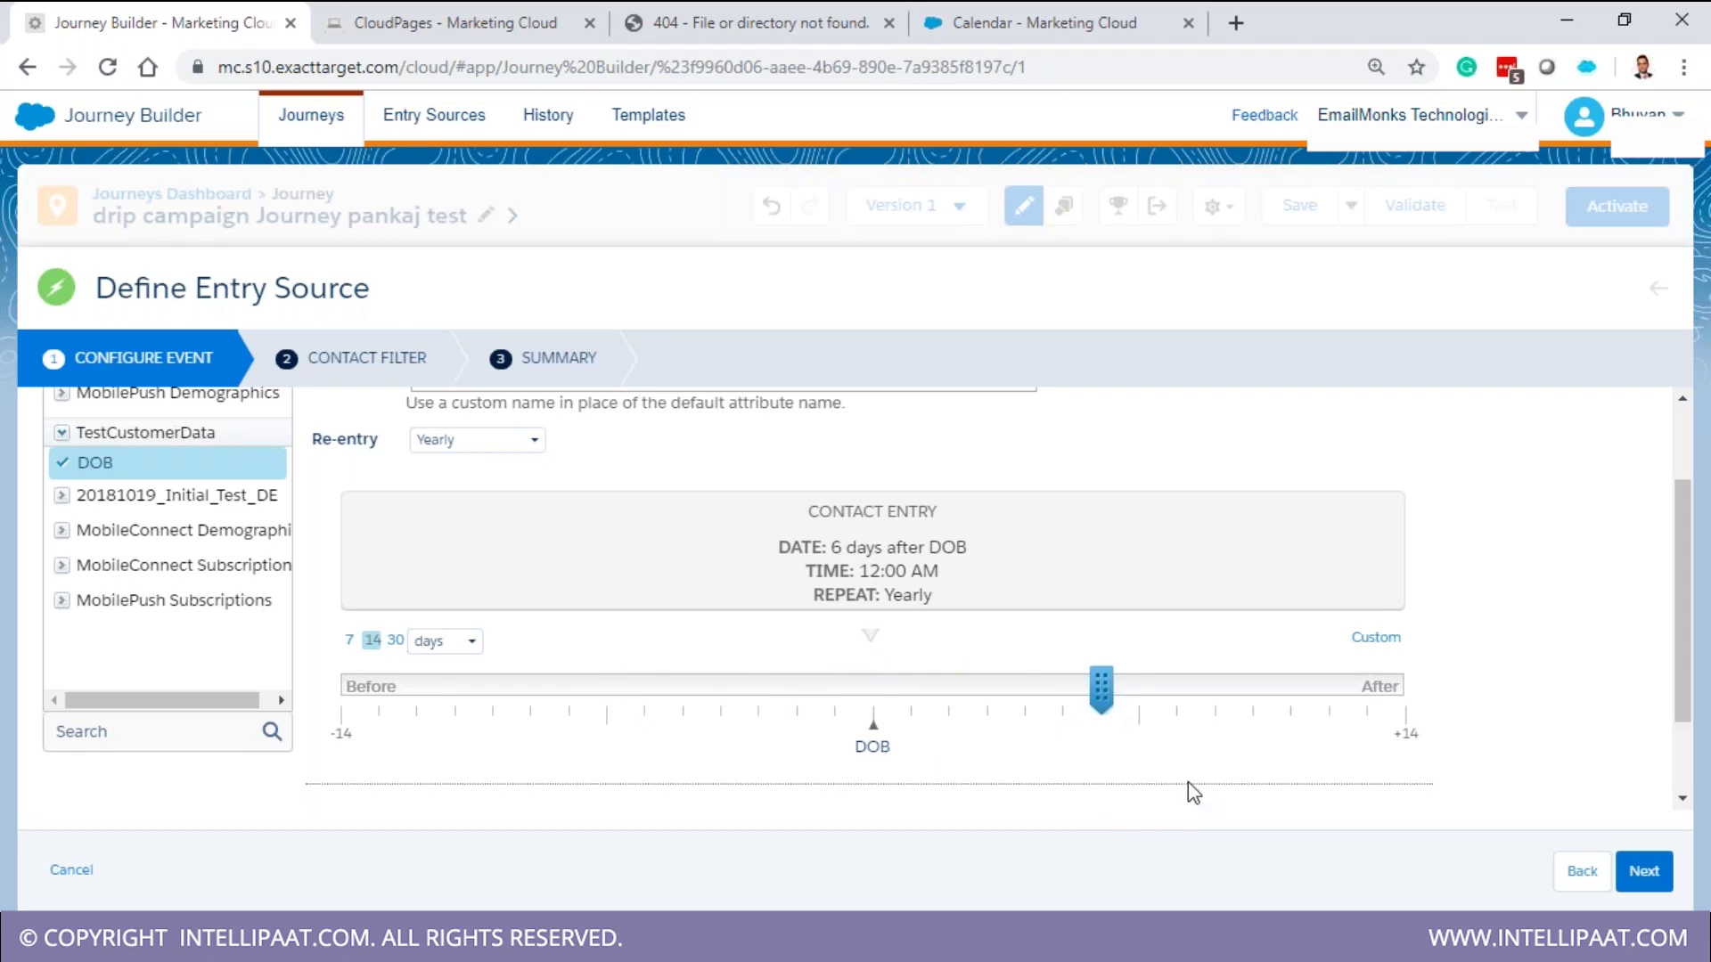
pyautogui.scroll(-2, 1175, 713)
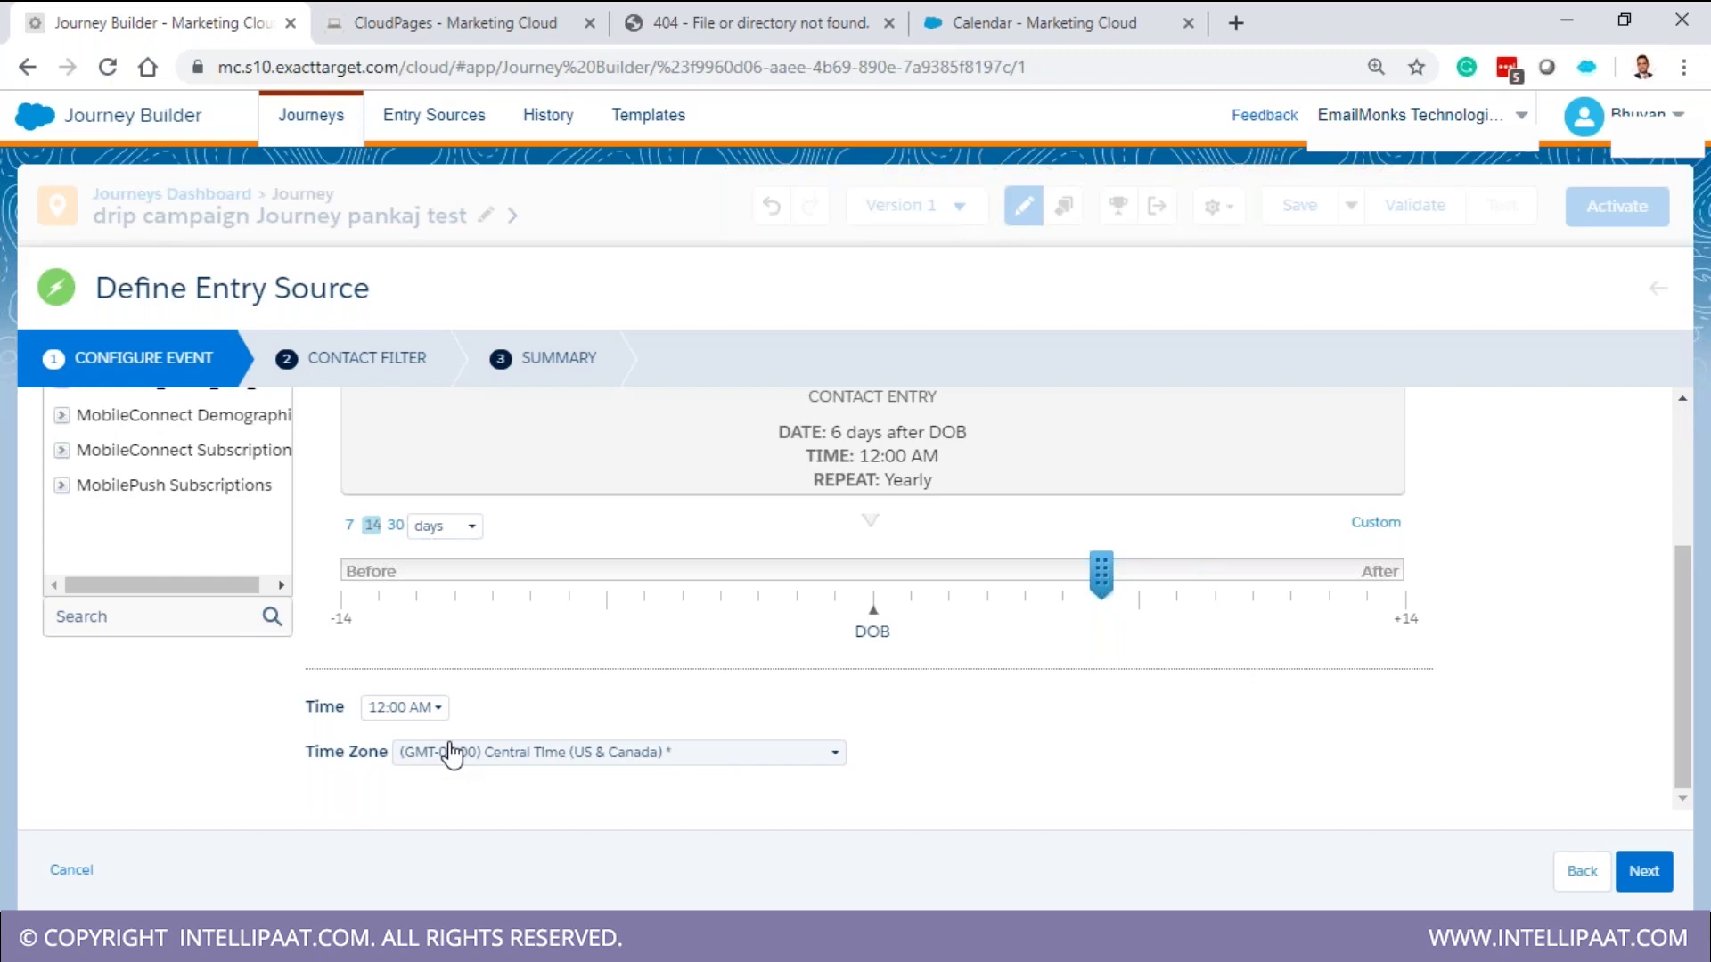
pyautogui.click(1644, 870)
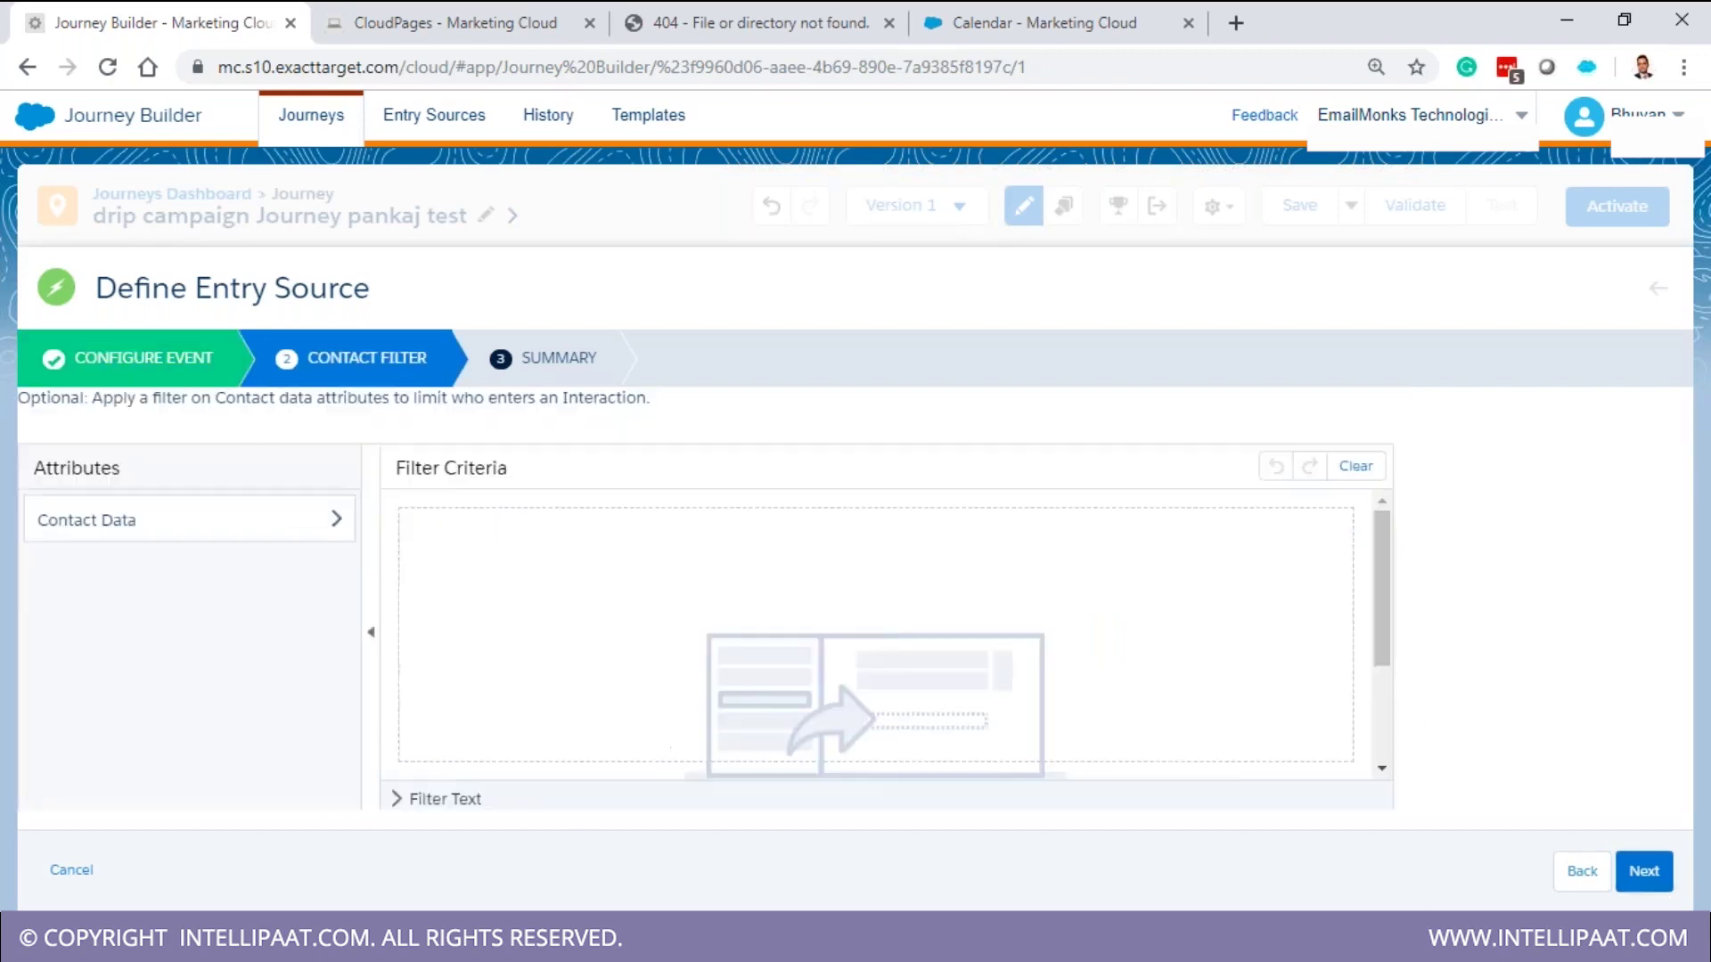
# Browse to the TestCustomerData attributes, try a DOB filter rule, then remove it
pyautogui.click(203, 534)
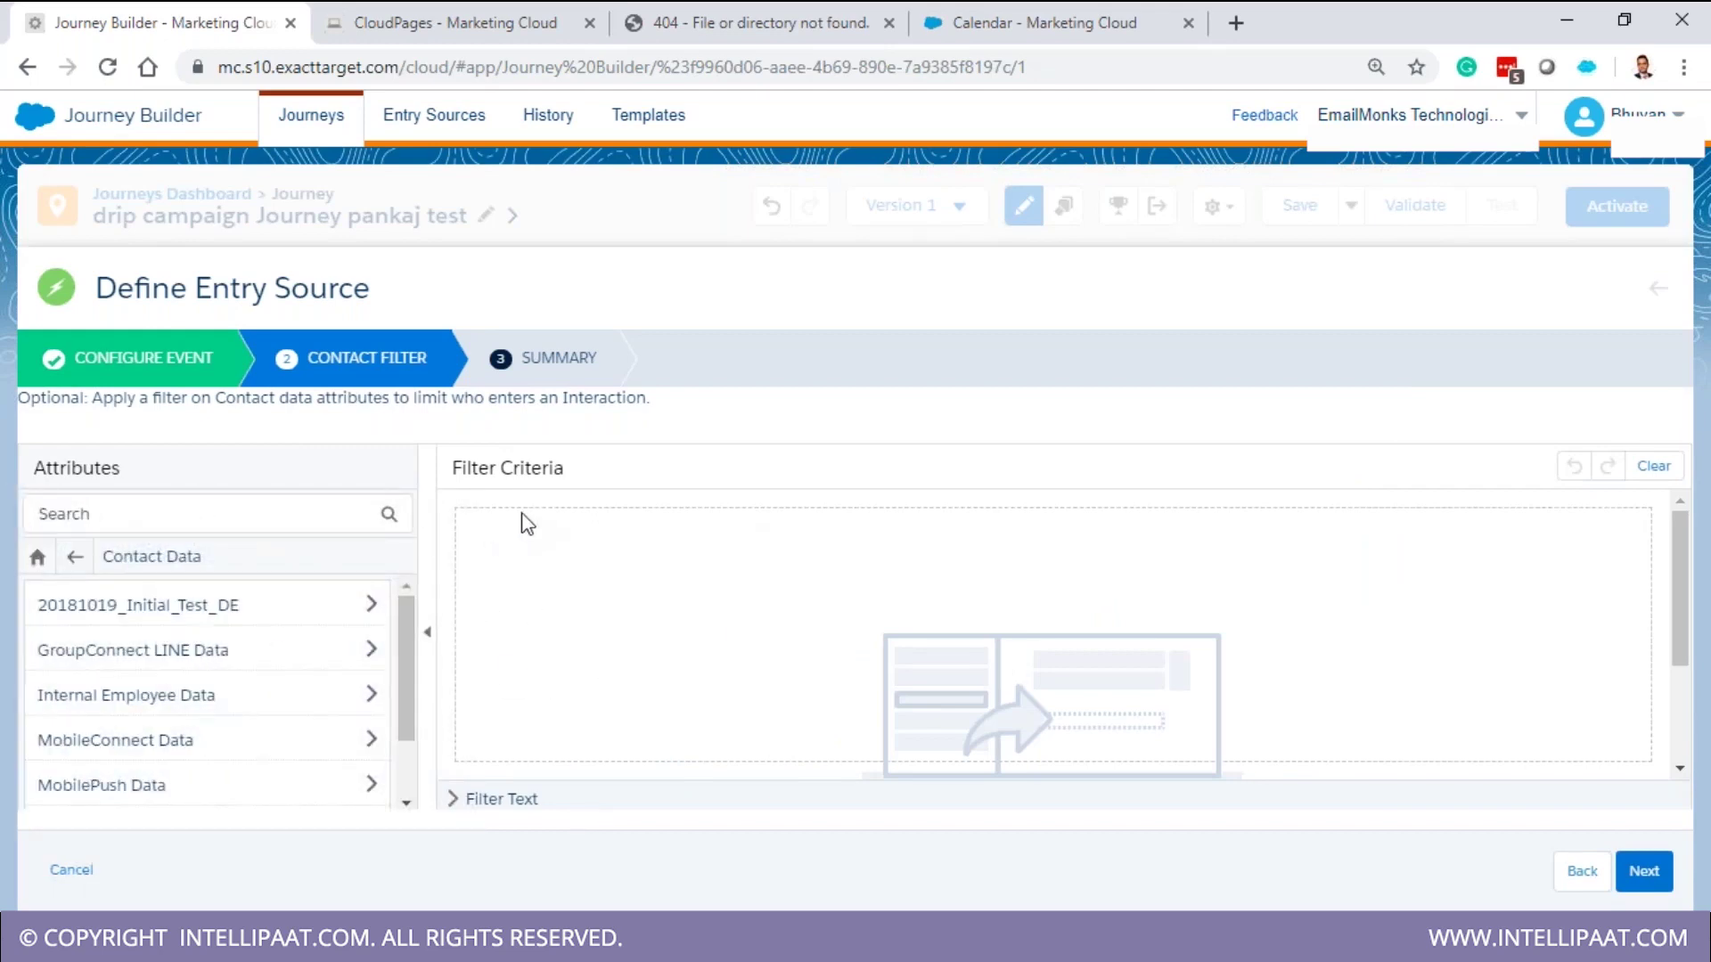
pyautogui.scroll(-2, 264, 722)
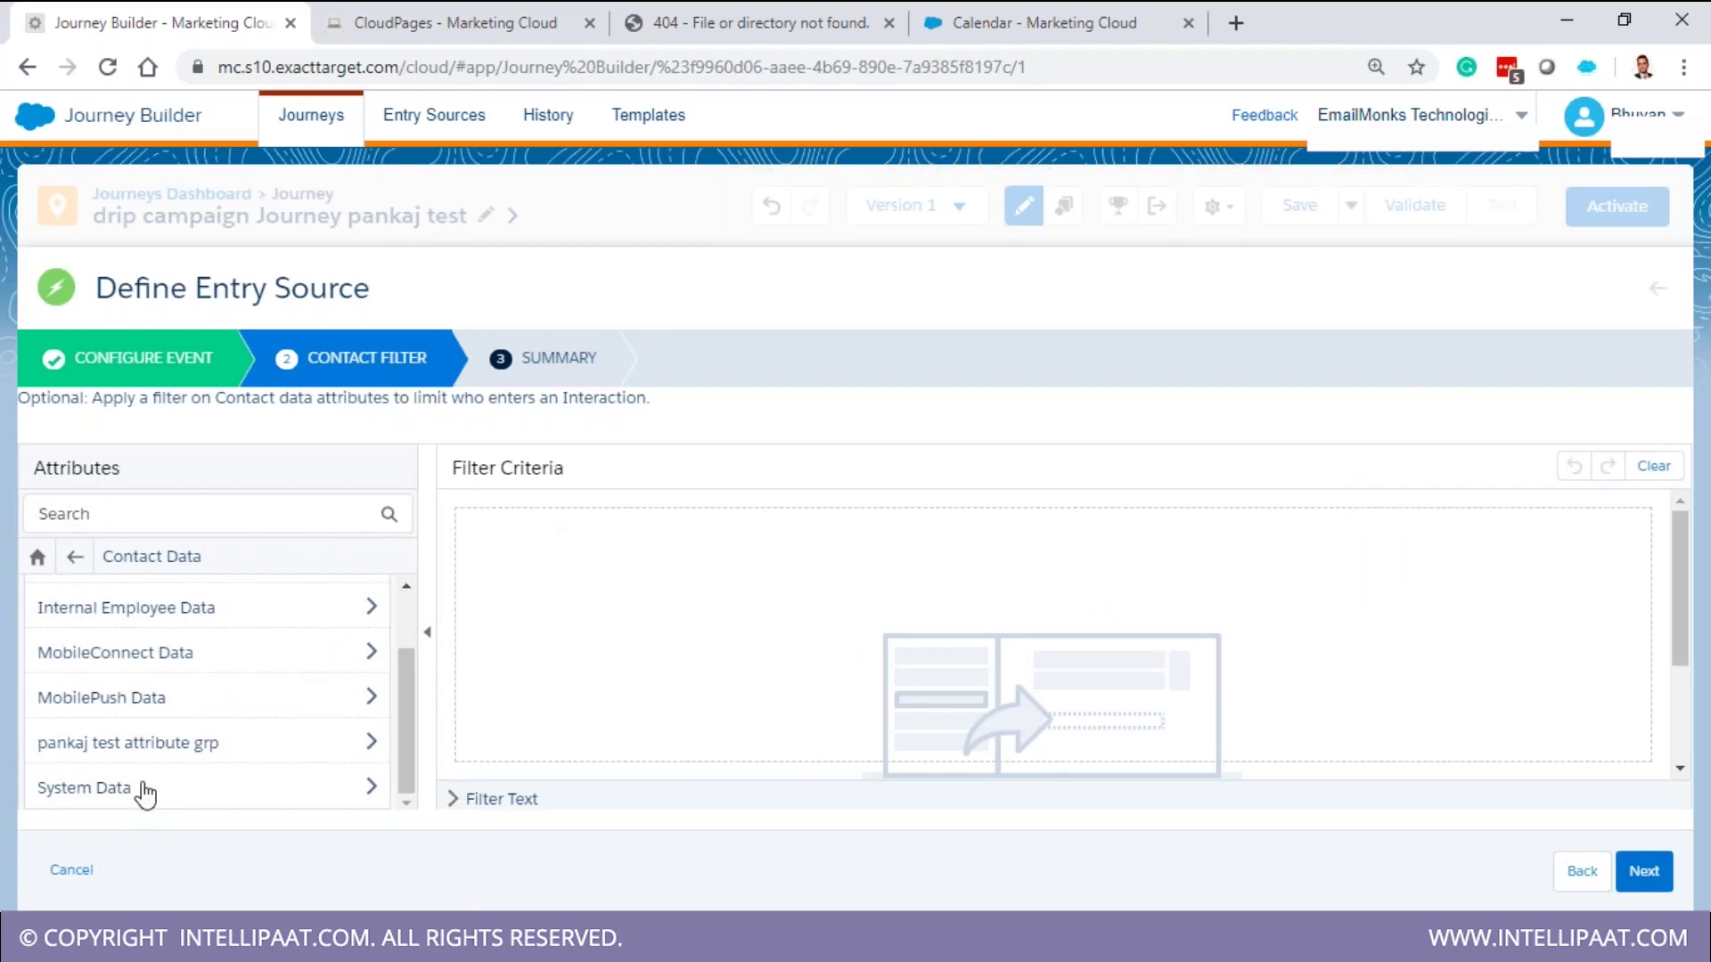
pyautogui.click(187, 744)
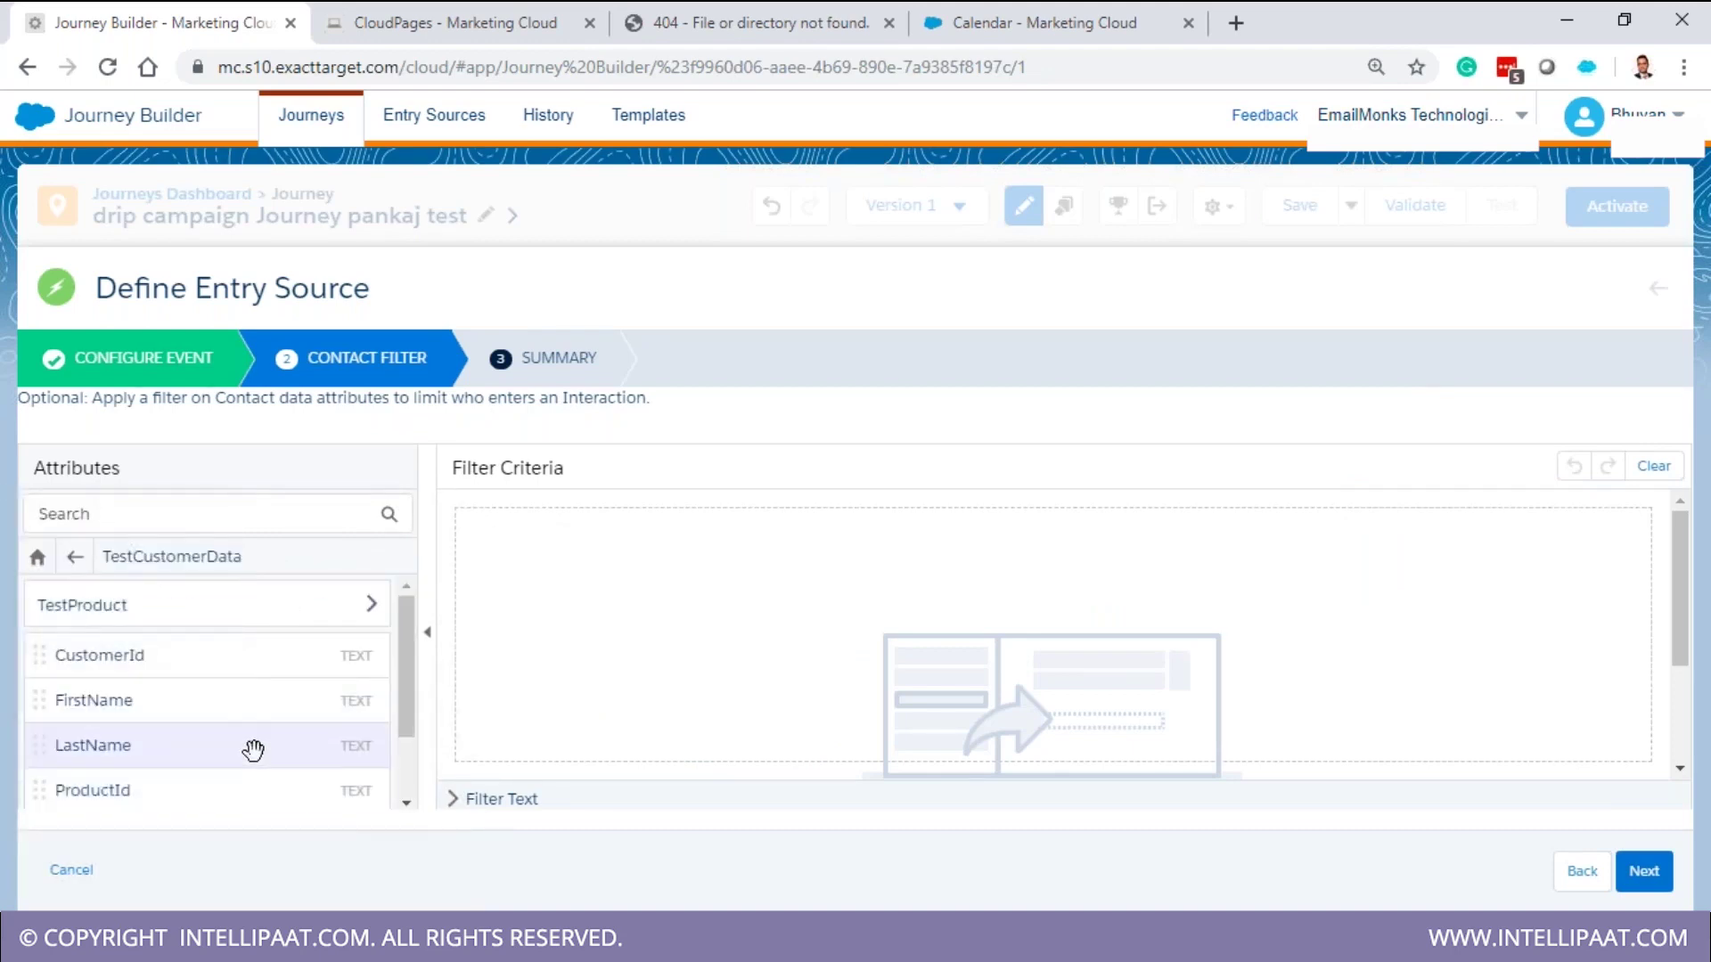
pyautogui.scroll(-2, 253, 750)
pyautogui.click(125, 745)
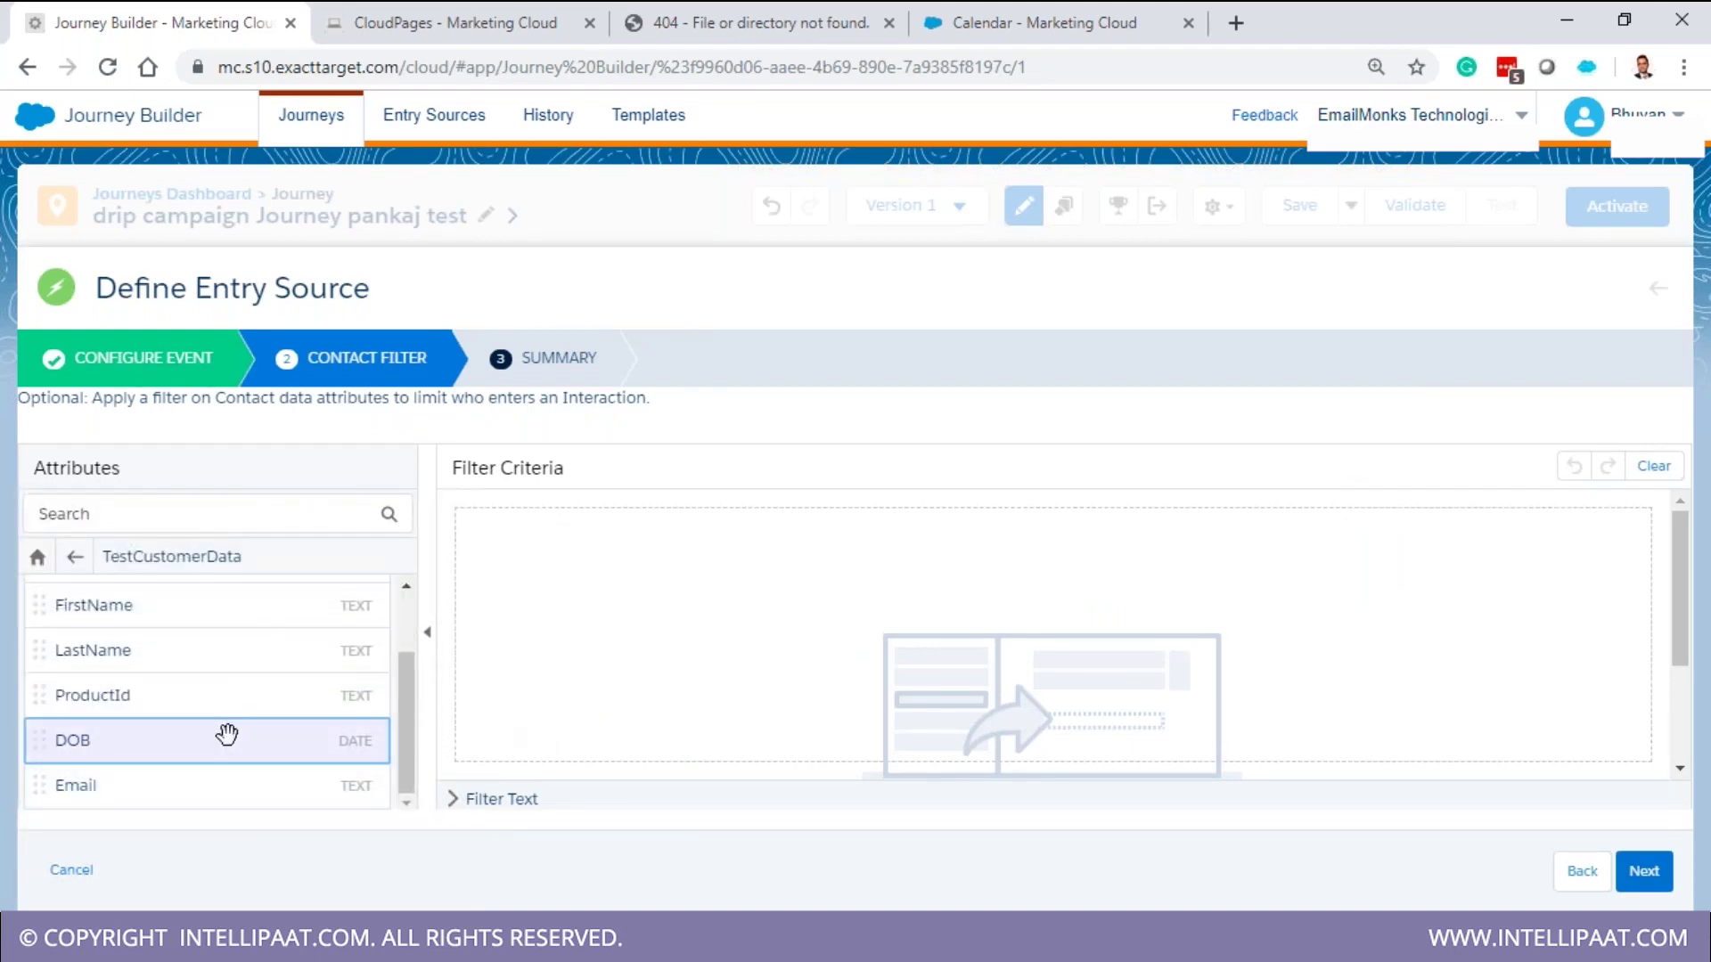
pyautogui.moveTo(226, 734); pyautogui.dragTo(940, 655)
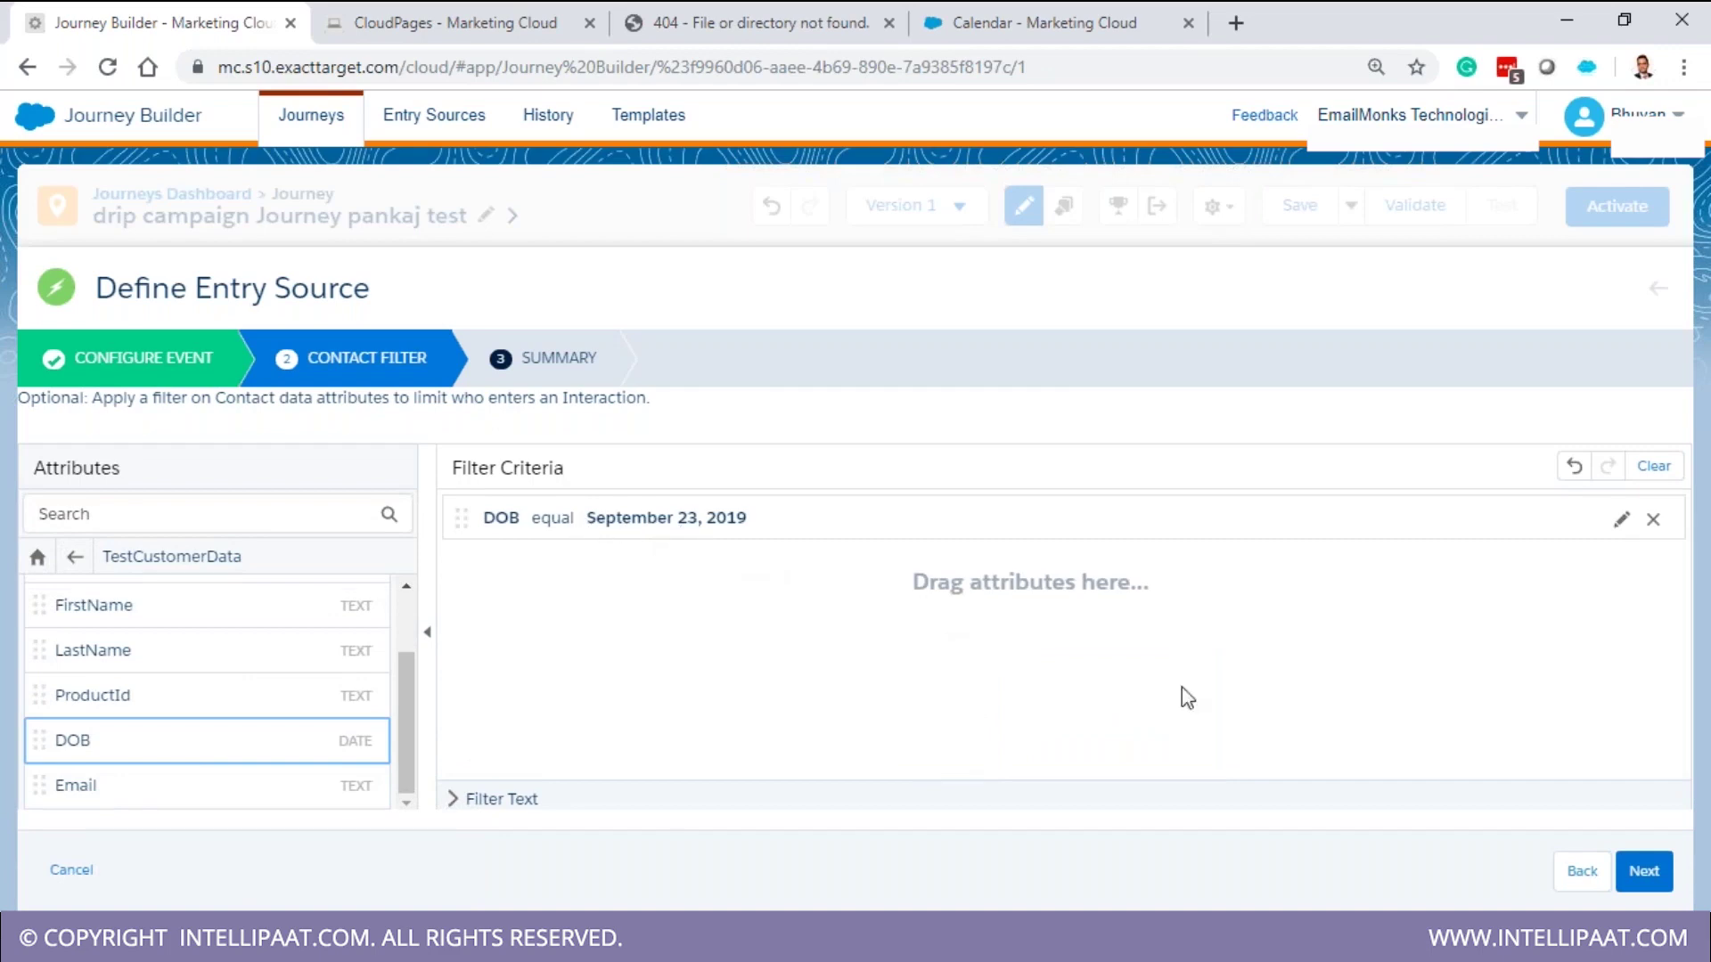
pyautogui.click(1653, 520)
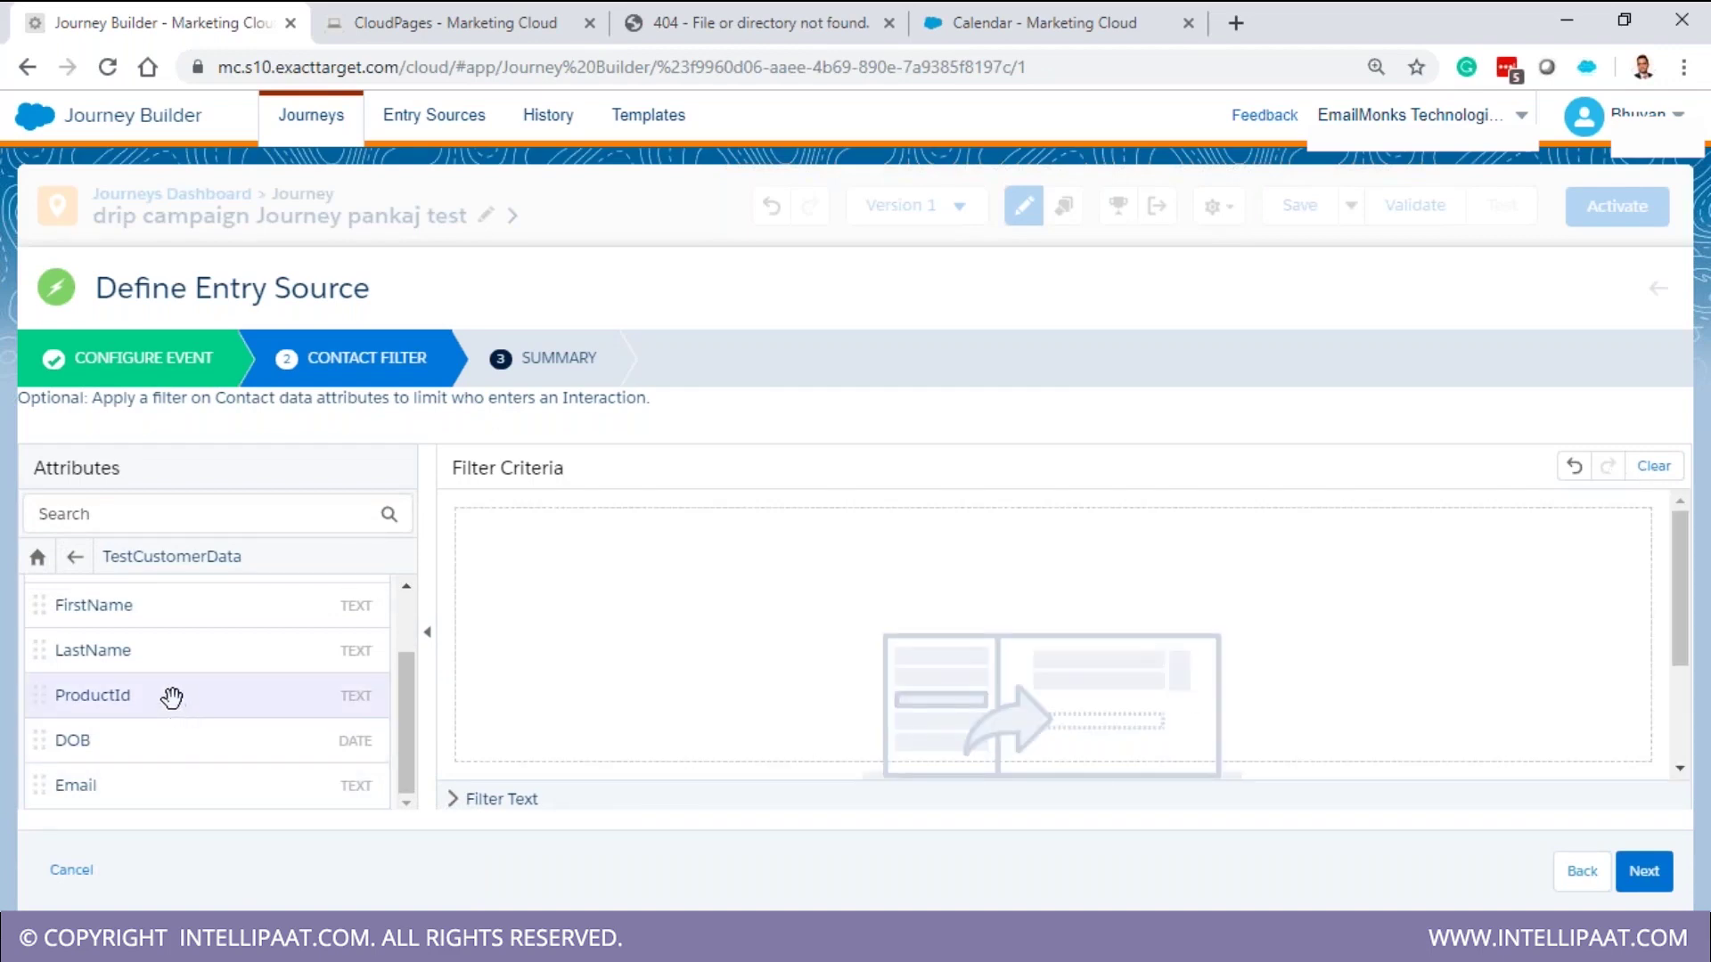
# Add a filter rule requiring ProductId to equal 1212
pyautogui.moveTo(152, 695); pyautogui.dragTo(1101, 623)
pyautogui.click(743, 519)
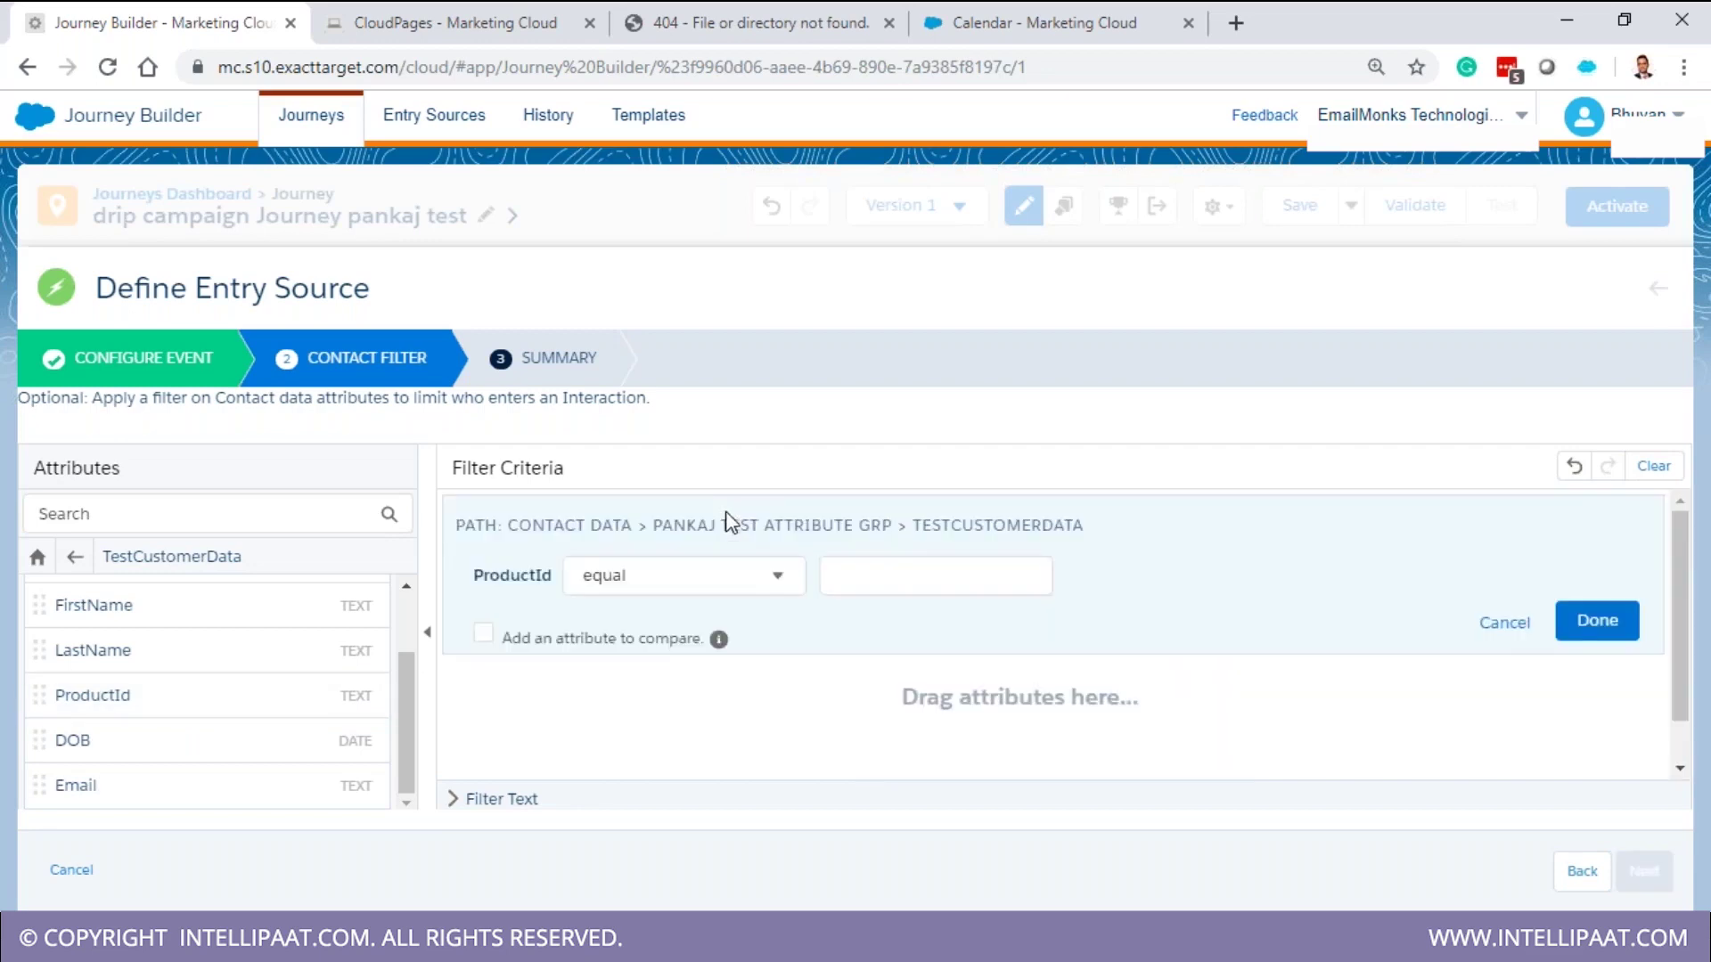
pyautogui.click(860, 584)
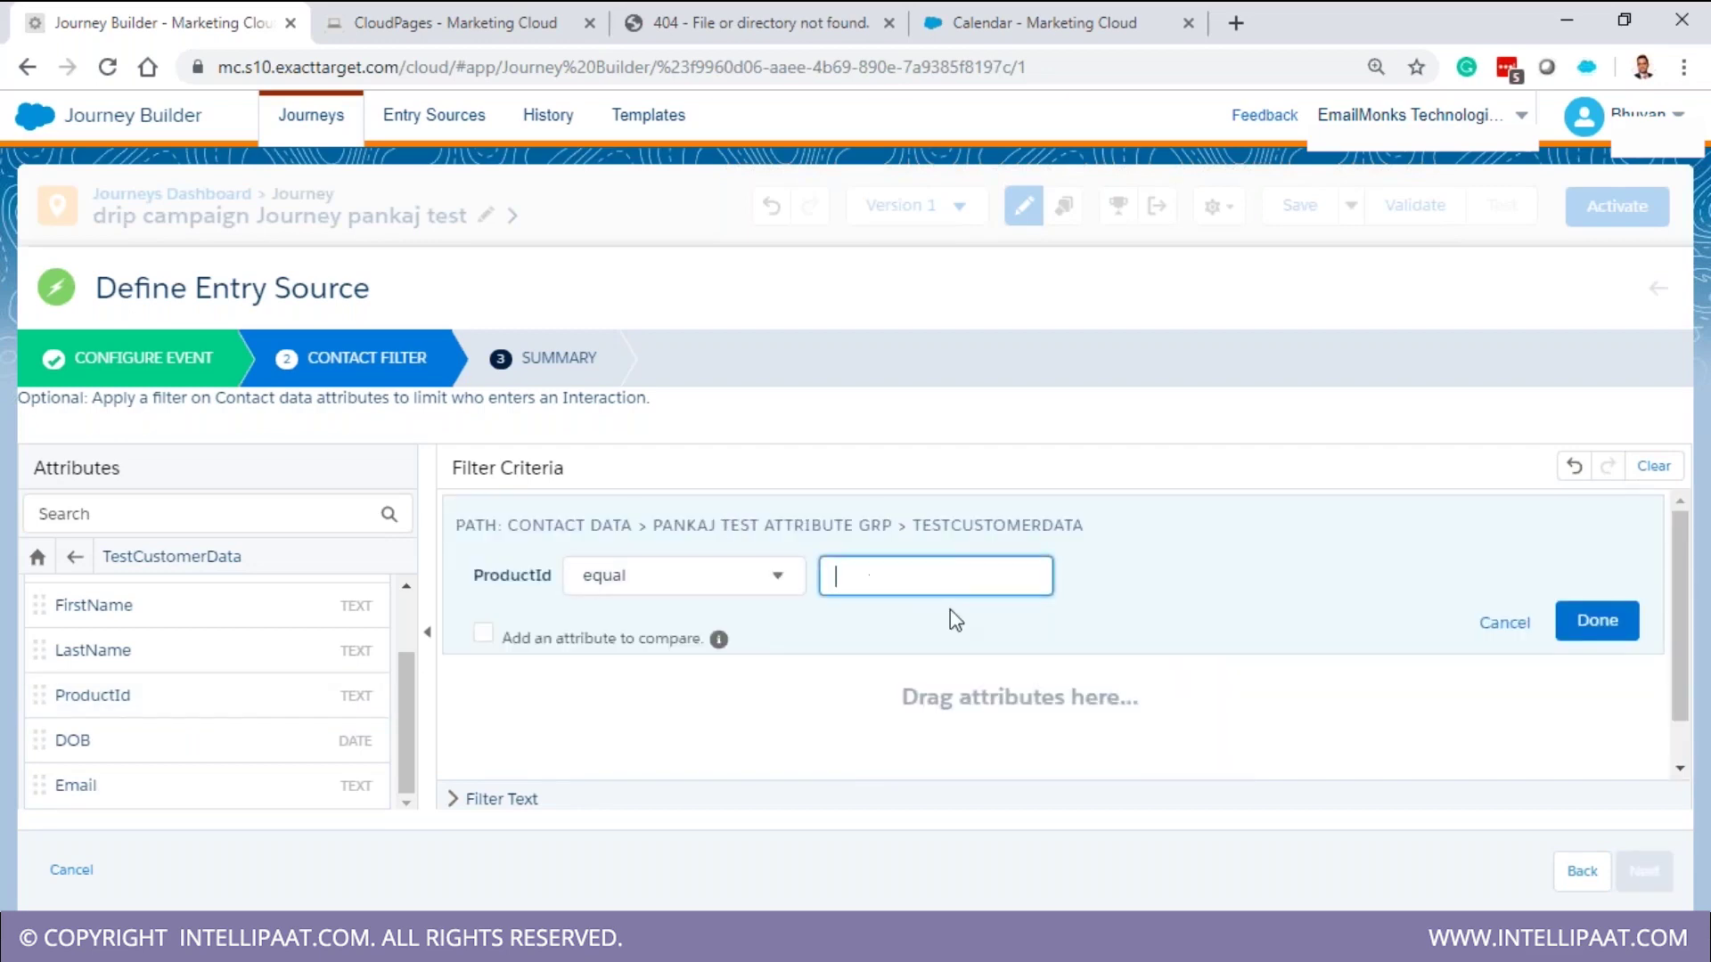
pyautogui.click(1594, 621)
pyautogui.click(829, 519)
pyautogui.click(837, 577)
pyautogui.write('1212')
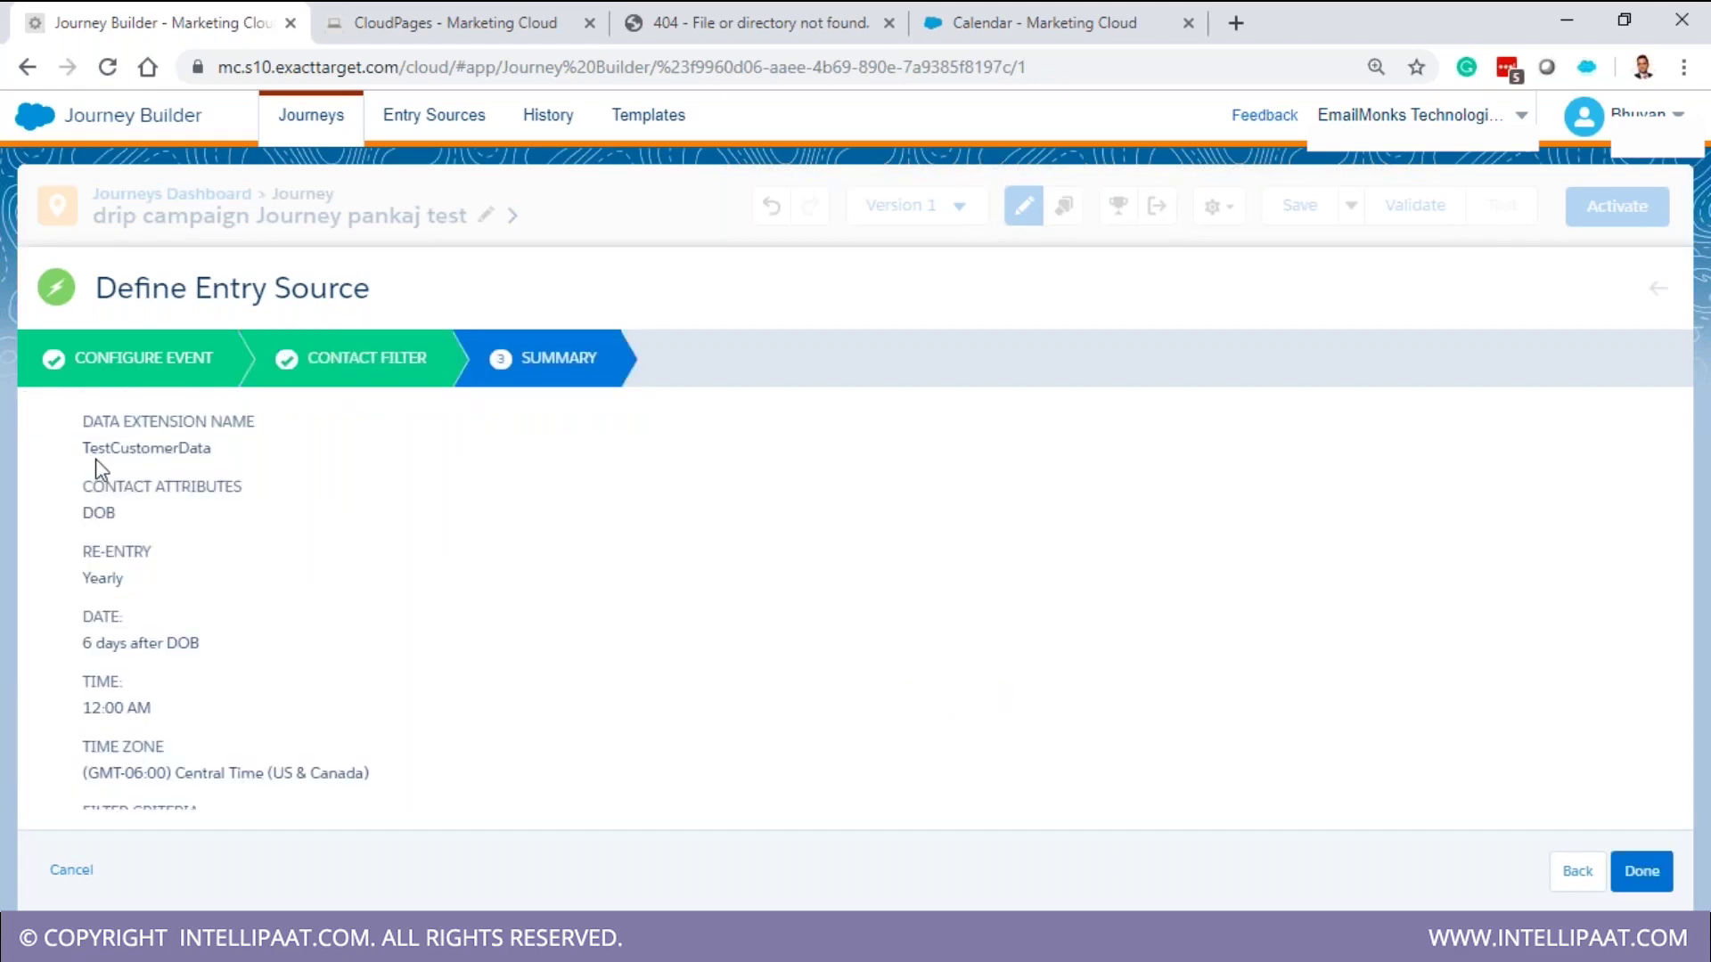
# Review the summary's data extension, DOB and re-entry values, keeping re-entry set to Yearly
pyautogui.moveTo(105, 447); pyautogui.dragTo(177, 448)
pyautogui.moveTo(84, 513); pyautogui.dragTo(114, 519)
pyautogui.tripleClick(92, 553)
pyautogui.click(102, 363)
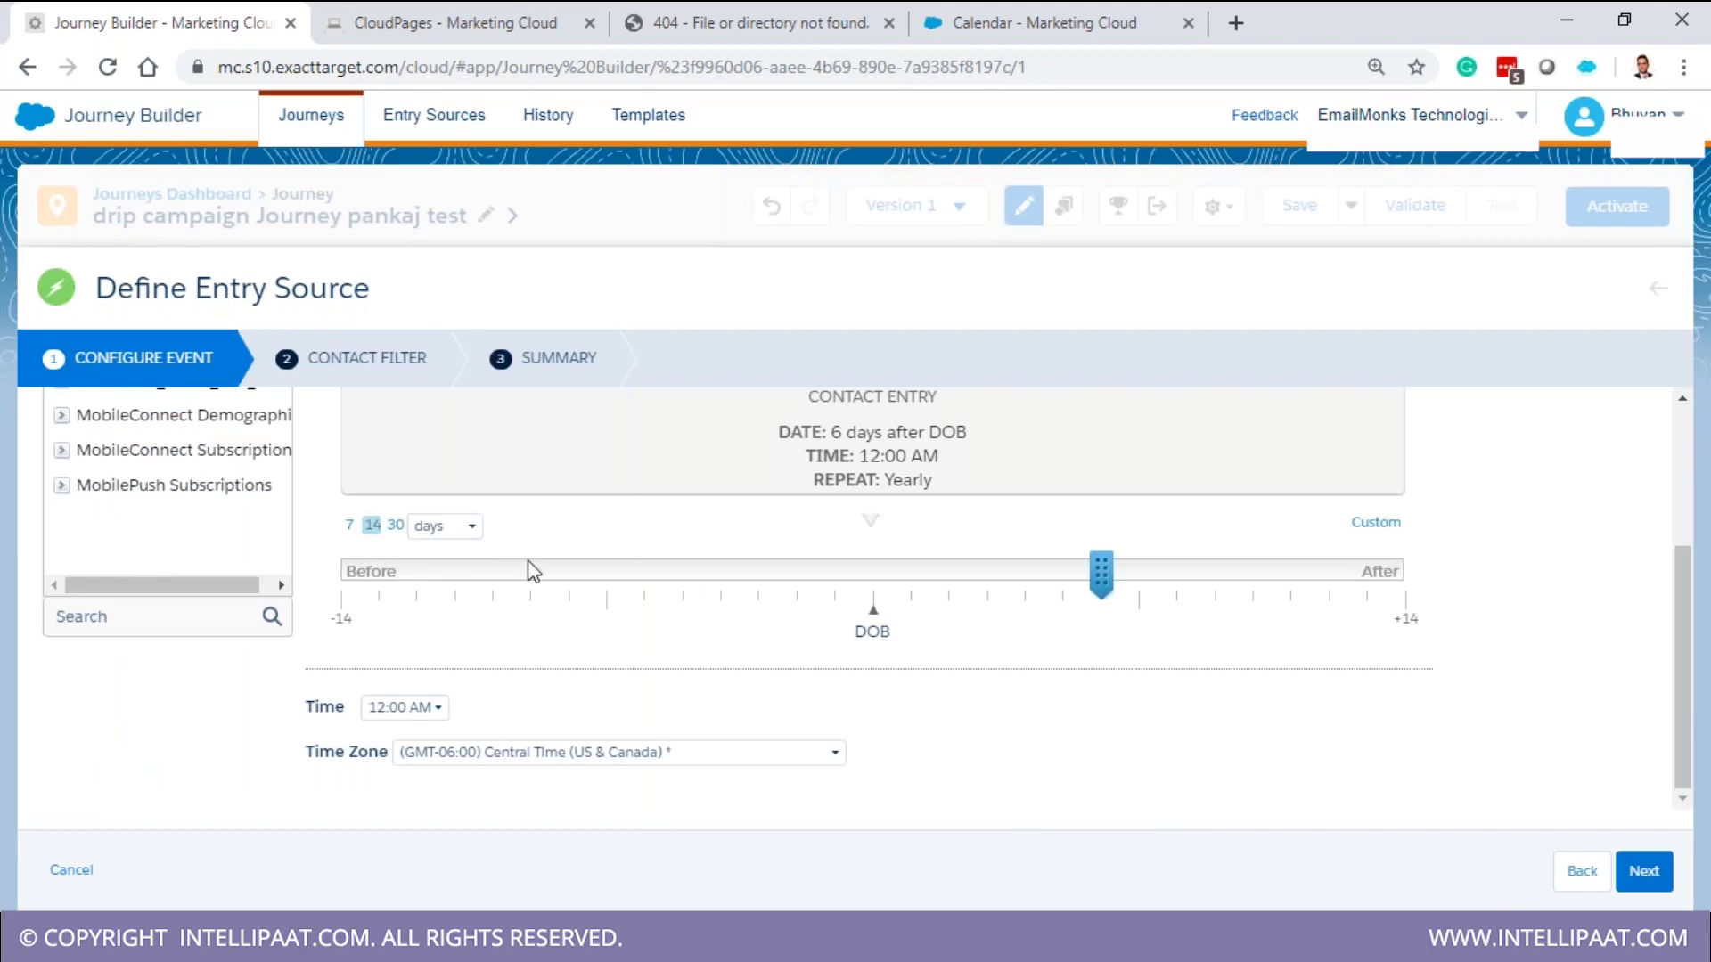
pyautogui.scroll(3, 532, 570)
pyautogui.click(477, 571)
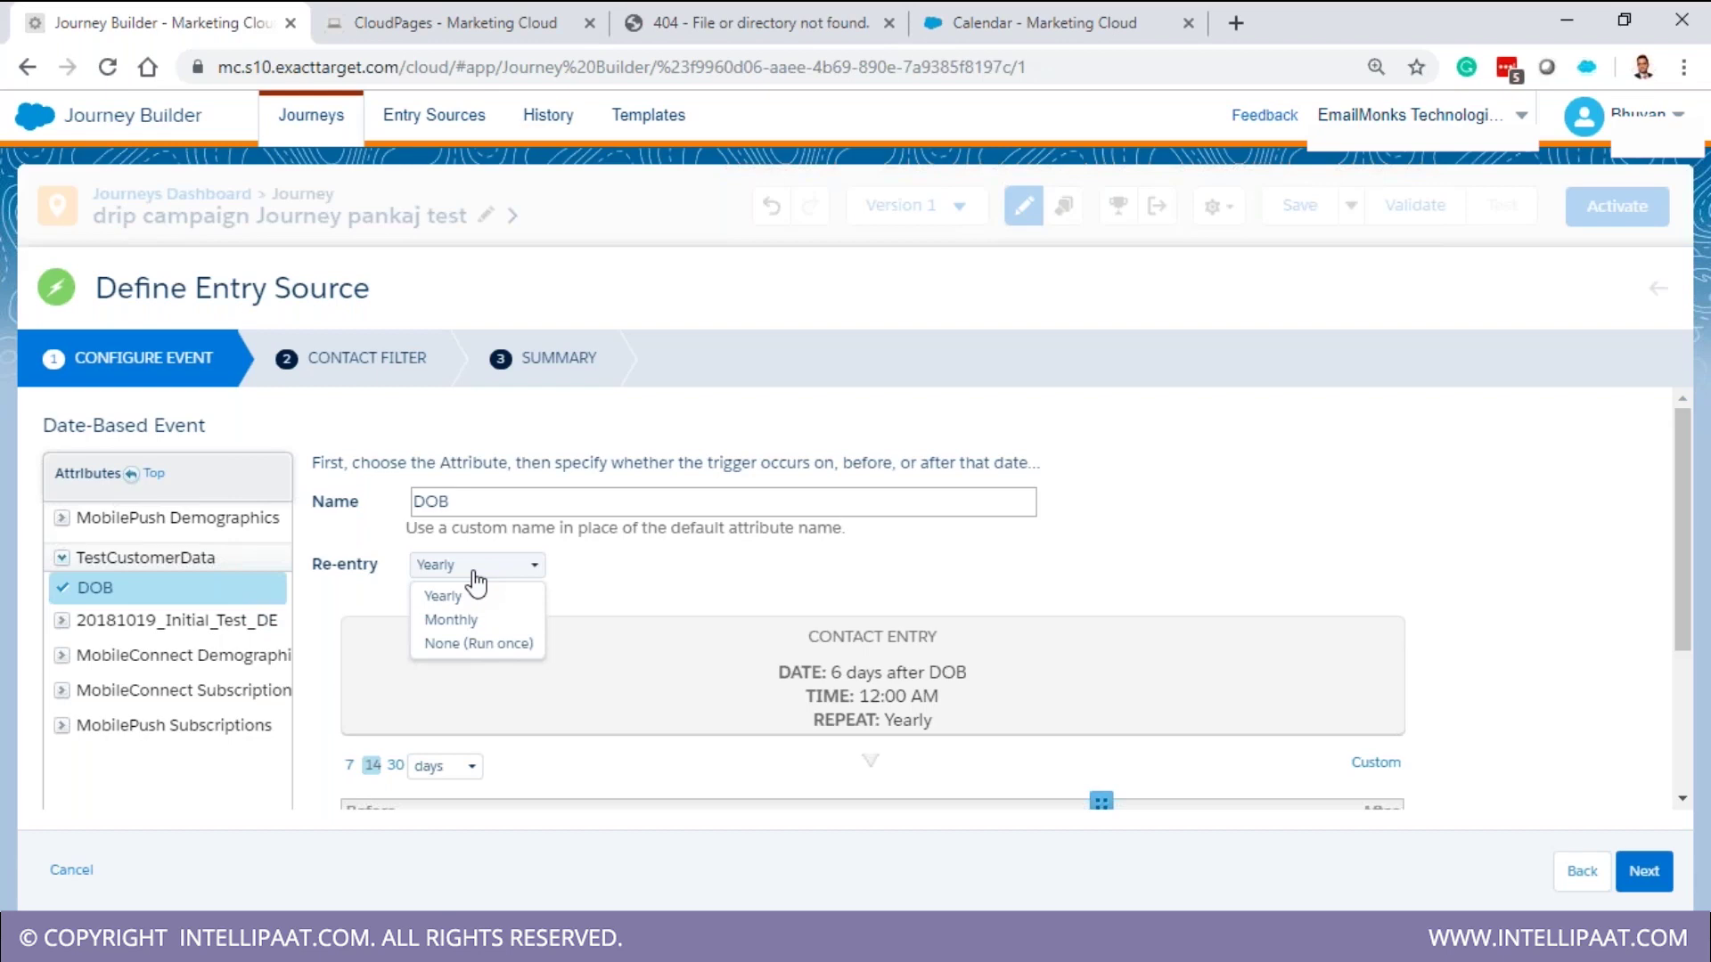
pyautogui.click(682, 580)
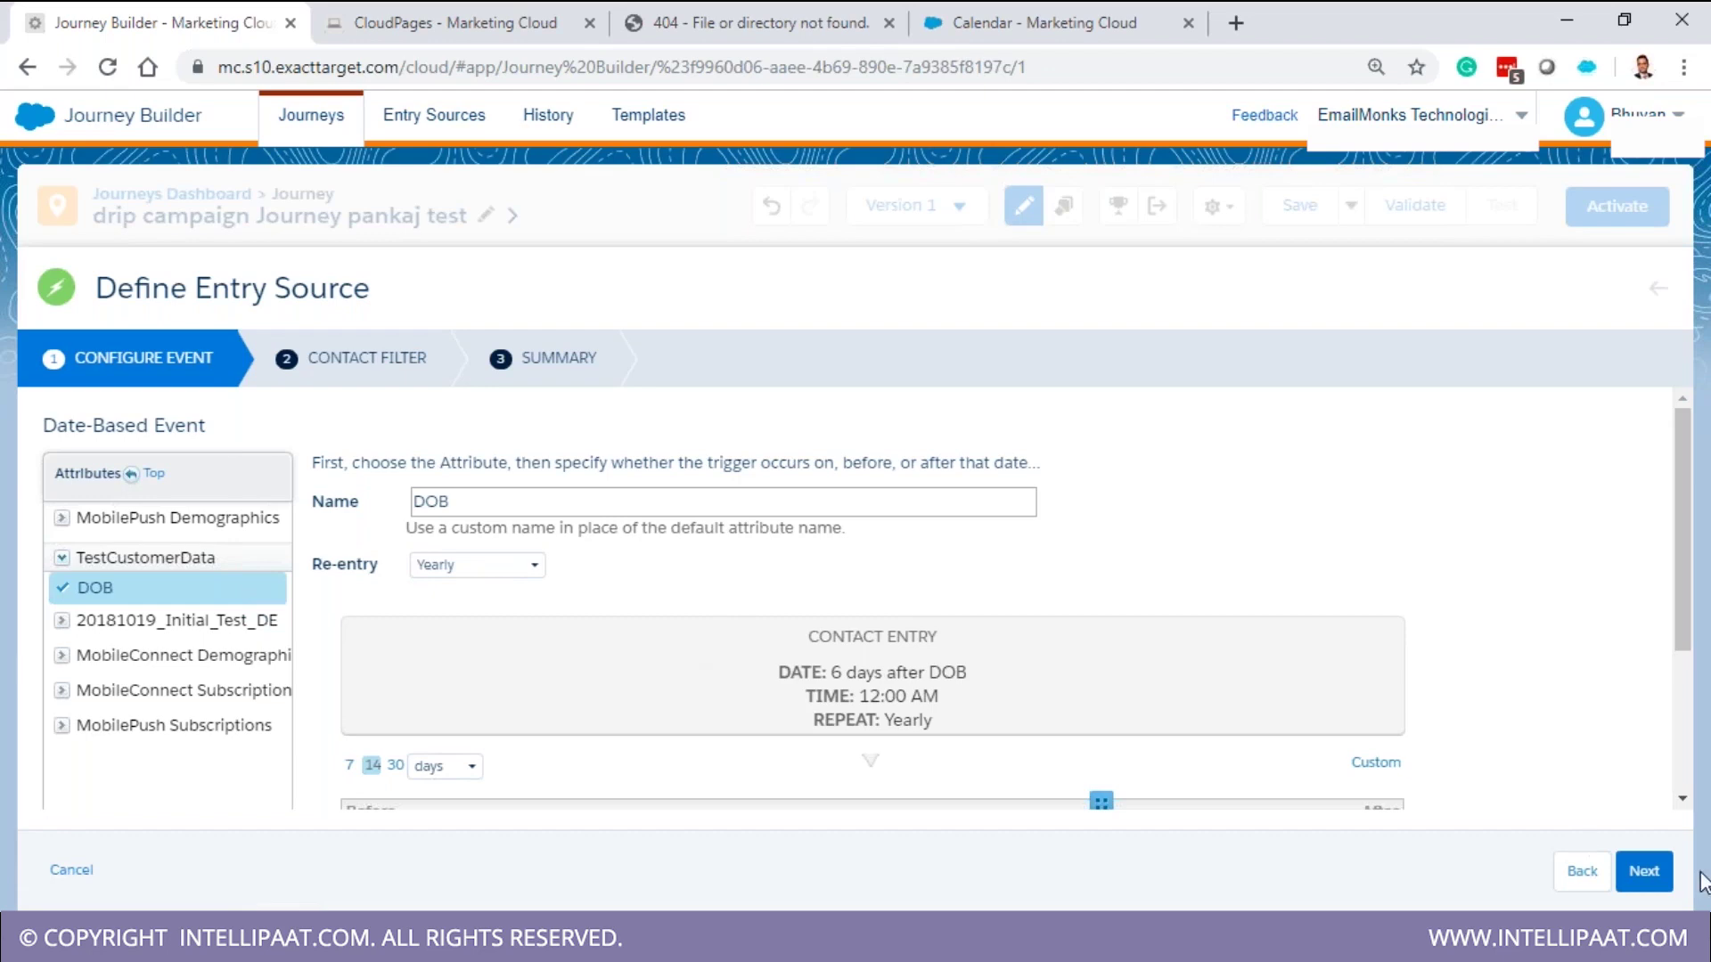
# Return to the entry source summary and check the Yearly re-entry and time zone
pyautogui.click(1647, 873)
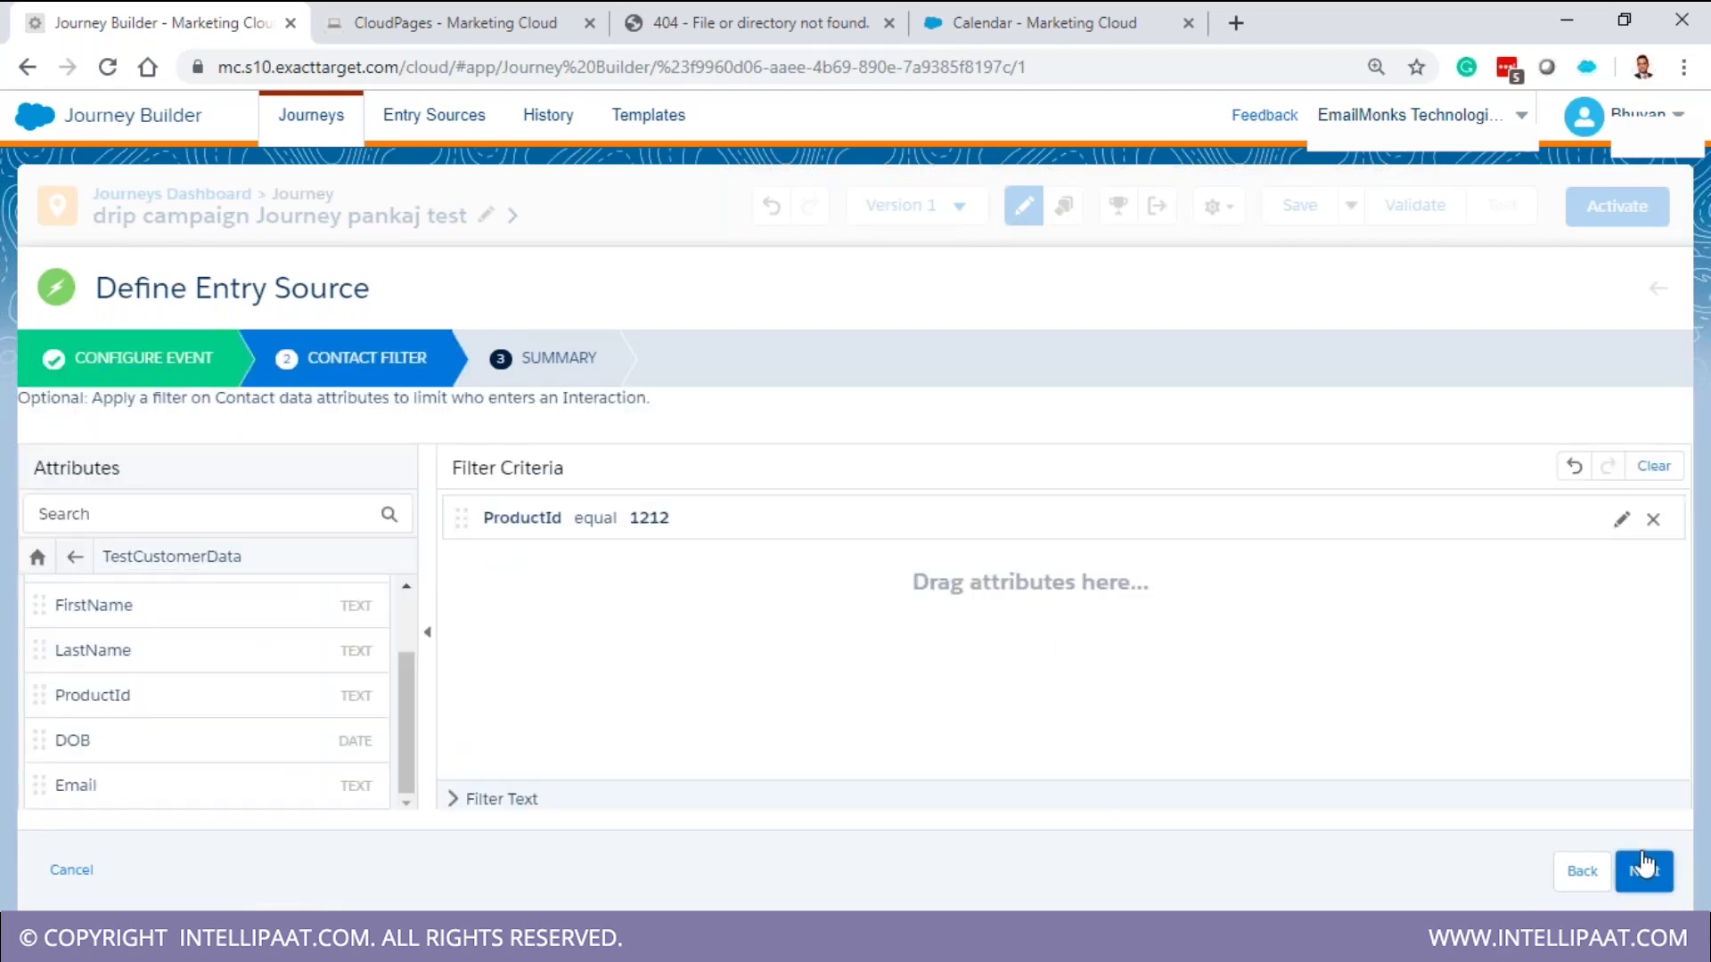
pyautogui.click(1644, 870)
pyautogui.moveTo(80, 548); pyautogui.dragTo(153, 585)
pyautogui.moveTo(89, 706); pyautogui.dragTo(324, 740)
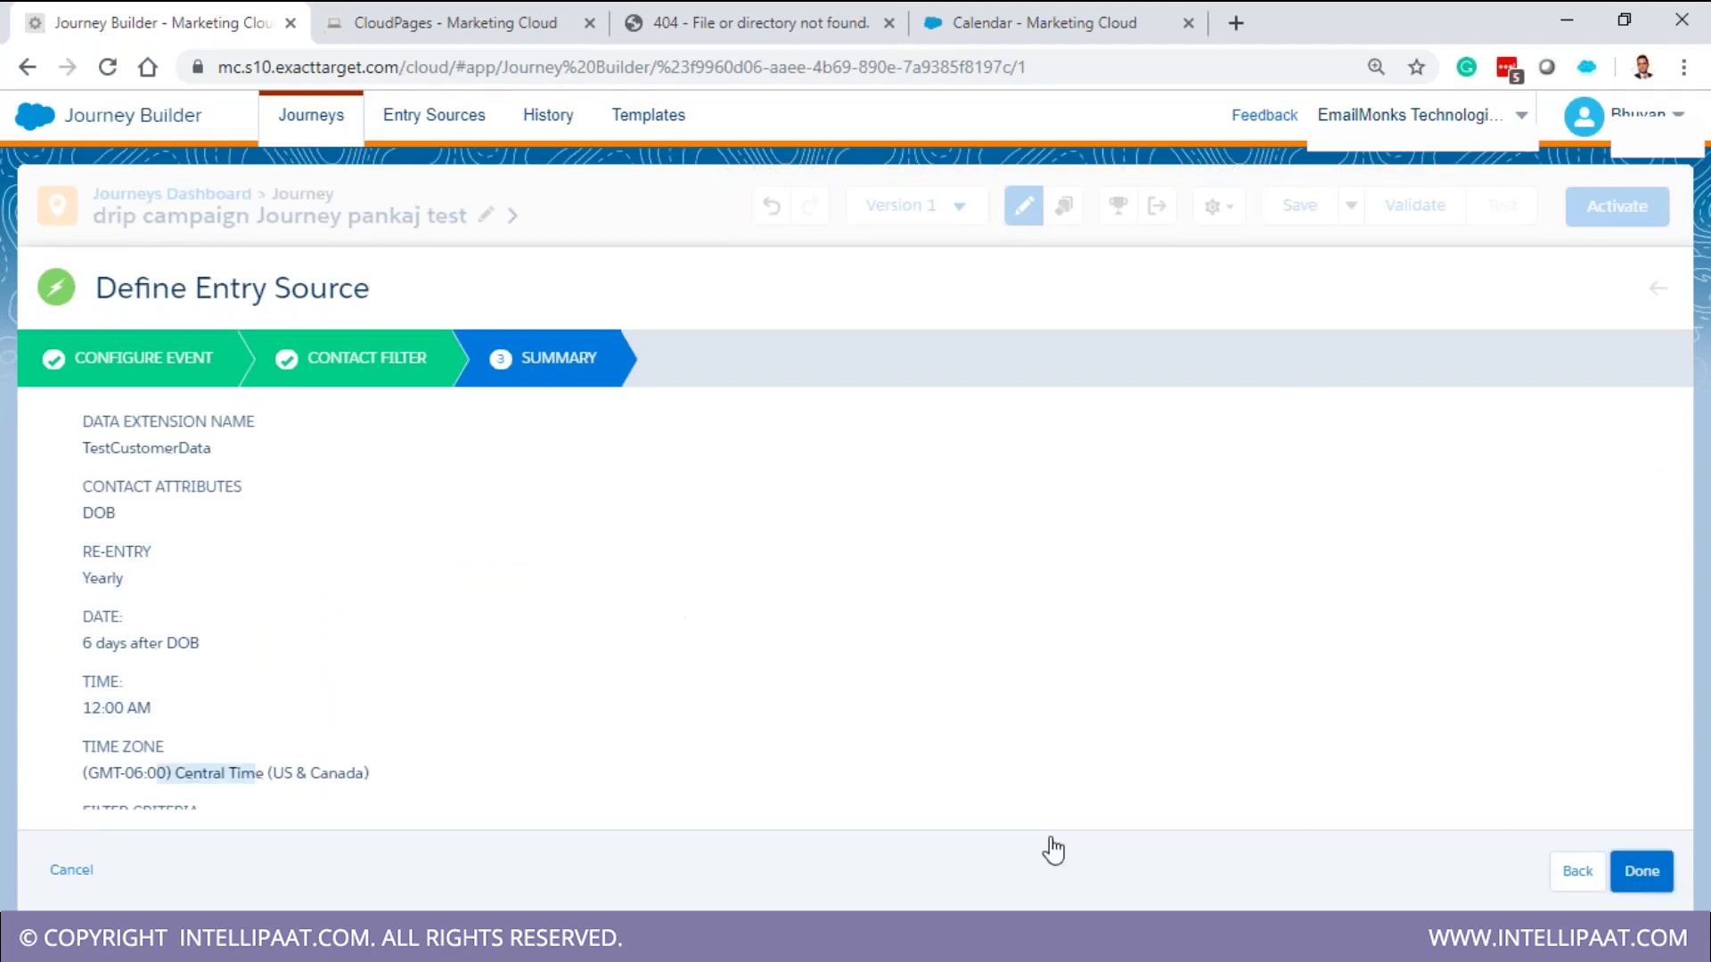
pyautogui.moveTo(657, 609); pyautogui.dragTo(664, 665)
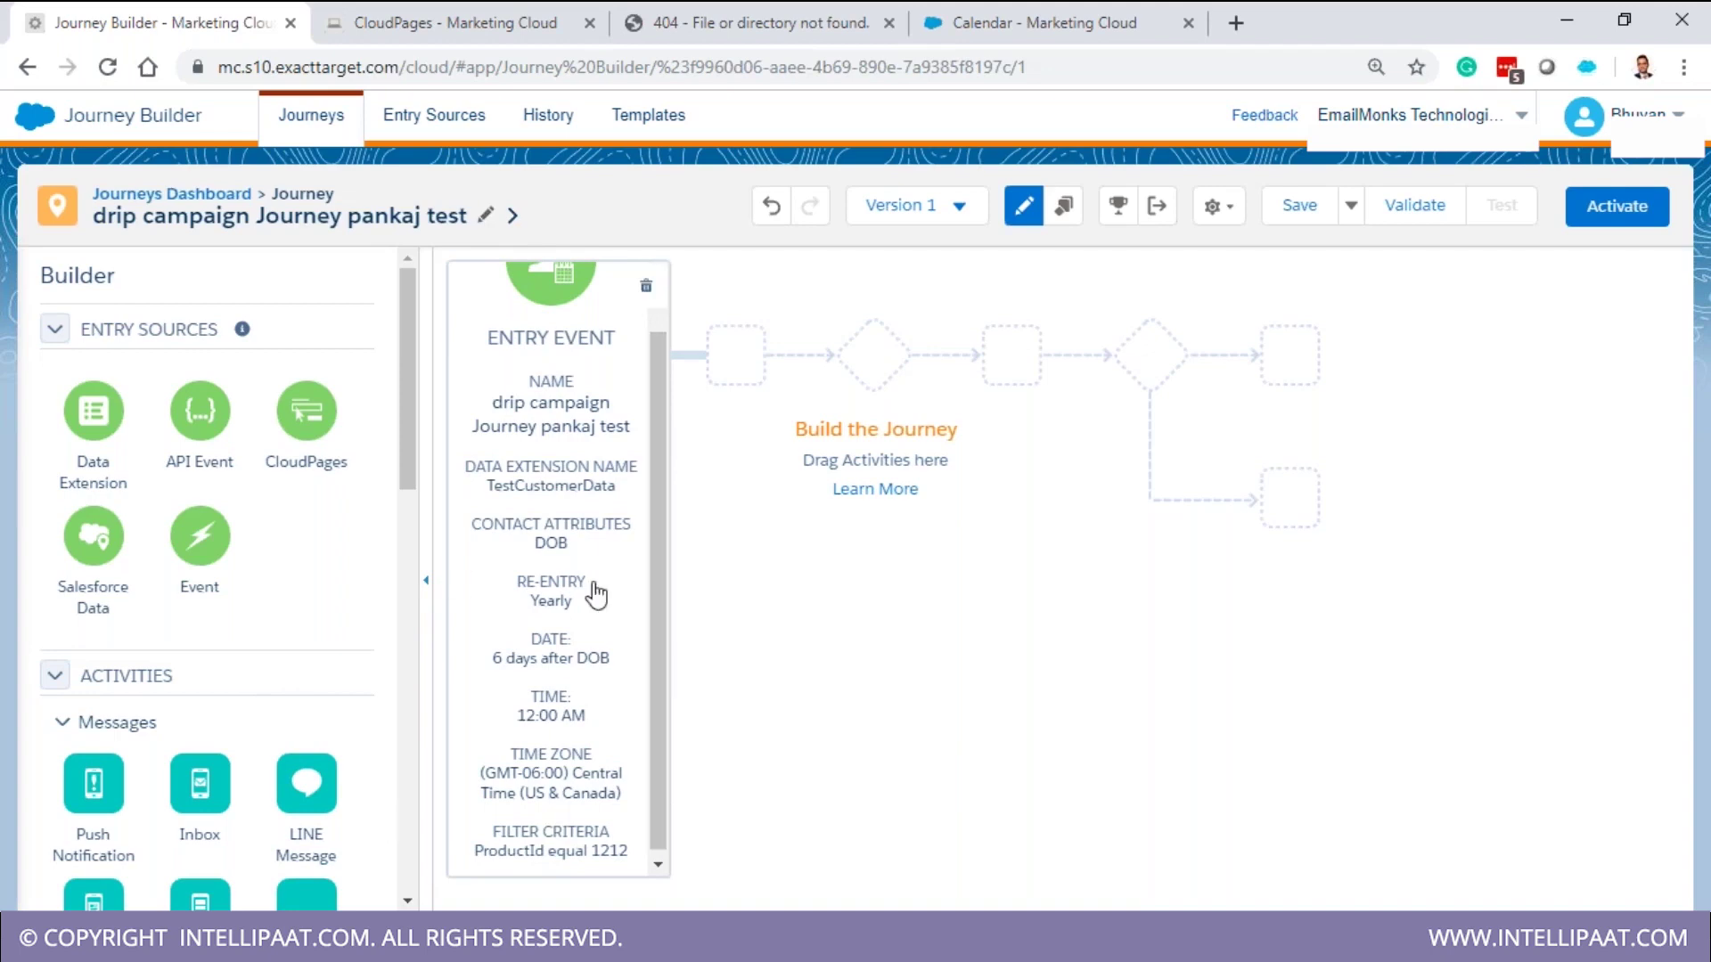
pyautogui.scroll(1, 659, 374)
# Delete the existing entry event from the journey
pyautogui.click(643, 287)
pyautogui.click(753, 357)
pyautogui.click(644, 287)
pyautogui.click(837, 355)
# Add a Data Extension entry source using the Test data extension from Pankaj_Test_DE
pyautogui.moveTo(275, 429); pyautogui.dragTo(553, 352)
pyautogui.click(550, 374)
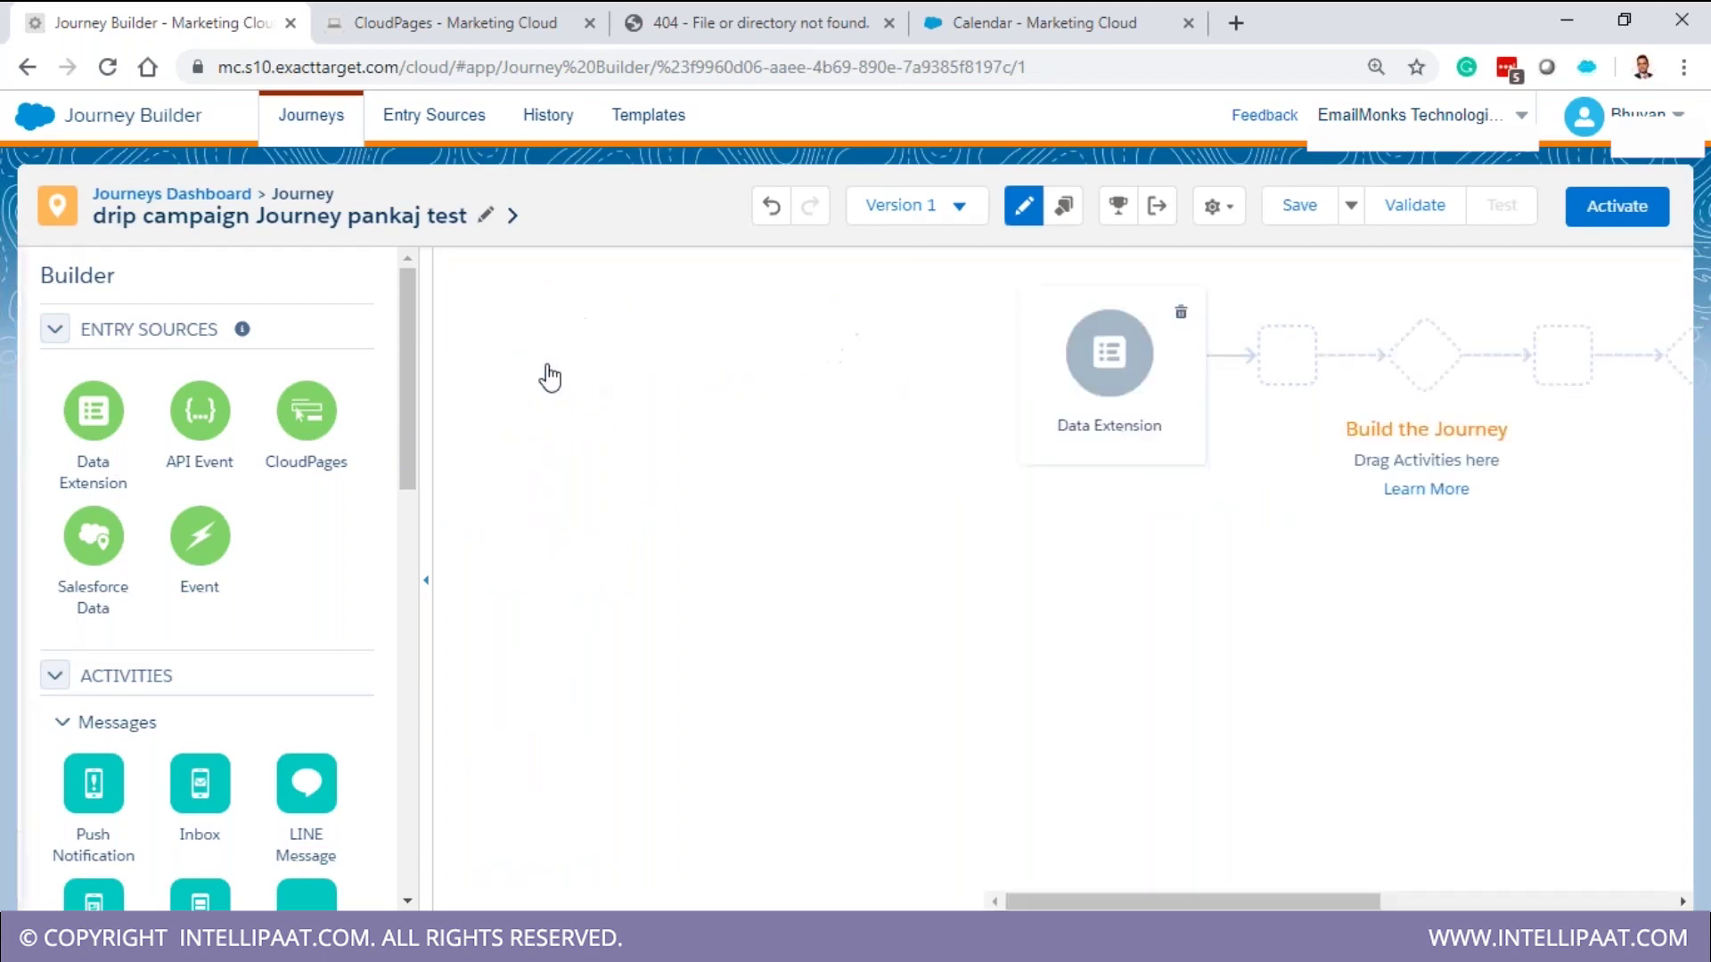
pyautogui.click(468, 775)
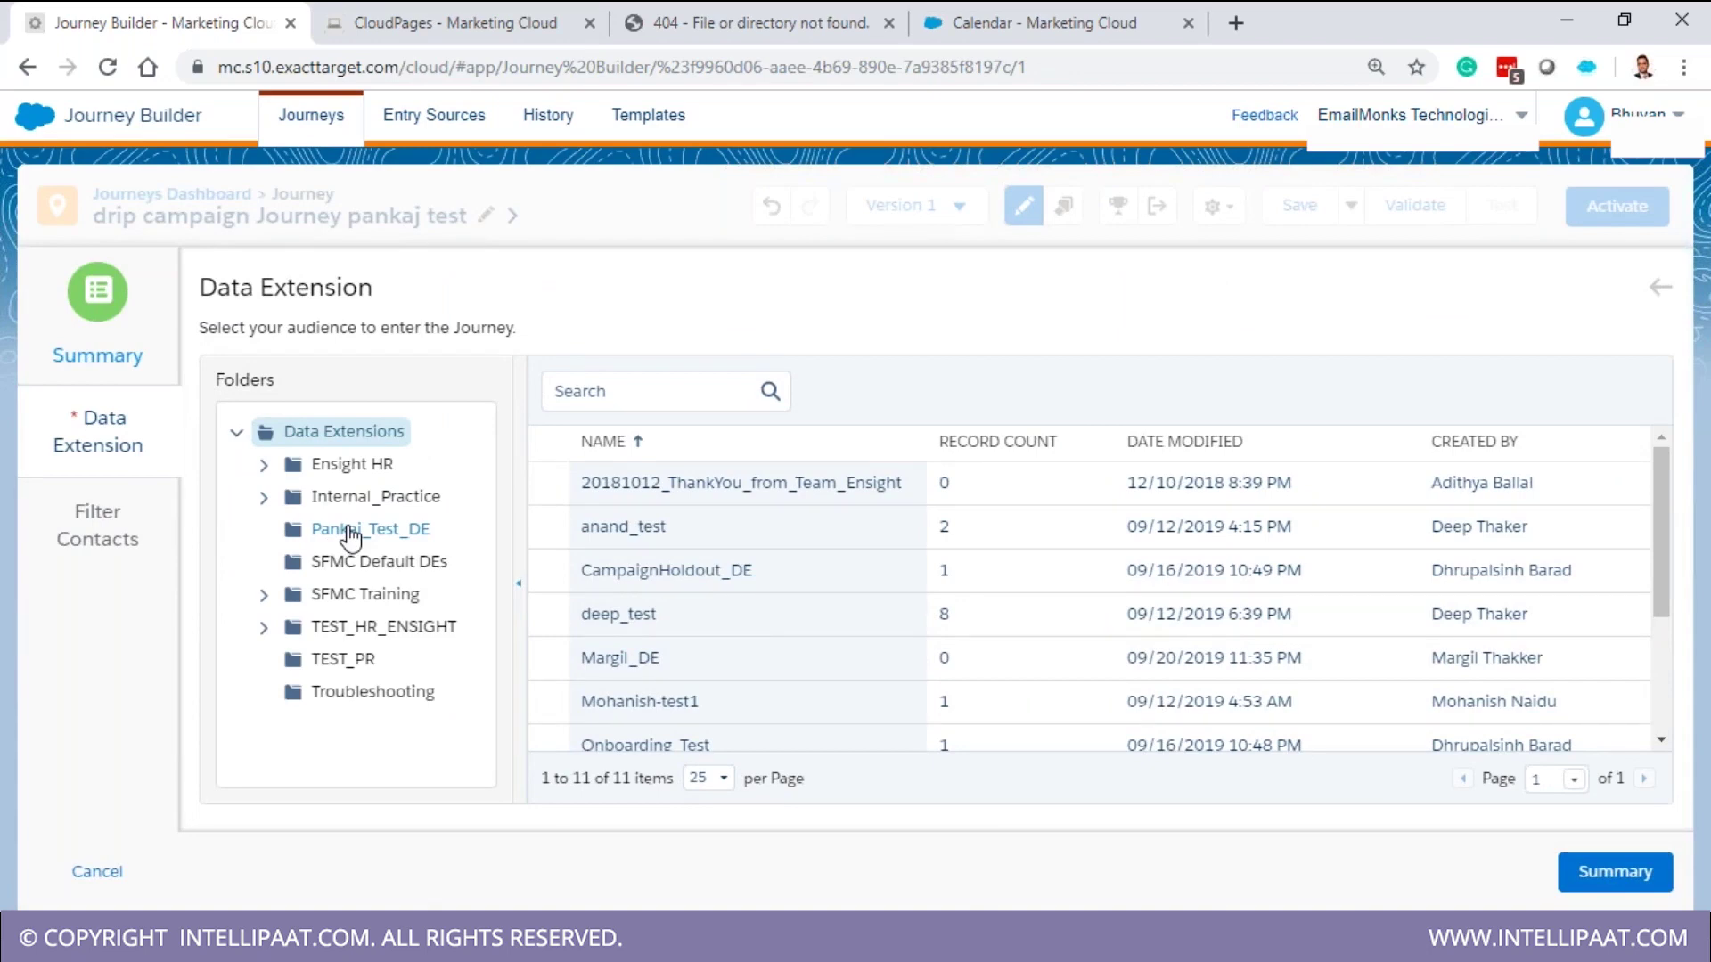
pyautogui.click(375, 532)
pyautogui.click(608, 488)
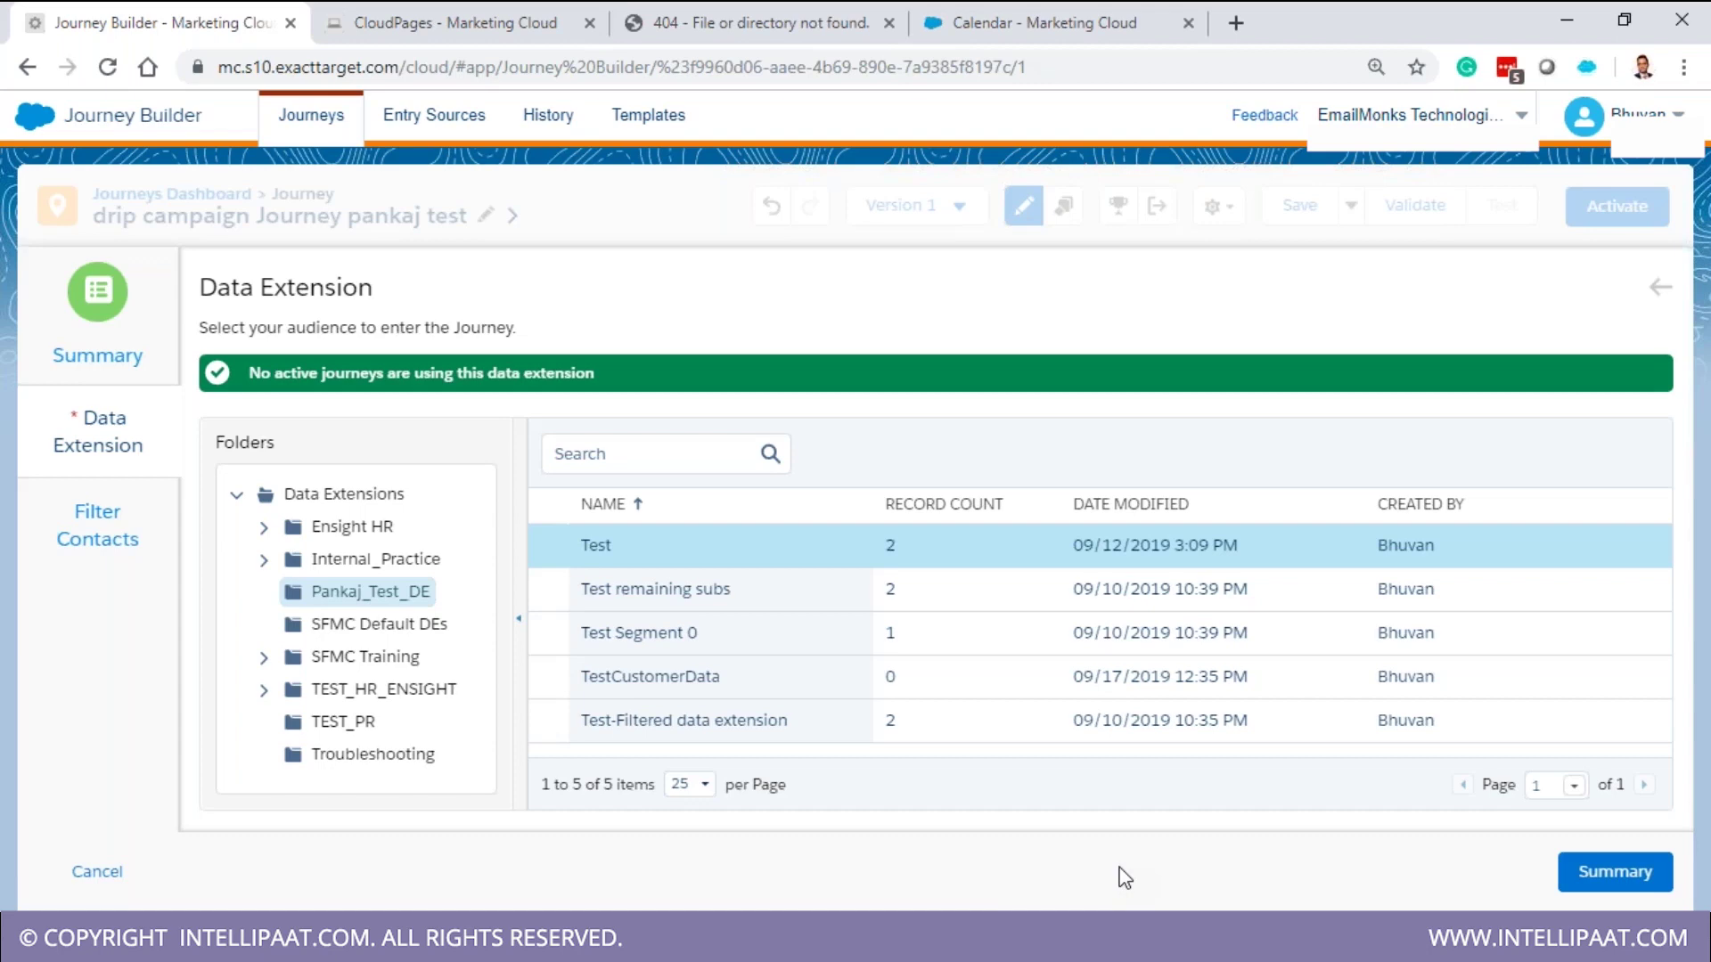
pyautogui.click(1590, 881)
# Filter entering contacts to TestCustomerData FirstName equal to John
pyautogui.click(930, 606)
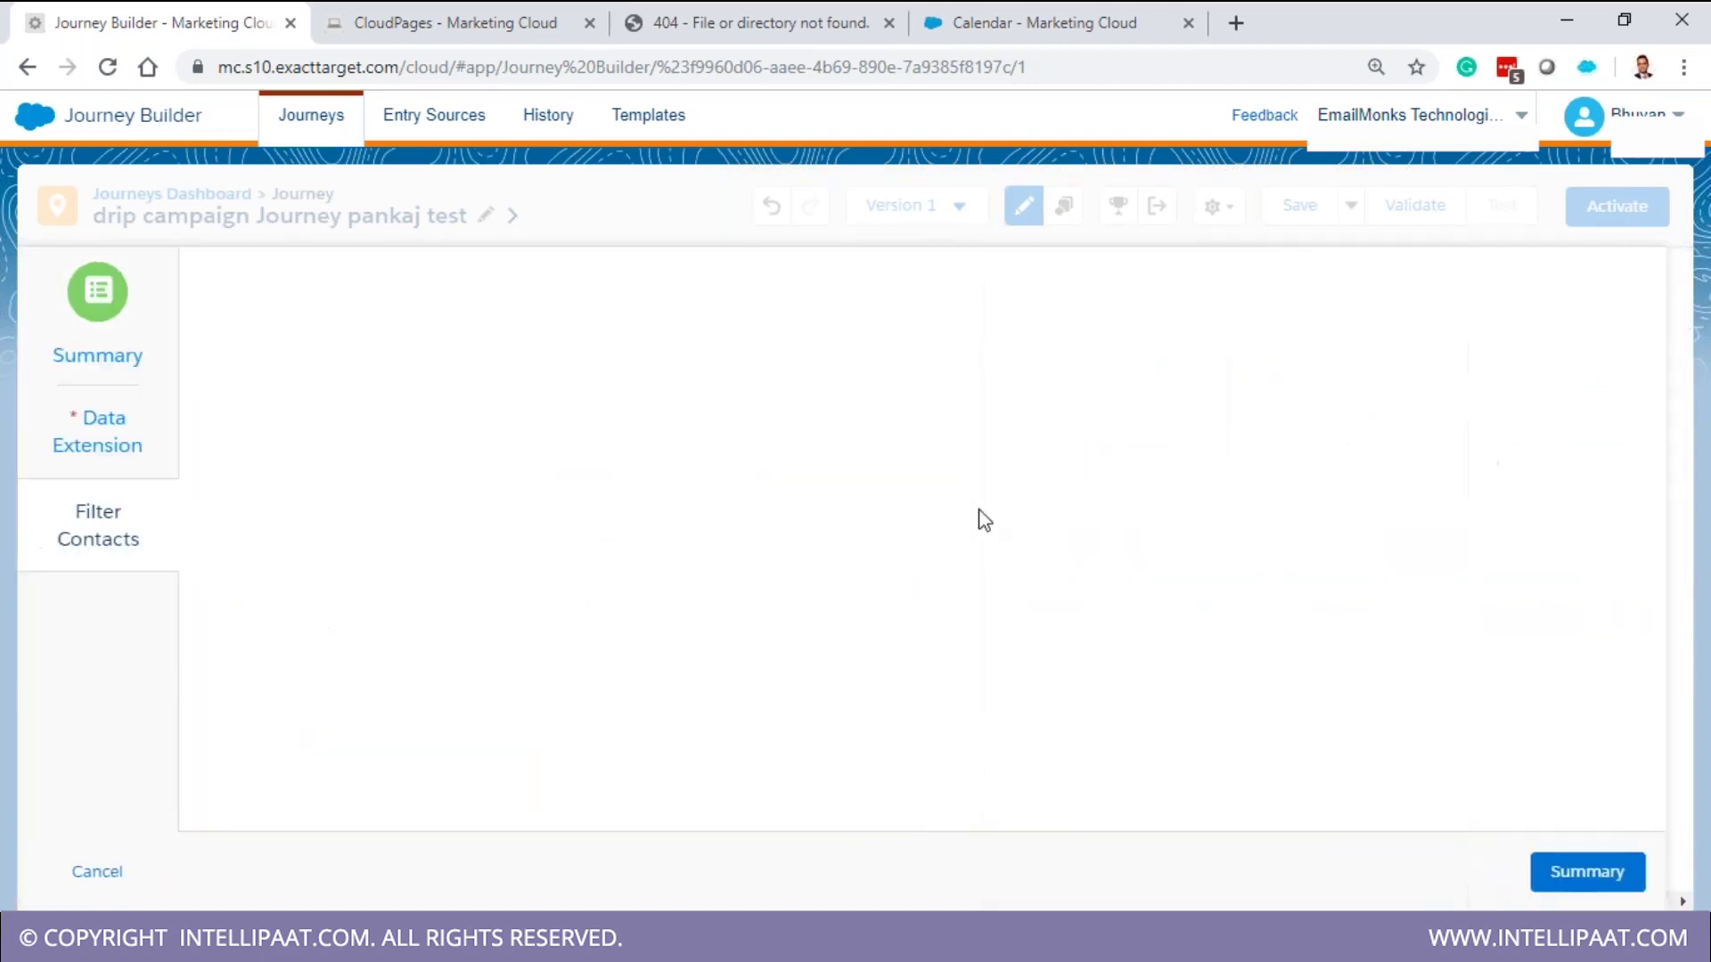
pyautogui.click(403, 450)
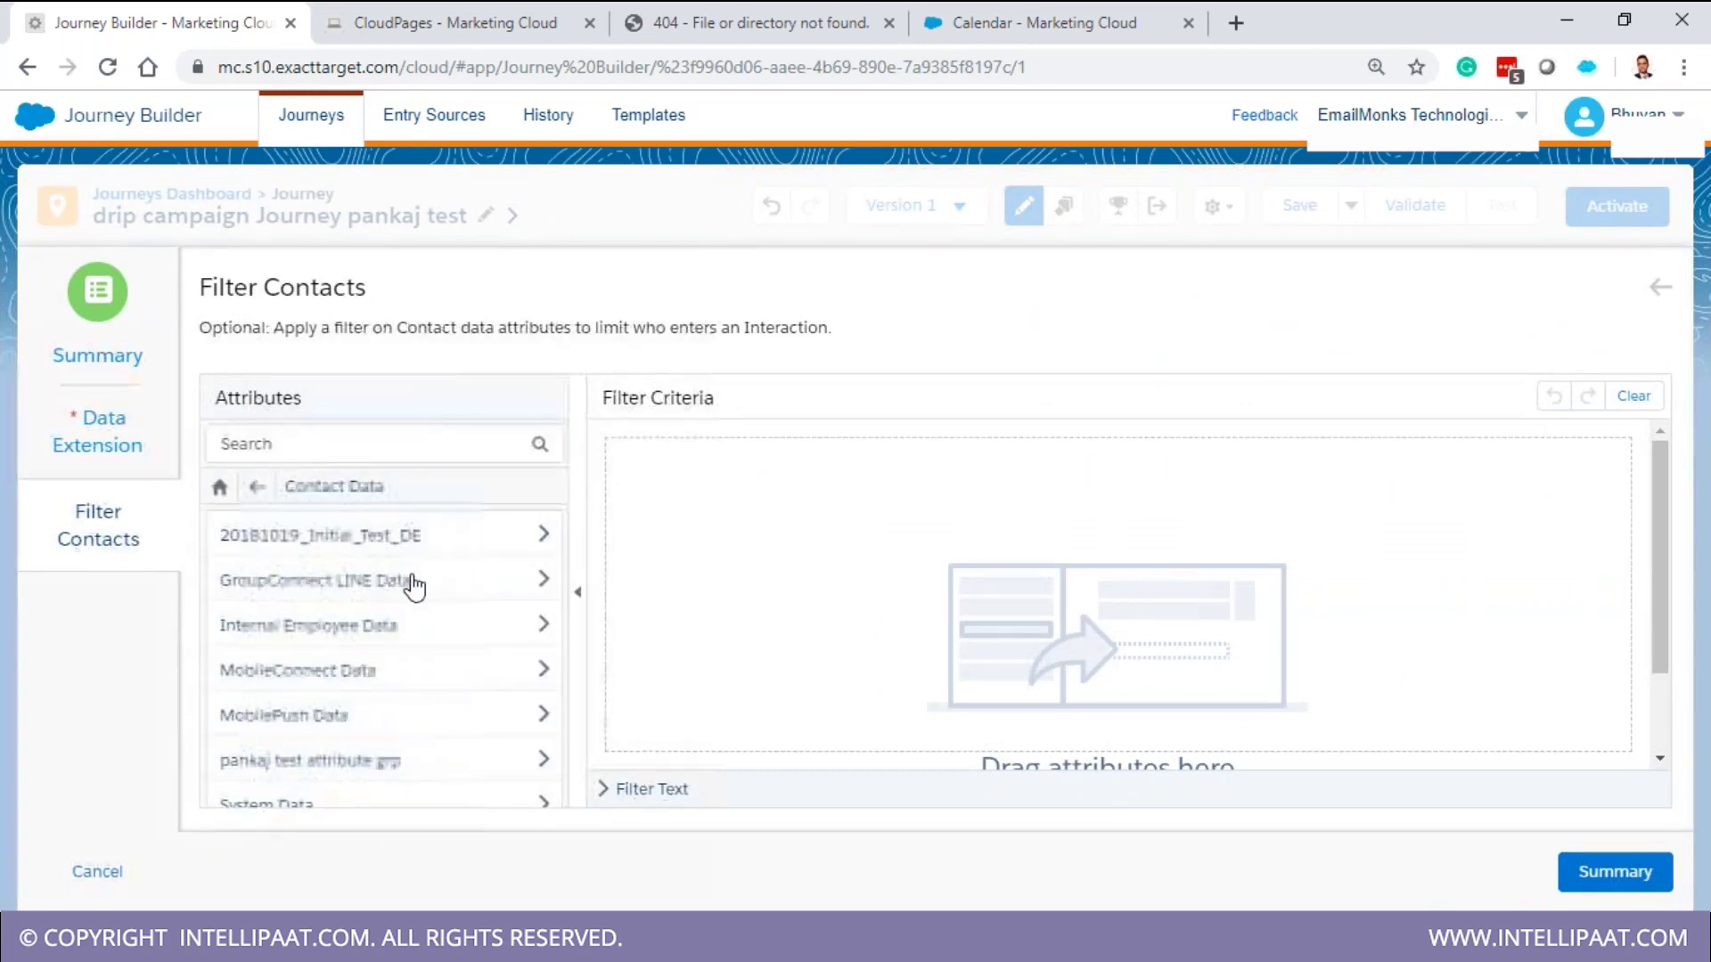
pyautogui.click(366, 764)
pyautogui.click(343, 539)
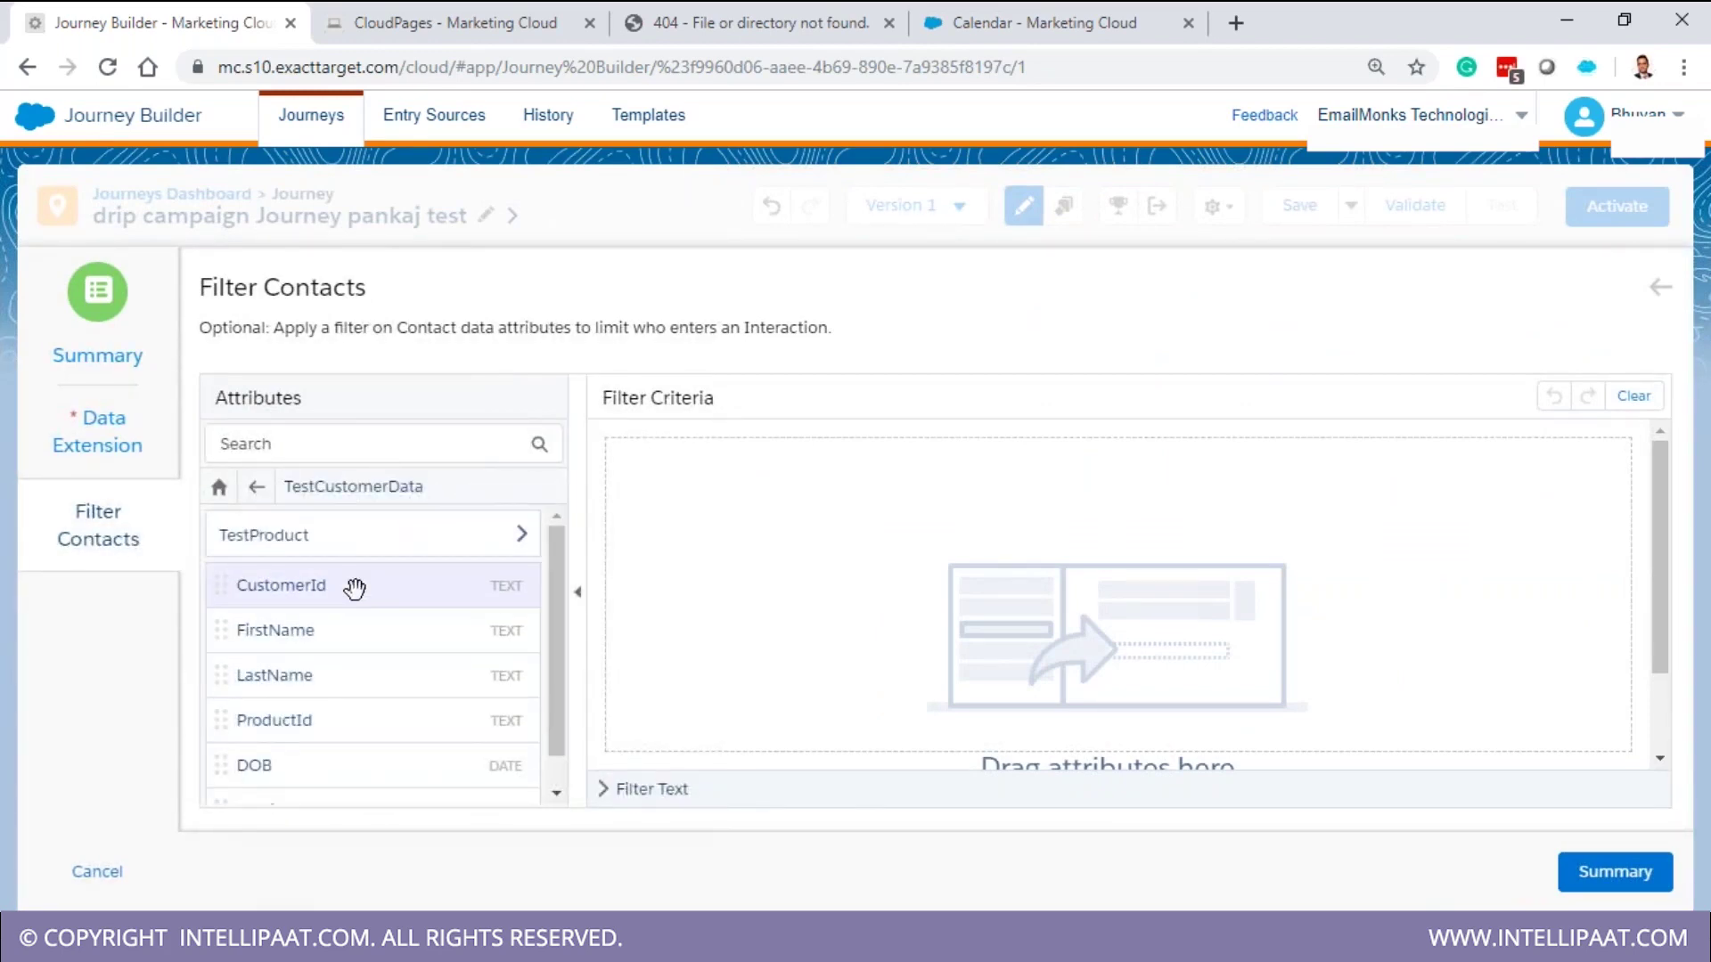
pyautogui.moveTo(370, 637); pyautogui.dragTo(1001, 512)
pyautogui.write('John')
pyautogui.click(1599, 551)
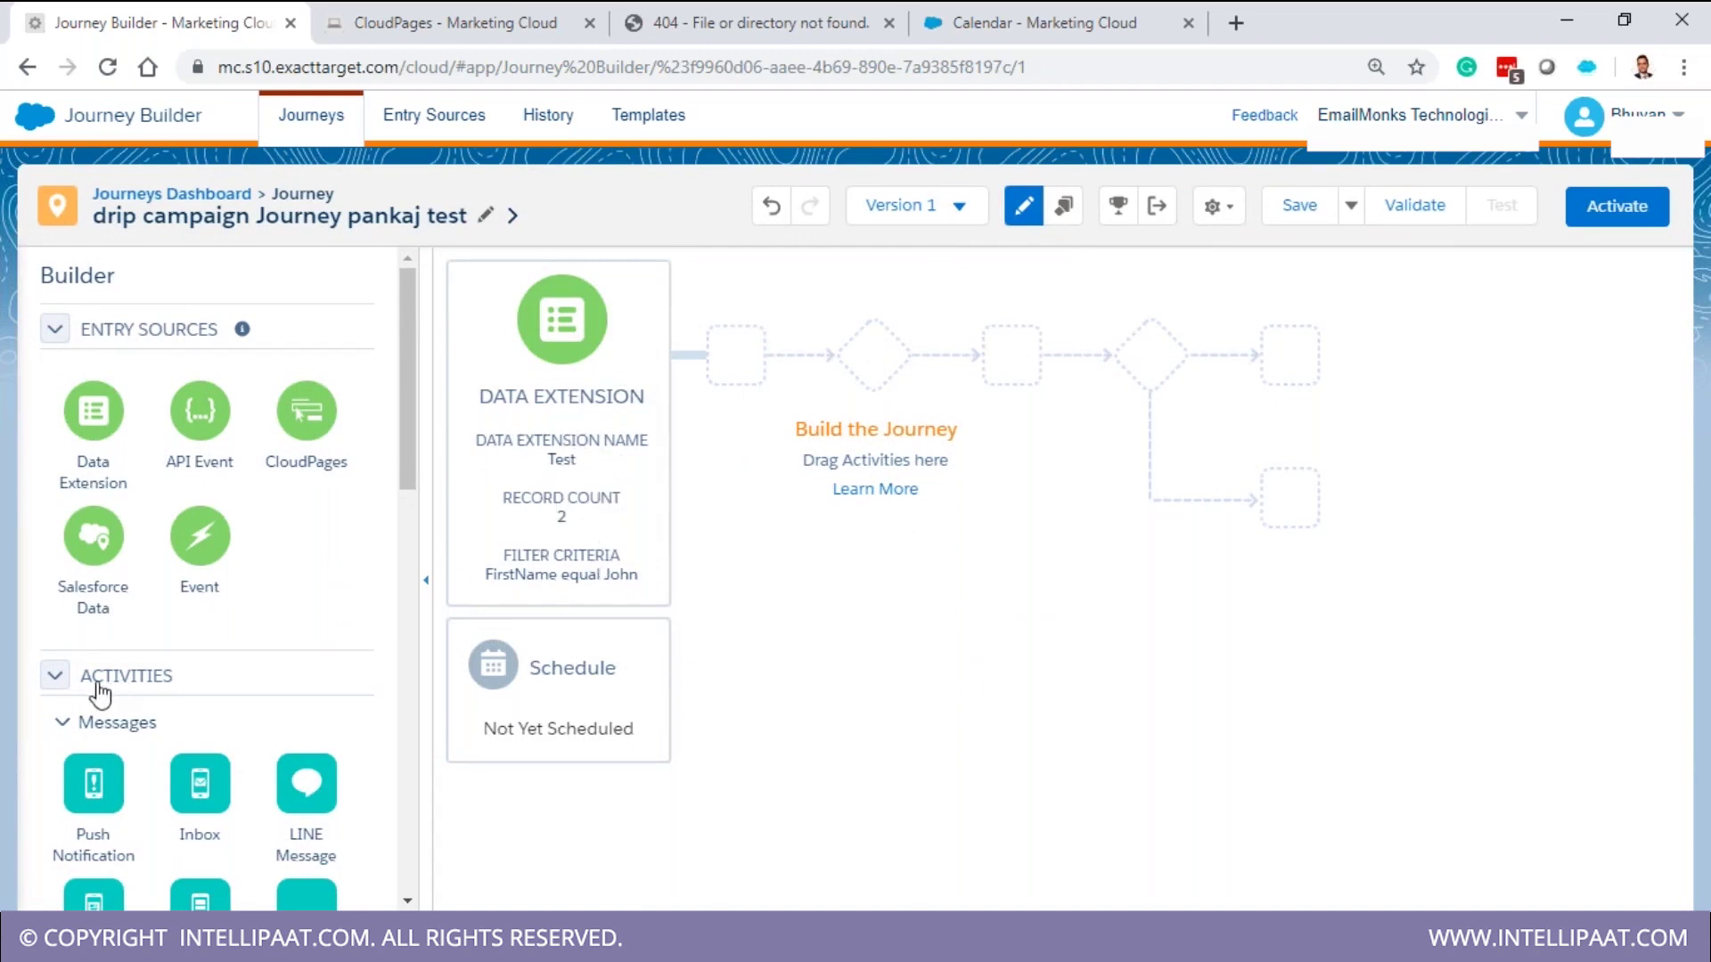
# Place an Email activity from Messages in the first slot after the Test entry source
pyautogui.scroll(-3, 281, 664)
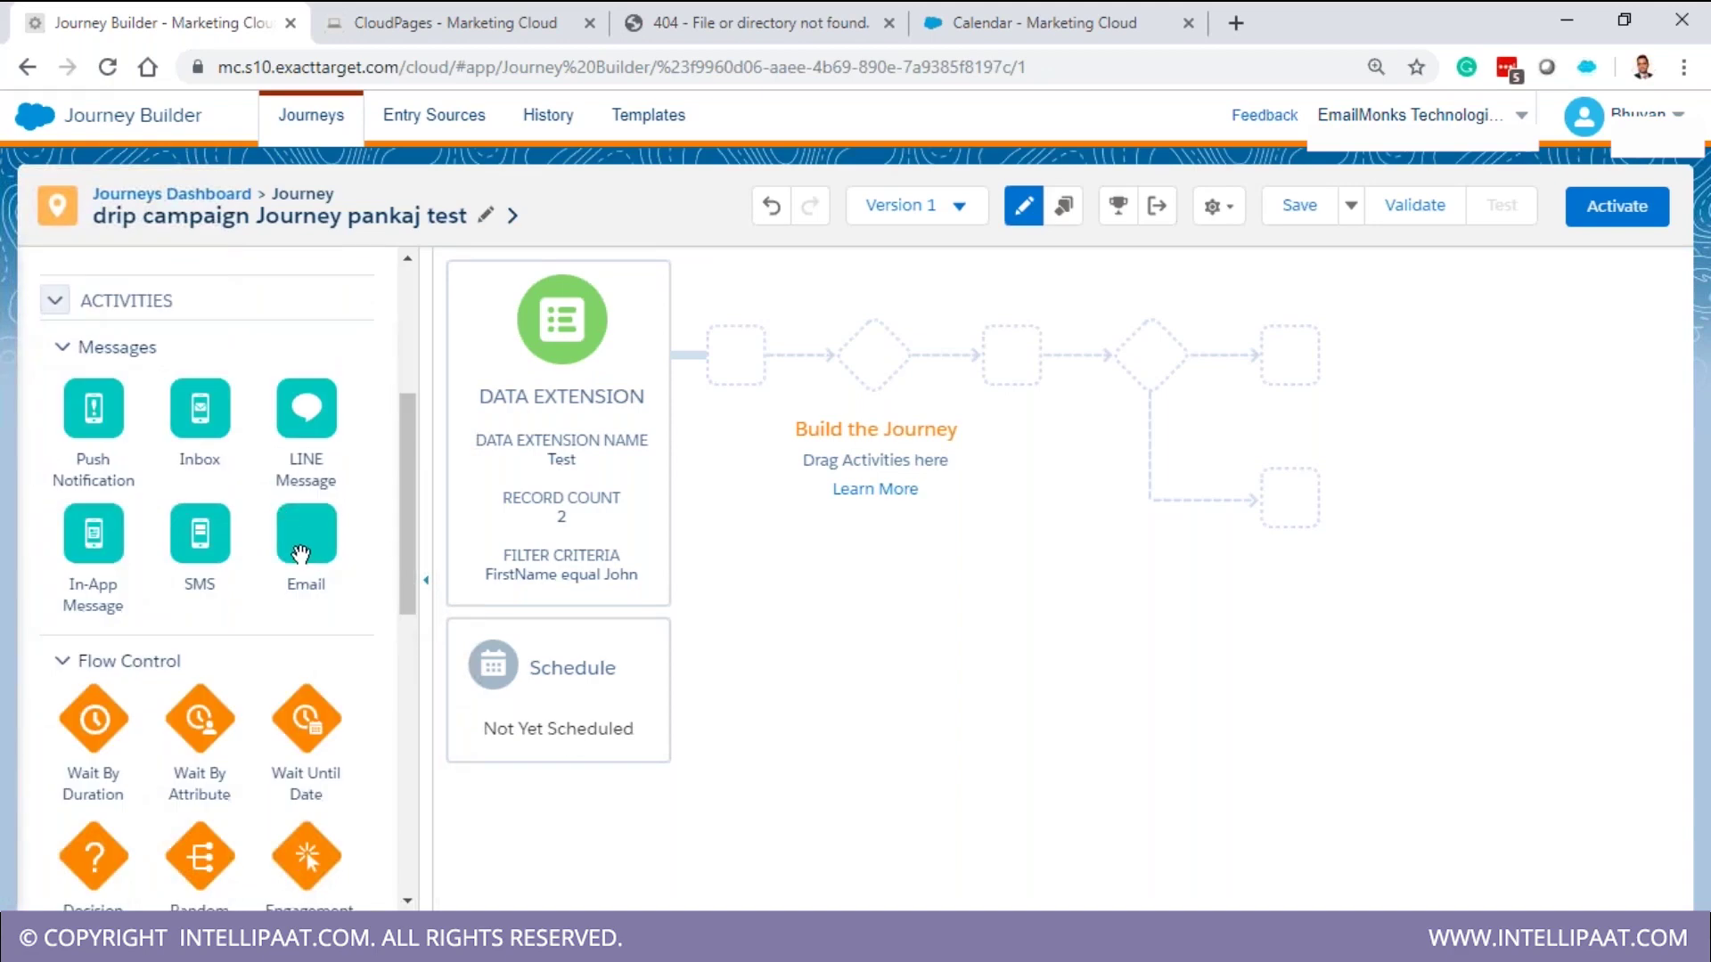
pyautogui.moveTo(361, 553); pyautogui.dragTo(736, 354)
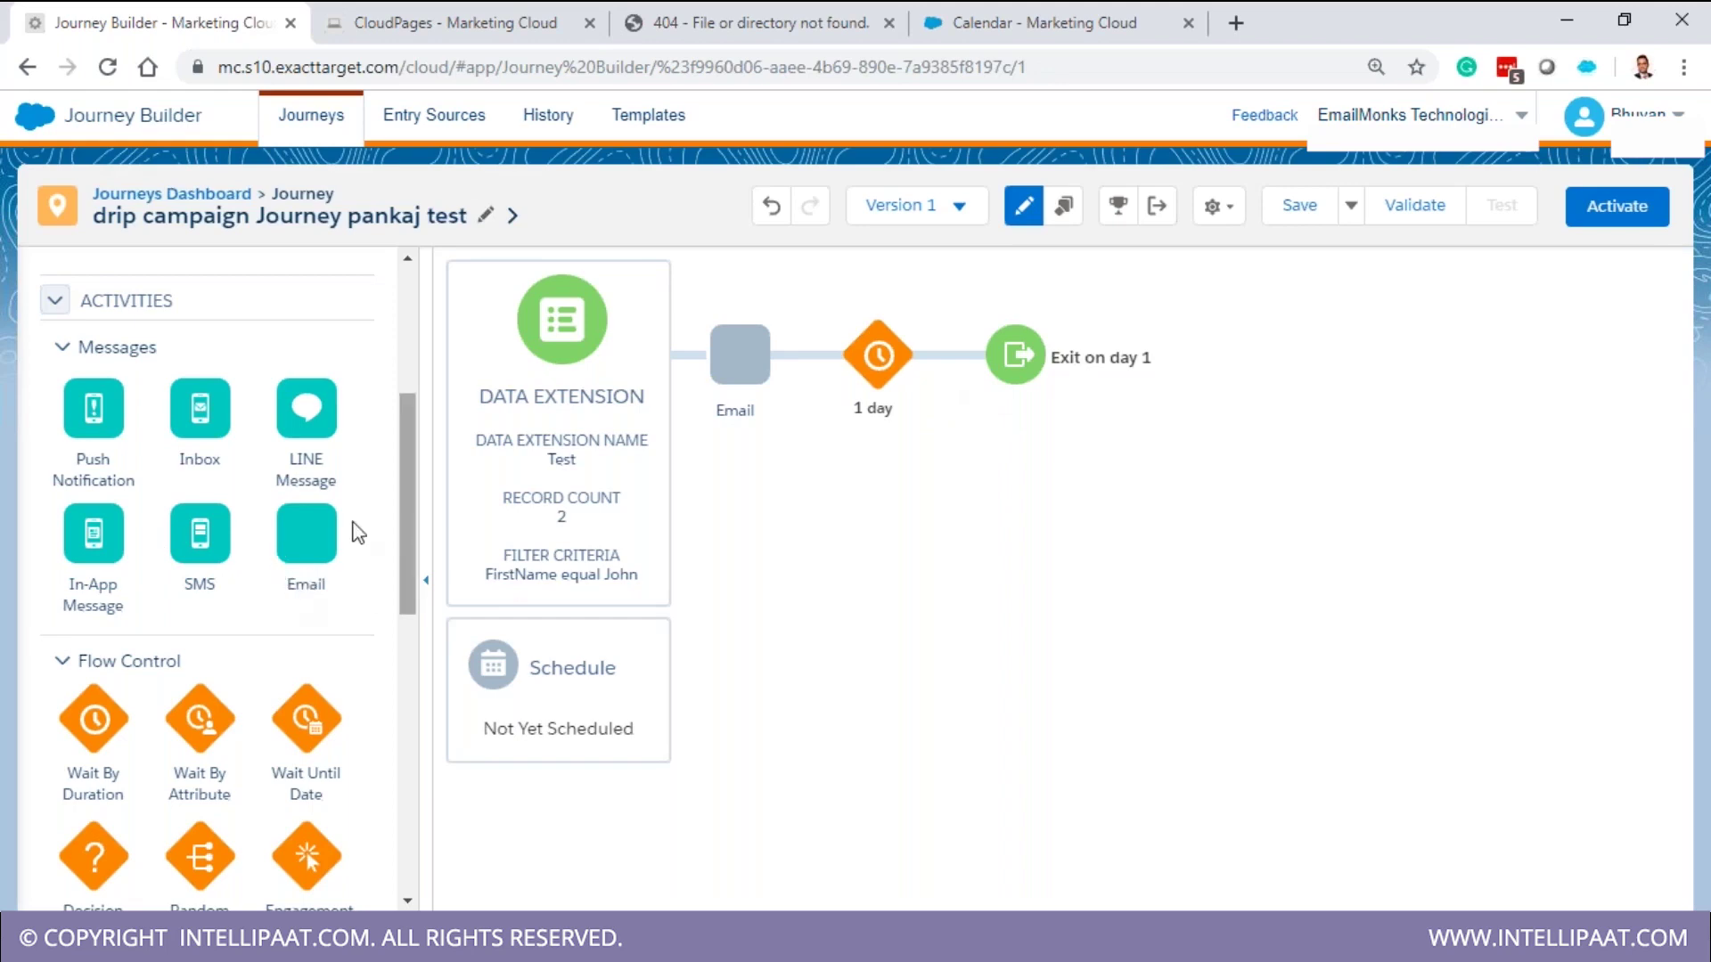
pyautogui.moveTo(752, 390)
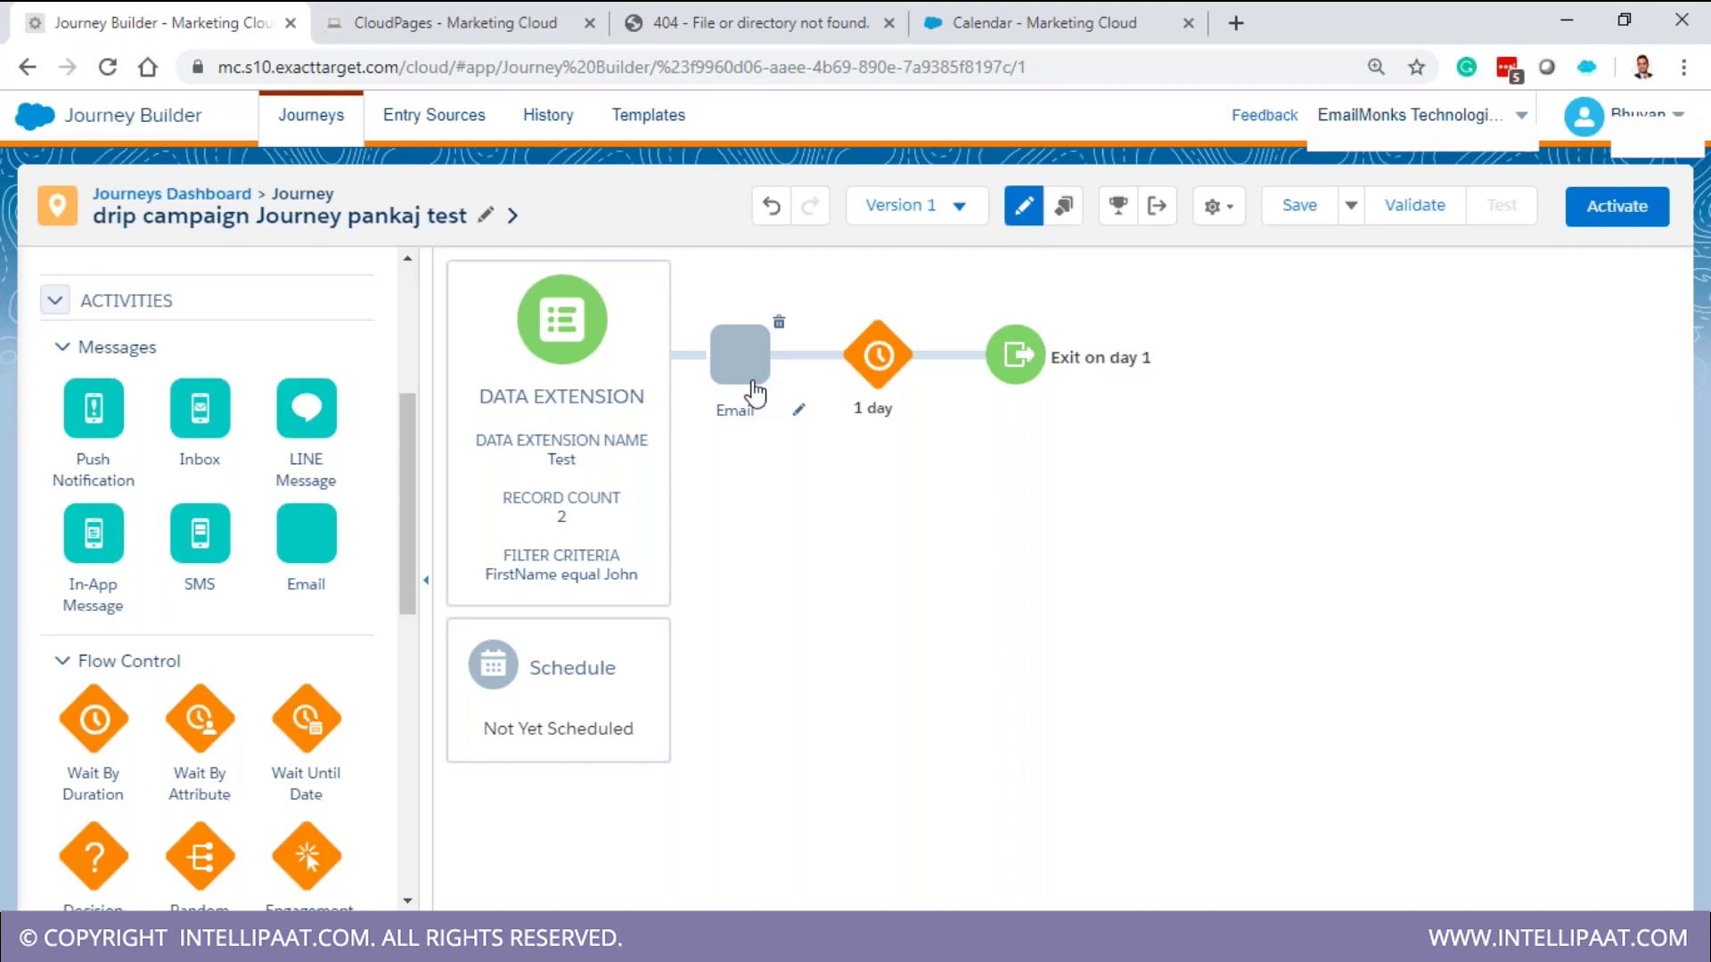
# Open the Email activity and choose Select Message to browse Content Builder
pyautogui.click(752, 378)
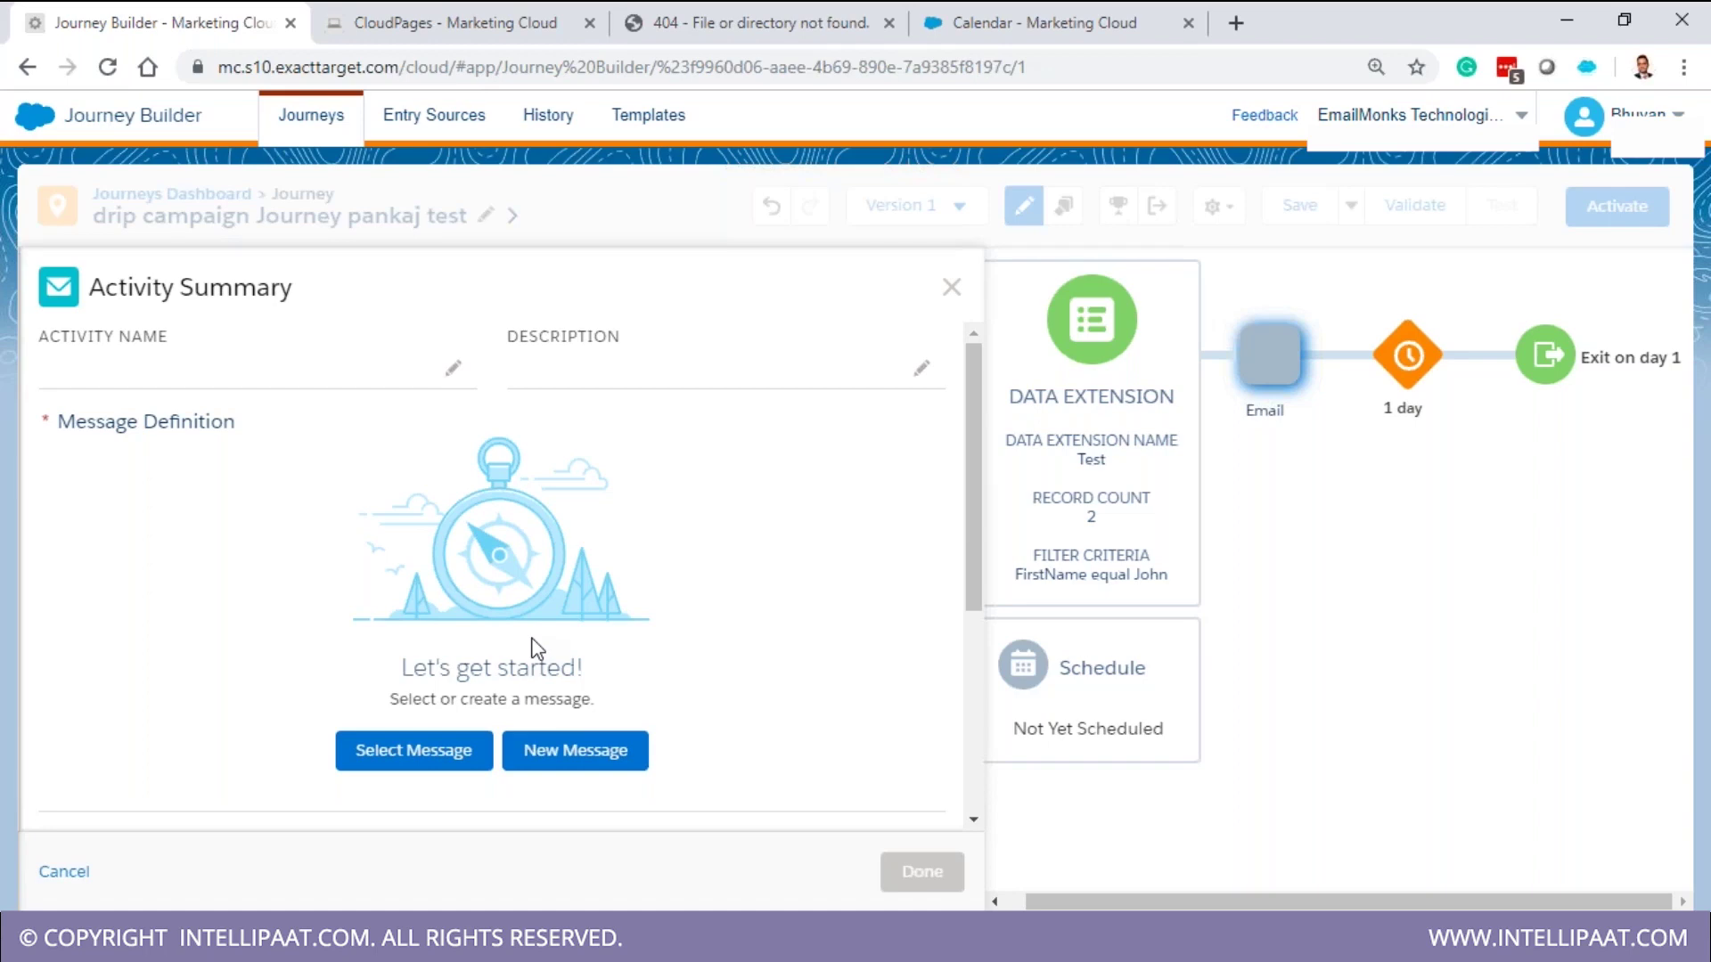
pyautogui.click(392, 750)
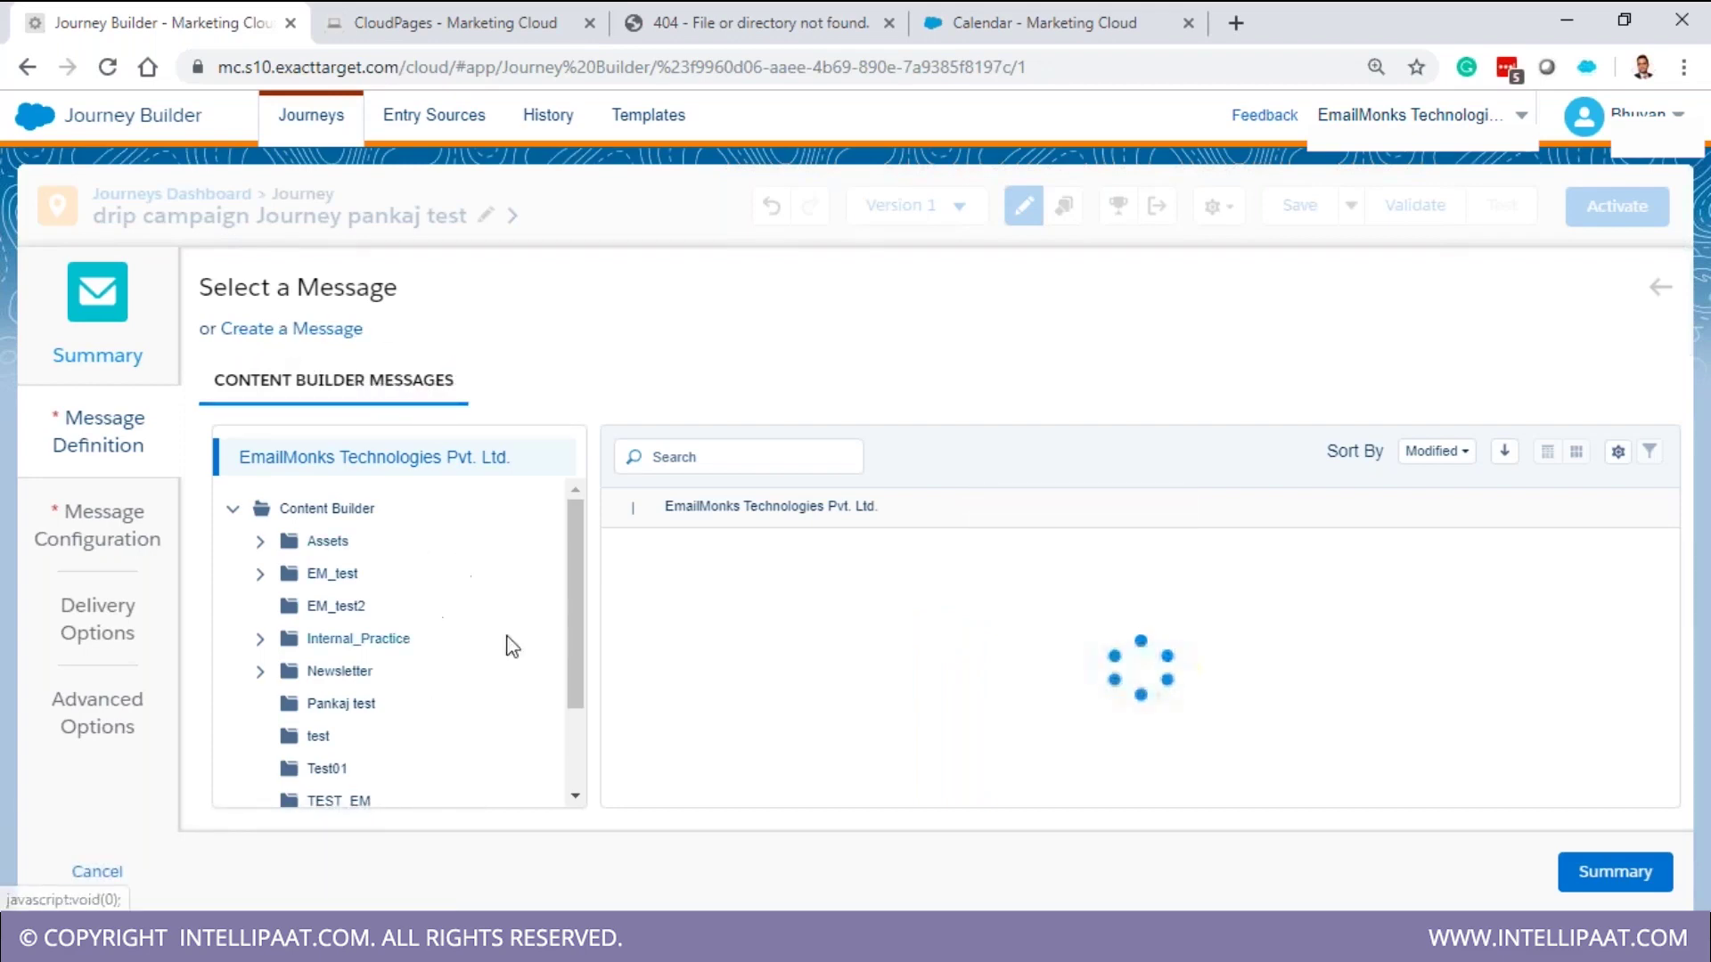
# Choose Email -1 from Internal_Practice > Harsh_Test > Telecome - Demo and edit its message configuration
pyautogui.click(365, 639)
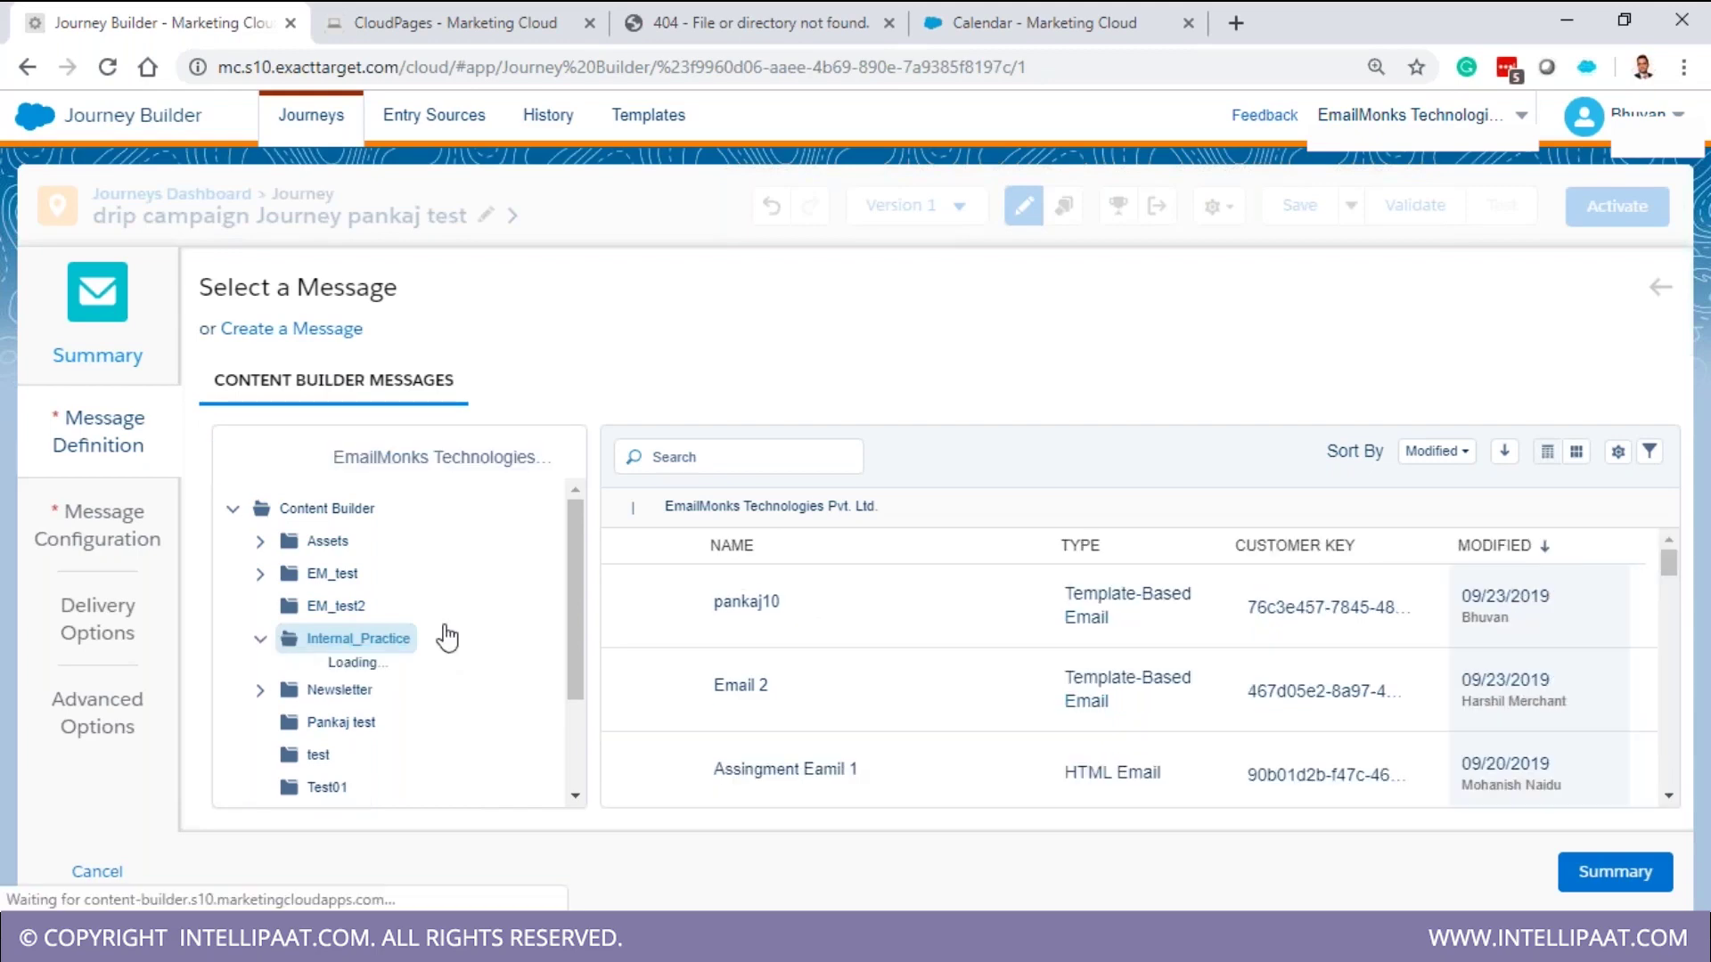
pyautogui.scroll(-2, 445, 637)
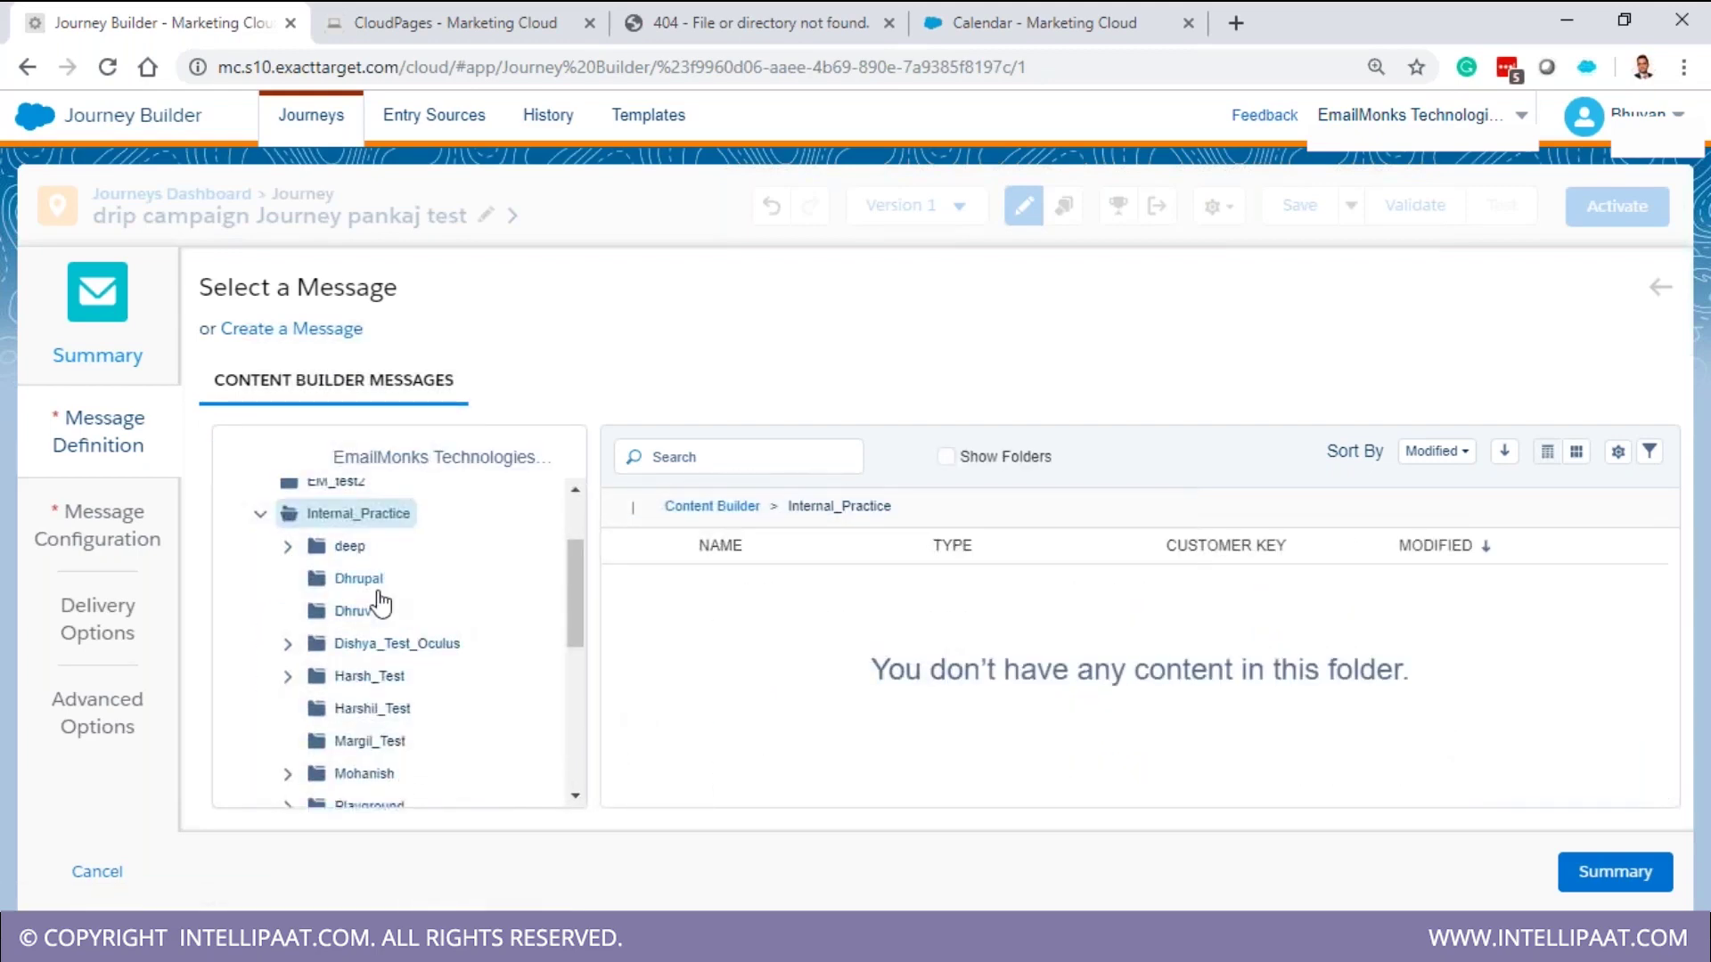
pyautogui.click(332, 676)
pyautogui.click(405, 742)
pyautogui.click(980, 688)
pyautogui.click(1614, 871)
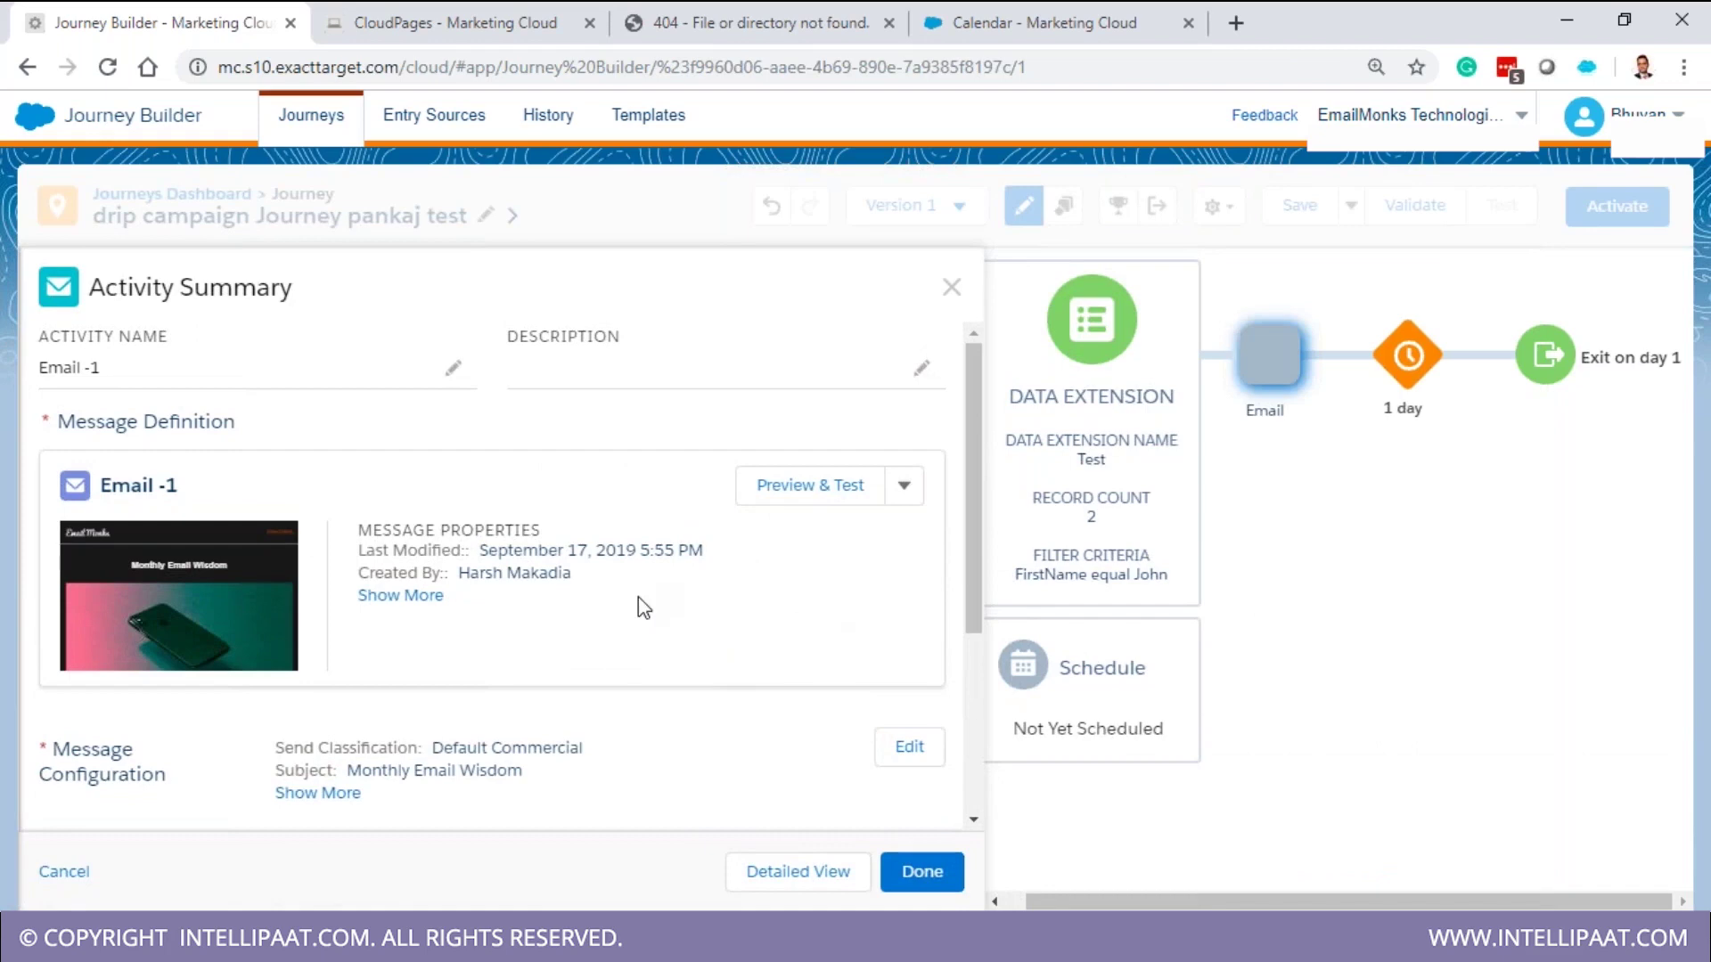
pyautogui.scroll(-3, 499, 643)
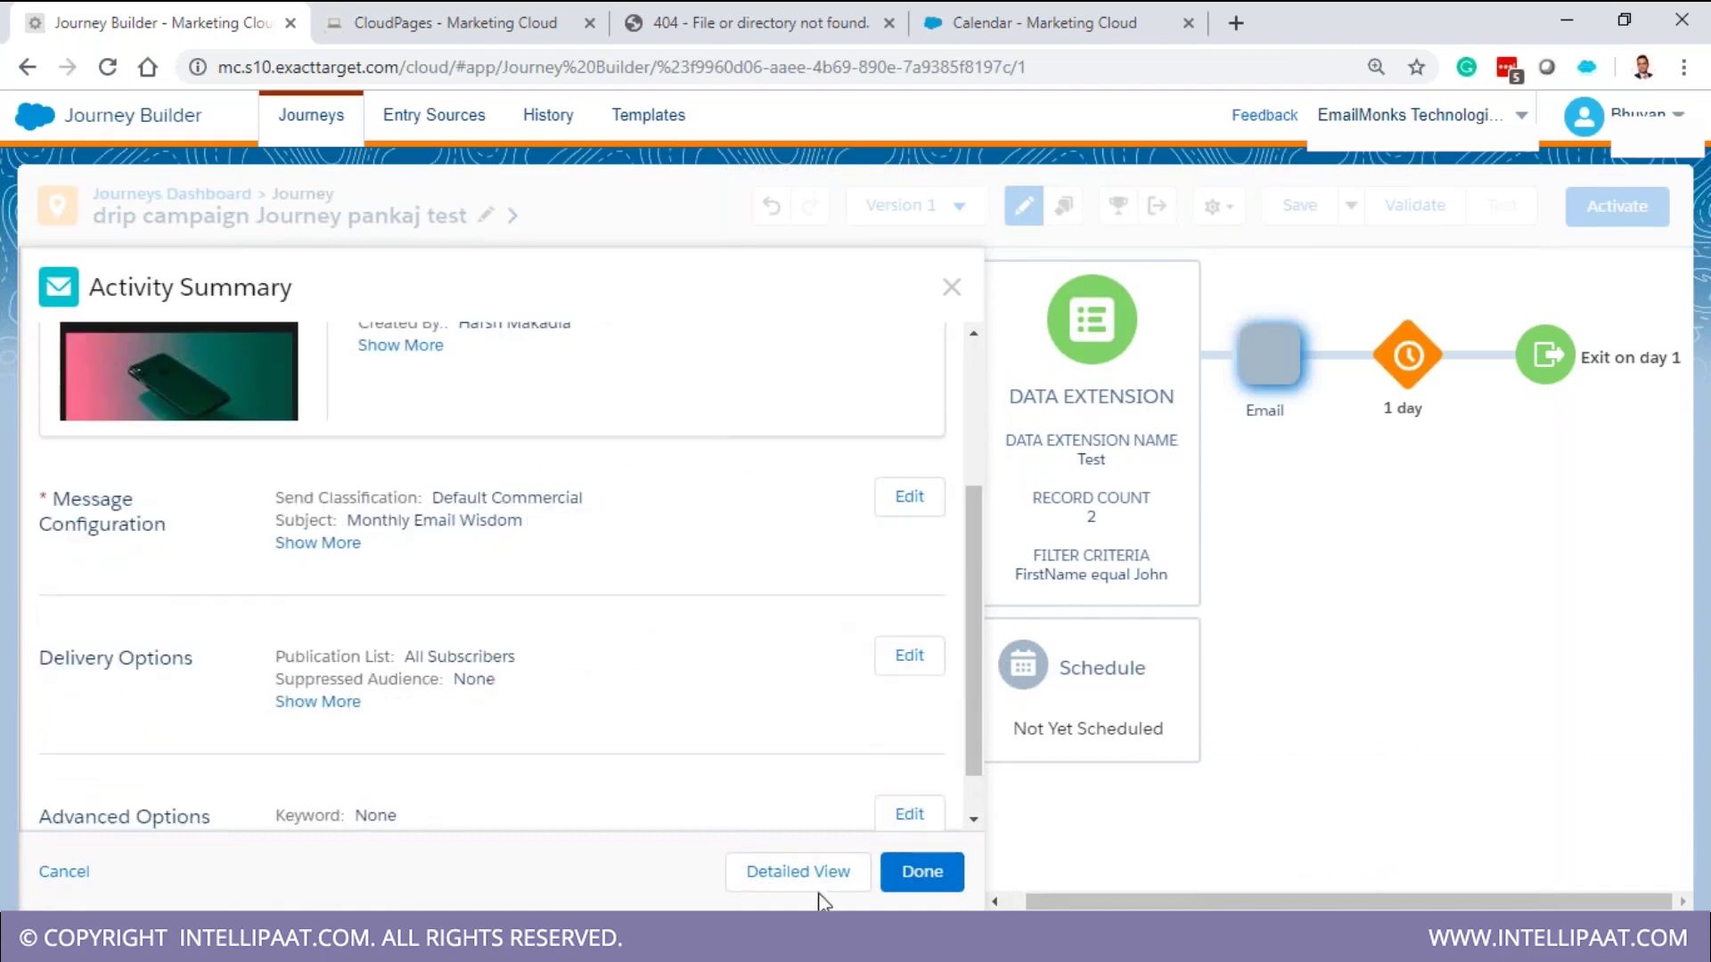
pyautogui.moveTo(55, 496); pyautogui.dragTo(152, 535)
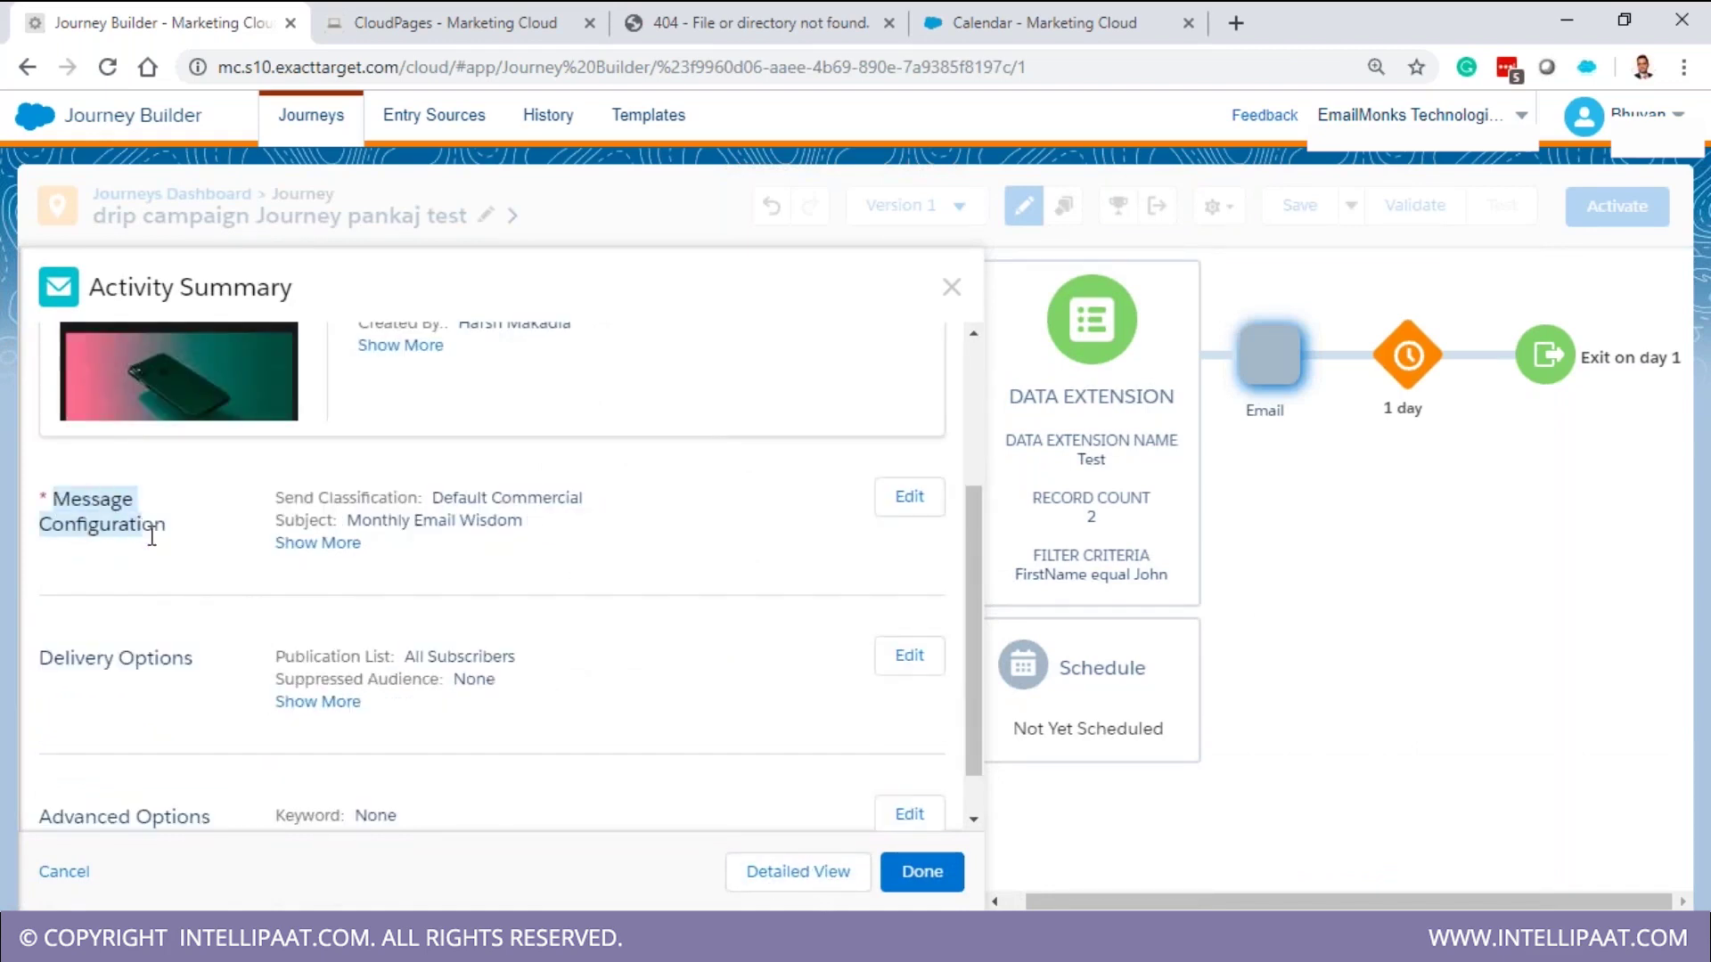
pyautogui.click(908, 497)
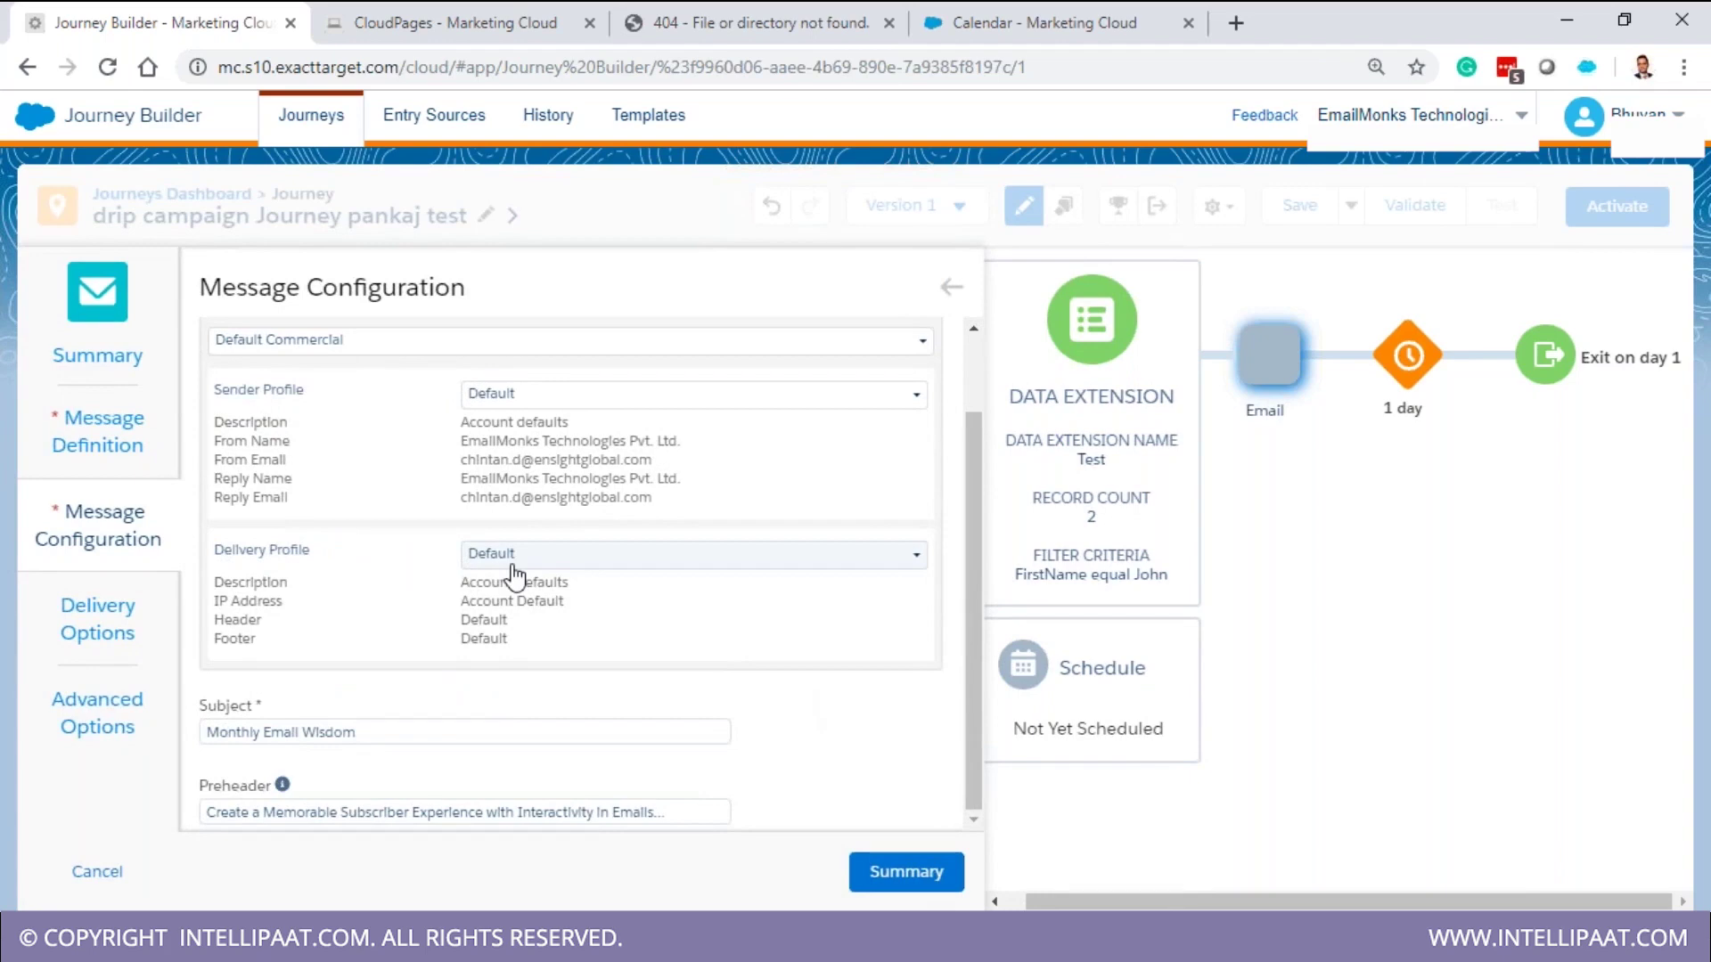
# Keep Default as both the sender profile and the delivery profile
pyautogui.click(704, 393)
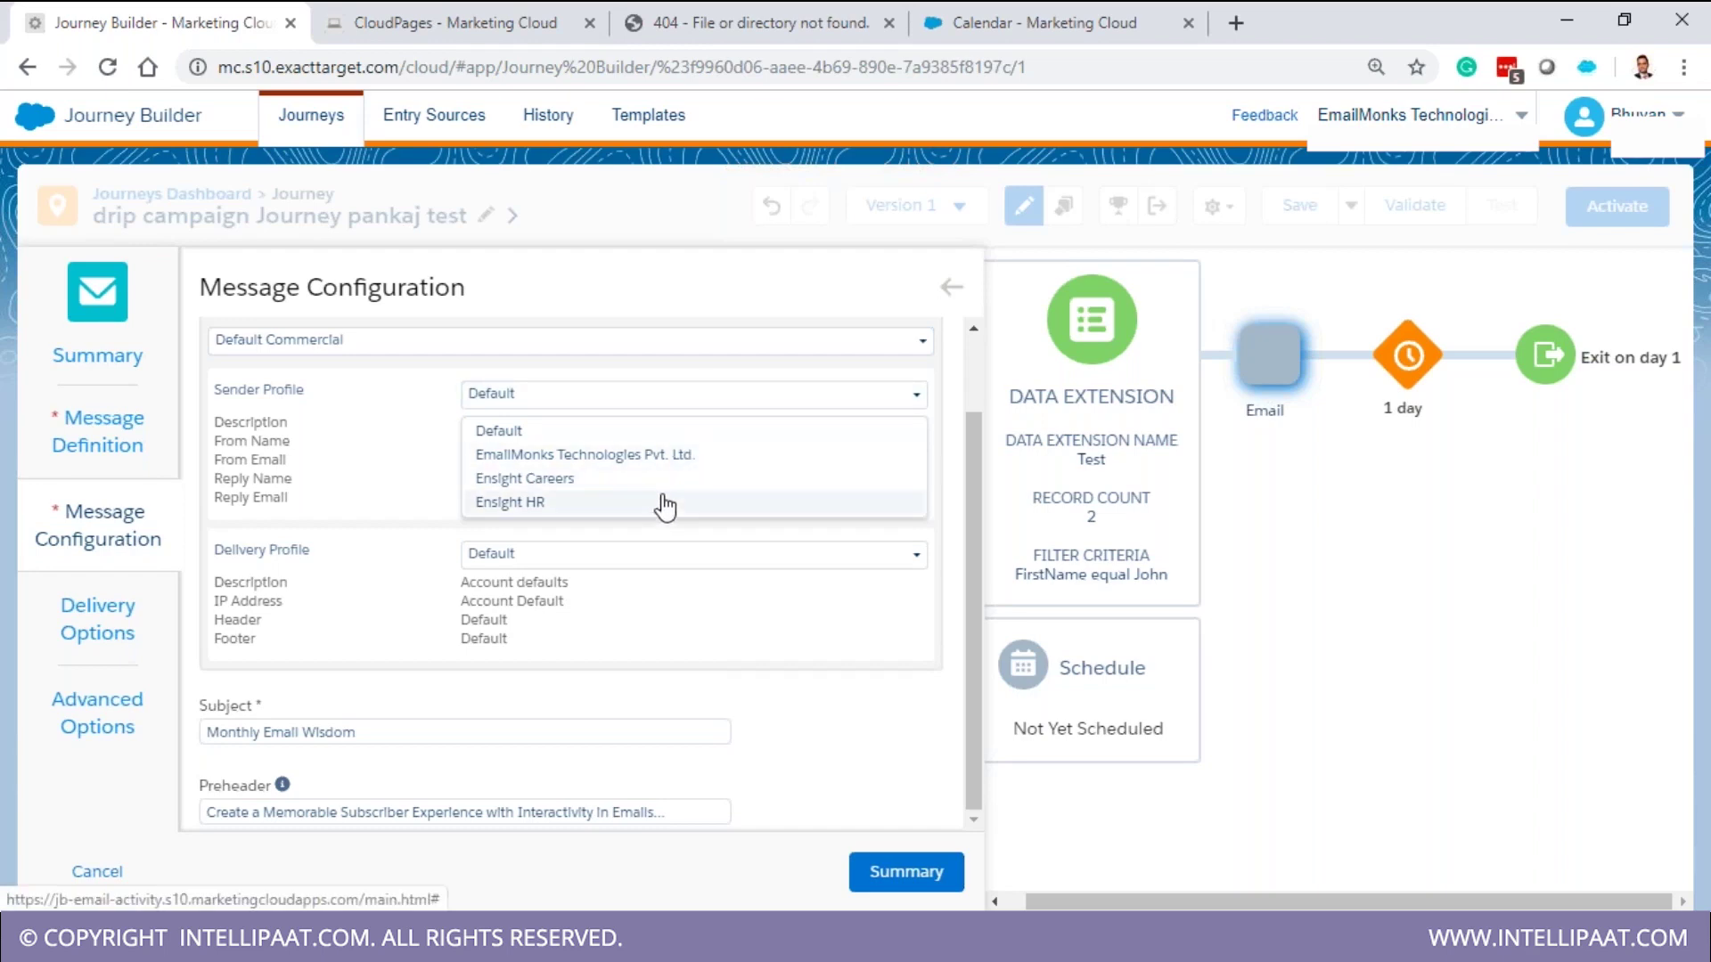
pyautogui.click(710, 383)
pyautogui.click(651, 565)
pyautogui.click(651, 589)
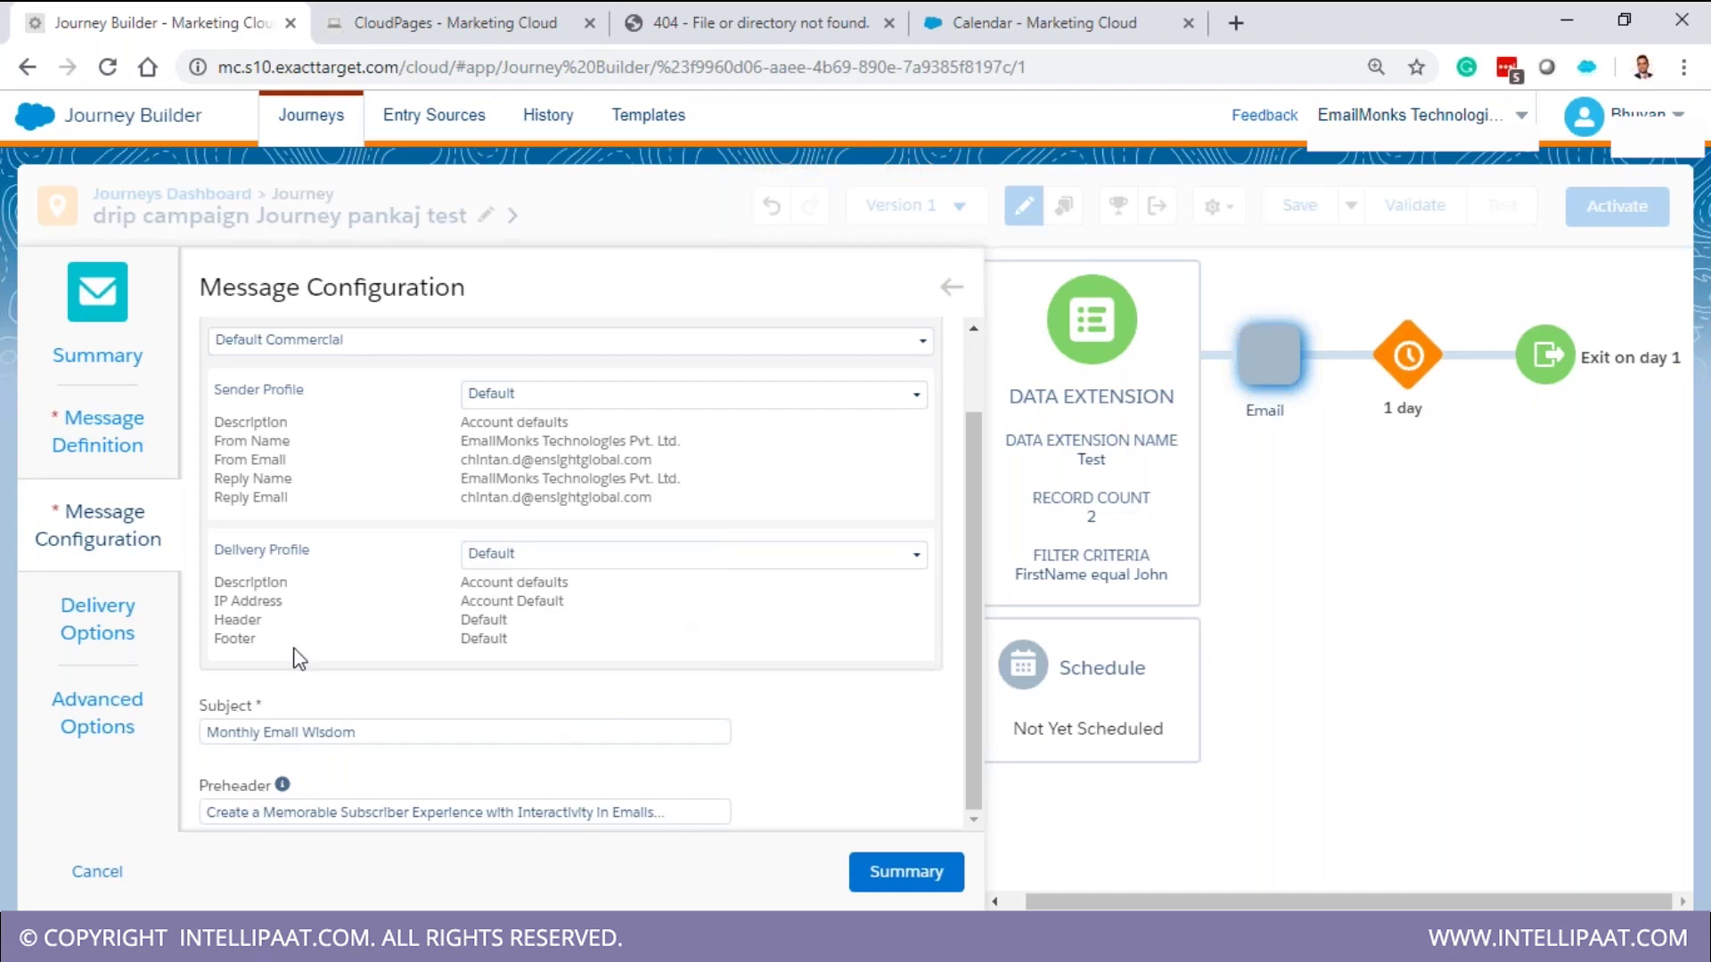
# Review the delivery options and keep the message priority at Medium in Advanced Options
pyautogui.click(56, 621)
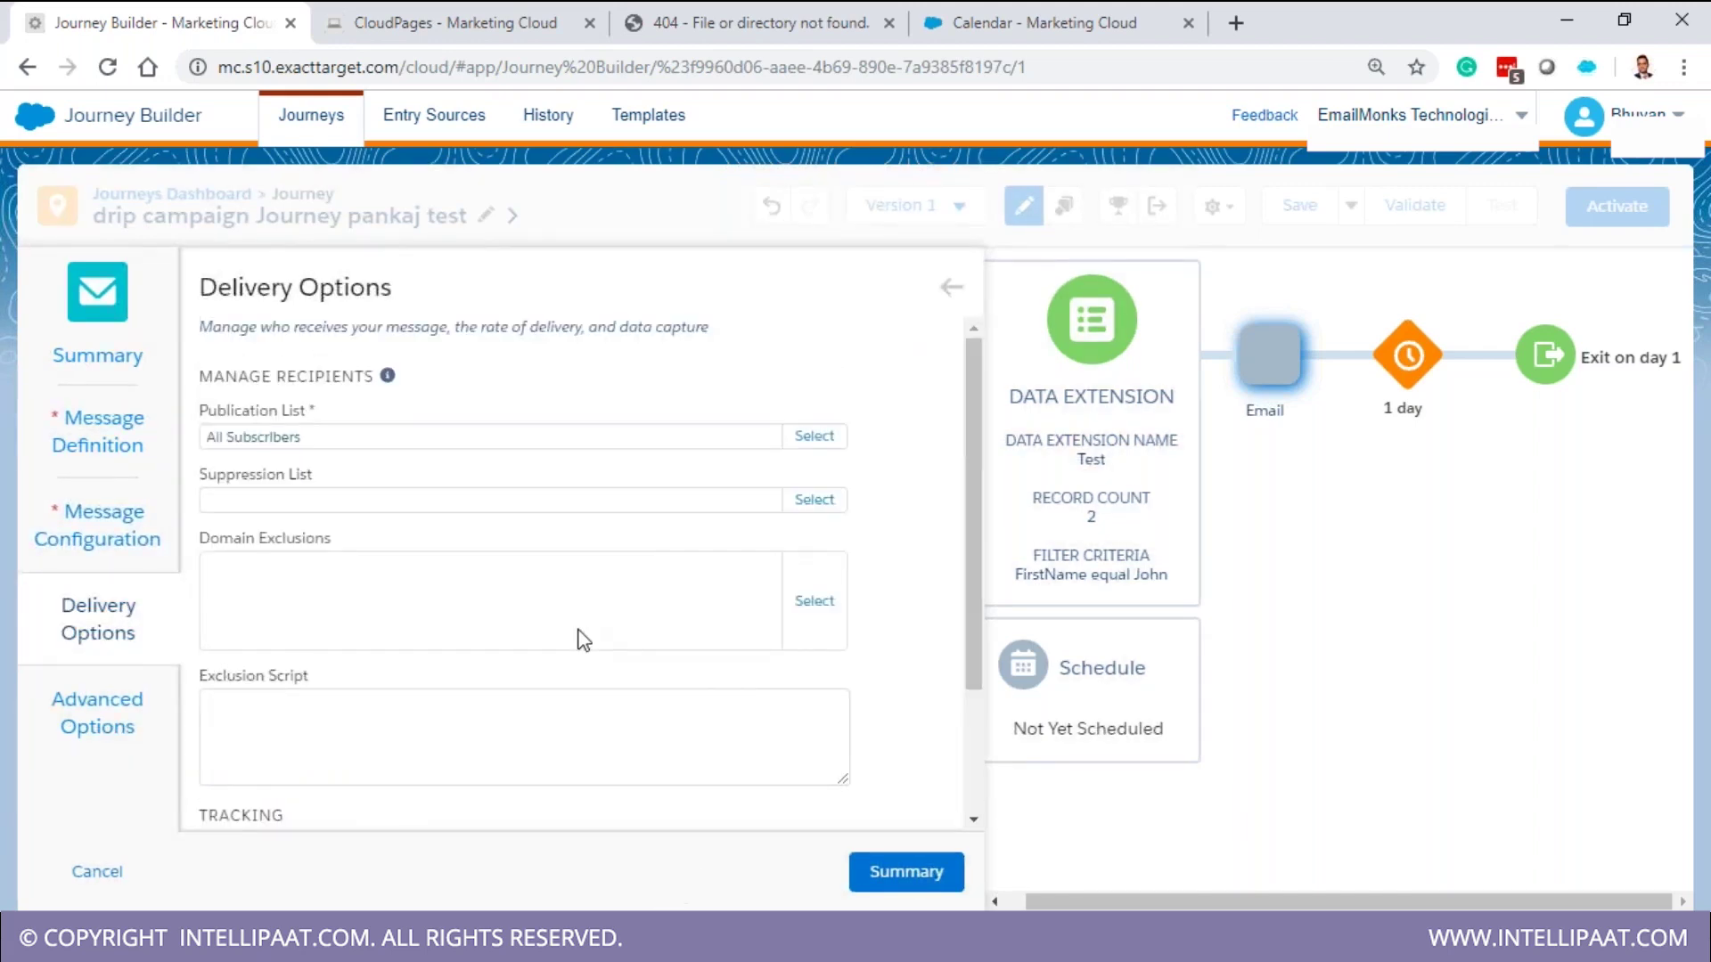
pyautogui.scroll(-3, 581, 639)
pyautogui.scroll(3, 581, 639)
pyautogui.click(125, 698)
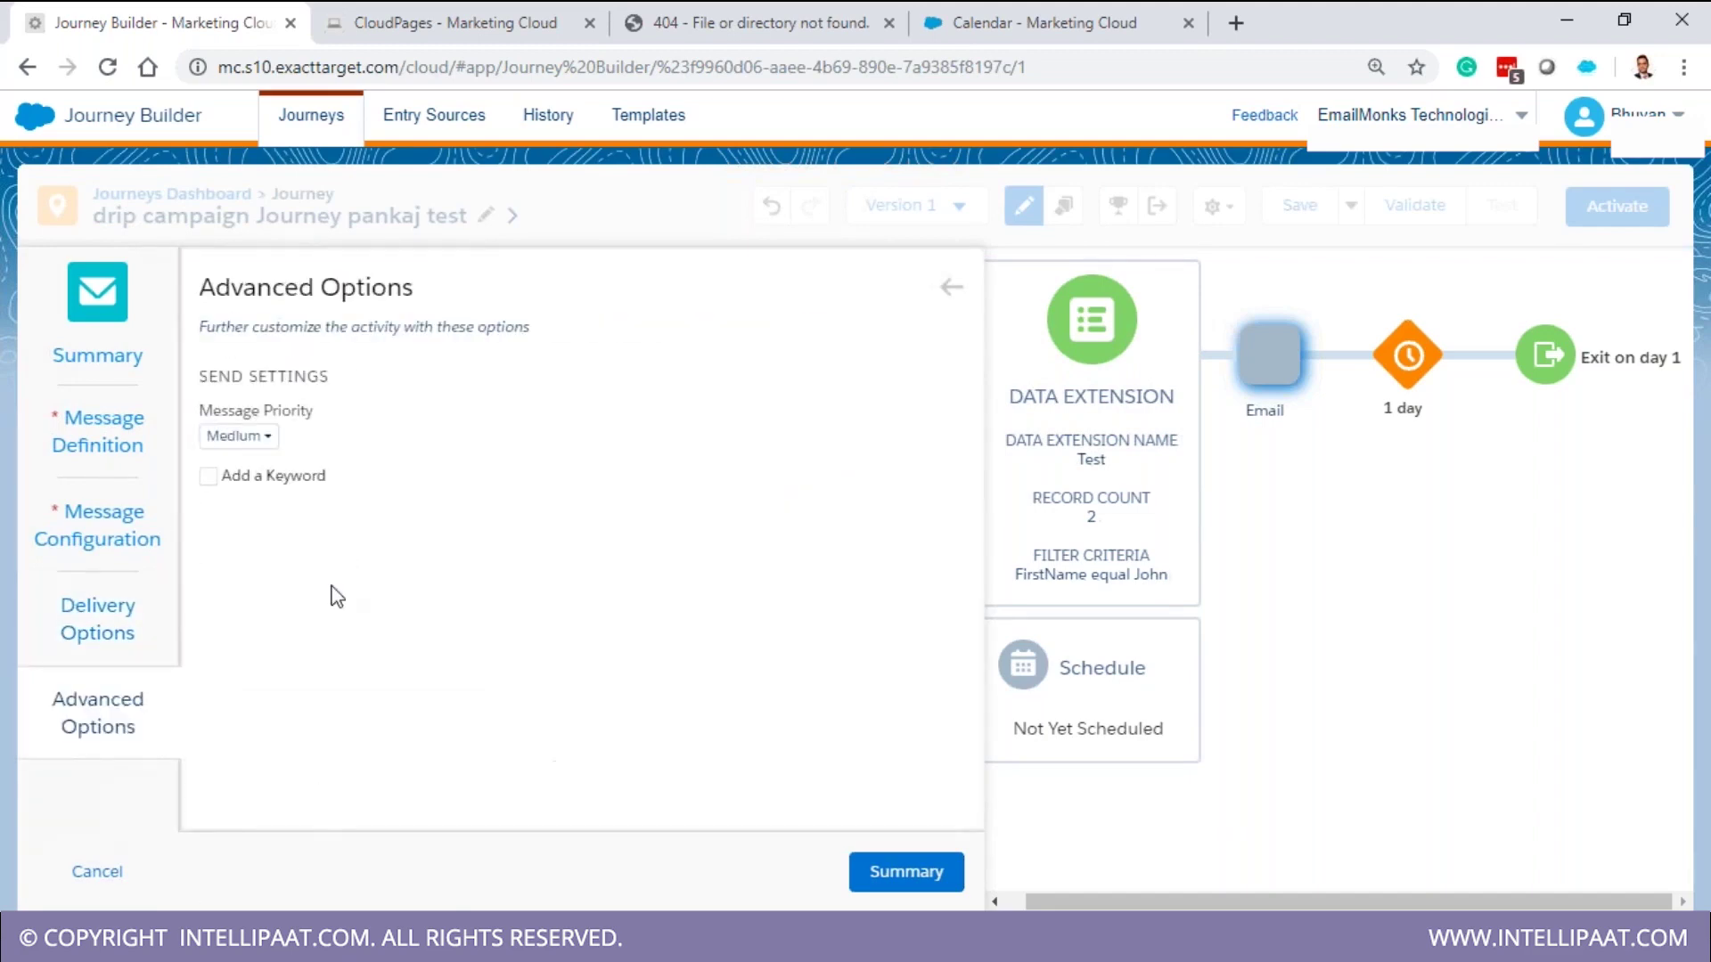
pyautogui.click(250, 439)
pyautogui.click(399, 460)
pyautogui.click(267, 441)
pyautogui.click(451, 573)
# Recheck the message, configuration, delivery and advanced sections, then return to the Activity Summary
pyautogui.click(107, 450)
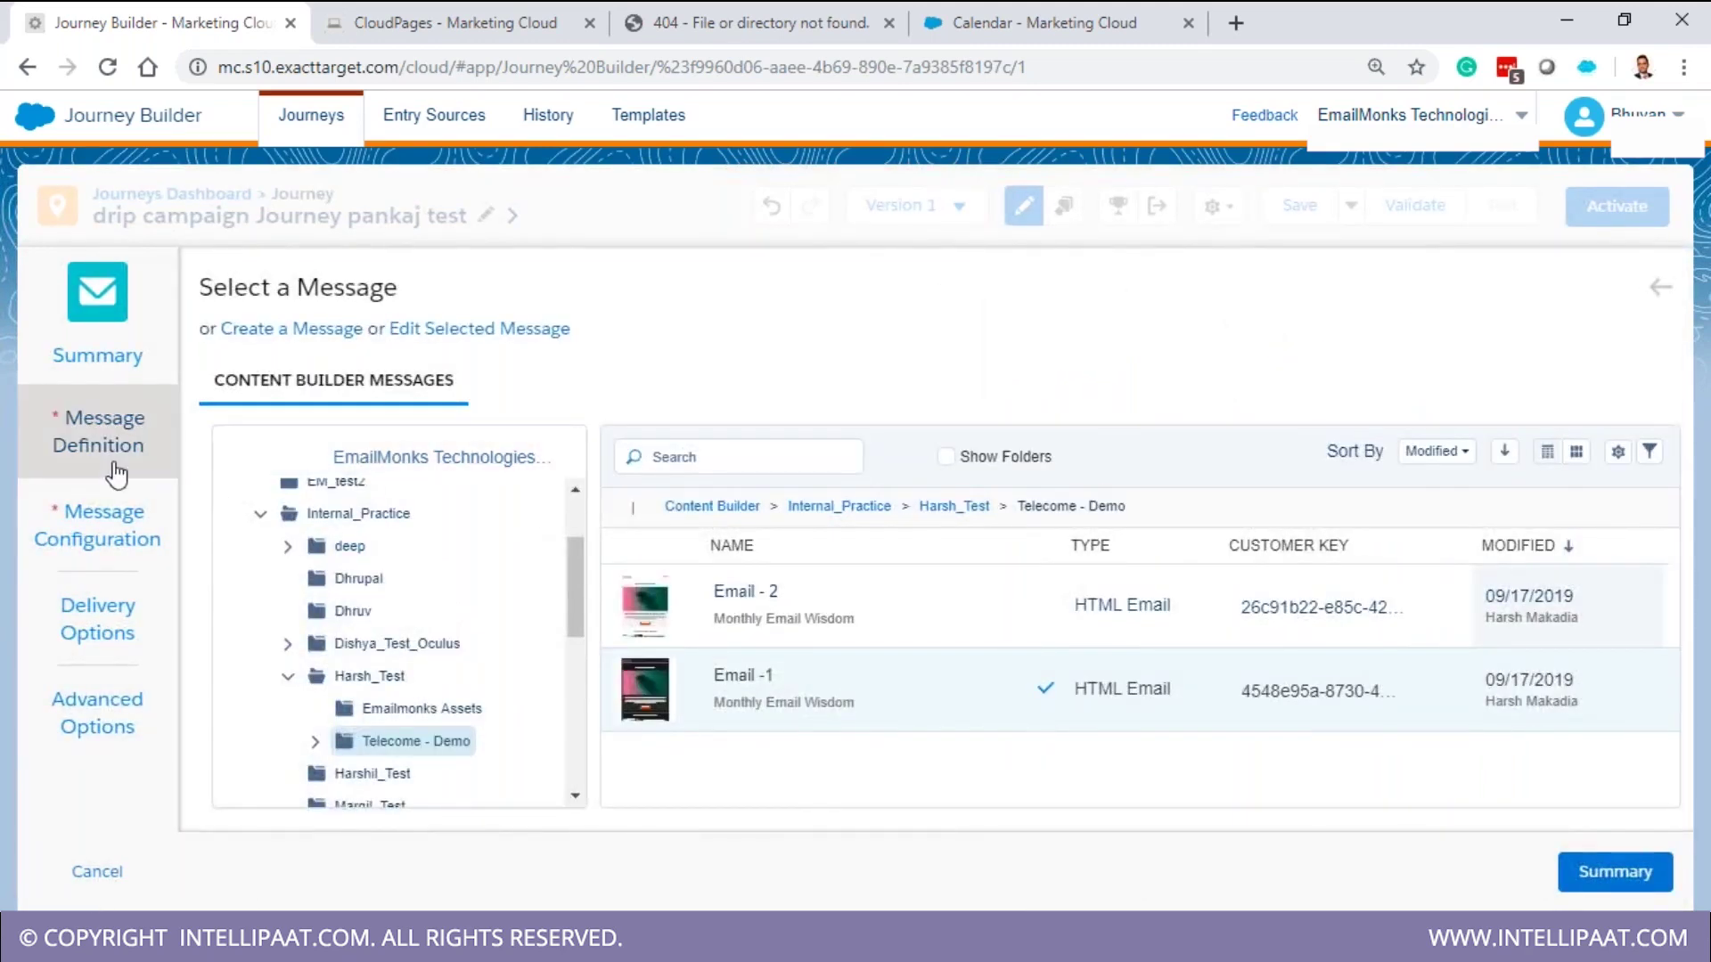
pyautogui.click(141, 538)
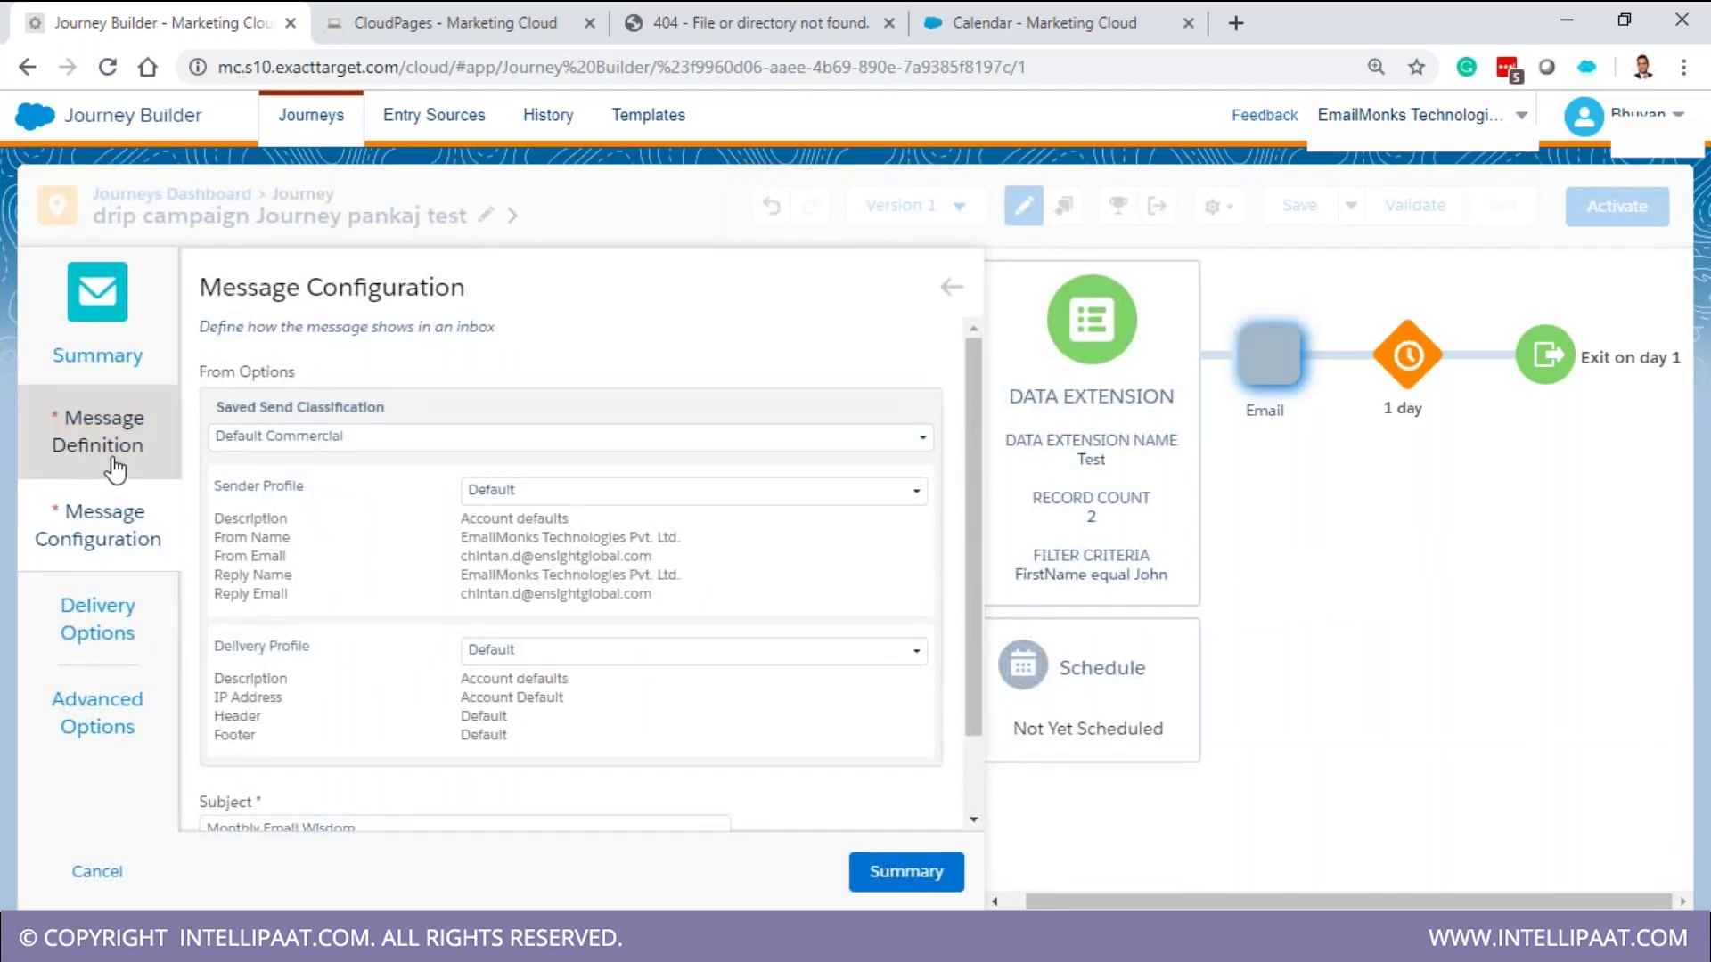
pyautogui.click(123, 635)
pyautogui.click(105, 722)
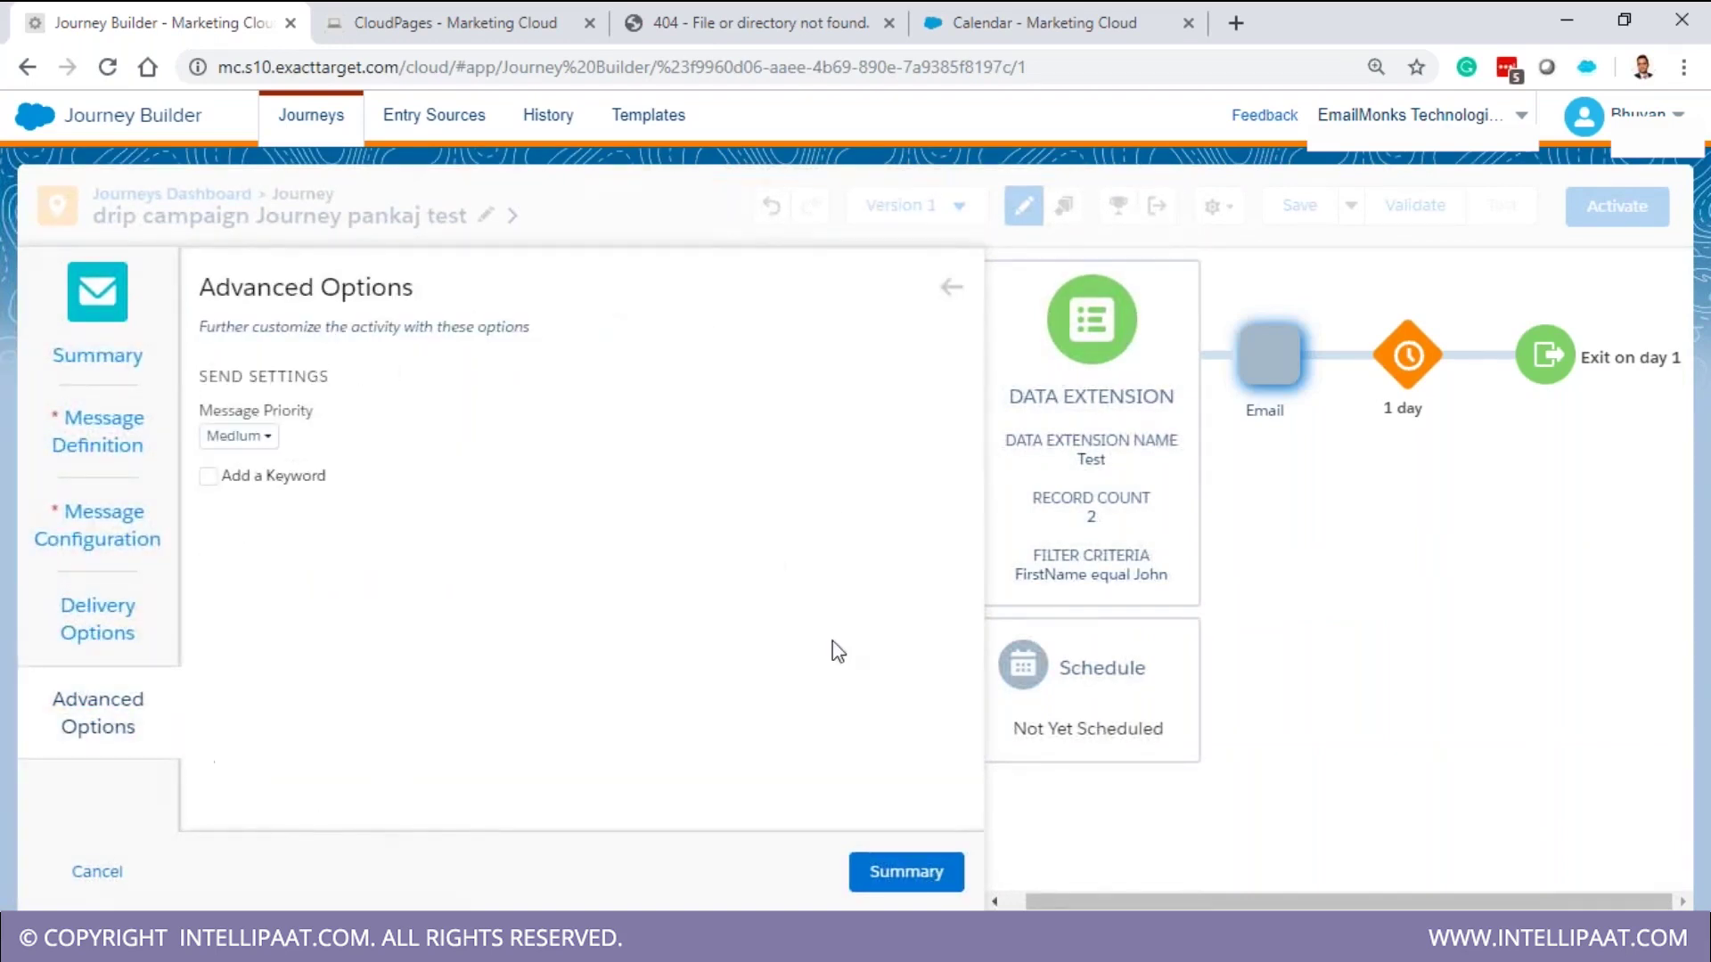
pyautogui.click(891, 876)
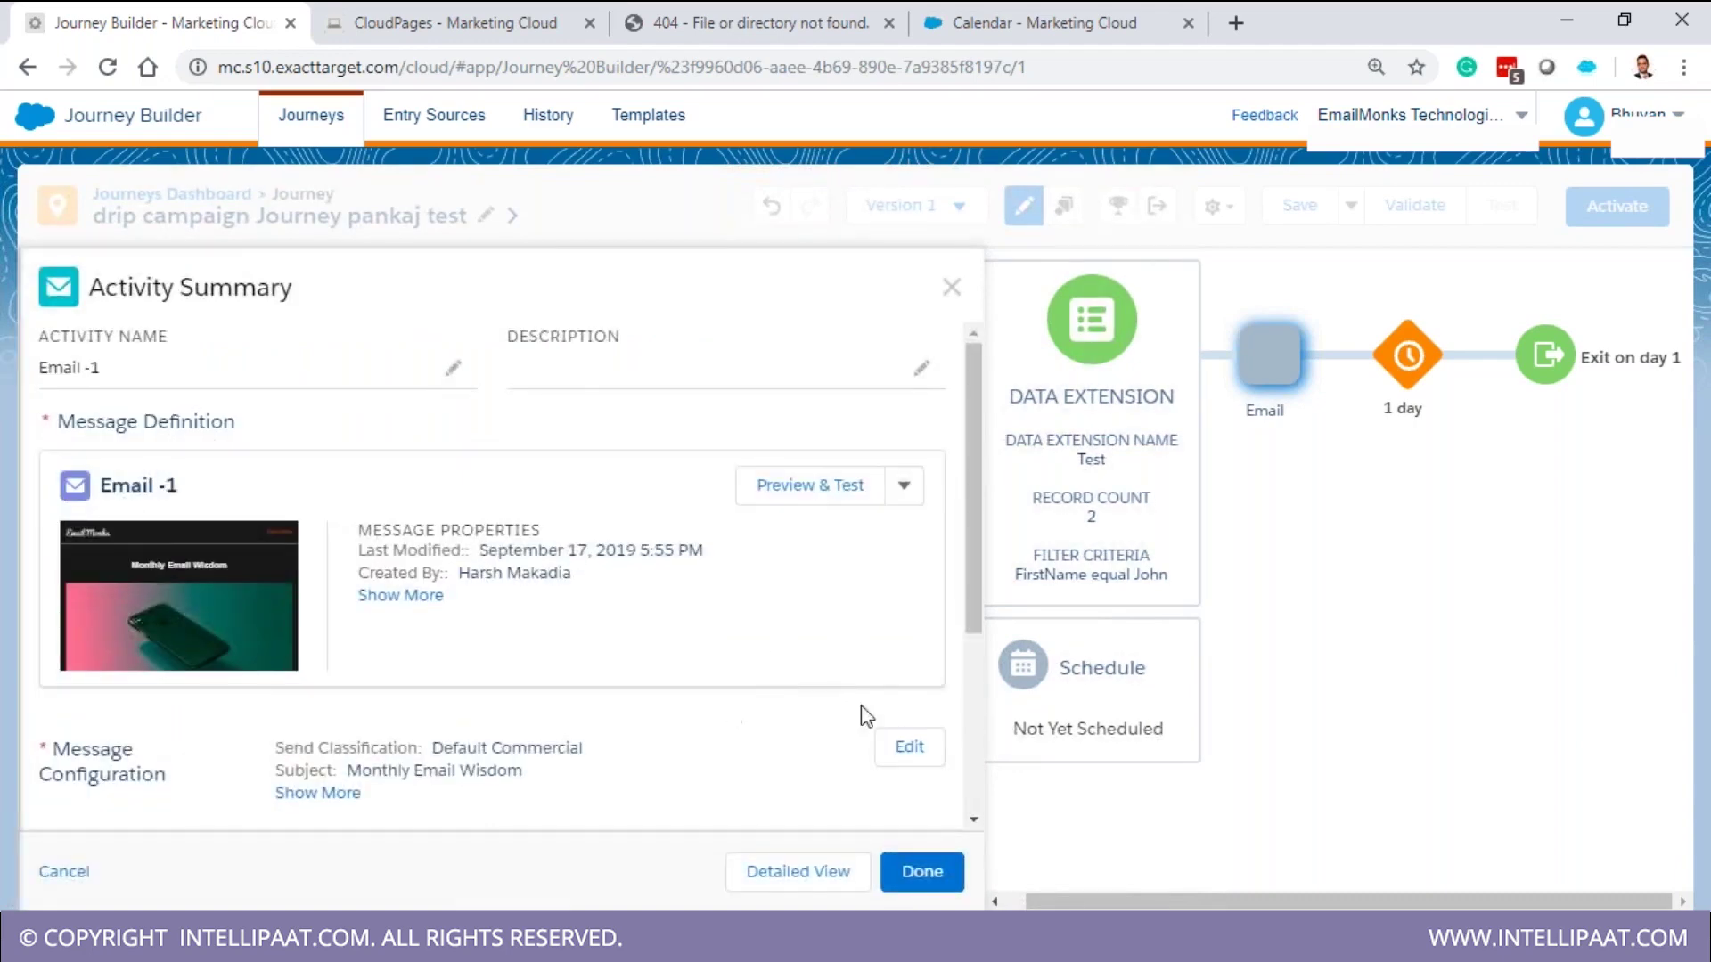
# Save the Email -1 activity from its summary, returning to the canvas with the 1-day wait
pyautogui.scroll(-3, 775, 597)
pyautogui.scroll(-1, 775, 599)
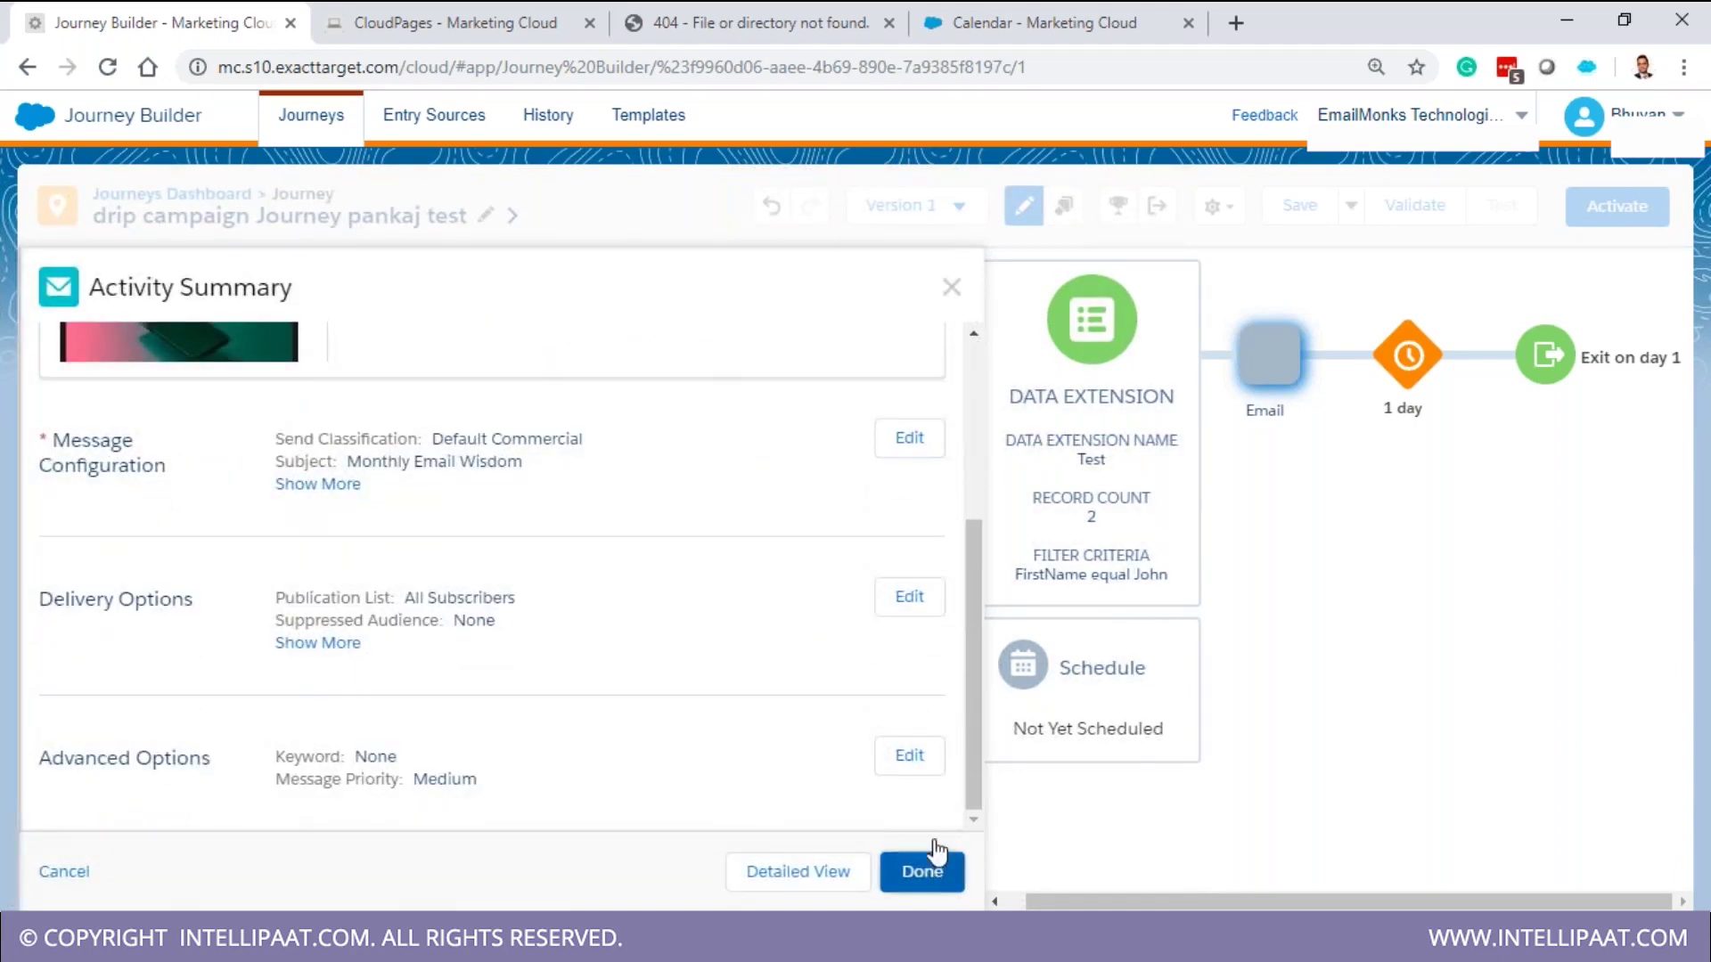
pyautogui.click(936, 856)
pyautogui.moveTo(742, 387)
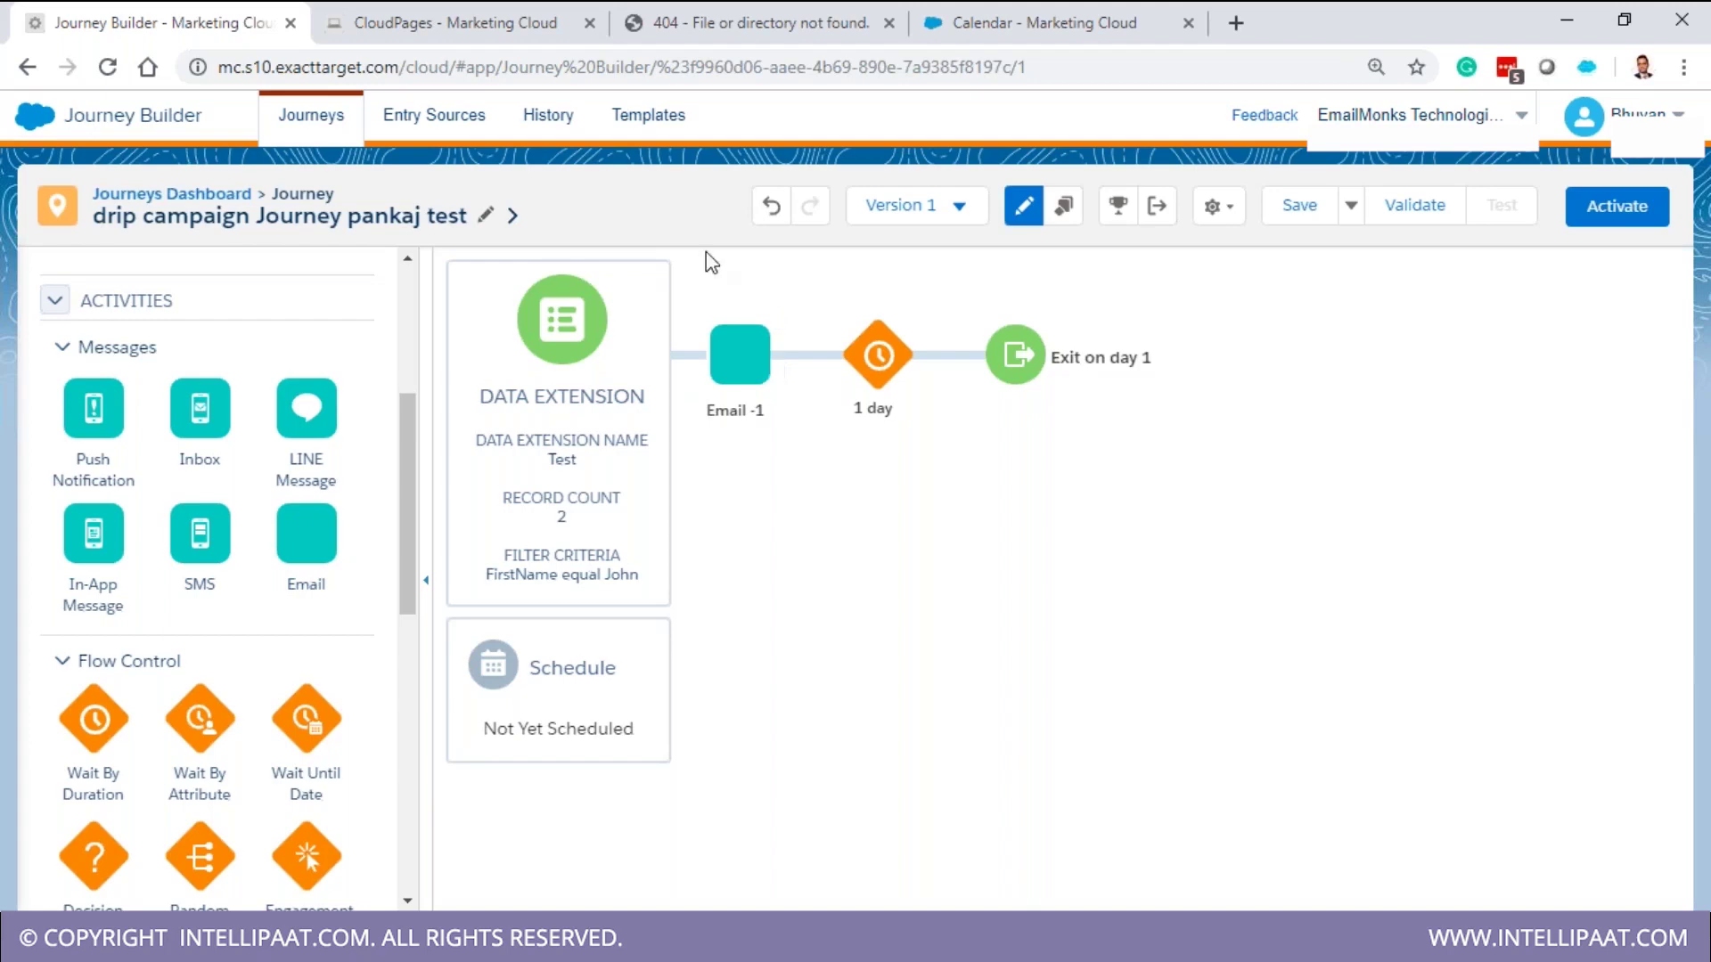
# Select the published landing page's URL, close it and the Calendar tab, and return to Journey Builder
pyautogui.click(757, 23)
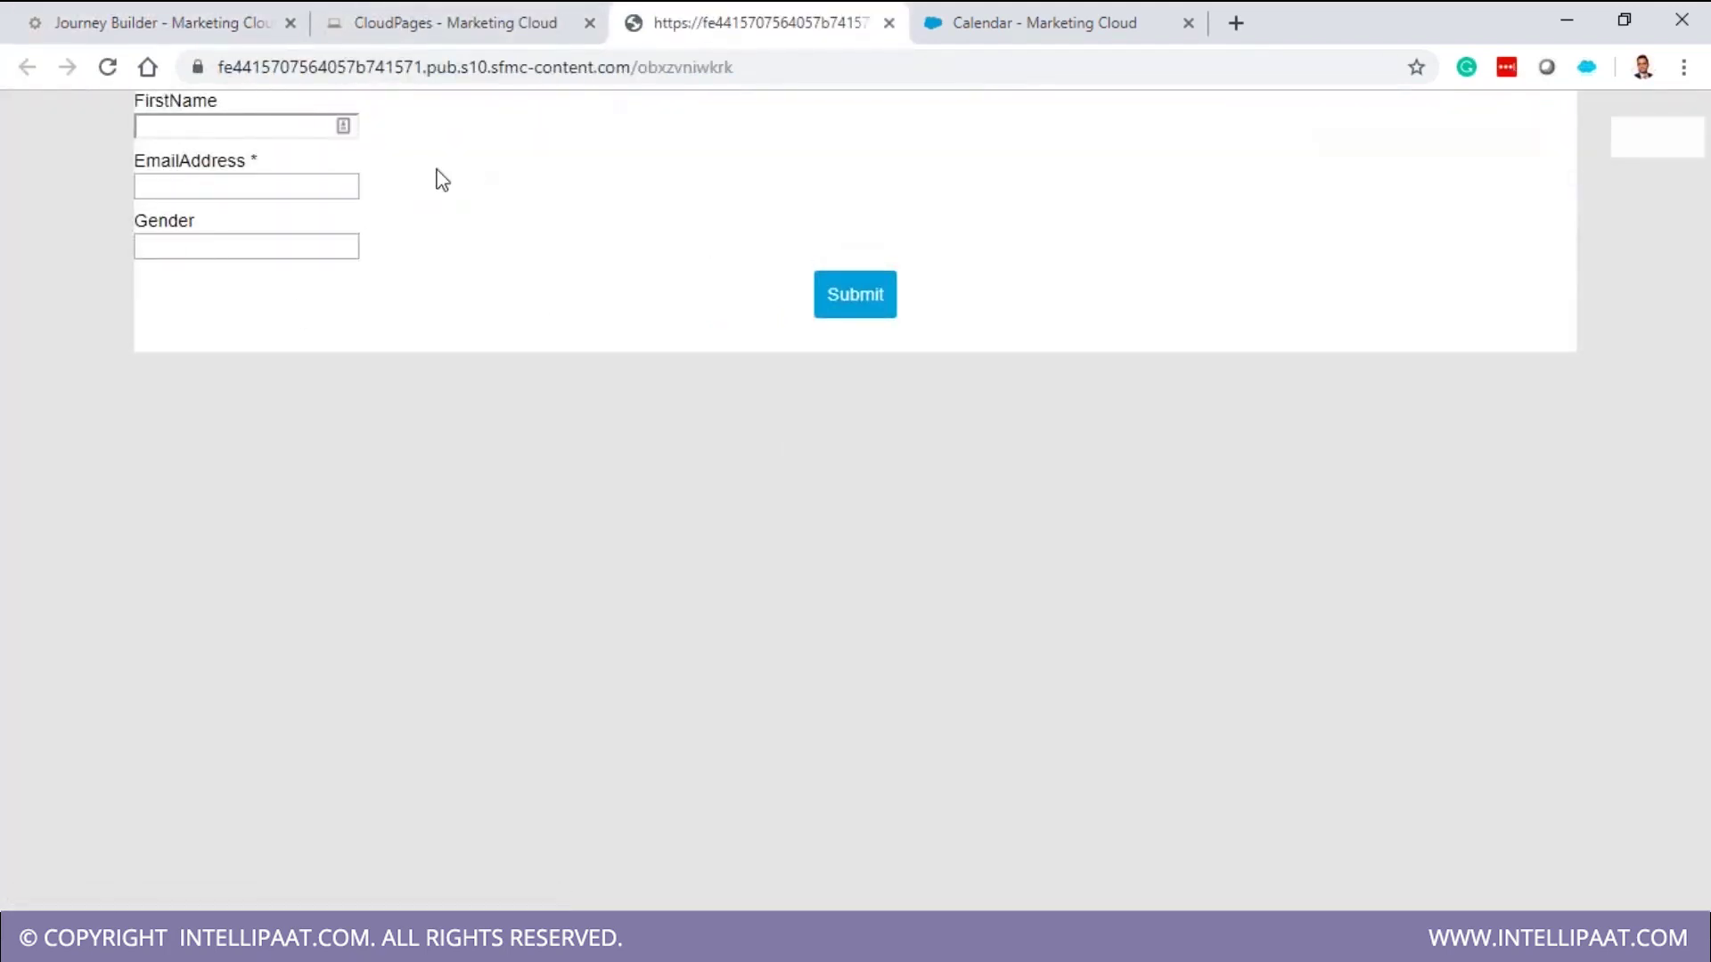
pyautogui.click(443, 68)
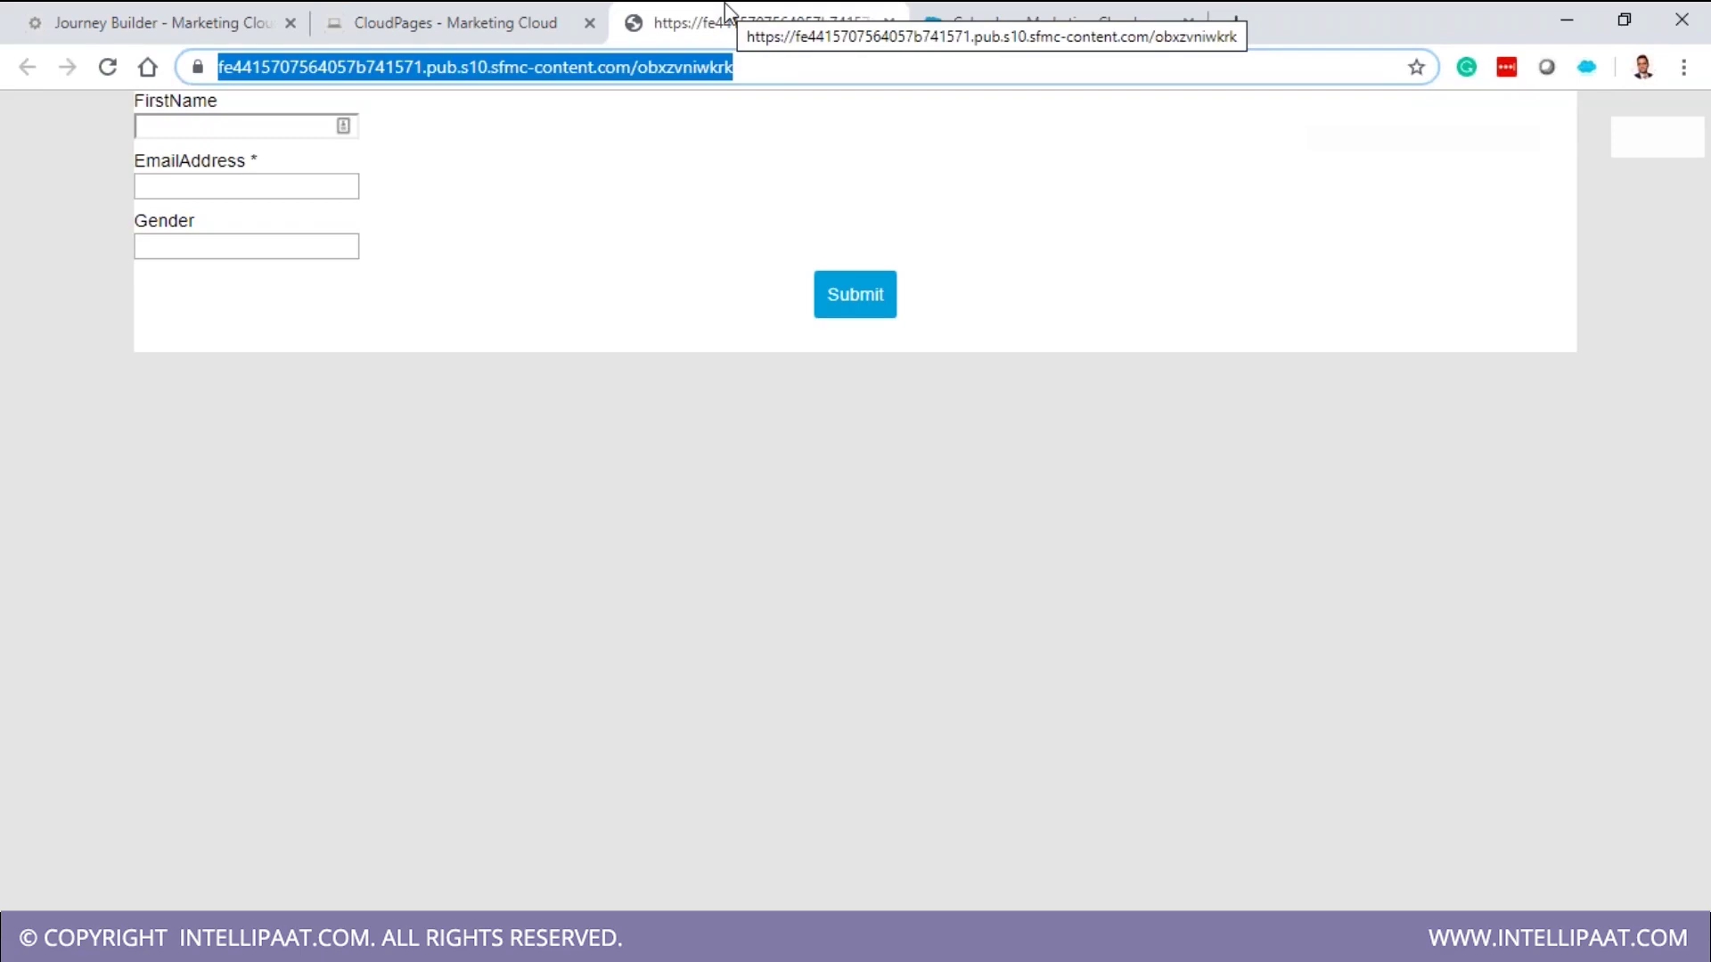
pyautogui.click(888, 22)
pyautogui.click(888, 22)
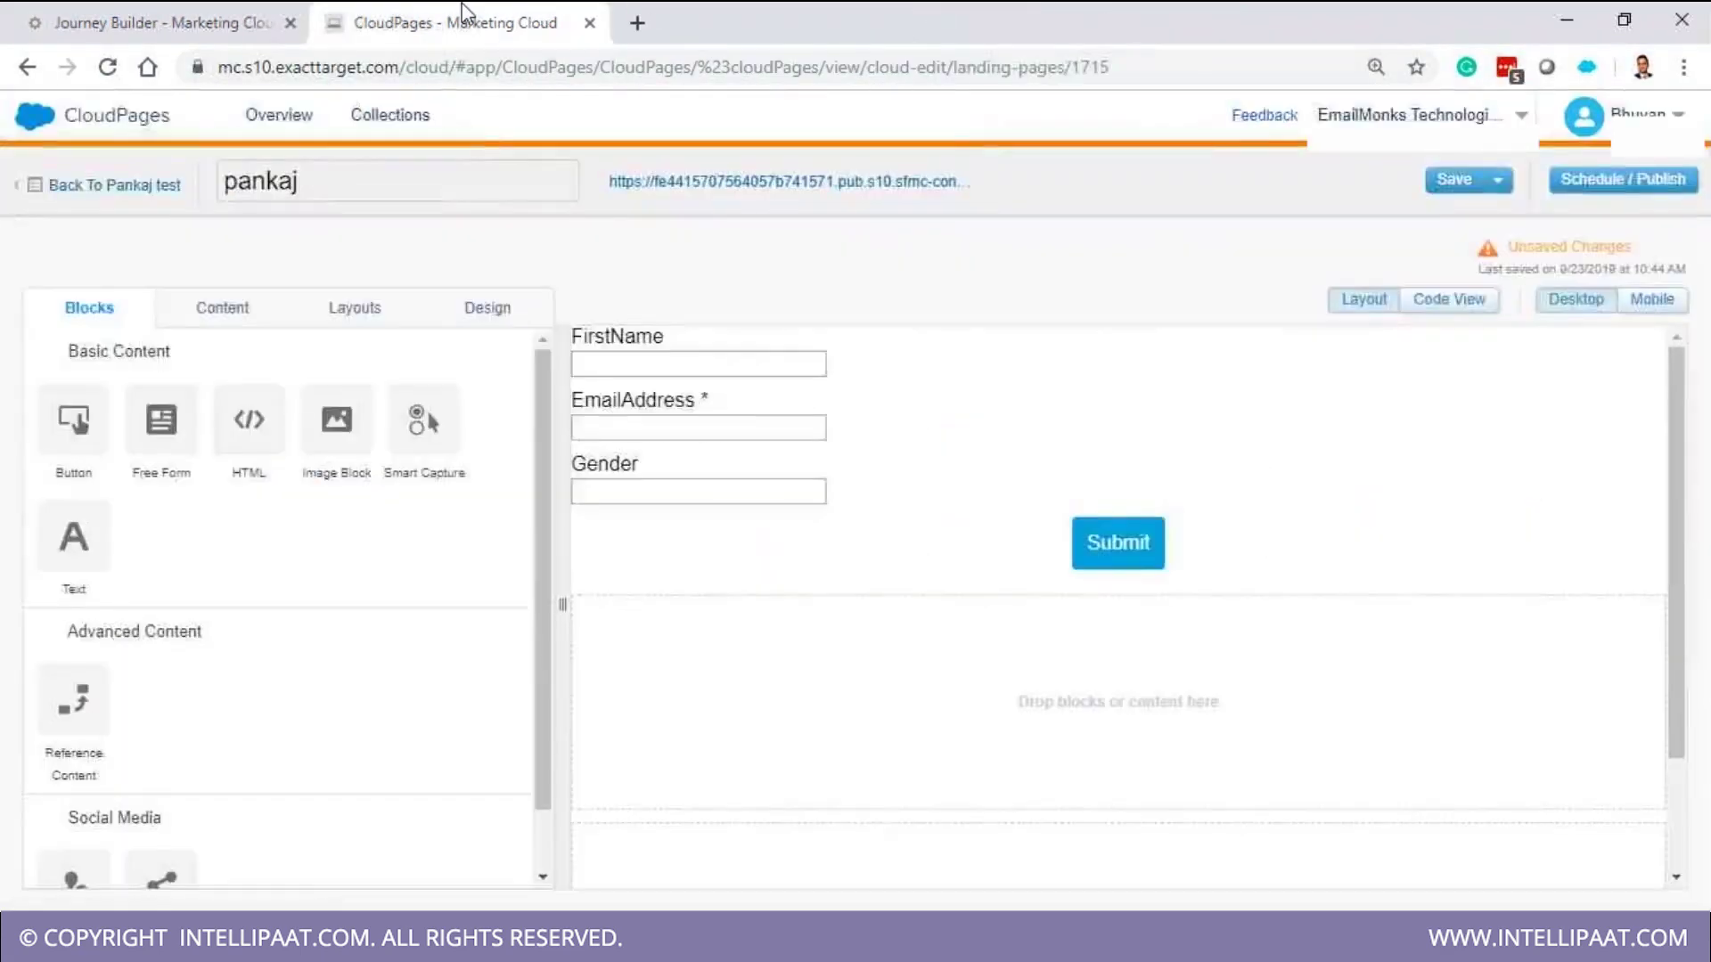
pyautogui.click(124, 19)
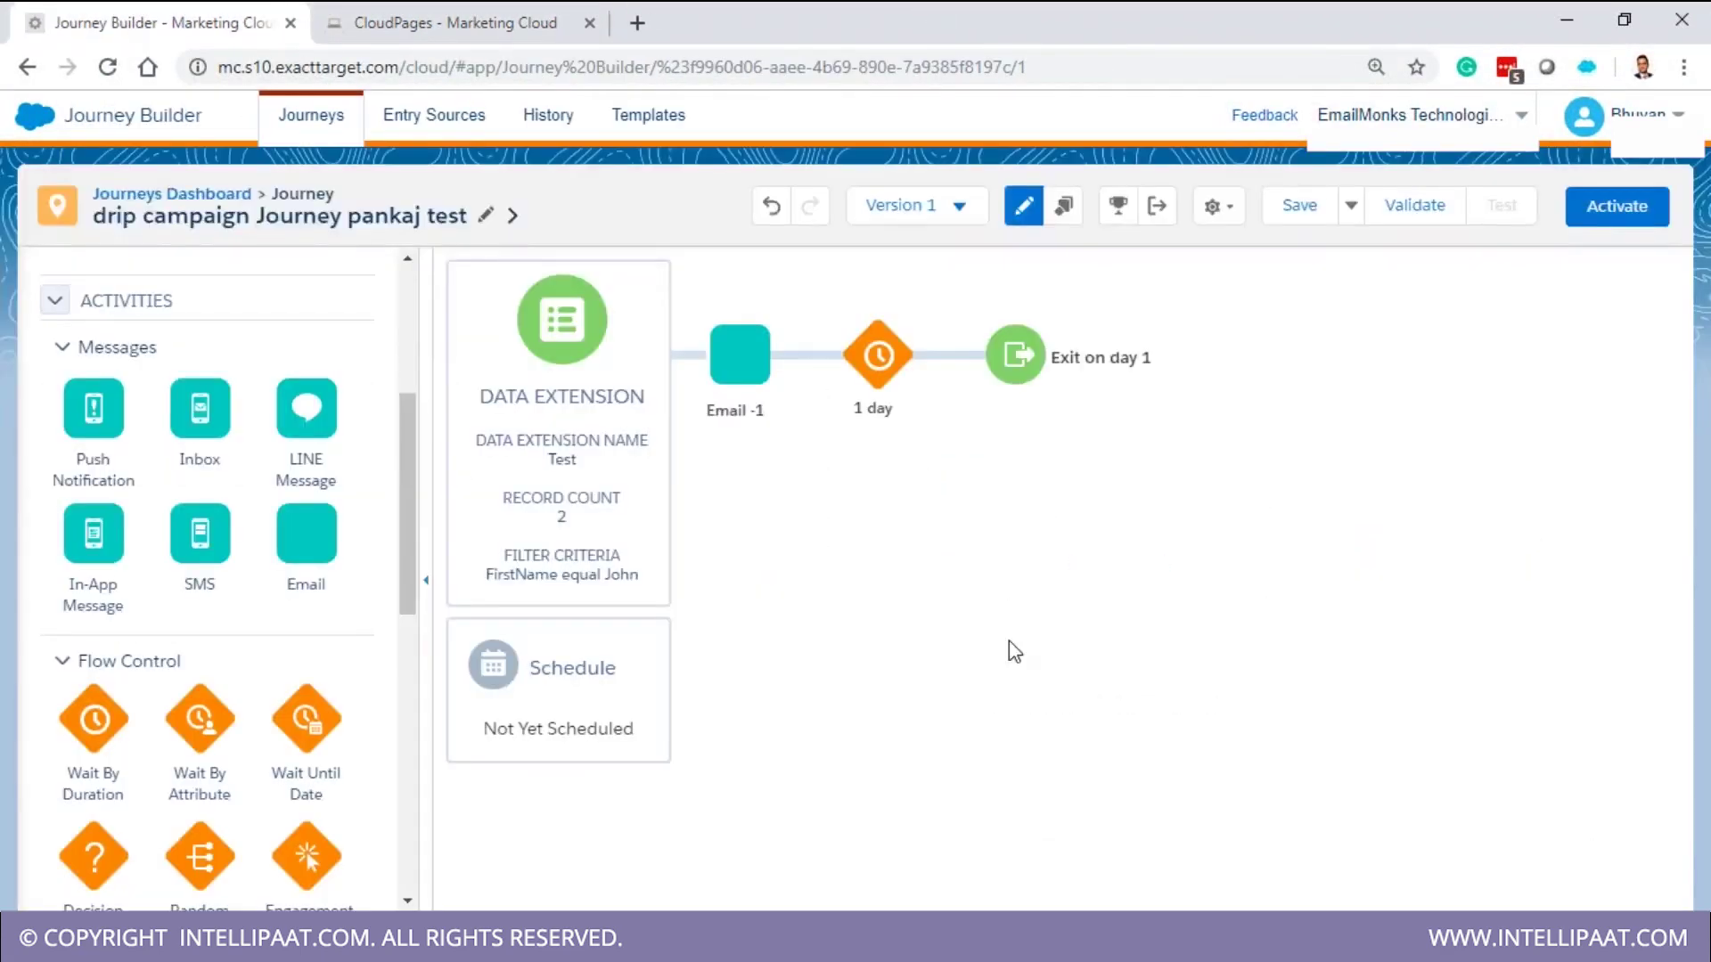
# Review and close the Email -1 activity summary, then select the Email -1 label for renaming
pyautogui.click(757, 373)
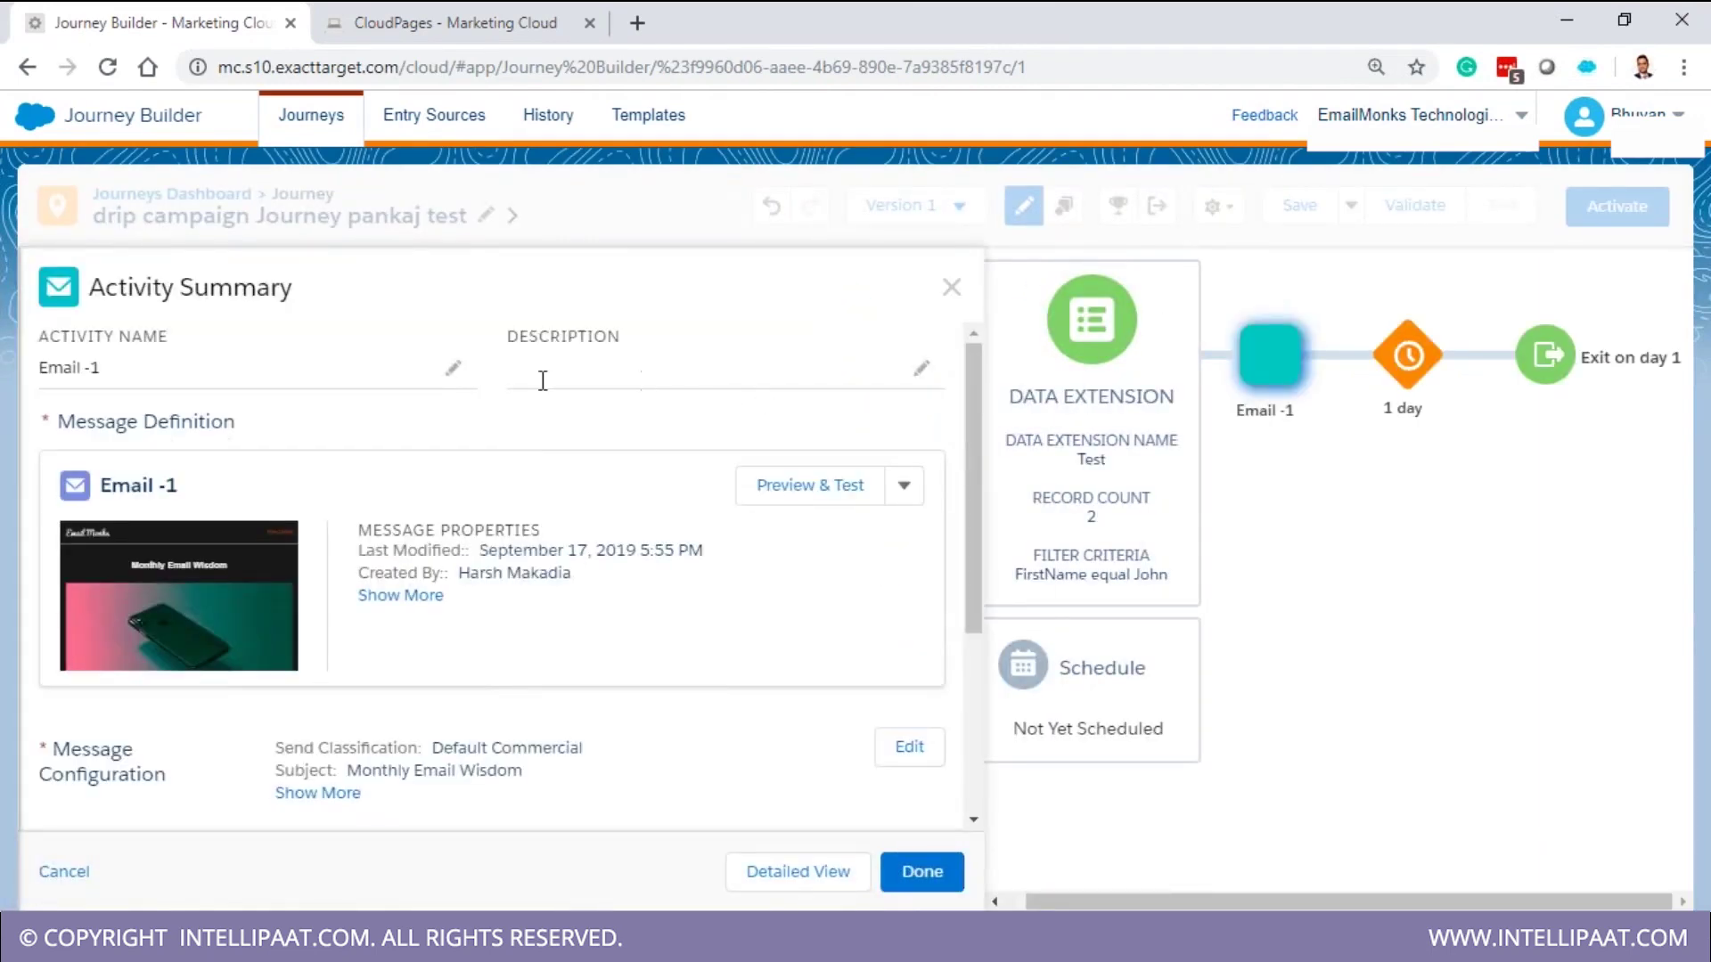
pyautogui.scroll(-4, 939, 592)
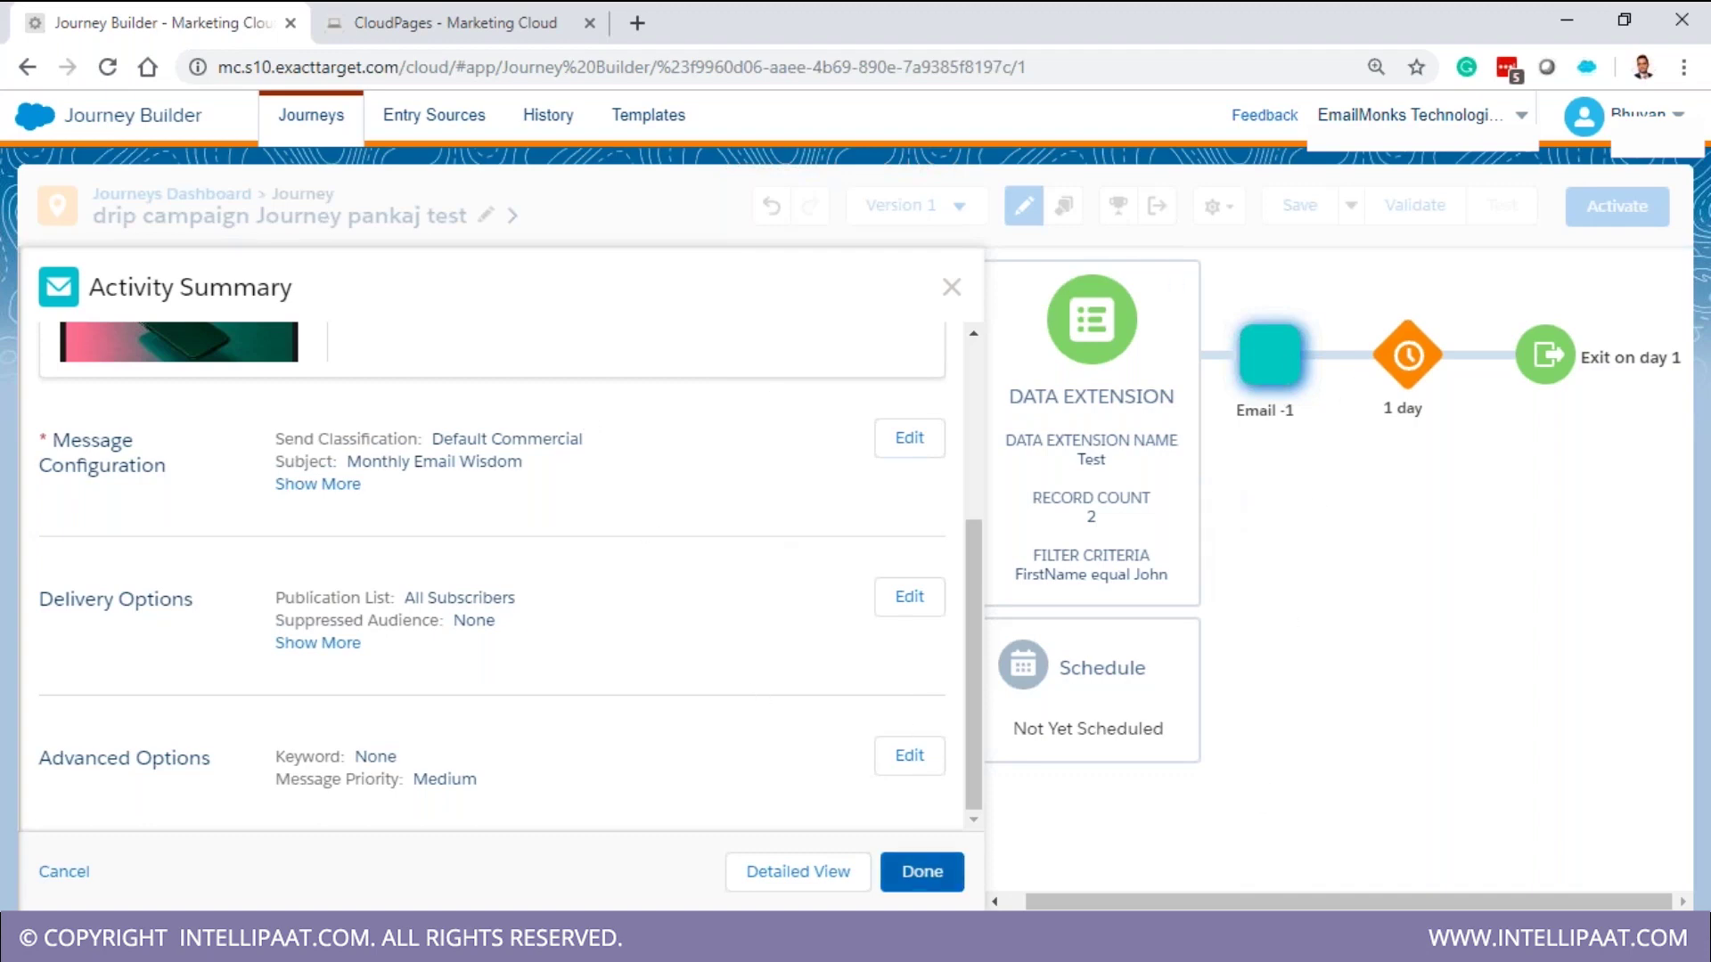
pyautogui.click(922, 871)
pyautogui.click(760, 426)
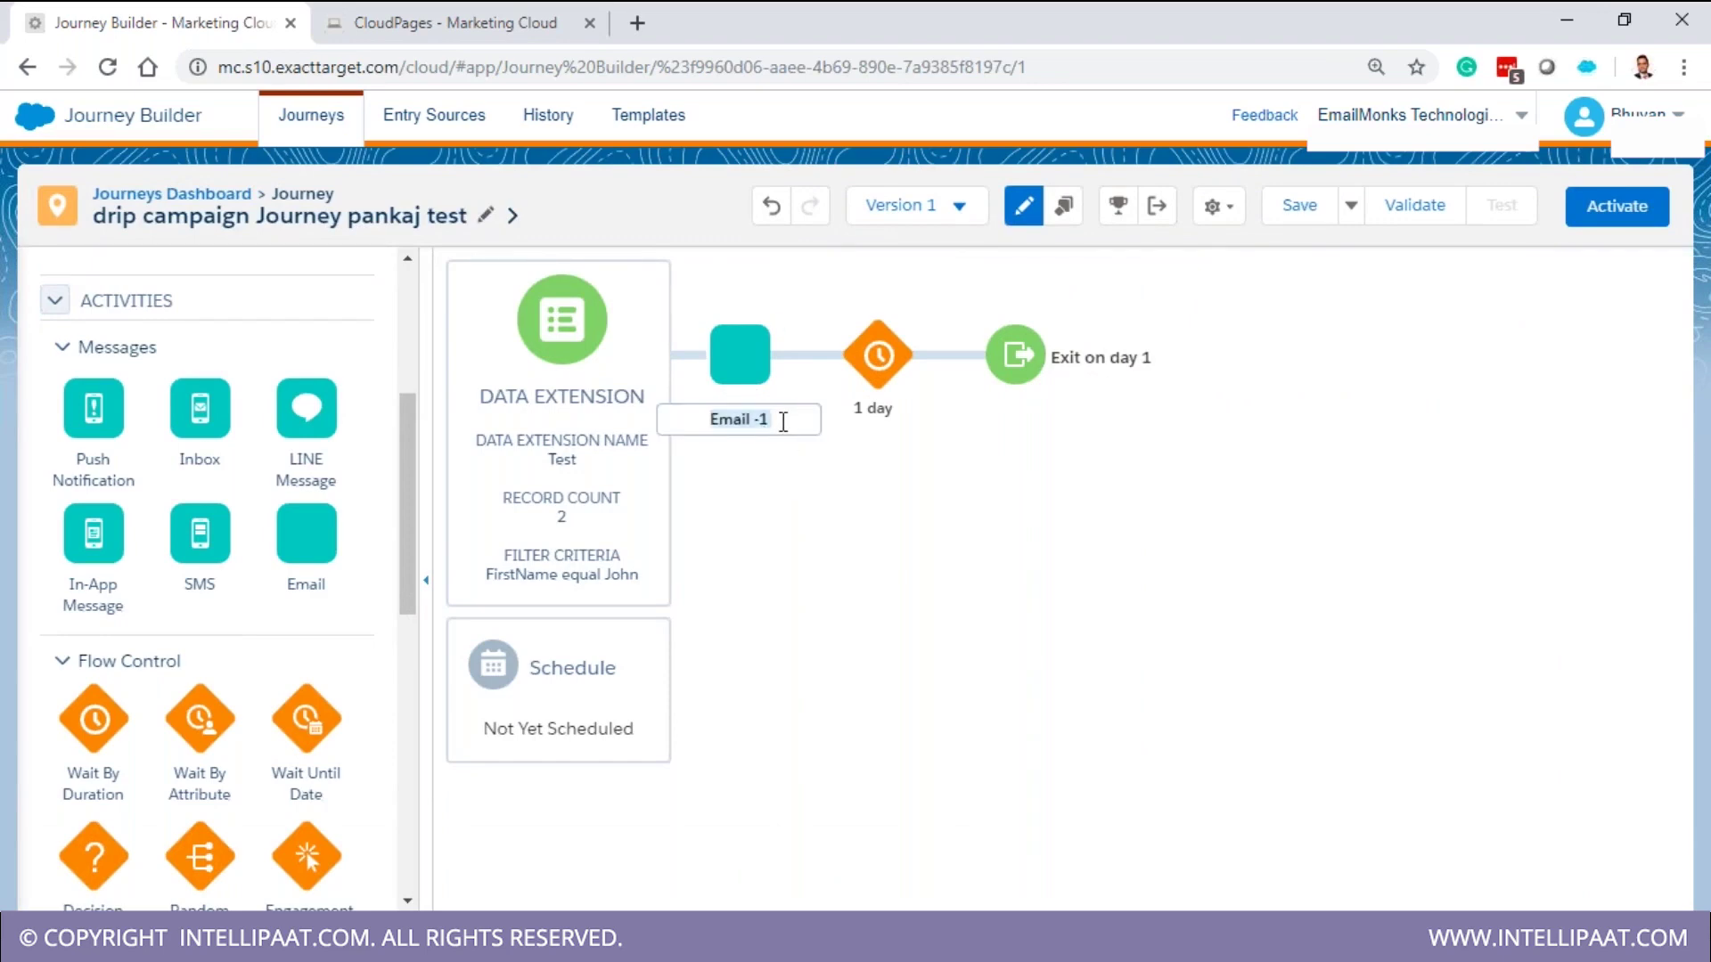
# Enter 'First Email or 1A' as the email step's new label
pyautogui.write('First Email or 1')
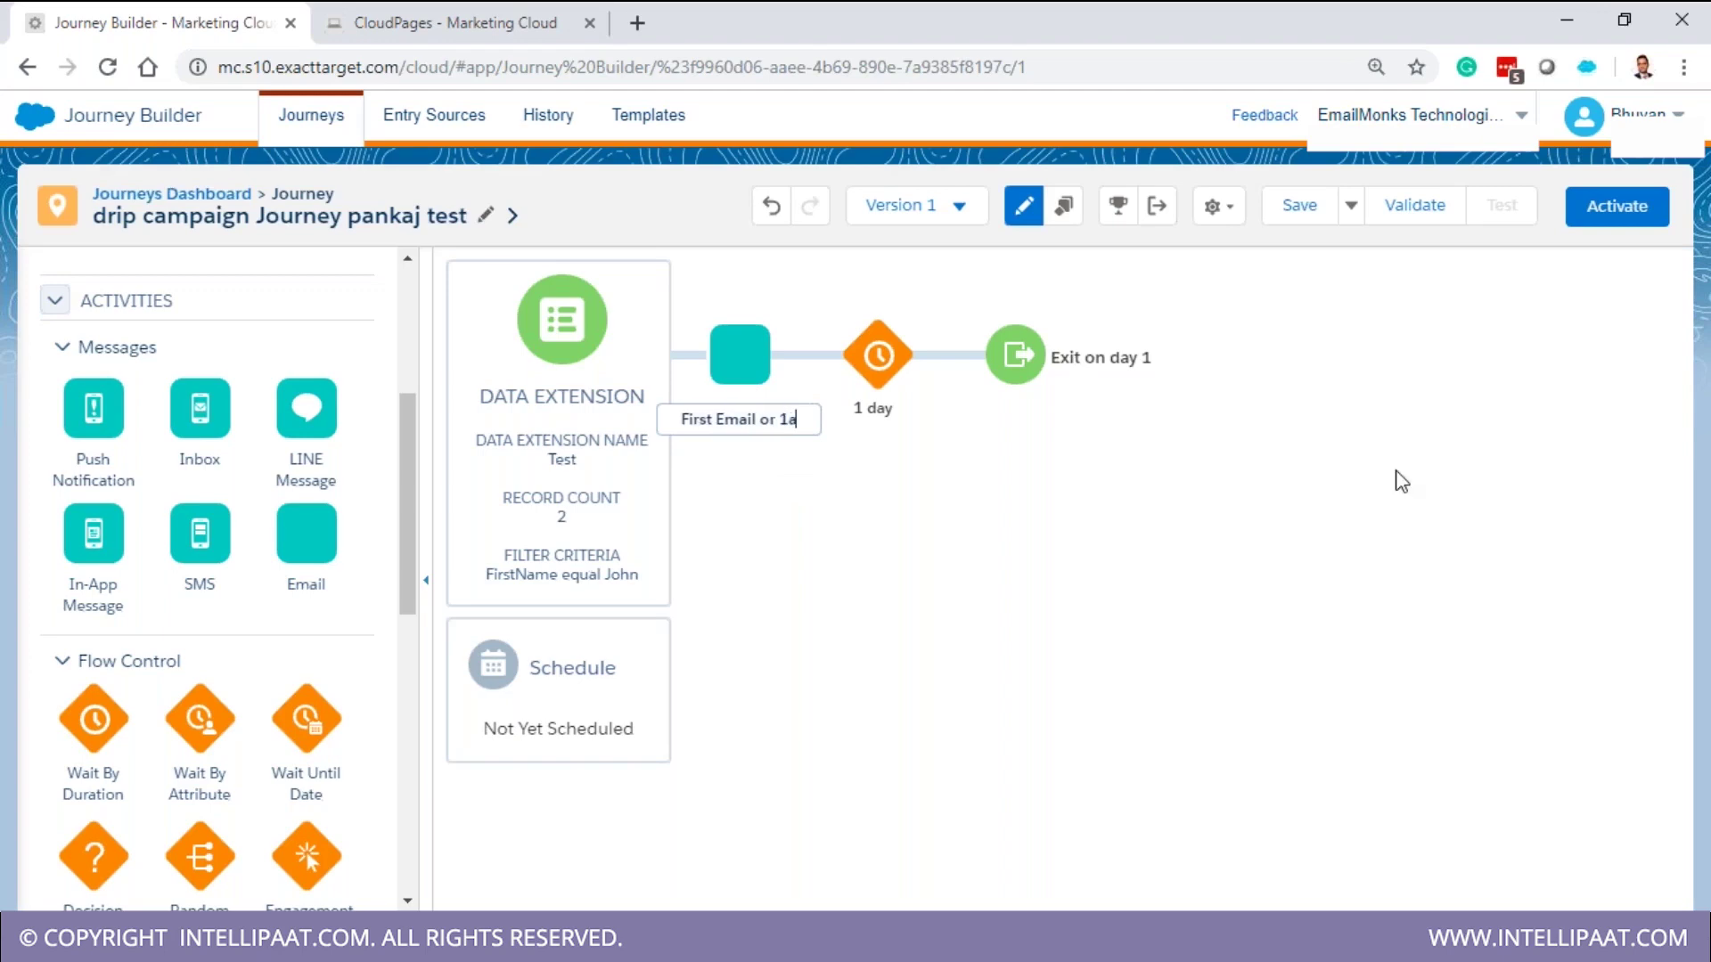
pyautogui.write('A')
# Change the wait after First Email or 1A from 1 to 3 days, extended until 12:01 AM Central Time
pyautogui.click(879, 365)
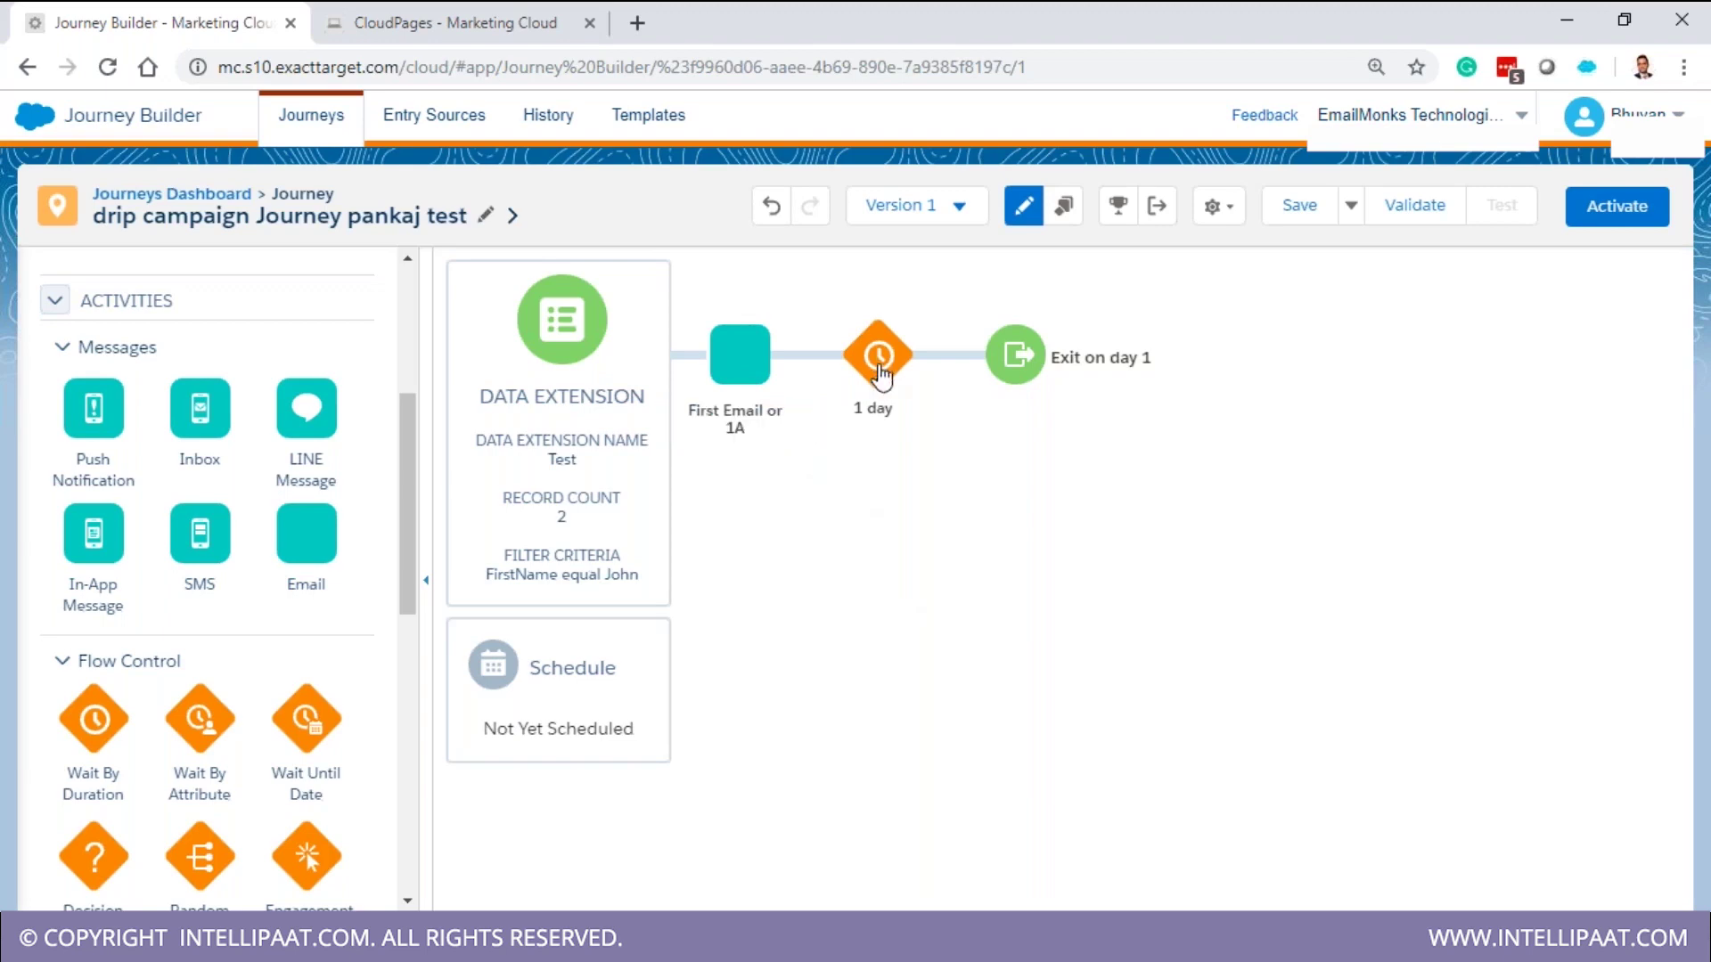
pyautogui.click(886, 410)
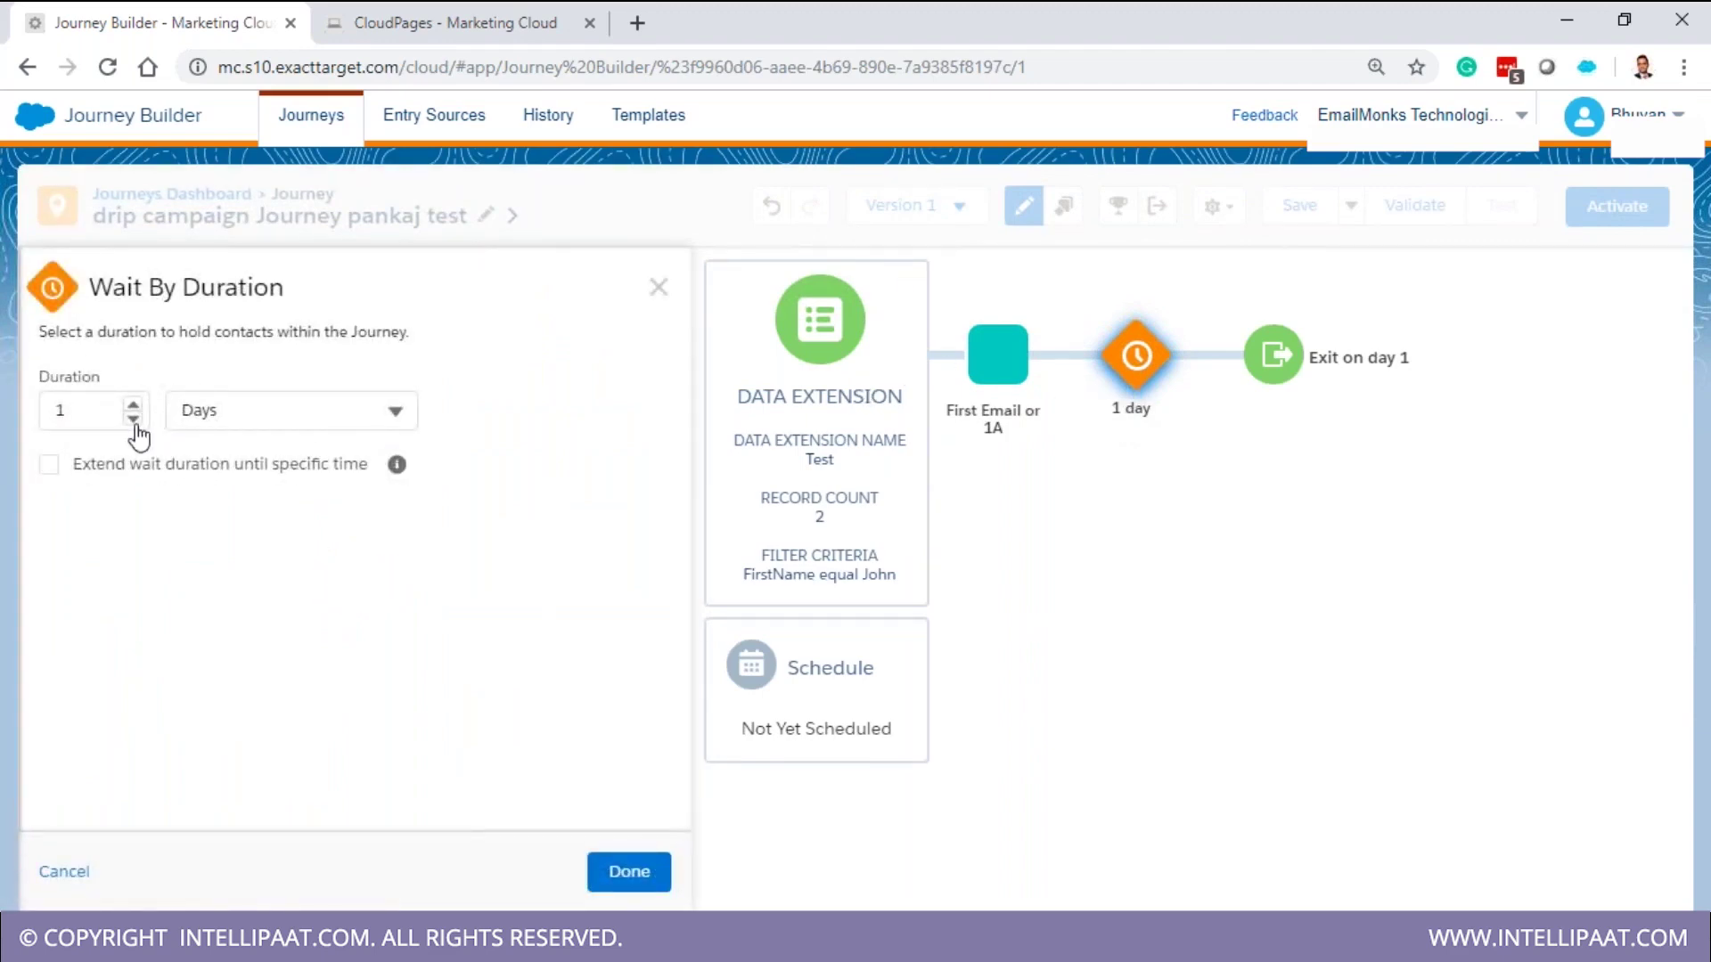
pyautogui.click(101, 407)
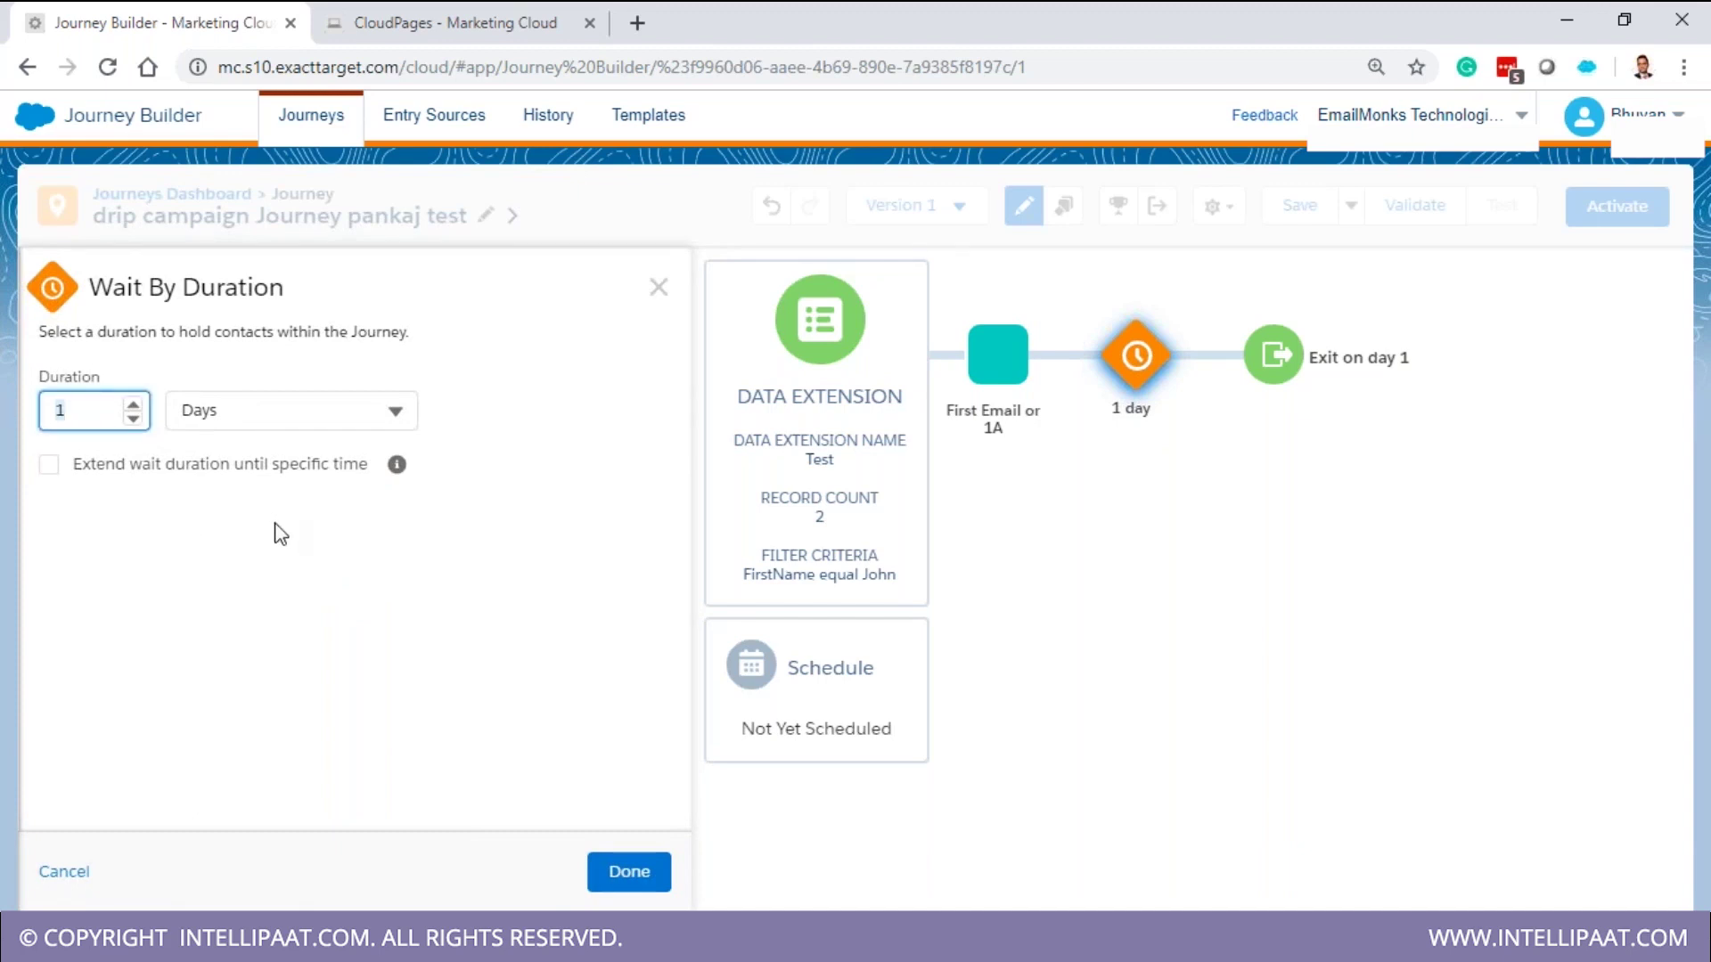
pyautogui.press('BackSpace')
pyautogui.write('3')
pyautogui.press('Return')
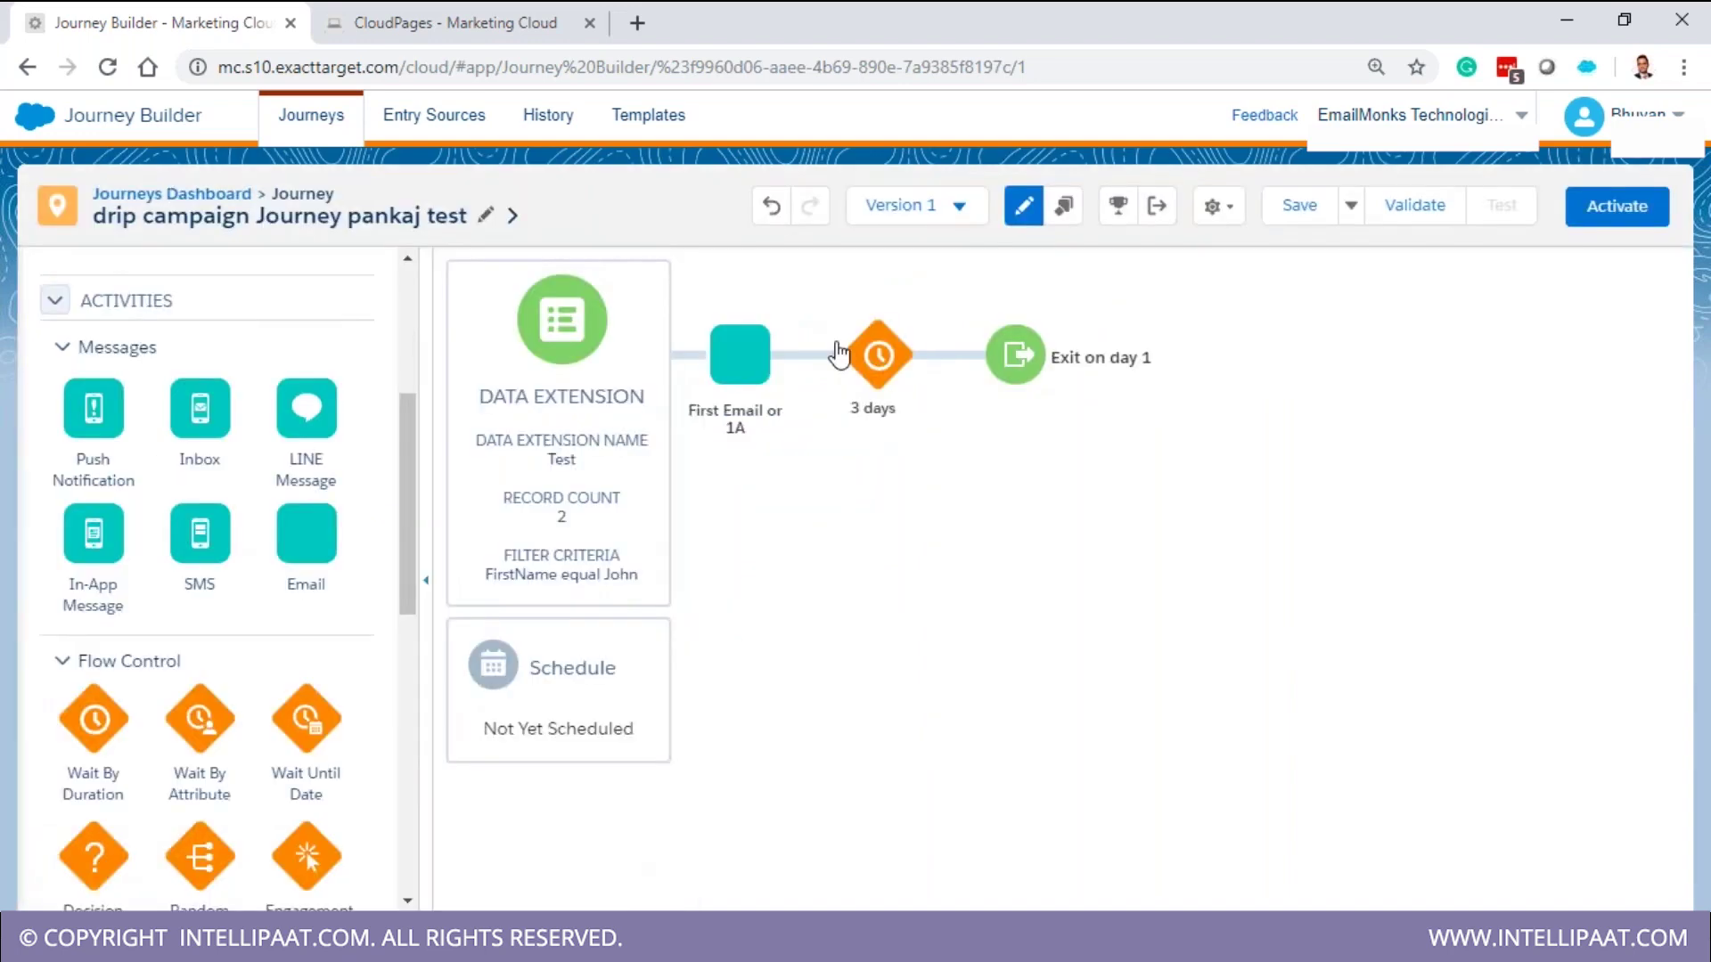
pyautogui.click(884, 365)
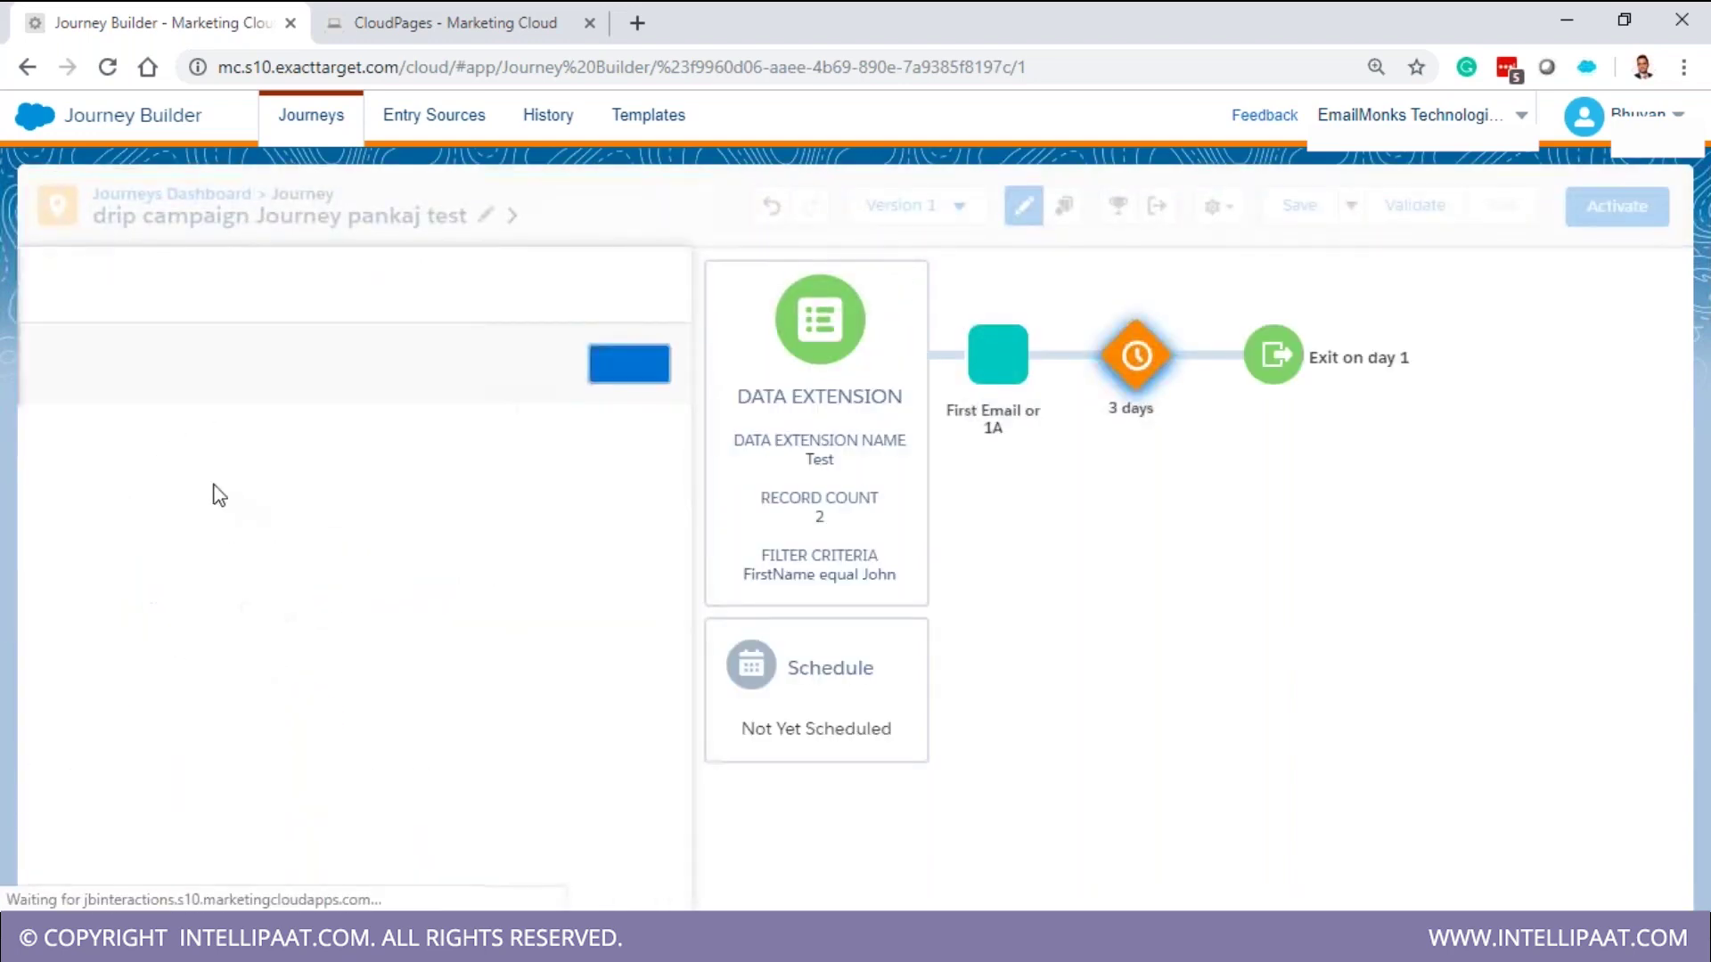
pyautogui.click(120, 465)
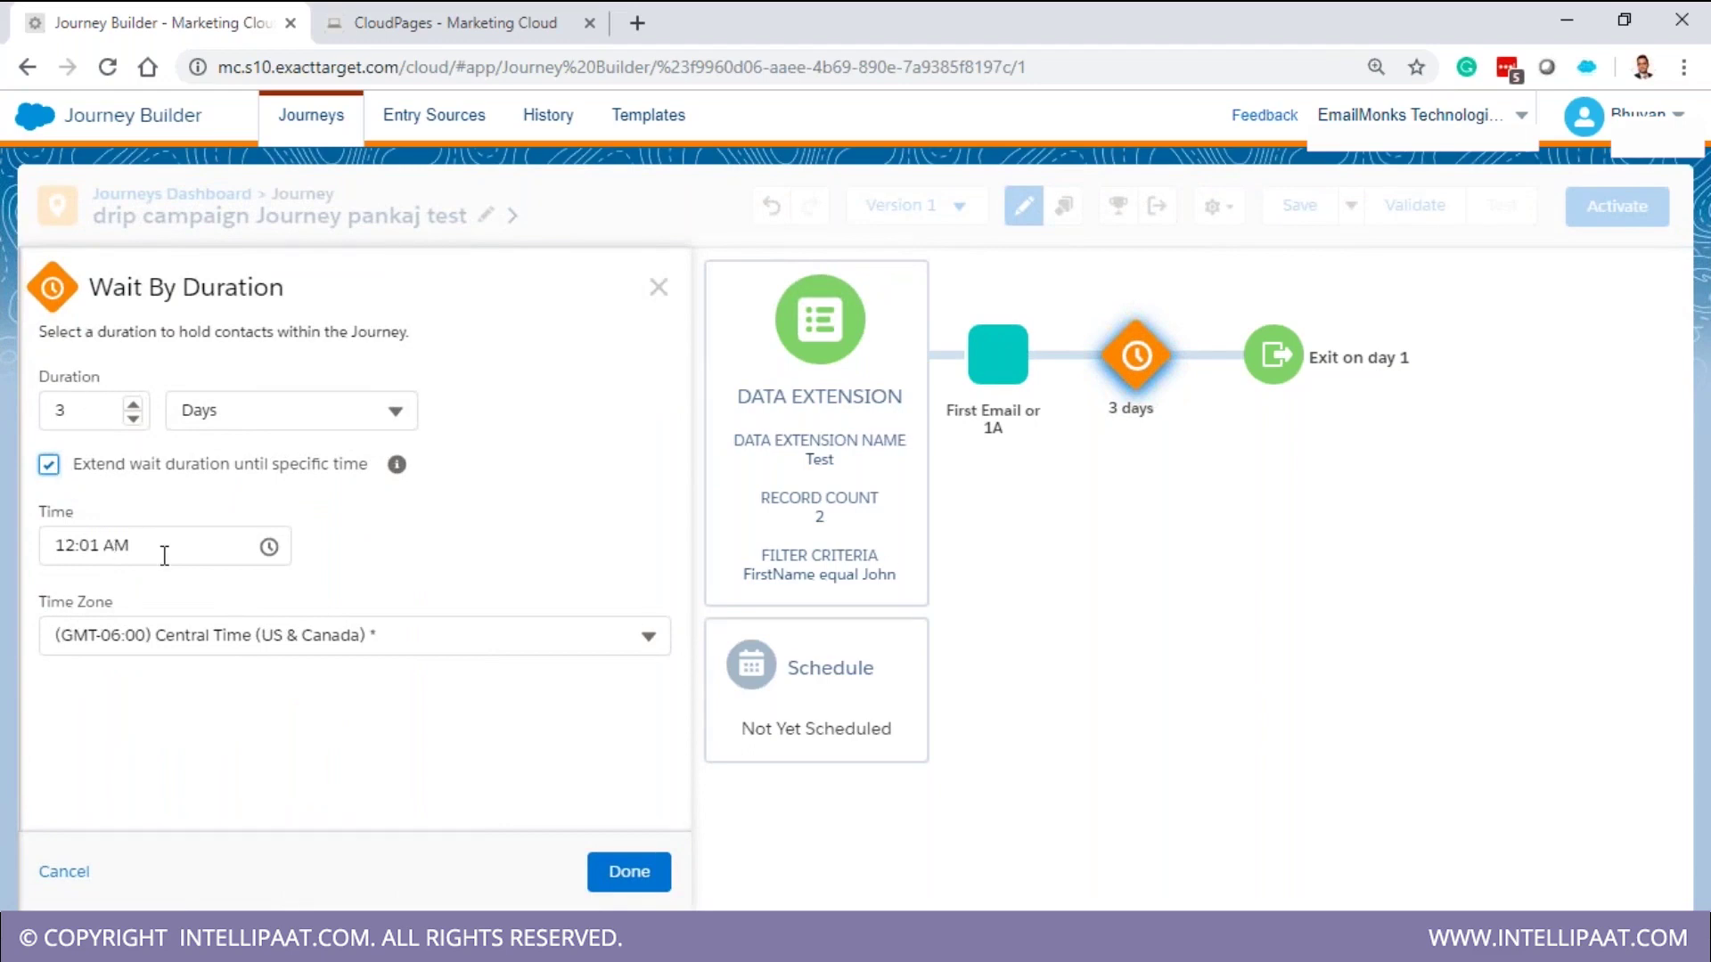
pyautogui.click(650, 872)
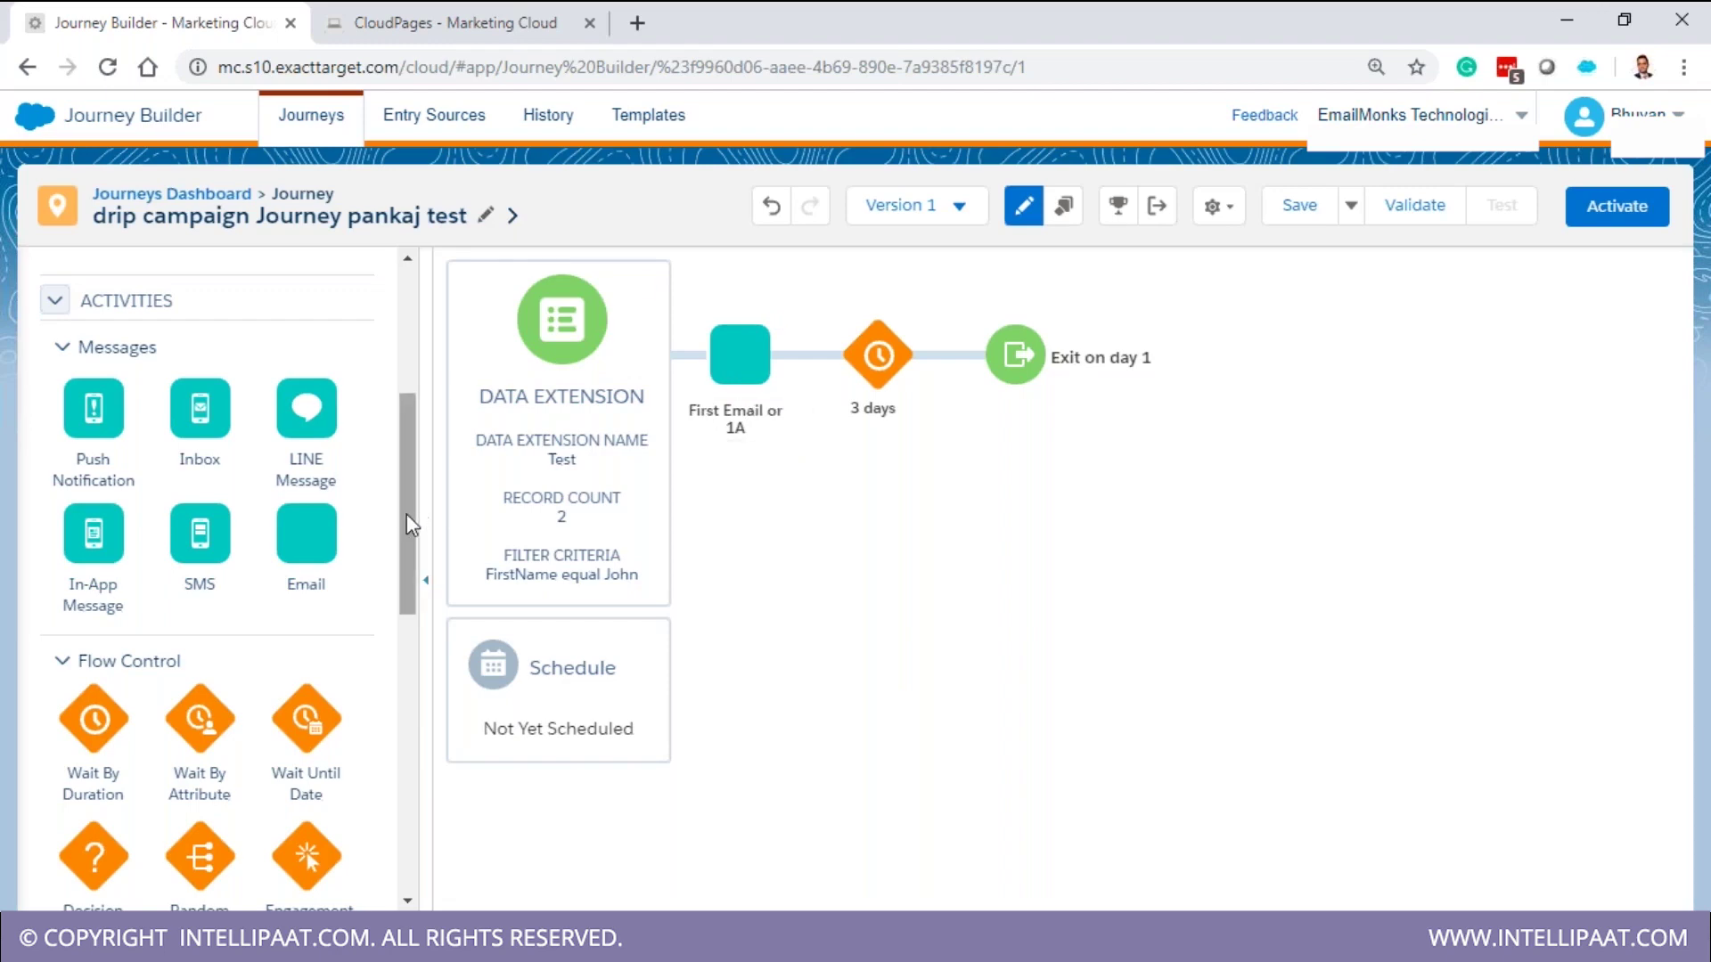
pyautogui.moveTo(406, 513)
pyautogui.mouseDown()
pyautogui.moveTo(412, 583)
pyautogui.moveTo(425, 534)
pyautogui.mouseUp()
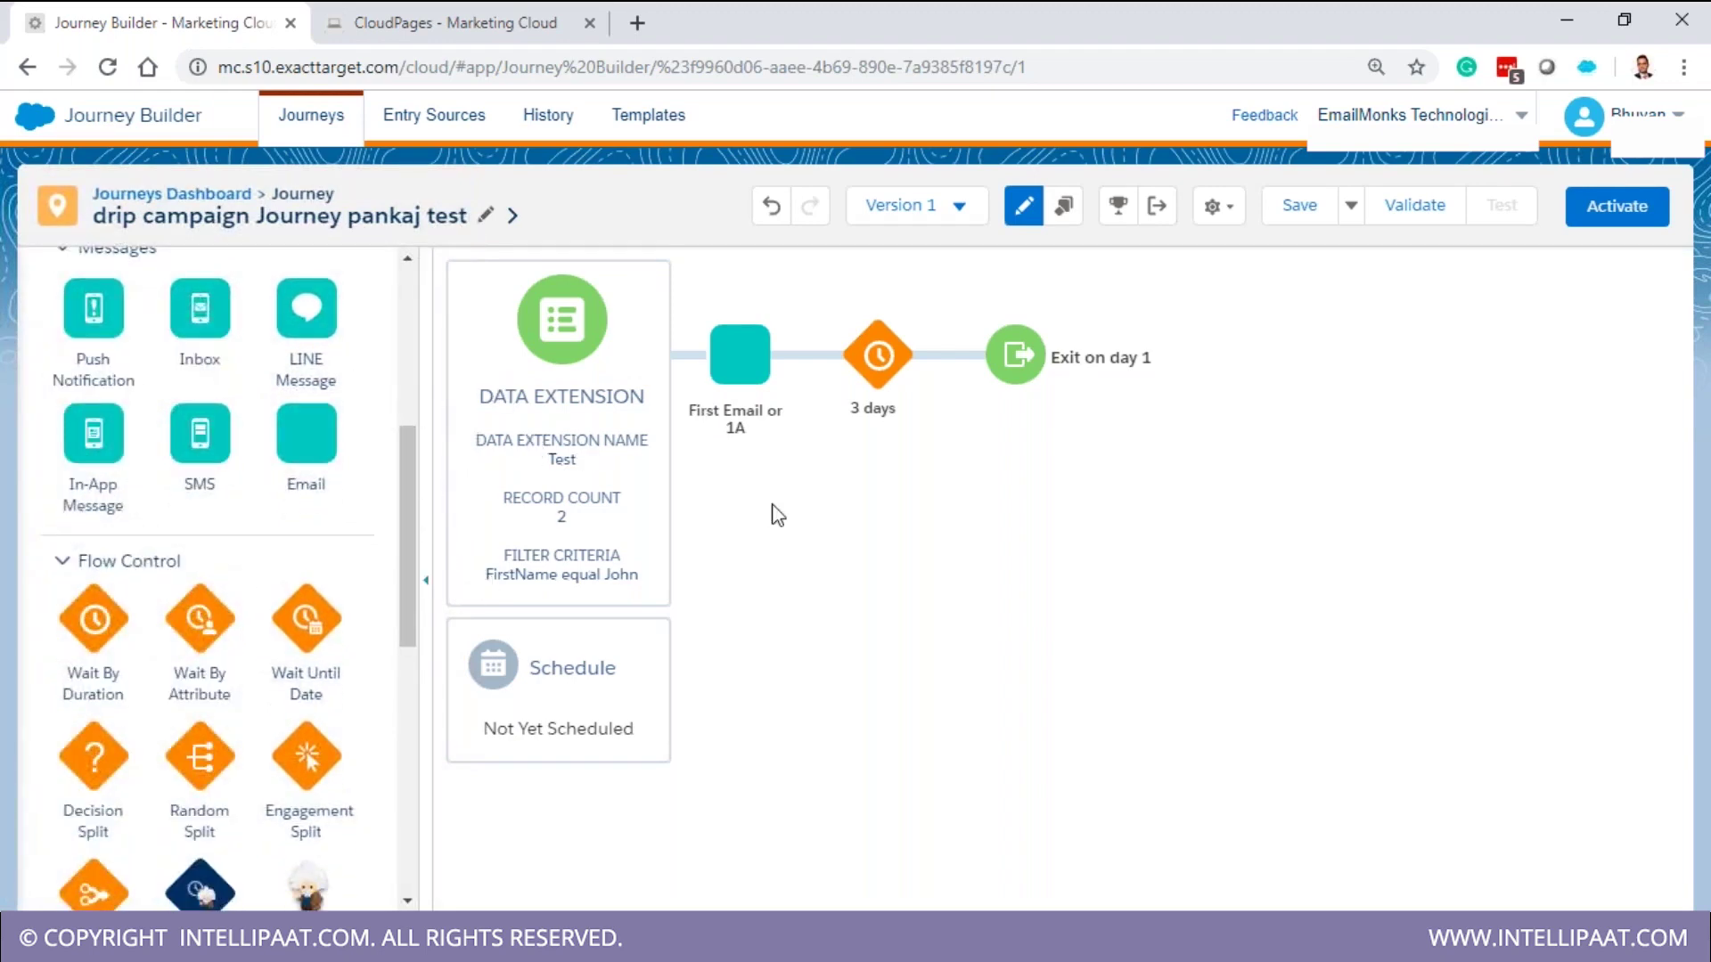
pyautogui.scroll(-3, 410, 579)
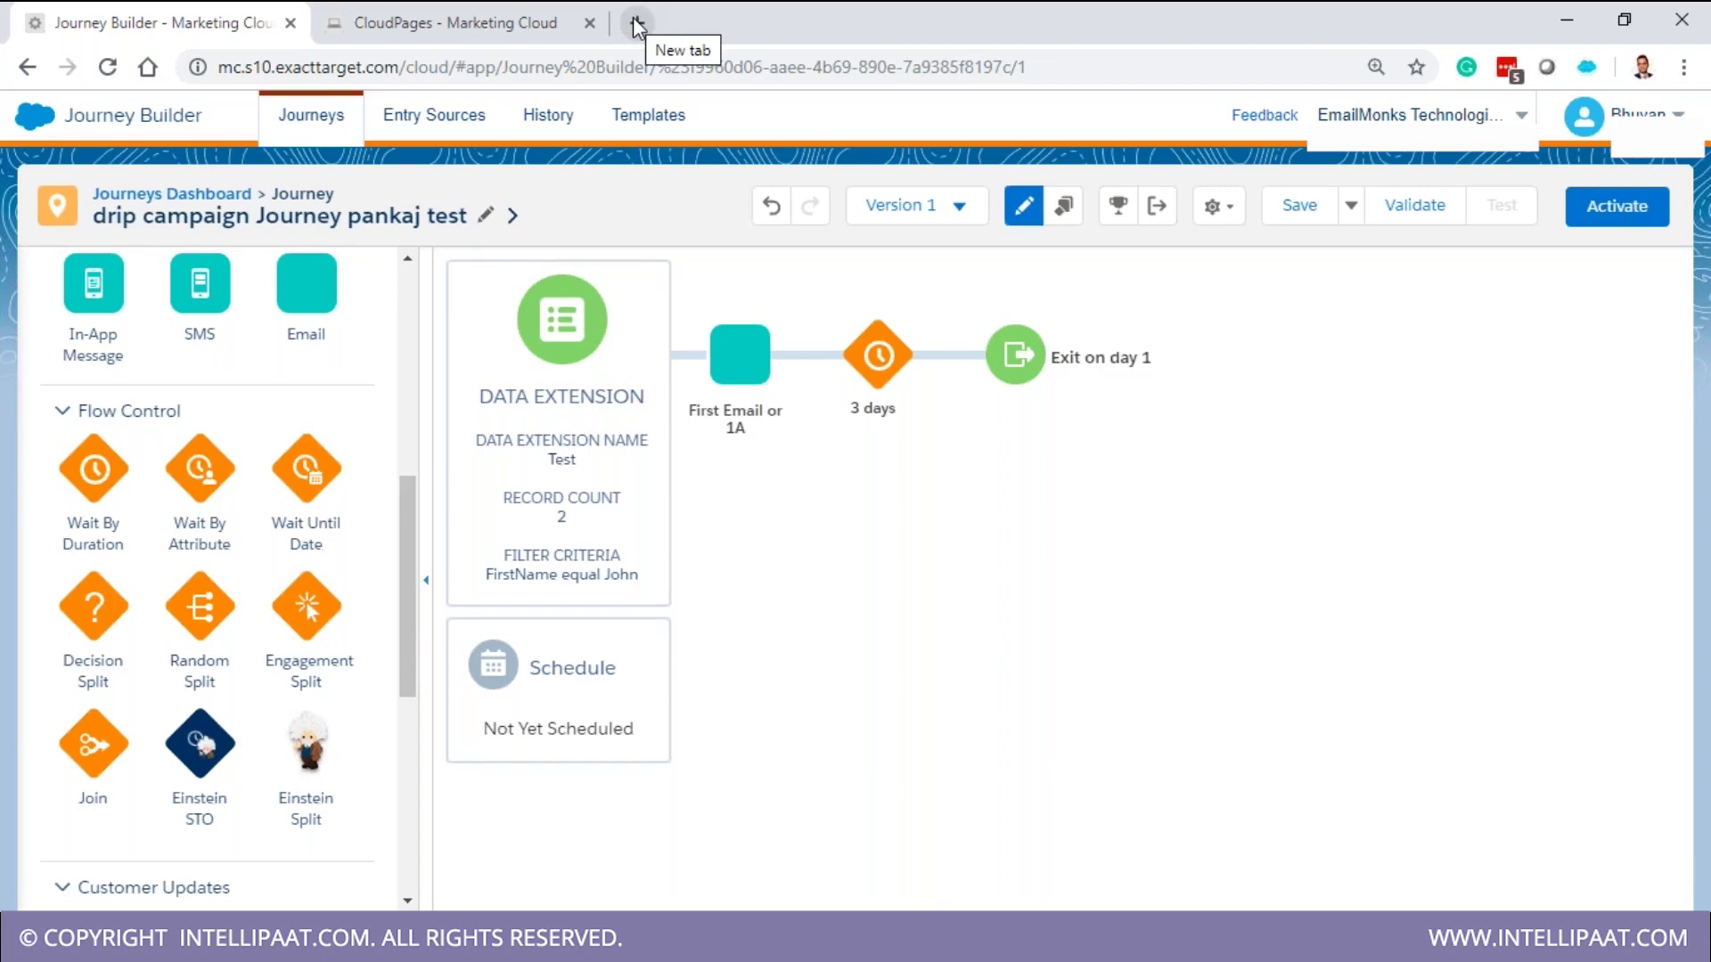
pyautogui.scroll(-1, 413, 595)
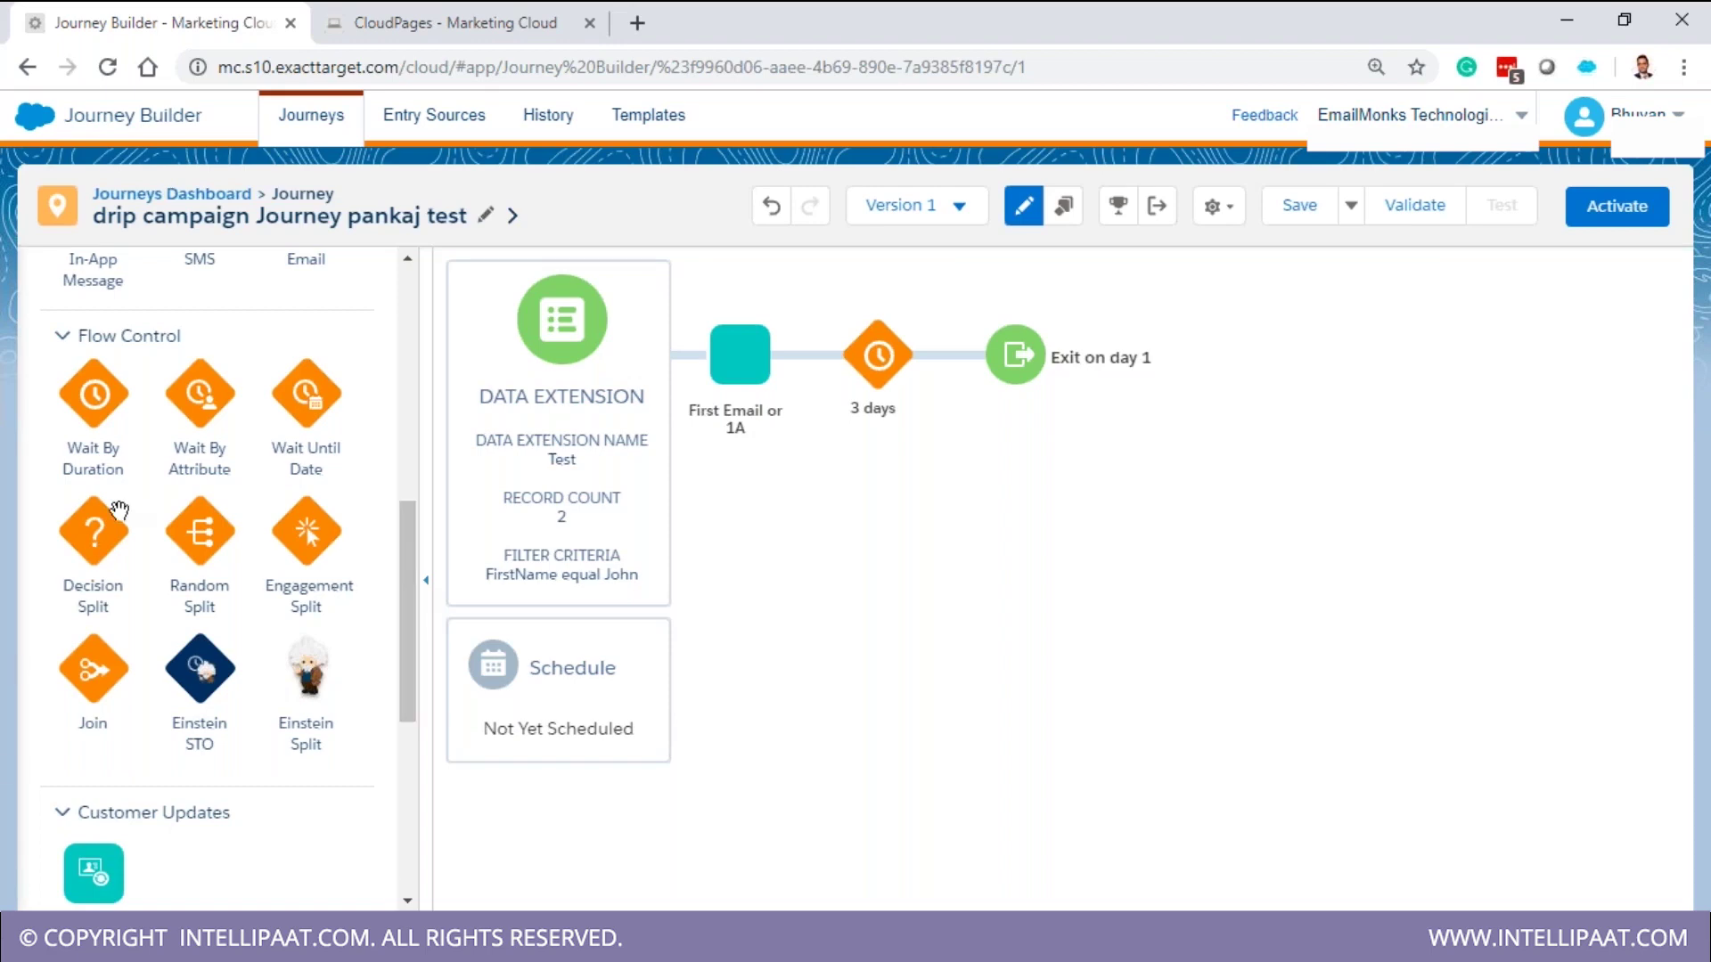
# Drop a Decision Split from Flow Control after the 3-day wait and open its settings
pyautogui.moveTo(93, 532); pyautogui.dragTo(1003, 367)
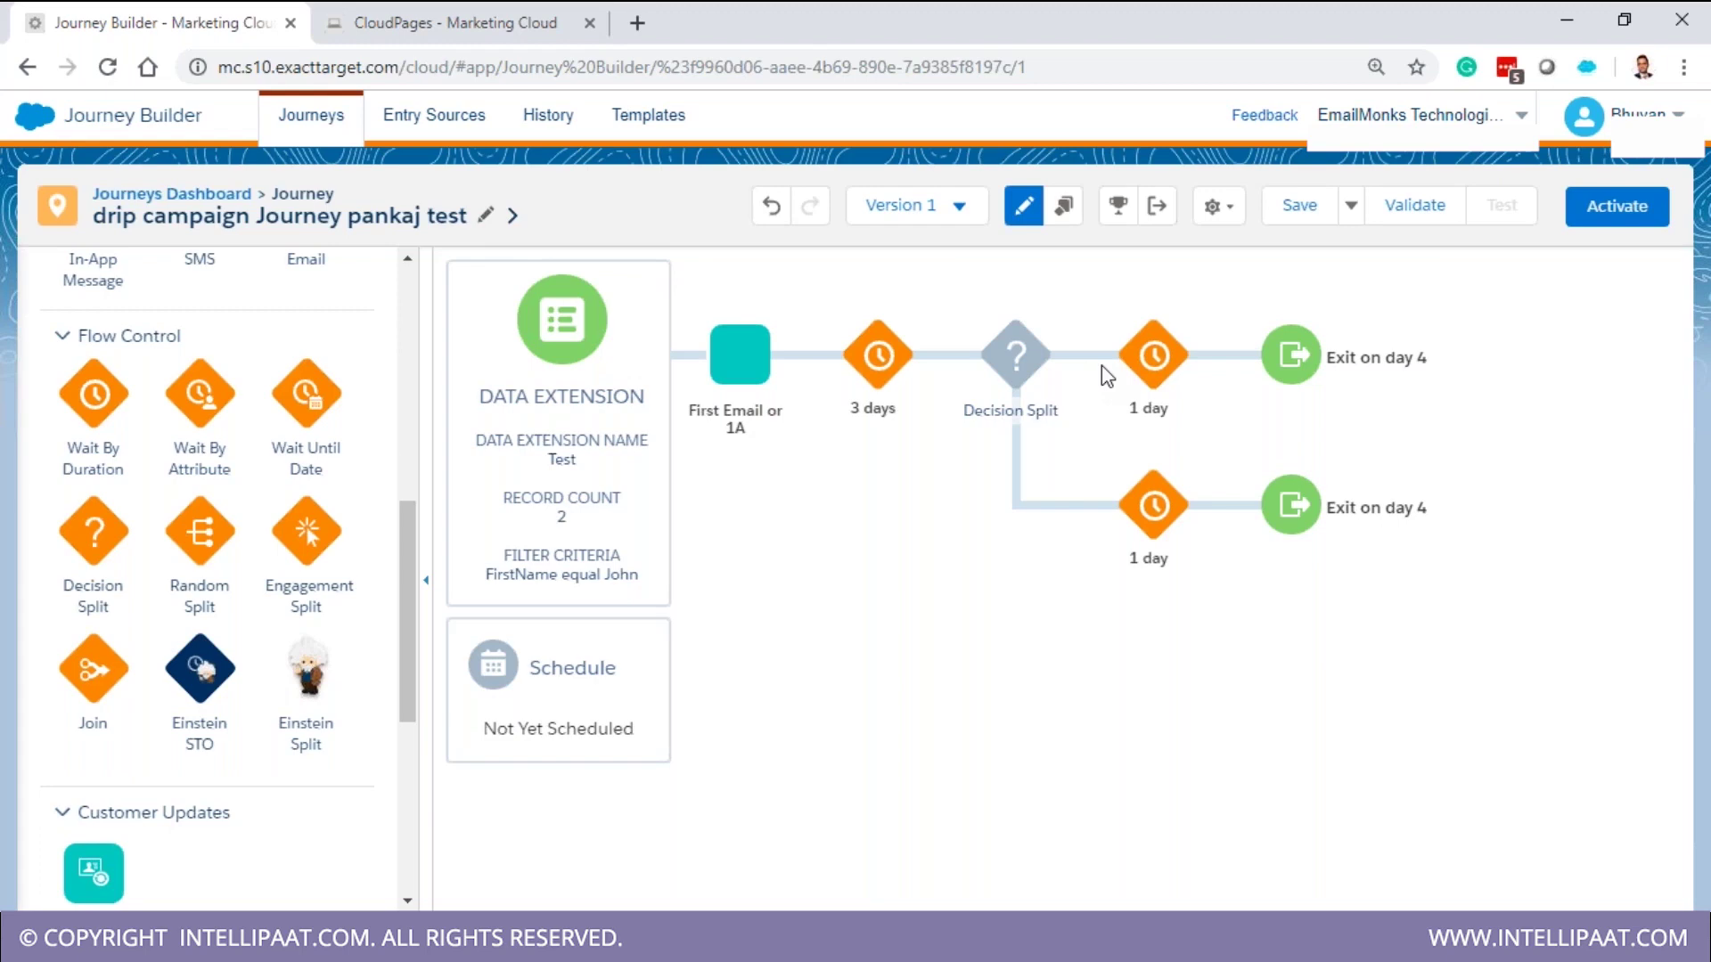
pyautogui.moveTo(1020, 365)
pyautogui.click(1020, 365)
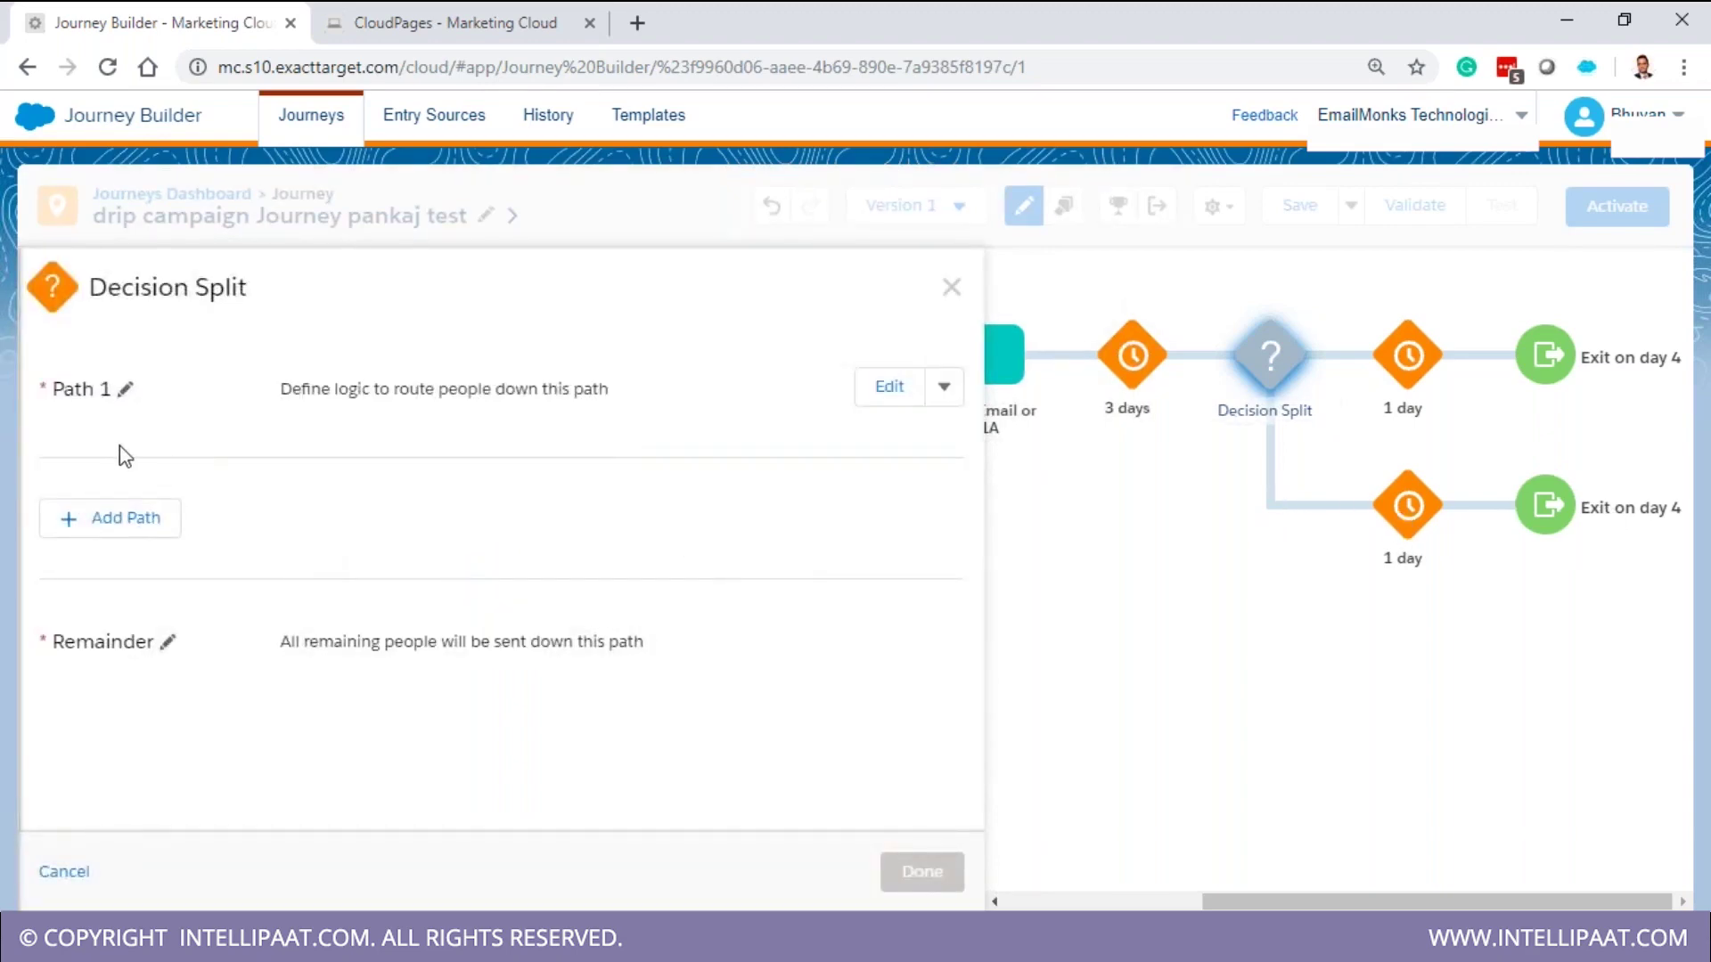
# Add Path 2 and Path 3 to the Decision Split and edit Path 1's criteria
pyautogui.click(114, 515)
pyautogui.click(157, 664)
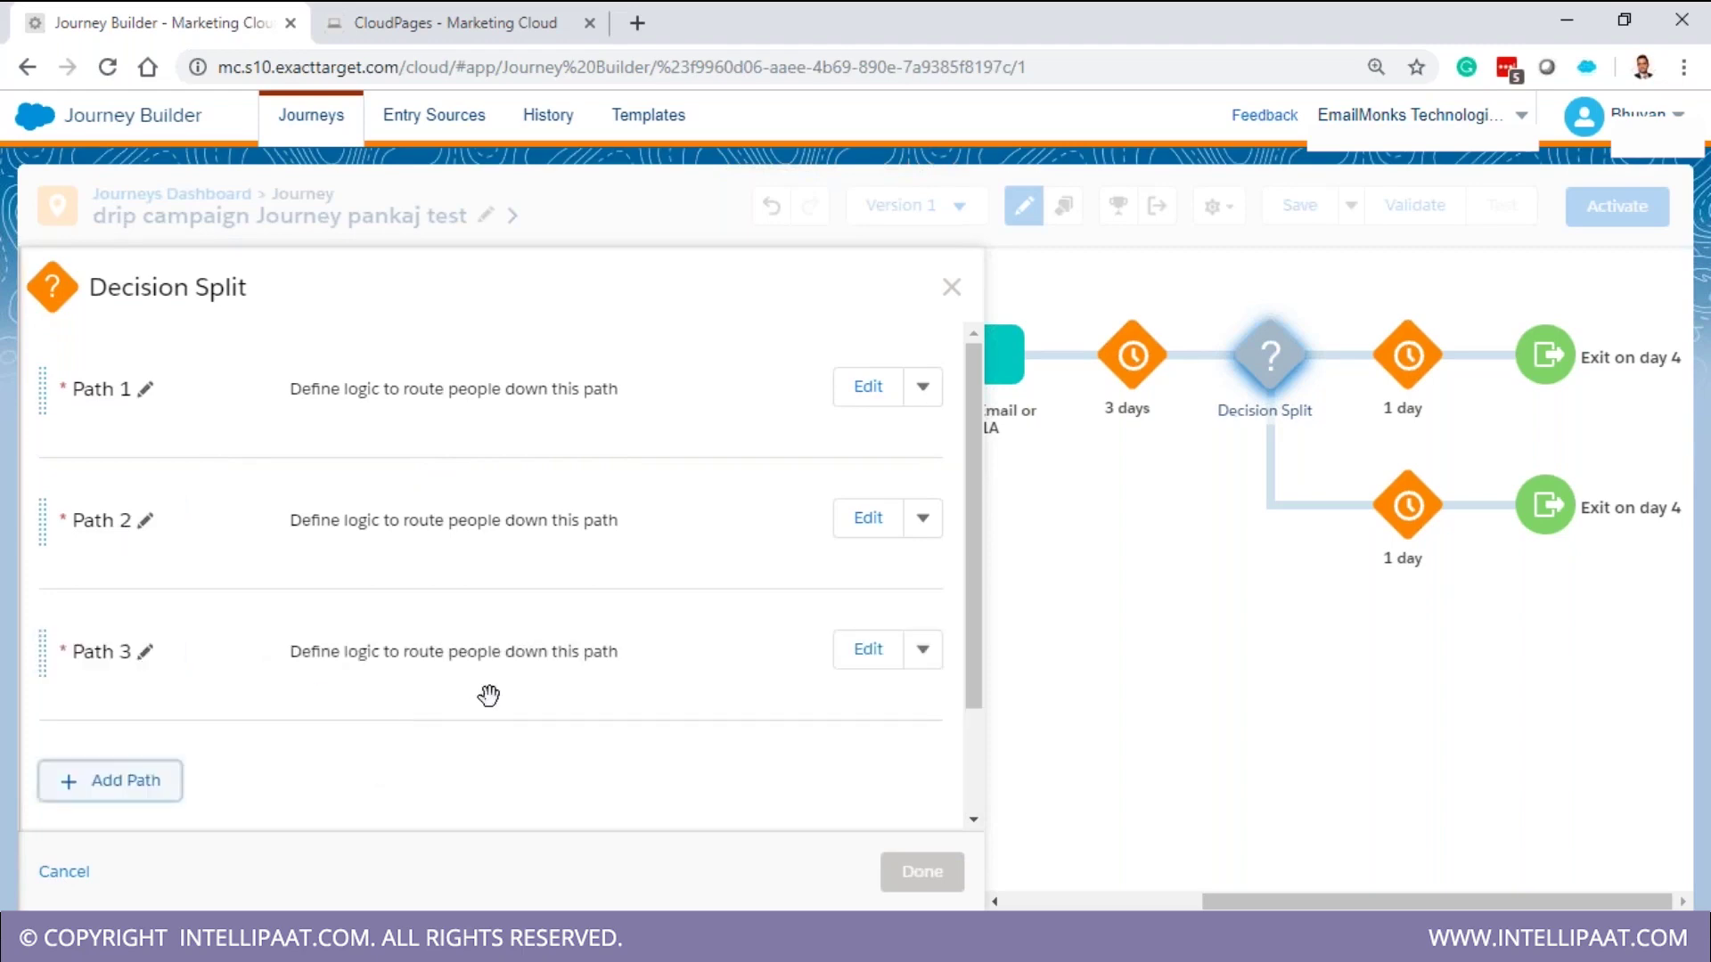
pyautogui.click(869, 396)
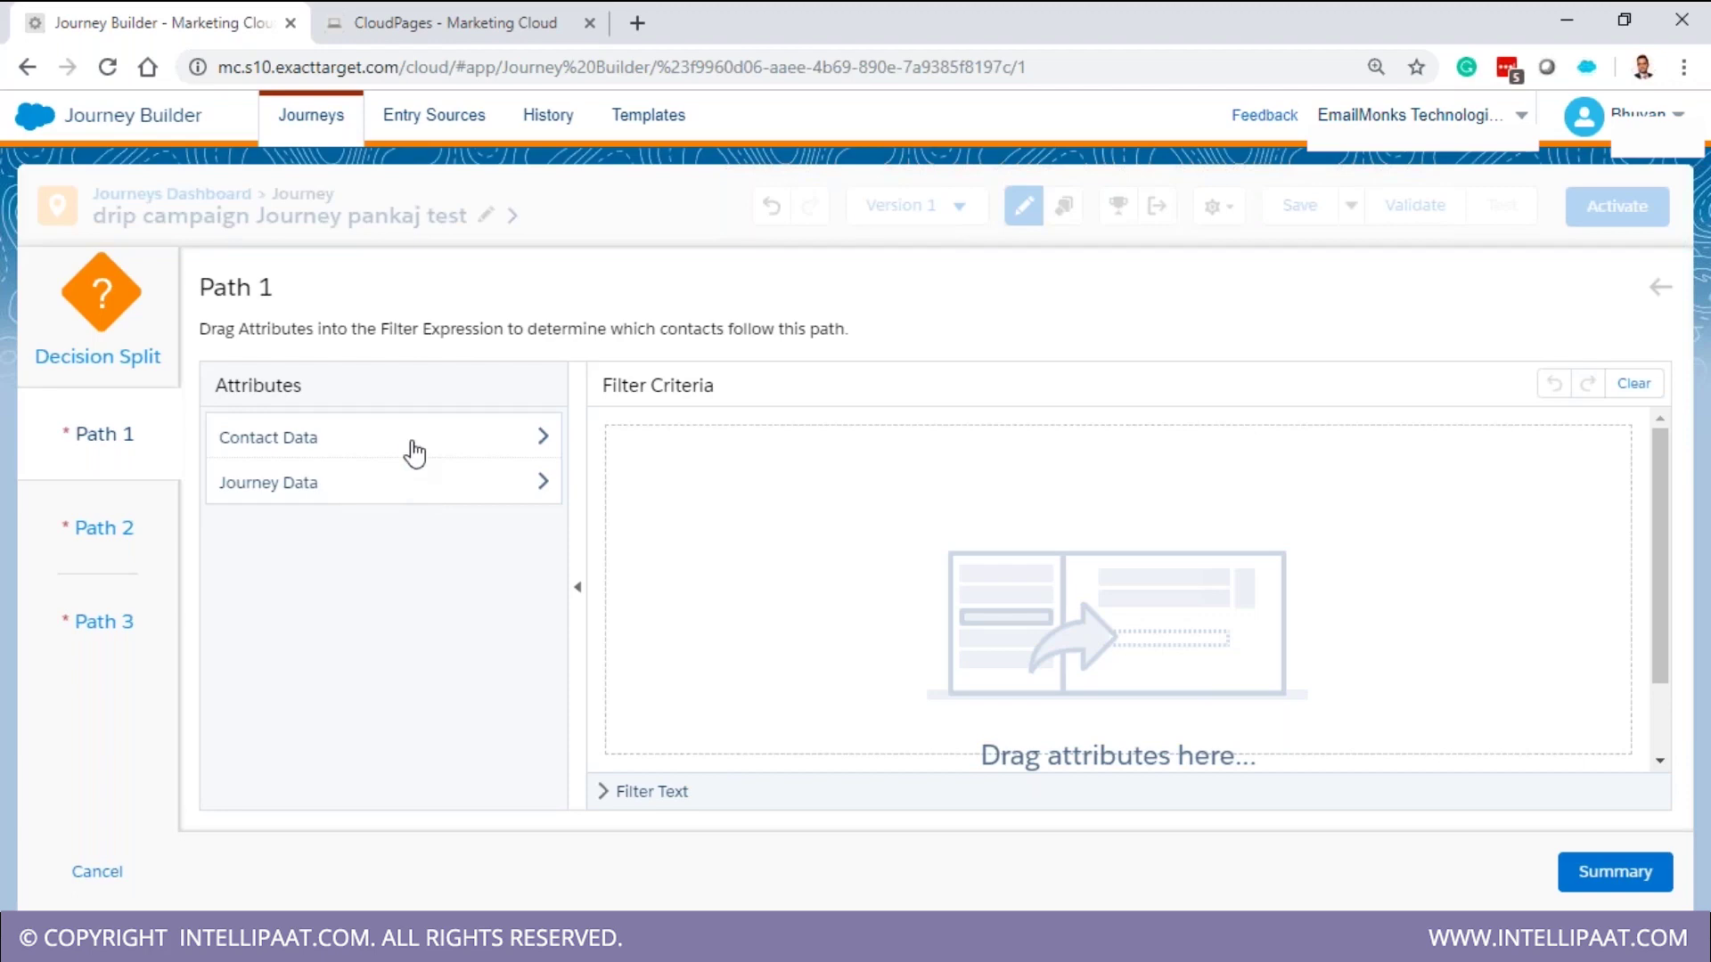
# Bring up the TestCustomerData attribute fields for filtering
pyautogui.click(408, 446)
pyautogui.scroll(-1, 320, 784)
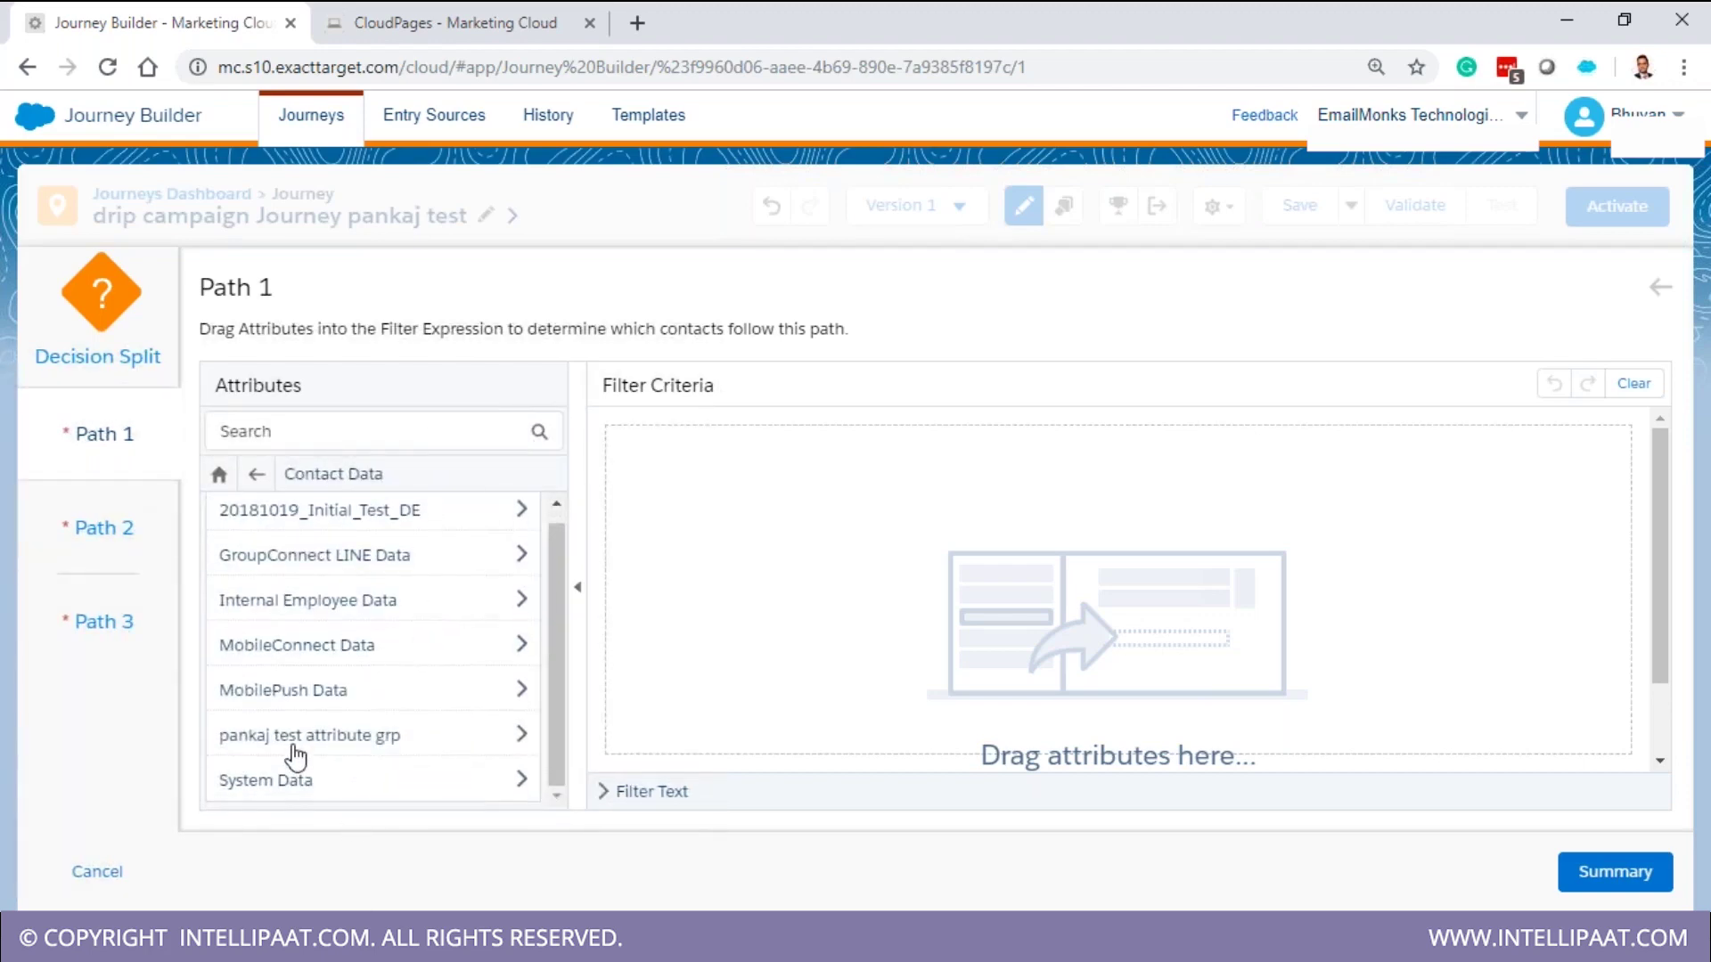
pyautogui.click(249, 749)
pyautogui.click(343, 521)
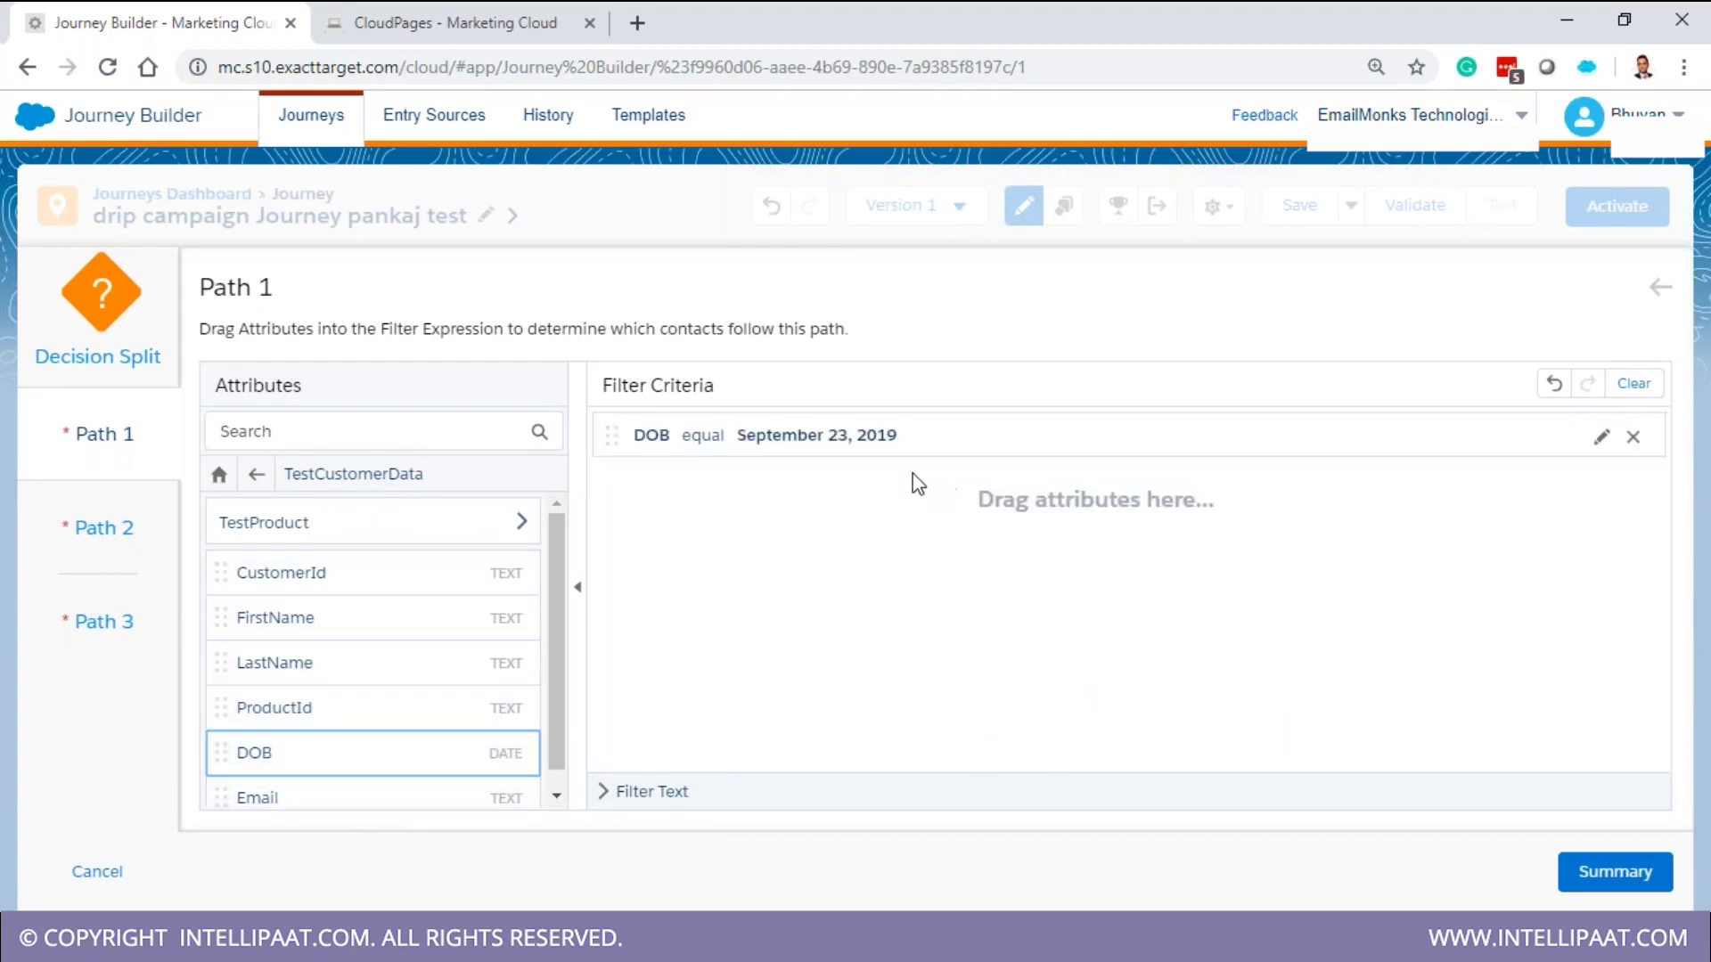
# Set Path 1's filter to DOB is before 09/02/2019
pyautogui.click(949, 415)
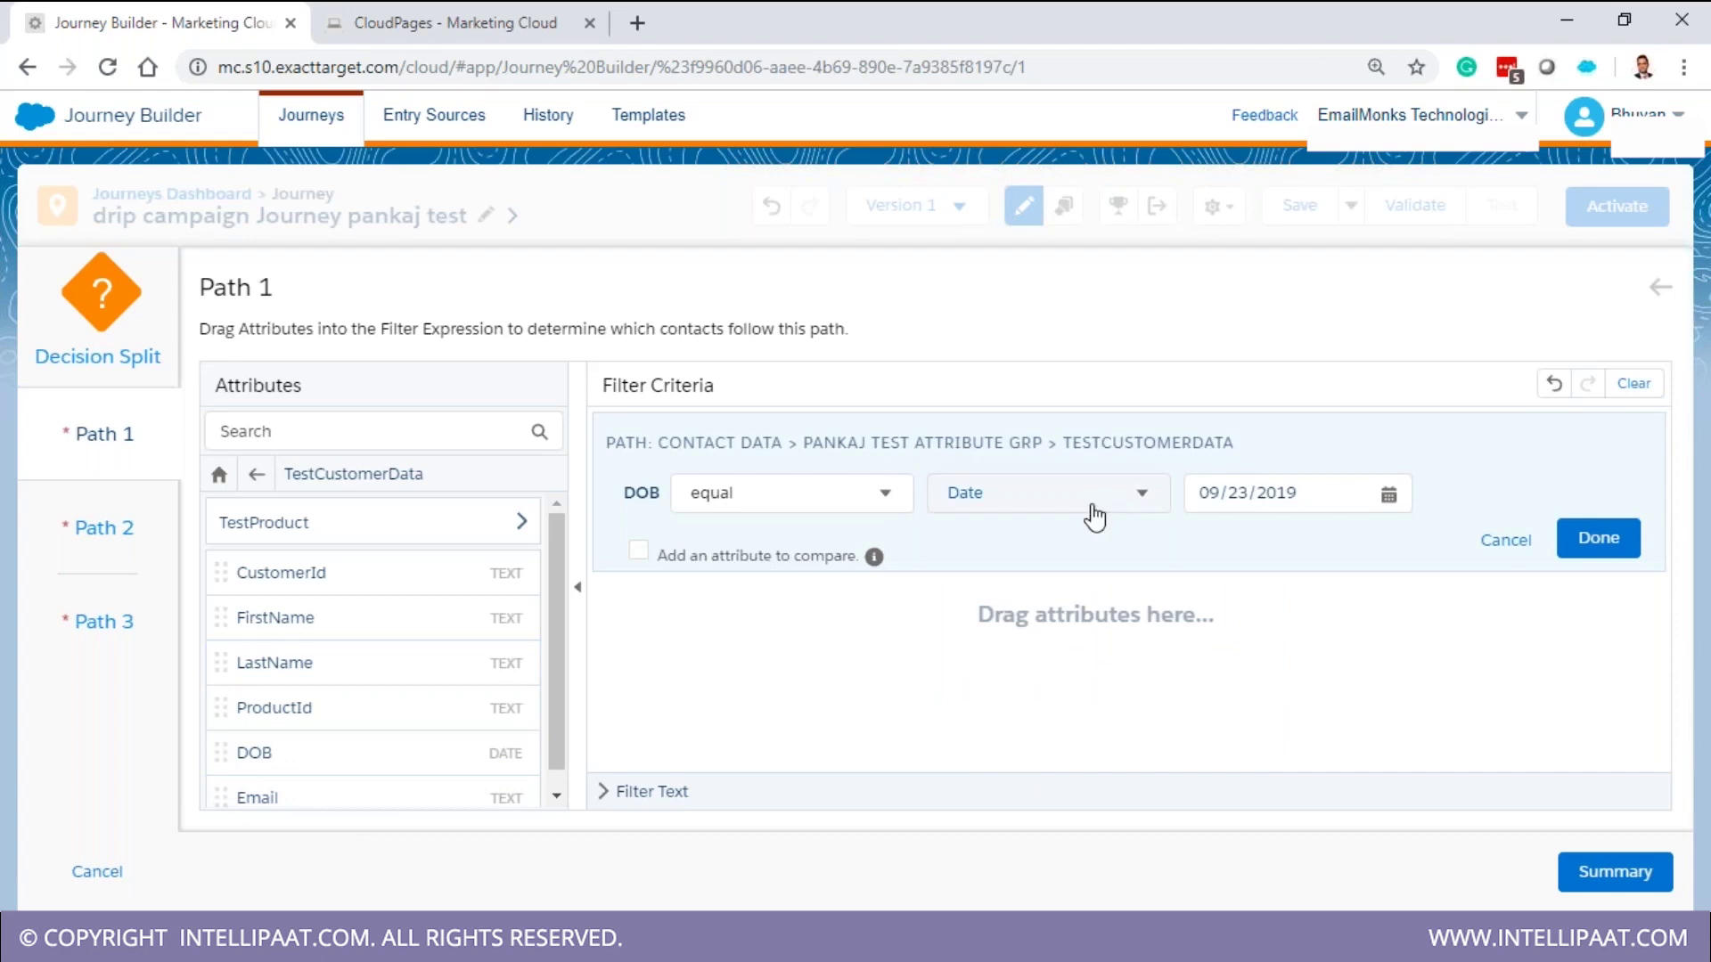
pyautogui.click(1388, 495)
pyautogui.click(1263, 560)
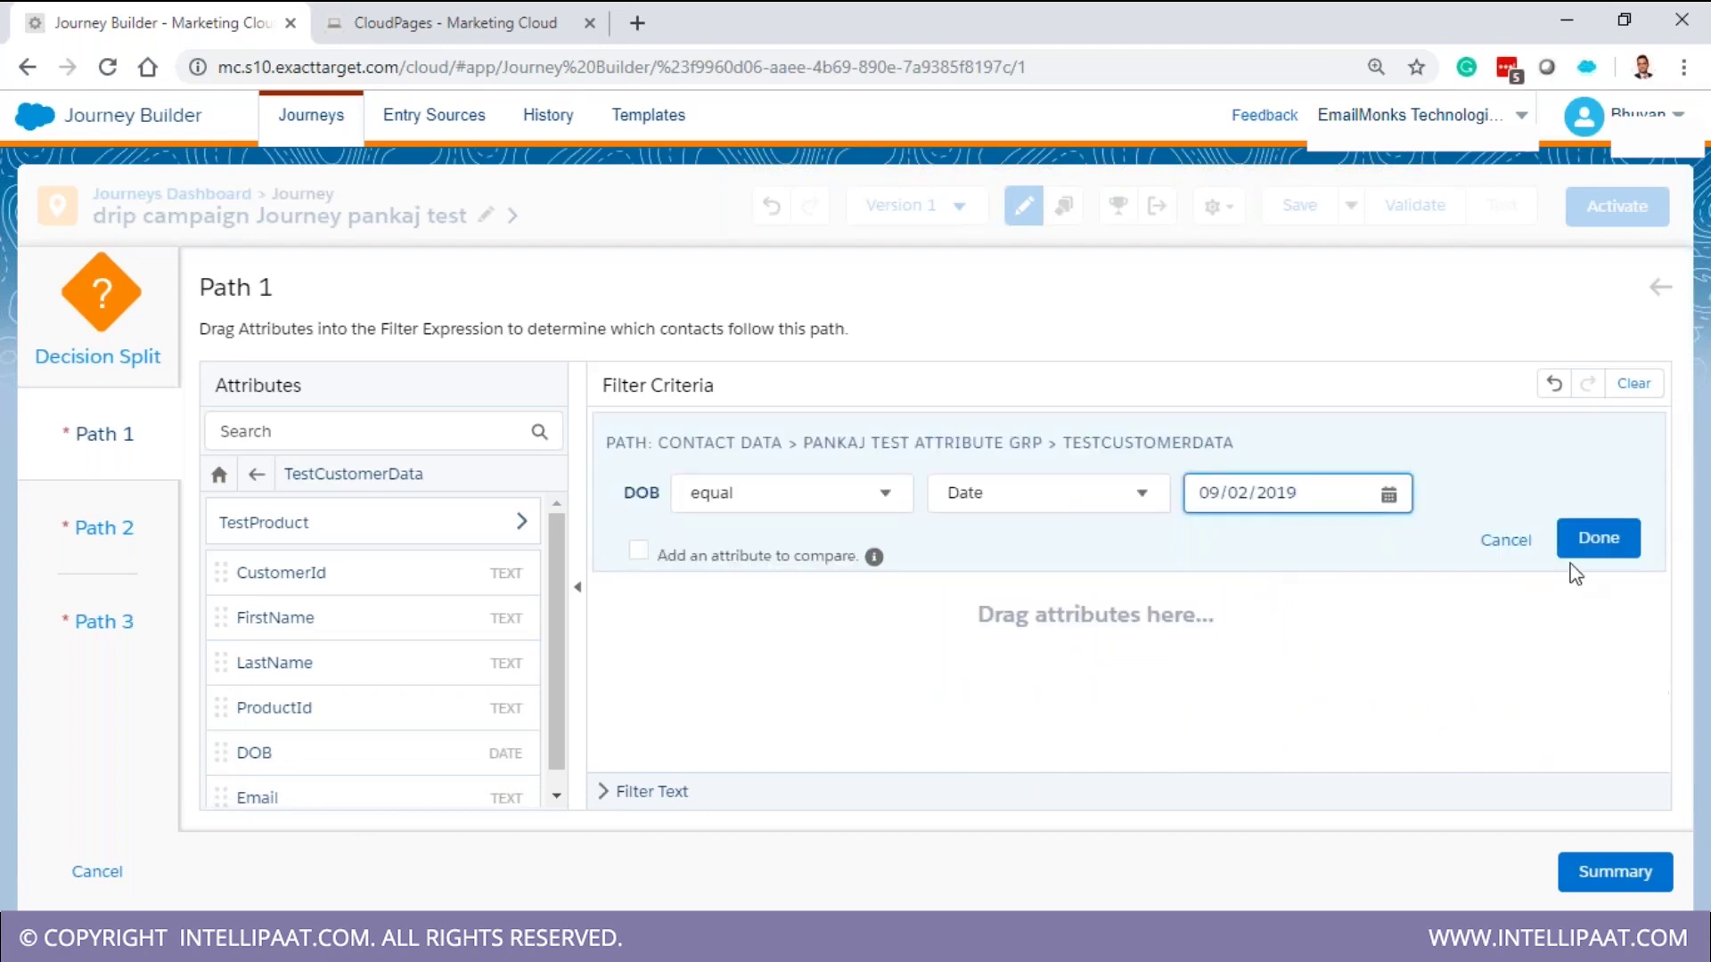
pyautogui.click(1597, 539)
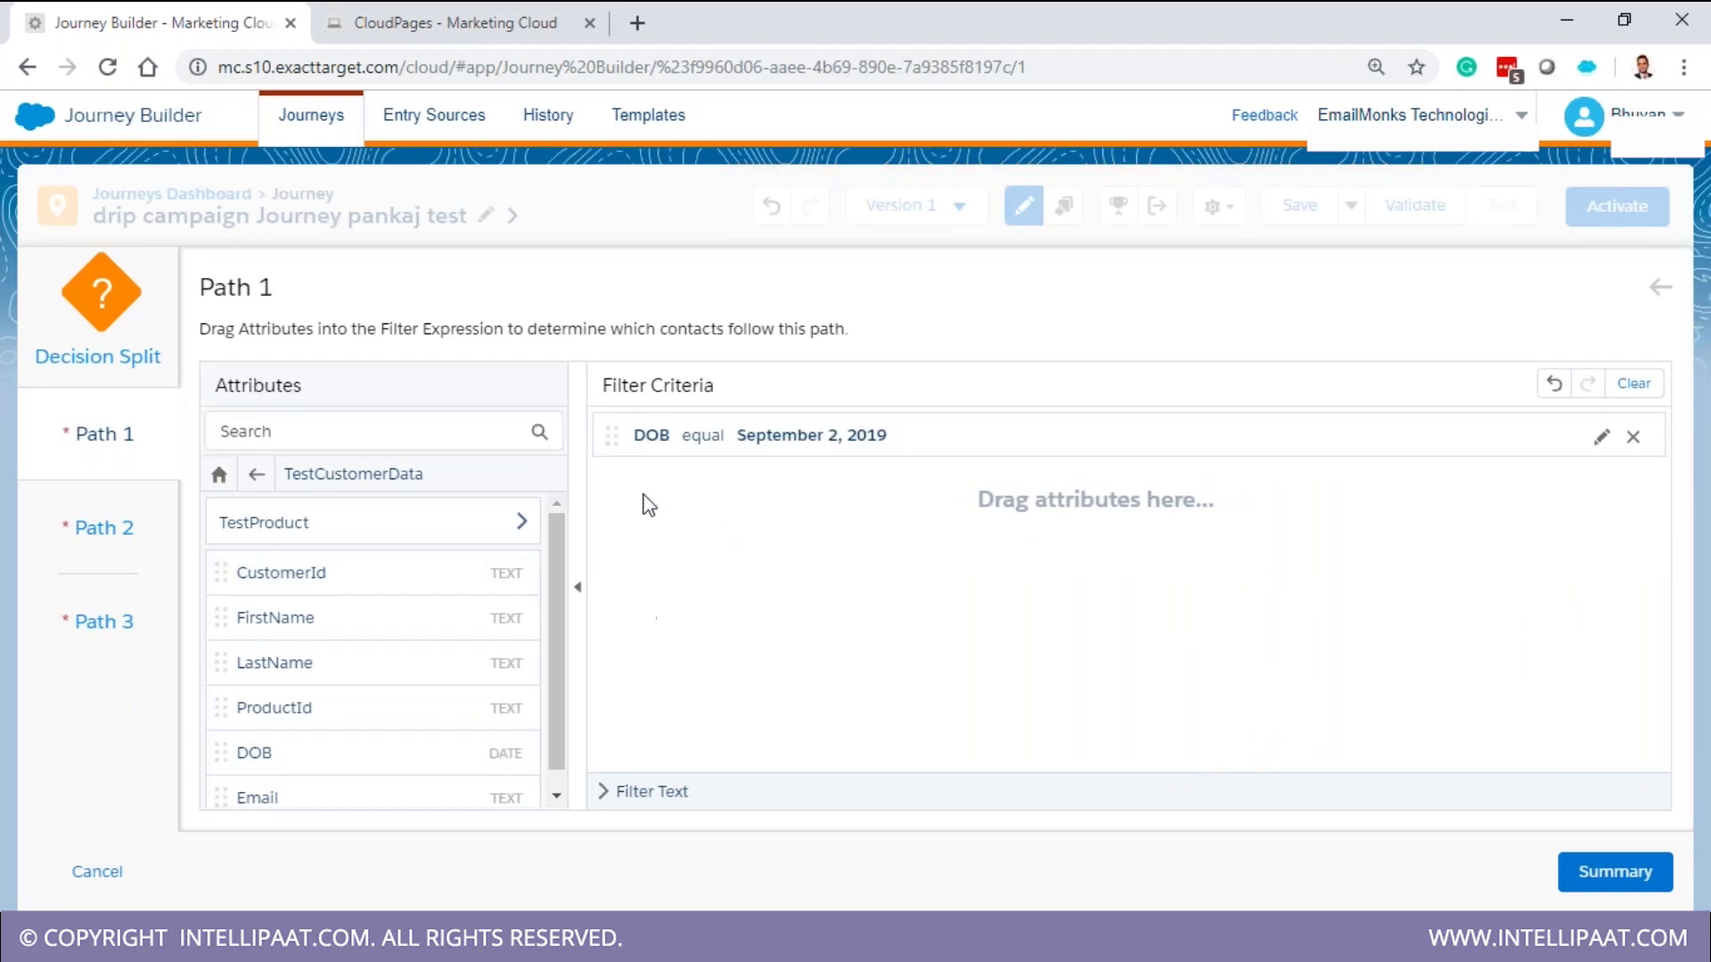
pyautogui.click(703, 436)
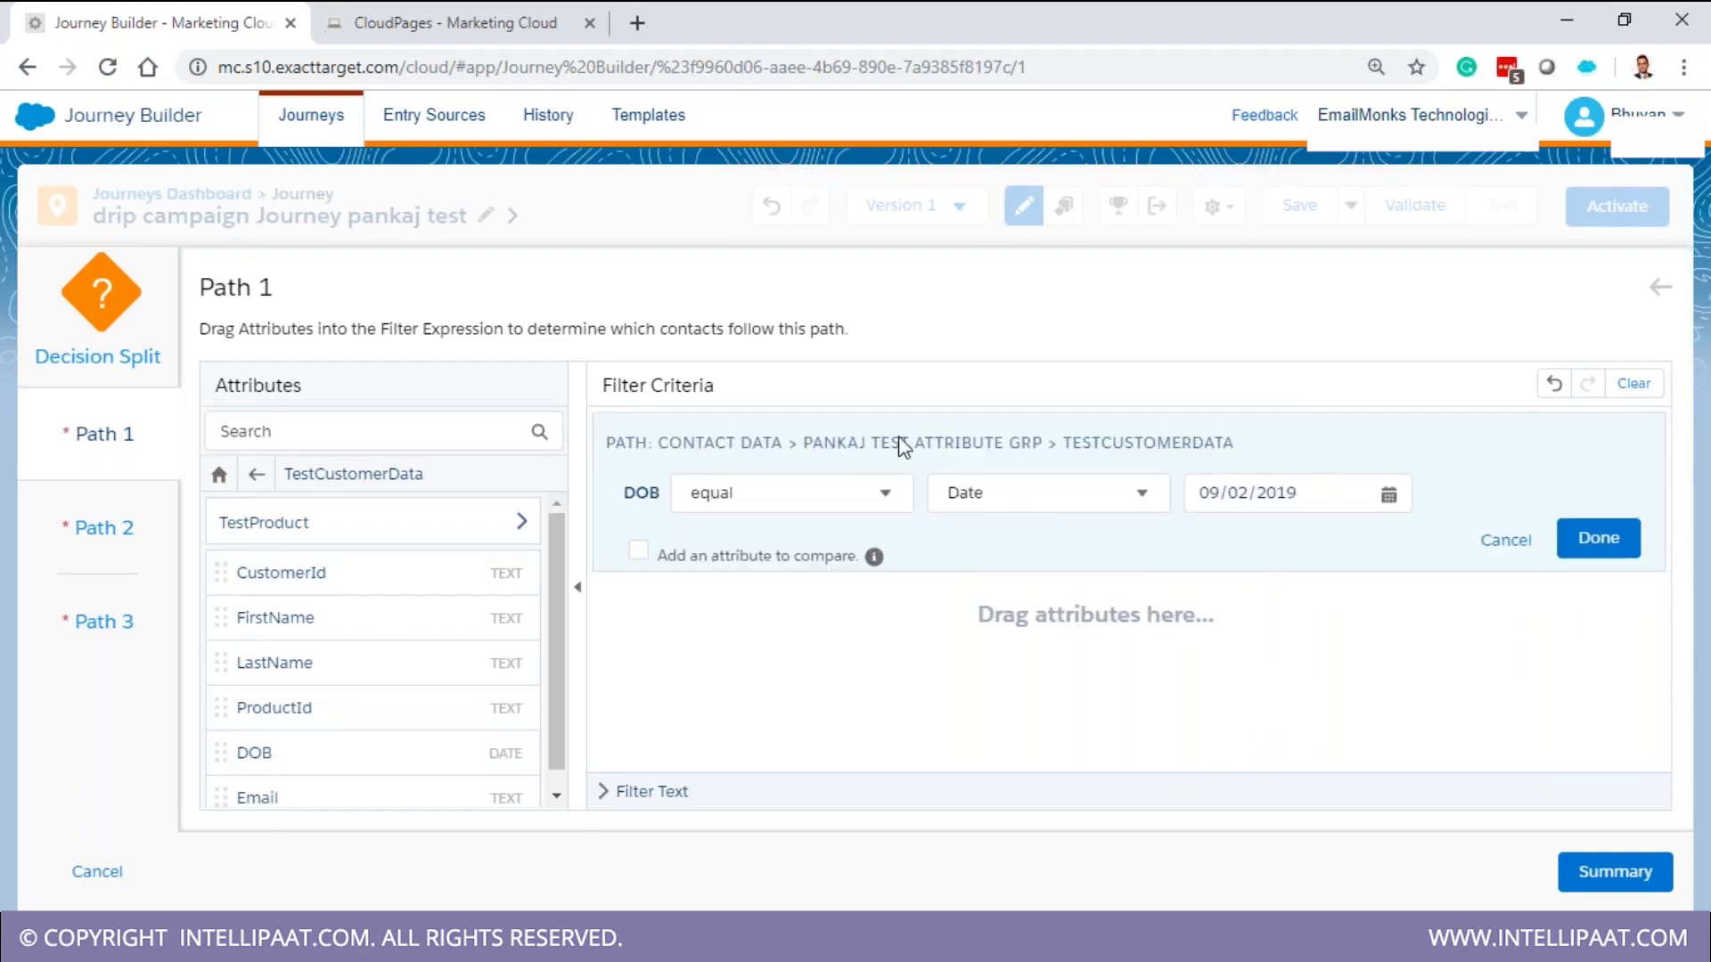
pyautogui.click(1014, 496)
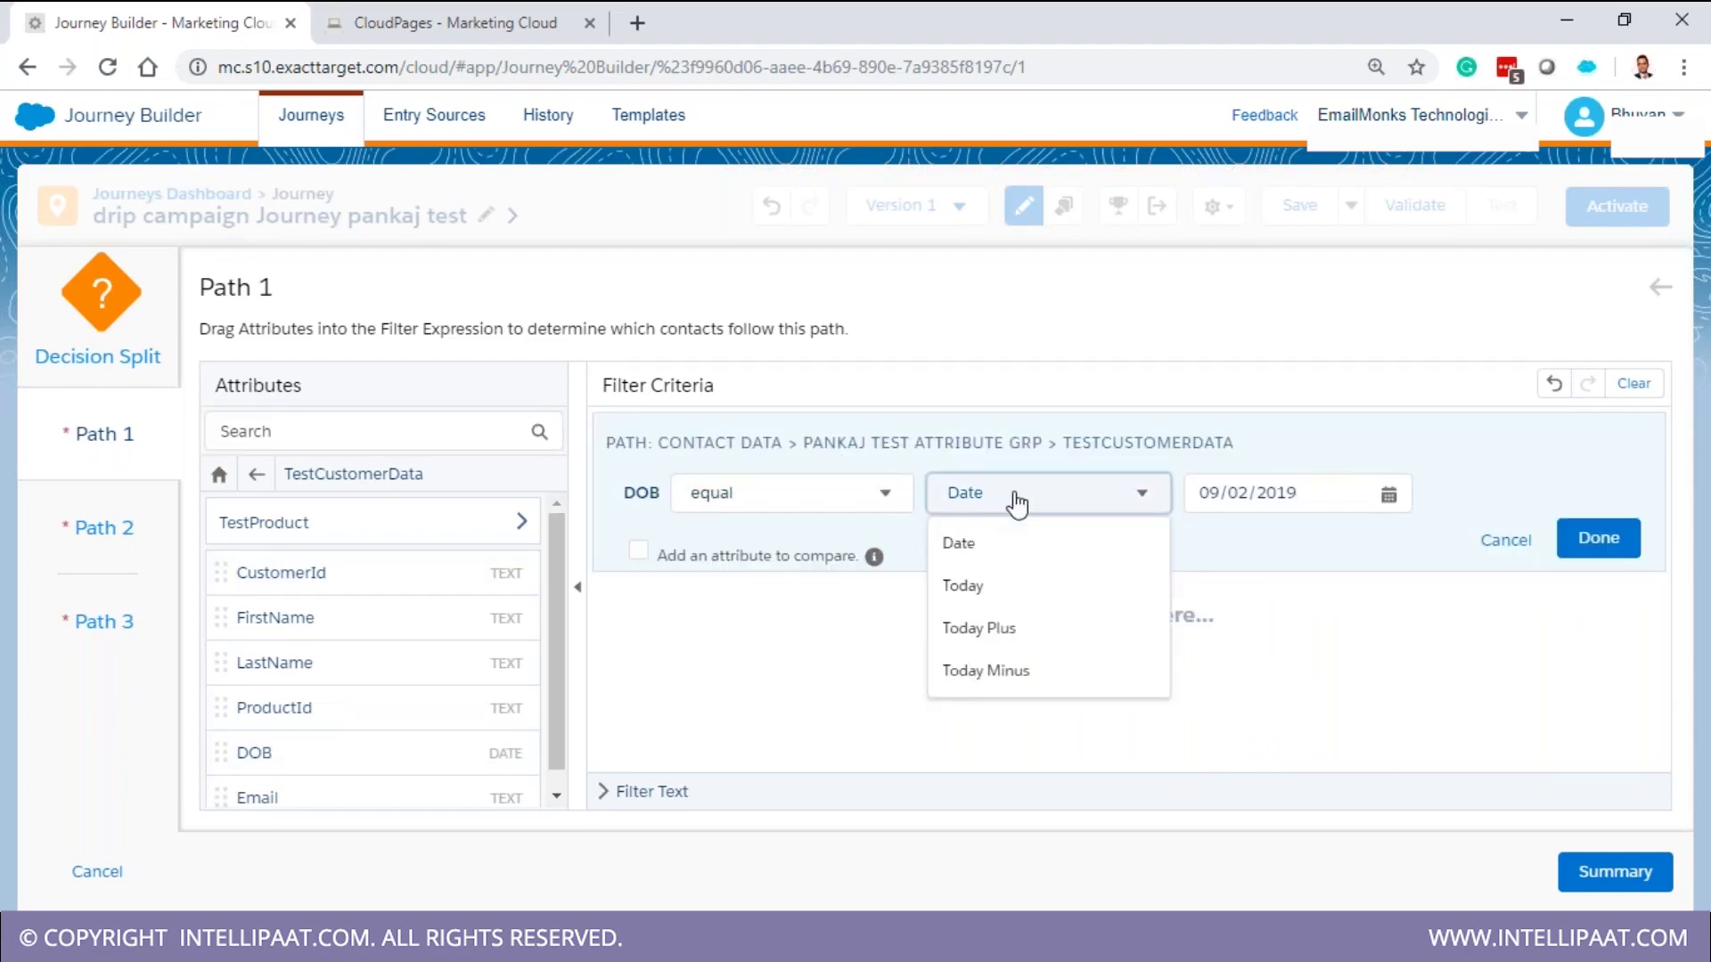
pyautogui.click(881, 501)
pyautogui.scroll(-5, 802, 708)
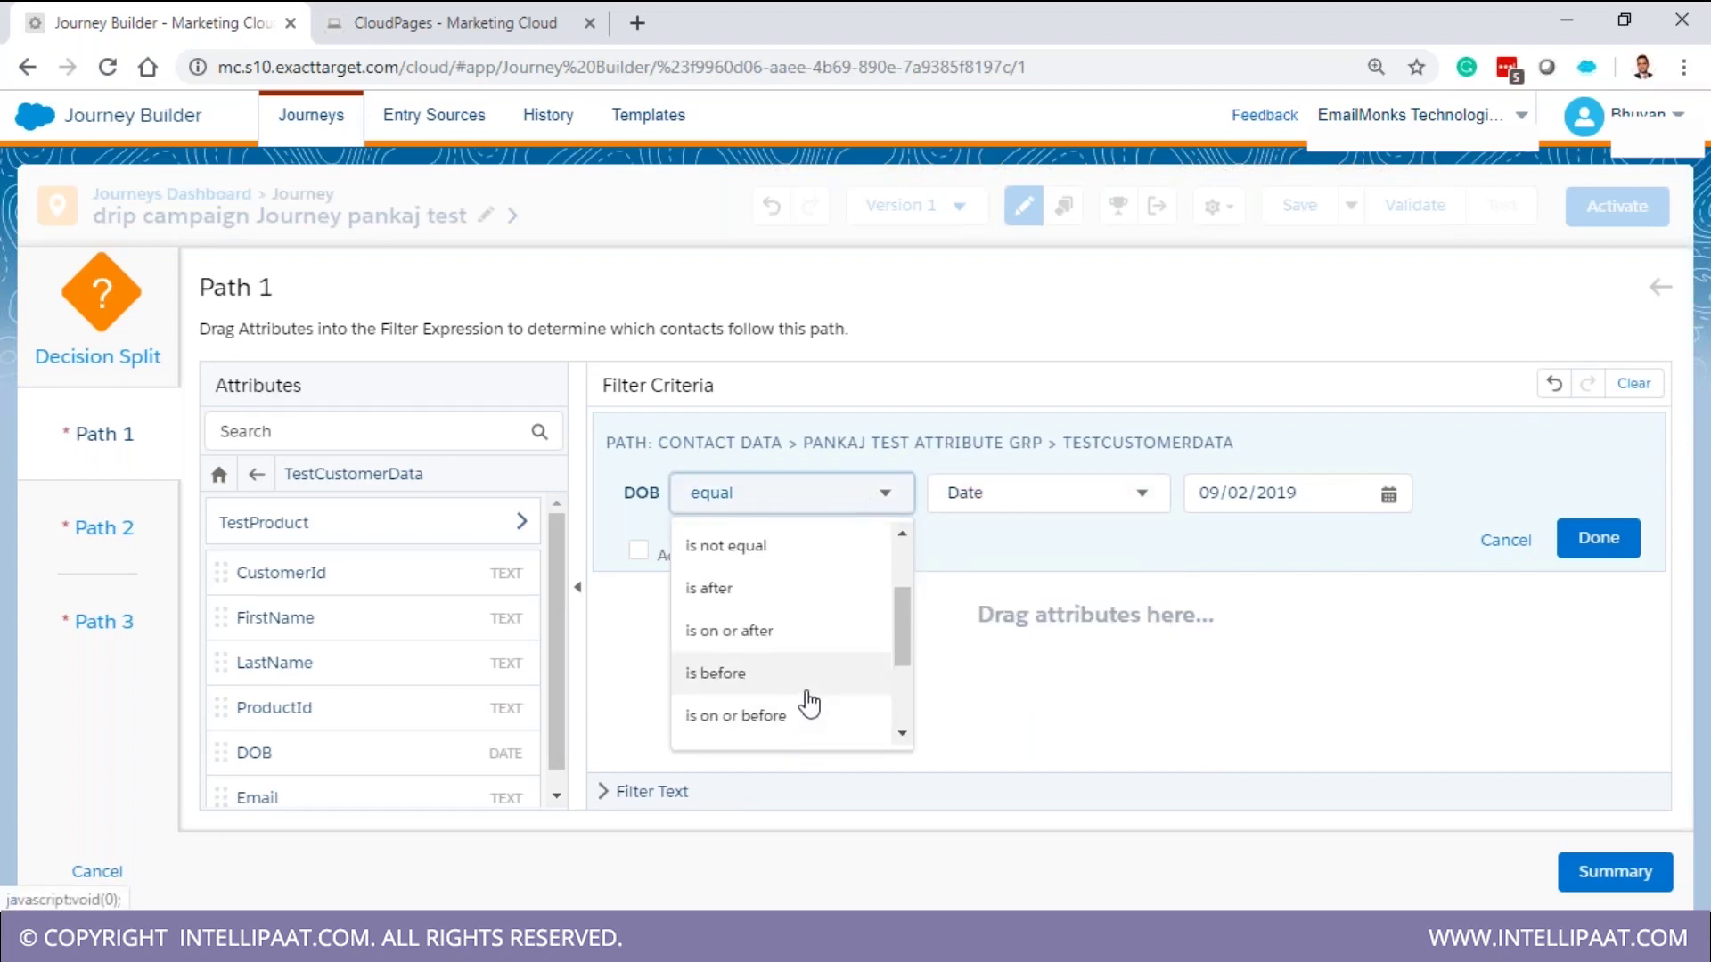
pyautogui.click(764, 549)
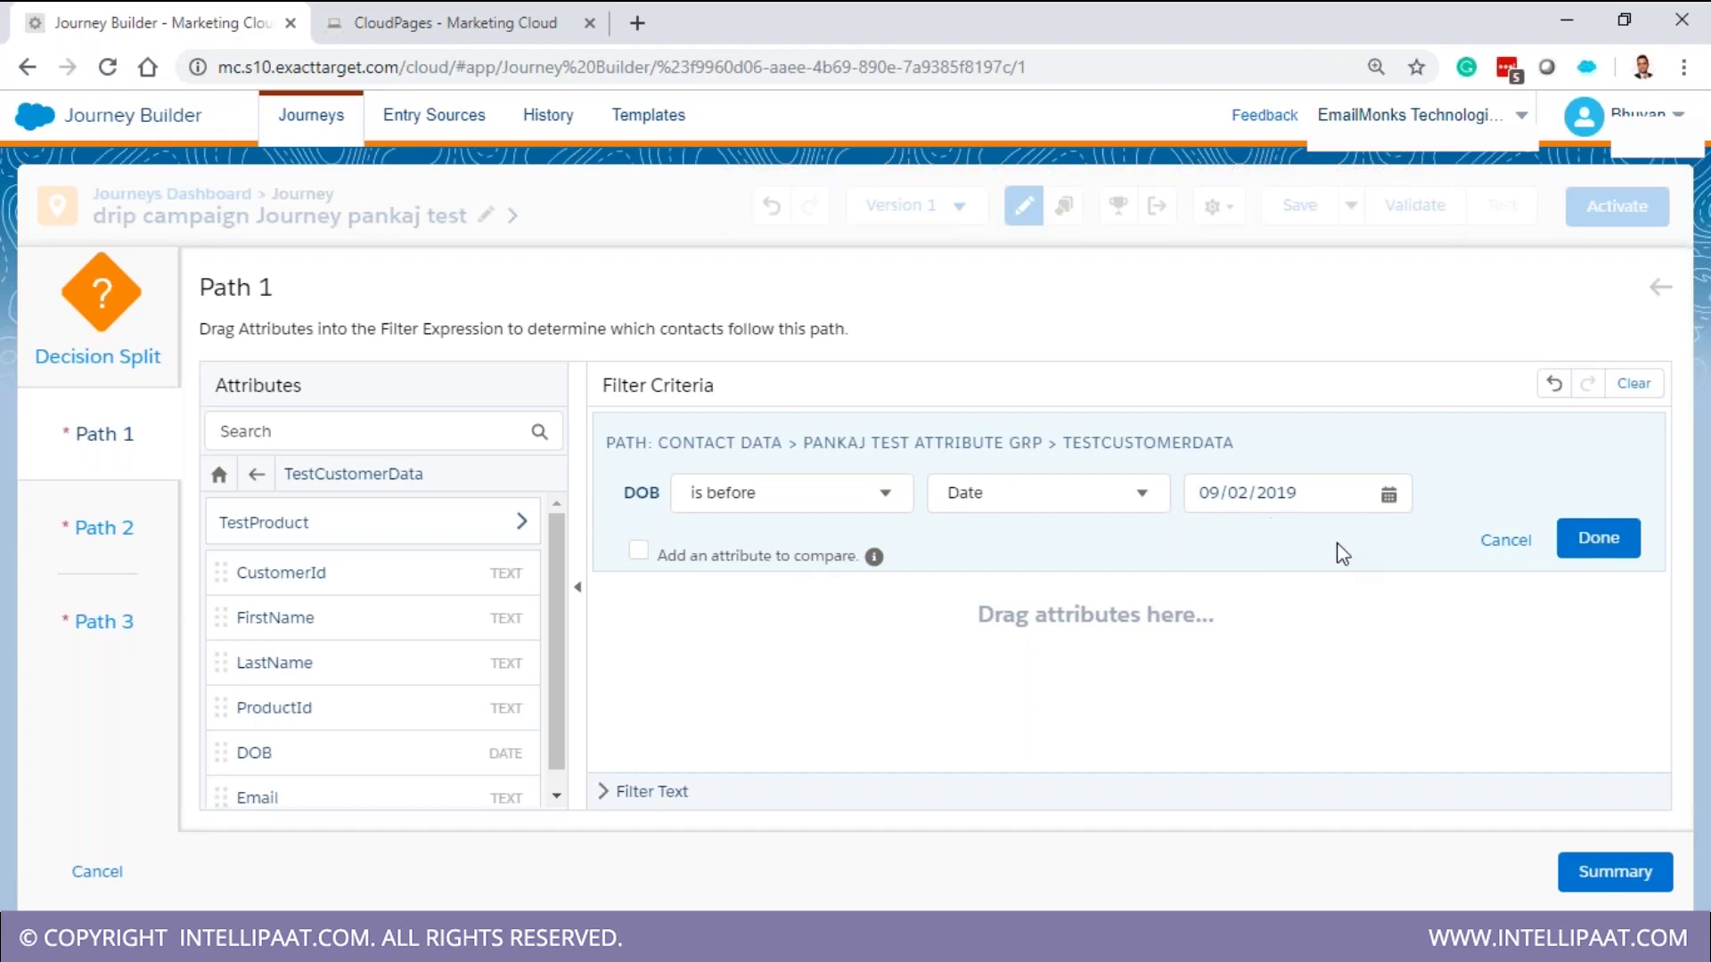
pyautogui.click(1573, 546)
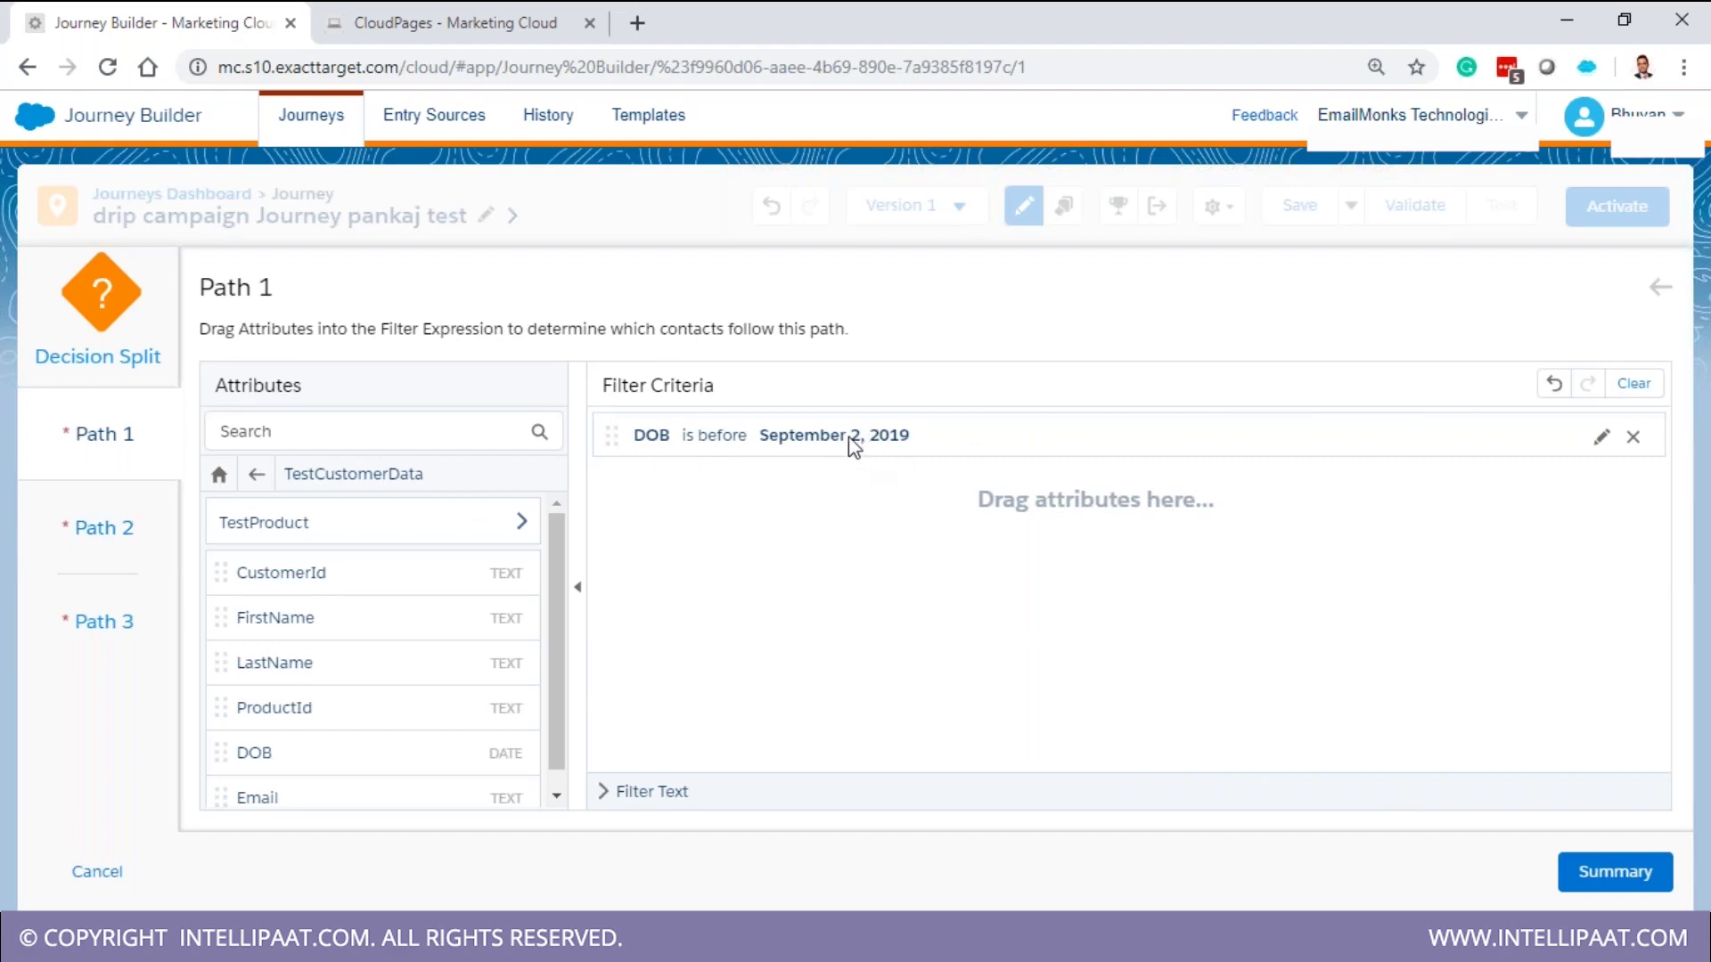
# Set Path 2's filter to DOB equal 09/02/2019
pyautogui.click(104, 528)
pyautogui.click(383, 450)
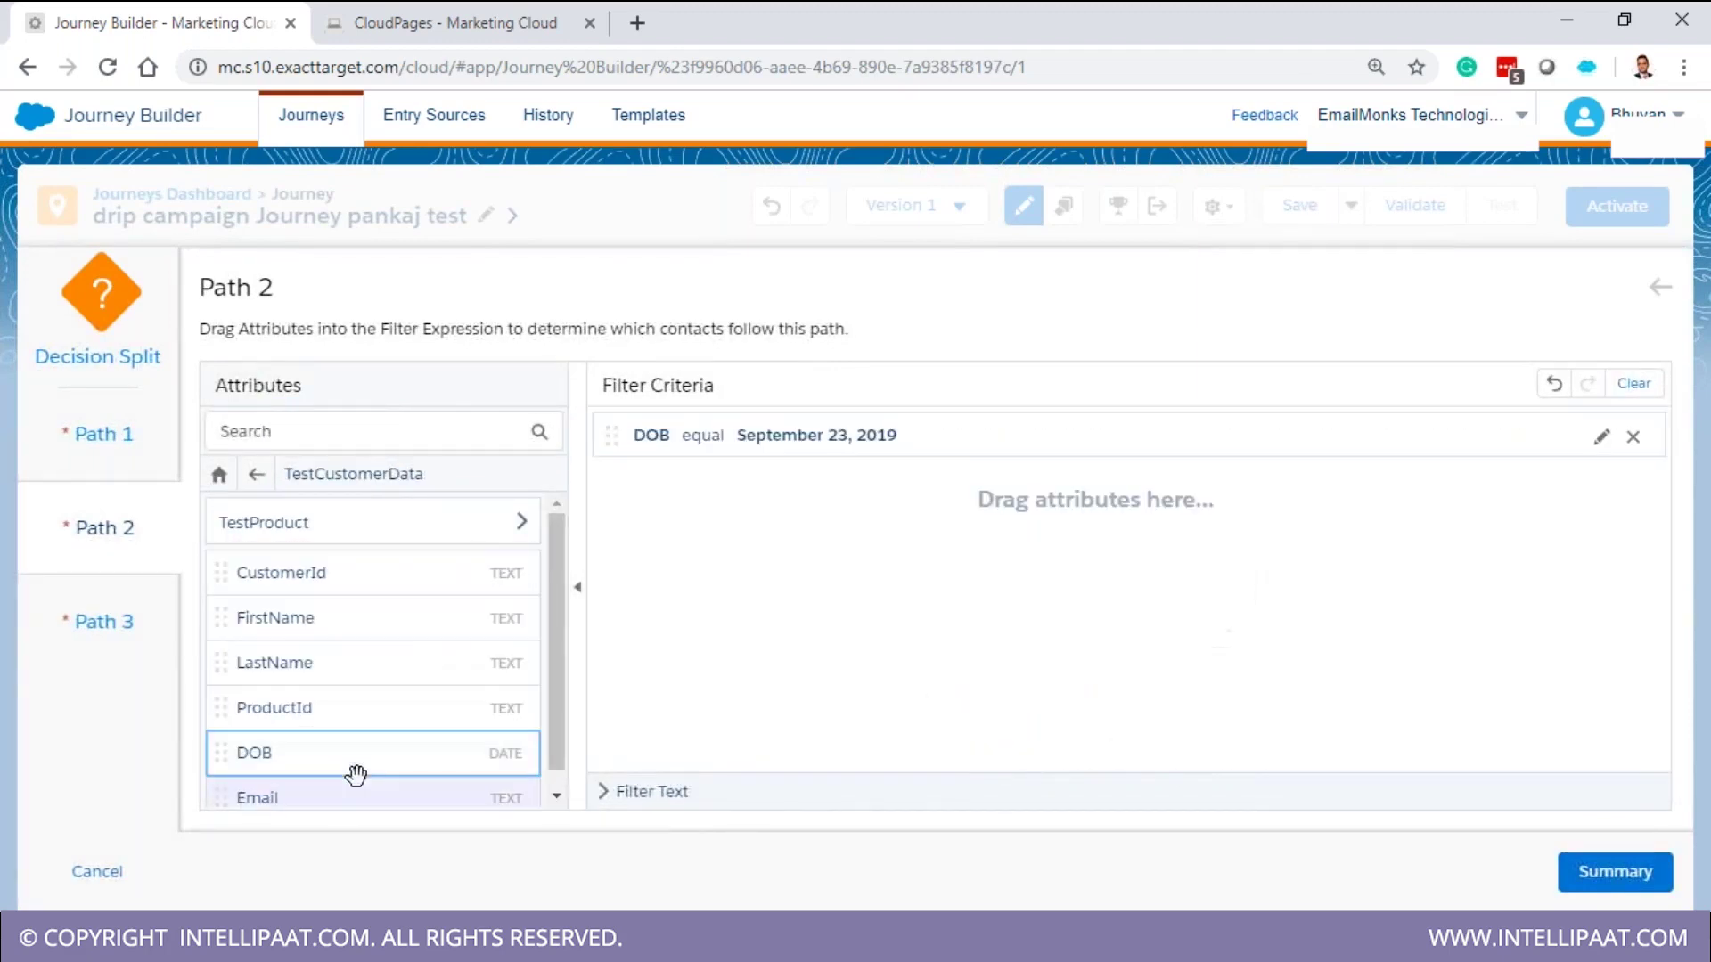
pyautogui.click(879, 439)
pyautogui.click(789, 492)
pyautogui.click(772, 630)
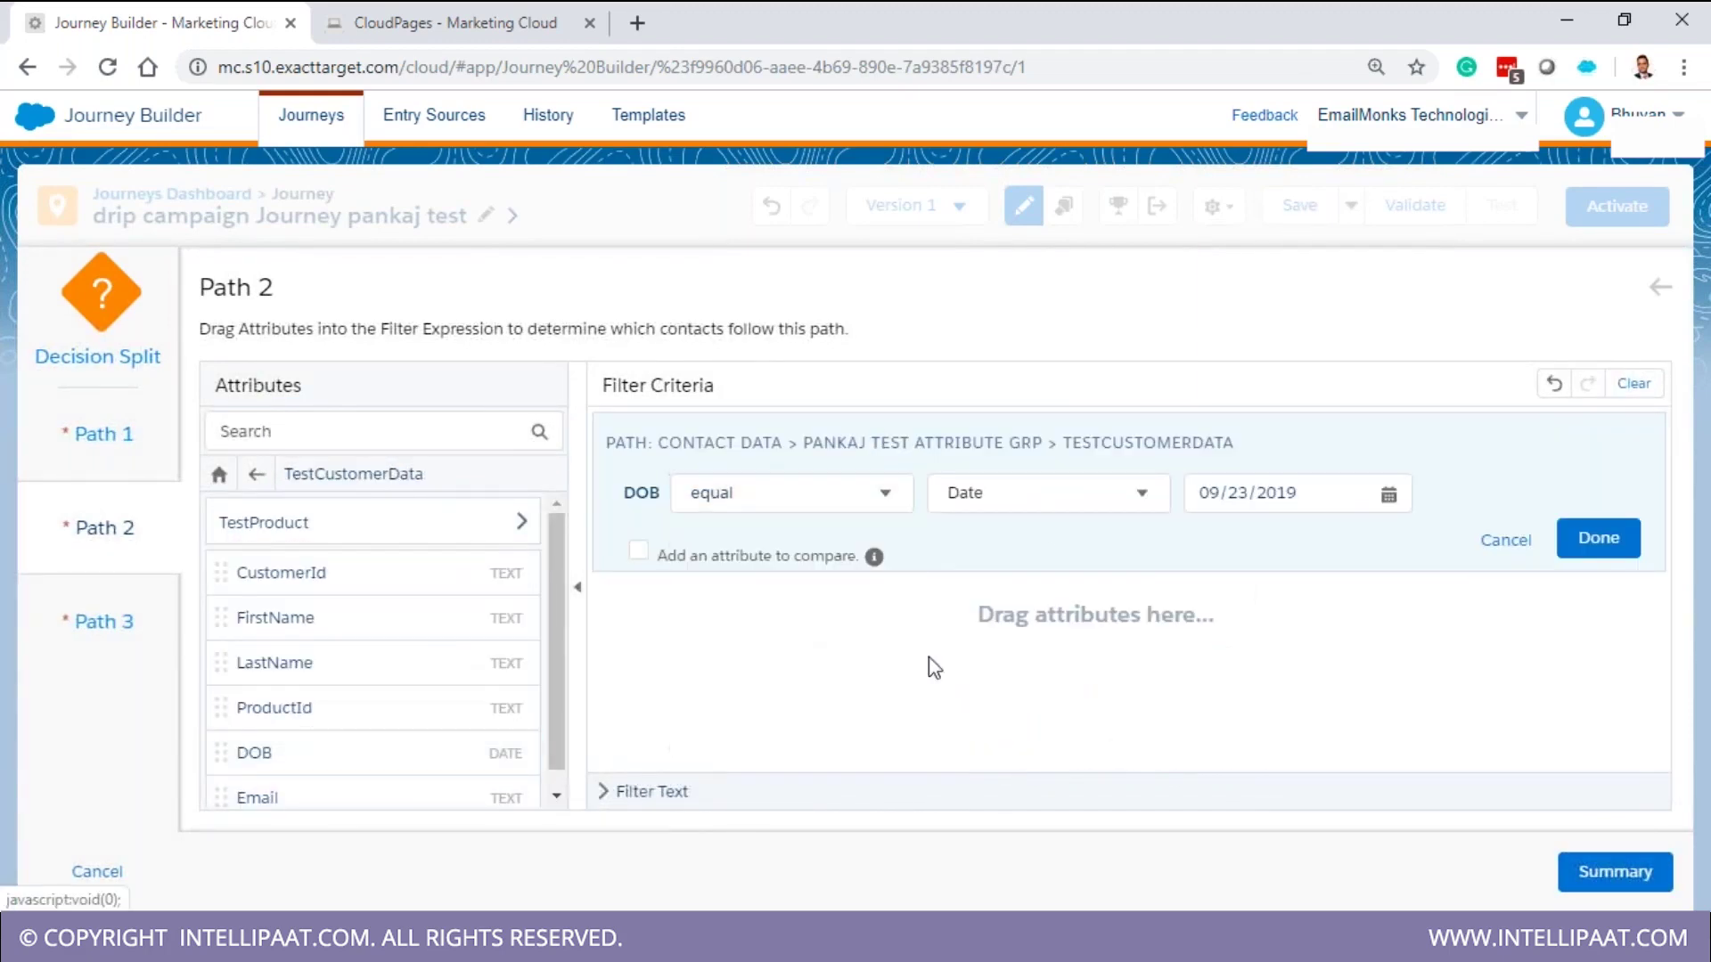
pyautogui.click(1212, 495)
pyautogui.click(1260, 562)
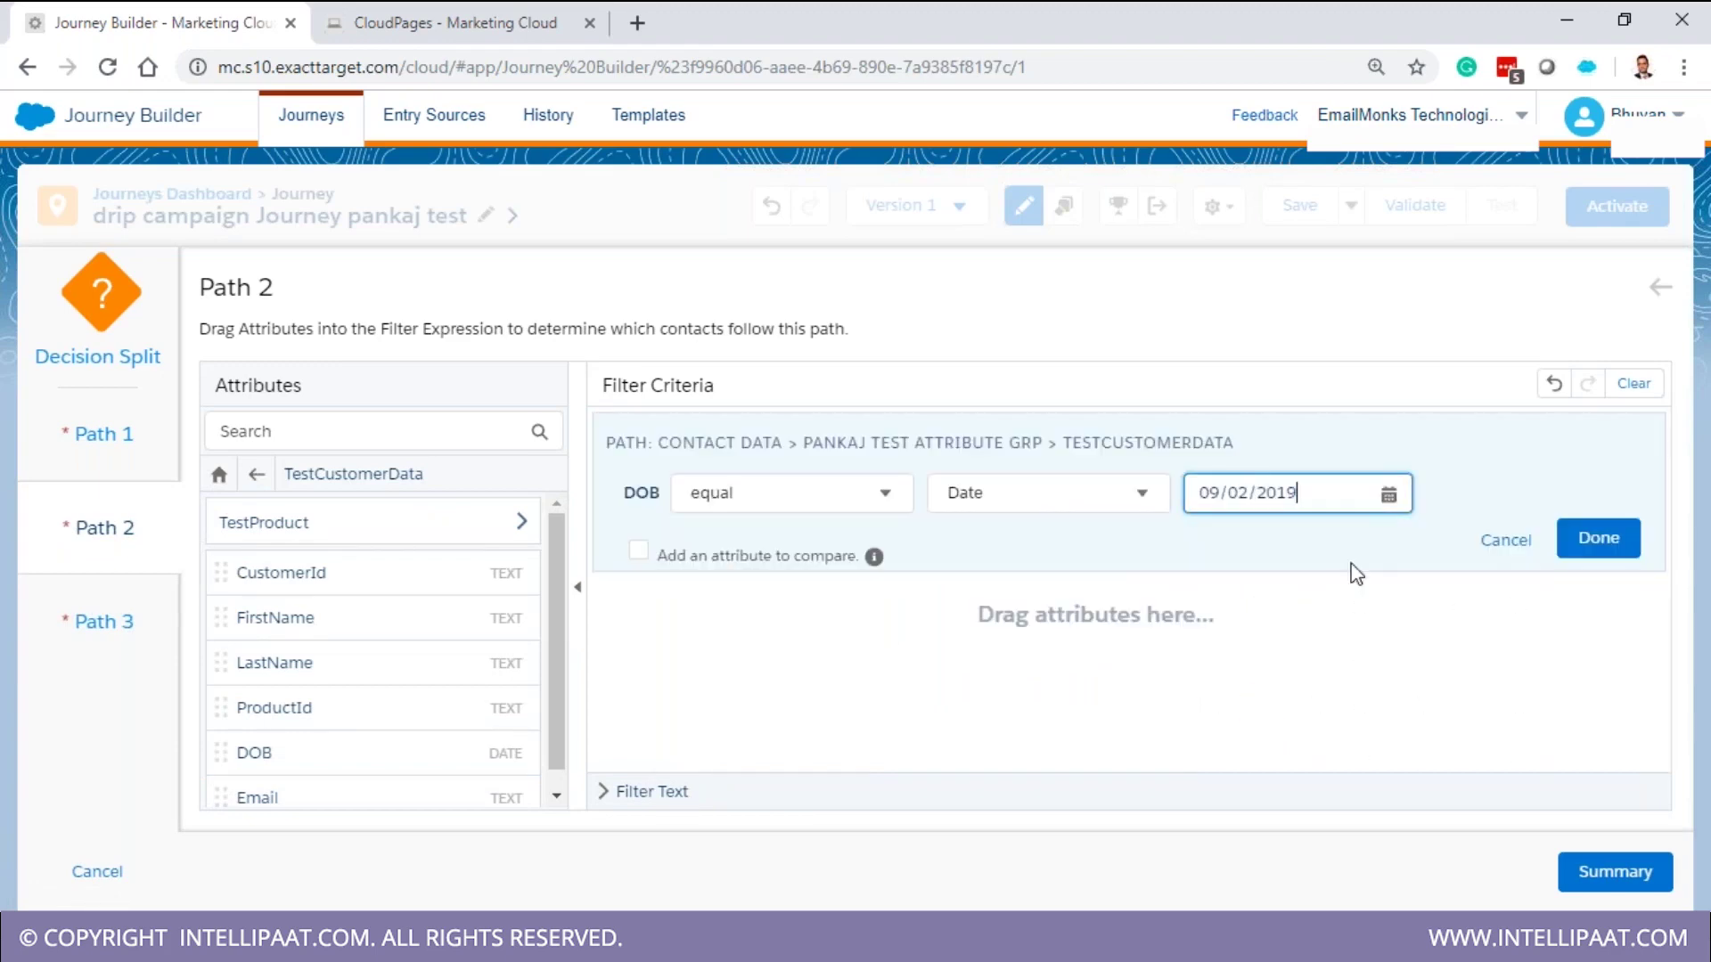
pyautogui.click(1597, 538)
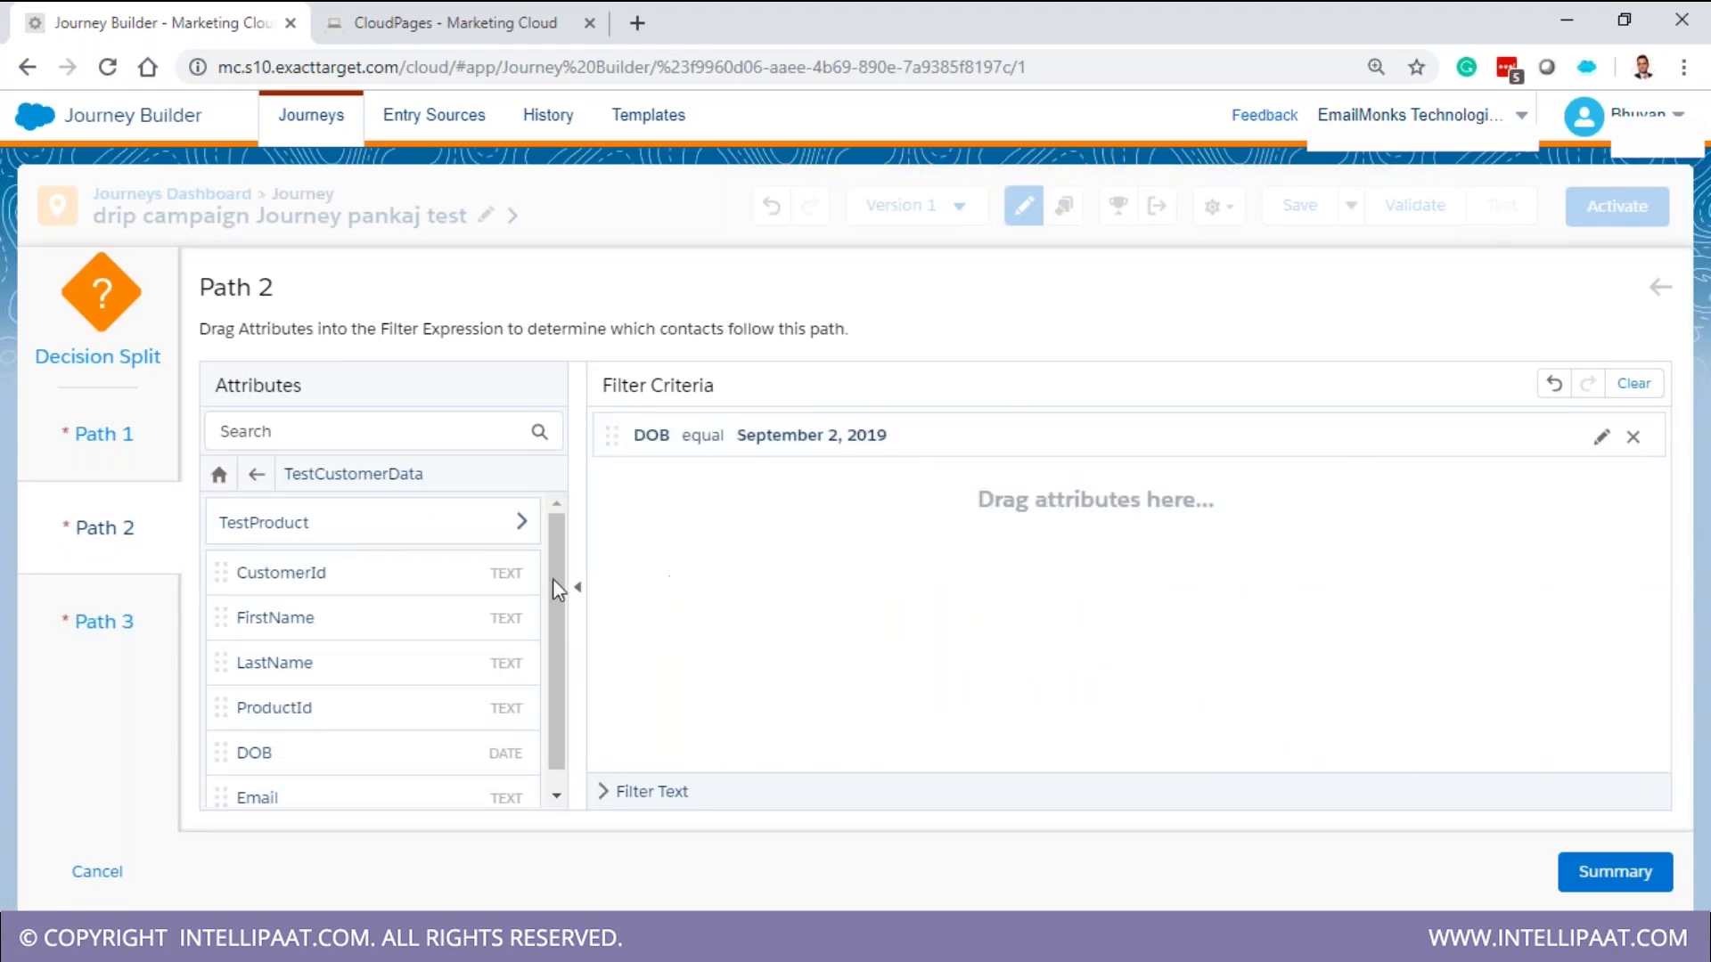
# Add Path 3's filter as DOB is after 09/02/2019 and finish the paths
pyautogui.click(115, 638)
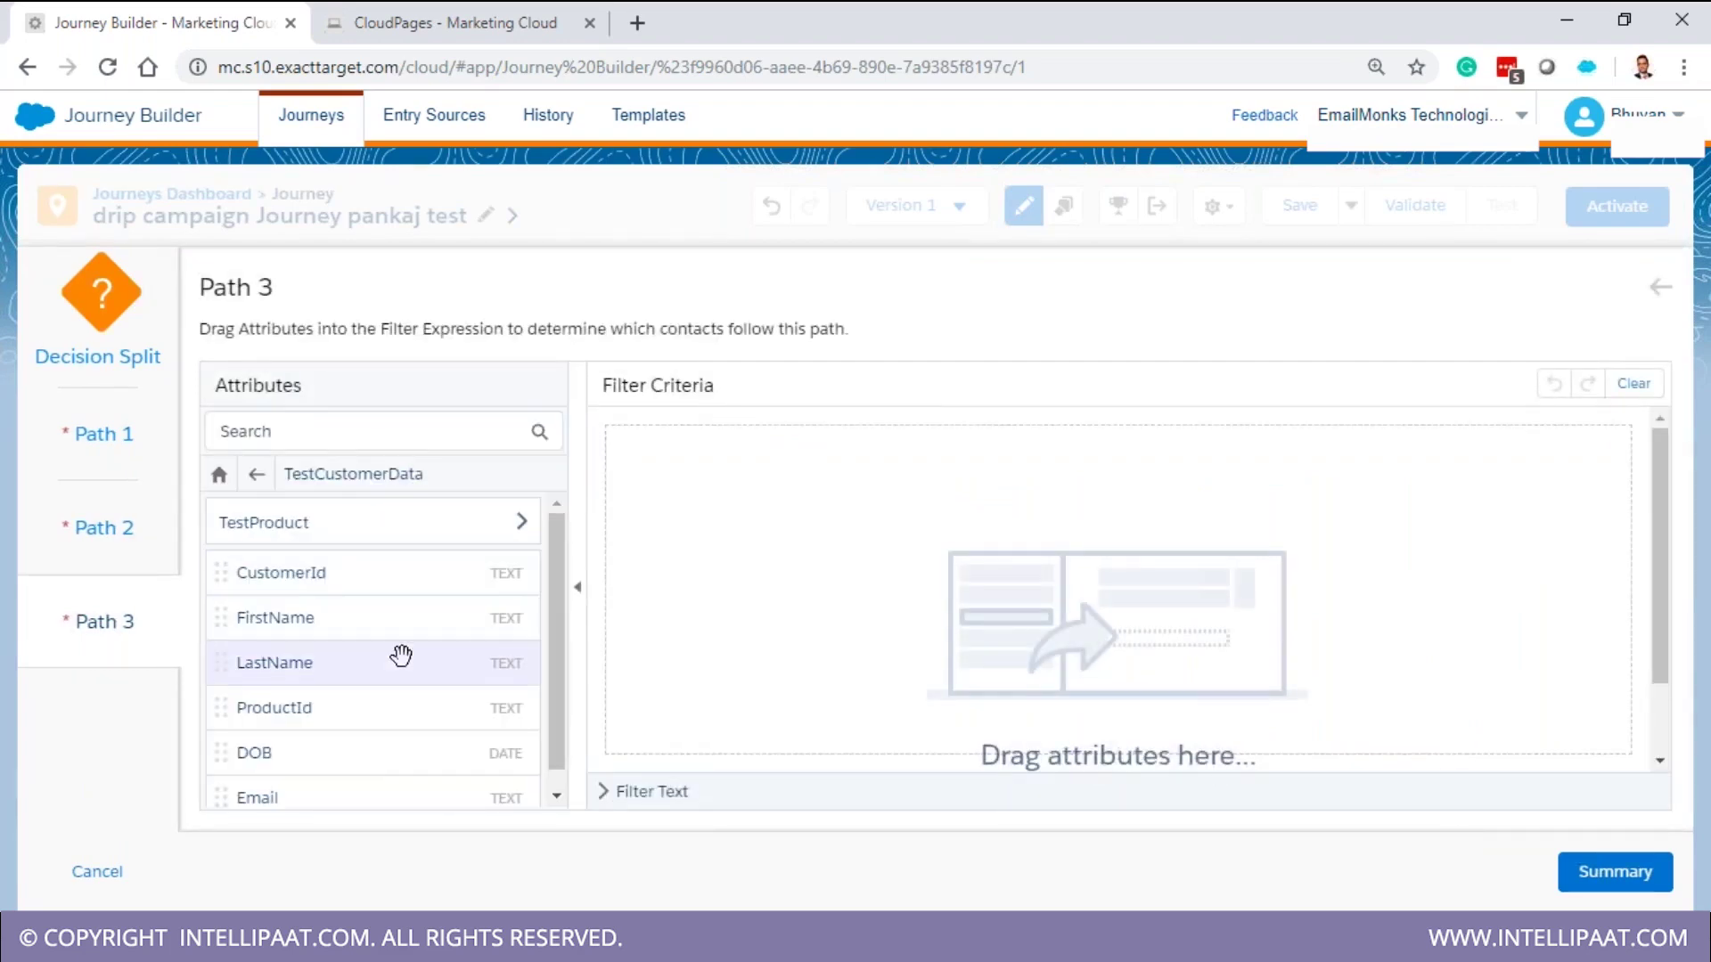
pyautogui.moveTo(385, 752); pyautogui.dragTo(1077, 550)
pyautogui.click(894, 441)
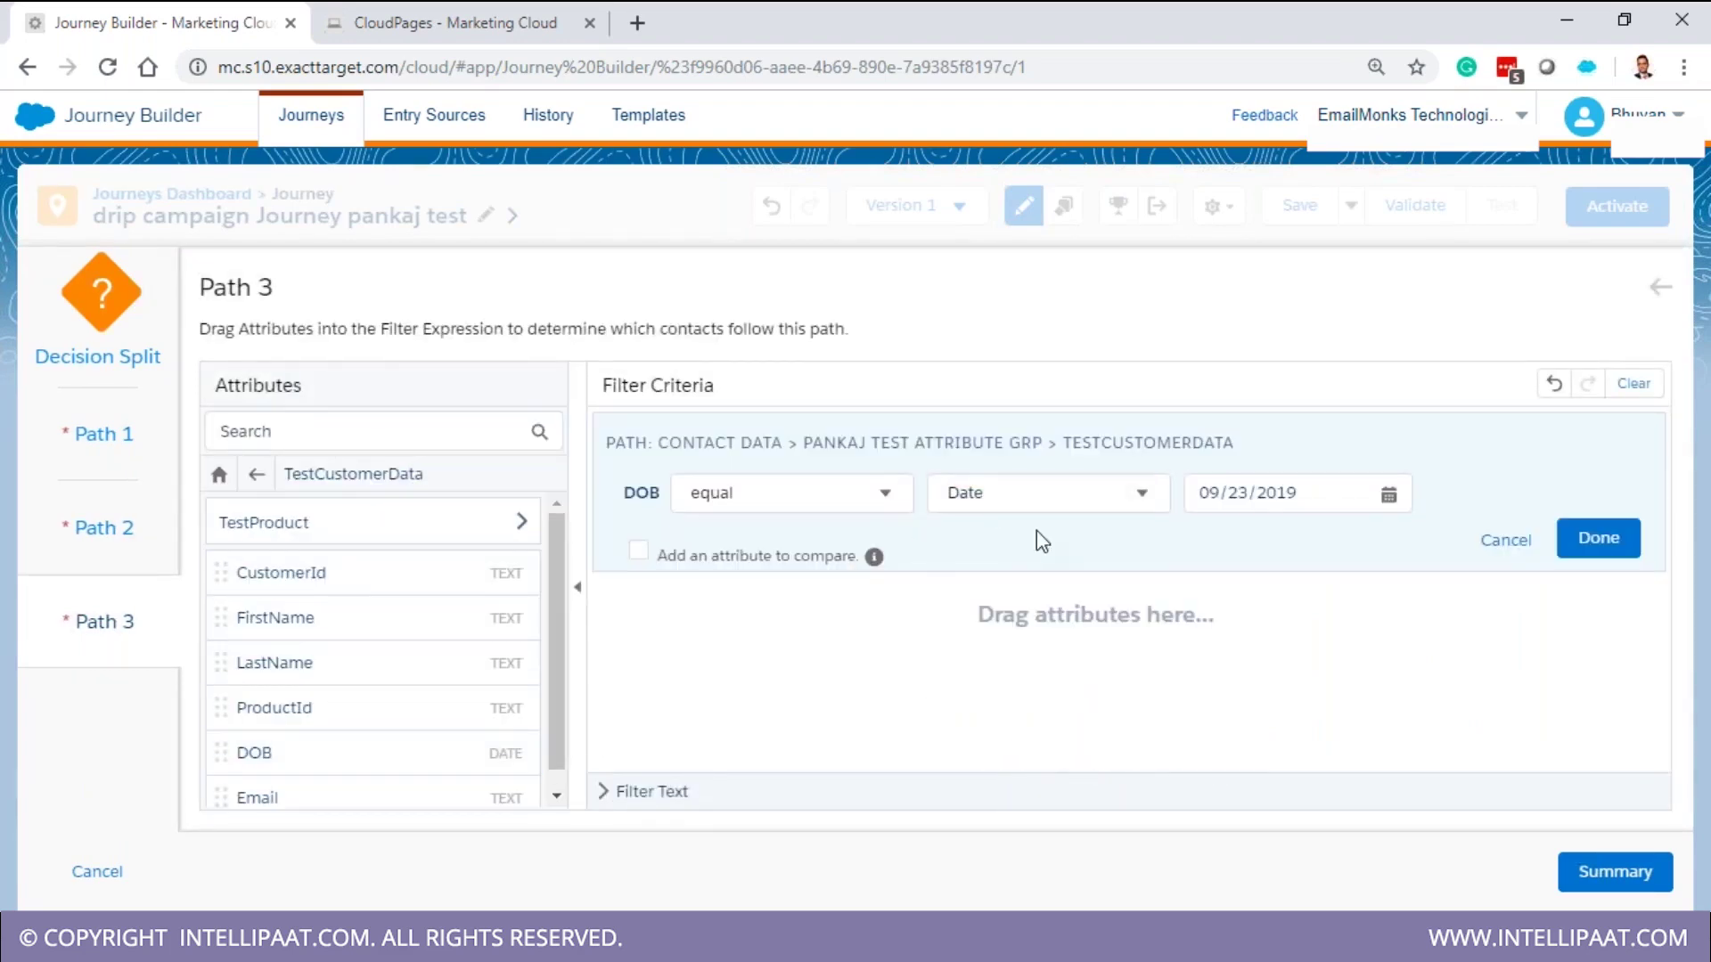
pyautogui.click(805, 505)
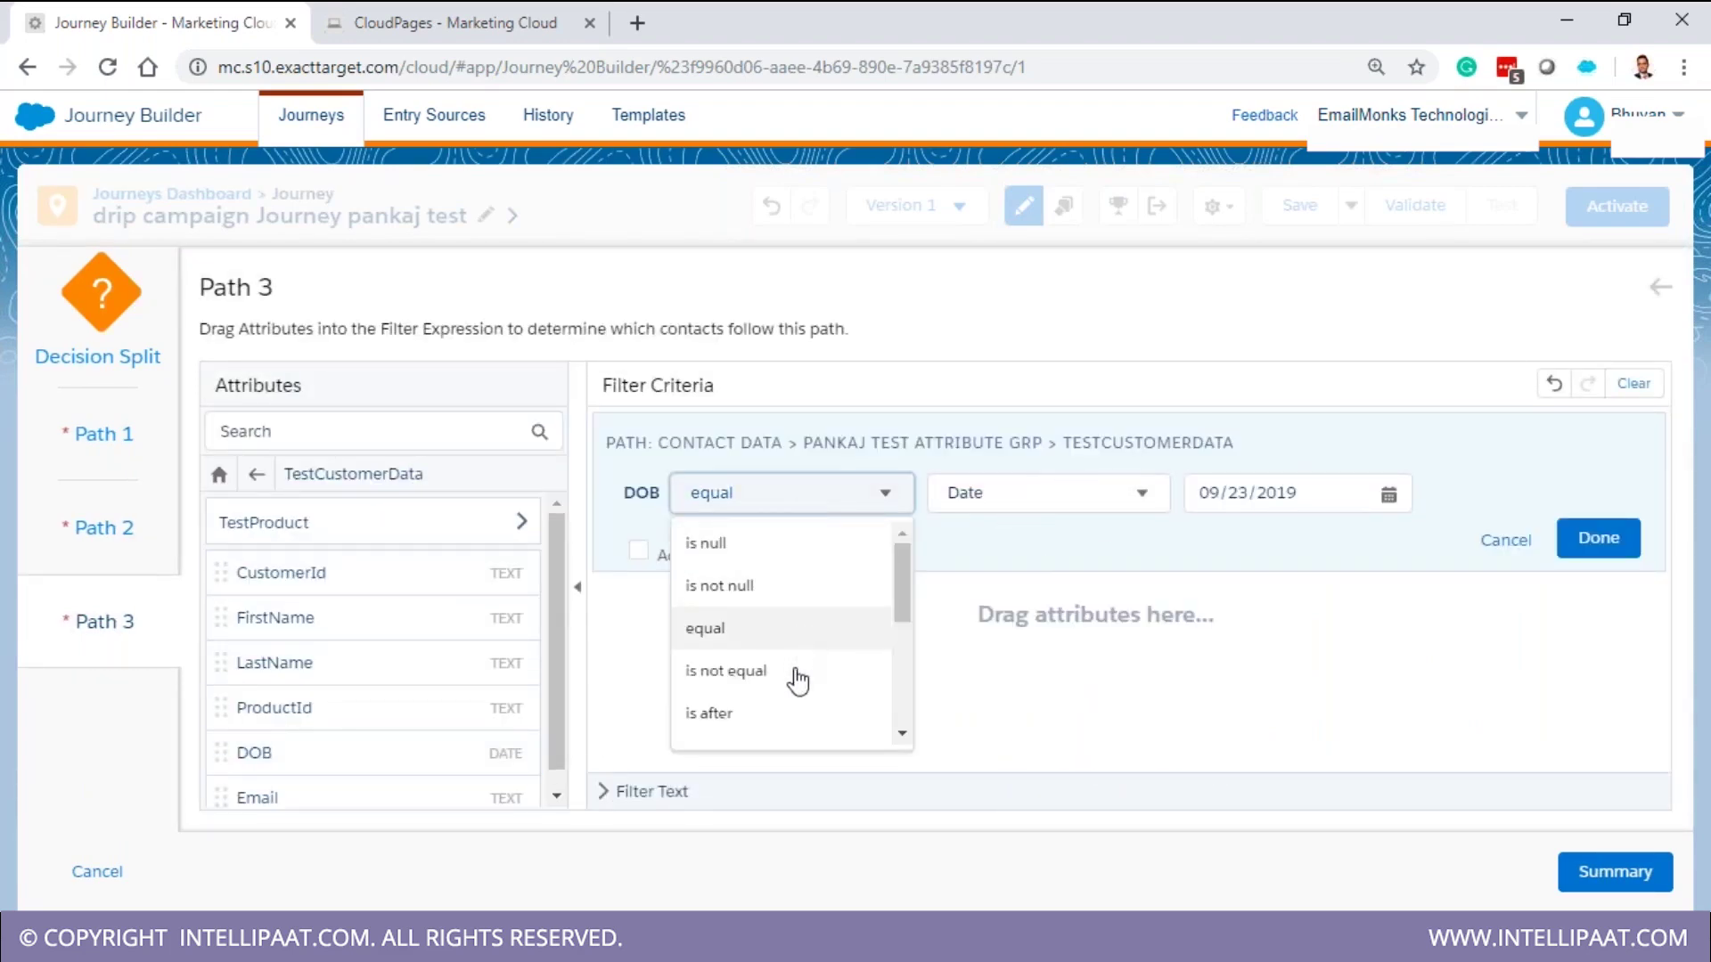
pyautogui.click(793, 708)
pyautogui.click(1054, 499)
pyautogui.click(1388, 493)
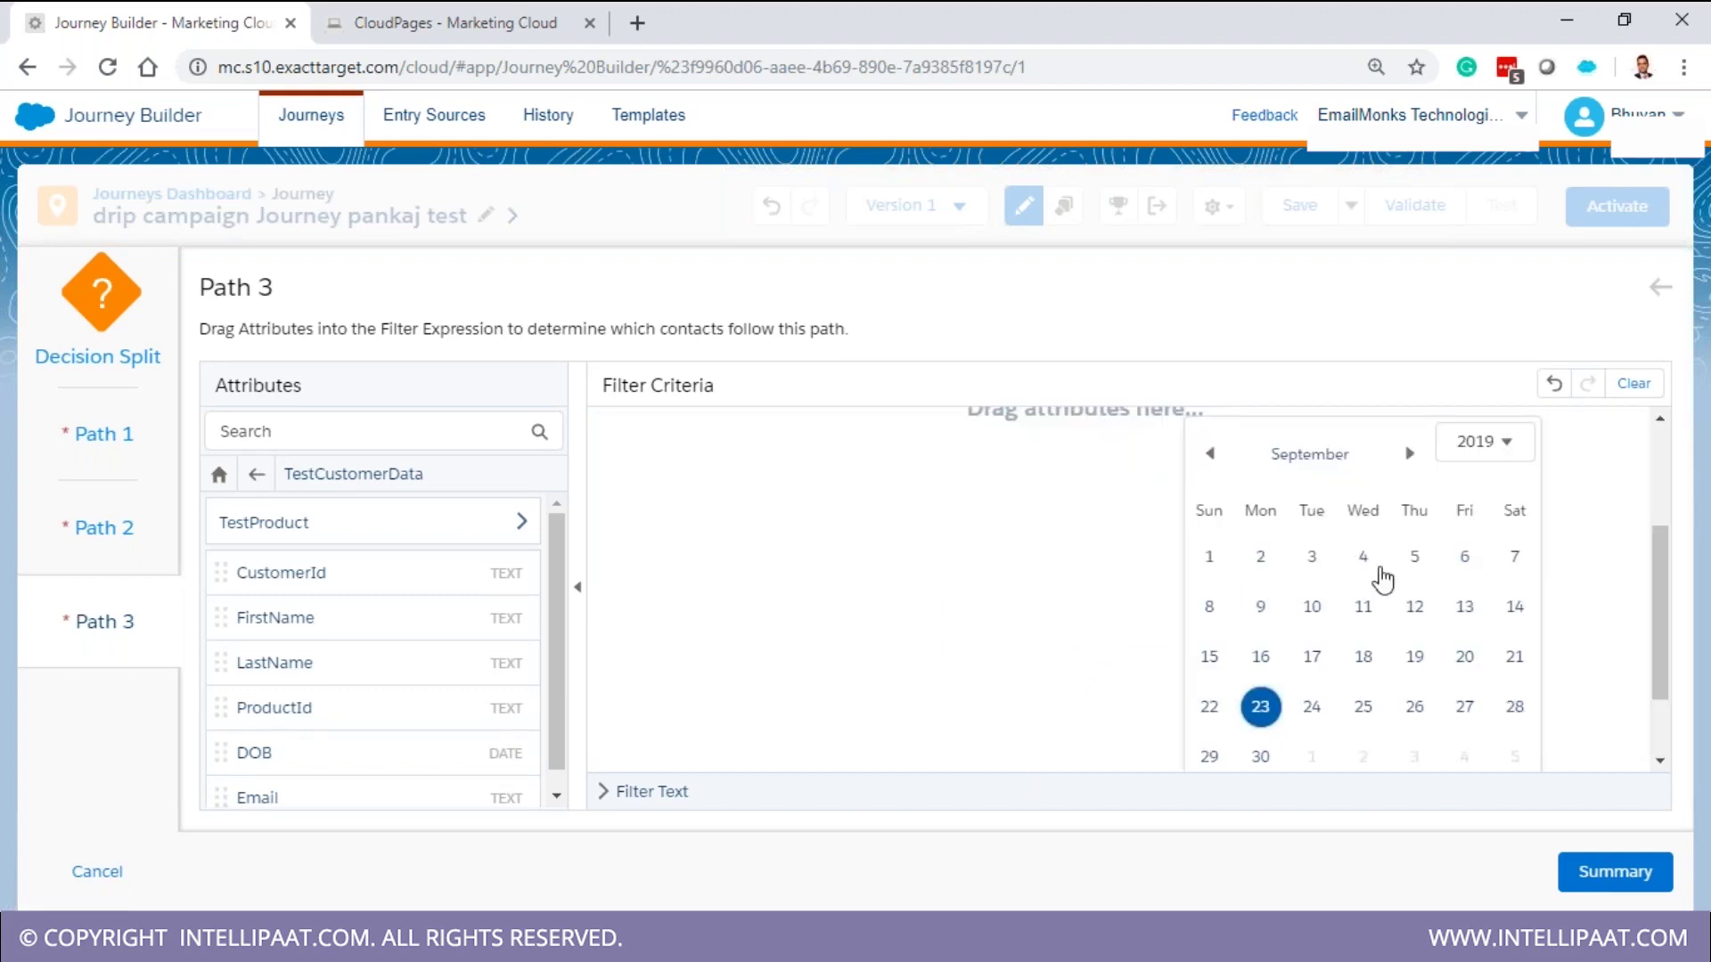
pyautogui.click(1262, 555)
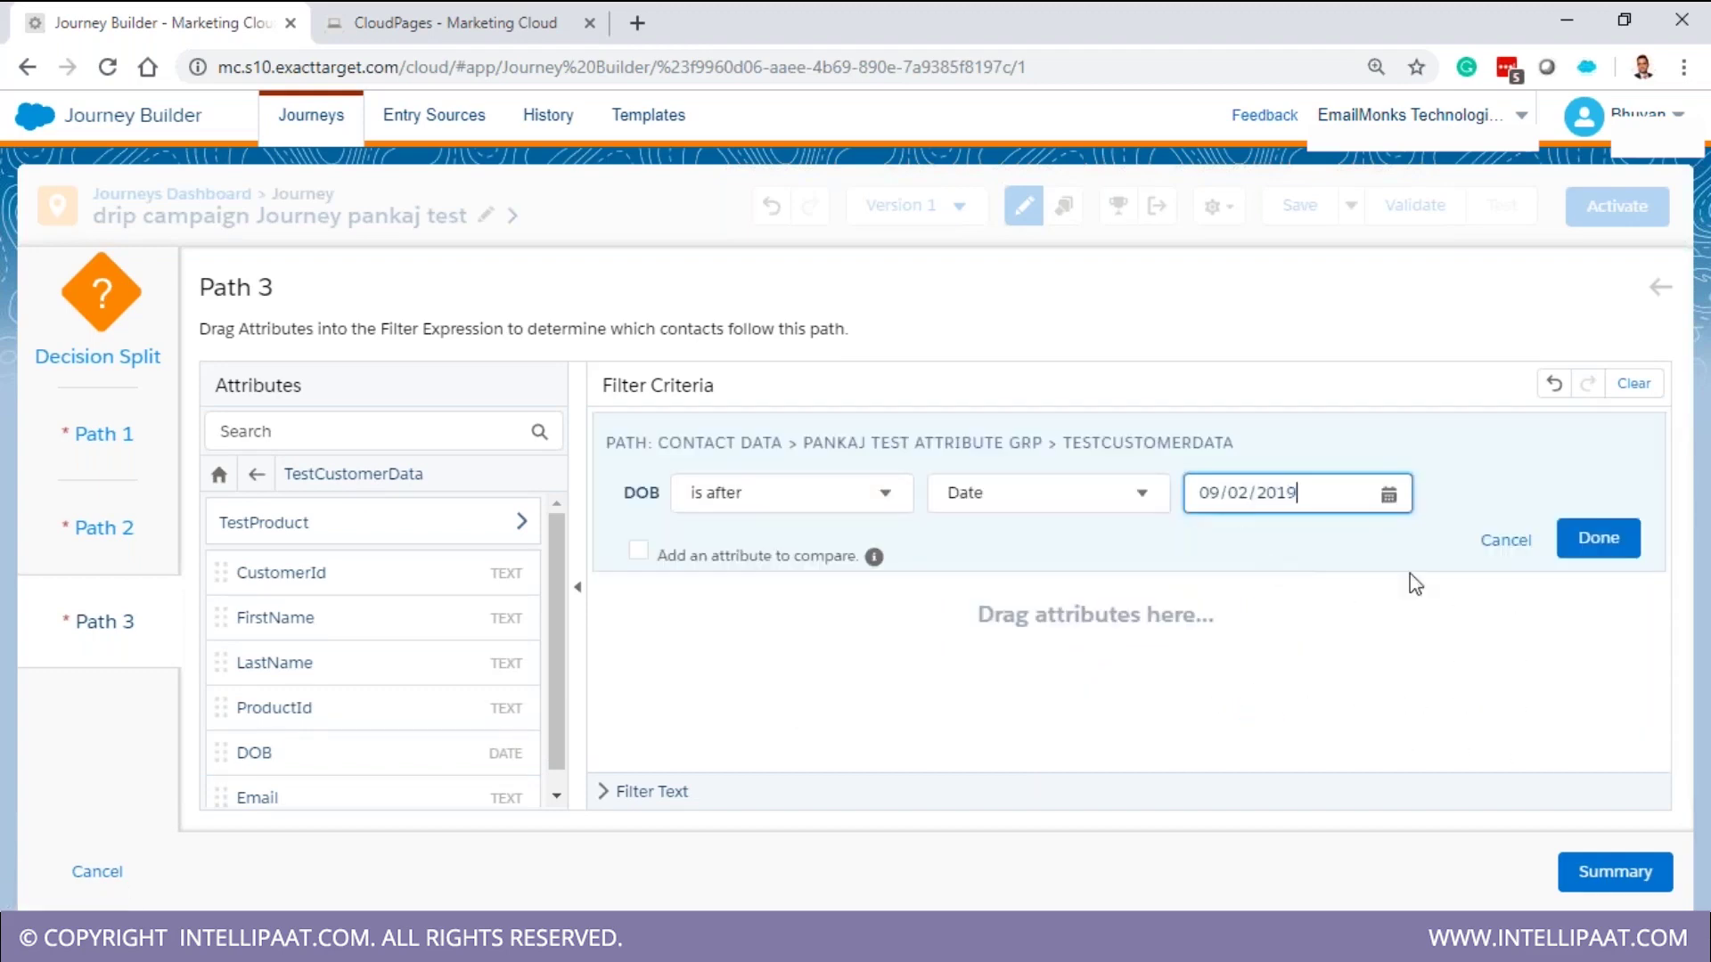
pyautogui.click(1598, 538)
pyautogui.click(1614, 871)
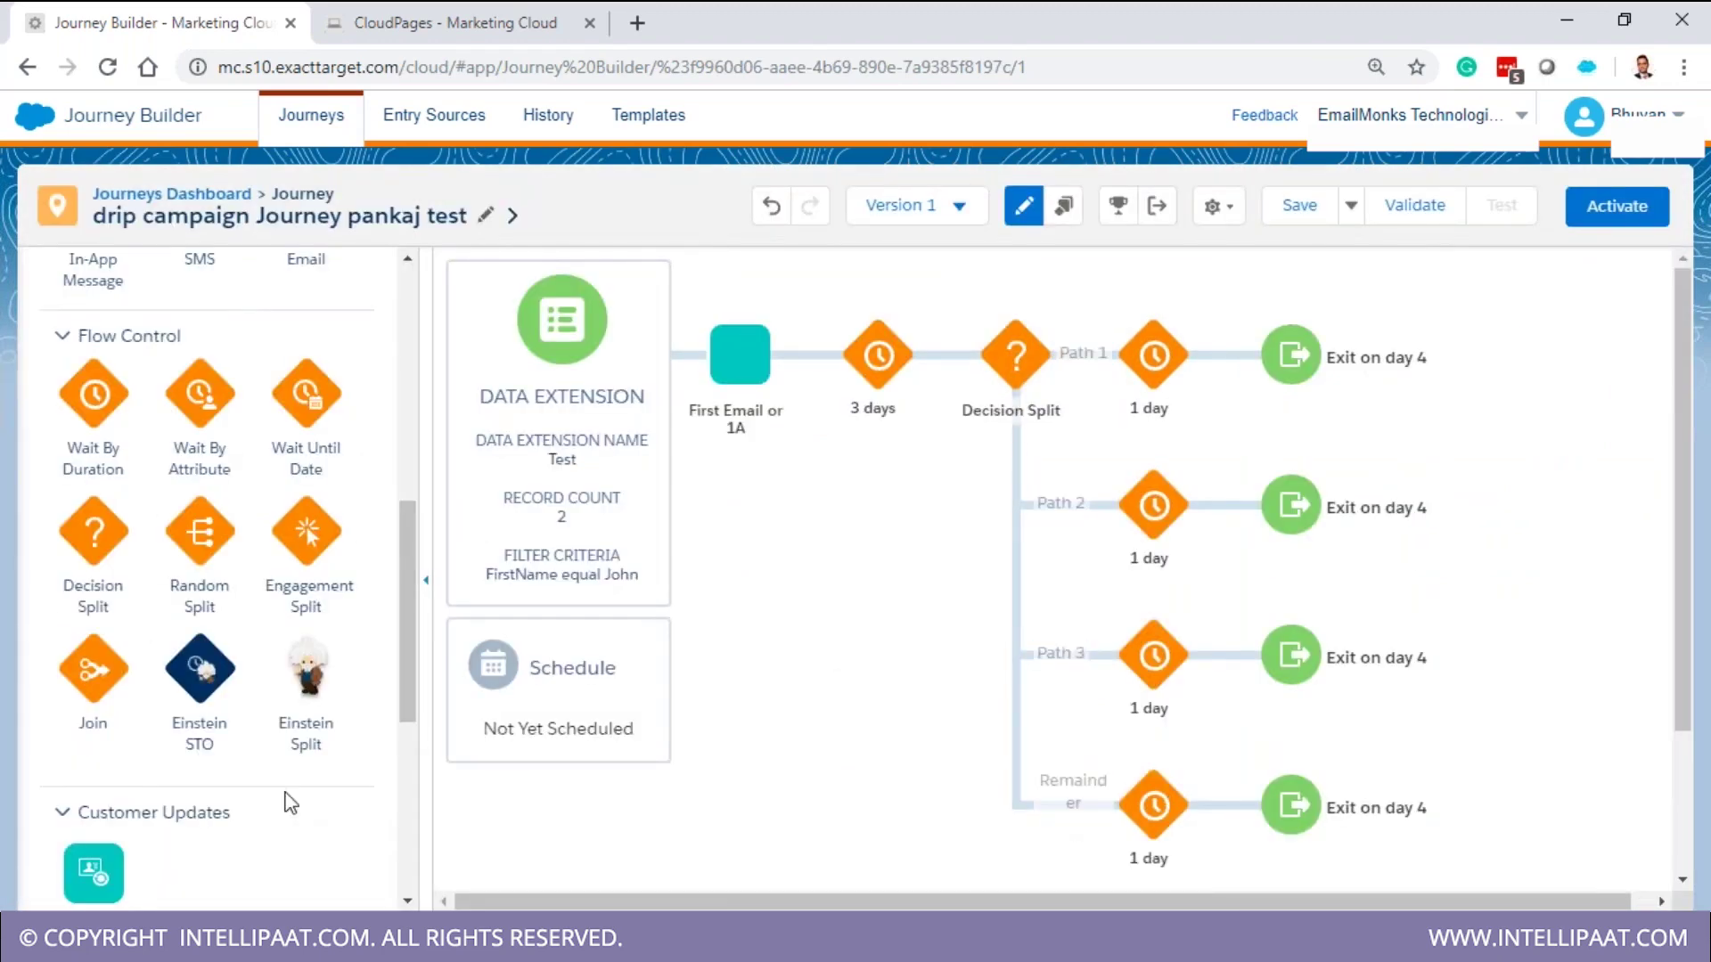
# Delete Path 3 from the Decision Split
pyautogui.click(1011, 365)
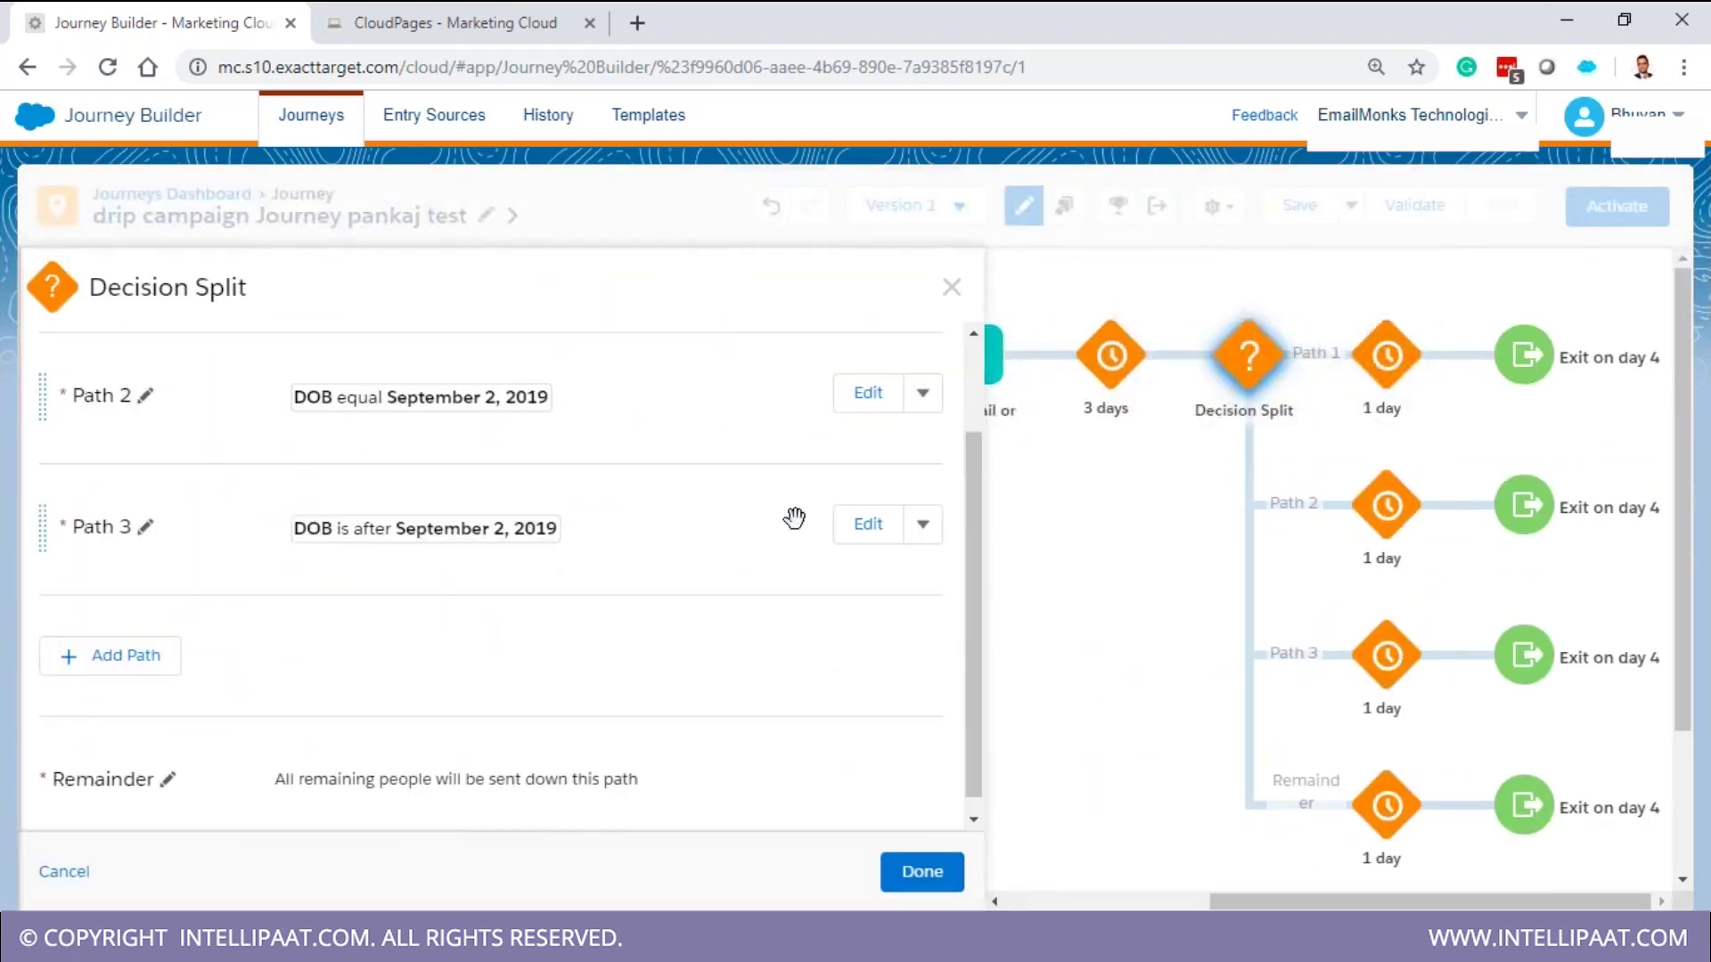
pyautogui.click(924, 535)
pyautogui.click(401, 643)
pyautogui.scroll(2, 596, 493)
pyautogui.click(923, 653)
pyautogui.click(871, 749)
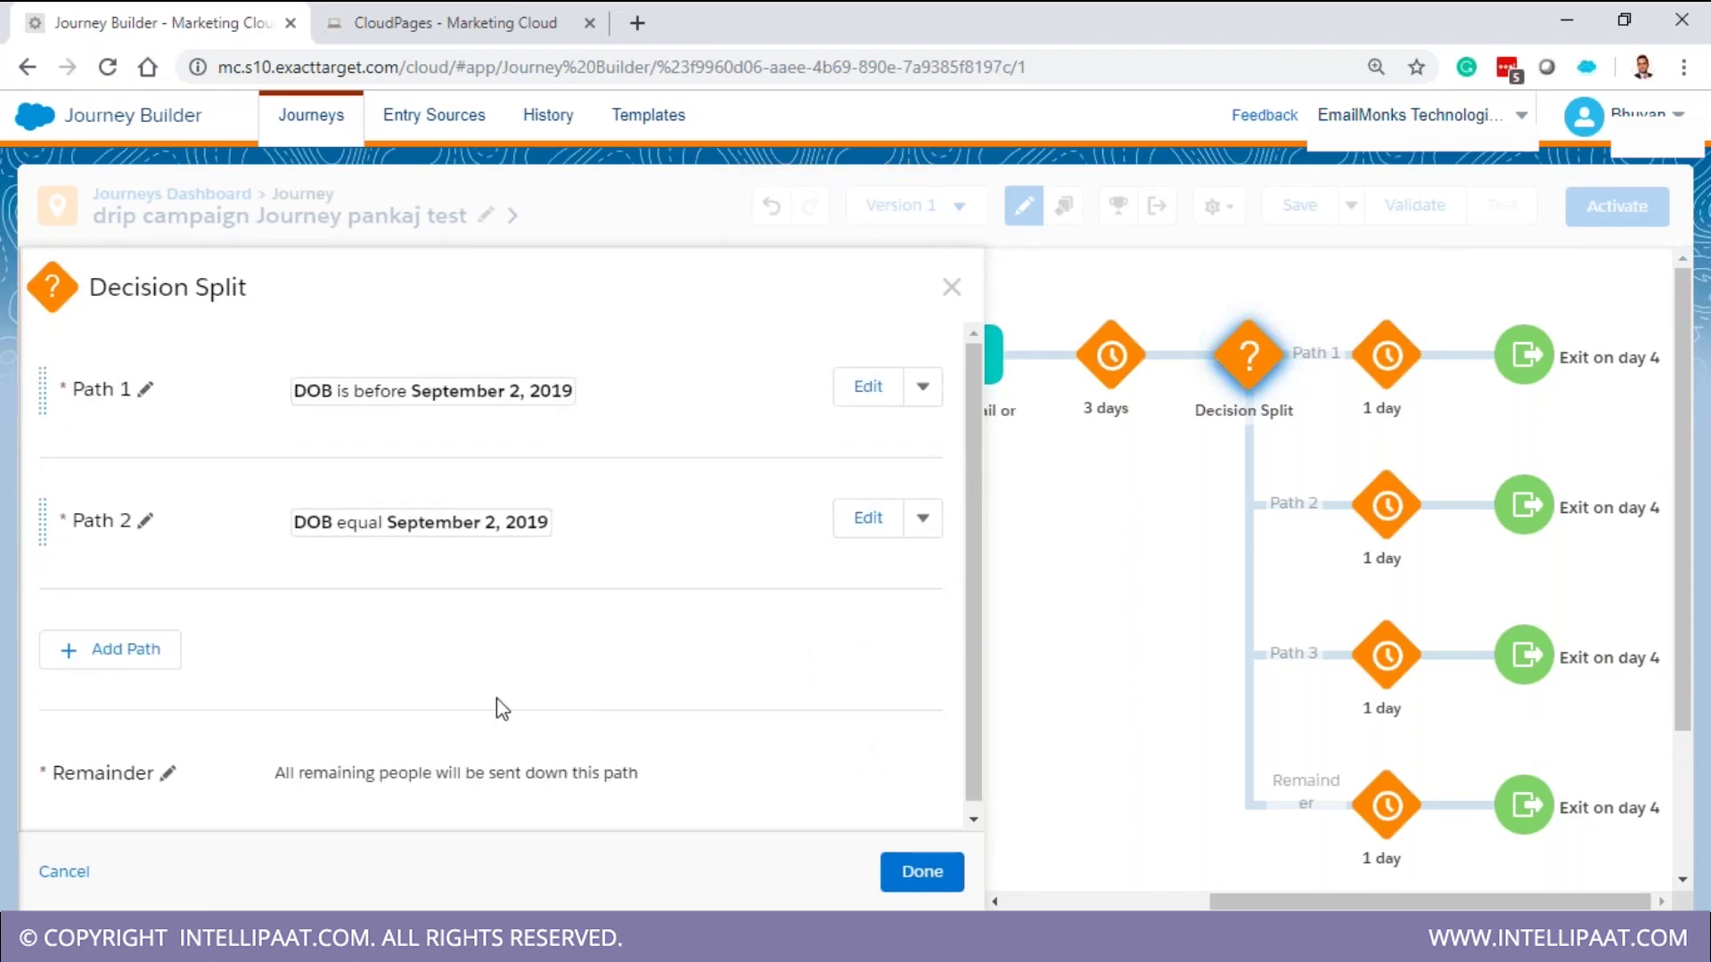
# Leave the Remainder path's name unchanged and save the split
pyautogui.scroll(-1, 288, 799)
pyautogui.click(168, 763)
pyautogui.click(233, 790)
pyautogui.moveTo(286, 763); pyautogui.dragTo(638, 763)
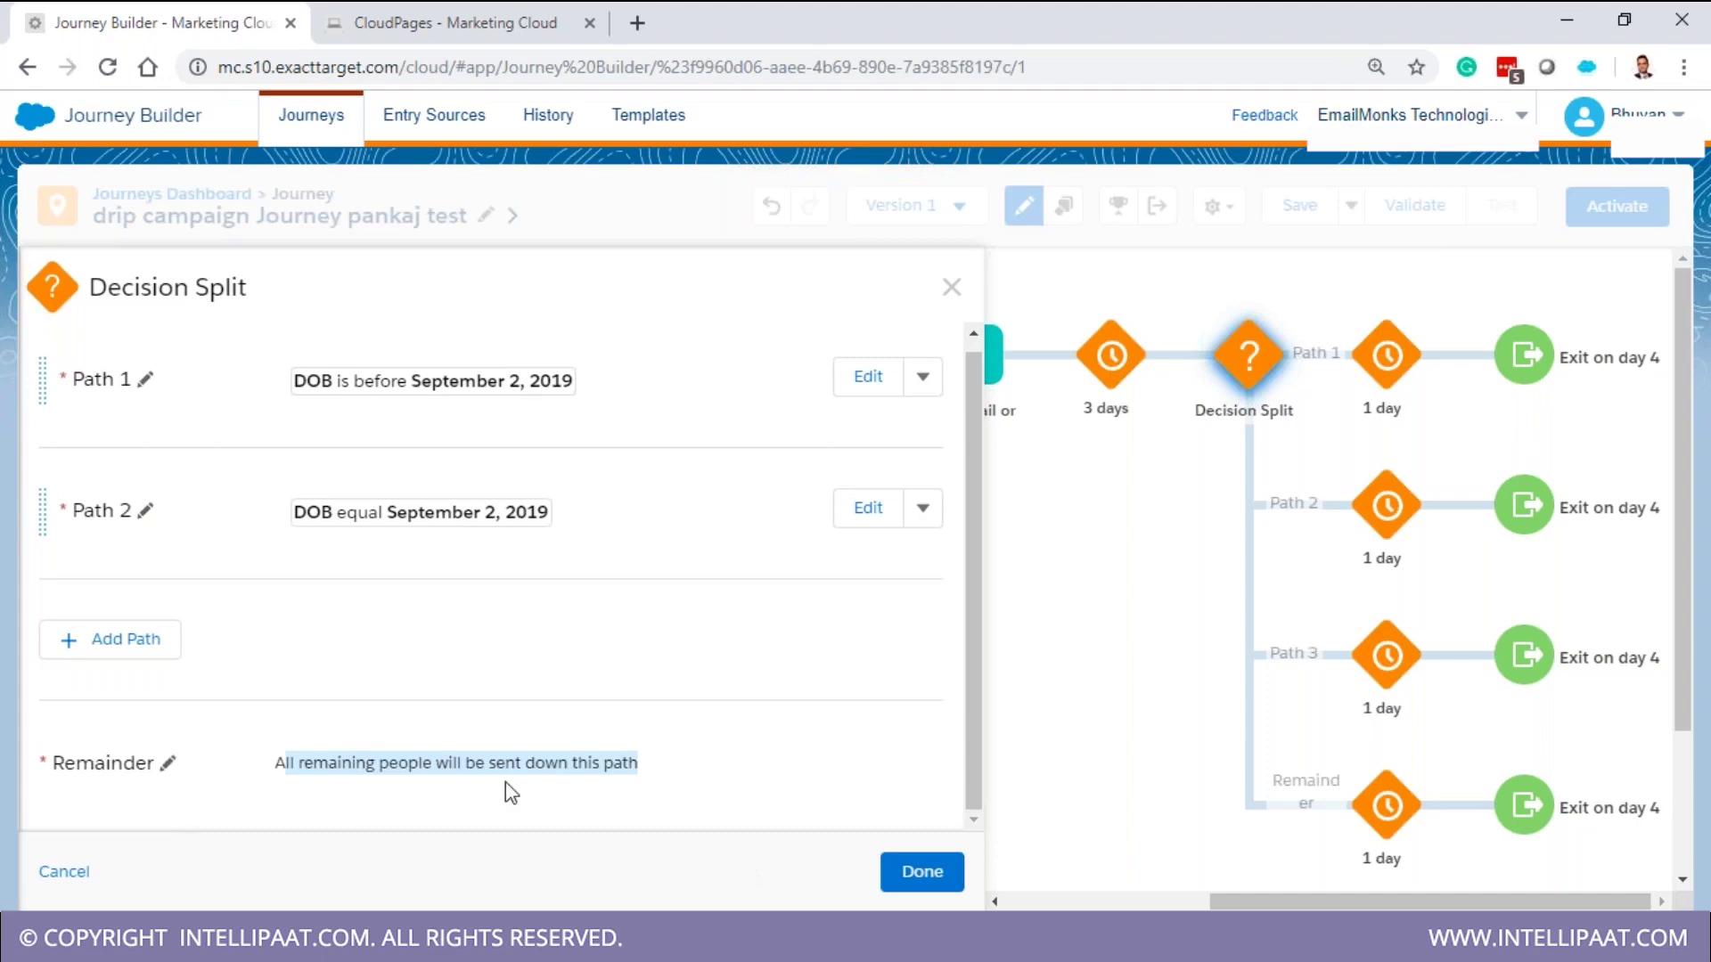
pyautogui.click(913, 878)
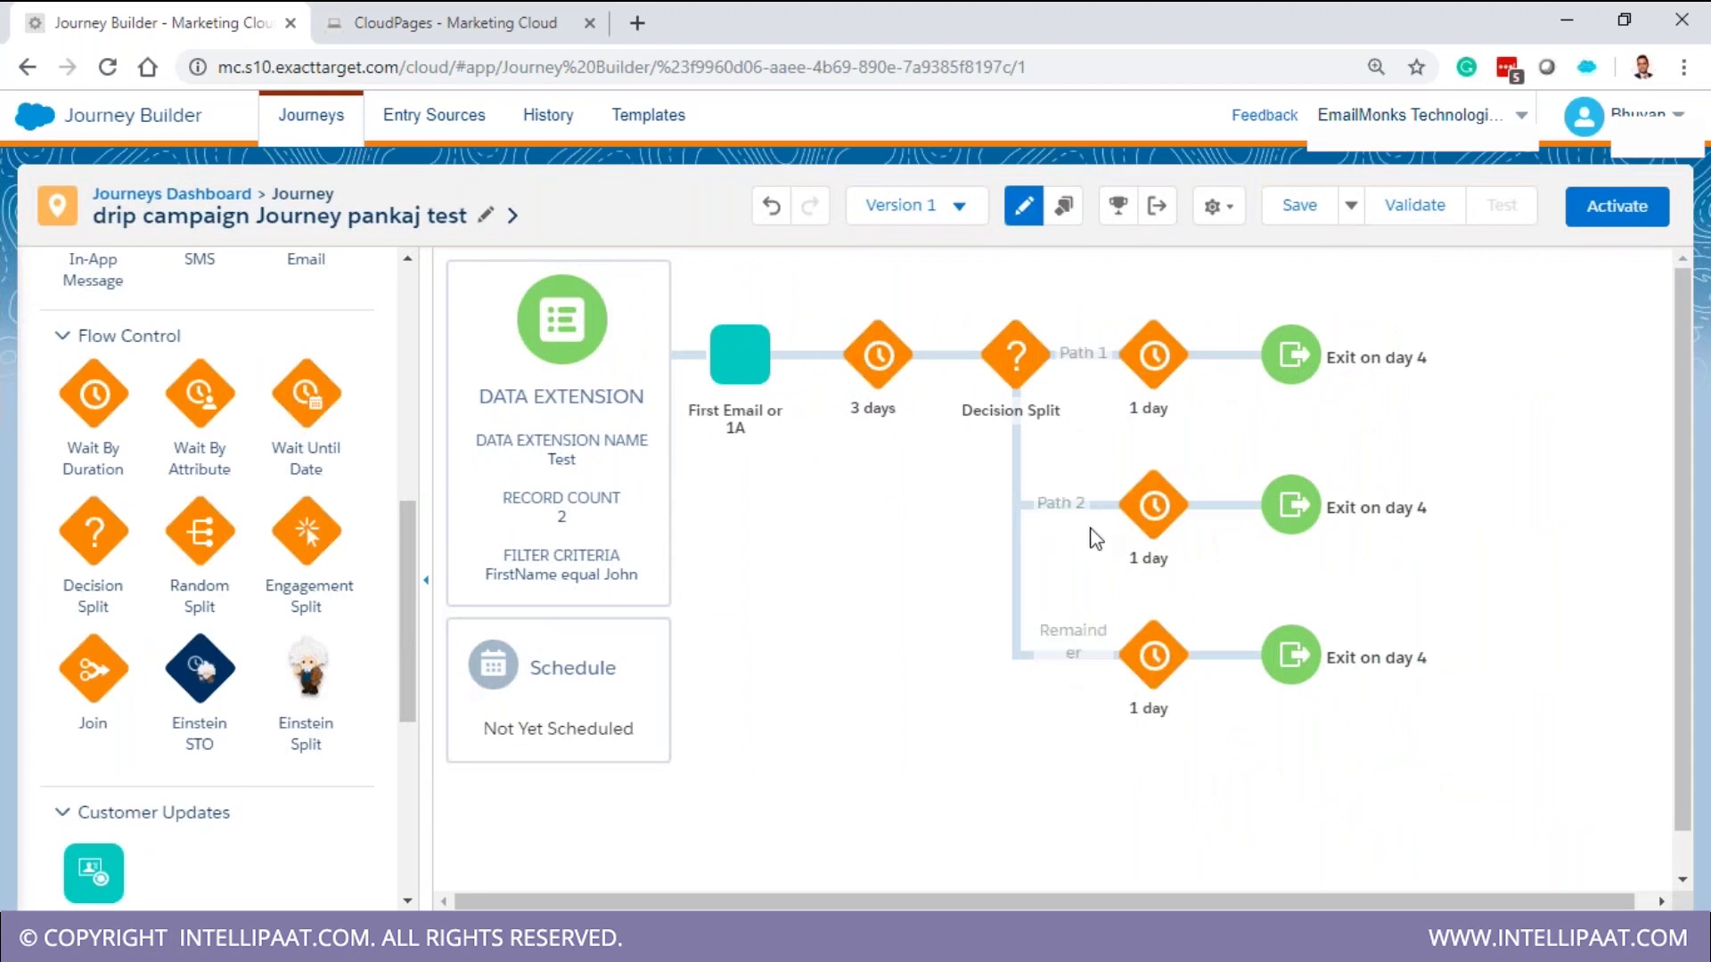
# Rename the Decision Split's Path 1 to 'DOB before Sept2'
pyautogui.click(1044, 361)
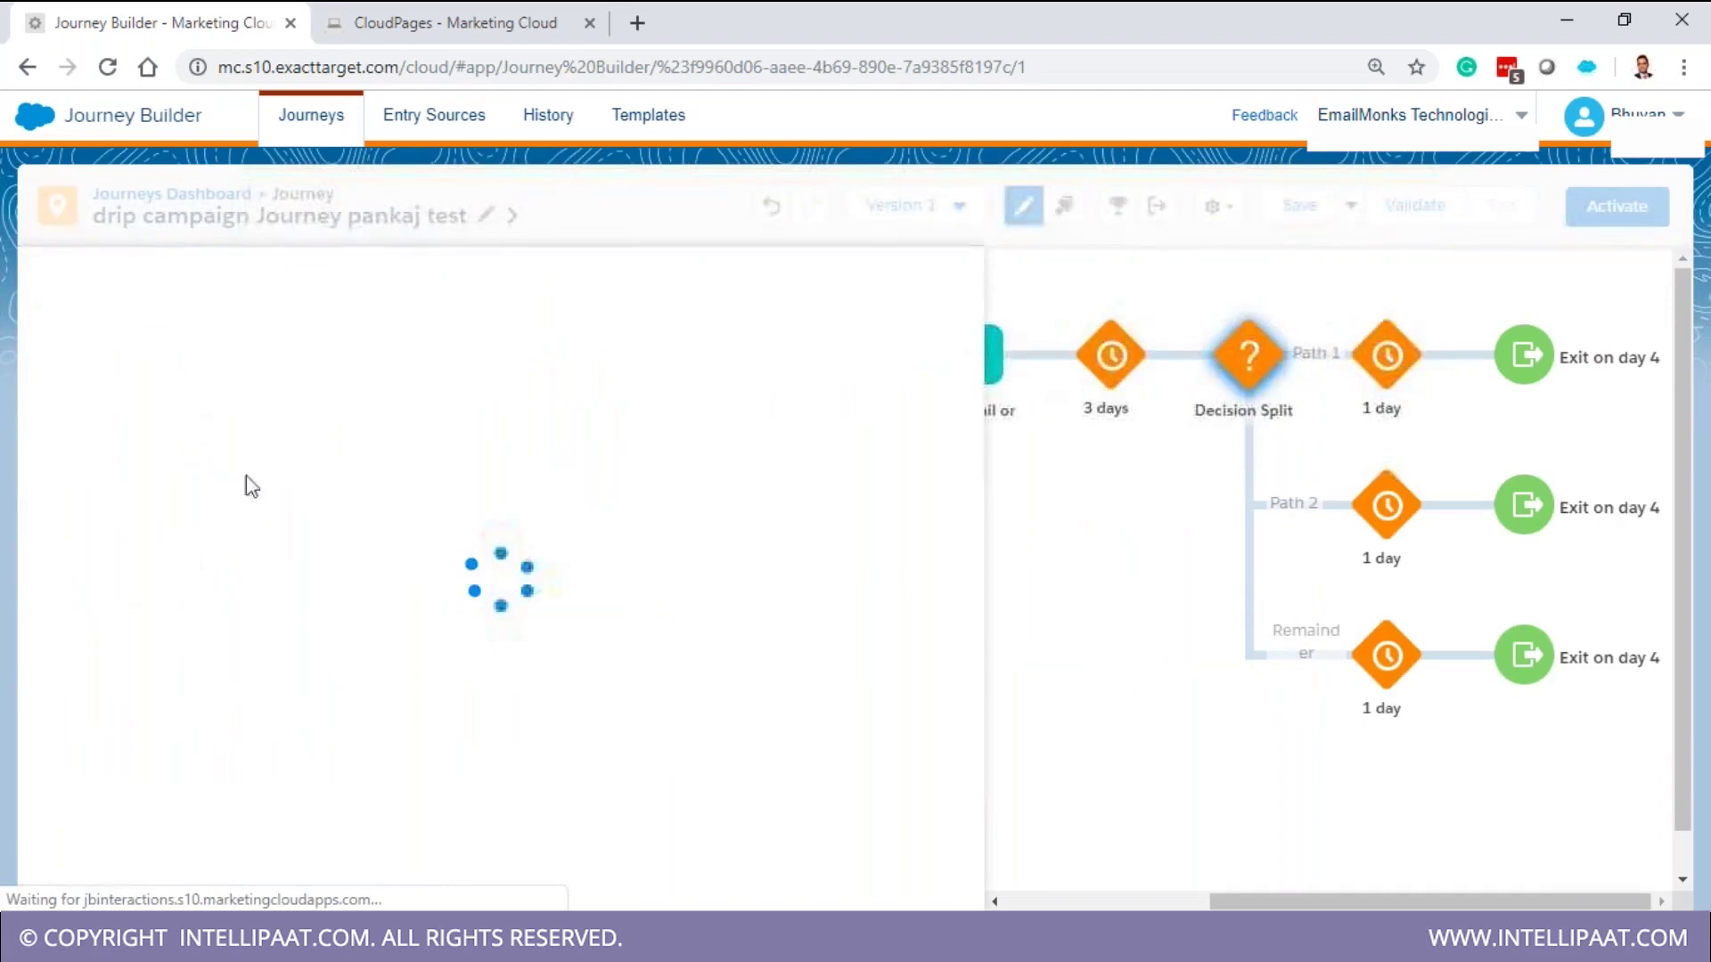
pyautogui.click(144, 389)
pyautogui.write('DOB before')
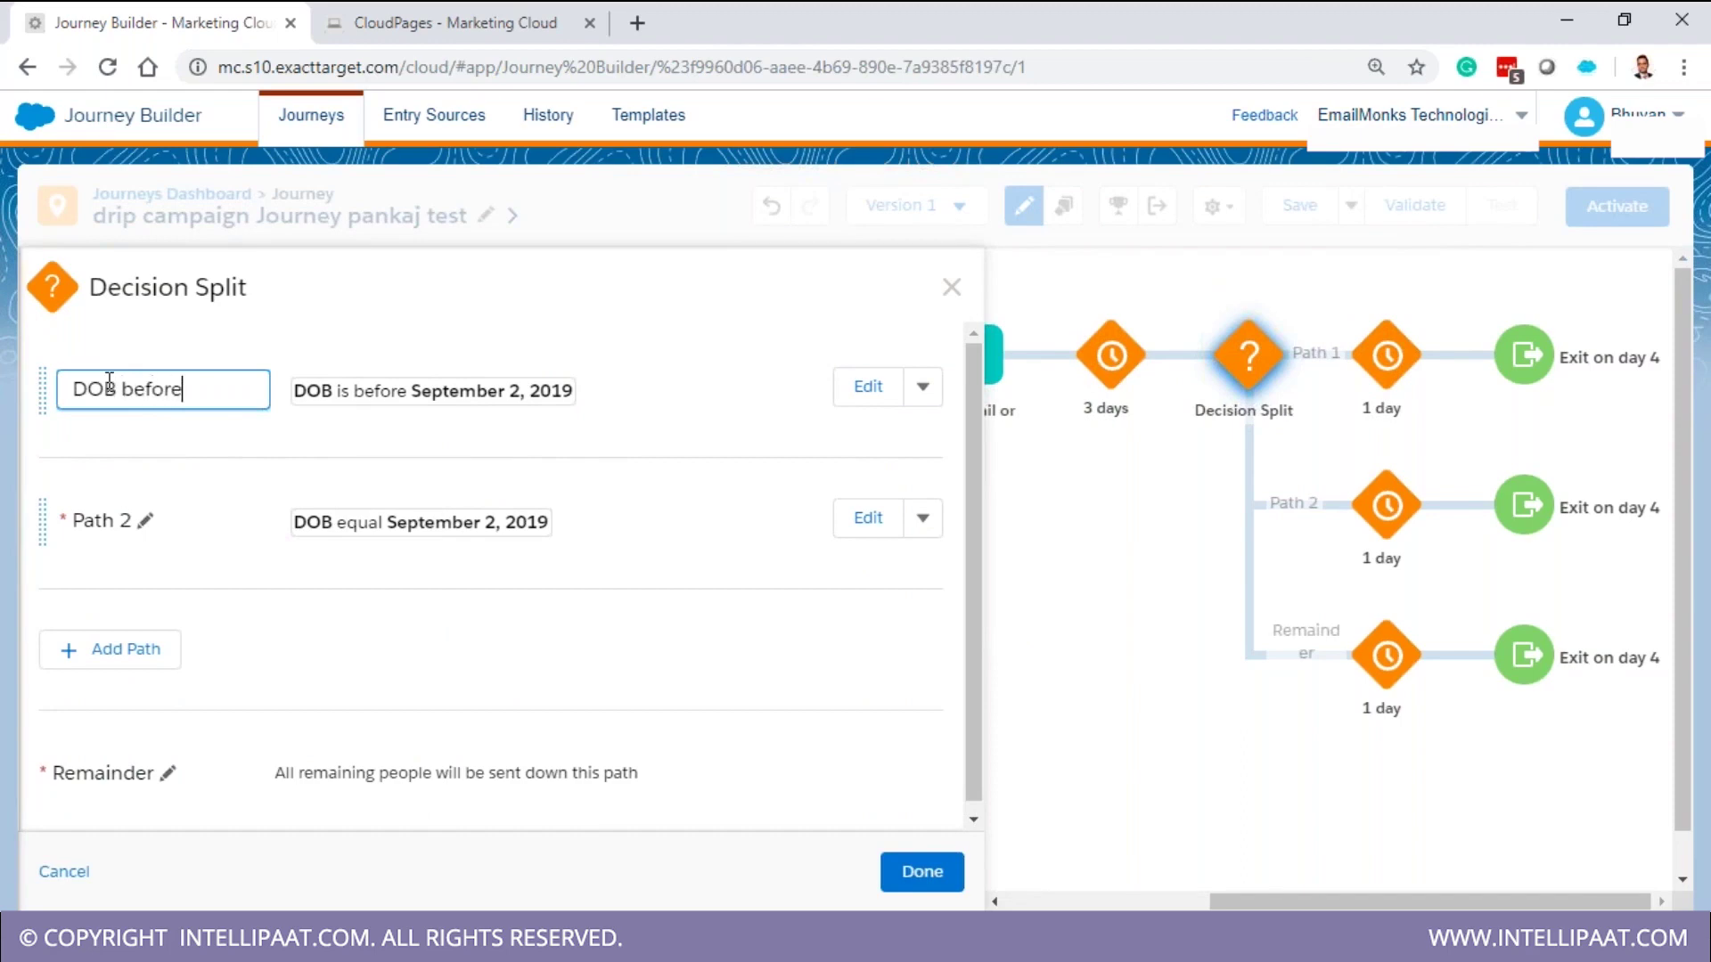
pyautogui.write(' Sept2')
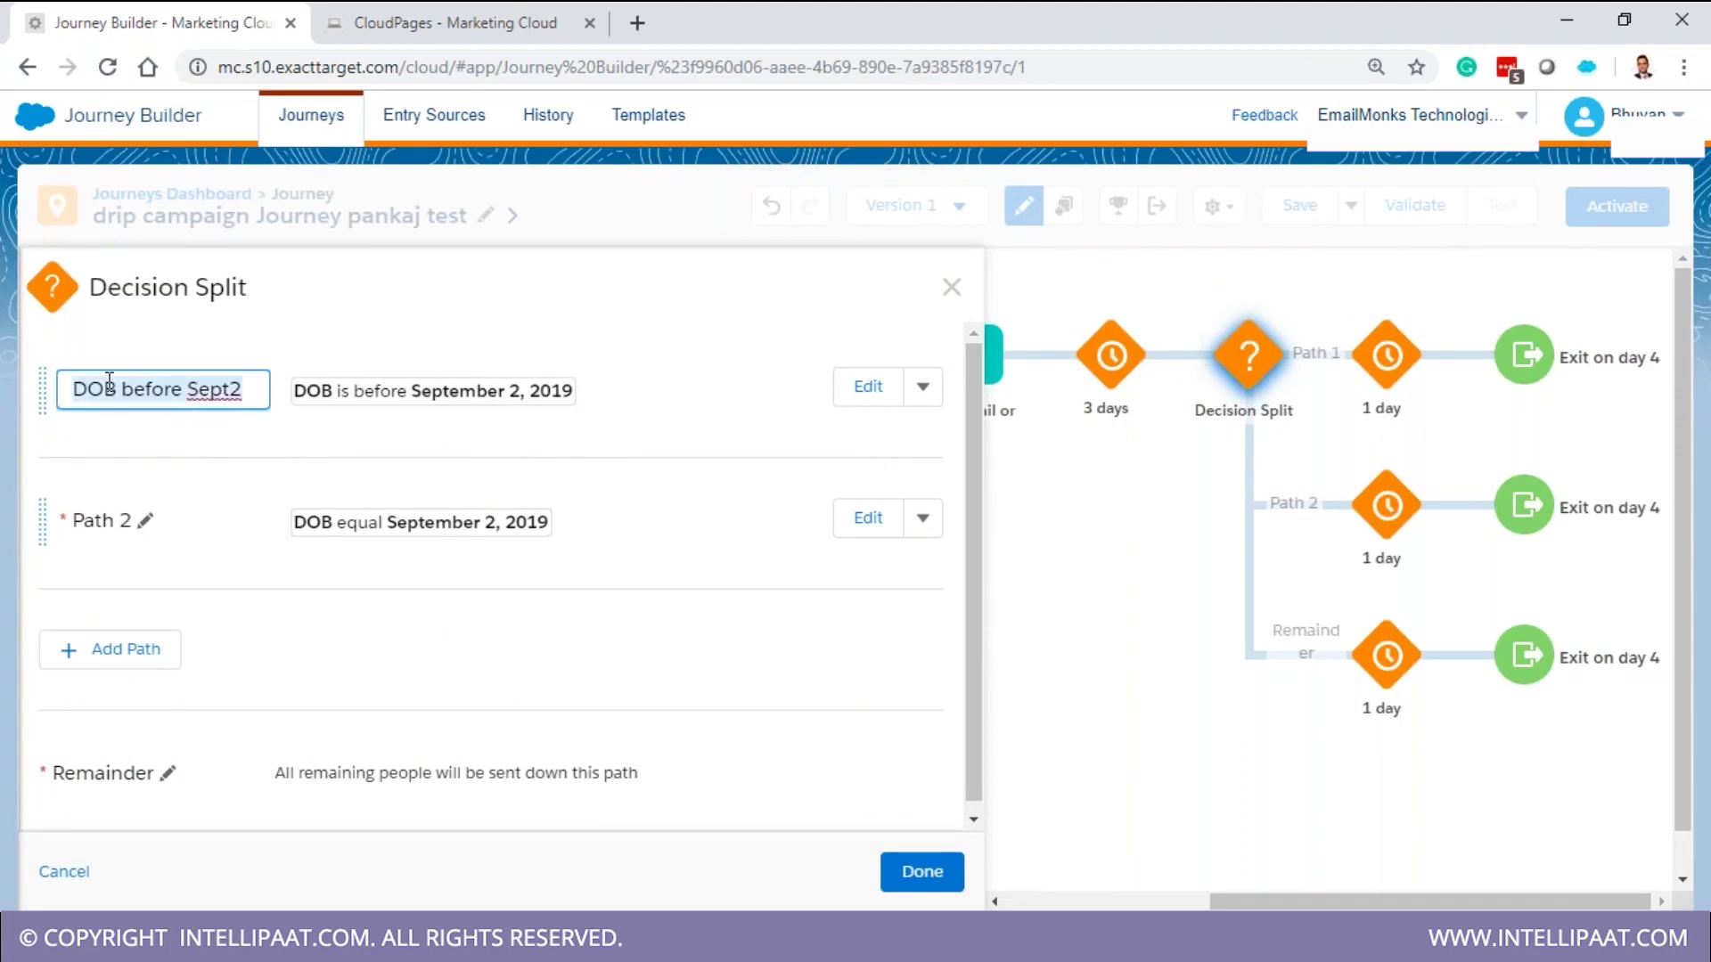
# Rename Path 2 to 'DOB equal Sept2', fixing the mistyped text
pyautogui.click(105, 522)
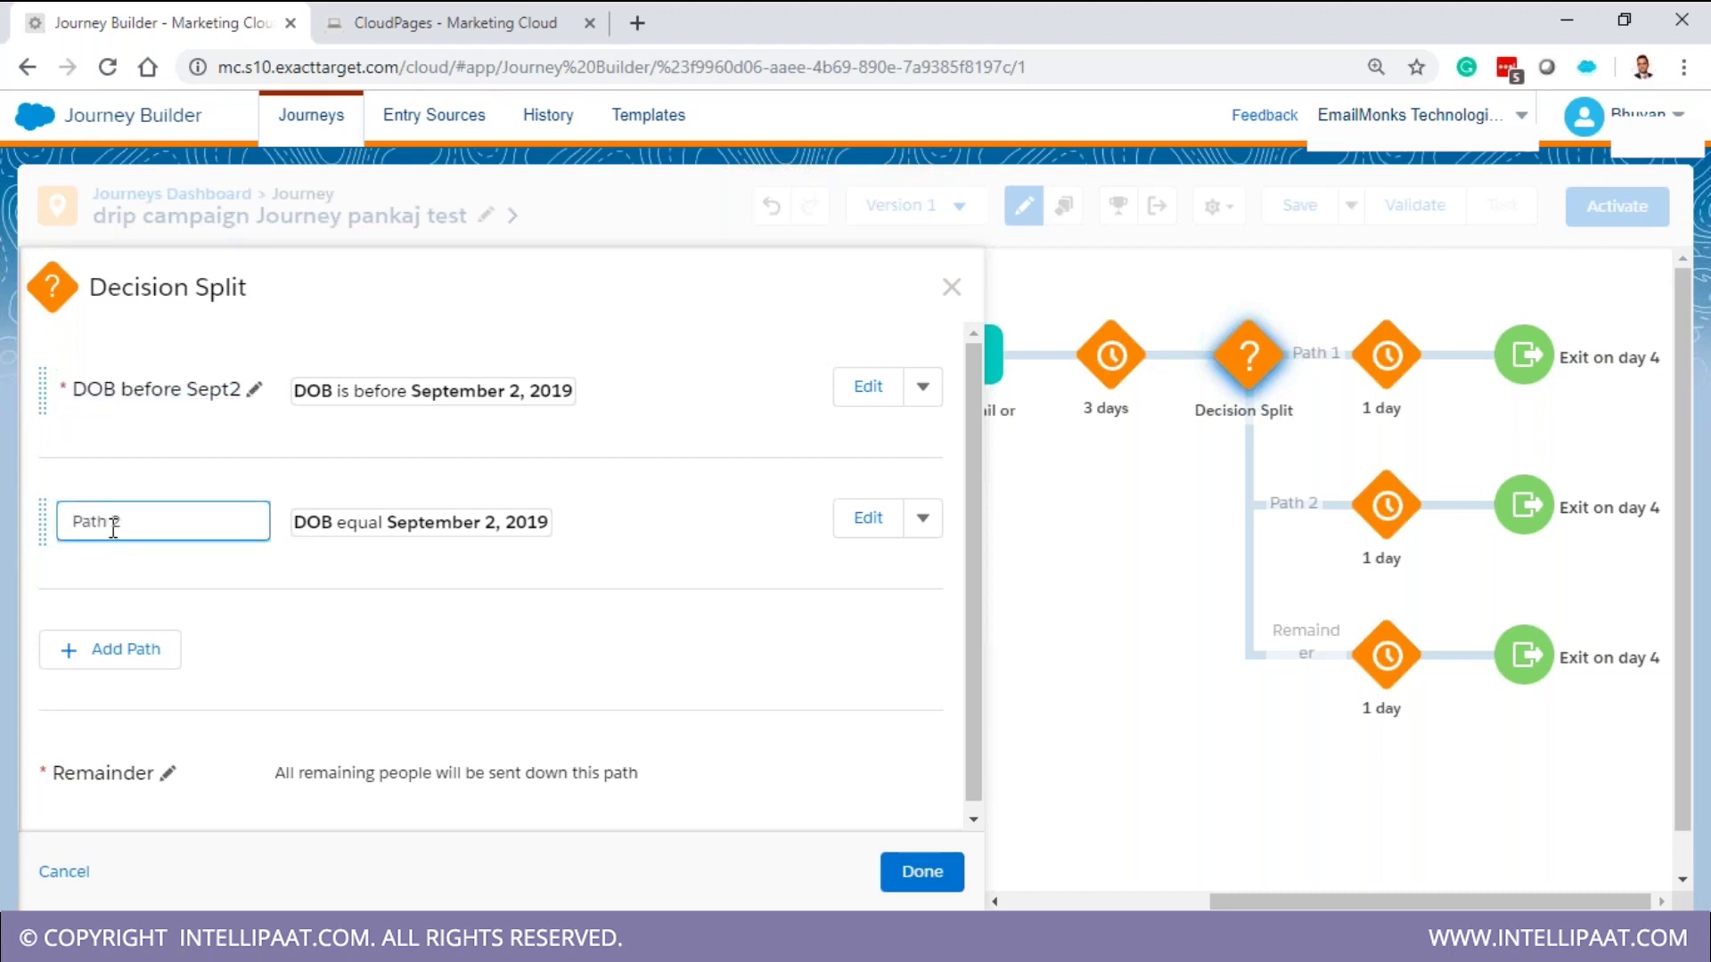
pyautogui.write('QpvzCcKM')
pyautogui.write('DOB before Sept2')
pyautogui.click(126, 775)
pyautogui.write('DOB before Sept2')
pyautogui.click(174, 521)
pyautogui.press('BackSpace')
pyautogui.press('BackSpace')
pyautogui.press('BackSpace')
pyautogui.press('BackSpace')
pyautogui.press('BackSpace')
pyautogui.press('BackSpace')
pyautogui.write('equal')
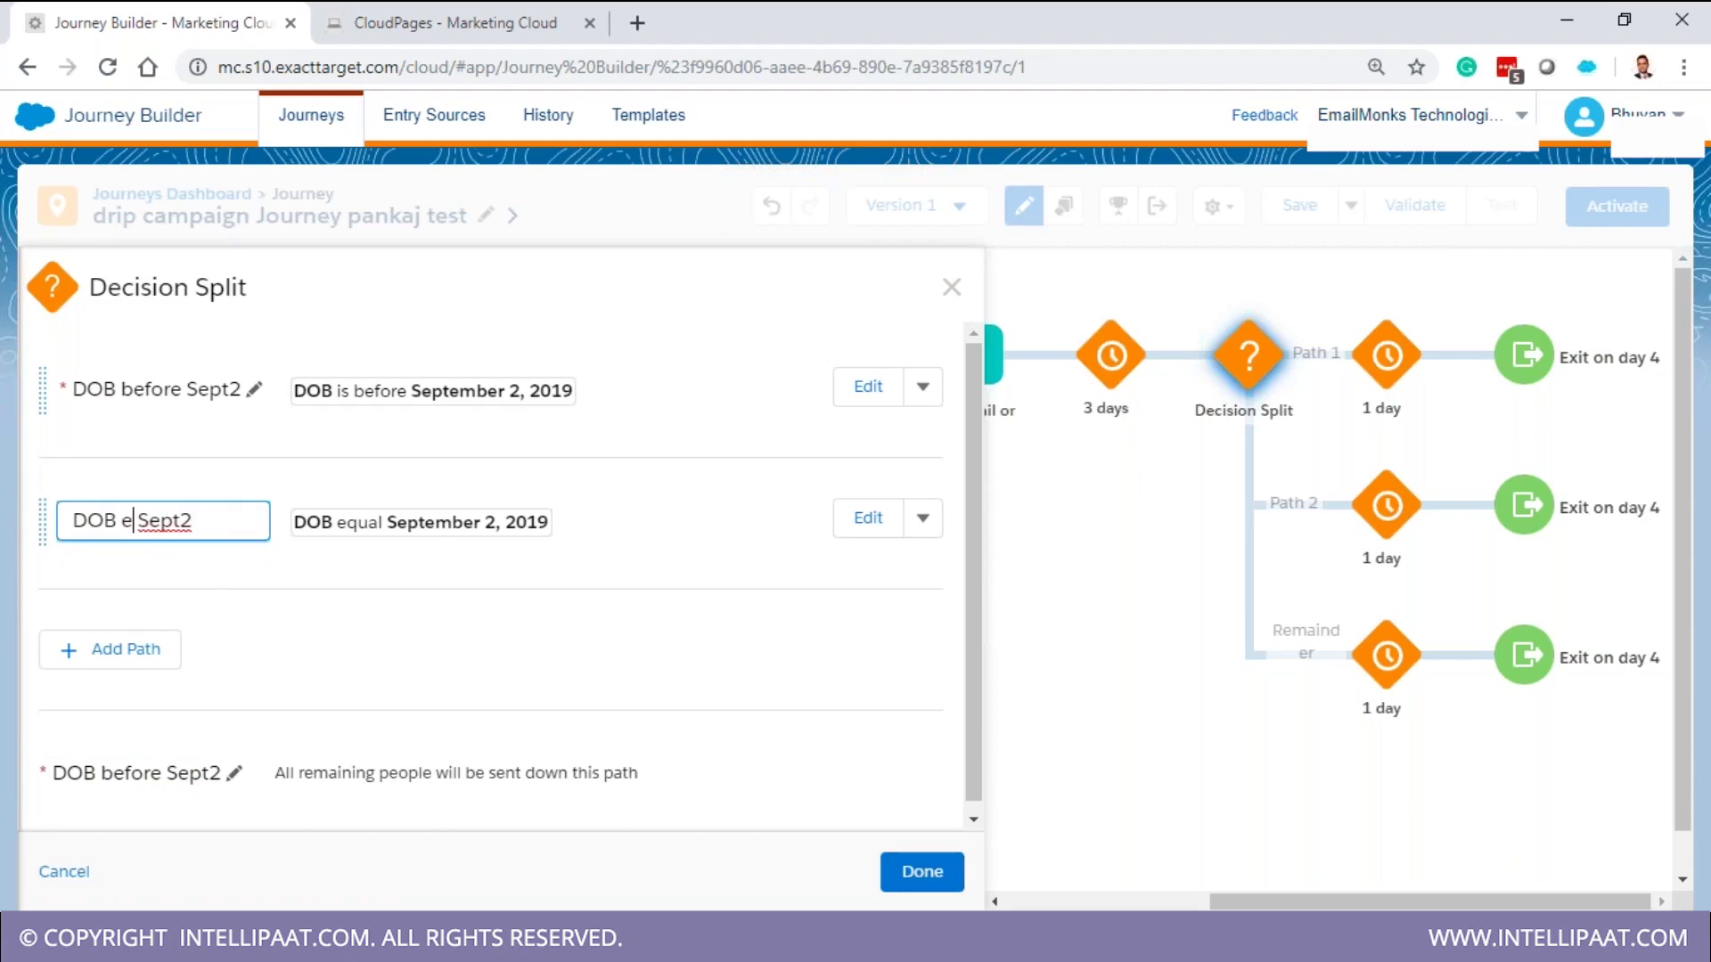
# Rename the Remainder path to 'DOB after Sept2' and save the split
pyautogui.click(163, 773)
pyautogui.press('BackSpace')
pyautogui.press('BackSpace')
pyautogui.press('BackSpace')
pyautogui.press('BackSpace')
pyautogui.press('BackSpace')
pyautogui.press('BackSpace')
pyautogui.write('after')
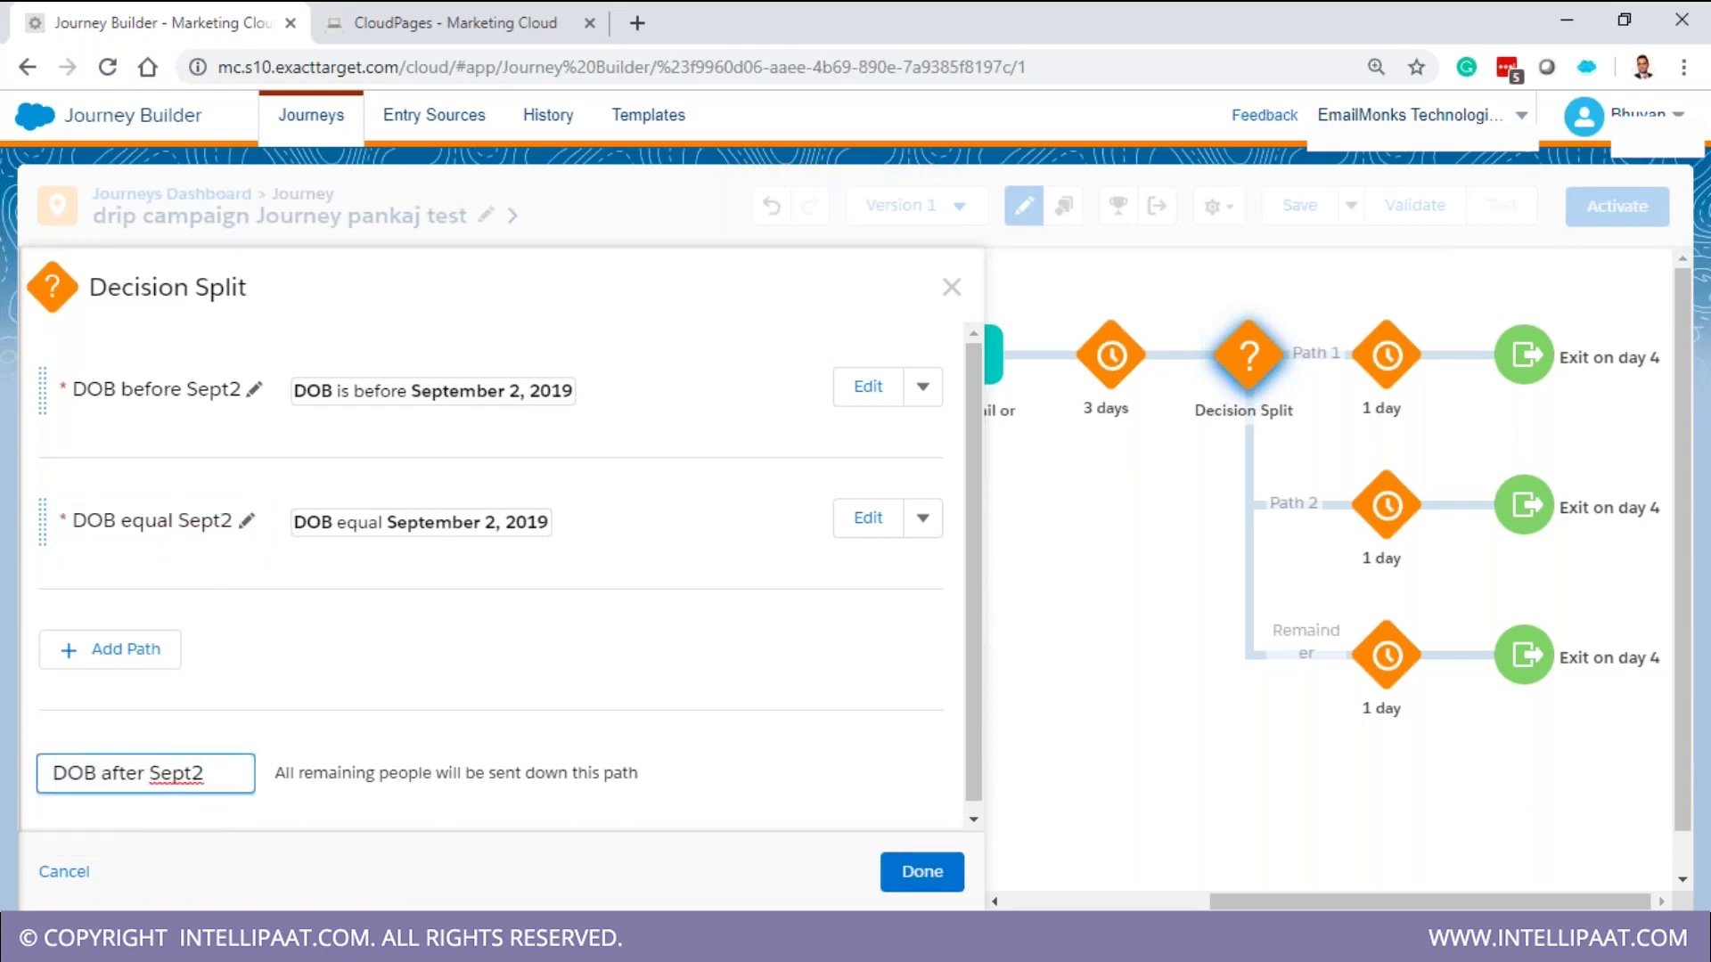
pyautogui.click(923, 872)
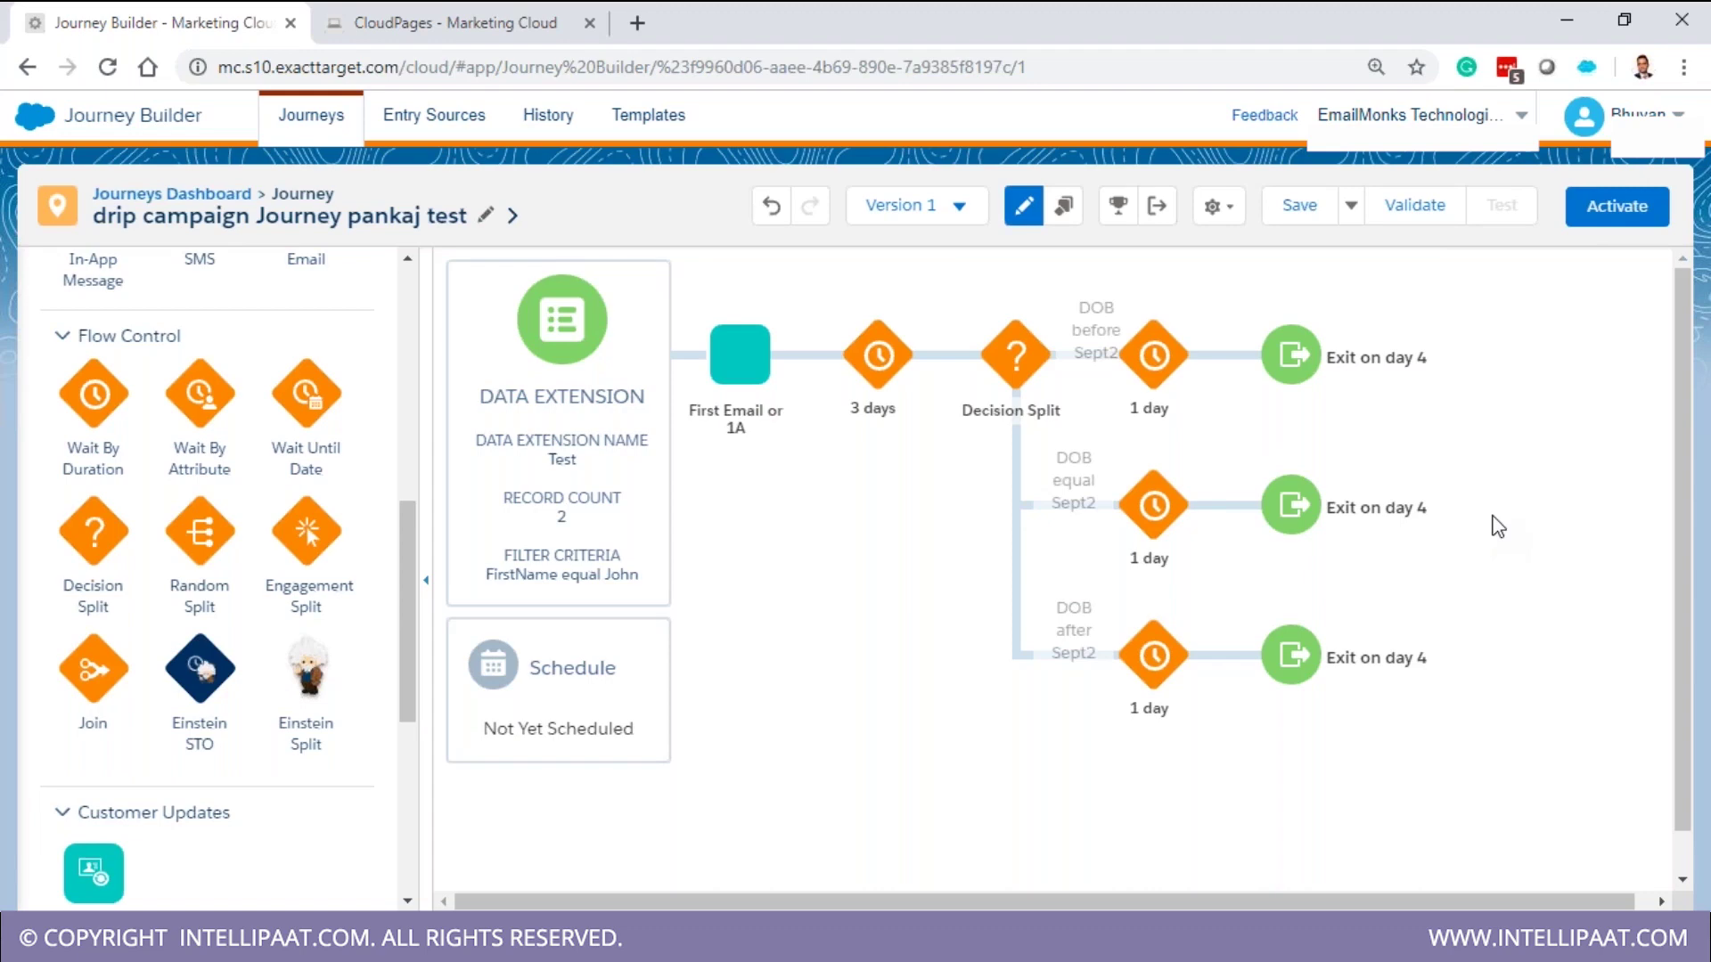
# Place a Random Split before the Decision Split and view its 50/50 path distribution
pyautogui.moveTo(1009, 368)
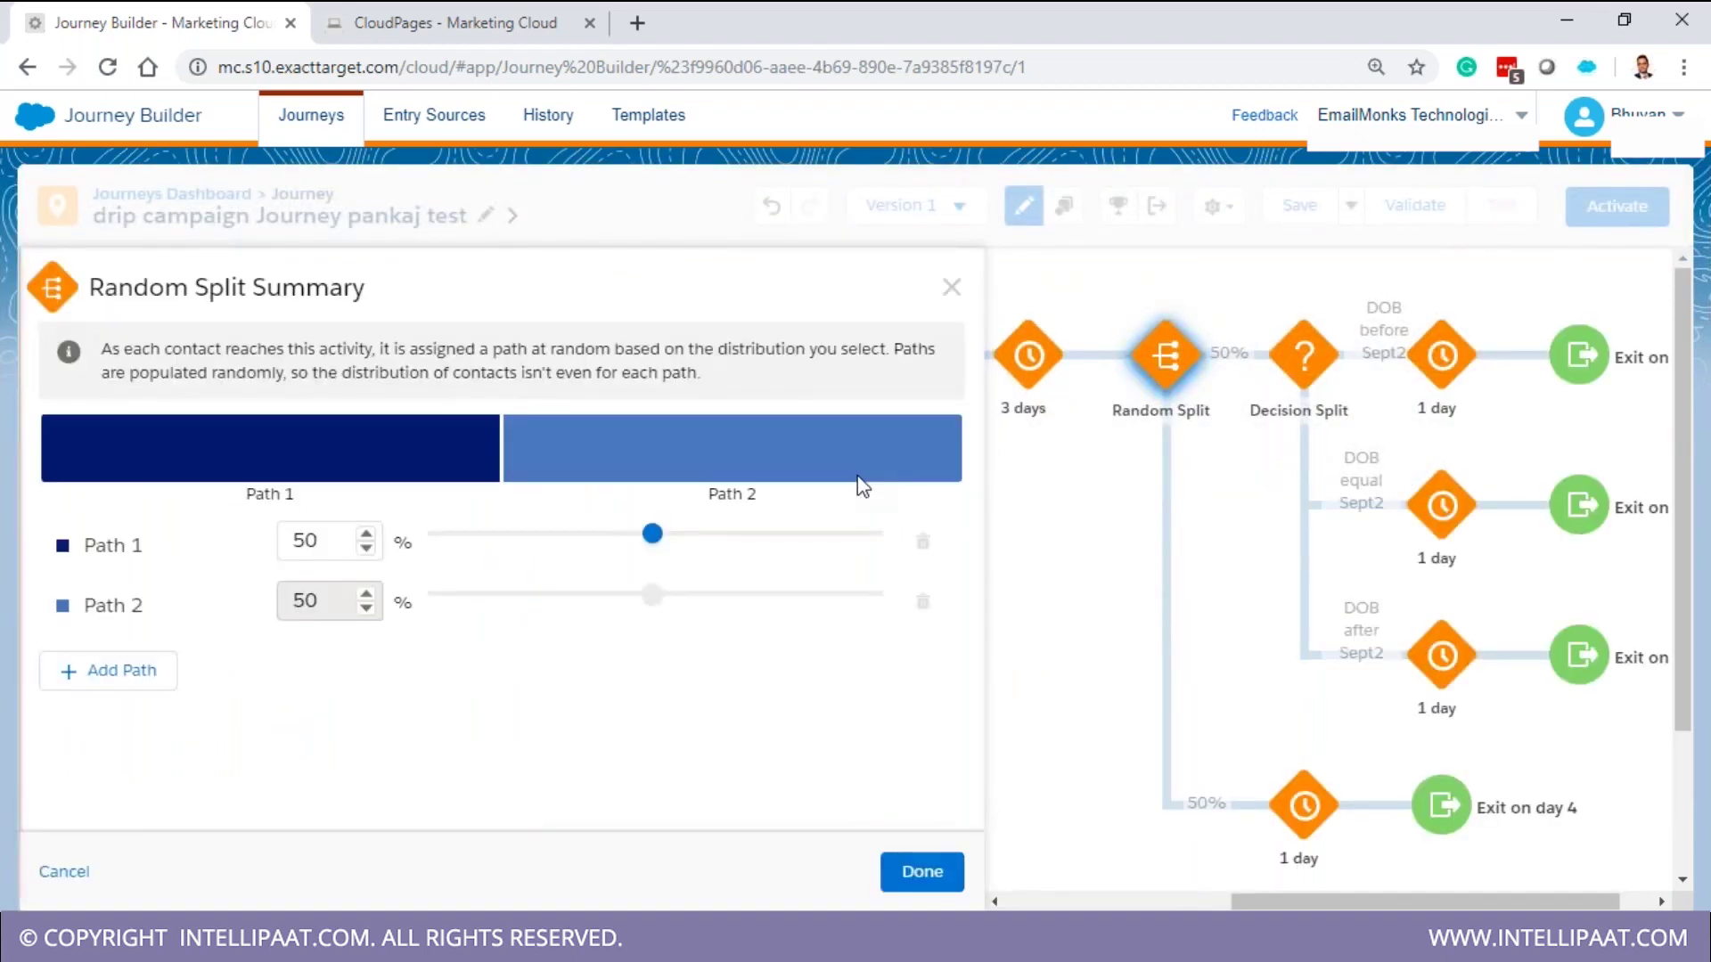
pyautogui.tripleClick(423, 300)
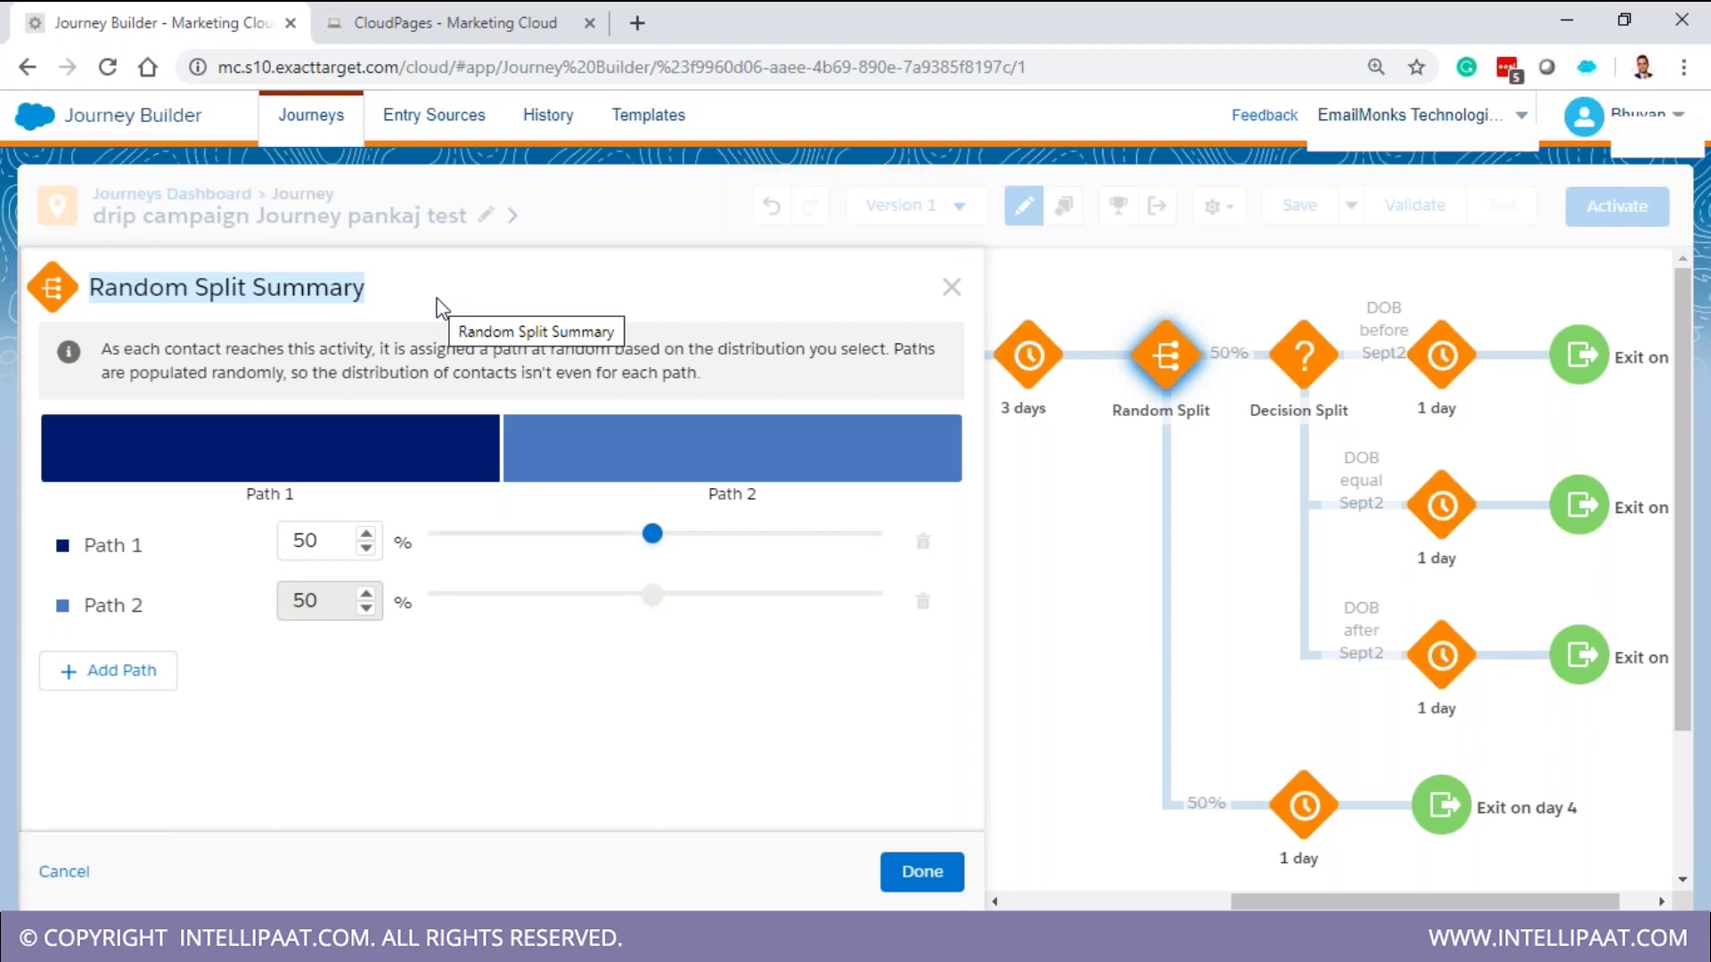
pyautogui.click(167, 286)
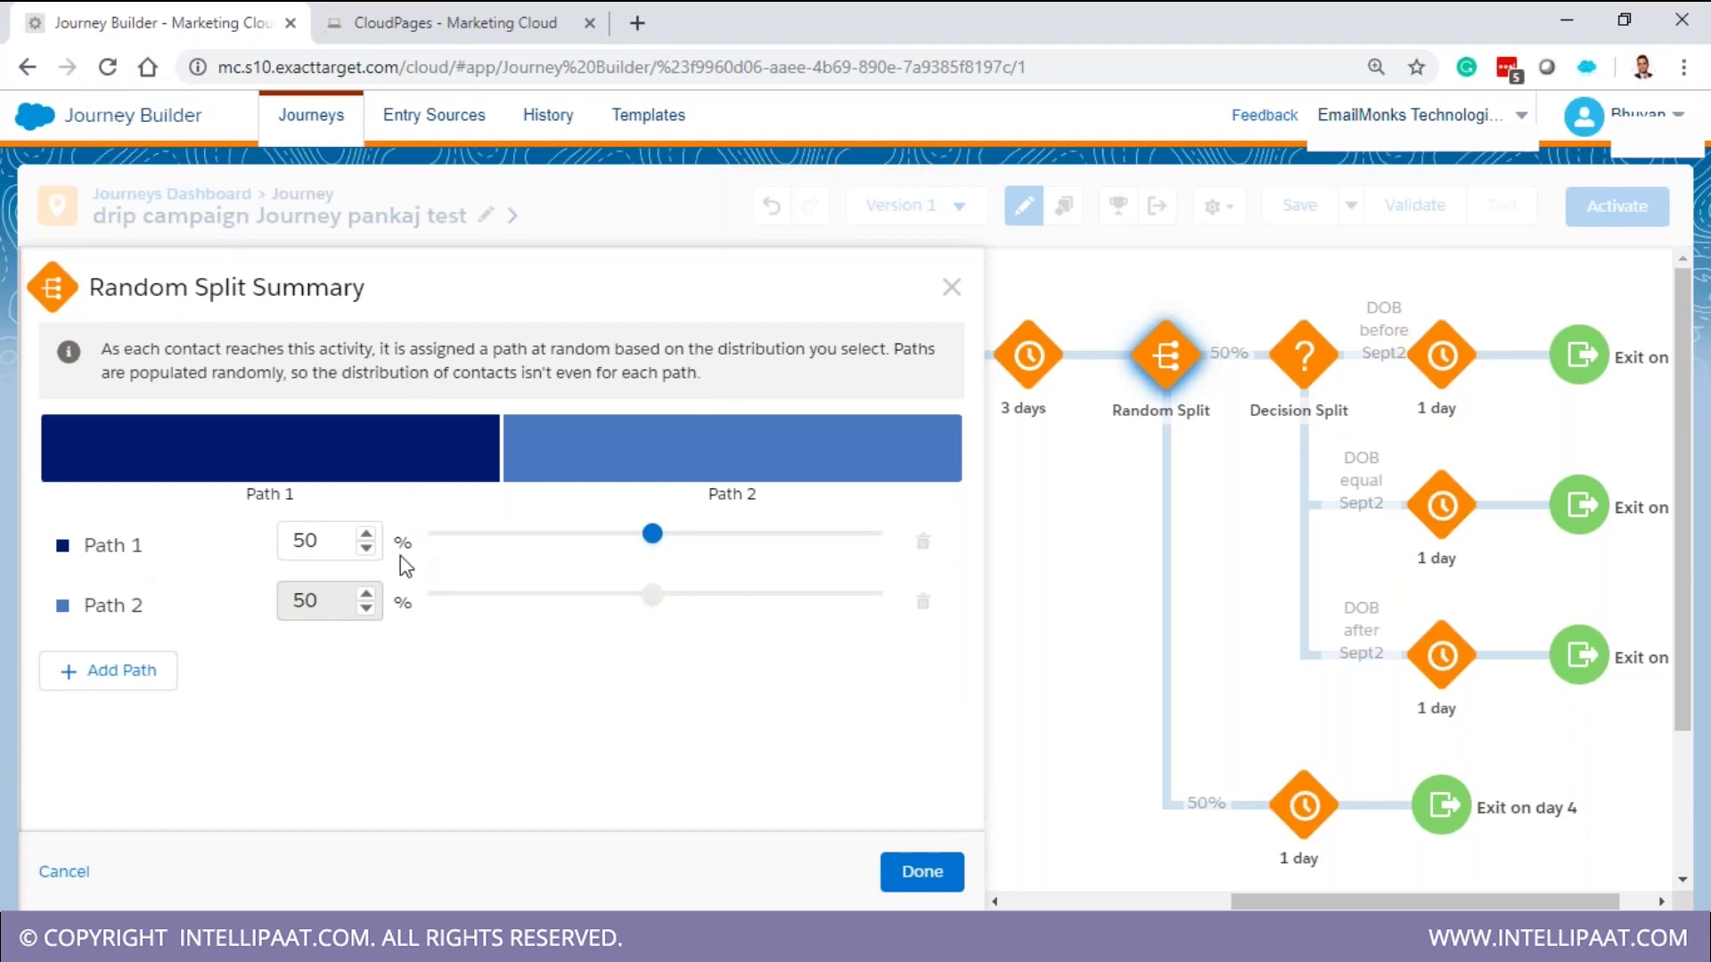
# Adjust Path 1's share with the spinner, then enter 90 percent
pyautogui.click(366, 549)
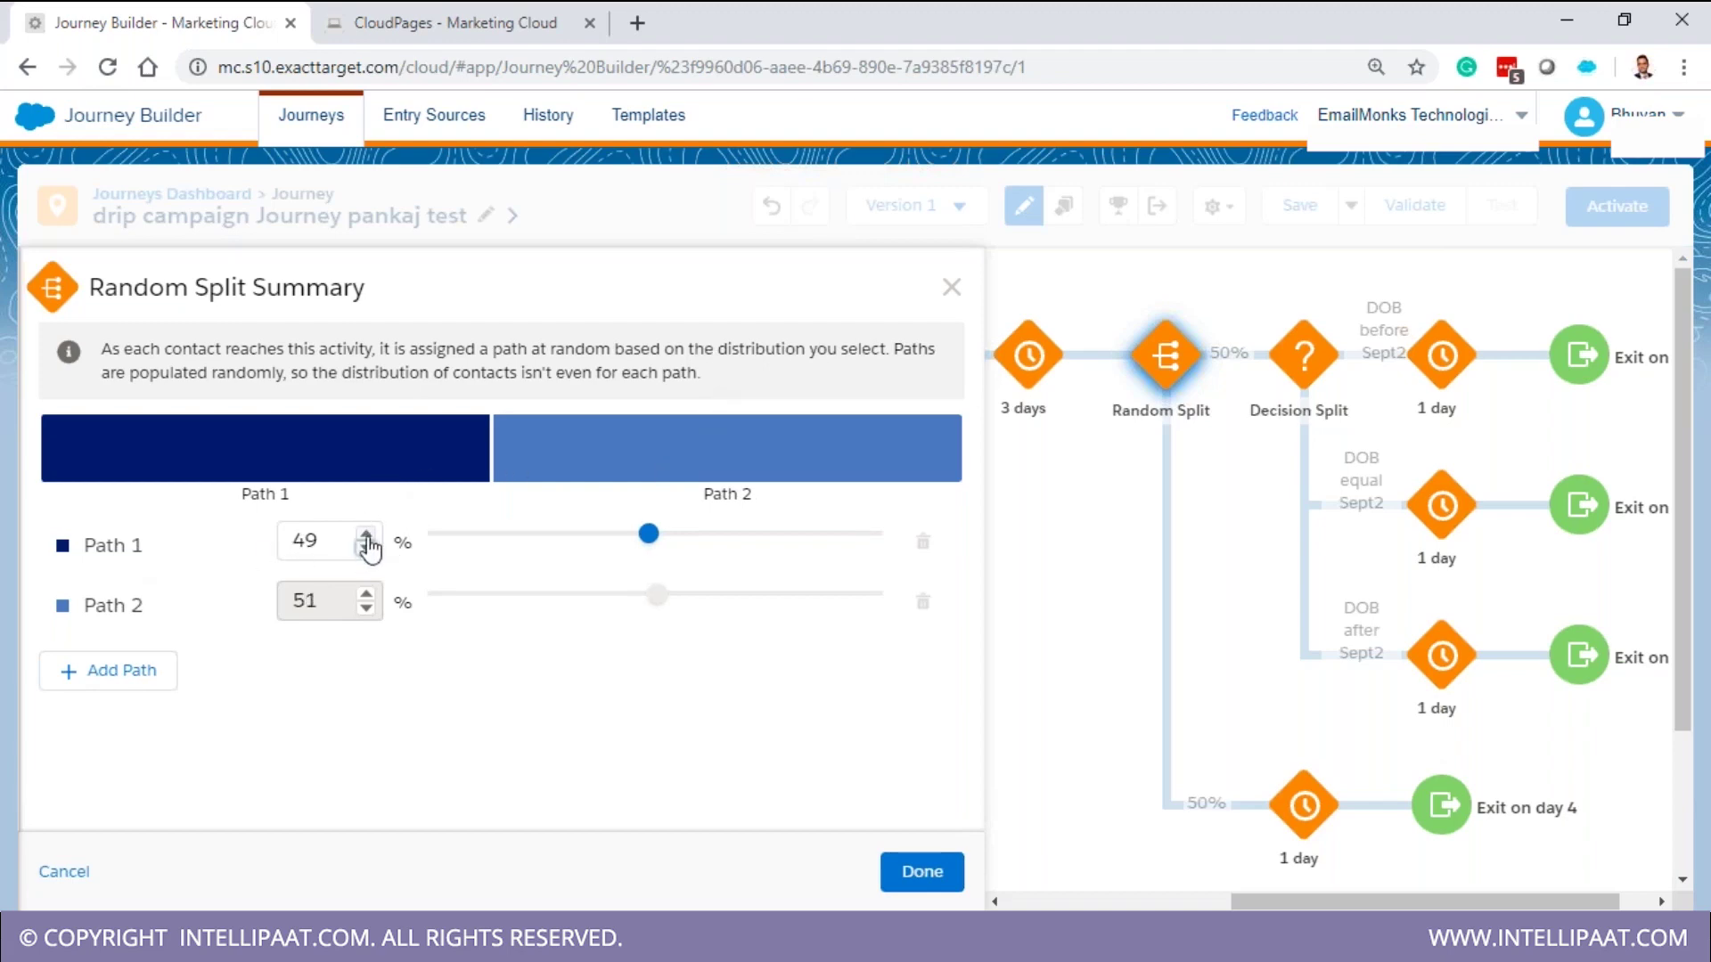
pyautogui.click(366, 535)
pyautogui.click(366, 534)
pyautogui.click(367, 534)
pyautogui.click(366, 534)
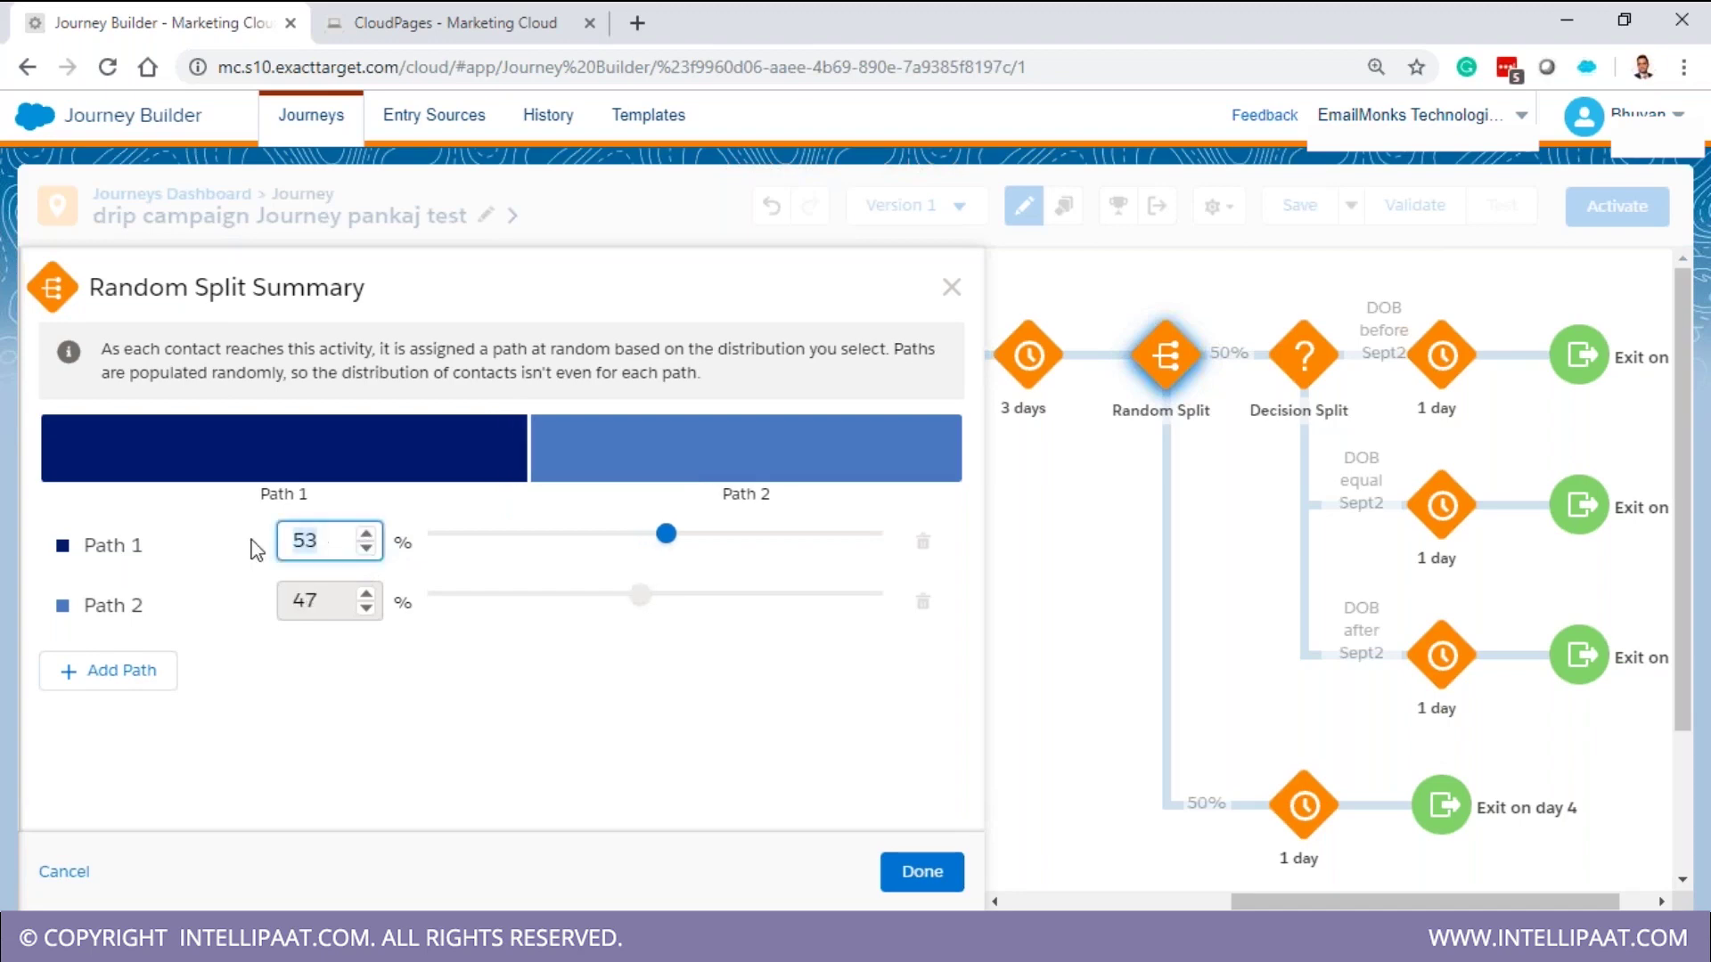
pyautogui.write('90')
pyautogui.click(298, 595)
# Add a third and fourth path so each gets 25%, and save the split
pyautogui.click(89, 691)
pyautogui.click(107, 735)
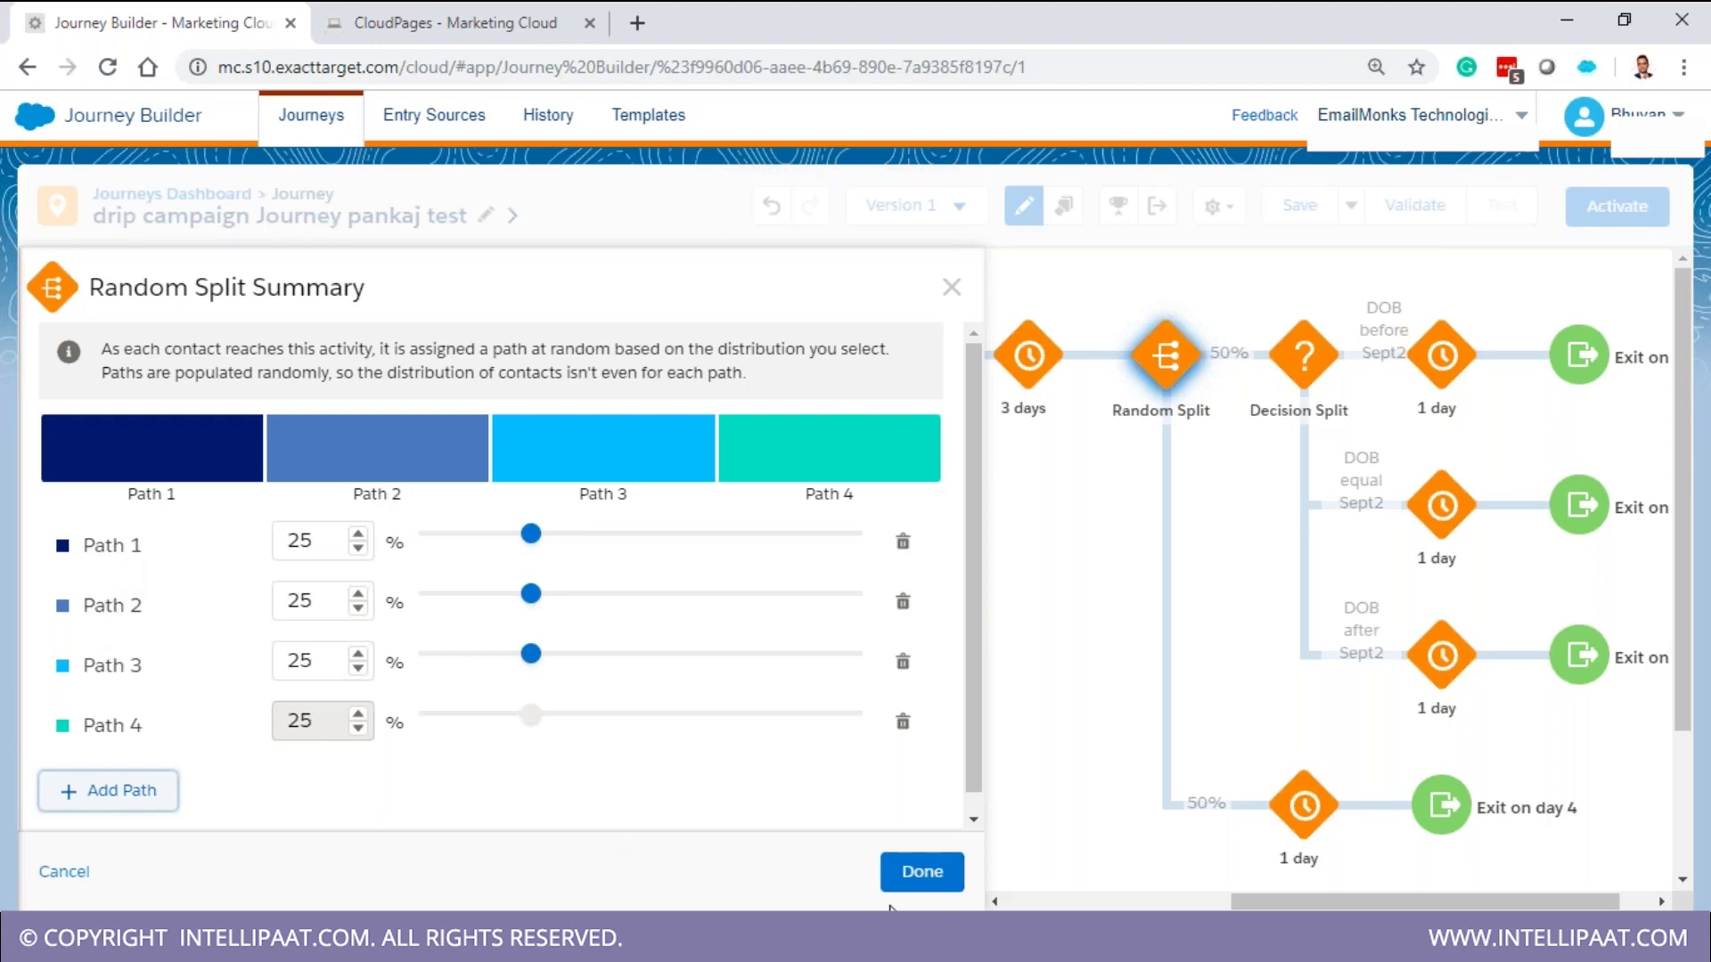
pyautogui.click(920, 872)
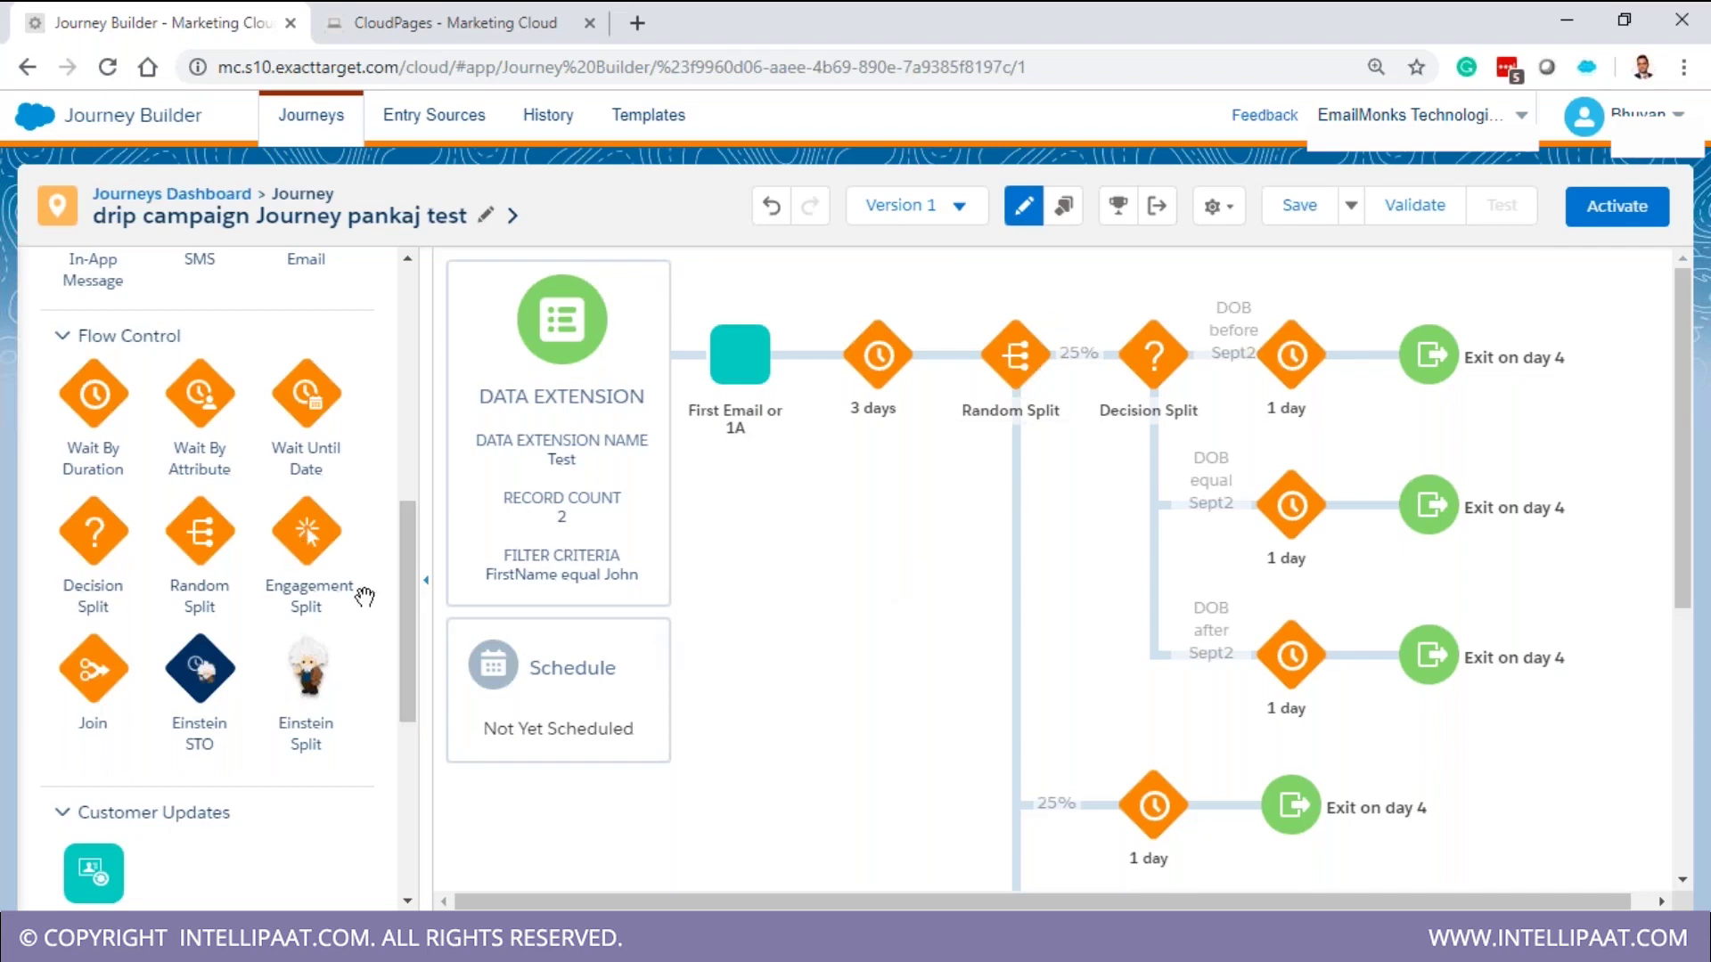
# Drop an Engagement Split before the Random Split, then reload the journey page
pyautogui.moveTo(306, 531); pyautogui.dragTo(966, 373)
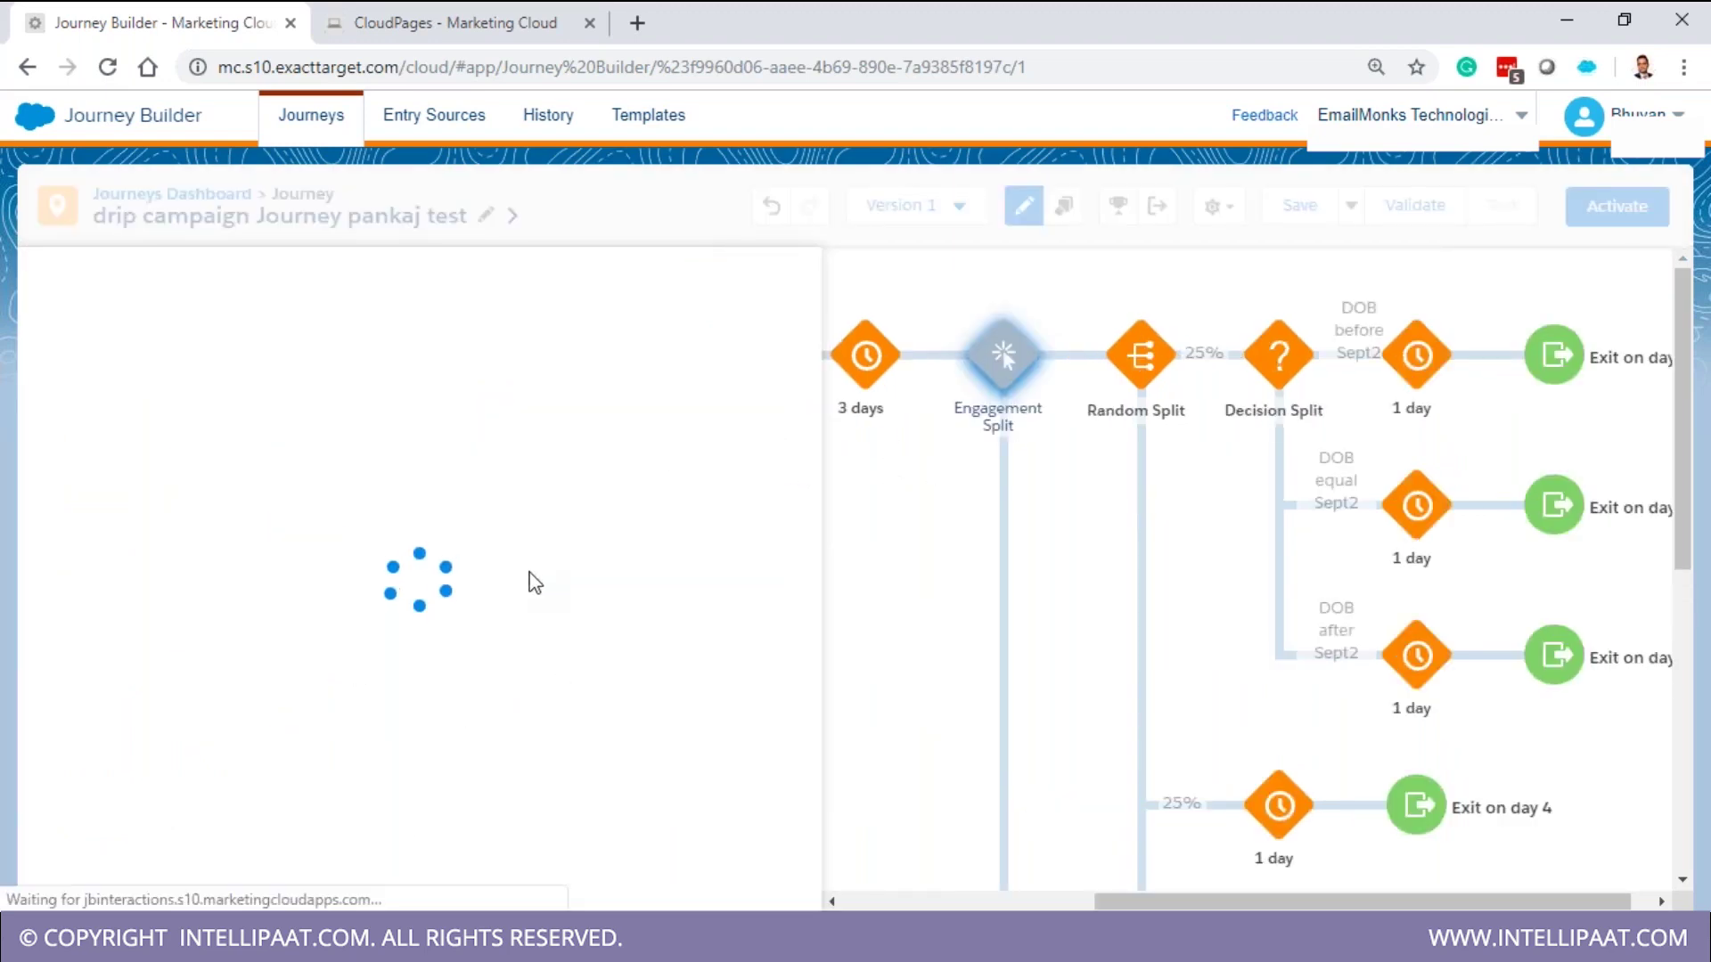
pyautogui.moveTo(1096, 902); pyautogui.dragTo(989, 901)
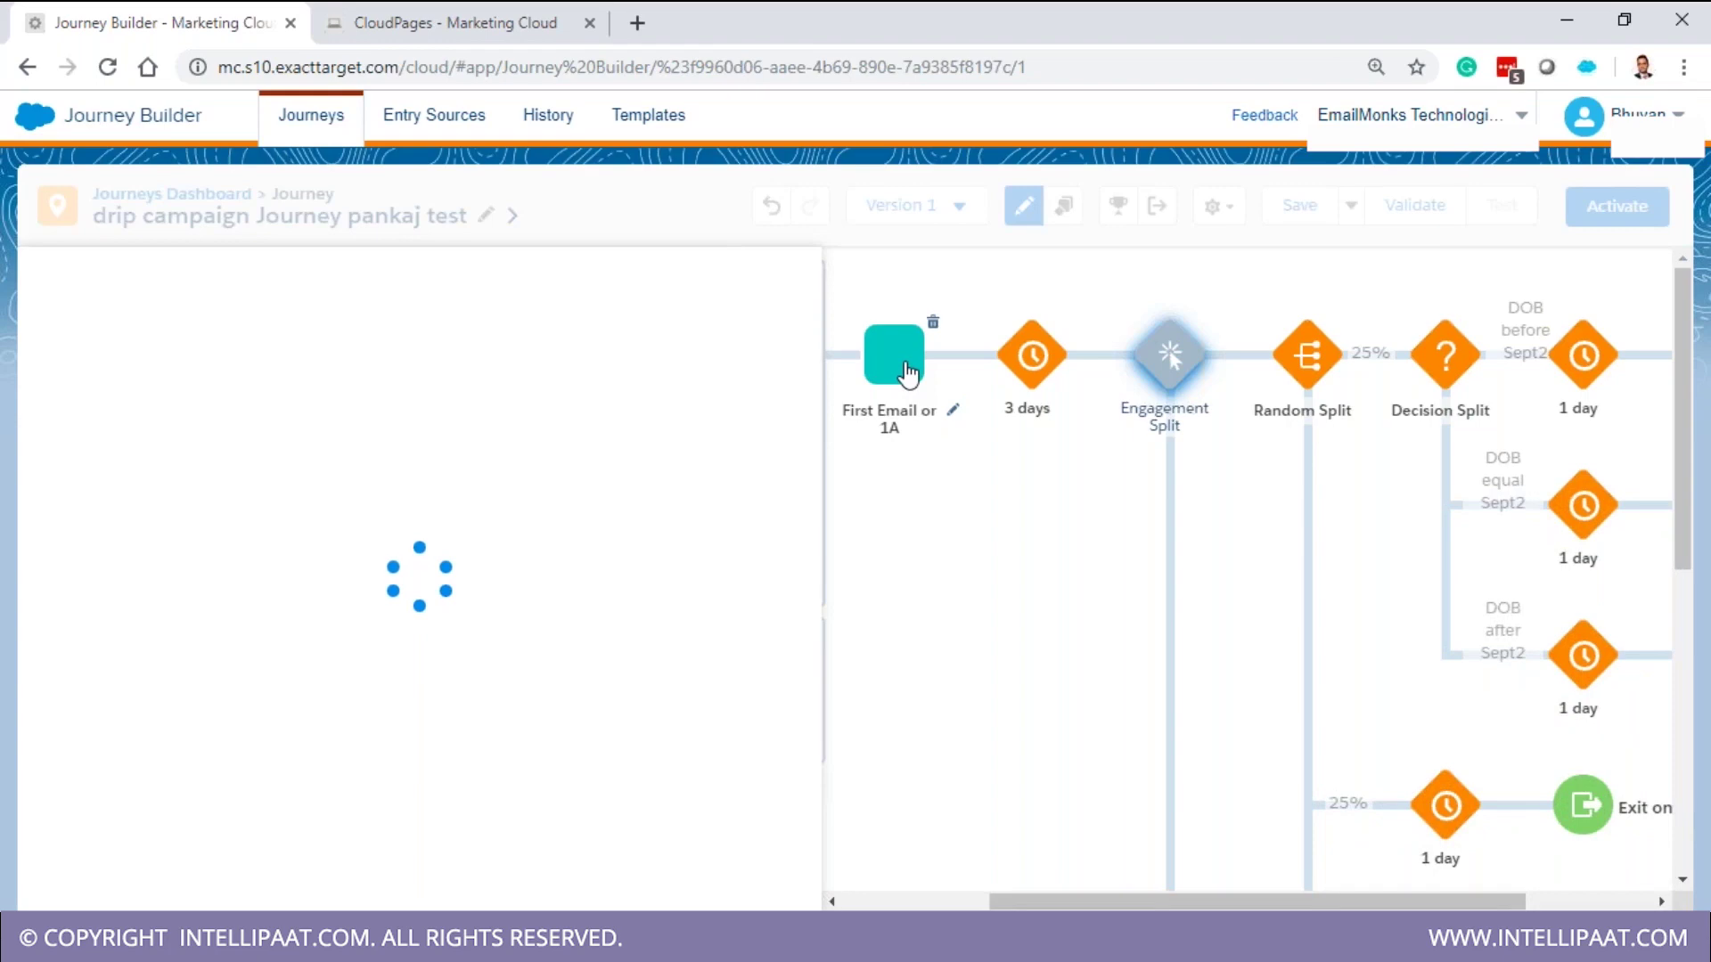
pyautogui.press('F5')
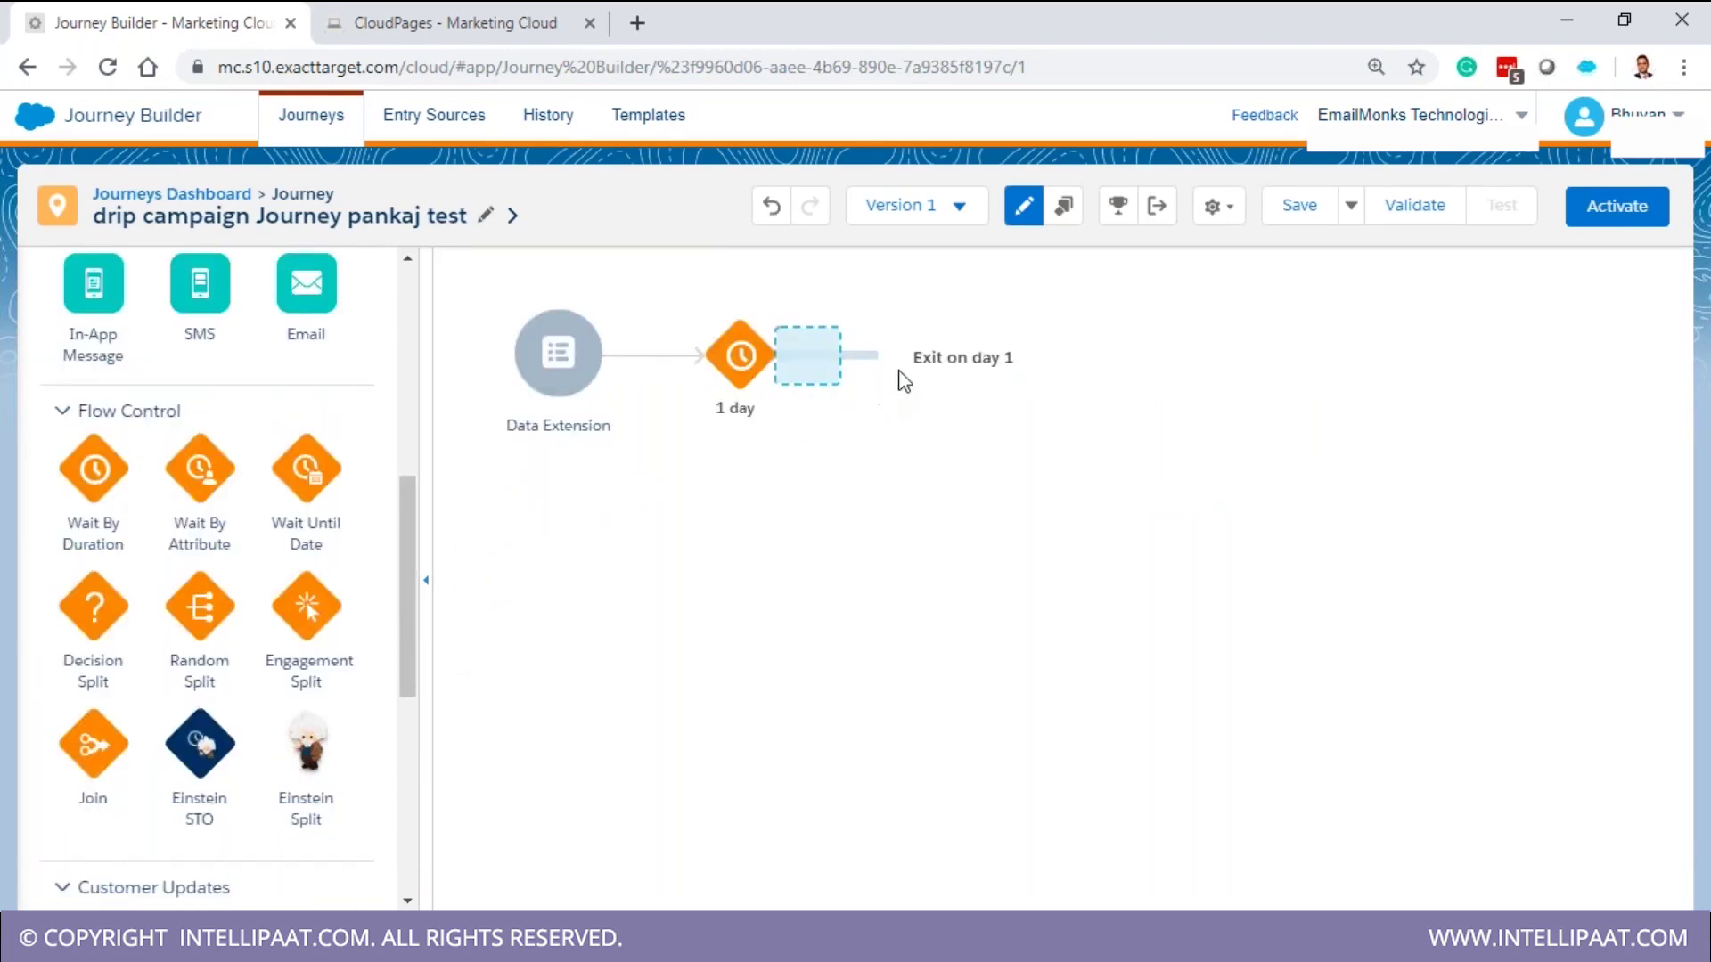
# Try an Engagement Split after the entry, dismiss the alert, and place an Email after Data Extension
pyautogui.moveTo(902, 381); pyautogui.dragTo(718, 460)
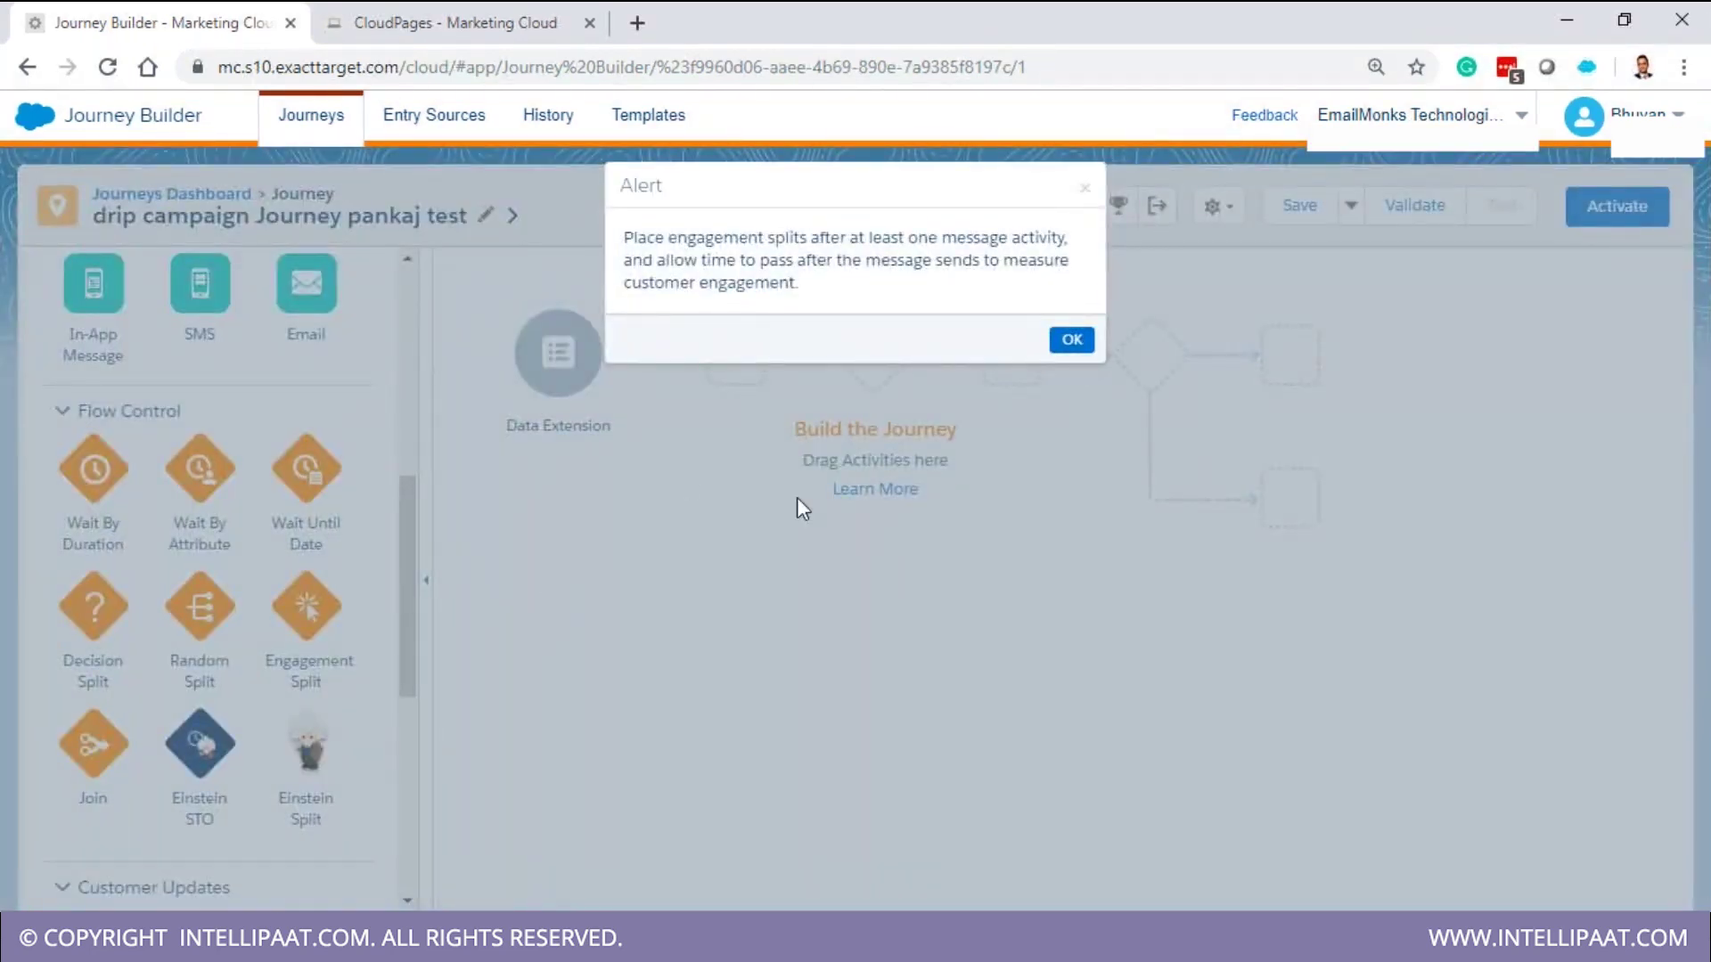
pyautogui.press('Return')
pyautogui.moveTo(686, 361); pyautogui.dragTo(692, 406)
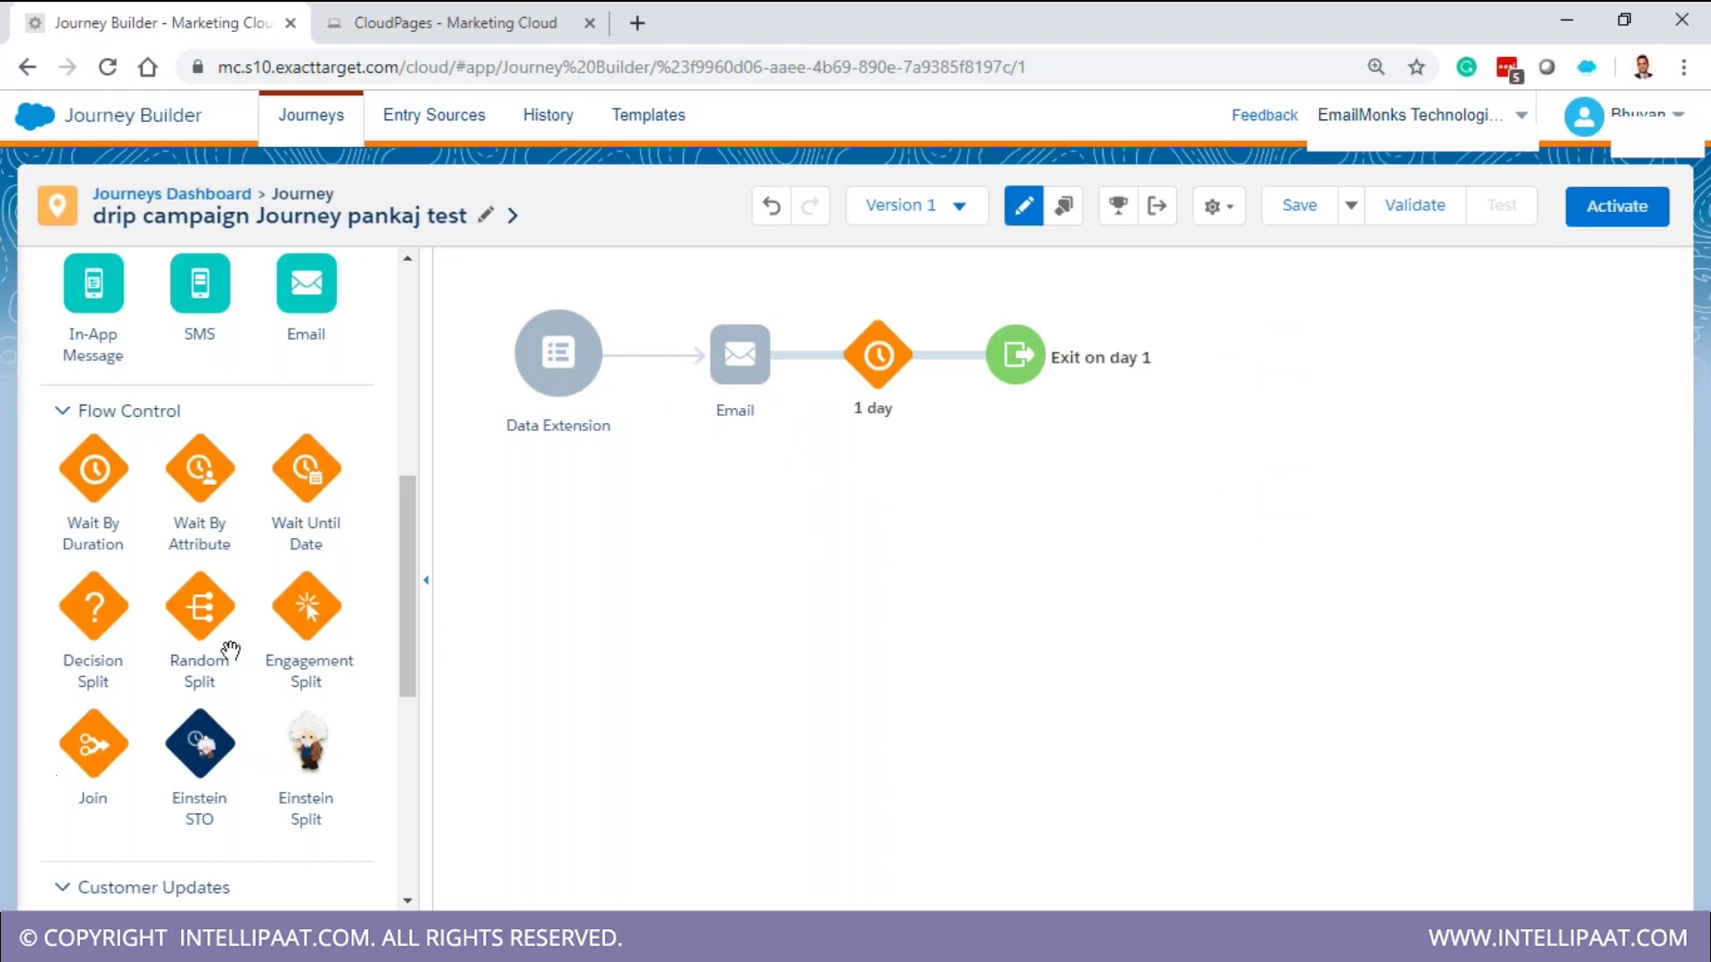
pyautogui.click(1271, 355)
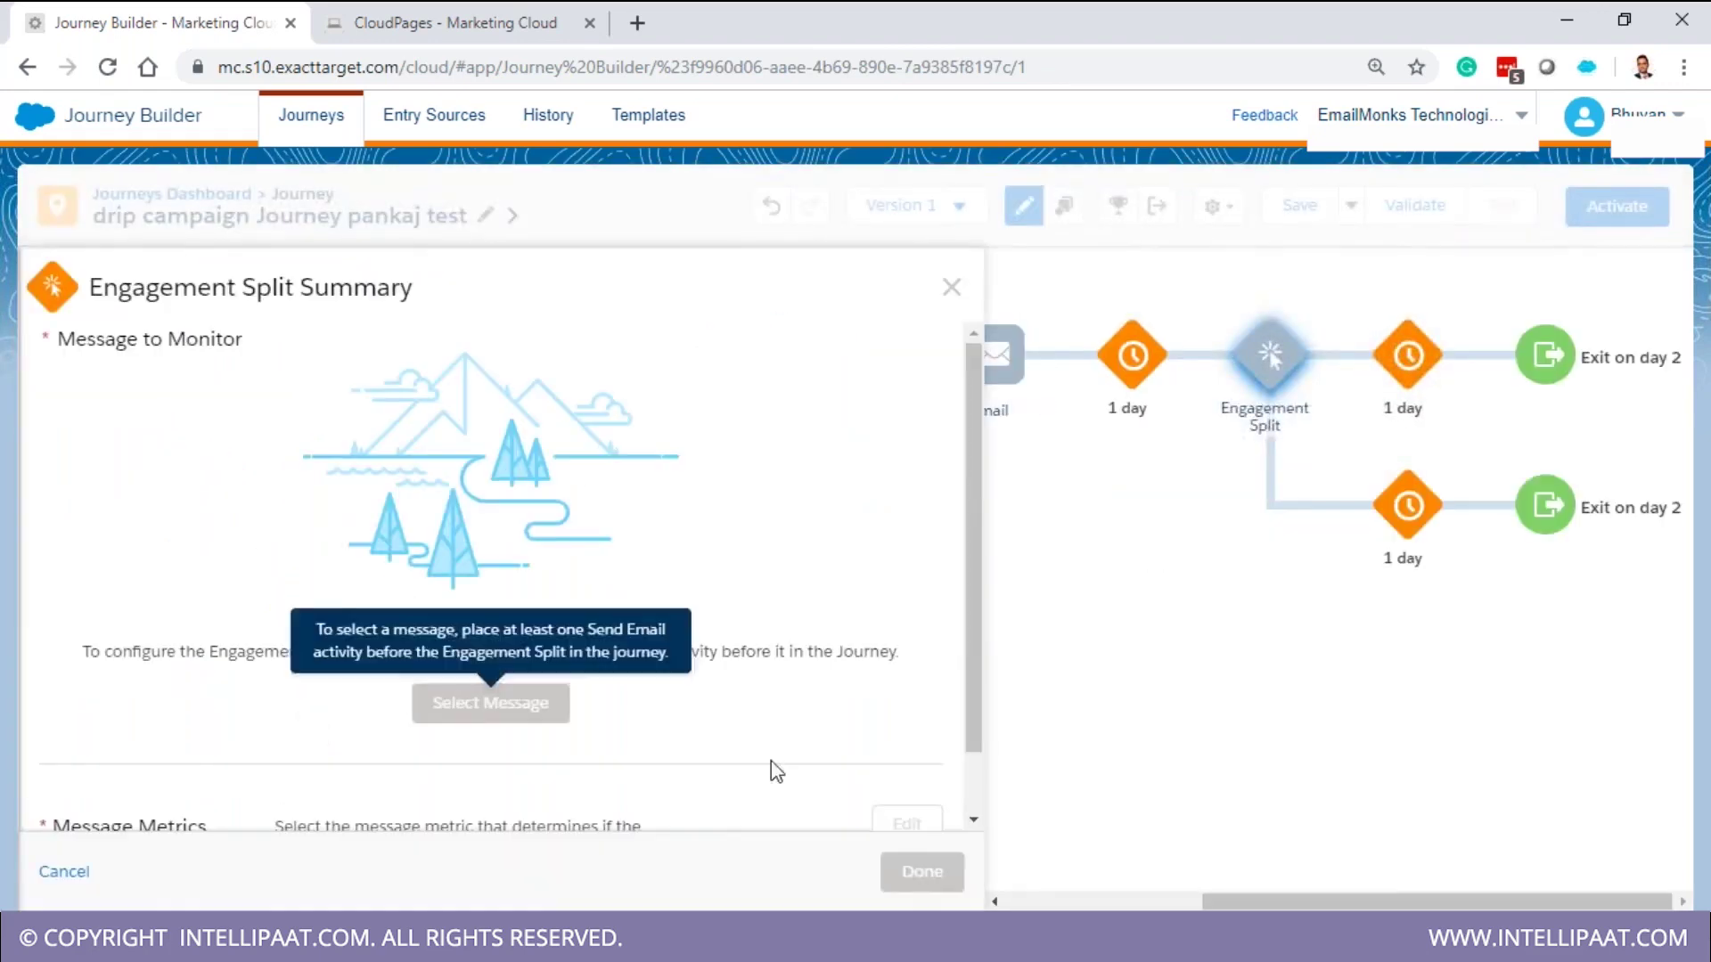
# Close the Engagement Split settings and discard its unsaved changes
pyautogui.click(951, 287)
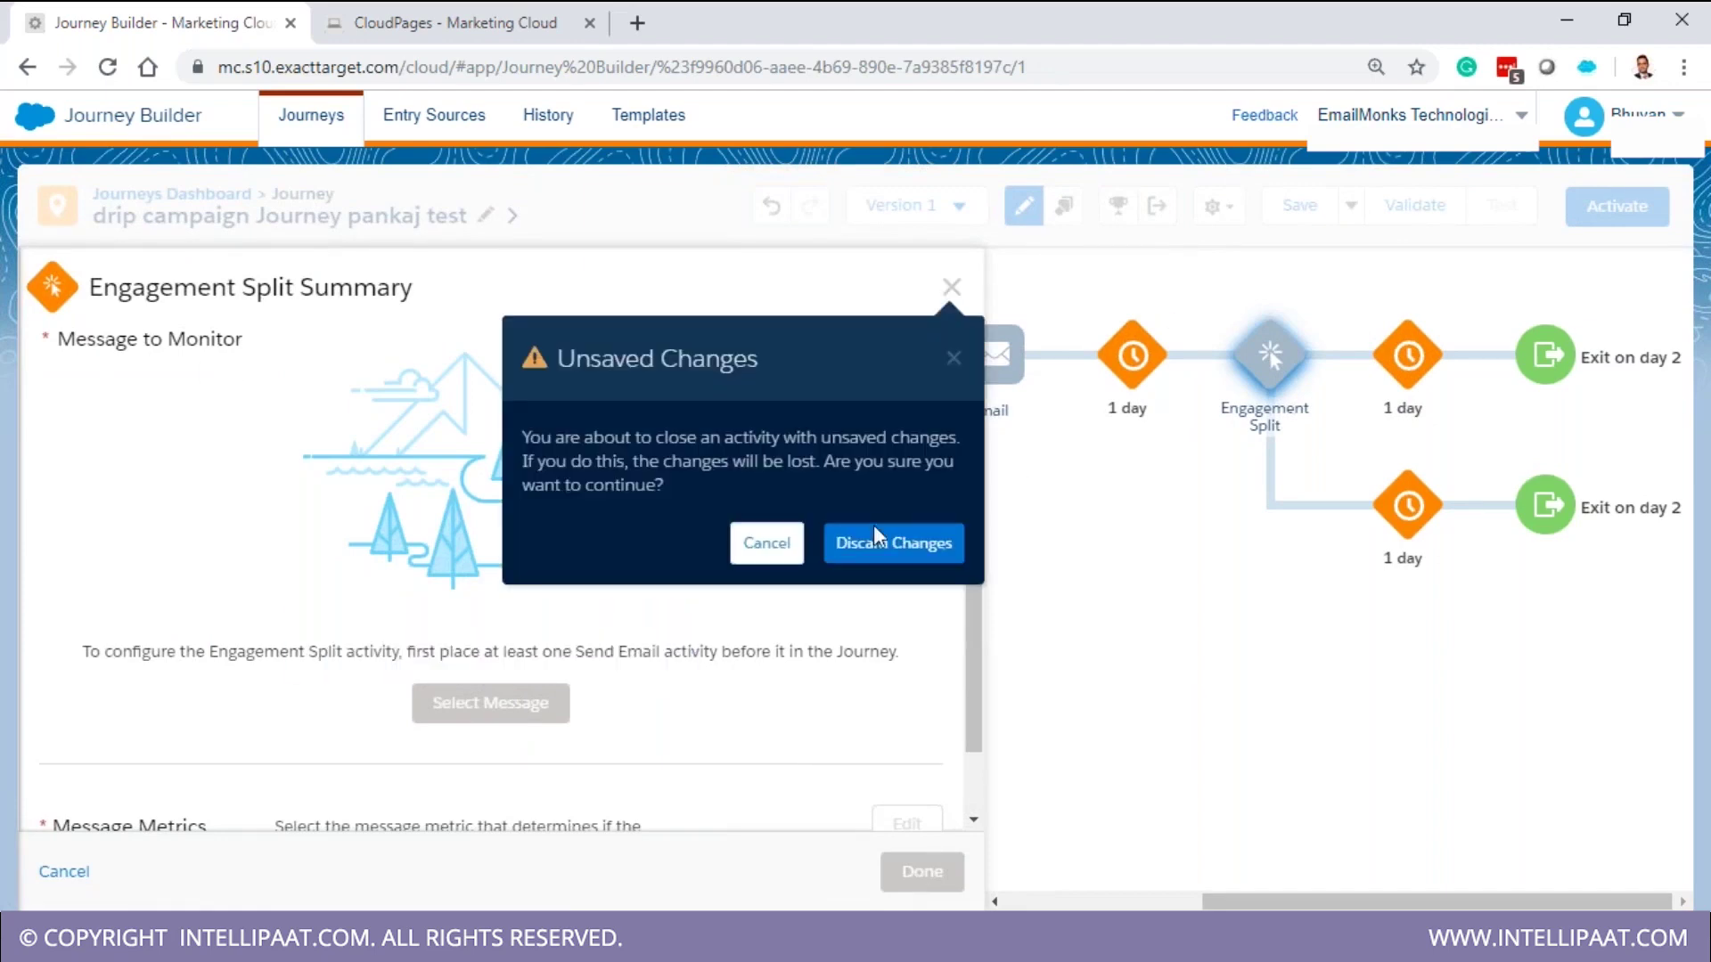
pyautogui.click(952, 360)
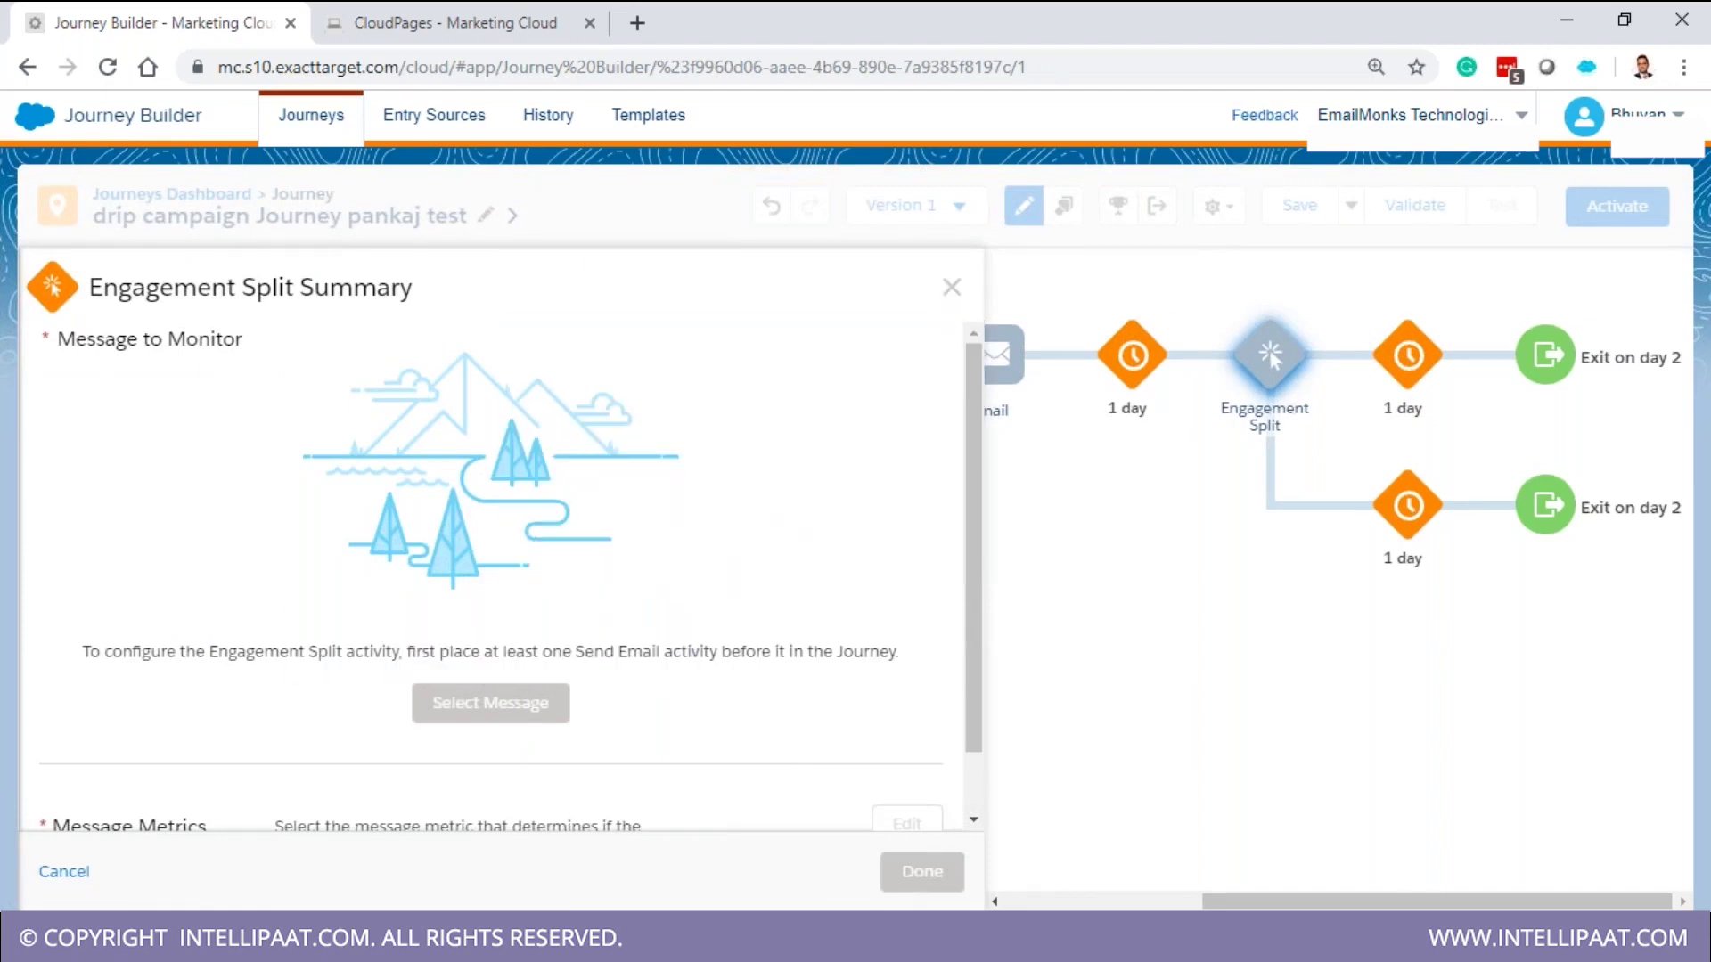
pyautogui.click(952, 287)
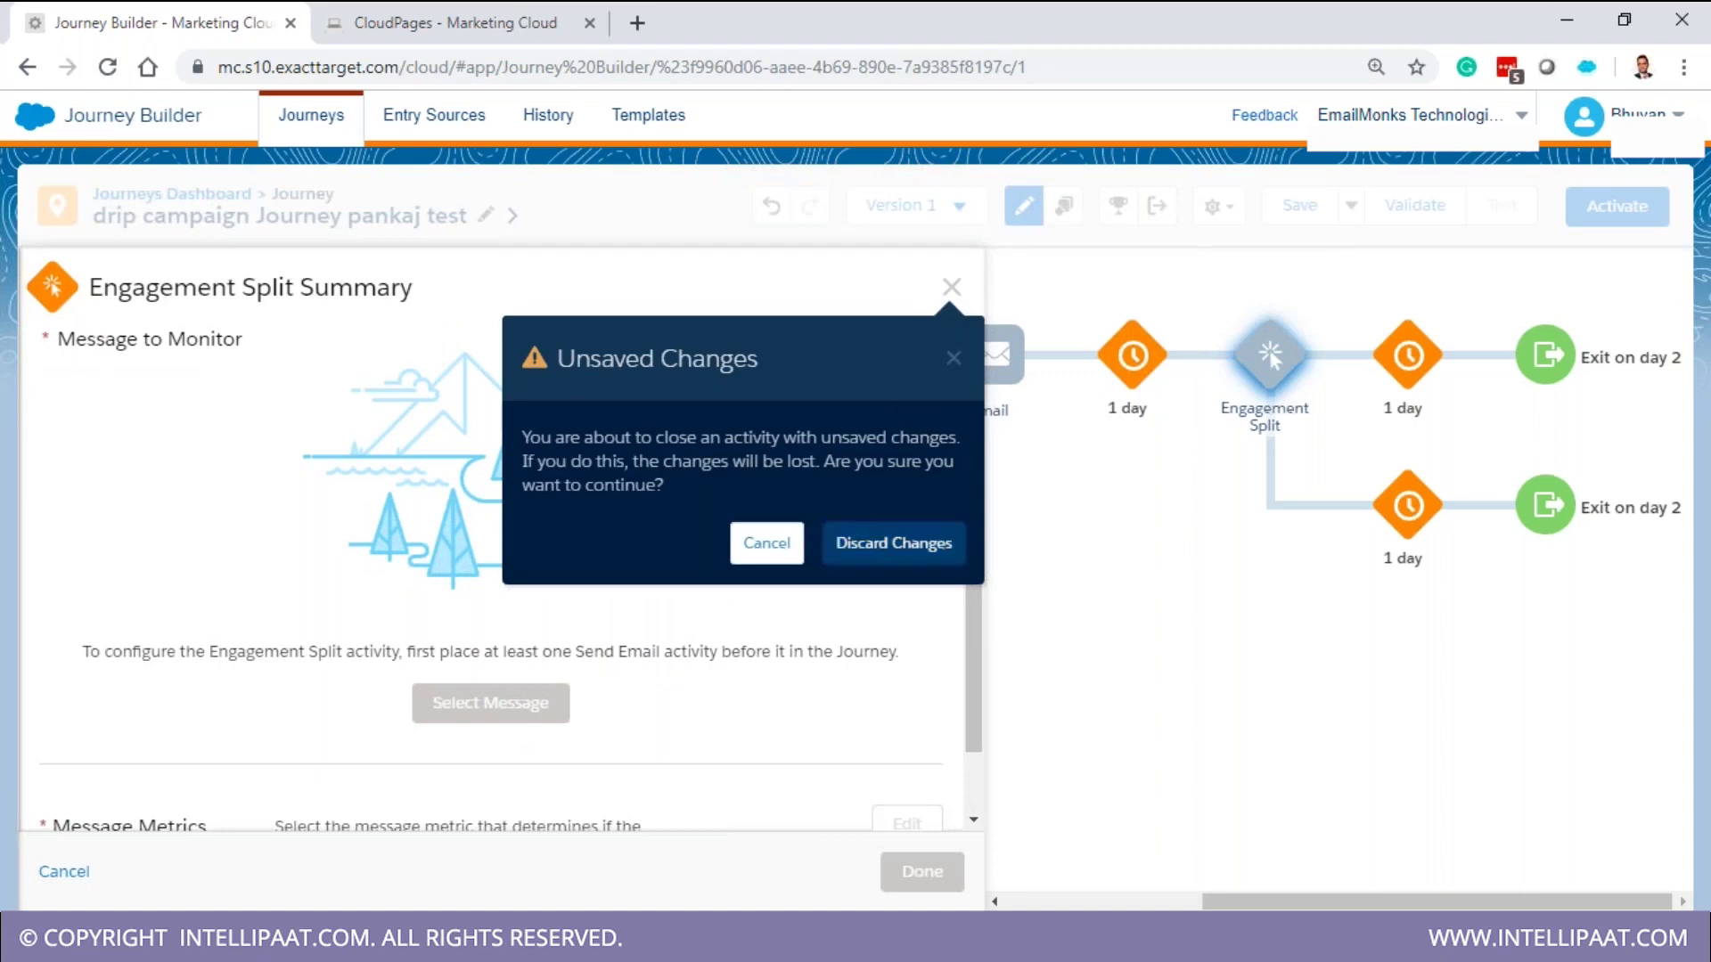
pyautogui.click(894, 543)
# Set the Email activity's message to Email - 2 from the Telecome - Demo folder
pyautogui.click(736, 357)
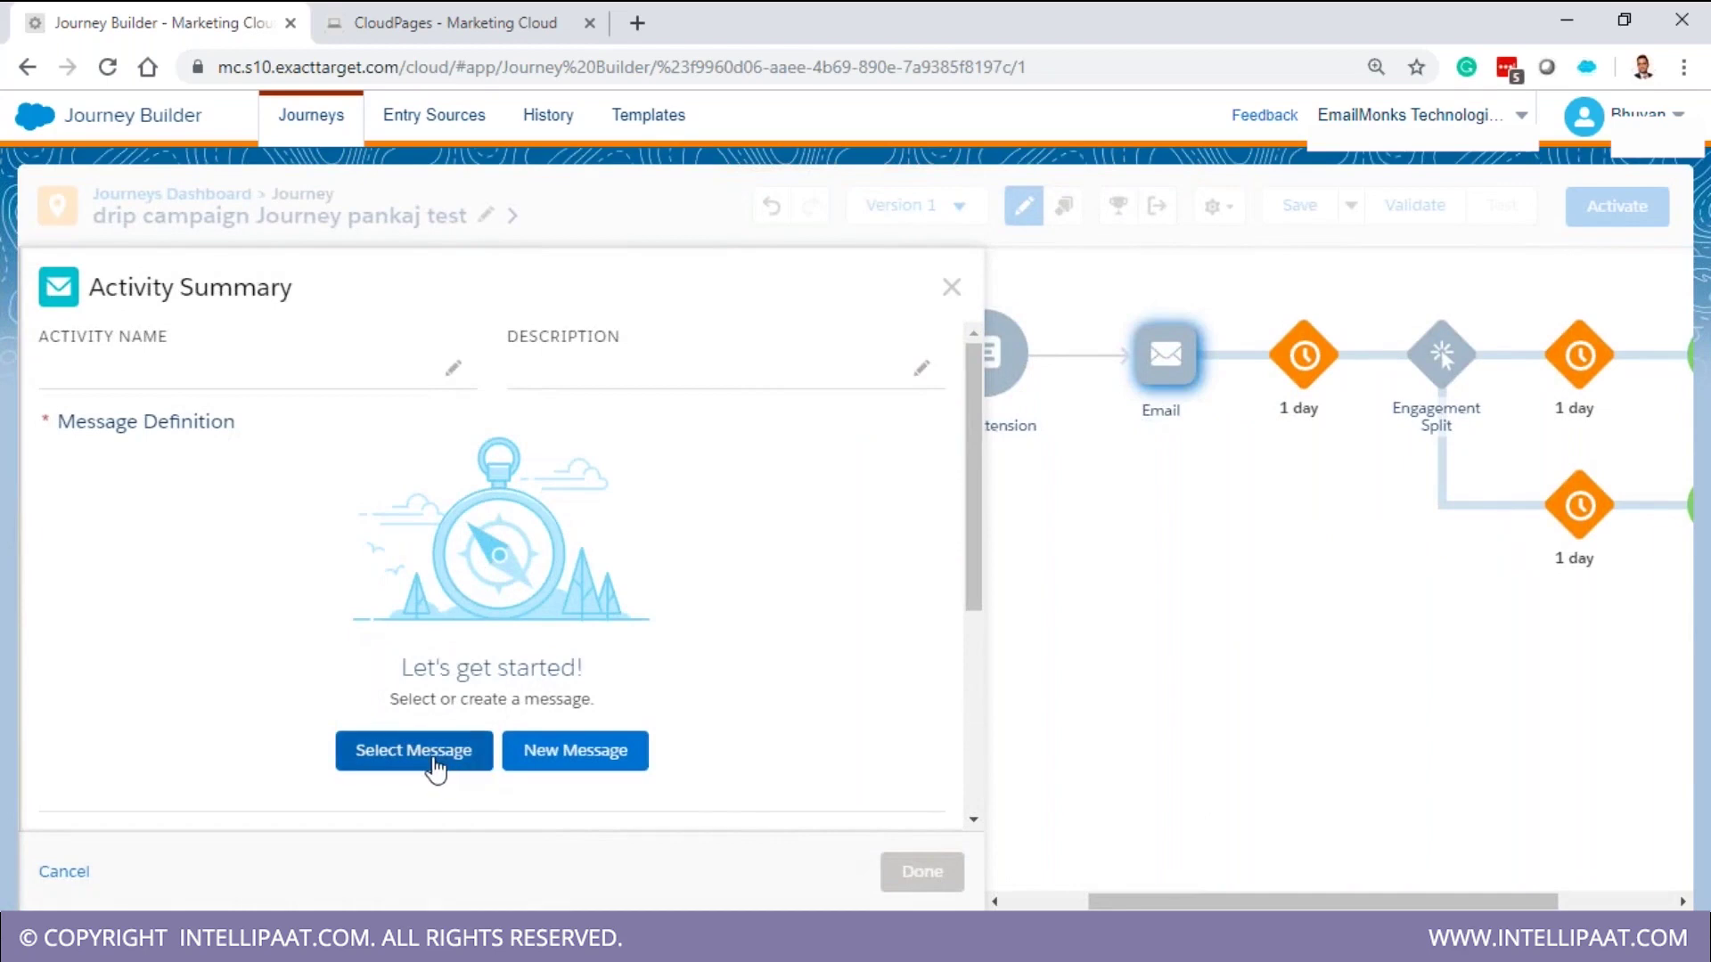
pyautogui.click(419, 753)
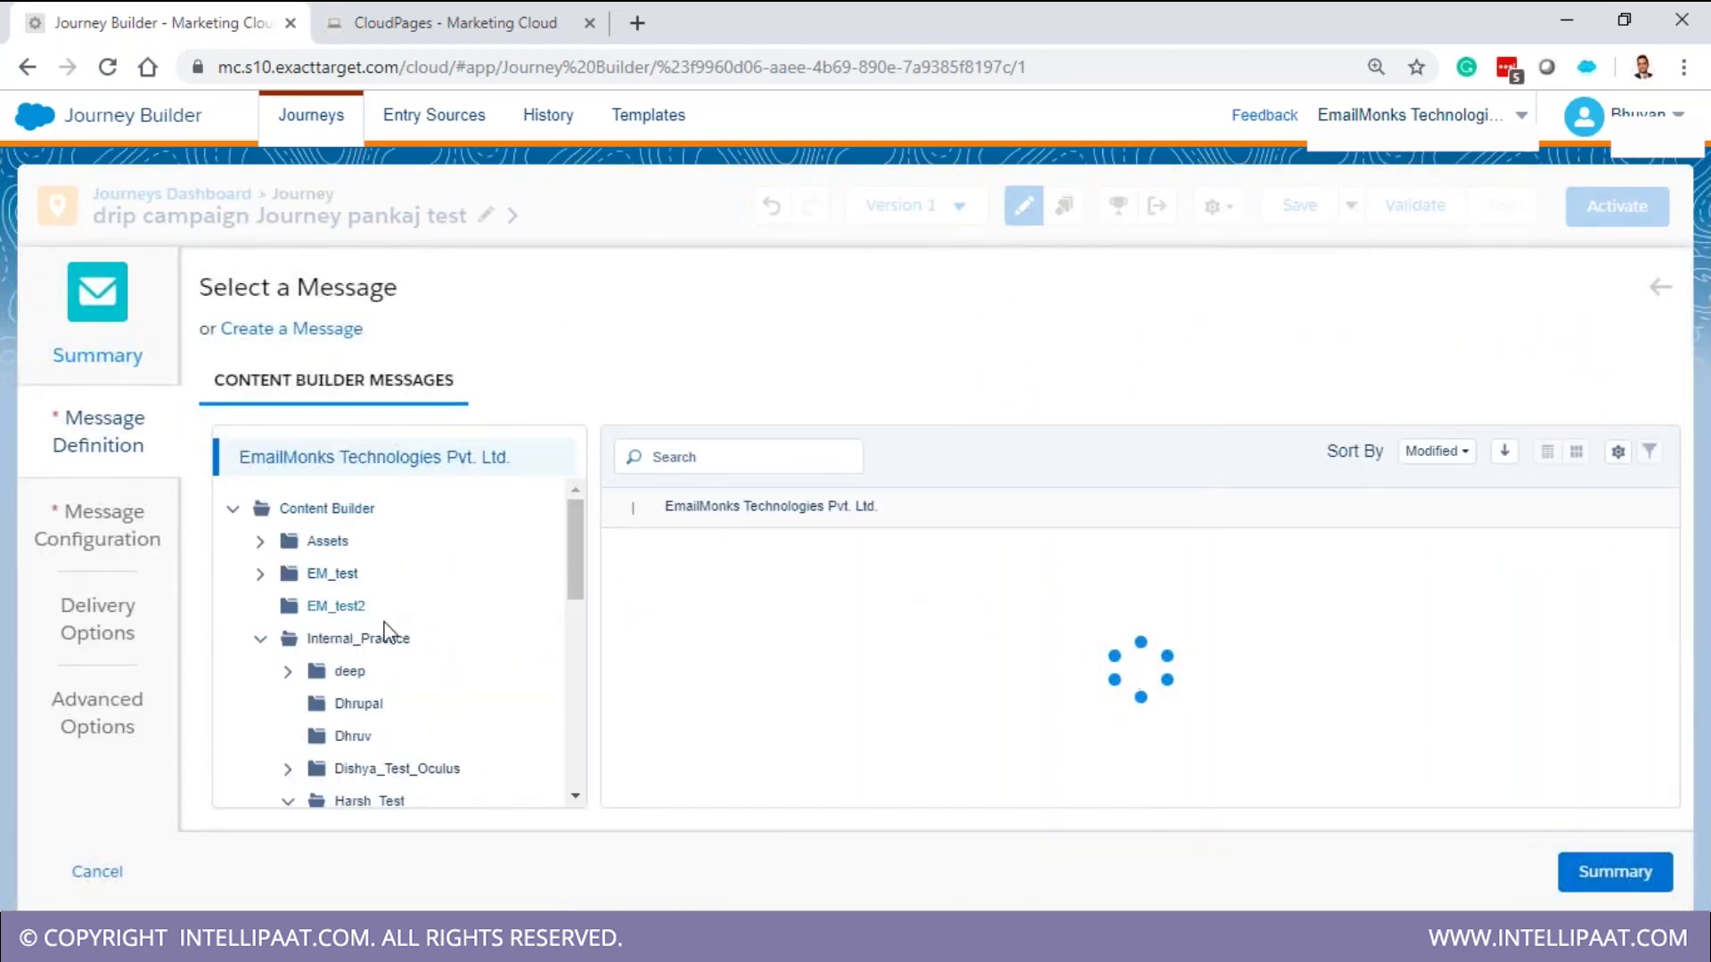
pyautogui.scroll(-2, 419, 718)
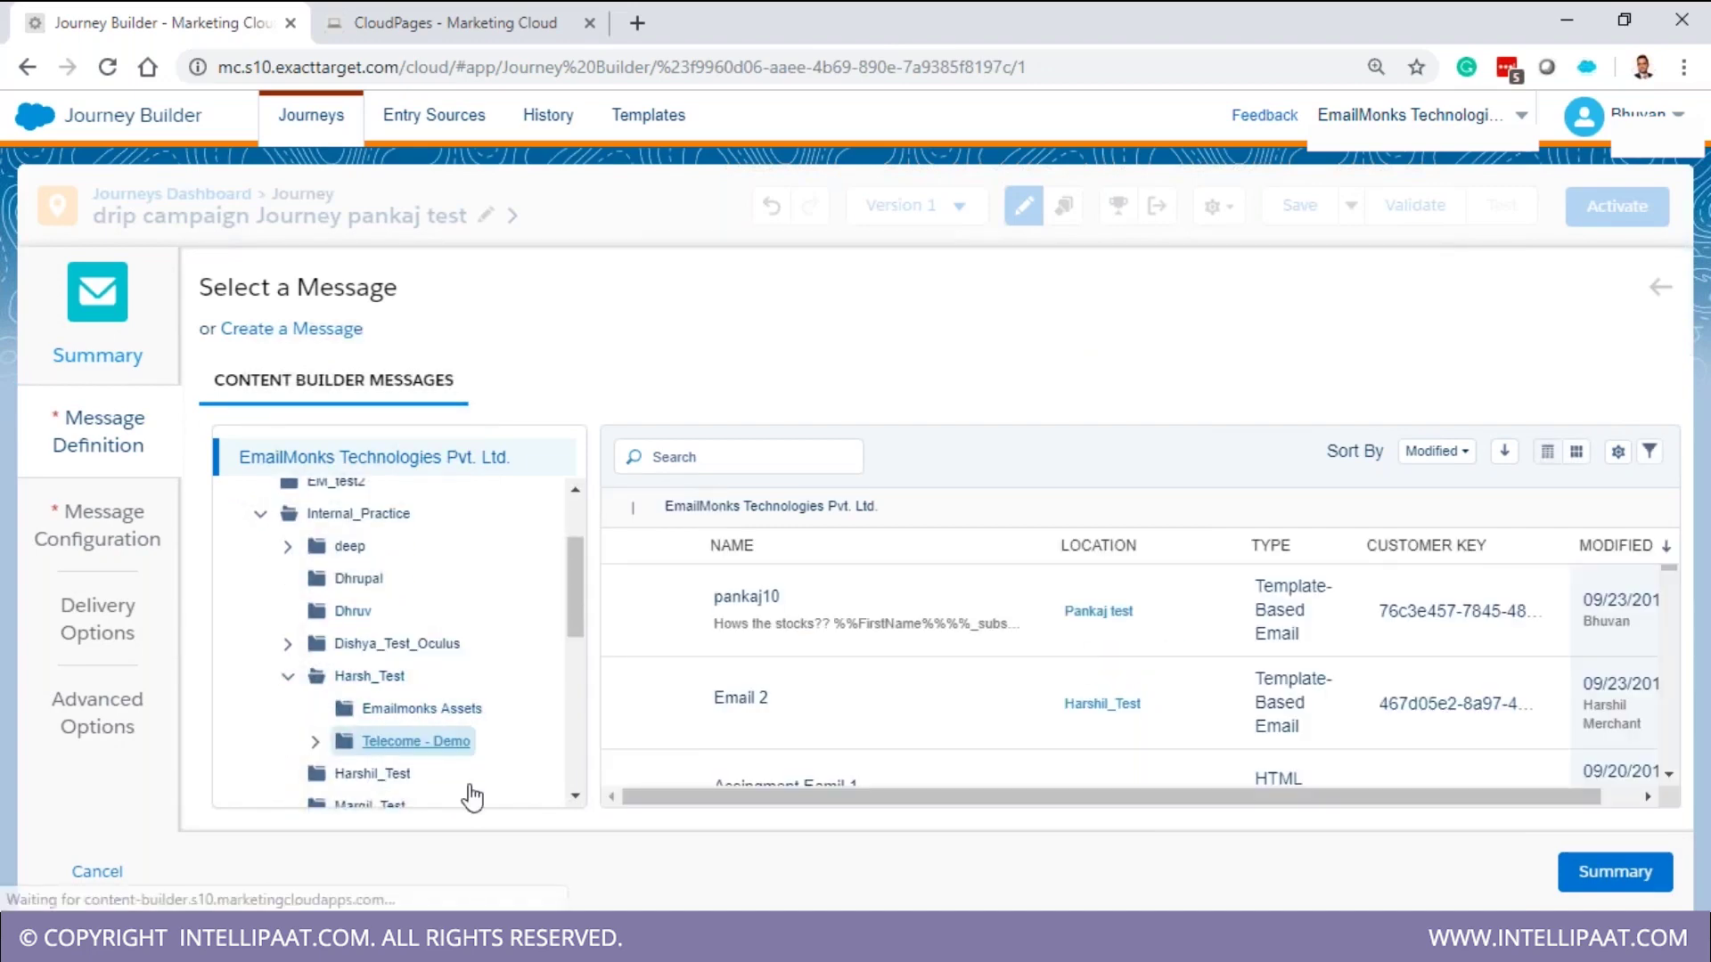
pyautogui.click(416, 740)
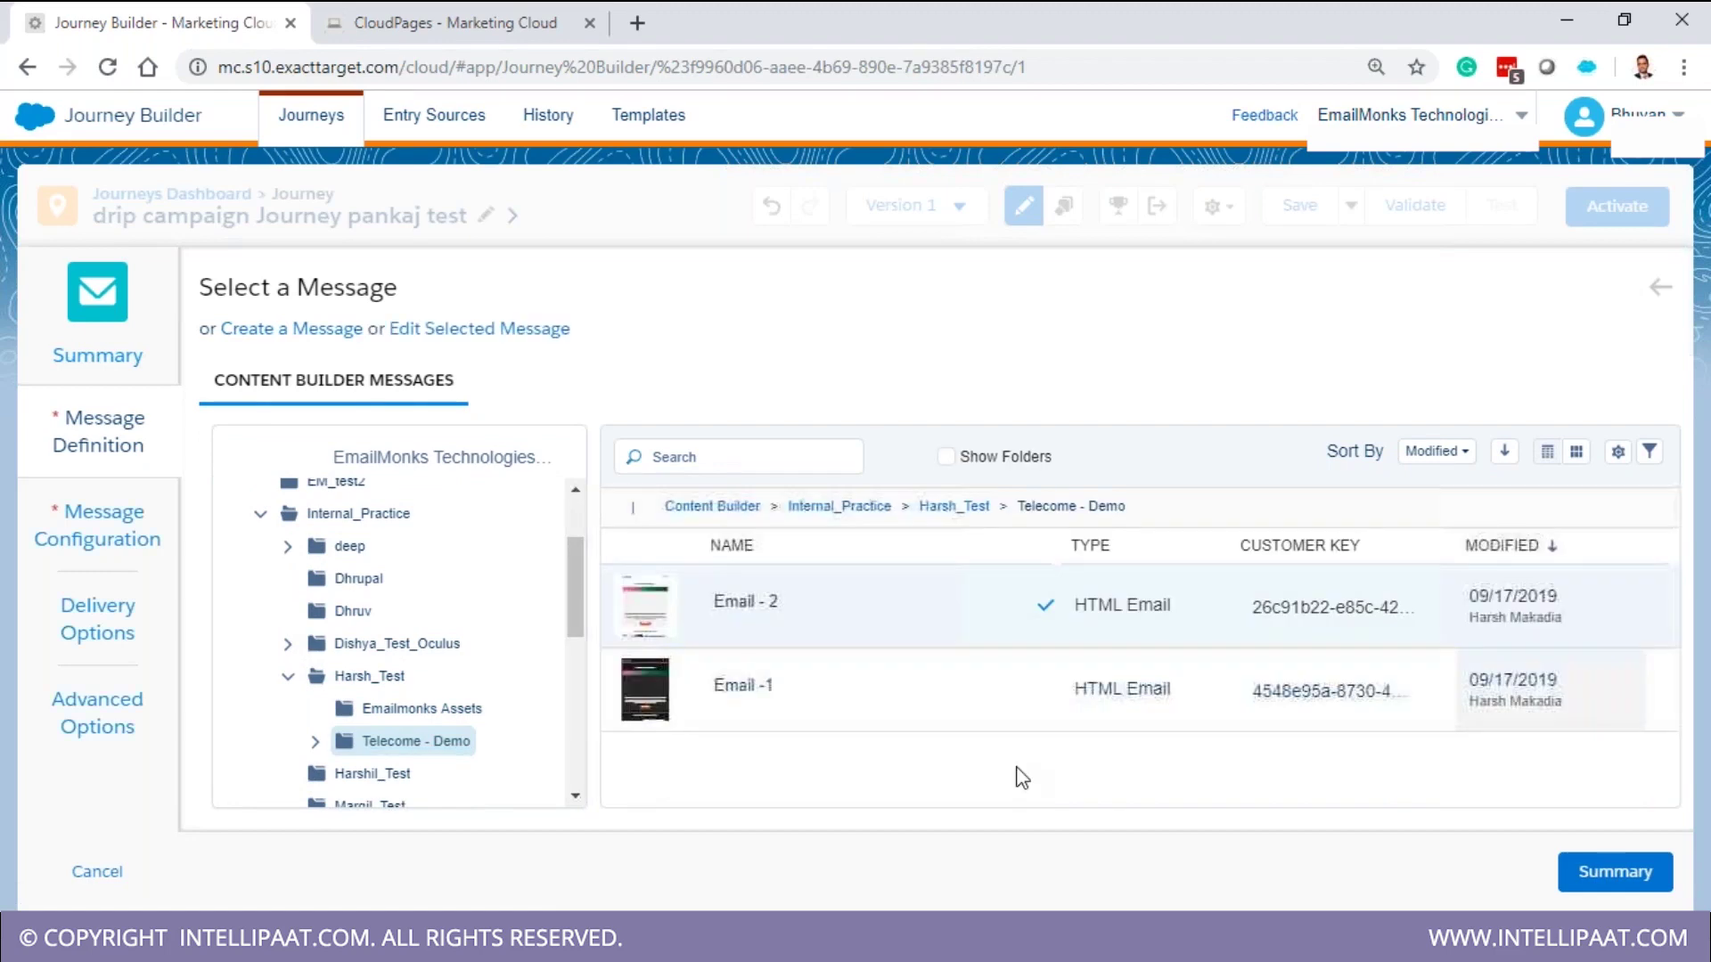
pyautogui.click(1614, 871)
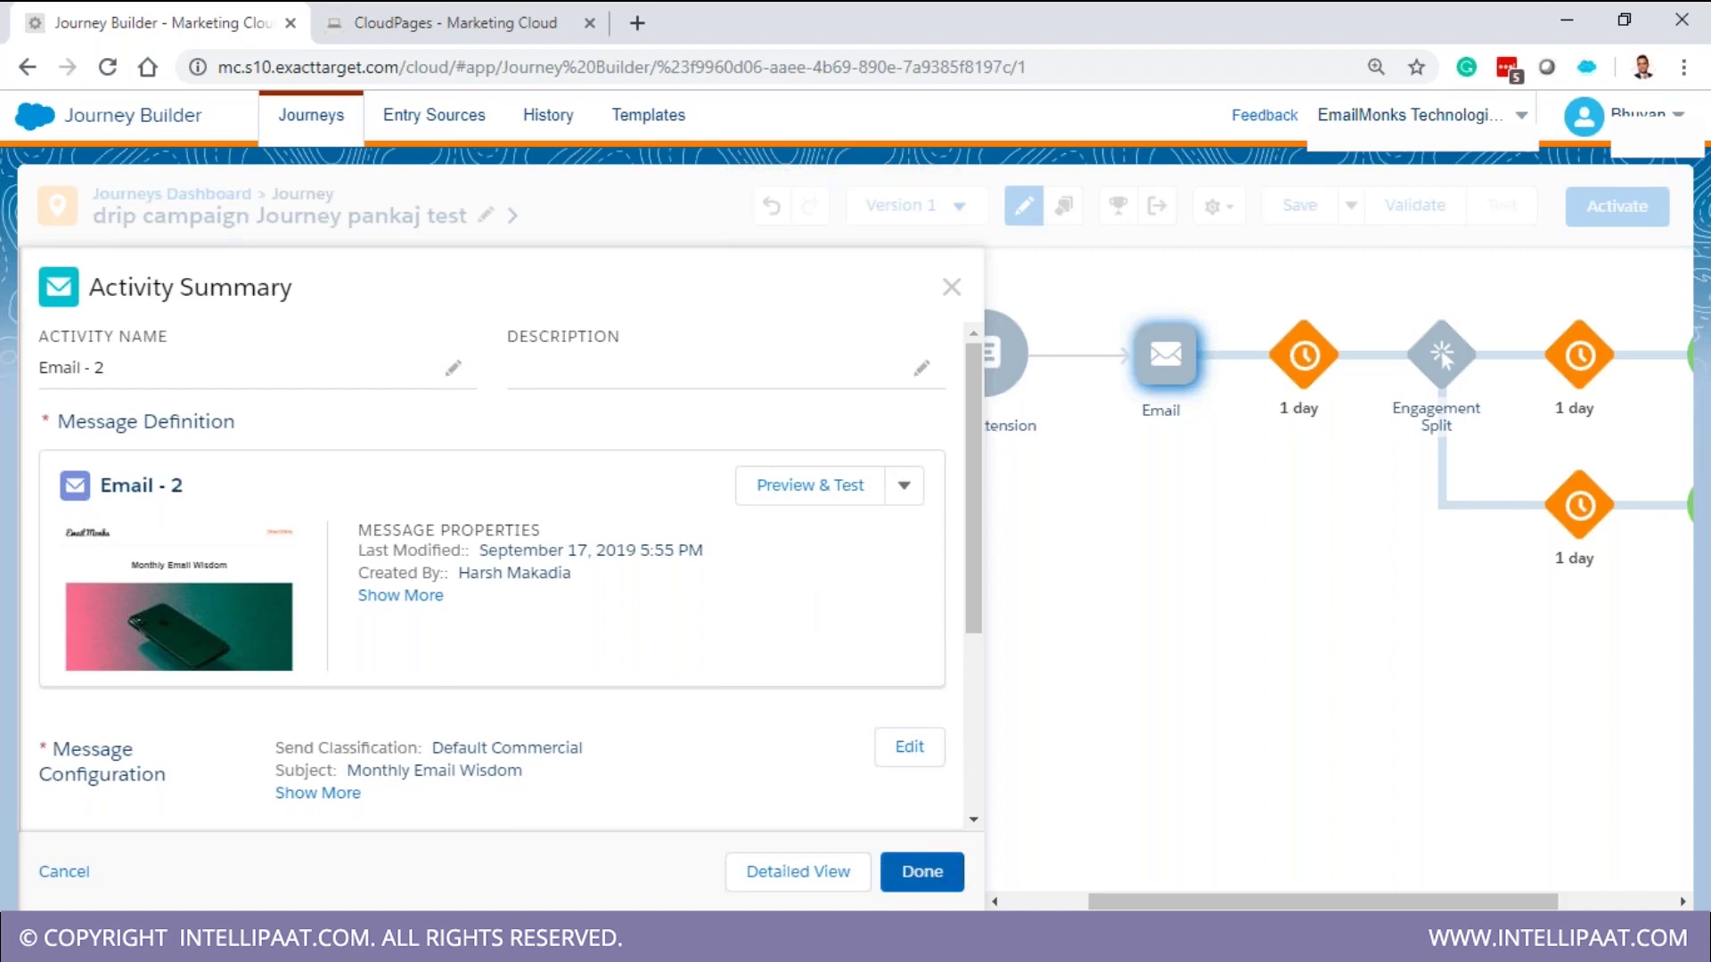
pyautogui.click(935, 869)
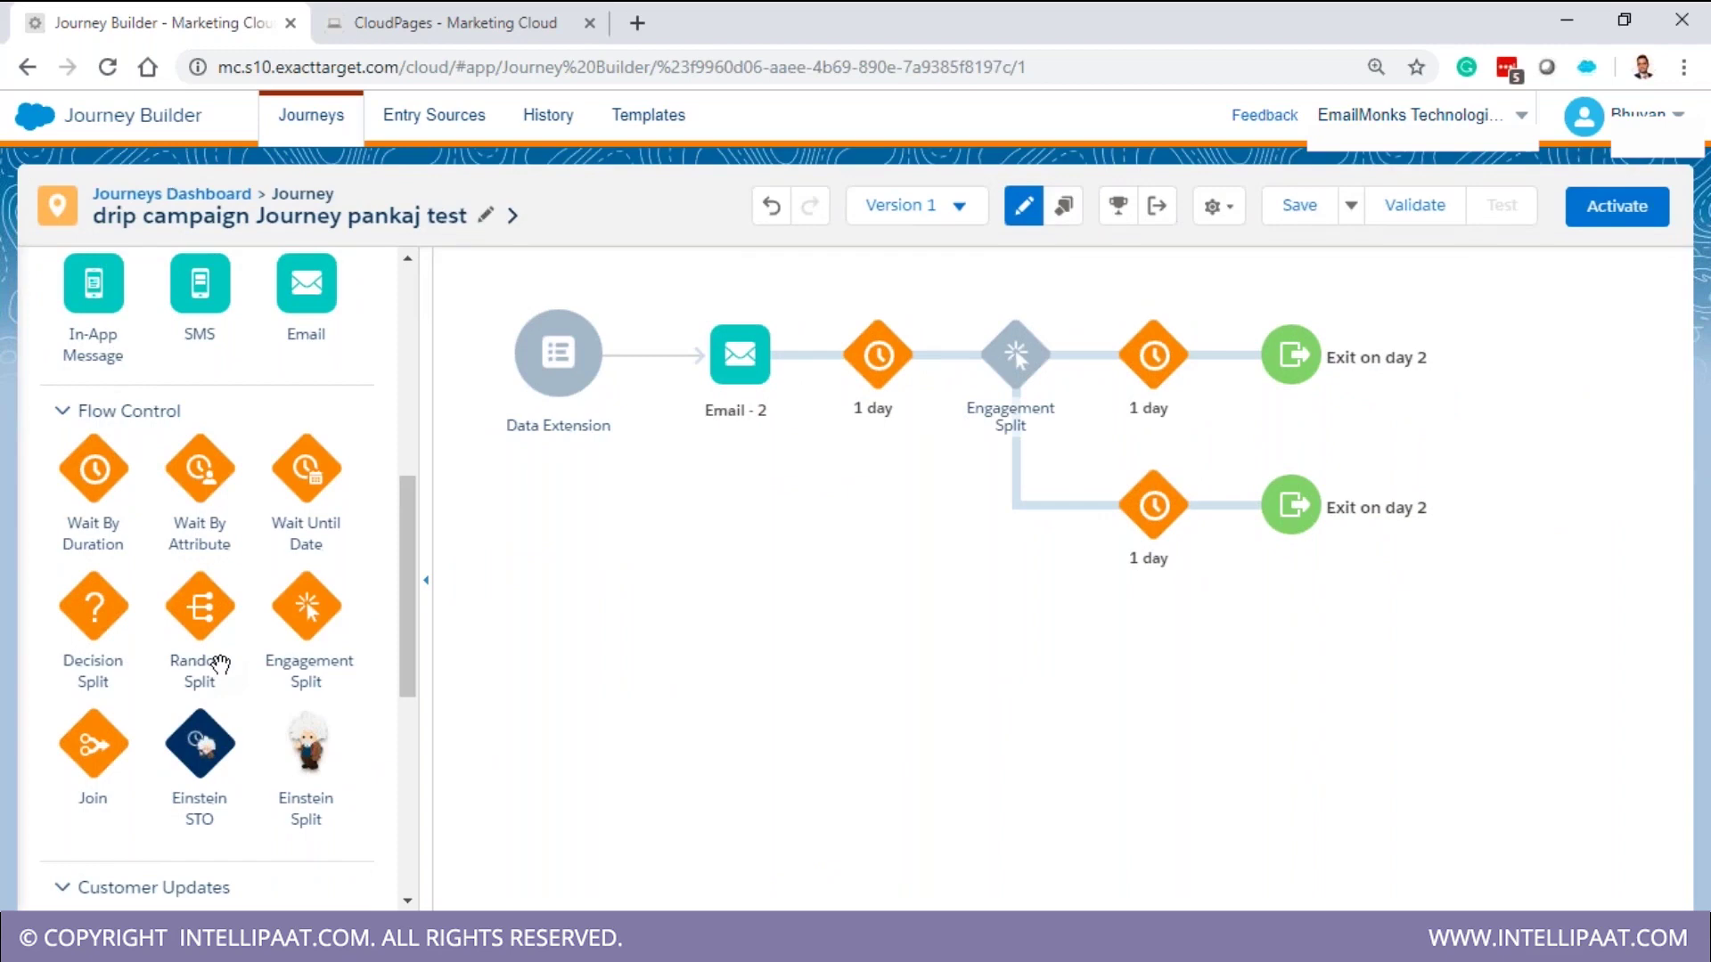
# Set the Engagement Split to monitor Email - 2
pyautogui.moveTo(1016, 365)
pyautogui.click(1018, 373)
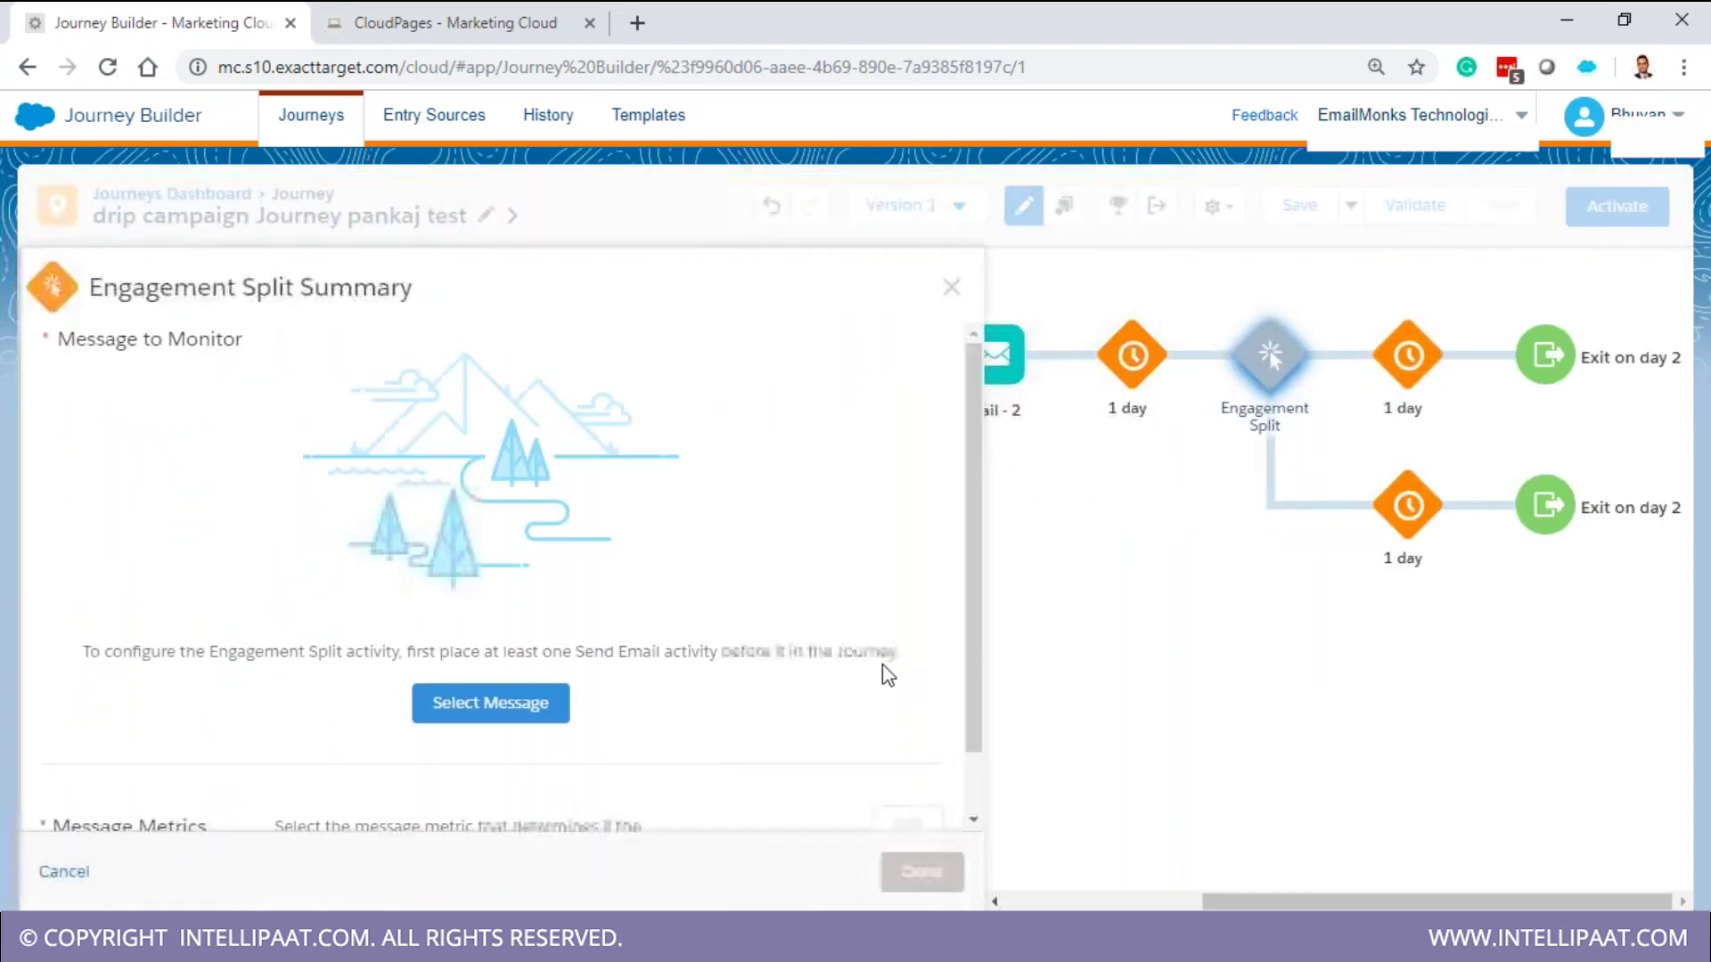
pyautogui.click(455, 709)
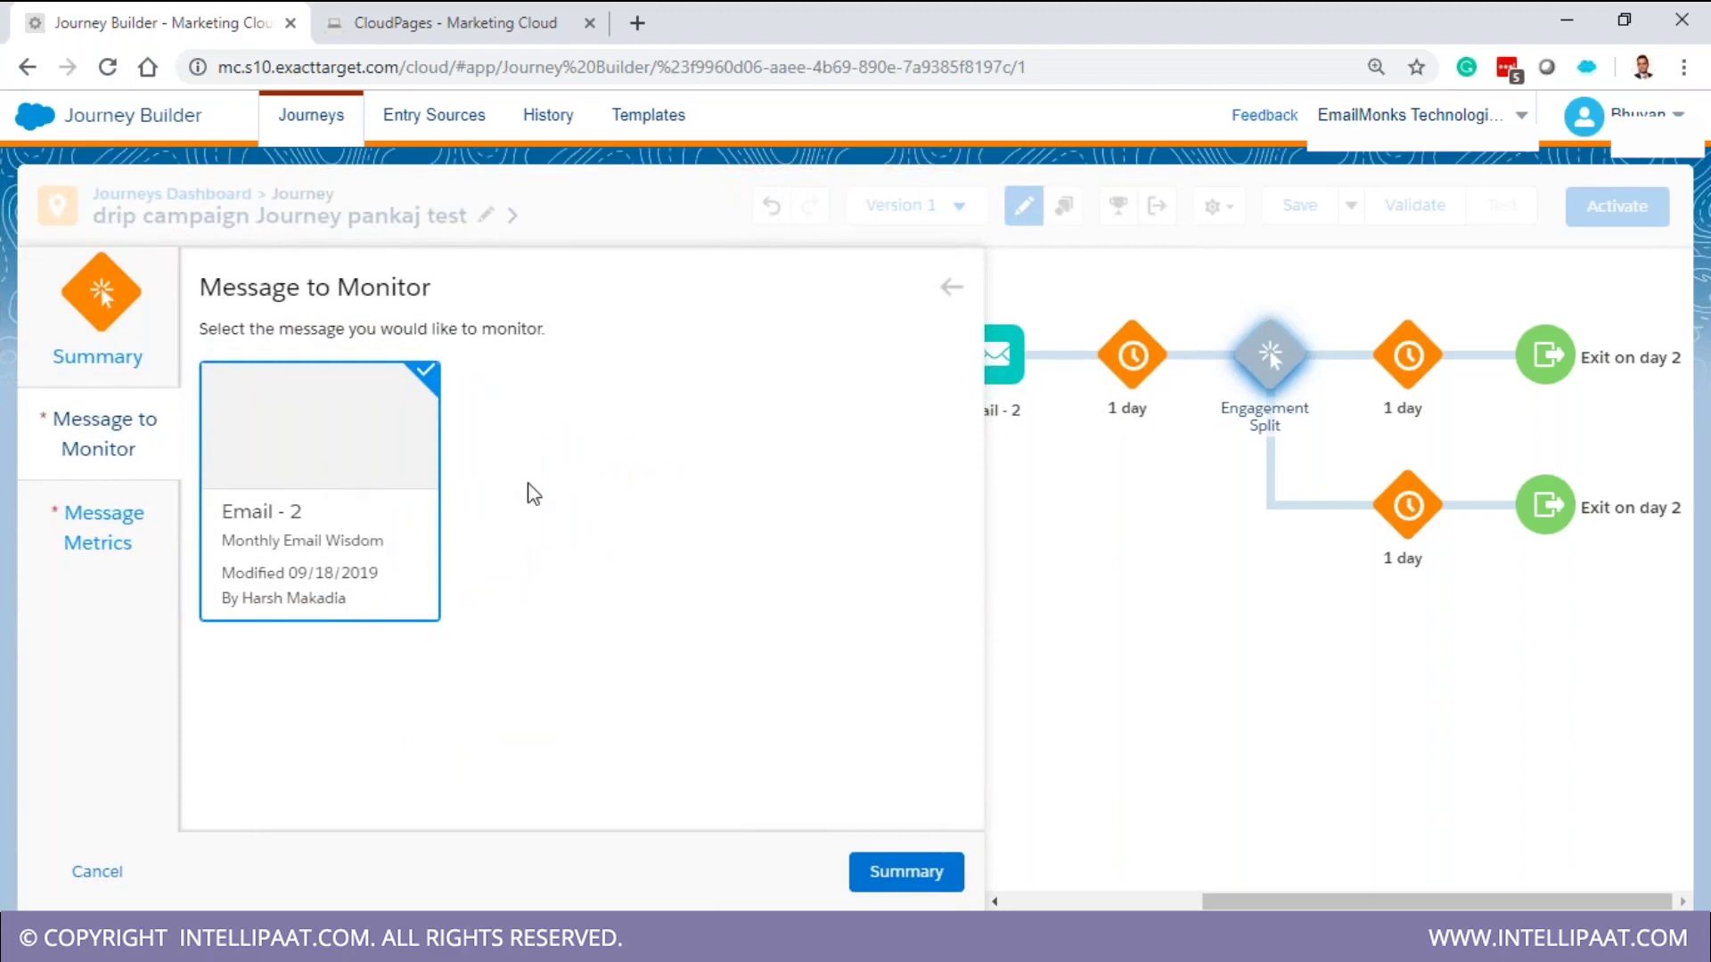
pyautogui.click(181, 504)
# Try Clicks, then Bounces as the Yes-path metric and review the summary
pyautogui.click(565, 599)
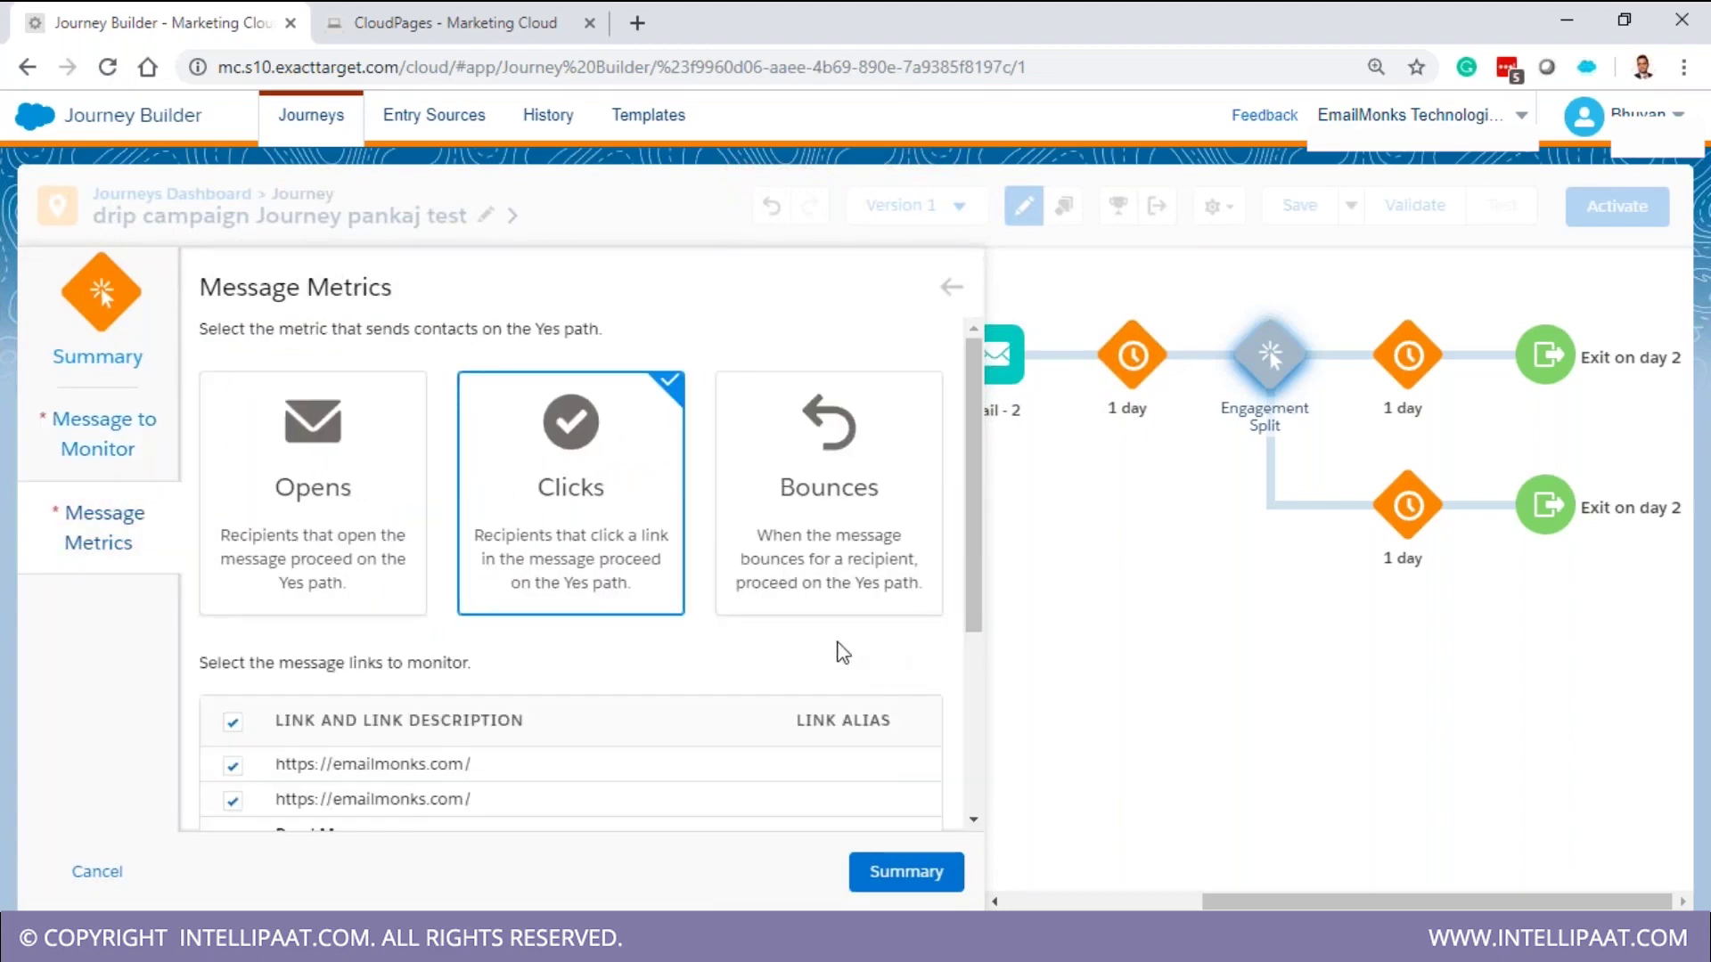
pyautogui.scroll(-3, 882, 615)
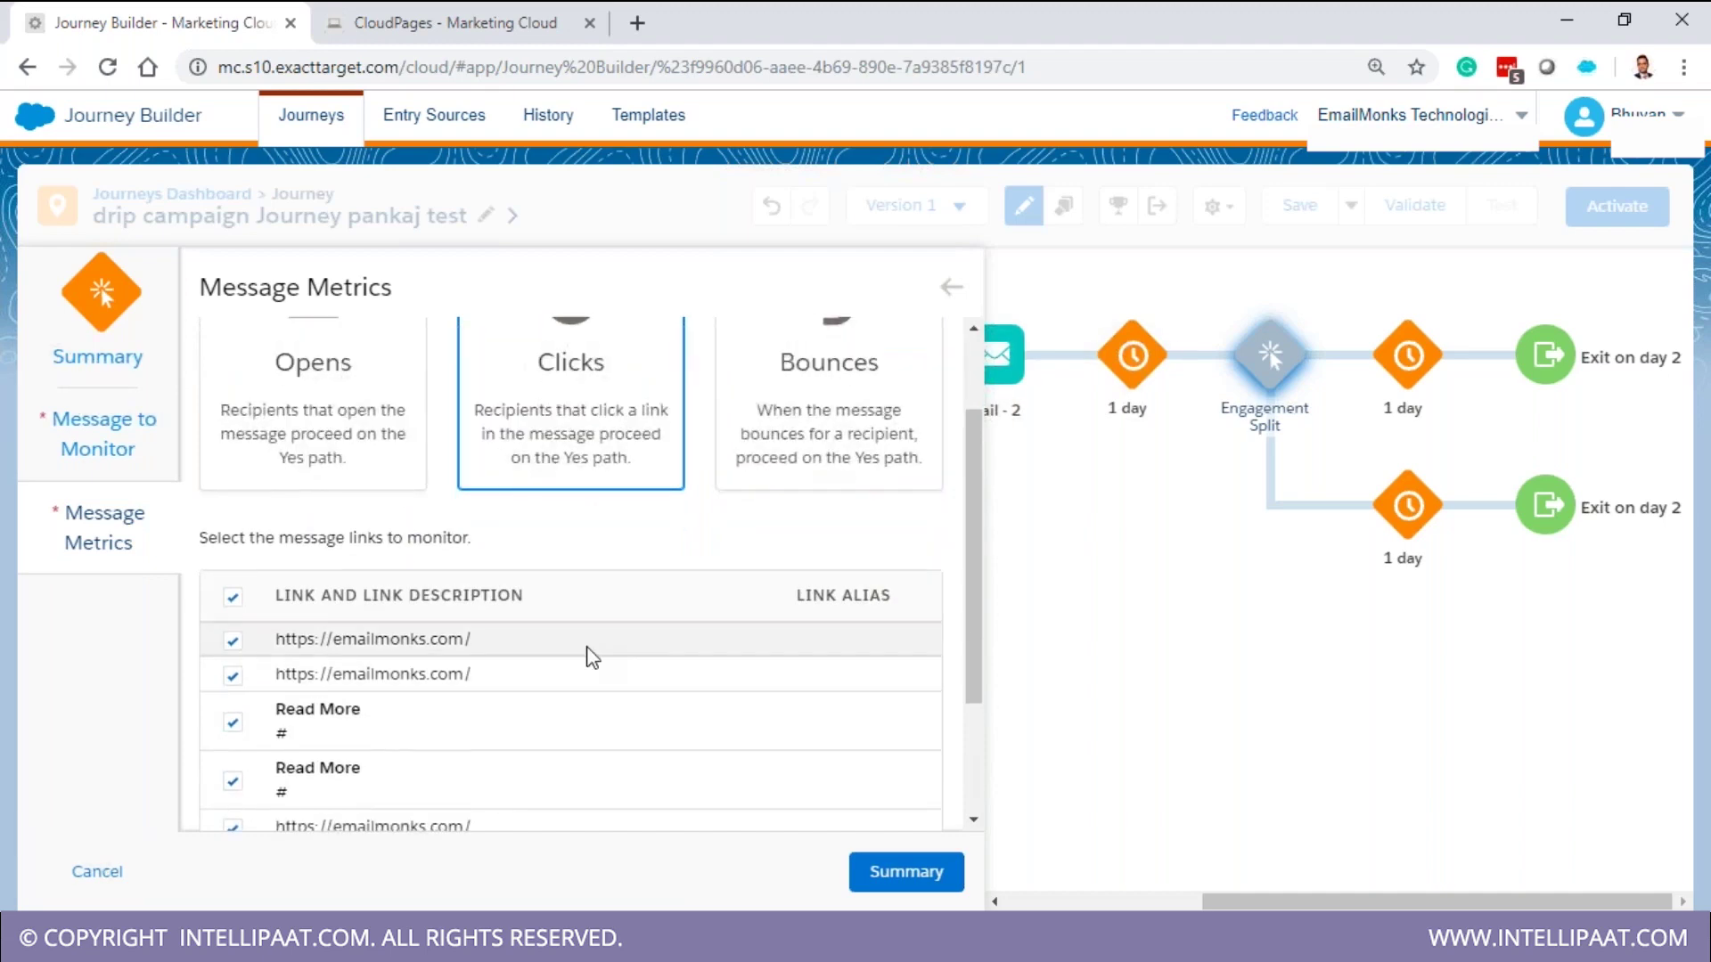
pyautogui.scroll(-1, 547, 635)
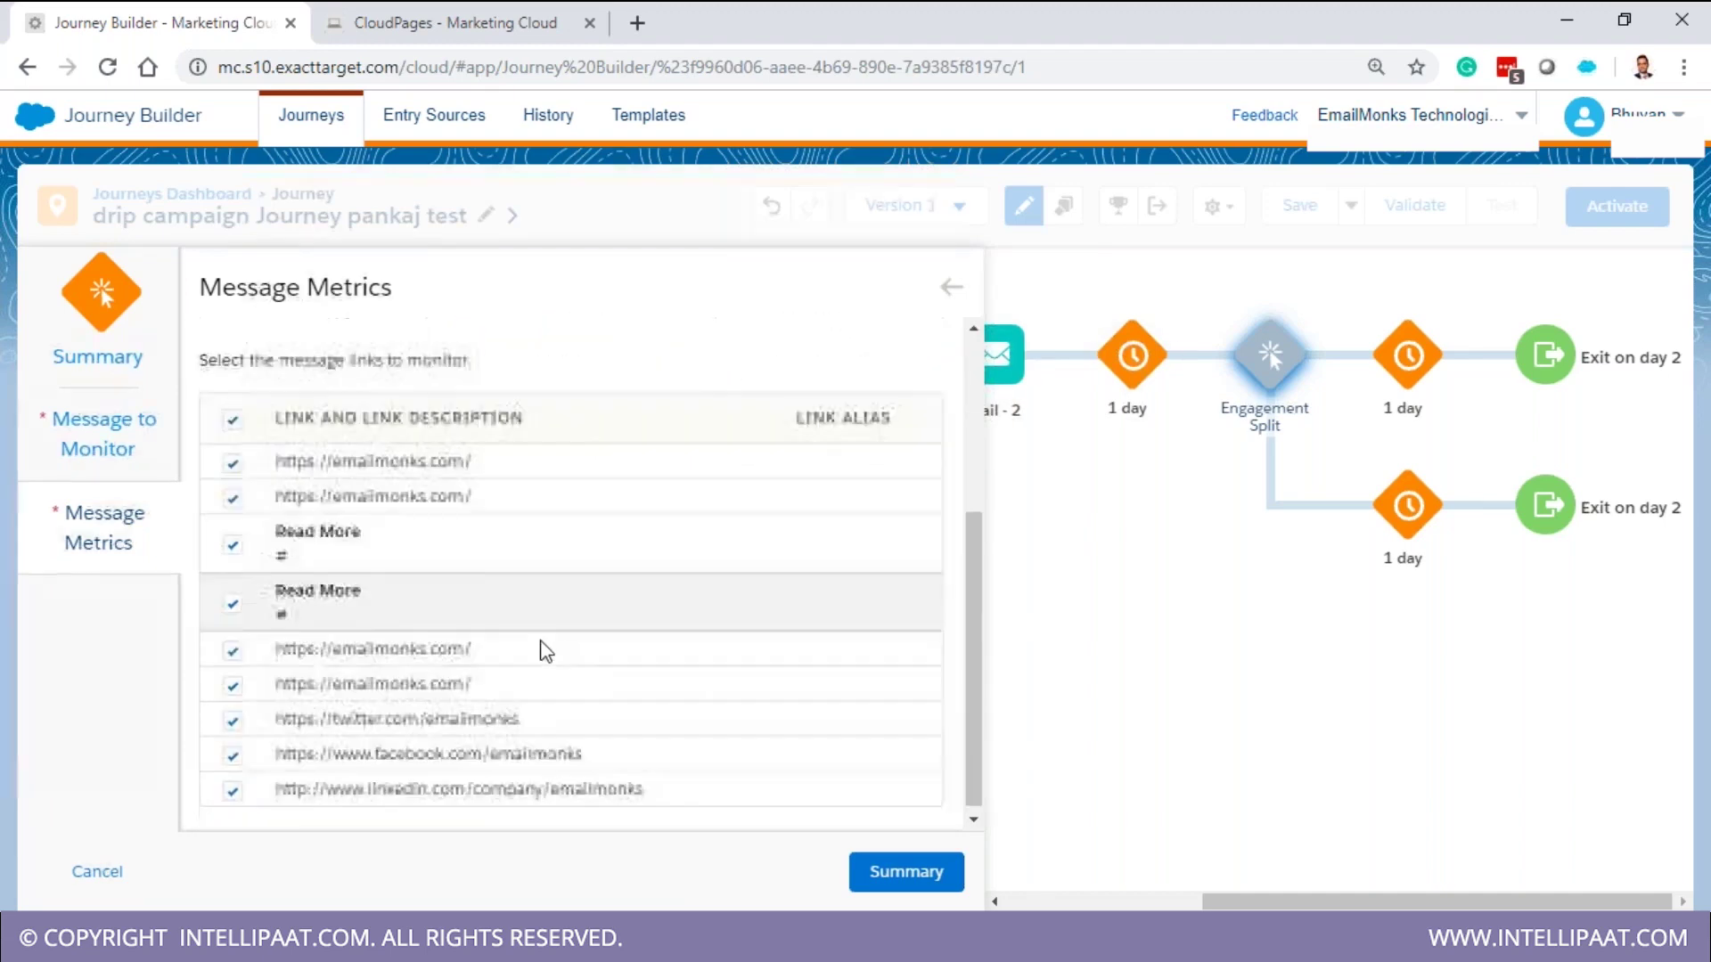
pyautogui.scroll(4, 547, 635)
pyautogui.click(873, 574)
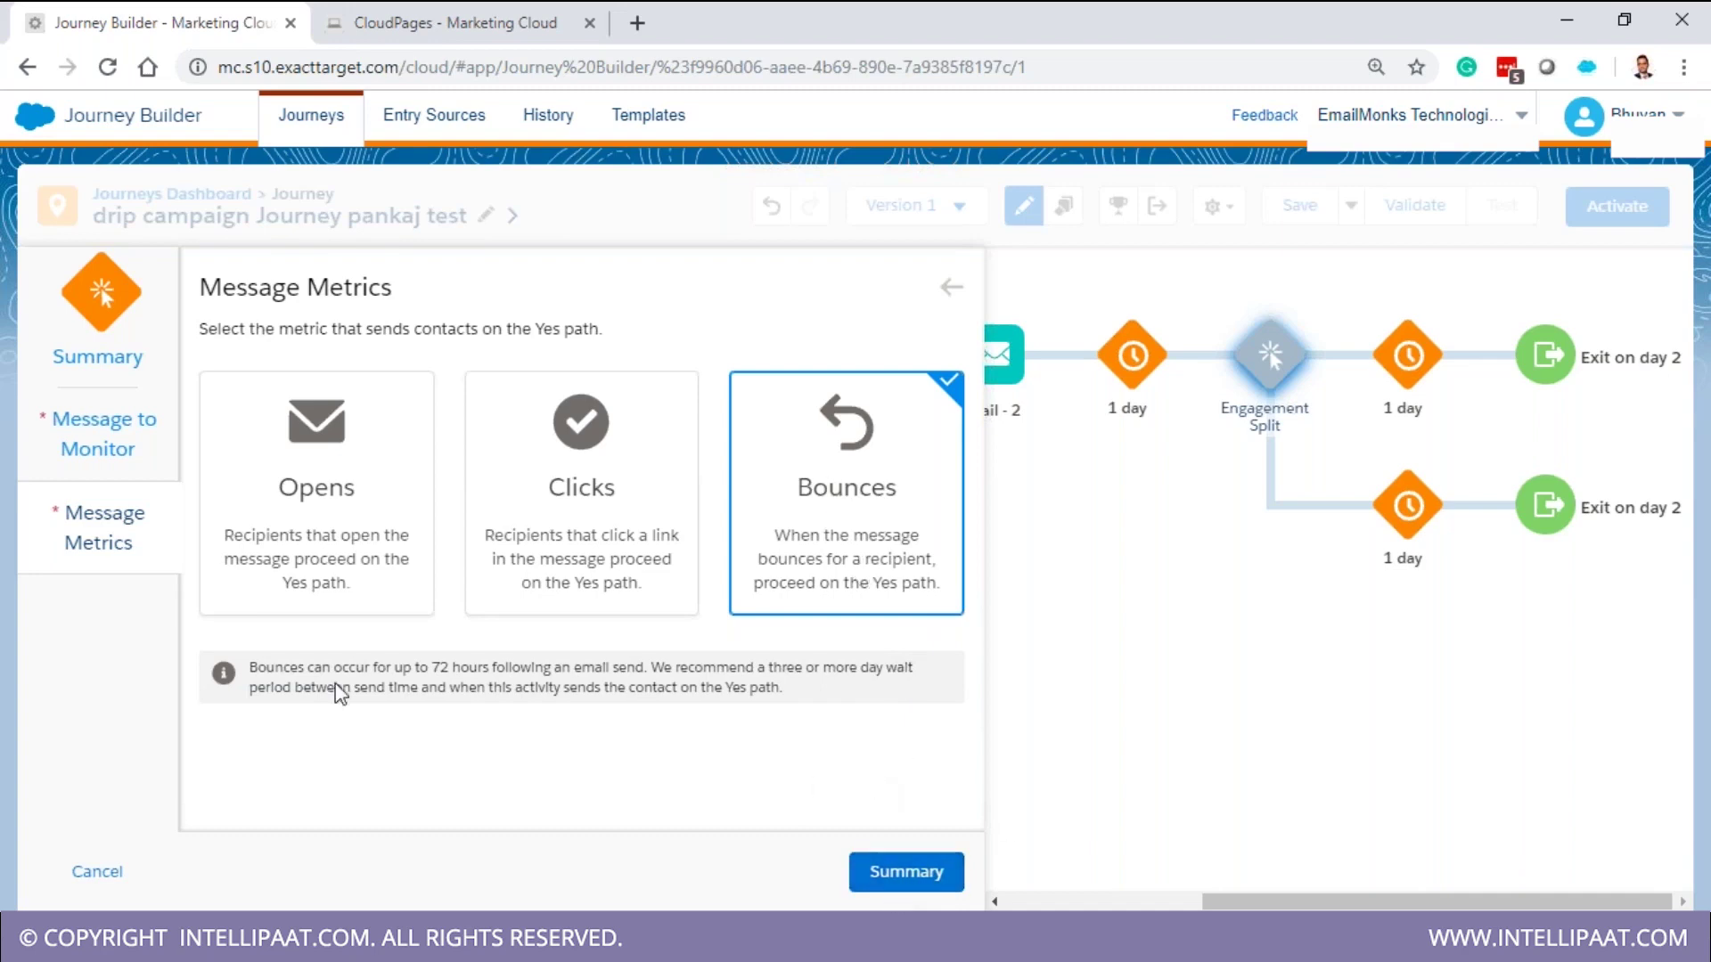
pyautogui.moveTo(248, 668); pyautogui.dragTo(830, 717)
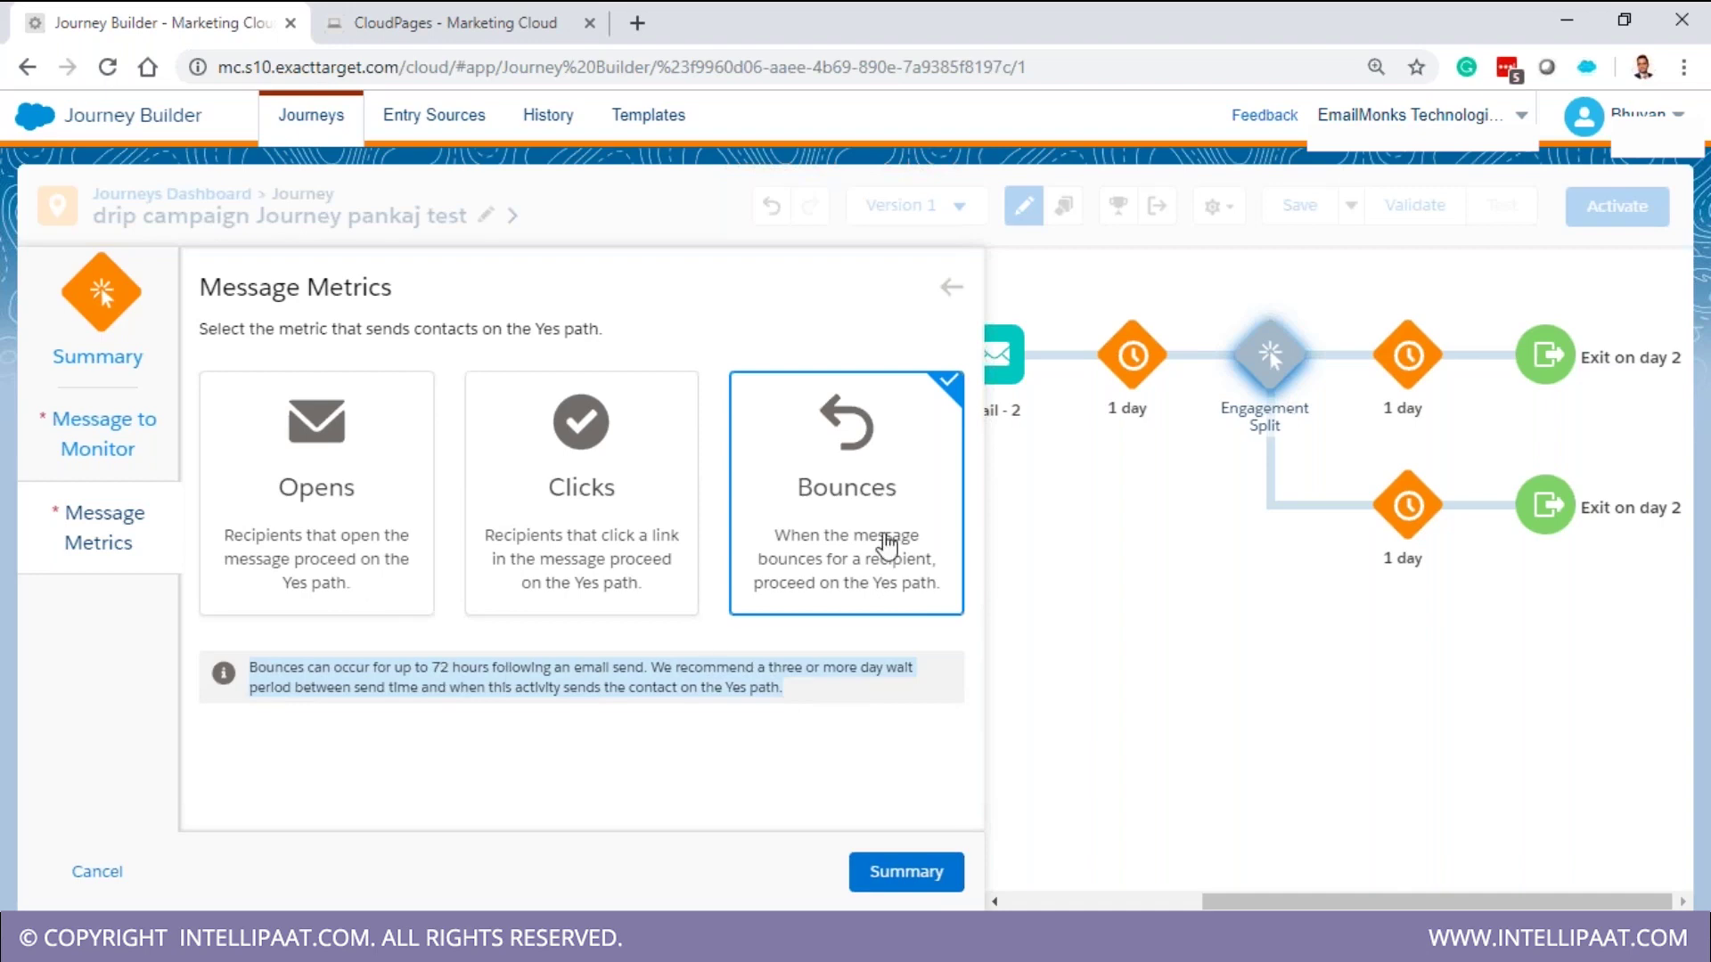
pyautogui.click(894, 882)
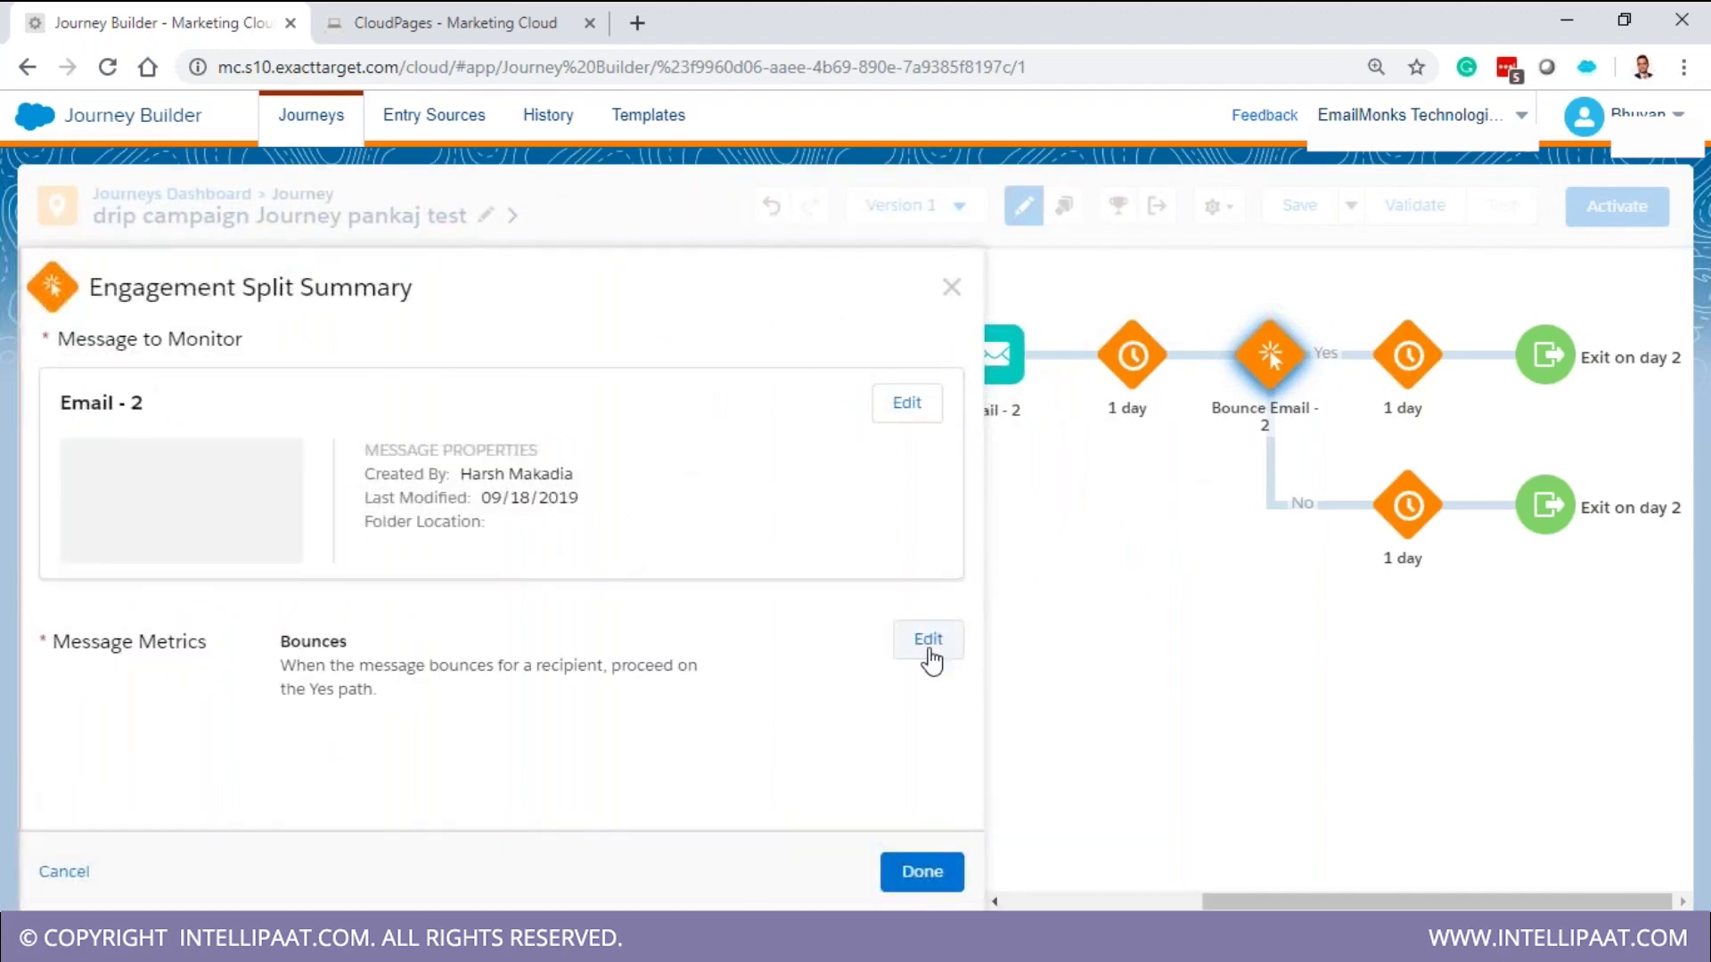
# Change the Yes-path metric to Opens and finish the split
pyautogui.click(929, 659)
pyautogui.click(744, 606)
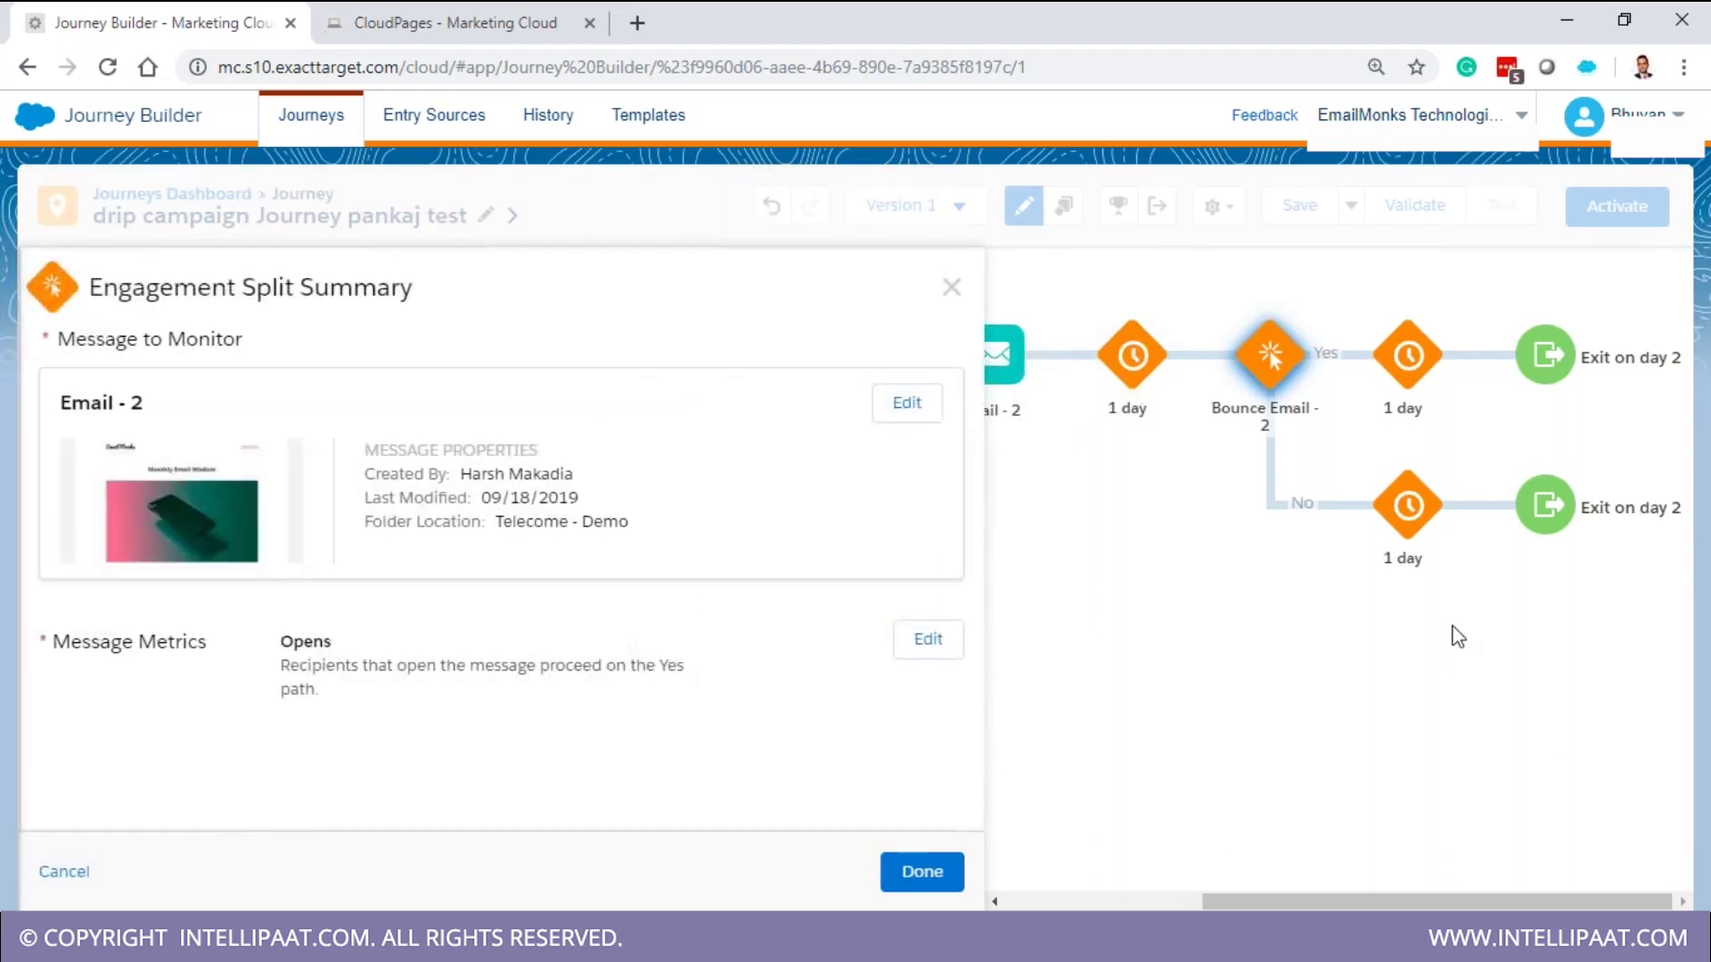
pyautogui.click(1451, 633)
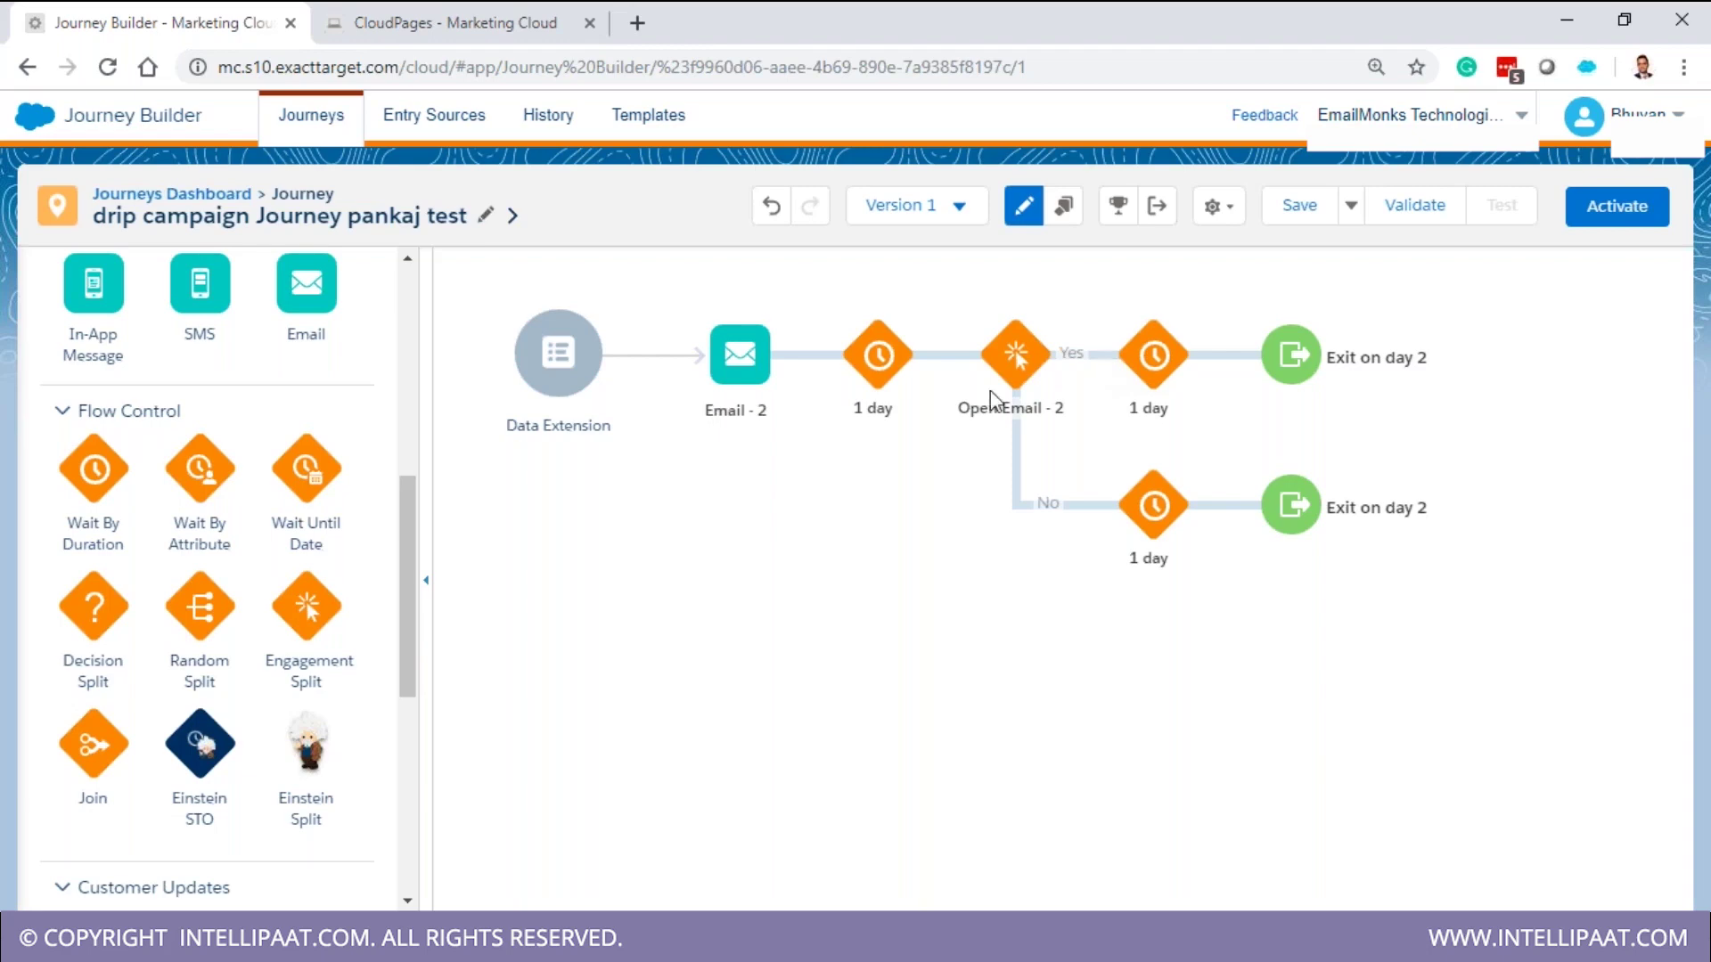
# Add Email steps on the Yes and No branches, plus an Engagement Split after the No branch's 1-day wait
pyautogui.moveTo(758, 370)
pyautogui.moveTo(751, 375); pyautogui.dragTo(1096, 354)
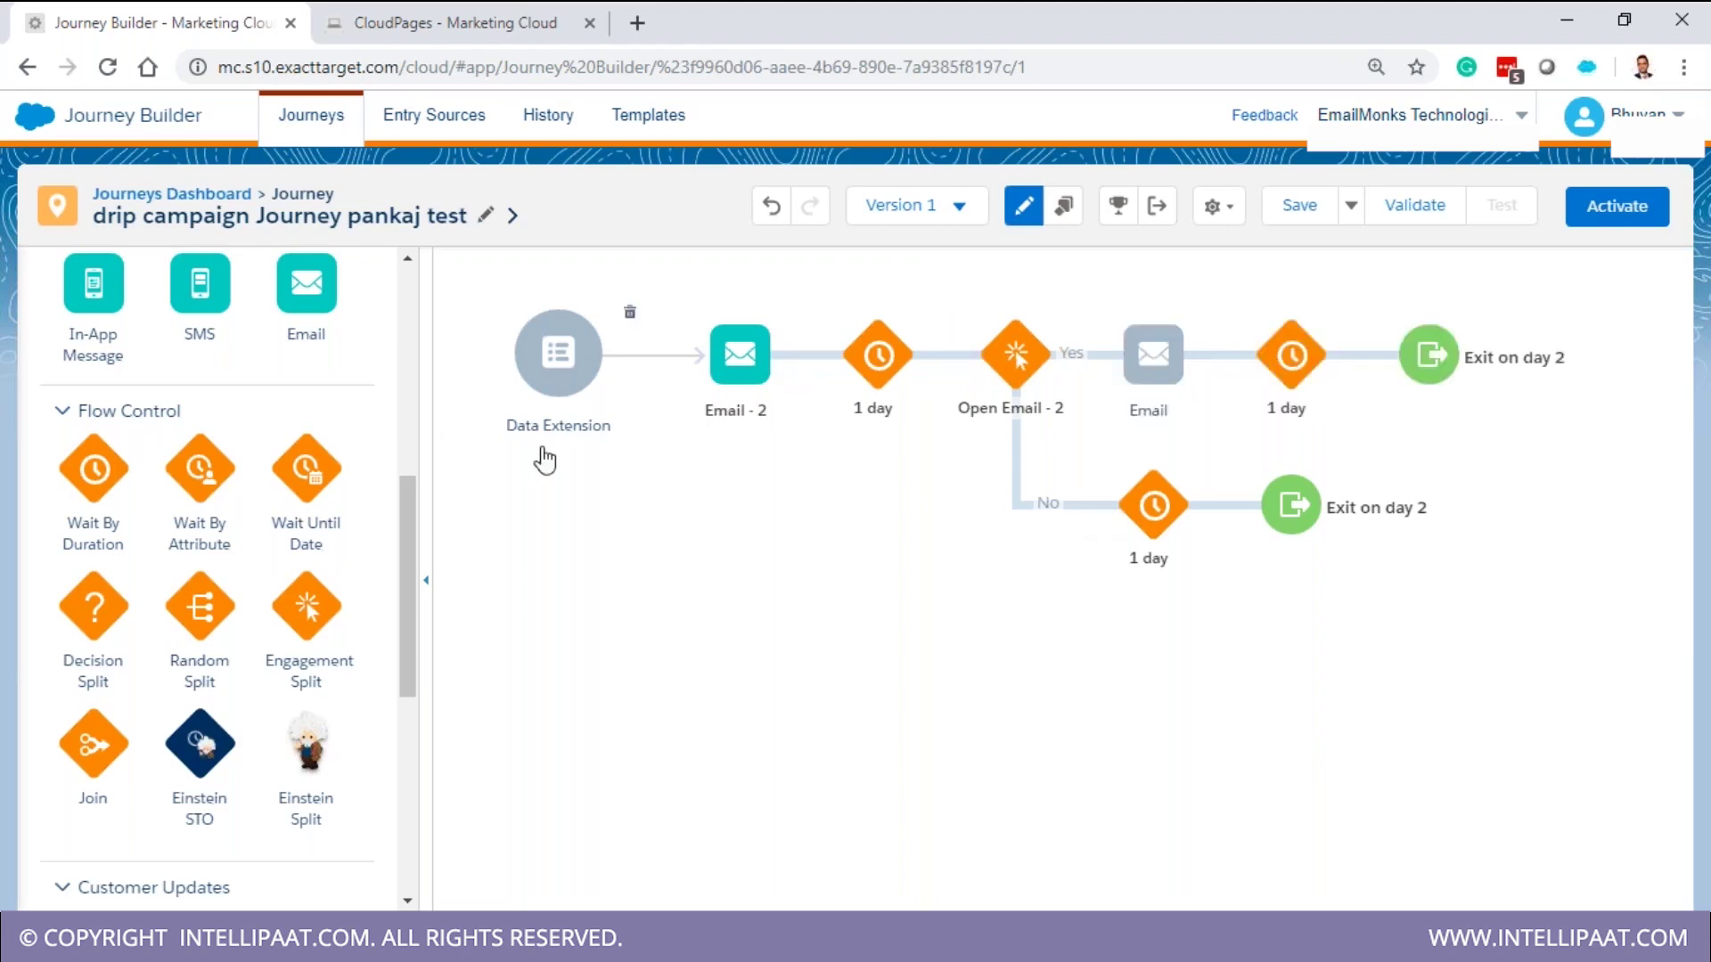
pyautogui.moveTo(306, 283); pyautogui.dragTo(1185, 543)
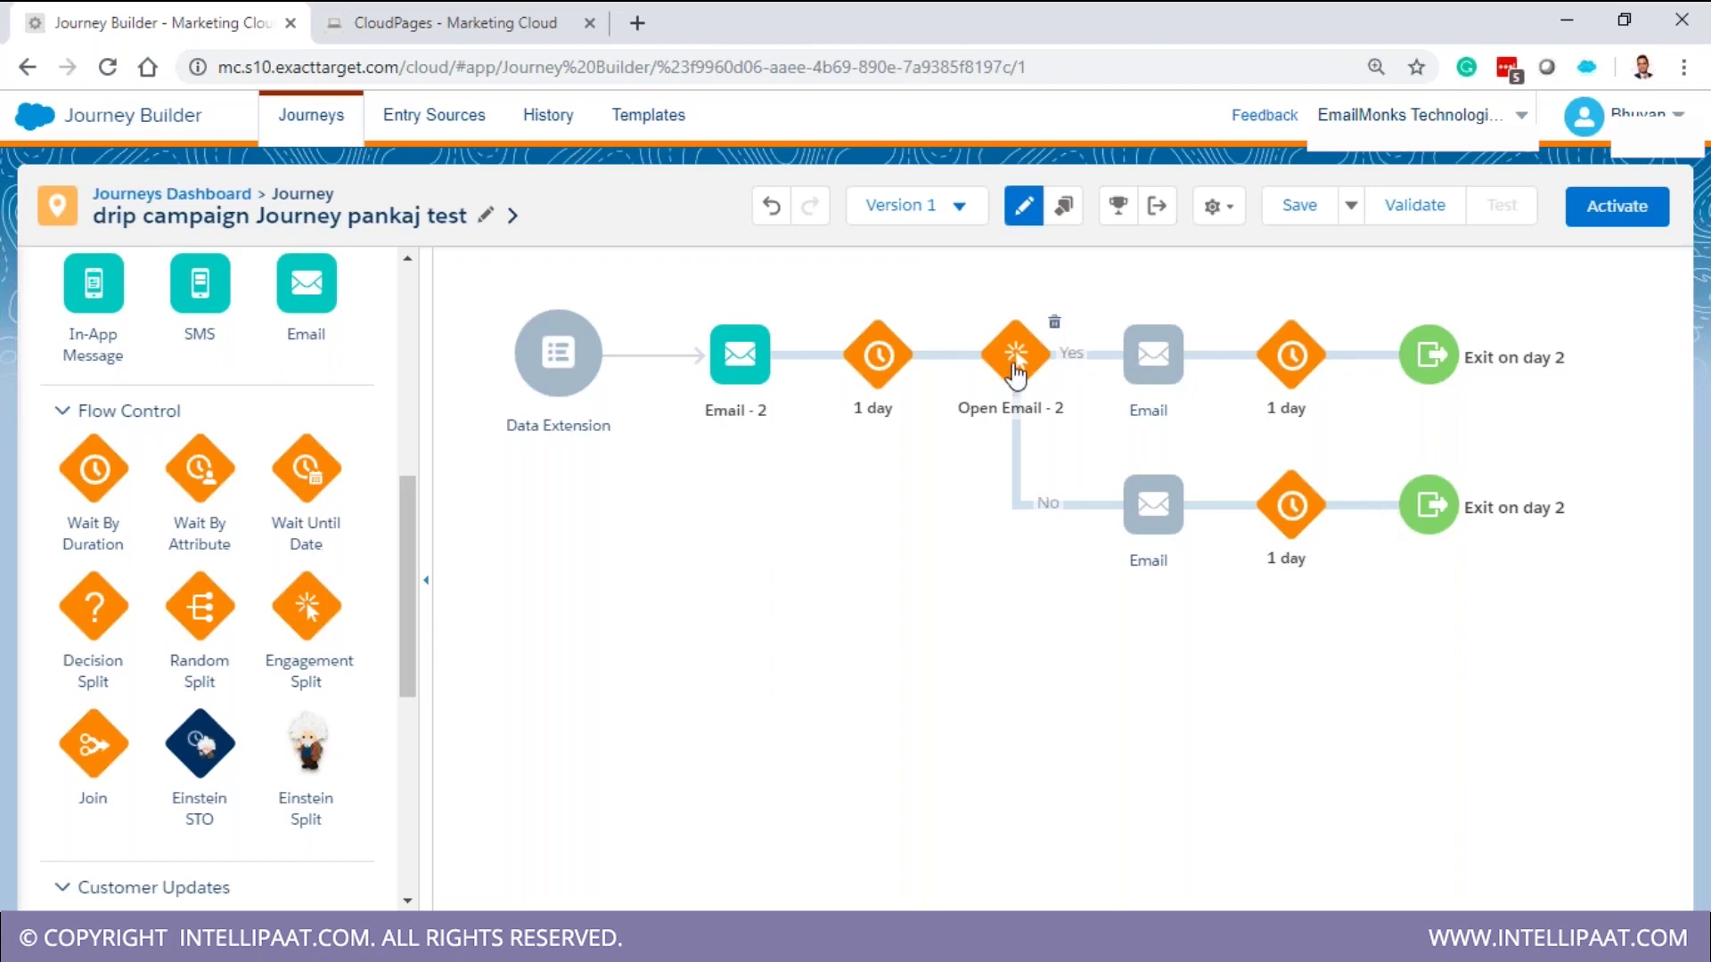
pyautogui.moveTo(307, 615); pyautogui.dragTo(1413, 521)
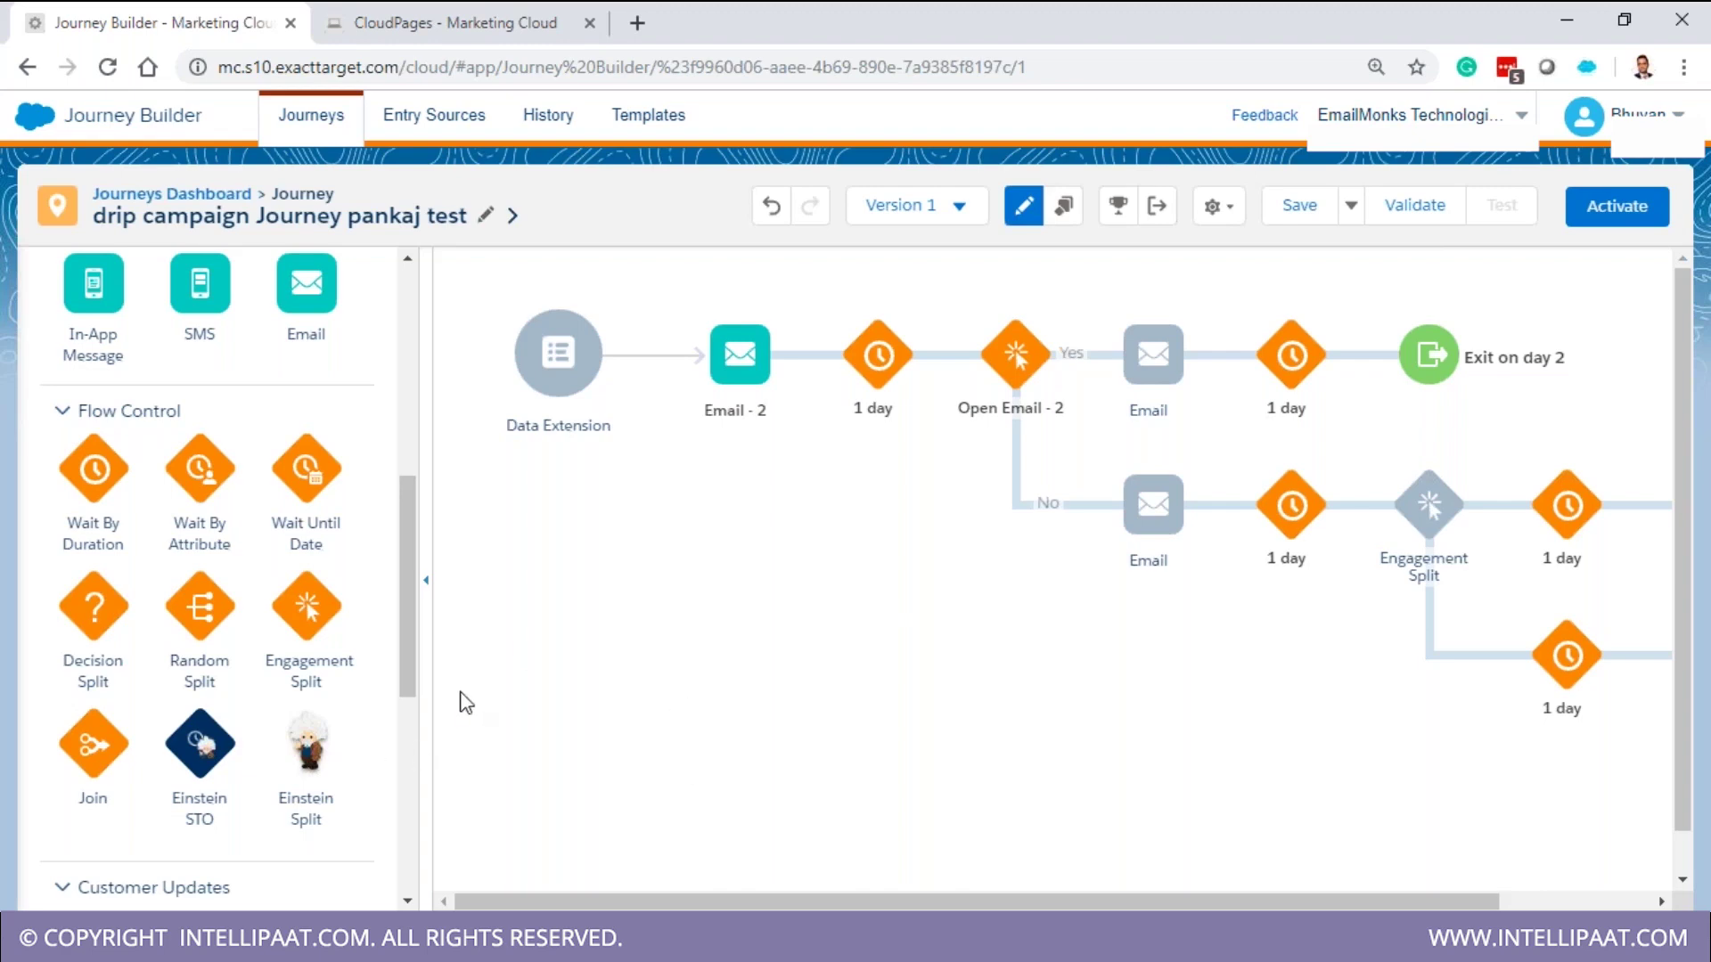
pyautogui.moveTo(408, 591)
pyautogui.mouseDown()
pyautogui.moveTo(421, 626)
pyautogui.moveTo(435, 597)
pyautogui.mouseUp()
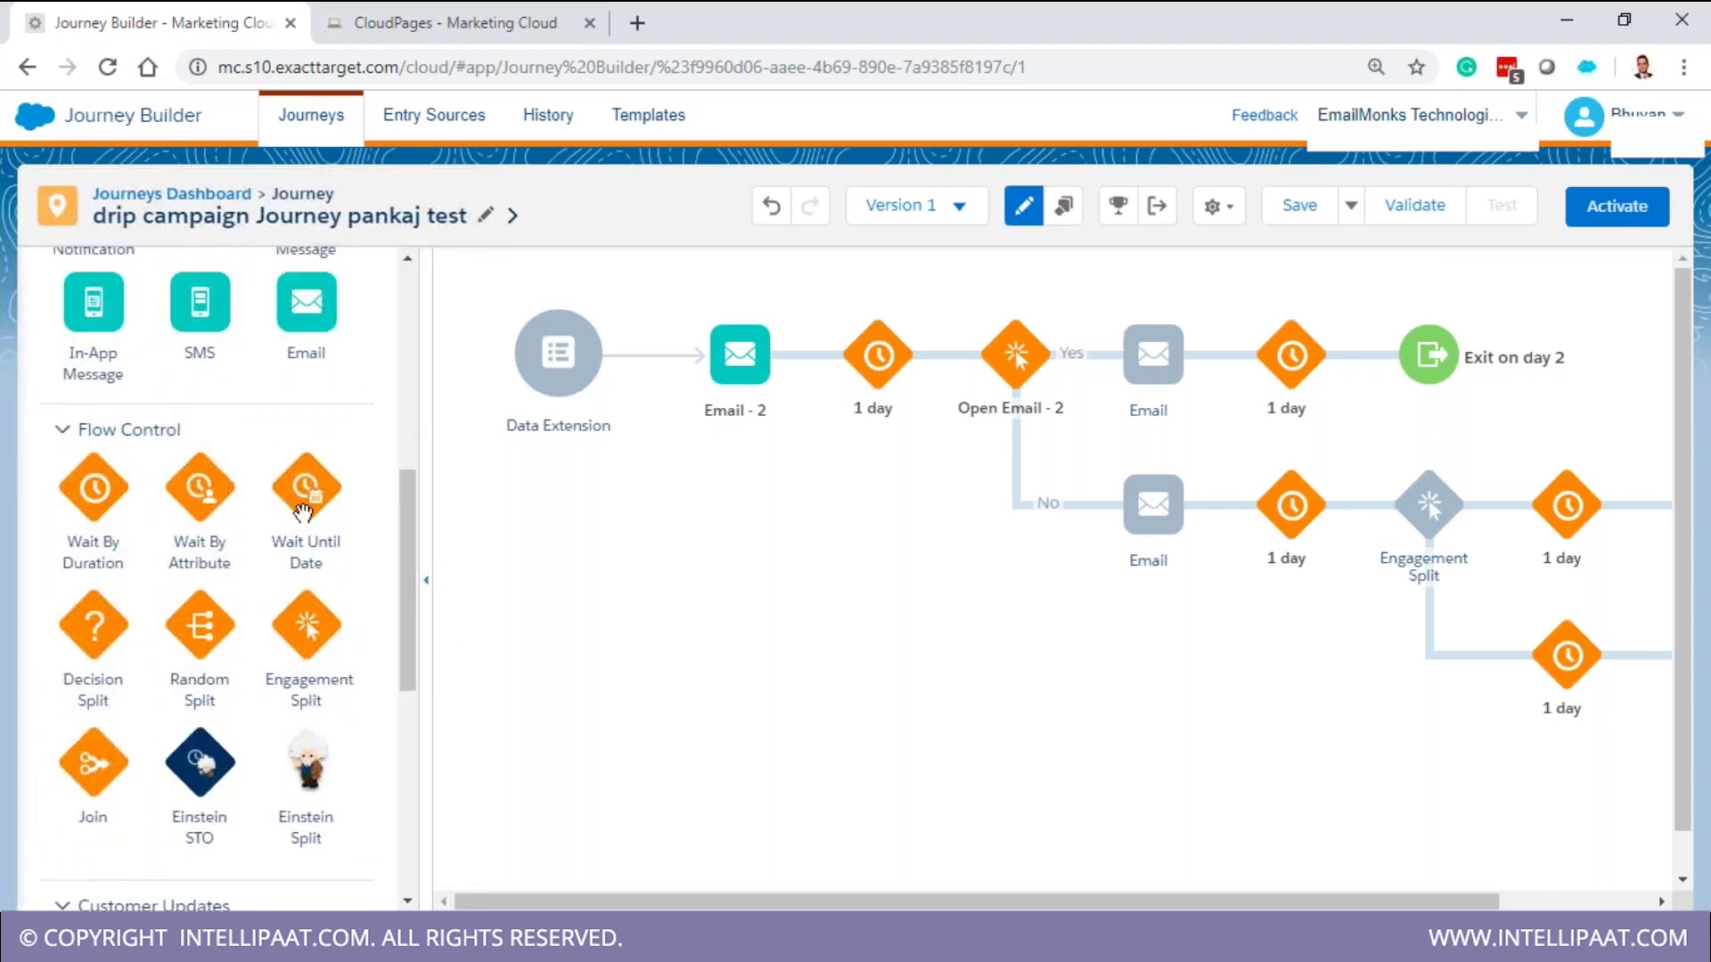
# Add a 1-day wait after Open Email - 2 with extended wait duration, then request its deletion
pyautogui.moveTo(94, 488); pyautogui.dragTo(809, 353)
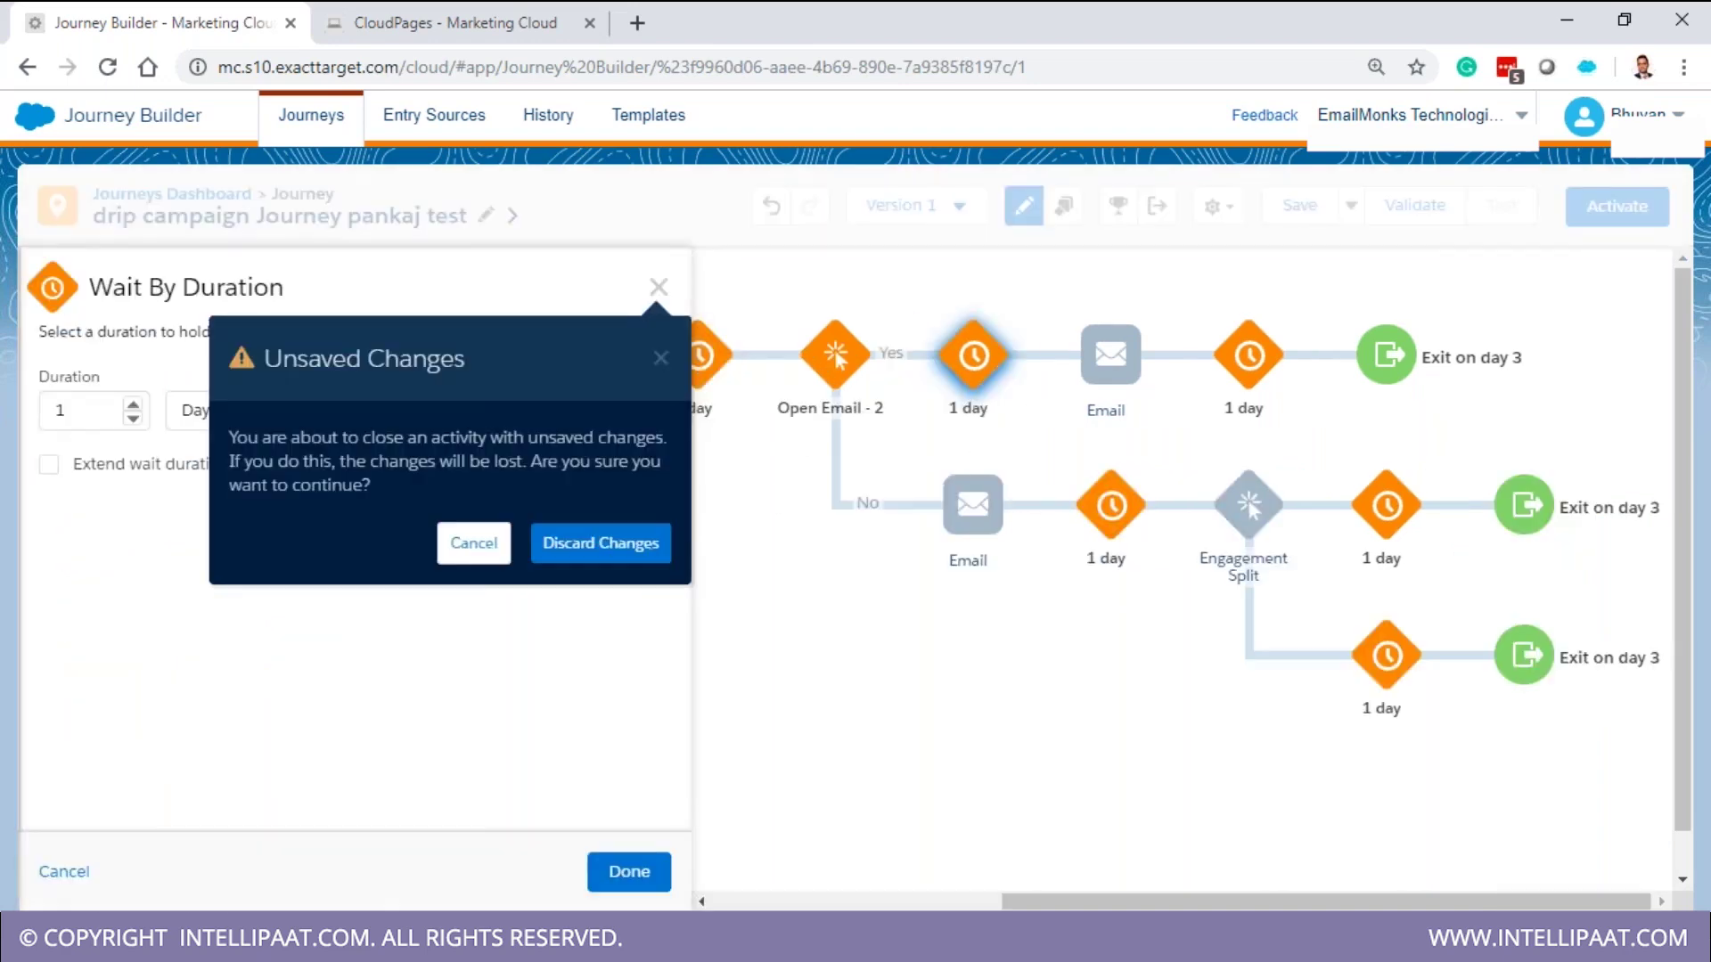
pyautogui.click(605, 543)
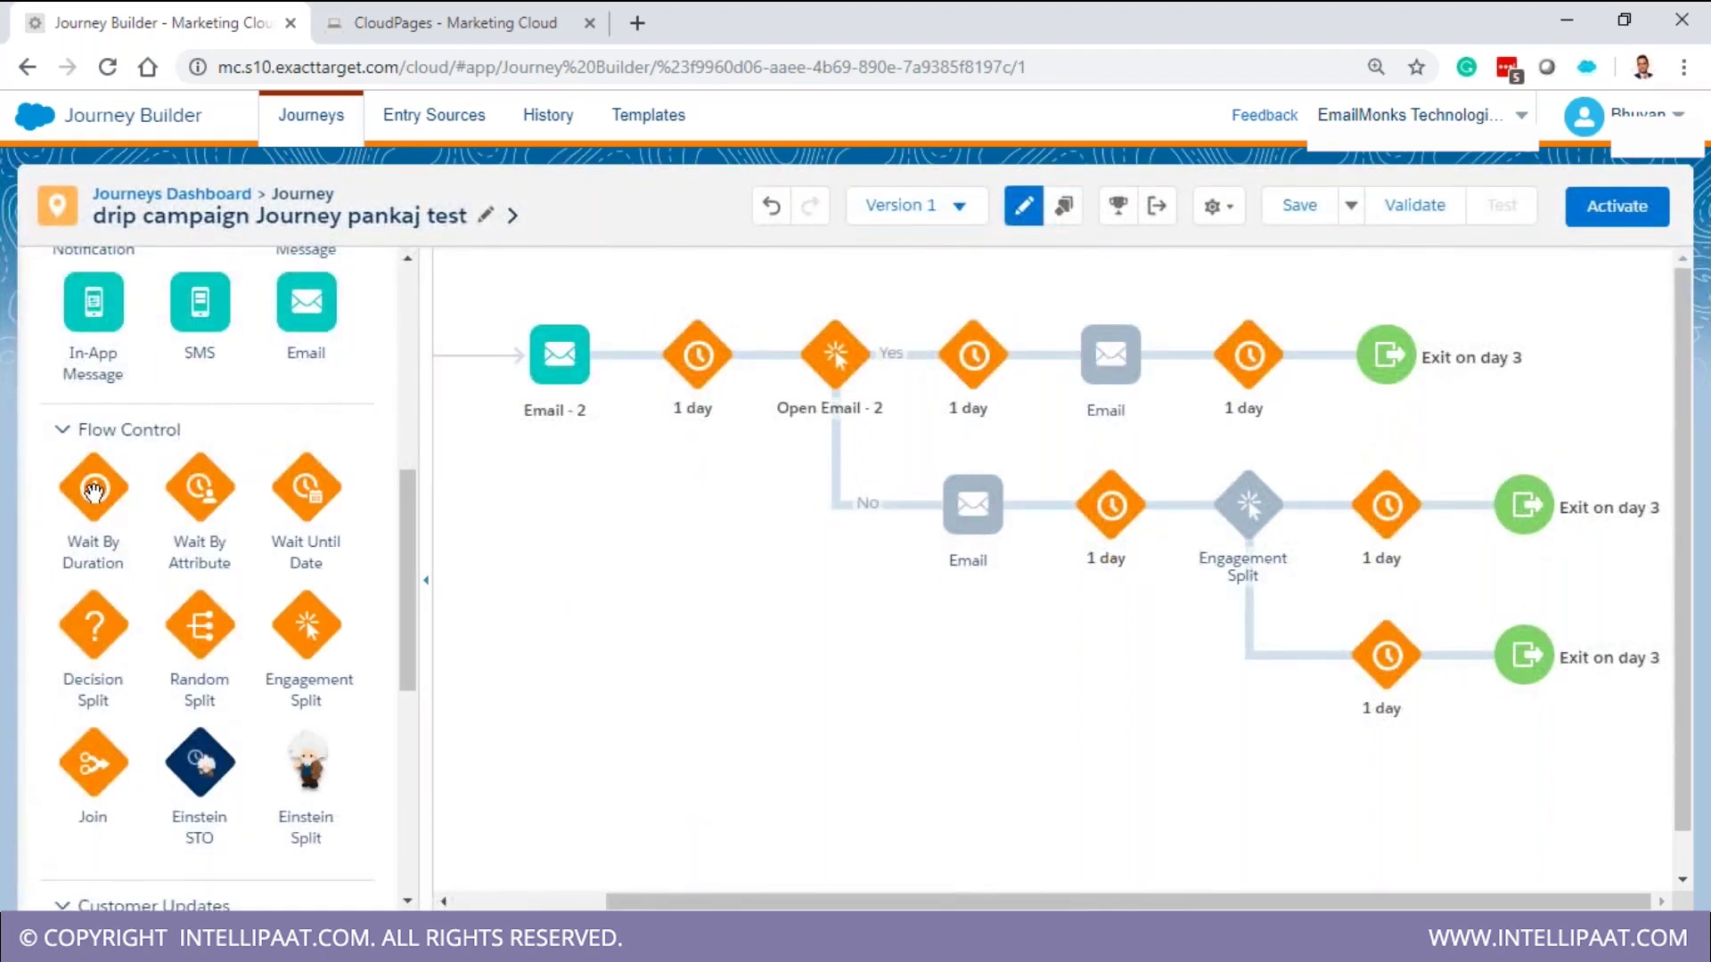
pyautogui.click(969, 389)
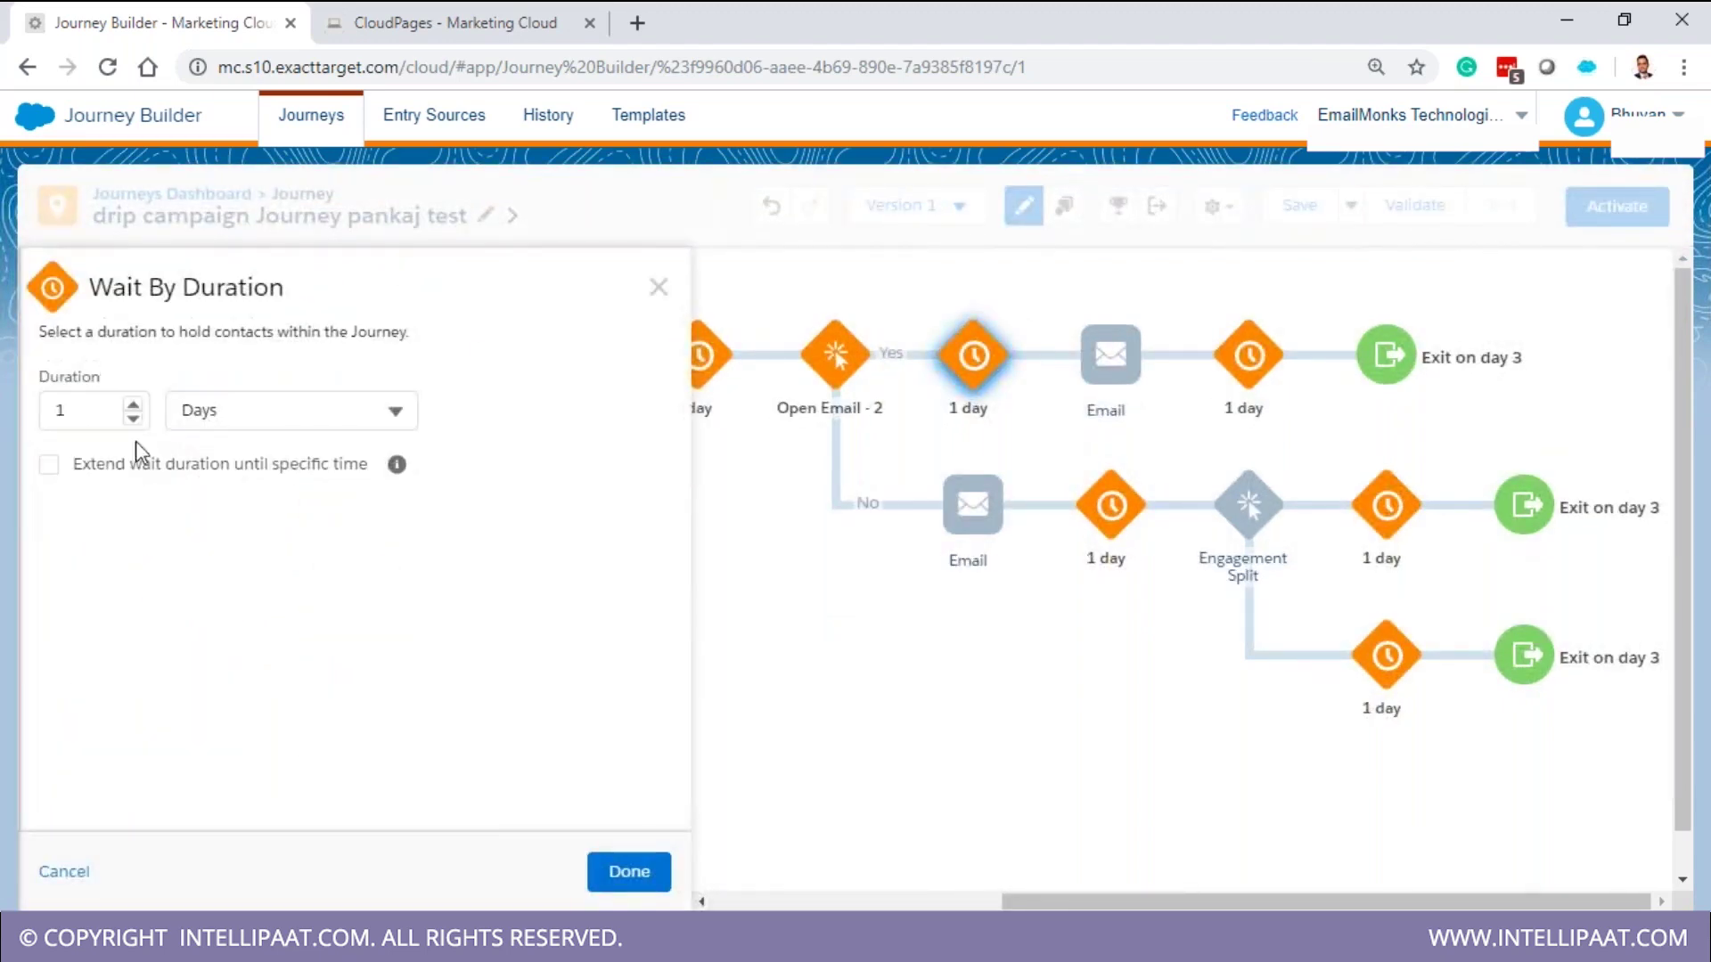
pyautogui.click(49, 464)
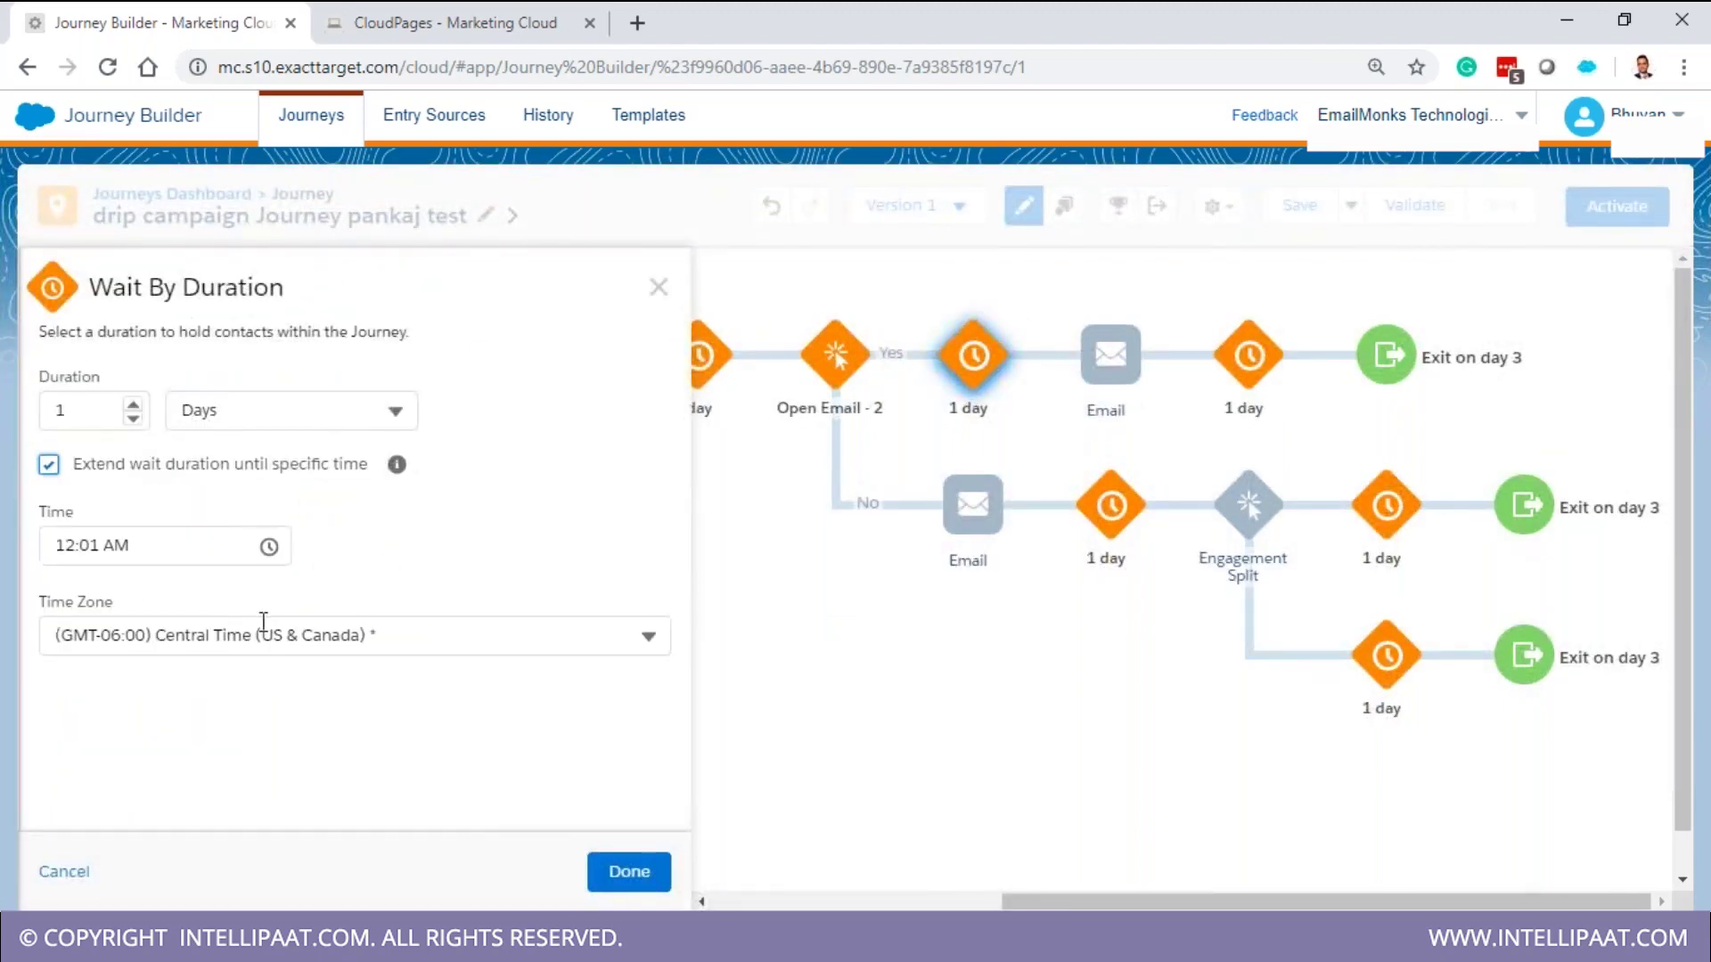
pyautogui.click(666, 869)
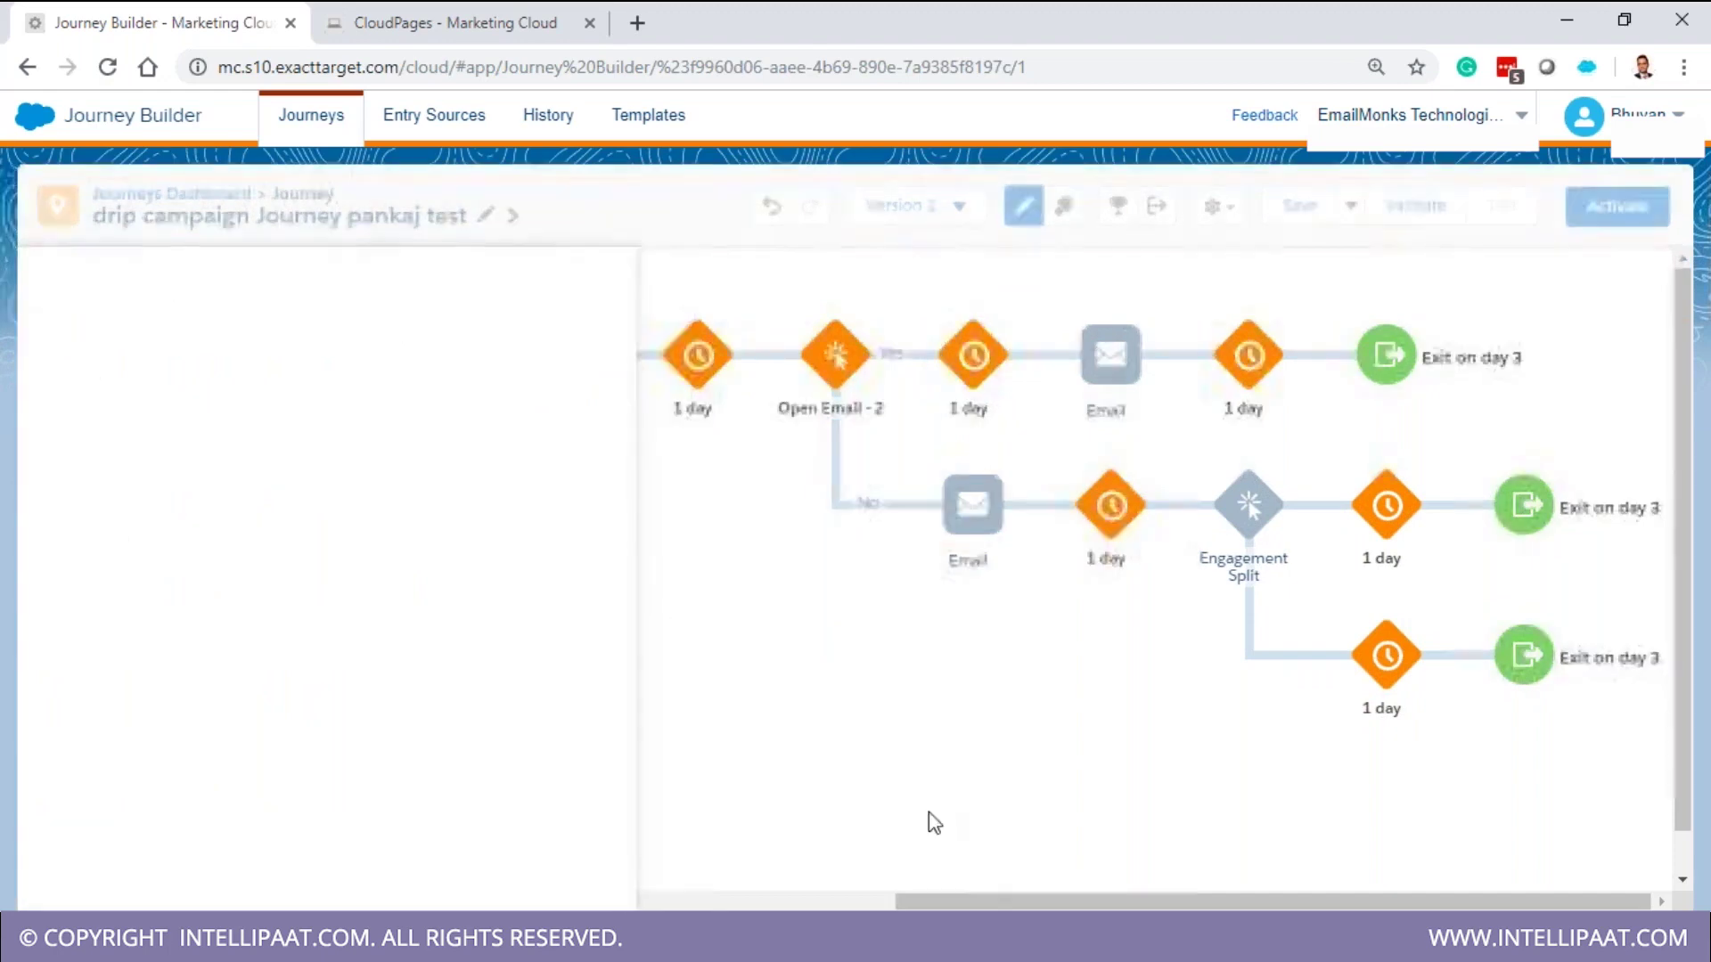
pyautogui.click(1011, 322)
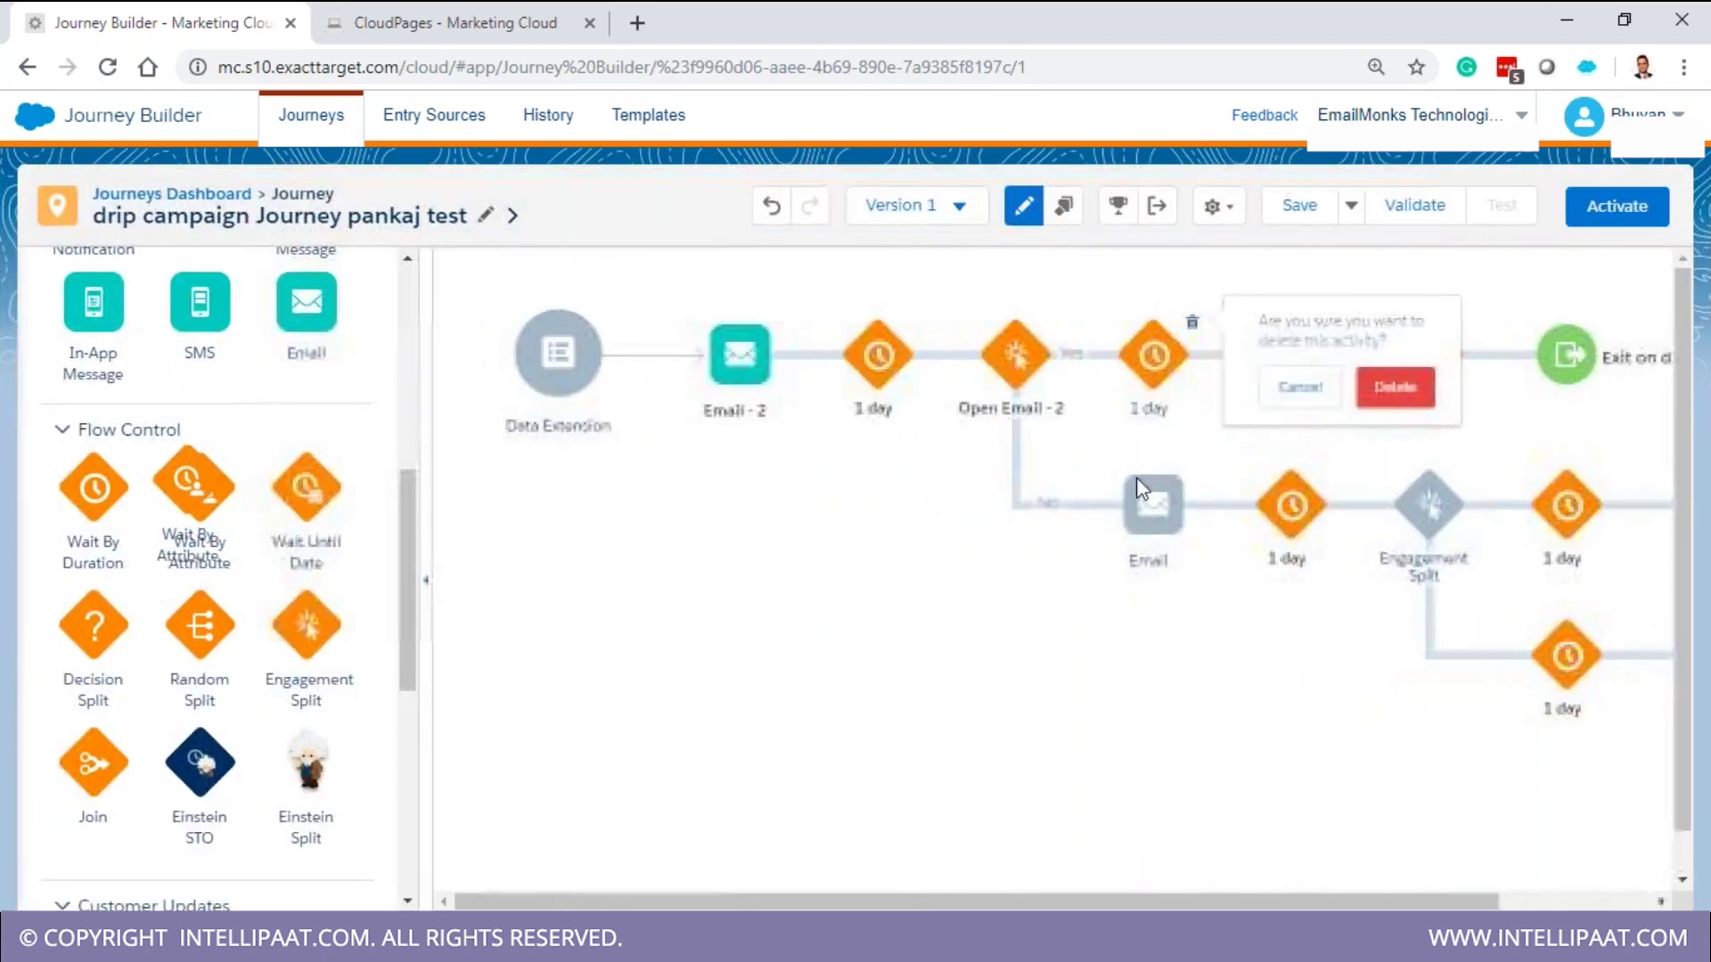
# Delete the 1-day wait and add a Wait By Attribute using TestCustomerData's DOB
pyautogui.click(1381, 390)
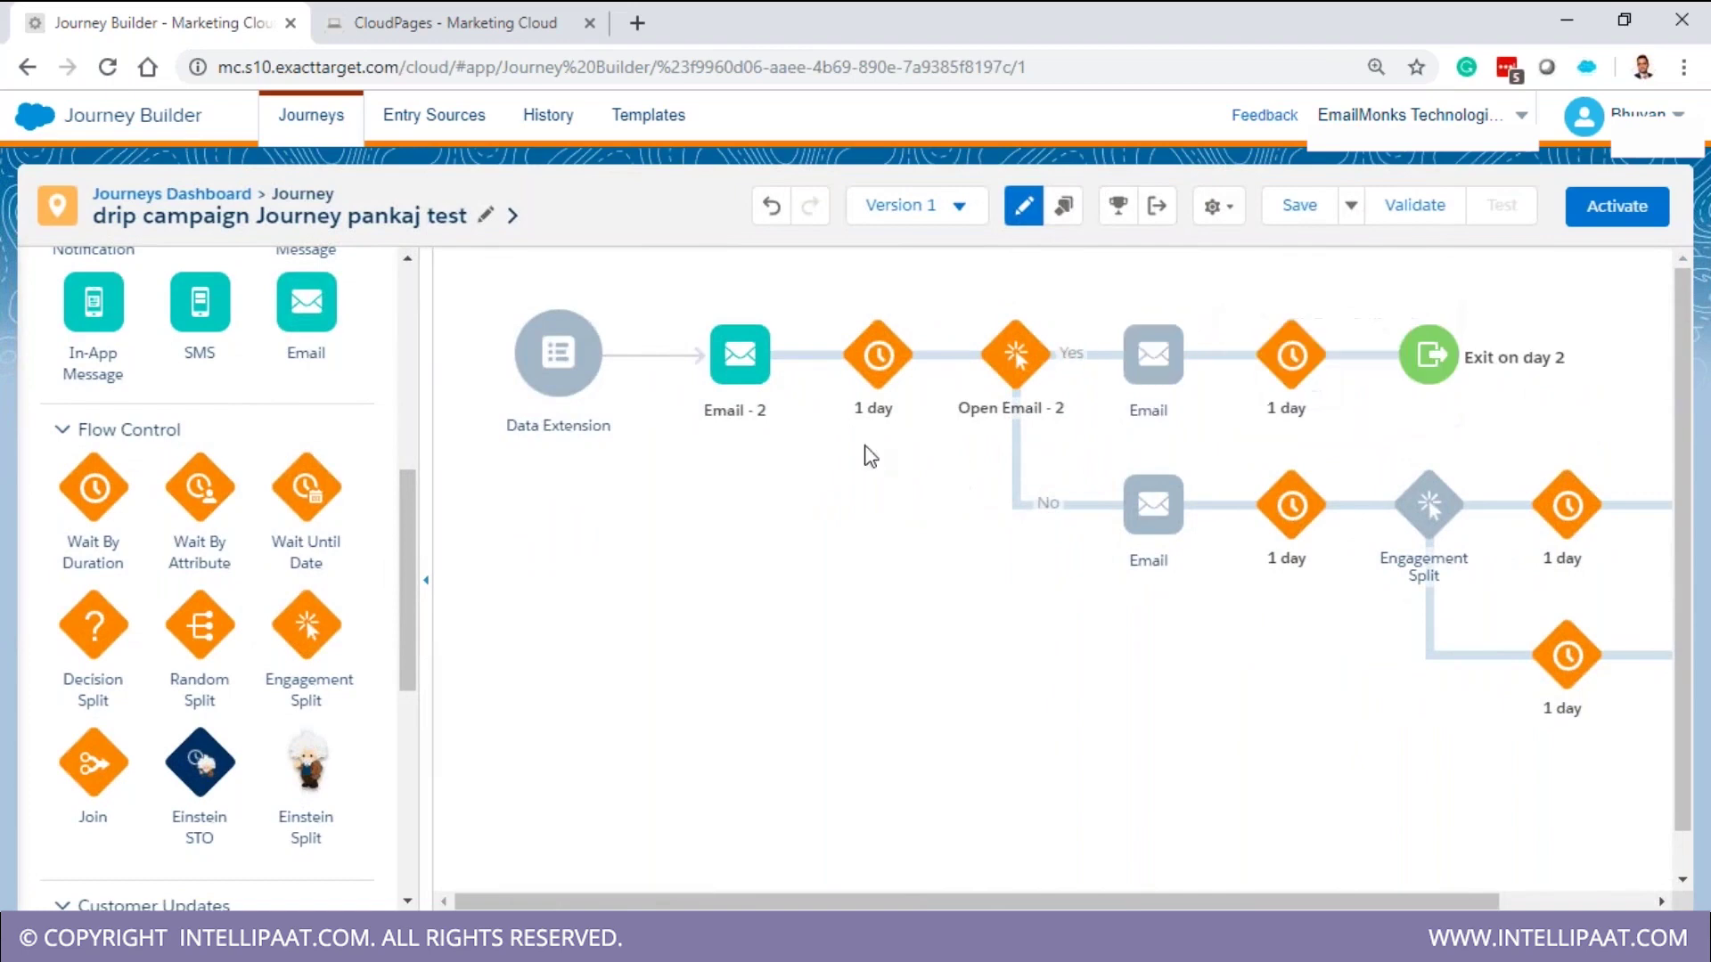
pyautogui.moveTo(191, 486); pyautogui.dragTo(1077, 354)
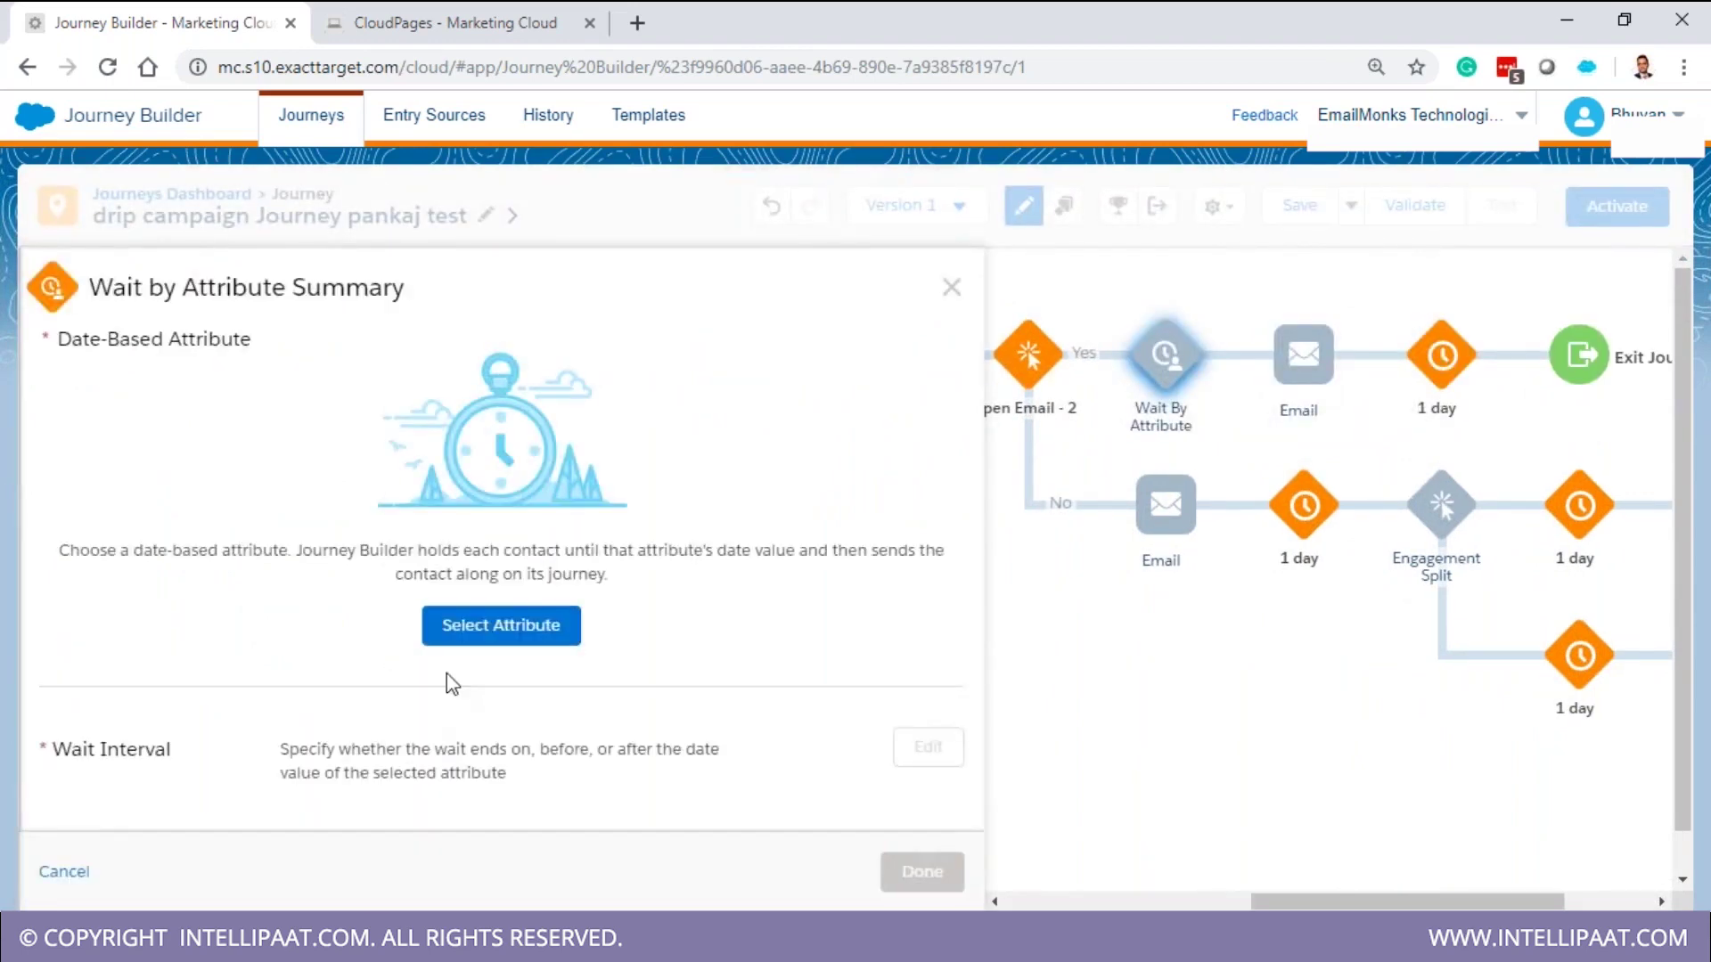
pyautogui.click(500, 623)
pyautogui.click(294, 474)
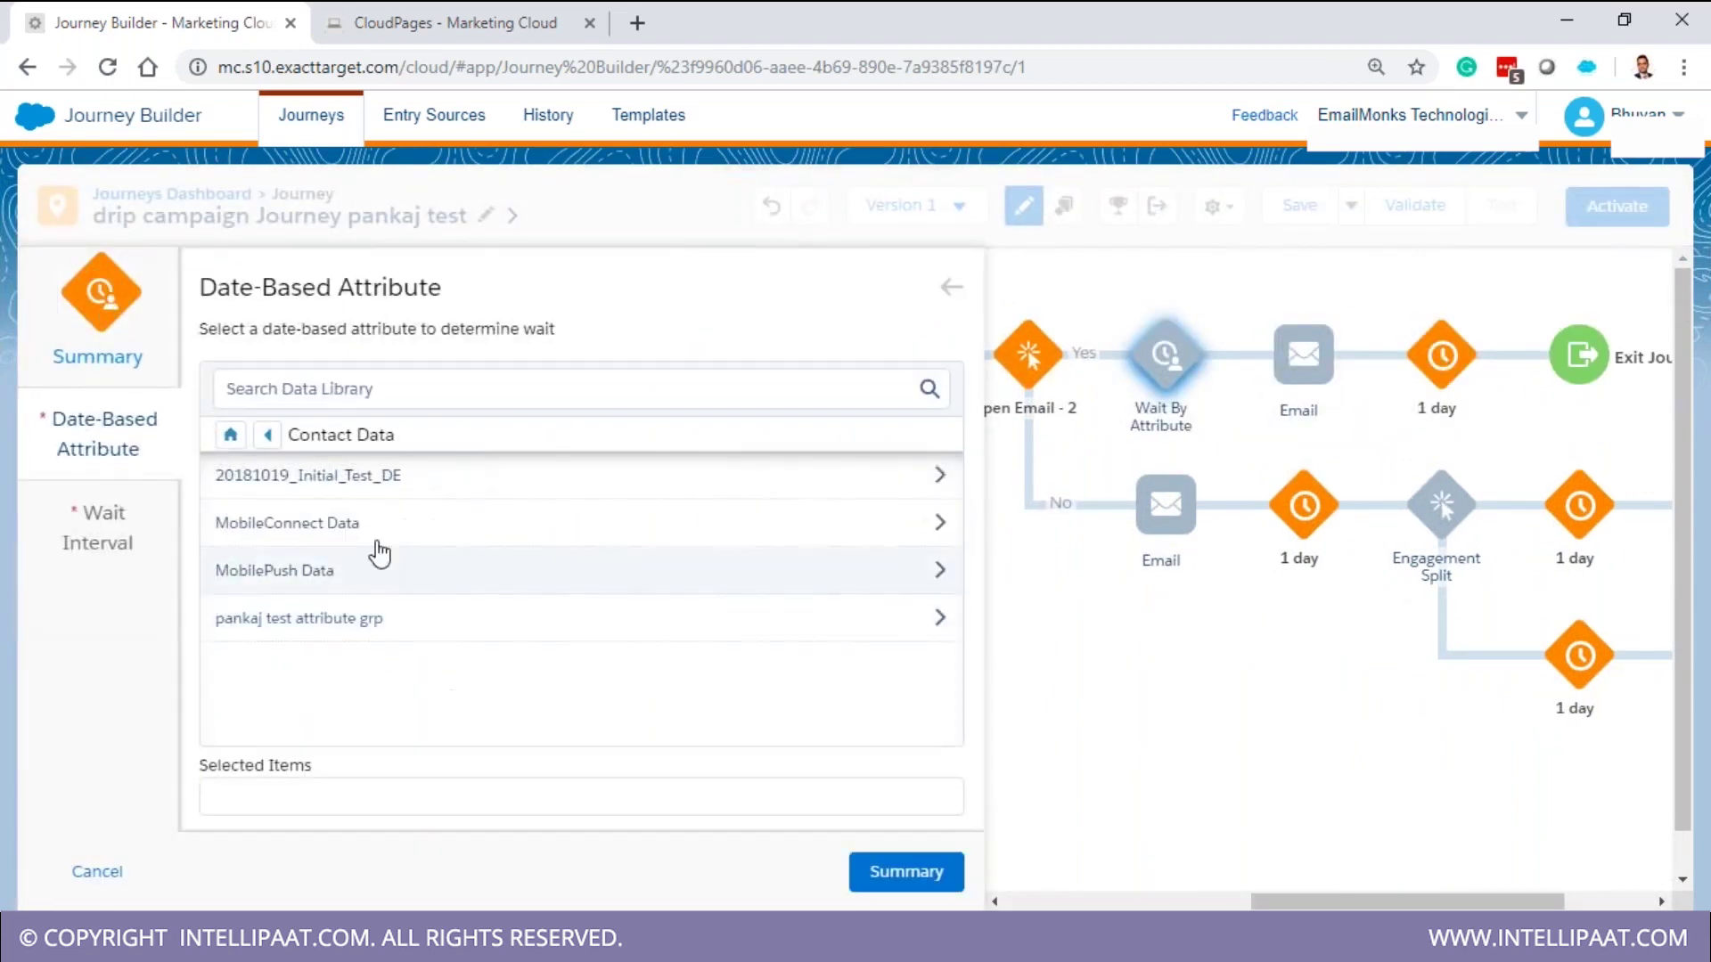
pyautogui.click(336, 631)
pyautogui.click(347, 481)
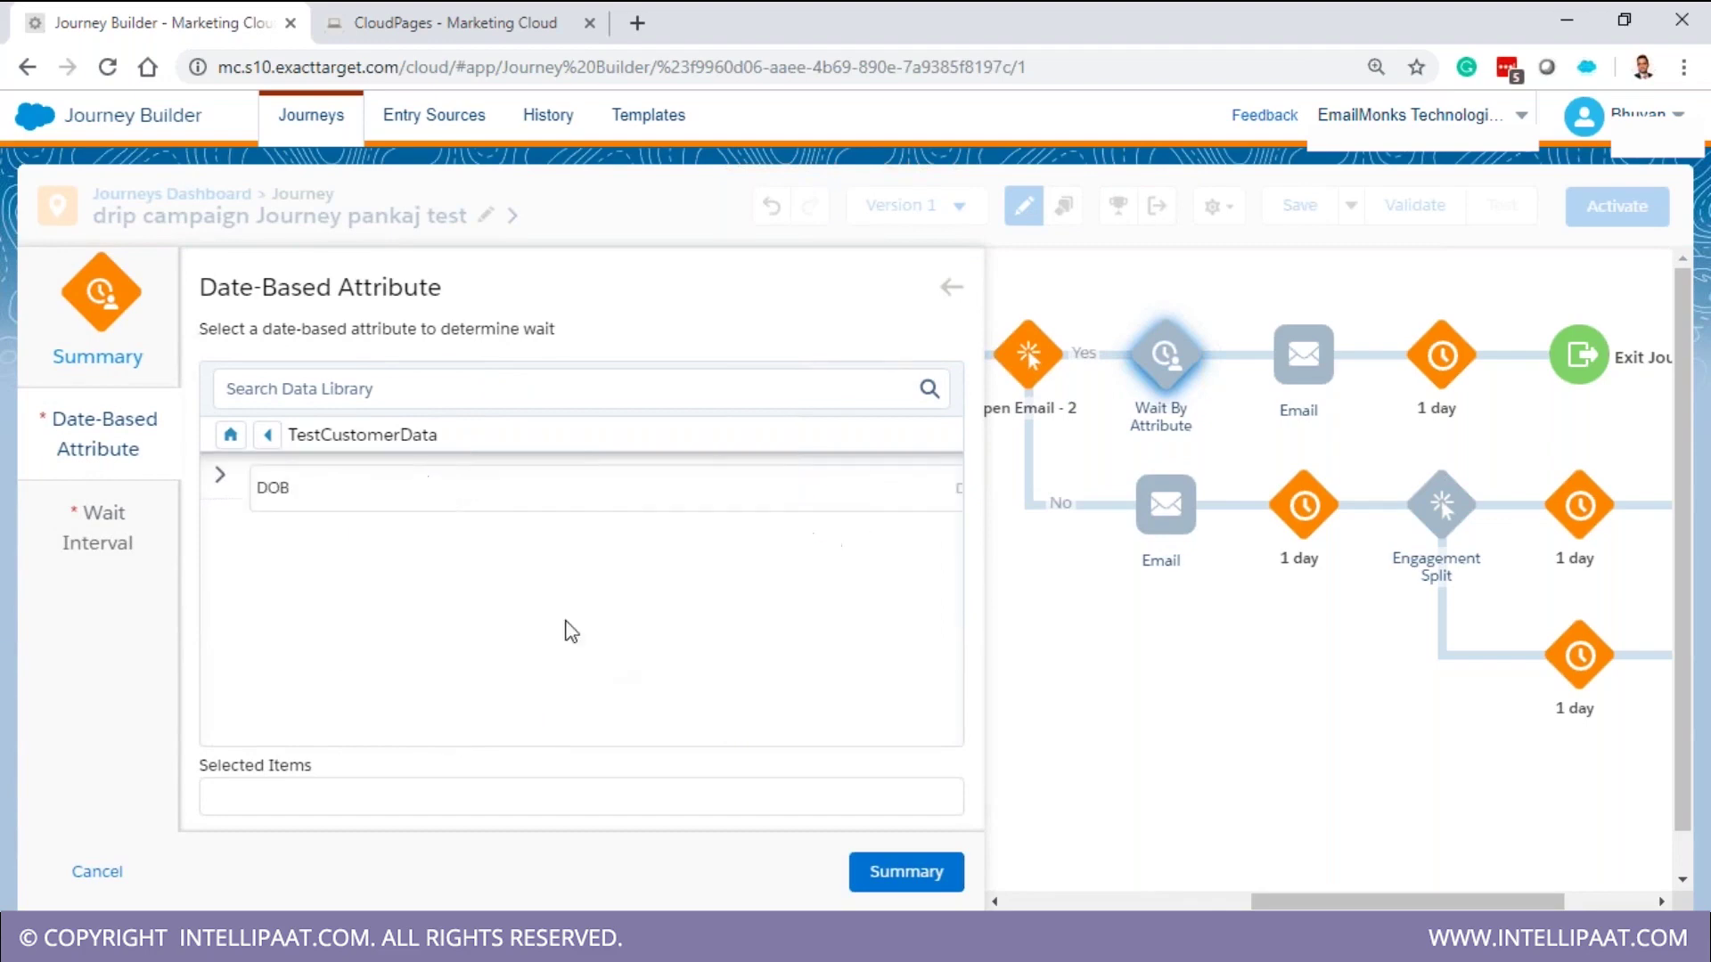
pyautogui.click(313, 492)
# Replace the 1-day-after-DOB wait with a Wait Until Date and open its settings
pyautogui.moveTo(277, 517); pyautogui.dragTo(621, 538)
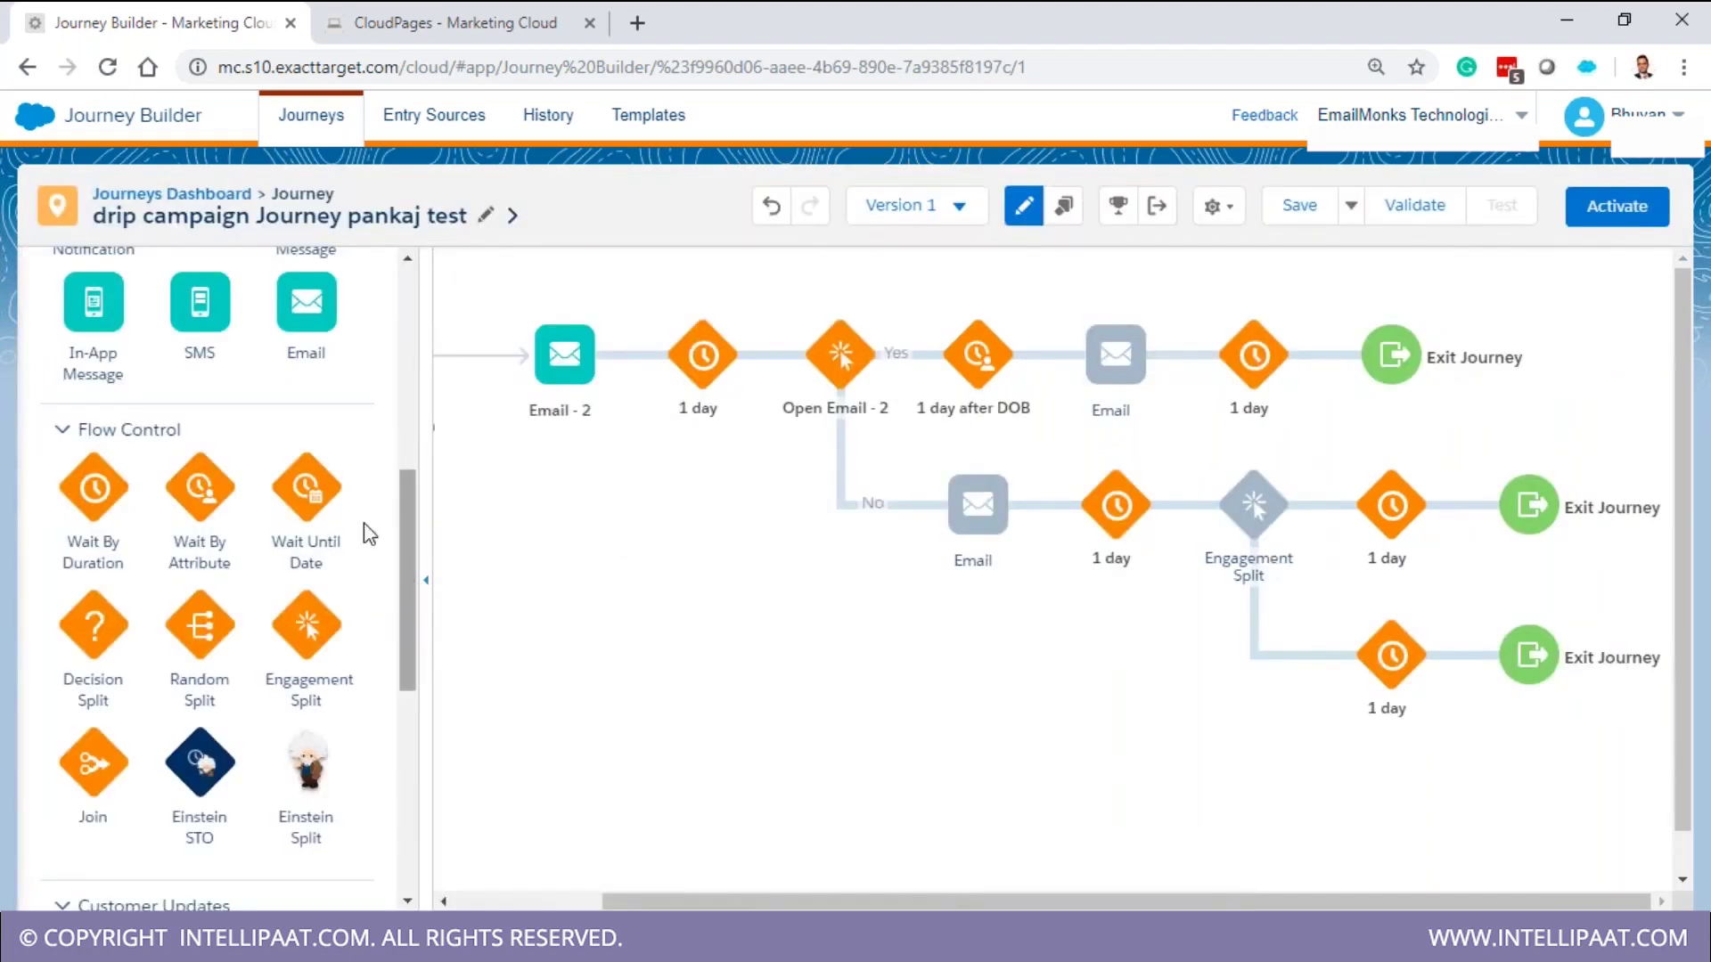
pyautogui.moveTo(306, 488); pyautogui.dragTo(935, 357)
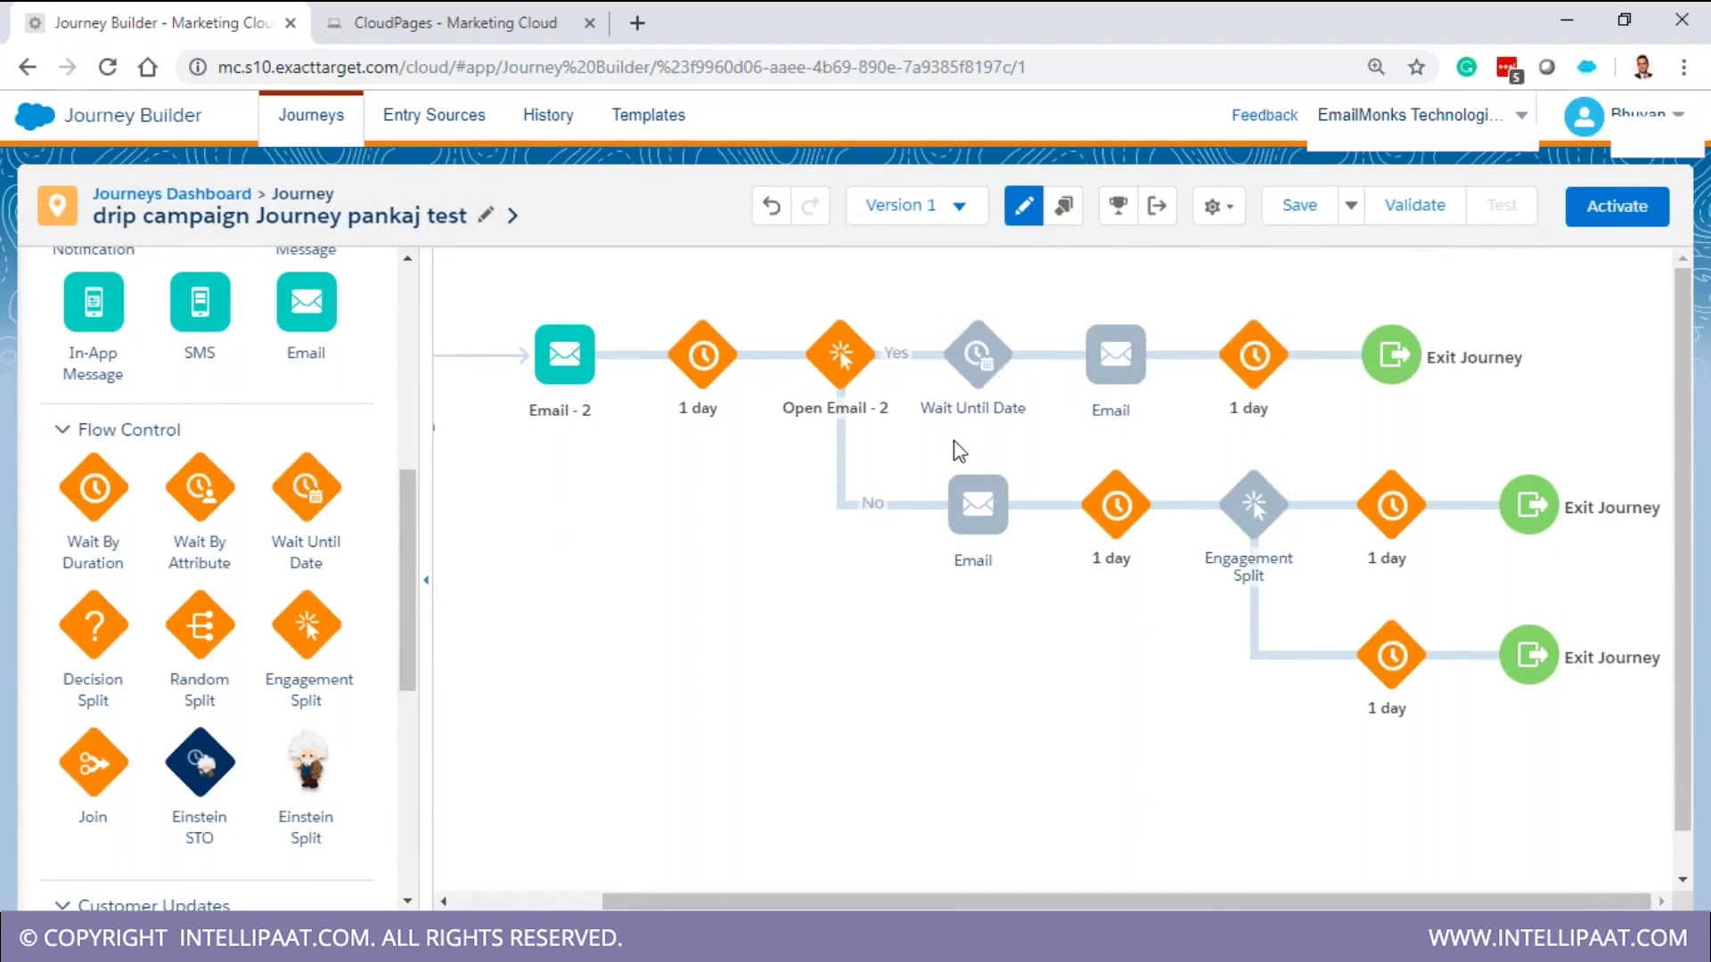
pyautogui.click(978, 356)
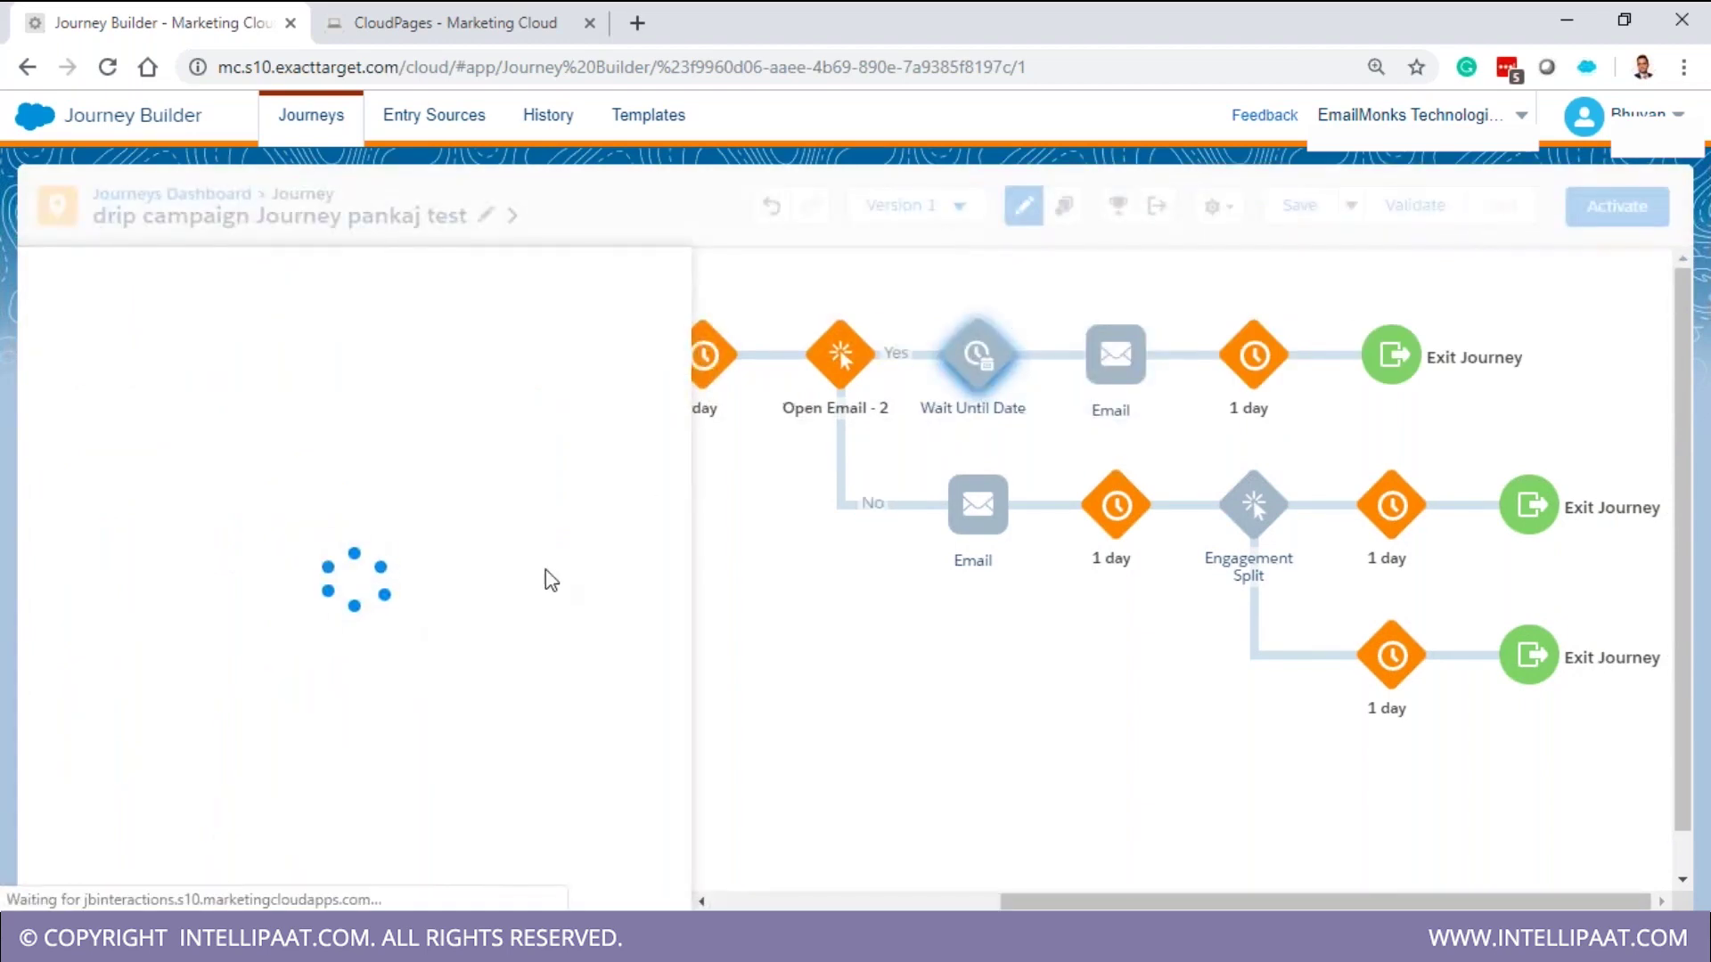
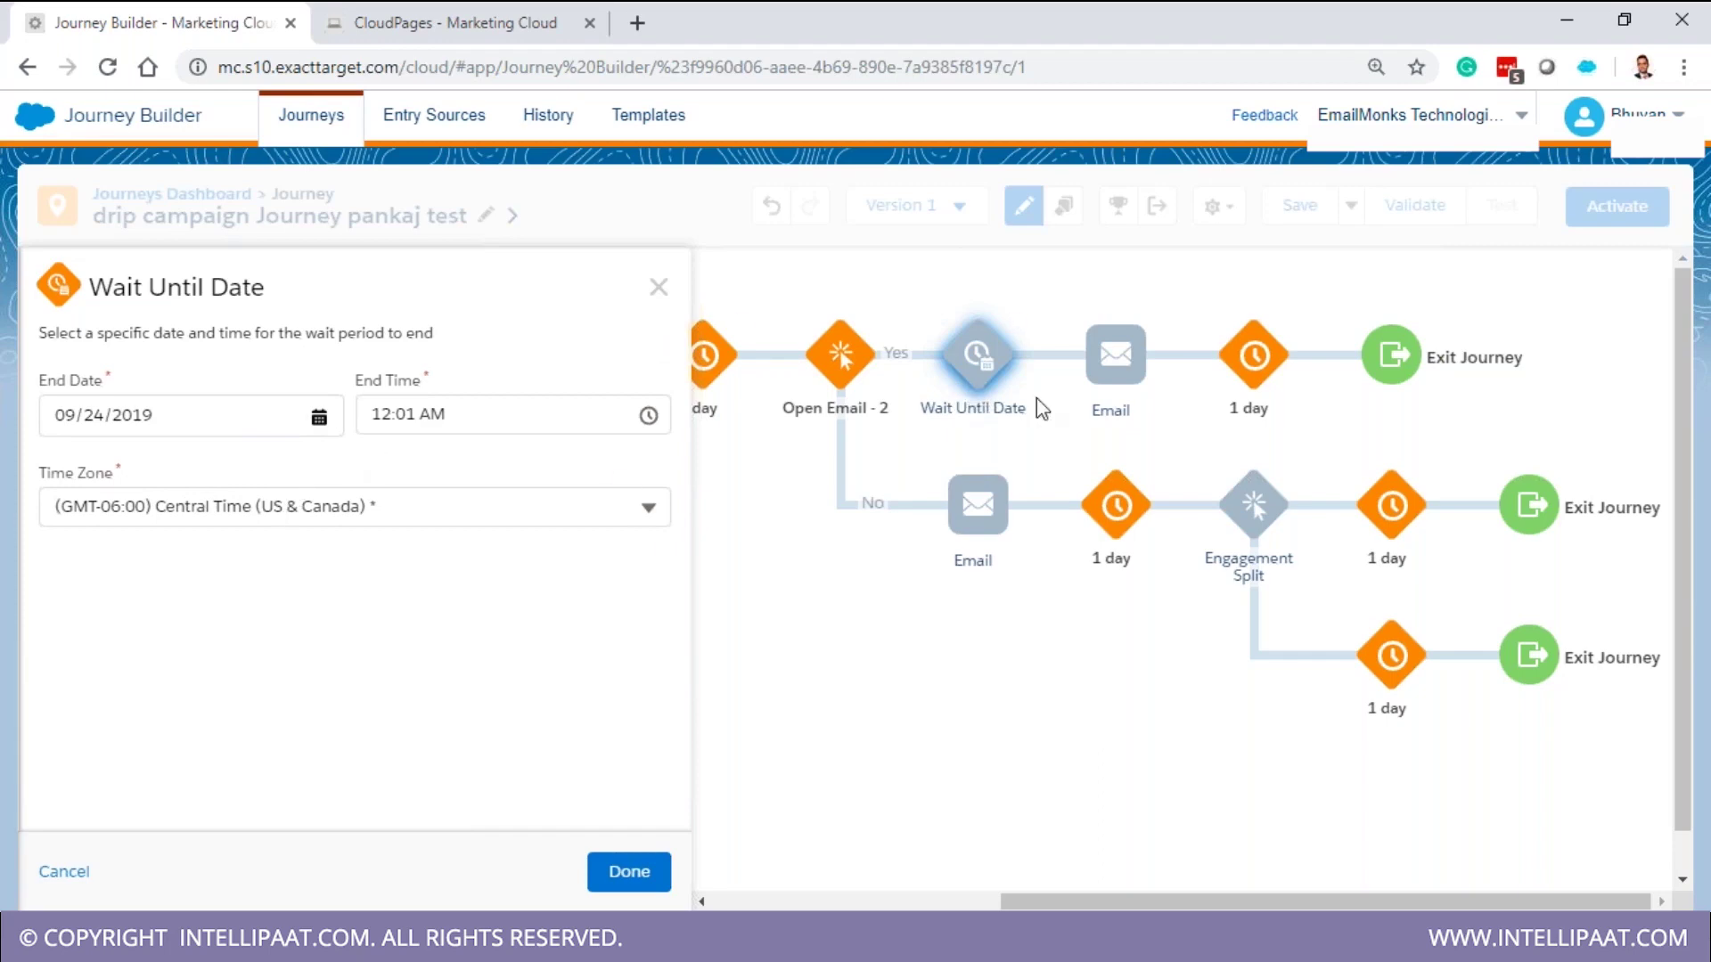
# Close the Wait Until Date settings (09/24/2019, 12:01 AM) and discard the unsaved changes
pyautogui.click(658, 287)
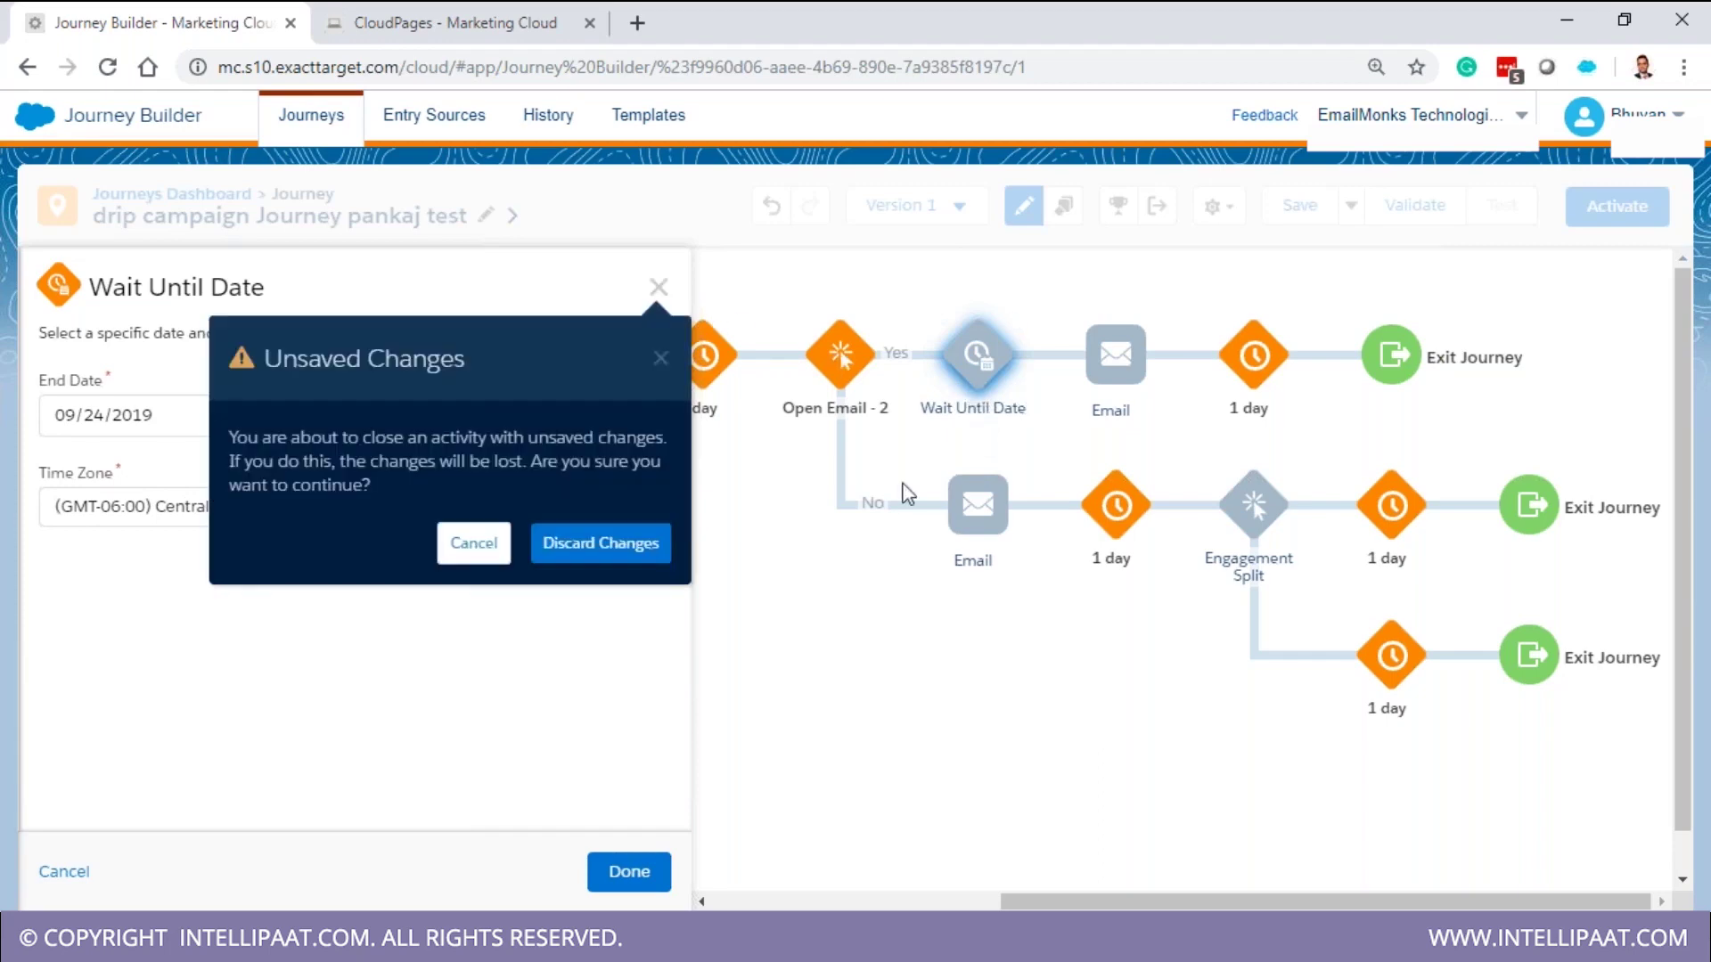
pyautogui.click(664, 545)
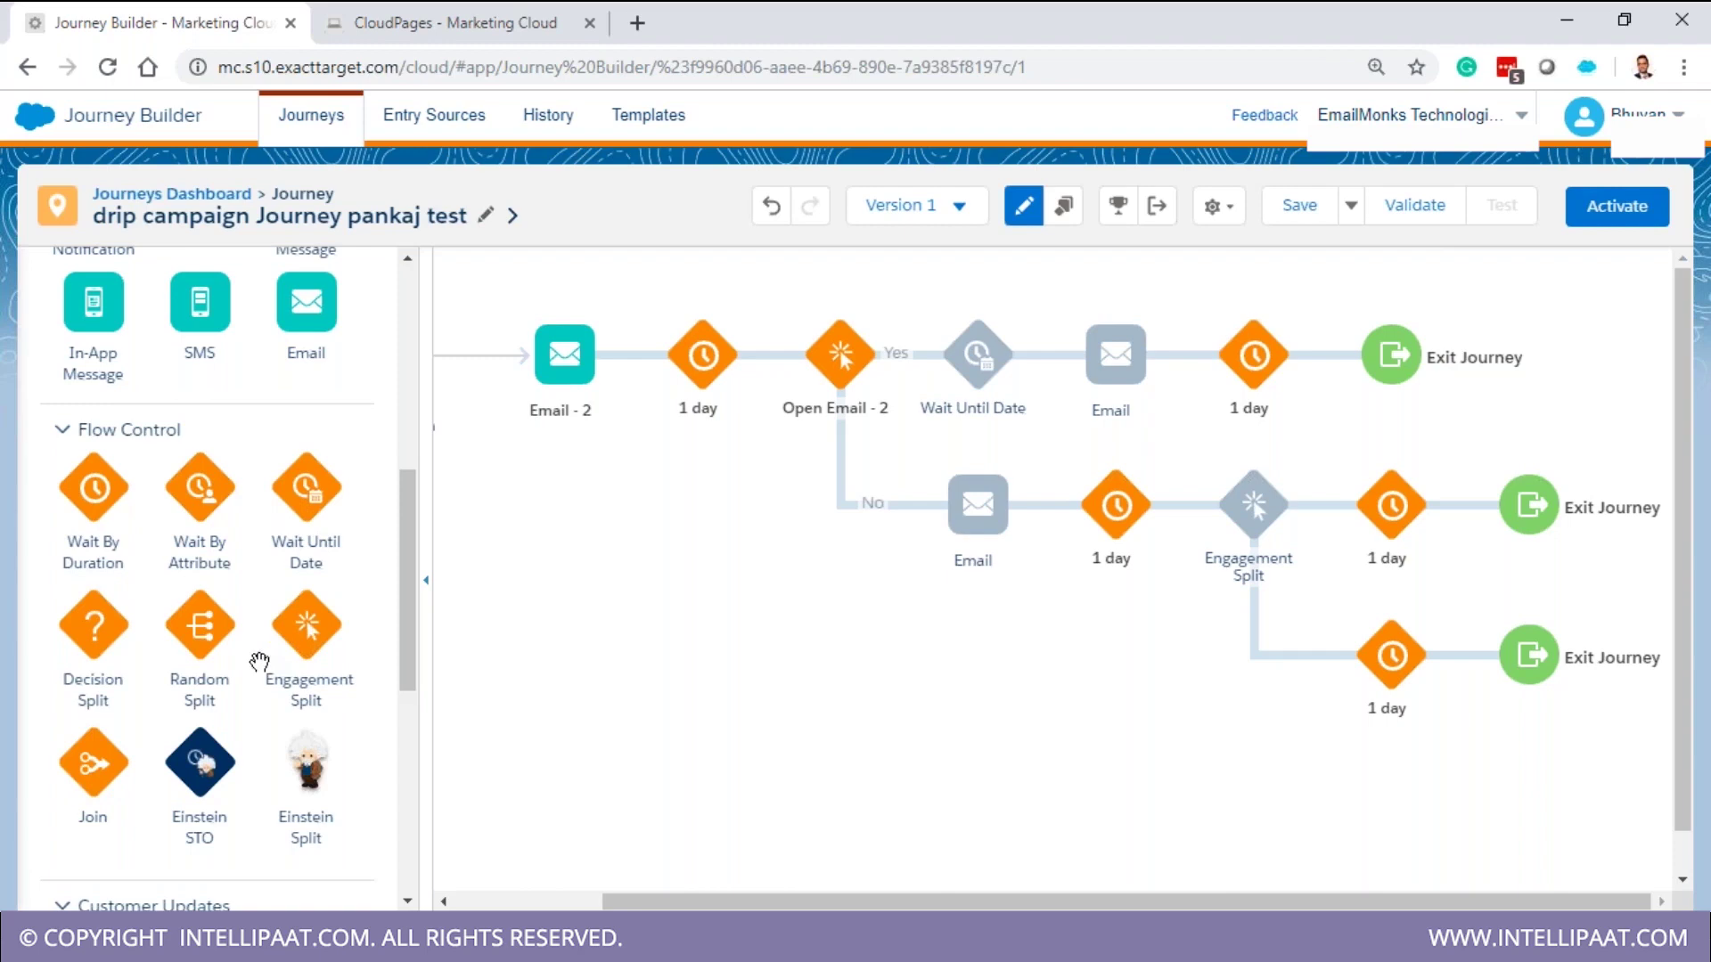
pyautogui.scroll(-2, 107, 765)
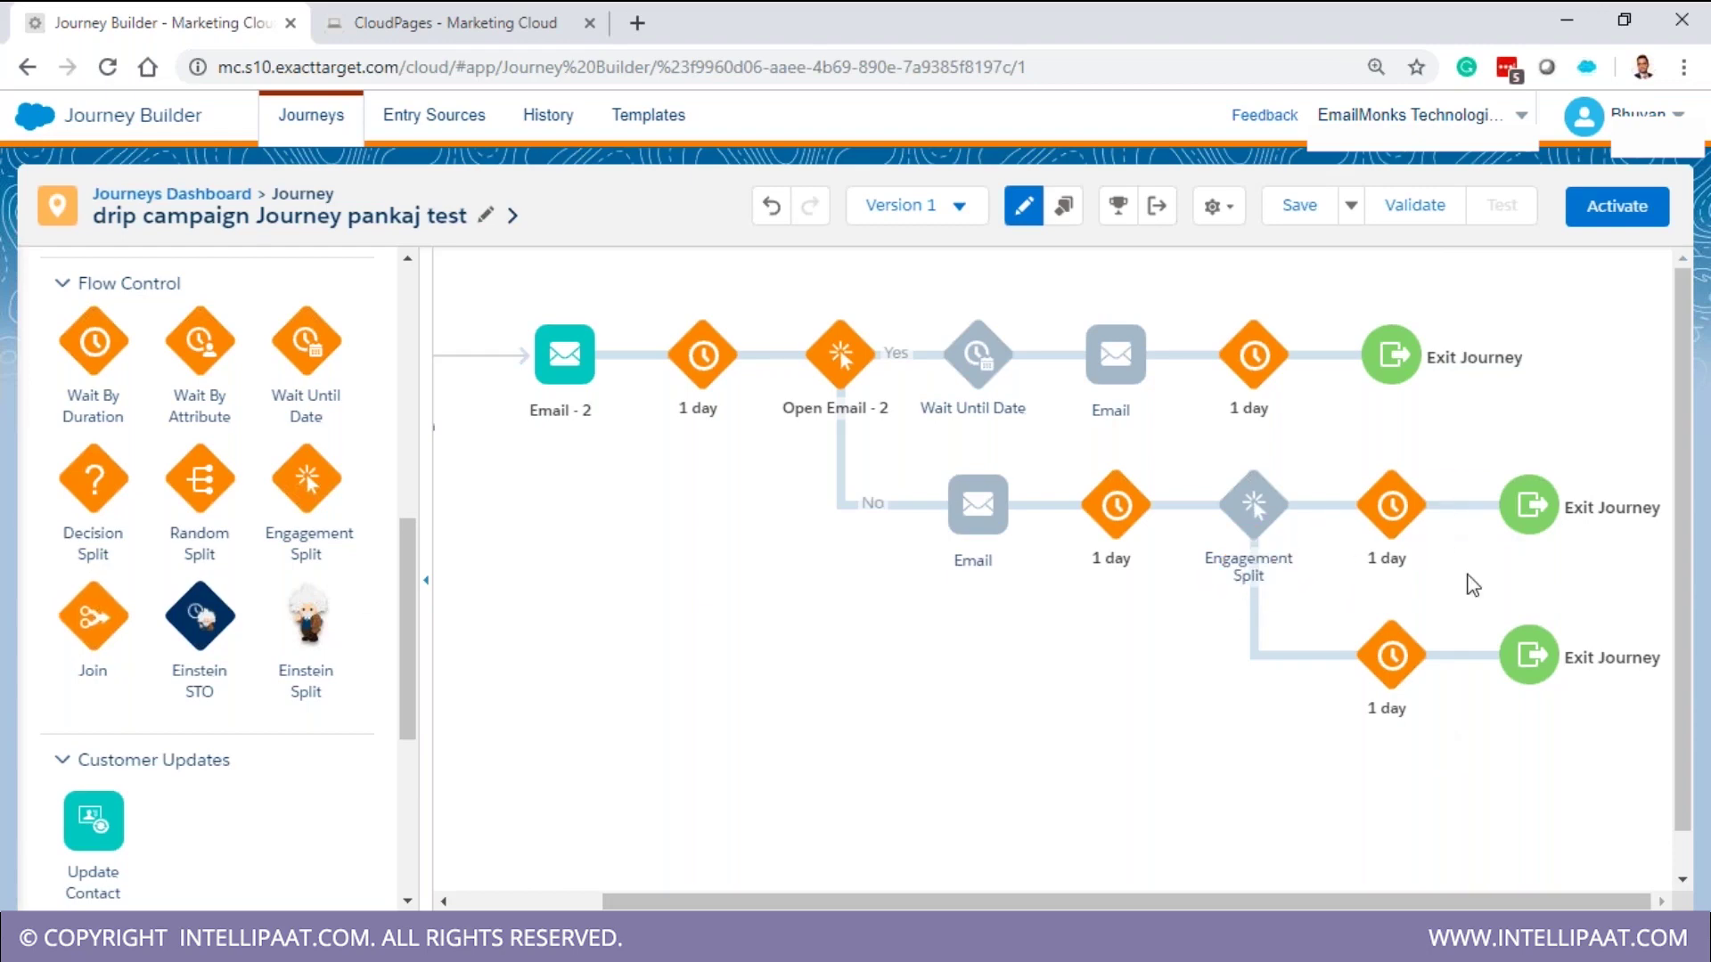
pyautogui.moveTo(1472, 585); pyautogui.dragTo(1554, 401)
pyautogui.click(1392, 383)
pyautogui.click(1296, 417)
pyautogui.press('Return')
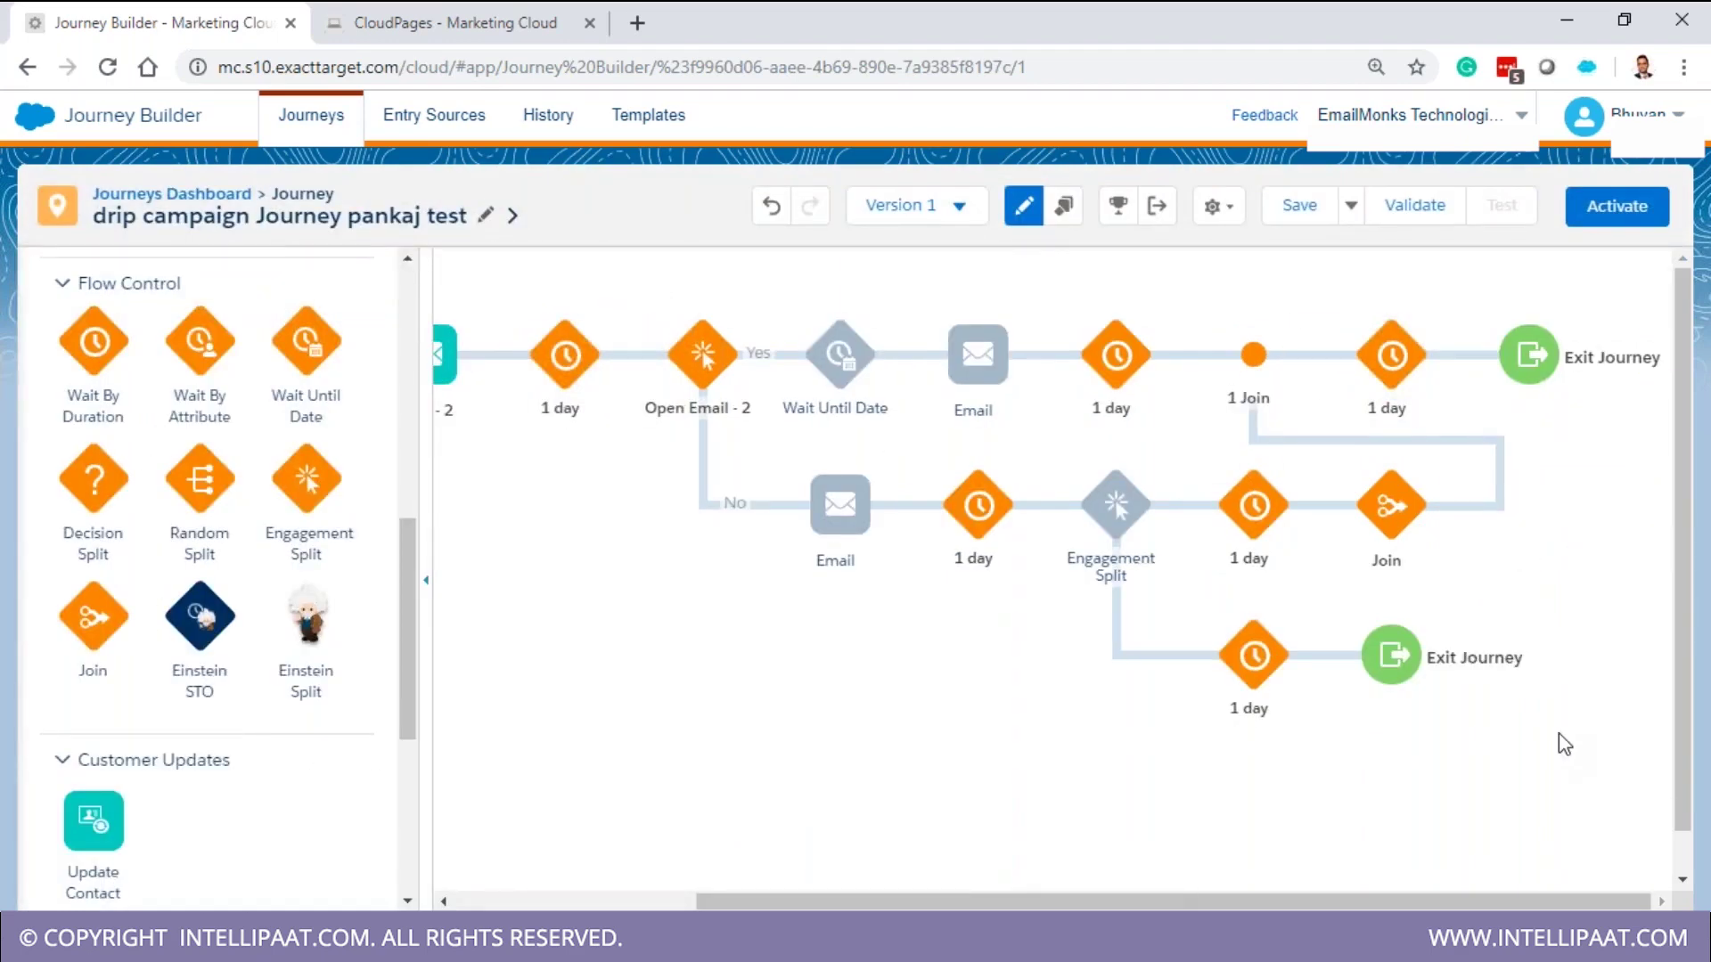
pyautogui.moveTo(1390, 507)
pyautogui.click(1428, 472)
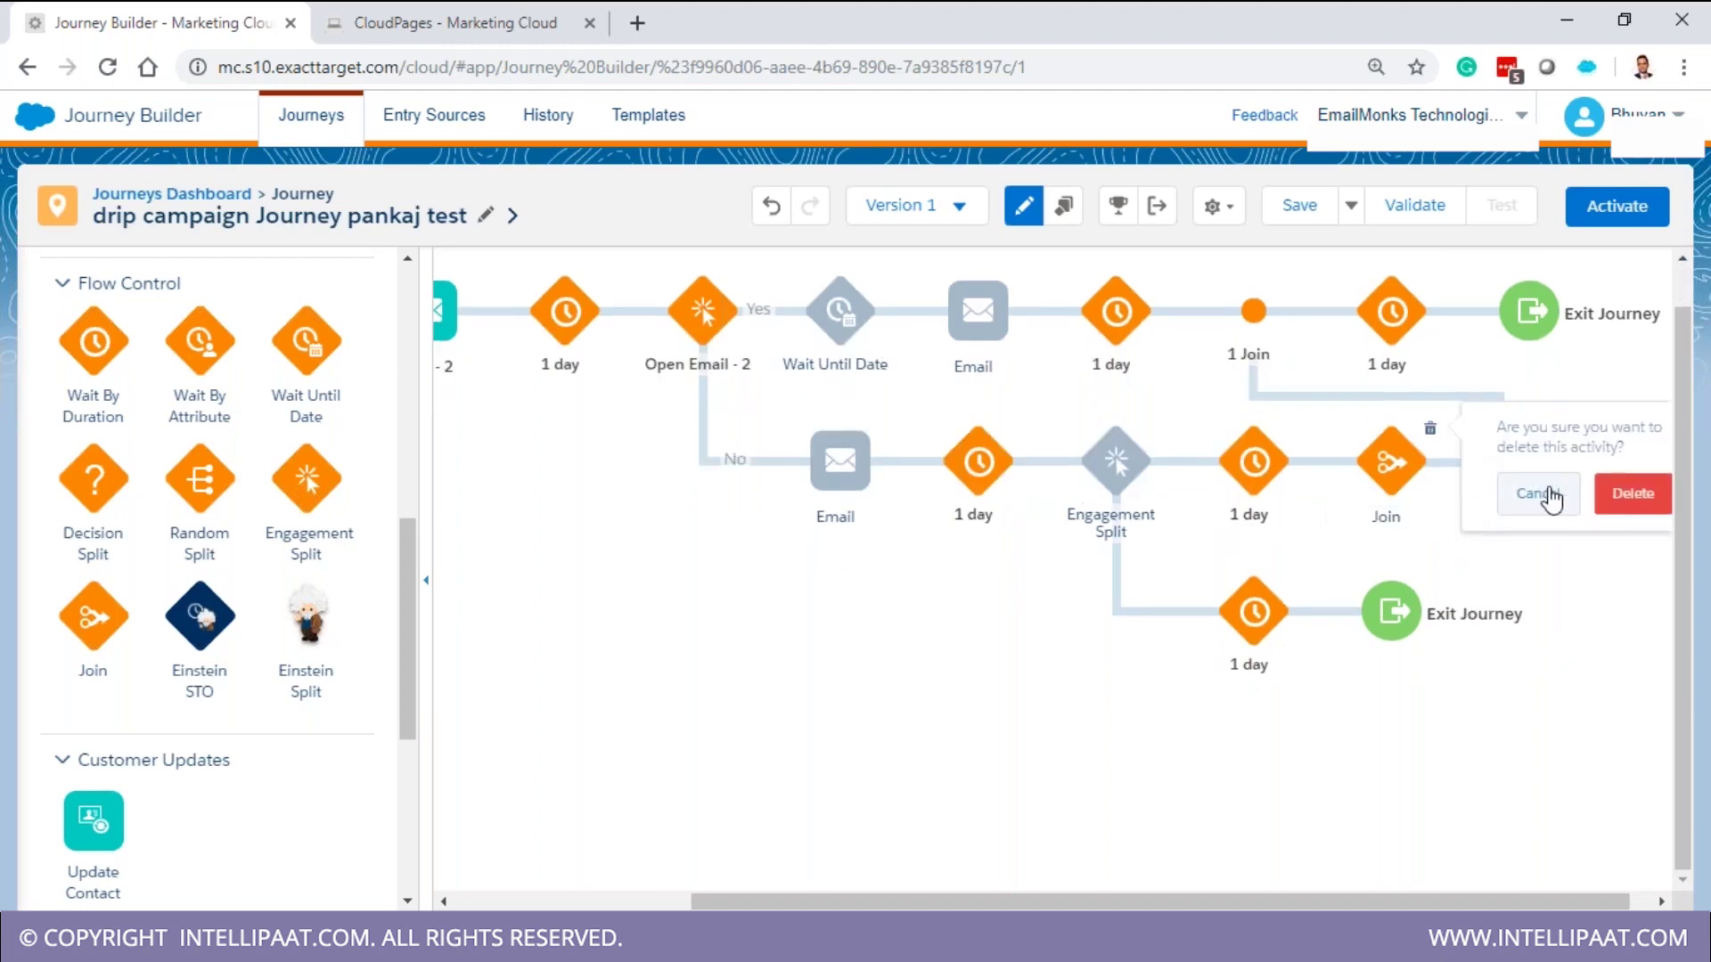
pyautogui.click(1633, 493)
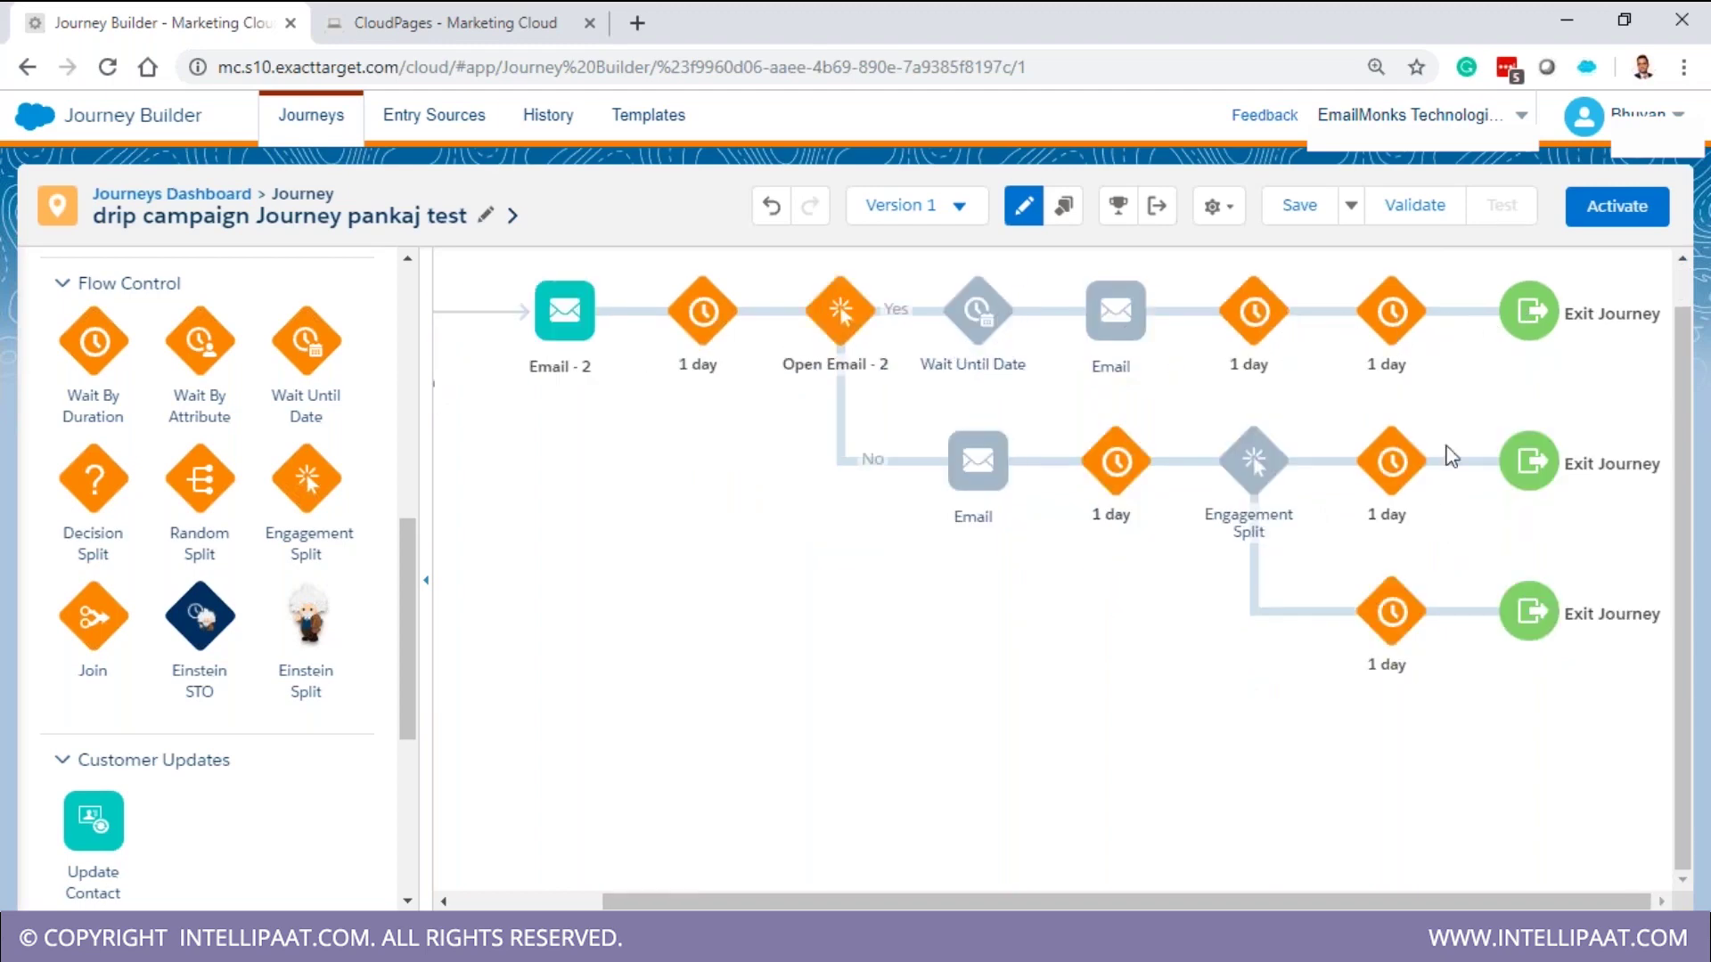
# End the middle and bottom Engagement Split branches with Joins merging into the top Yes path
pyautogui.moveTo(99, 621); pyautogui.dragTo(1517, 499)
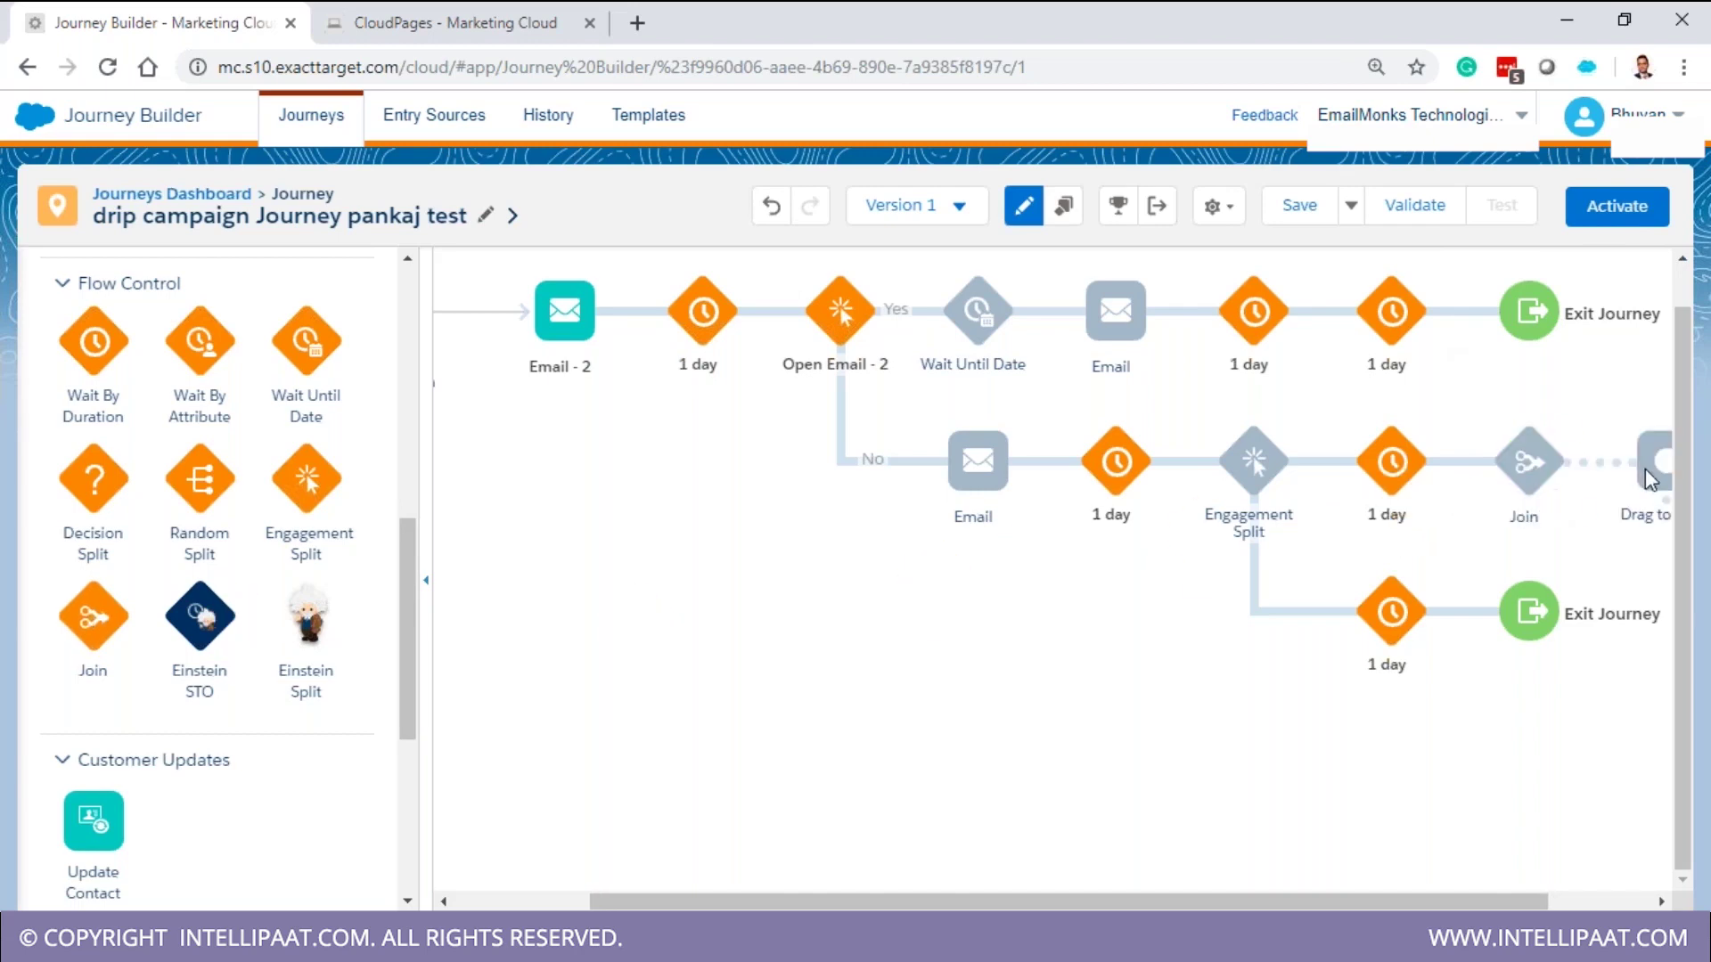
pyautogui.moveTo(1648, 490); pyautogui.dragTo(1470, 321)
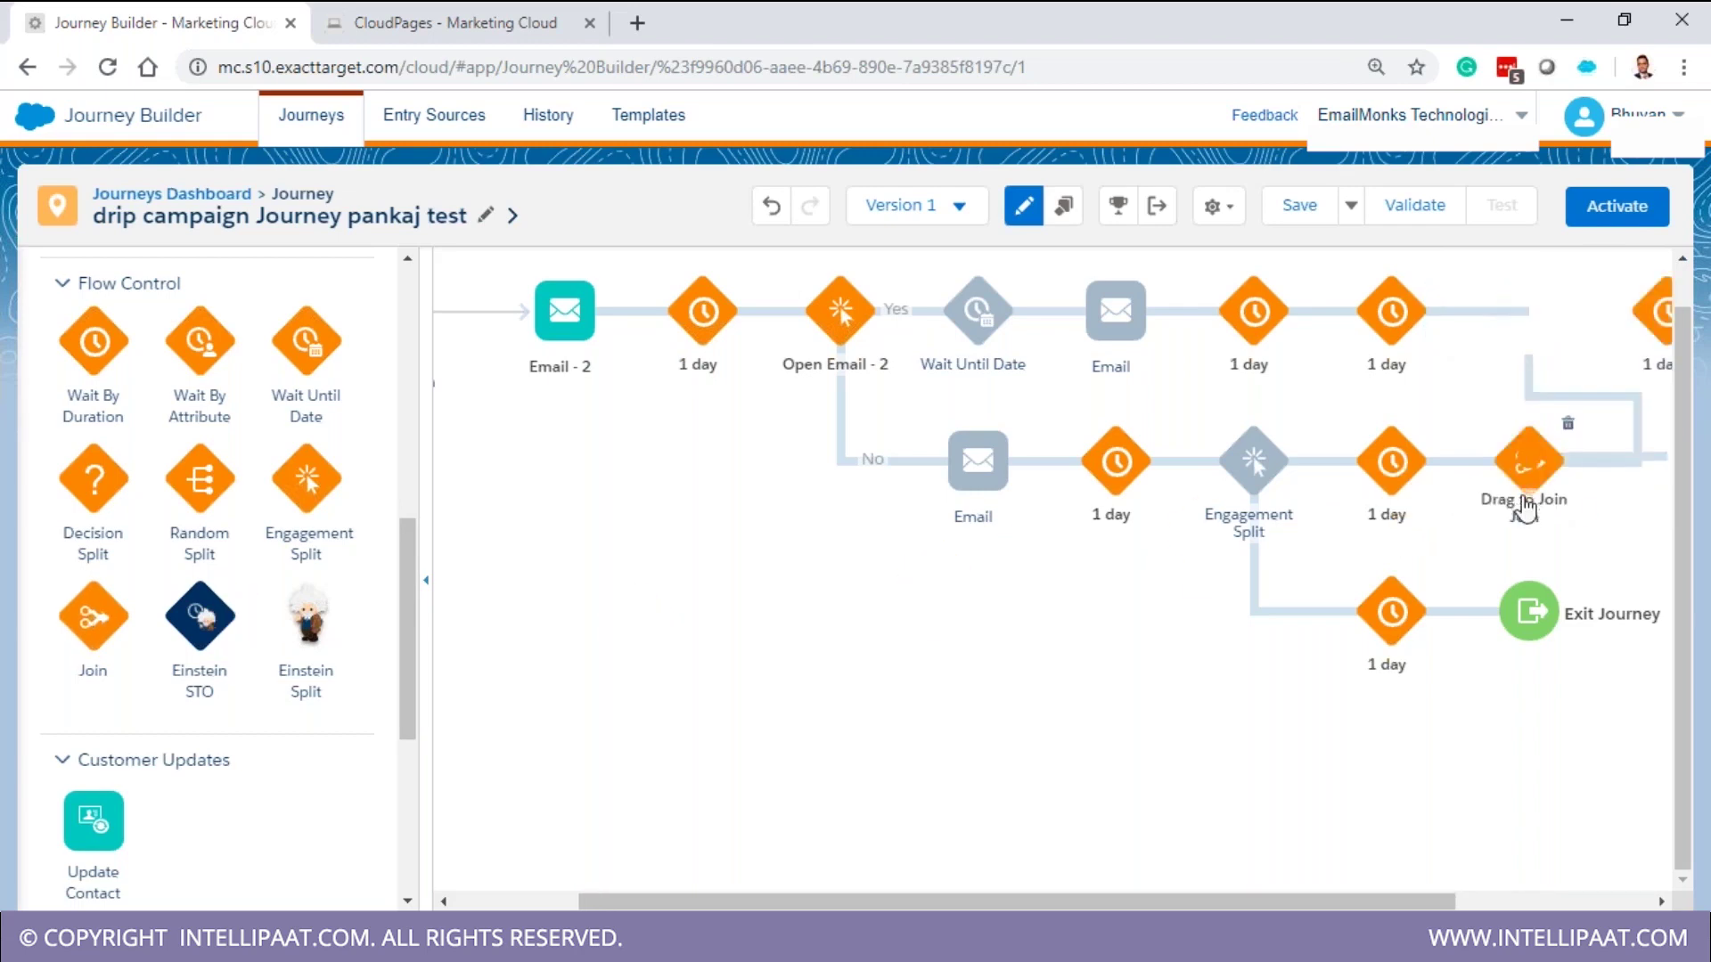
pyautogui.hscroll(3, 1454, 802)
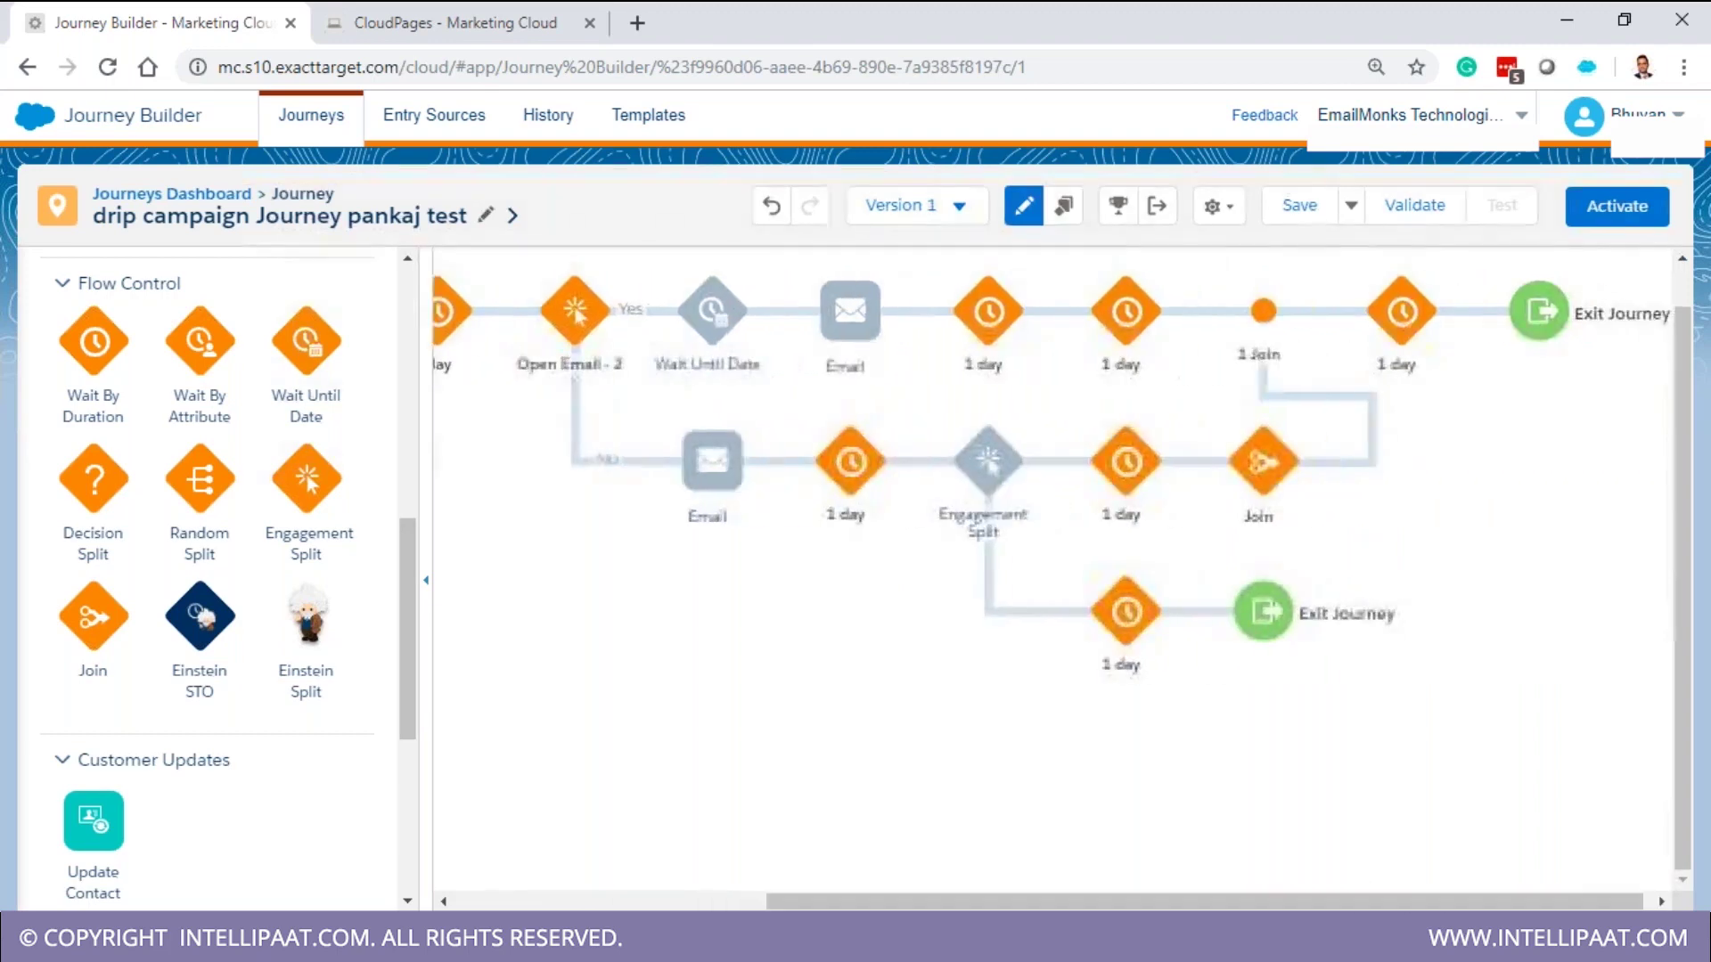
pyautogui.moveTo(93, 615); pyautogui.dragTo(1260, 615)
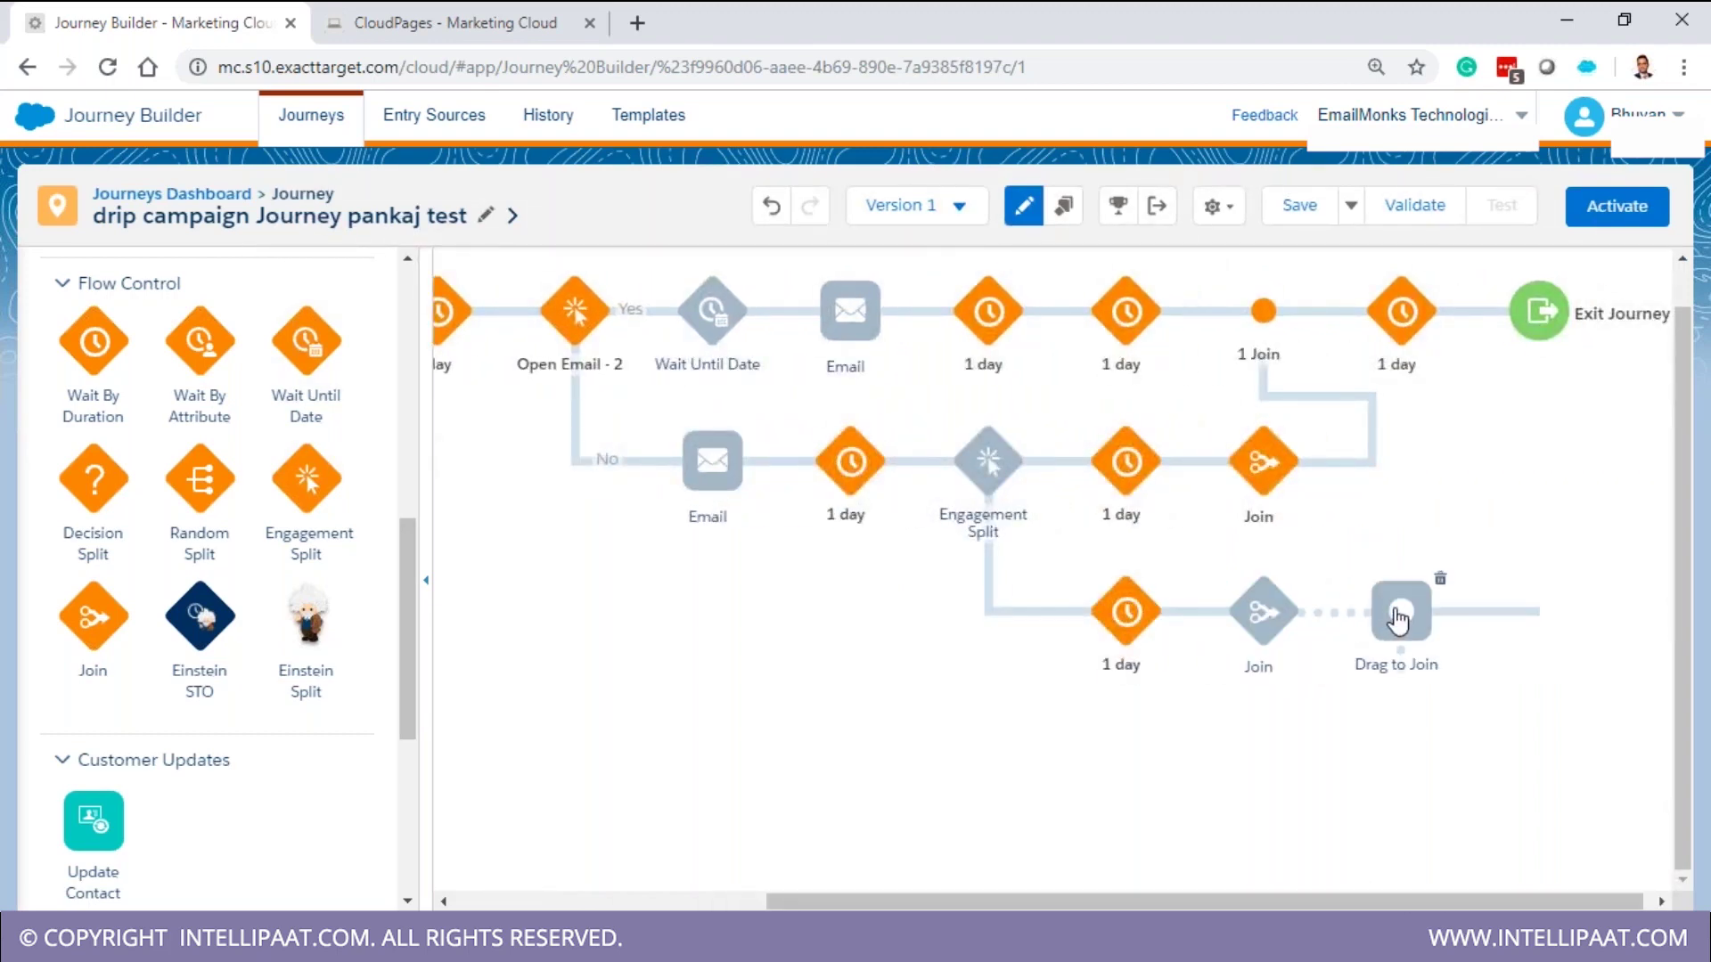
pyautogui.moveTo(1361, 423); pyautogui.dragTo(1367, 432)
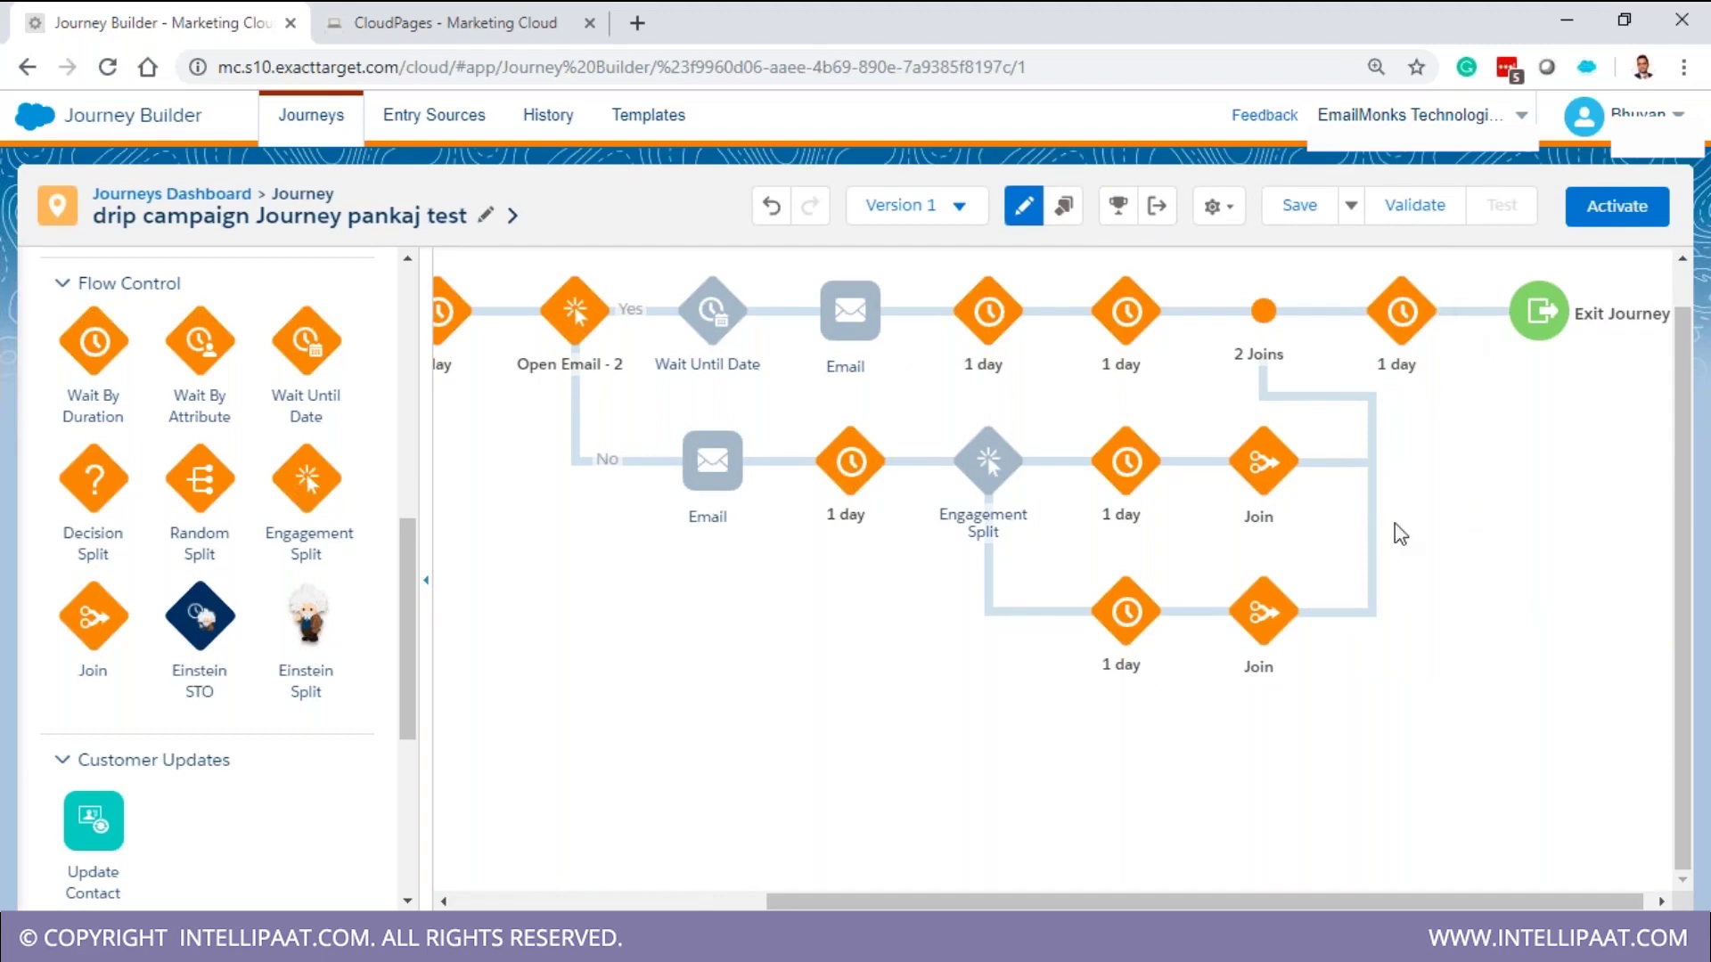